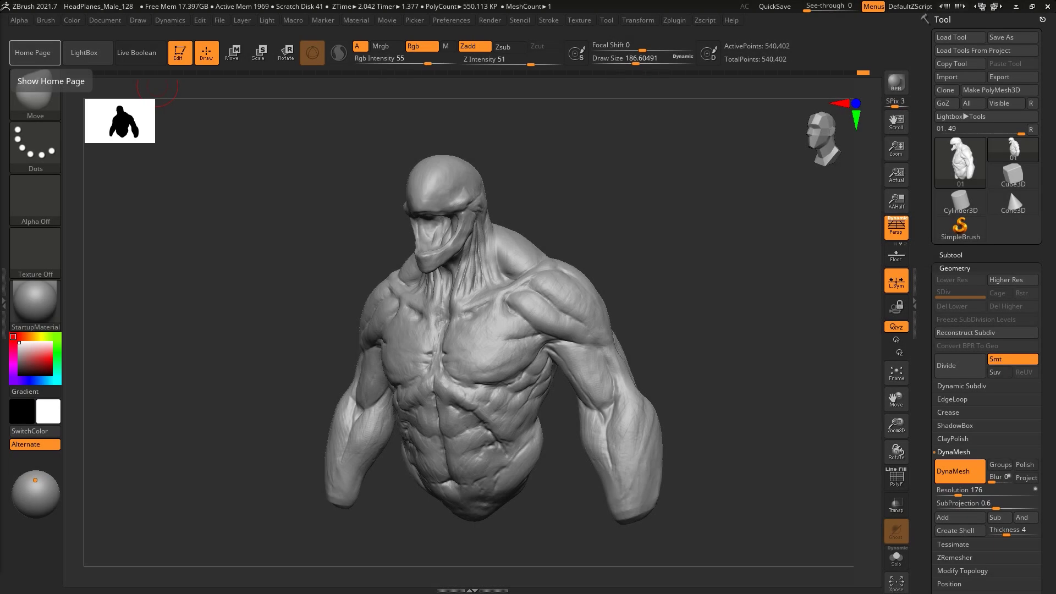
Append a Sphere3D as a new subtool to the torso model
shift+drag(660, 207, 653, 242)
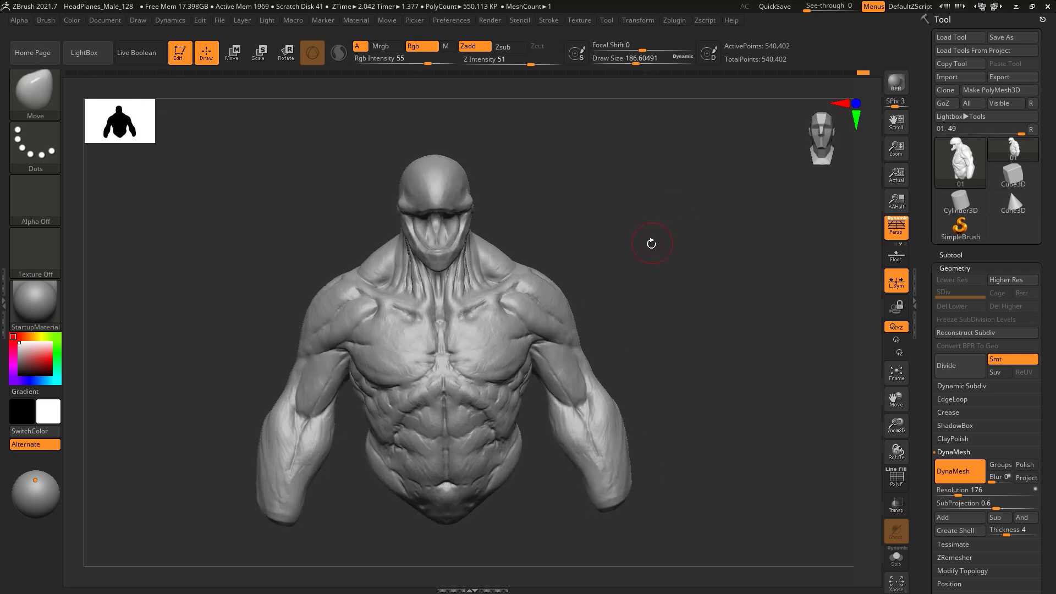
alt+drag(650, 251, 688, 199)
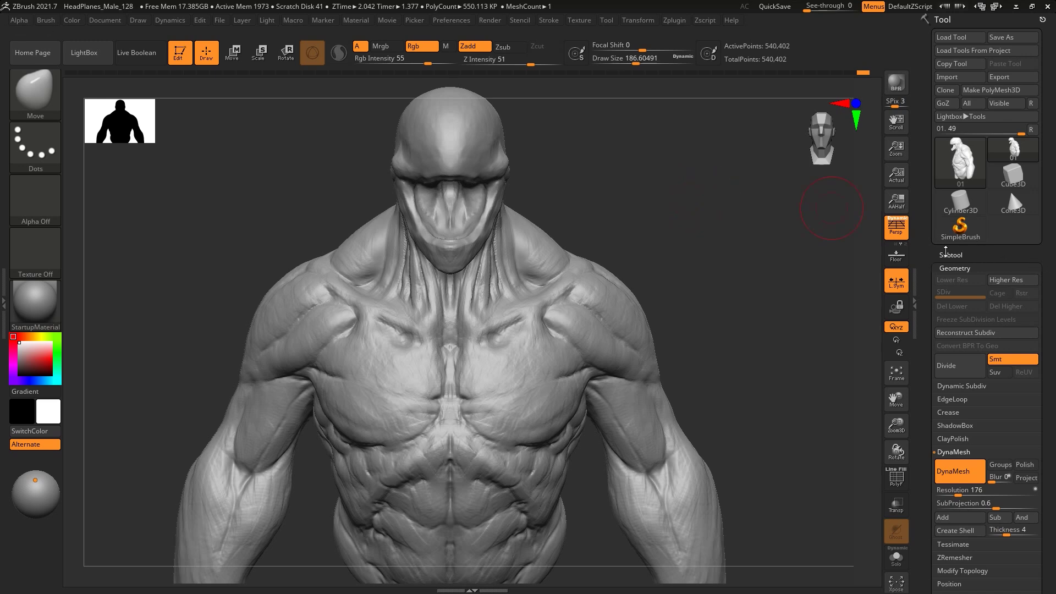
click(944, 254)
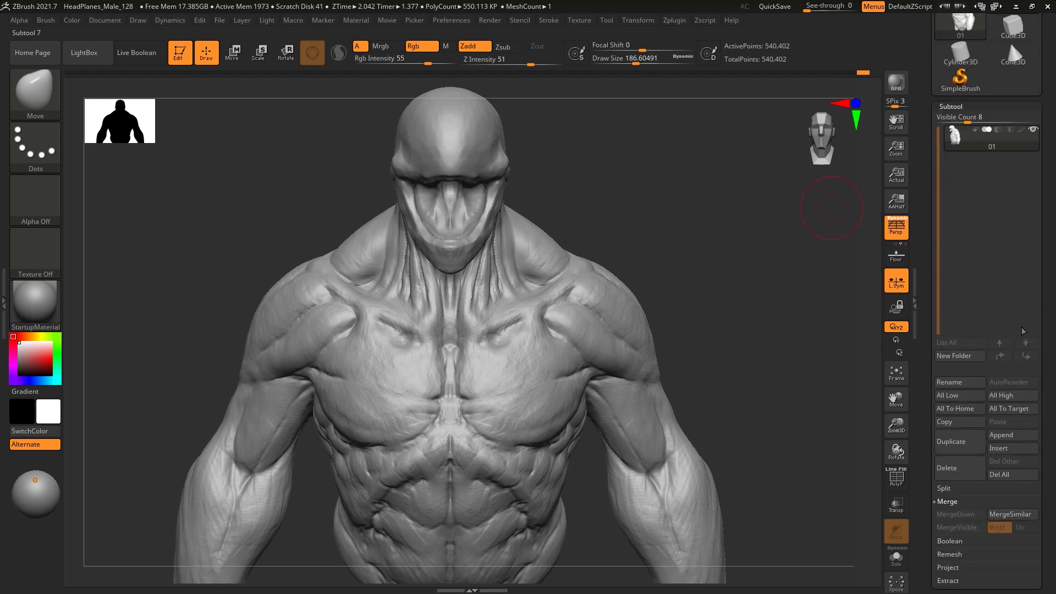
click(1010, 435)
click(532, 411)
Make the sphere the active subtool, move it out in front of the face and scale it down uniformly
alt+drag(727, 265, 619, 258)
alt+click(427, 306)
key(w)
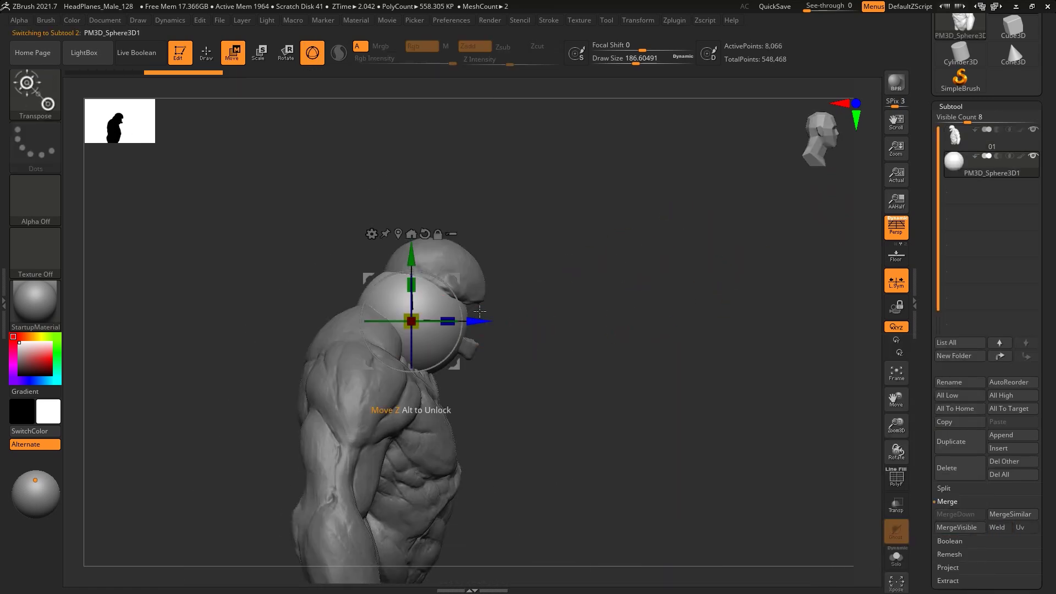
drag(460, 275, 577, 280)
drag(536, 322, 489, 351)
Stretch the small sphere vertically and thin it into a narrow ellipsoid
ctrl+right_drag(653, 299, 735, 495)
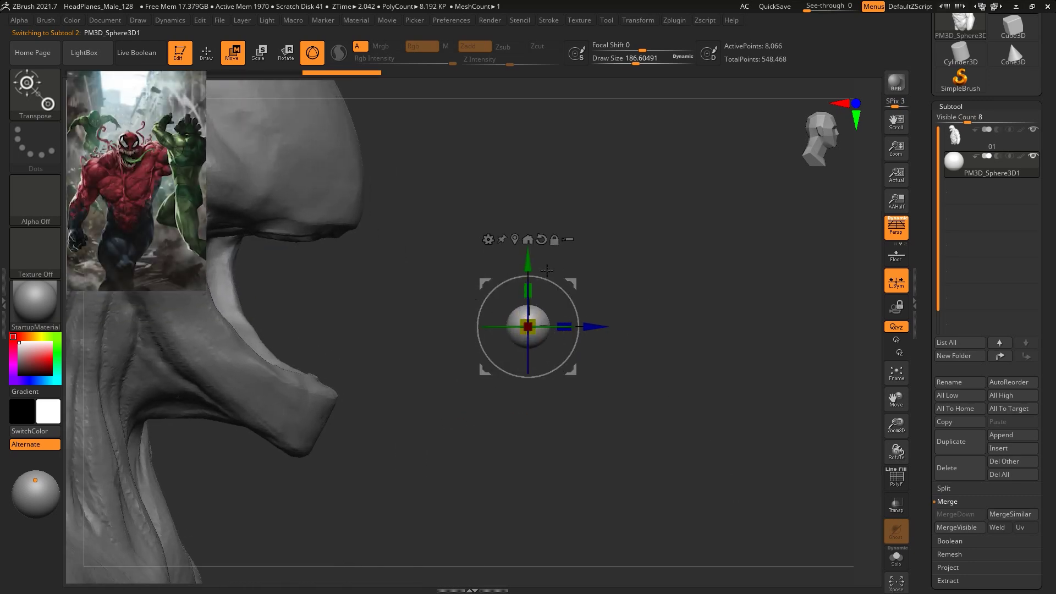
drag(534, 279, 533, 254)
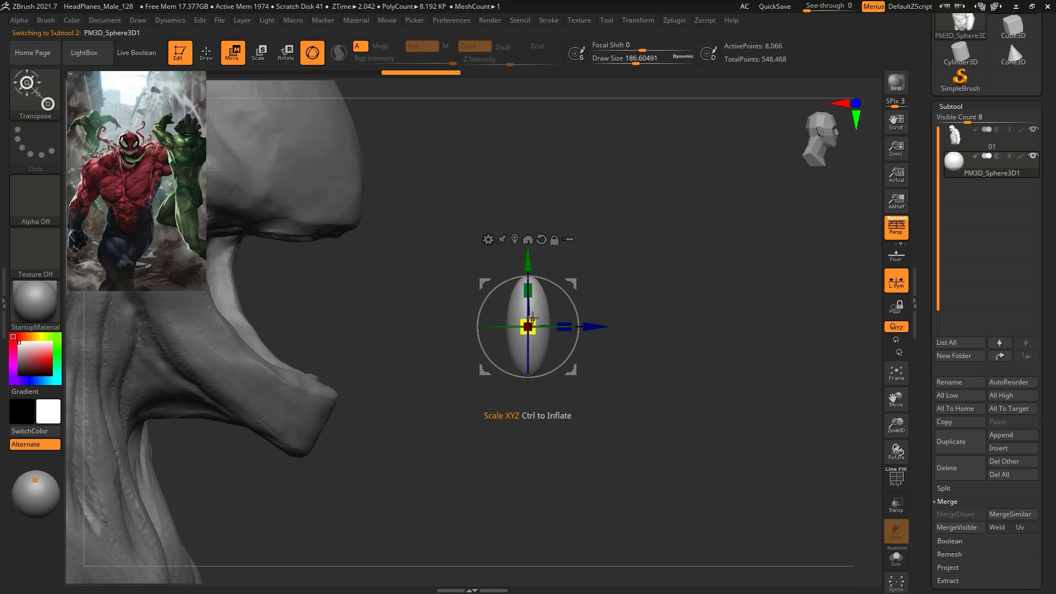
drag(535, 321, 528, 327)
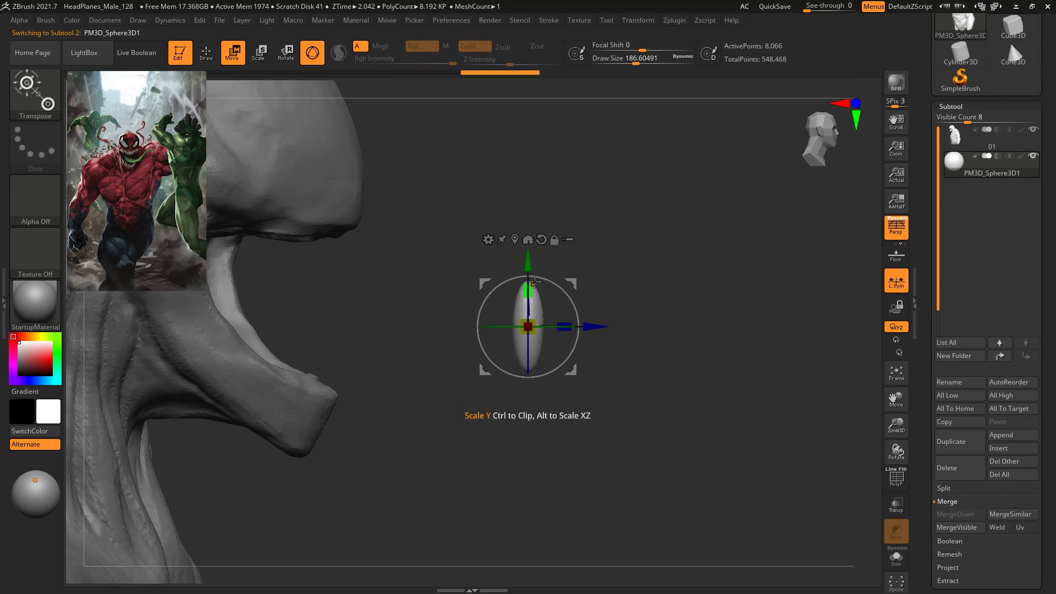
Bend the ellipsoid into a curved tooth shape in side view using the Move brush at a draw size of about 101
key(b)
key(m)
key(v)
ctrl+right_drag(662, 226, 665, 266)
key(space)
drag(663, 264, 648, 262)
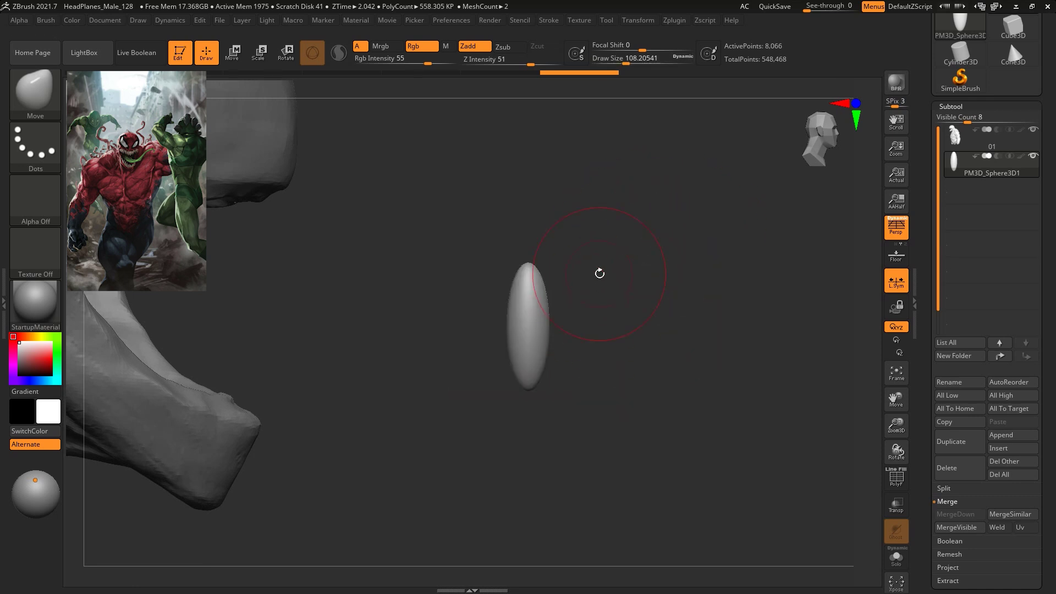
mouse_move(600, 274)
mouse_down()
mouse_move(597, 294)
mouse_move(618, 296)
mouse_up()
key(space)
drag(510, 332, 523, 330)
key(space)
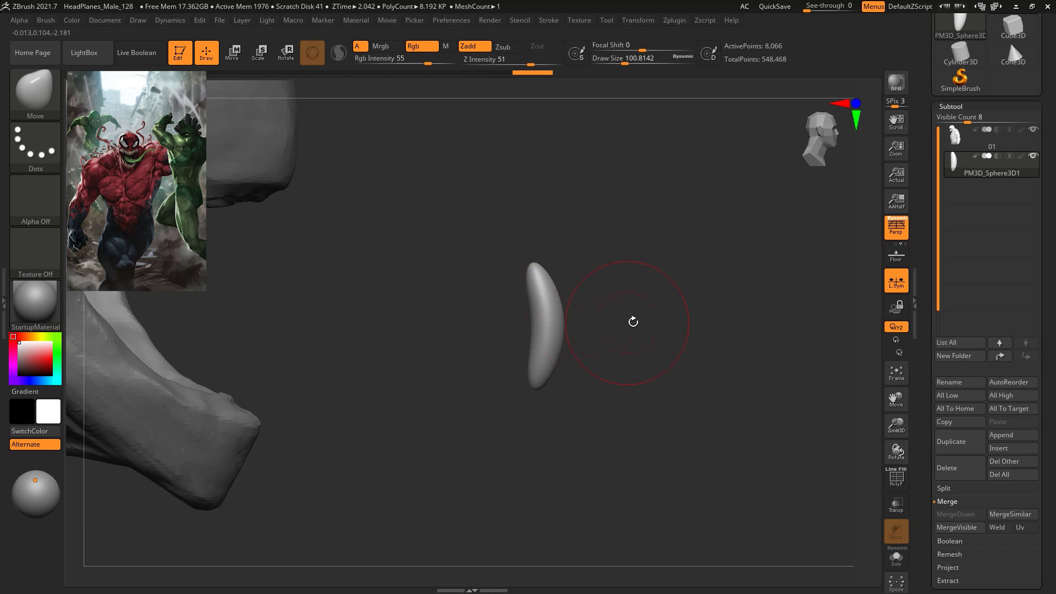
Taper the tooth's lower end with the Pinch brush at a draw size of about 149
key(b)
click(804, 167)
key(b)
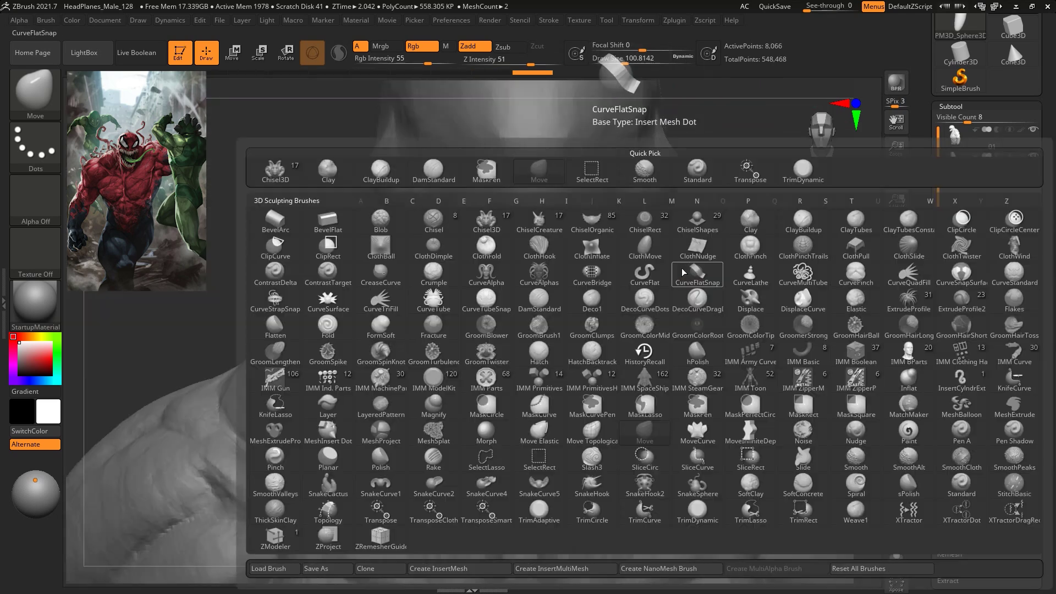
key(p)
key(i)
key(space)
drag(557, 310, 555, 437)
key(space)
drag(663, 264, 830, 231)
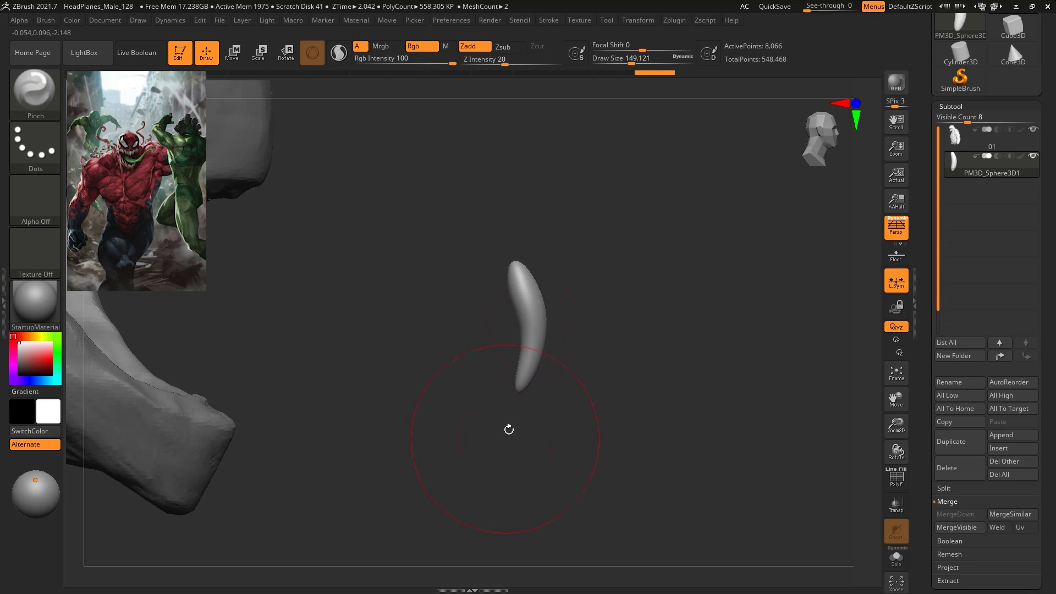
Set the Move brush's draw size to about 59 and try pushing the tooth's inner curve
key(b)
key(m)
key(v)
key(space)
drag(662, 256, 647, 256)
alt+drag(691, 295, 636, 293)
drag(514, 315, 491, 325)
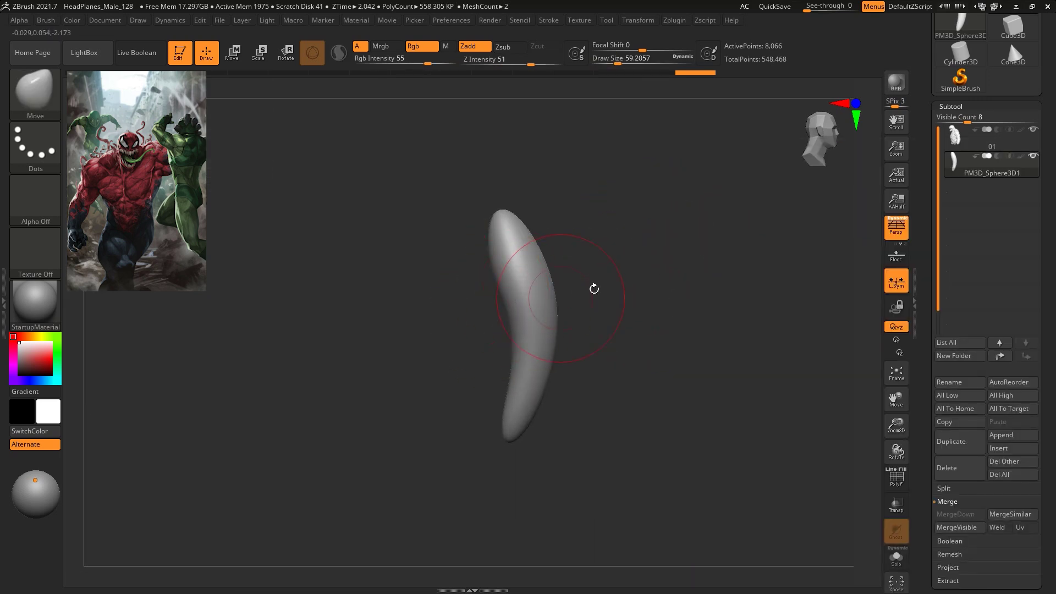
key(ctrl+z)
Widen the tooth's upper root and reshape its inner and outer curves toward a slimmer tip with the Move brush
drag(526, 246, 549, 246)
mouse_move(548, 322)
mouse_down()
mouse_move(553, 345)
mouse_move(500, 339)
mouse_up()
drag(510, 356, 506, 358)
mouse_move(545, 224)
mouse_down()
mouse_move(505, 216)
mouse_move(540, 231)
mouse_up()
mouse_move(543, 278)
mouse_down()
mouse_move(552, 275)
mouse_move(554, 298)
mouse_up()
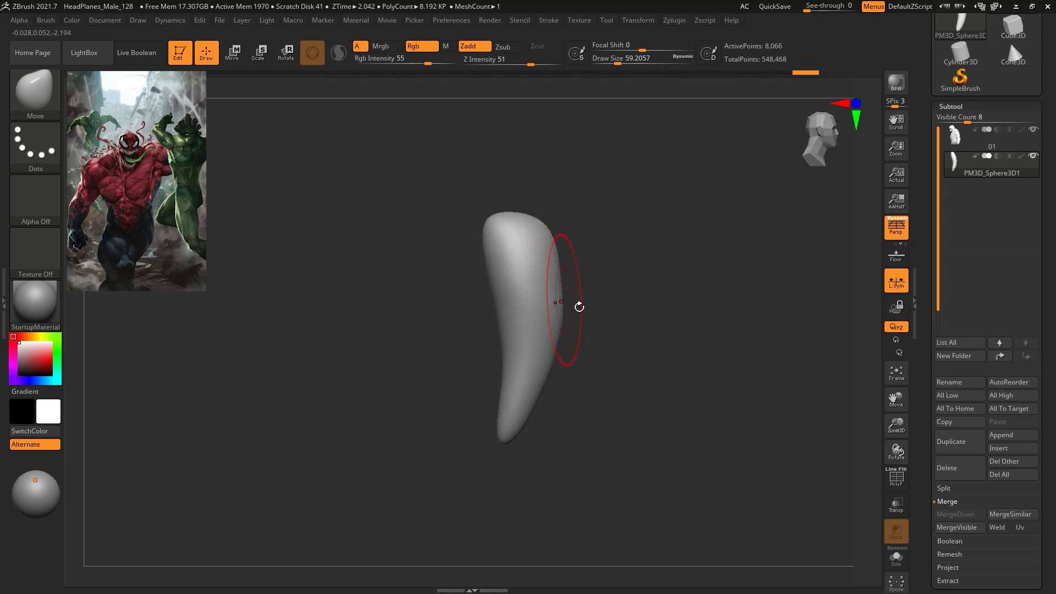
mouse_move(591, 347)
mouse_down()
mouse_move(606, 345)
mouse_move(573, 241)
mouse_move(588, 271)
mouse_up()
key(space)
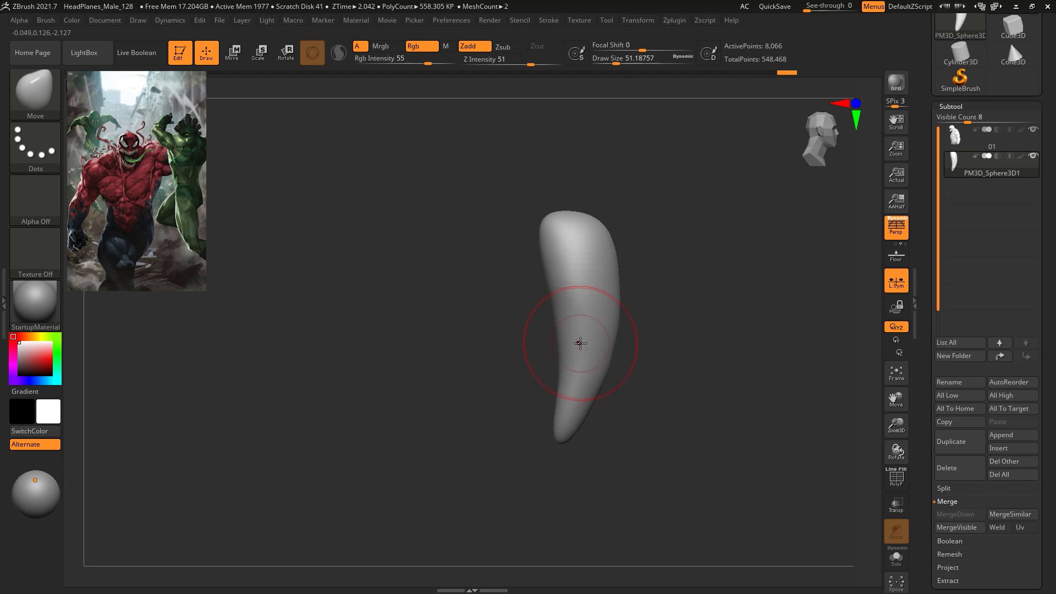
Set the tooth's DynaMesh resolution to 112 and remesh it with ZRemesher
drag(925, 512, 964, 446)
click(957, 390)
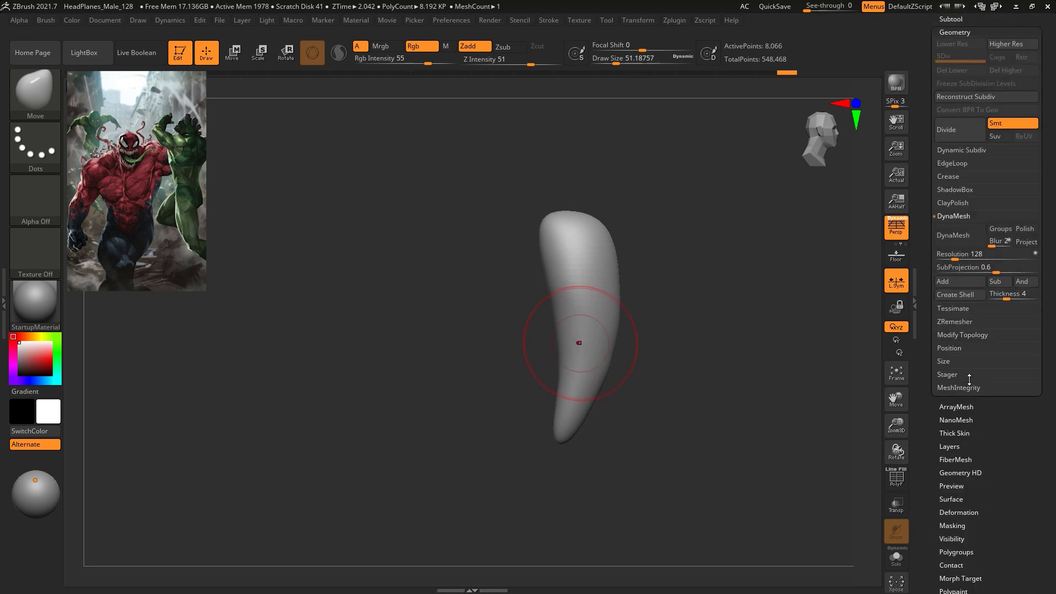
click(952, 257)
drag(953, 256, 950, 256)
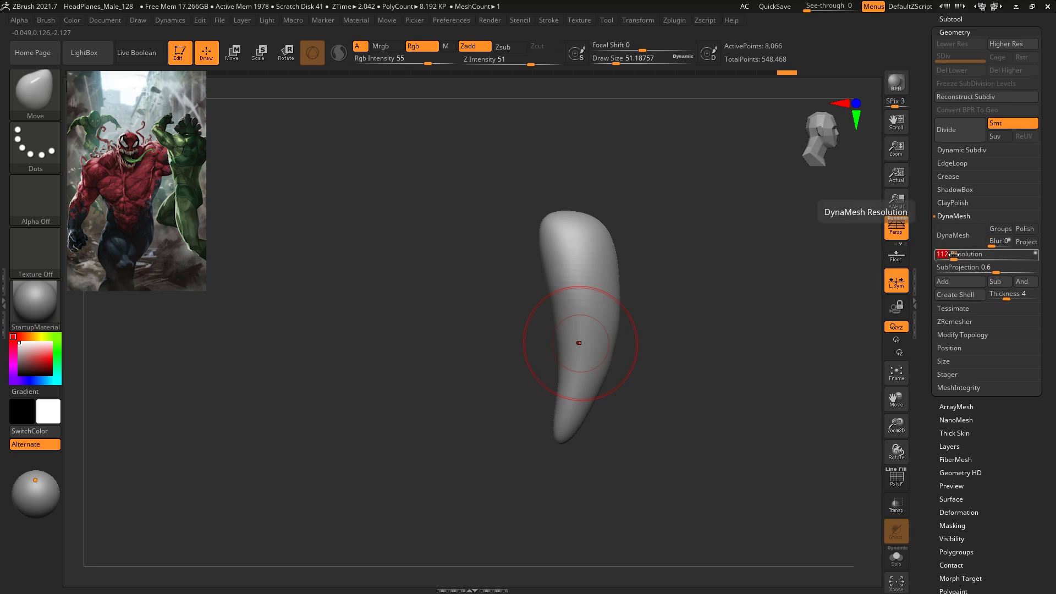
click(954, 325)
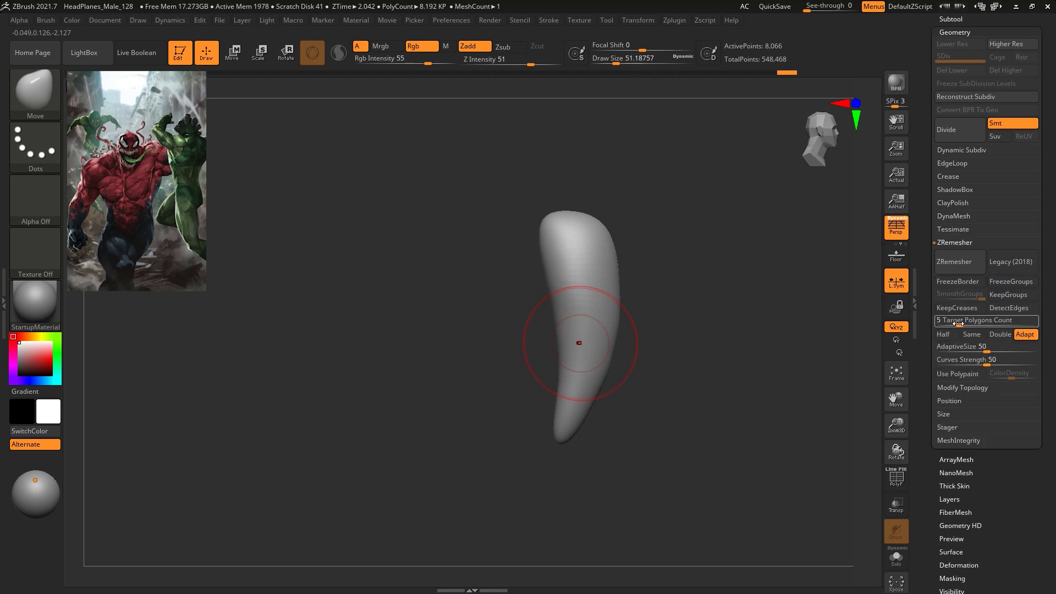
click(959, 265)
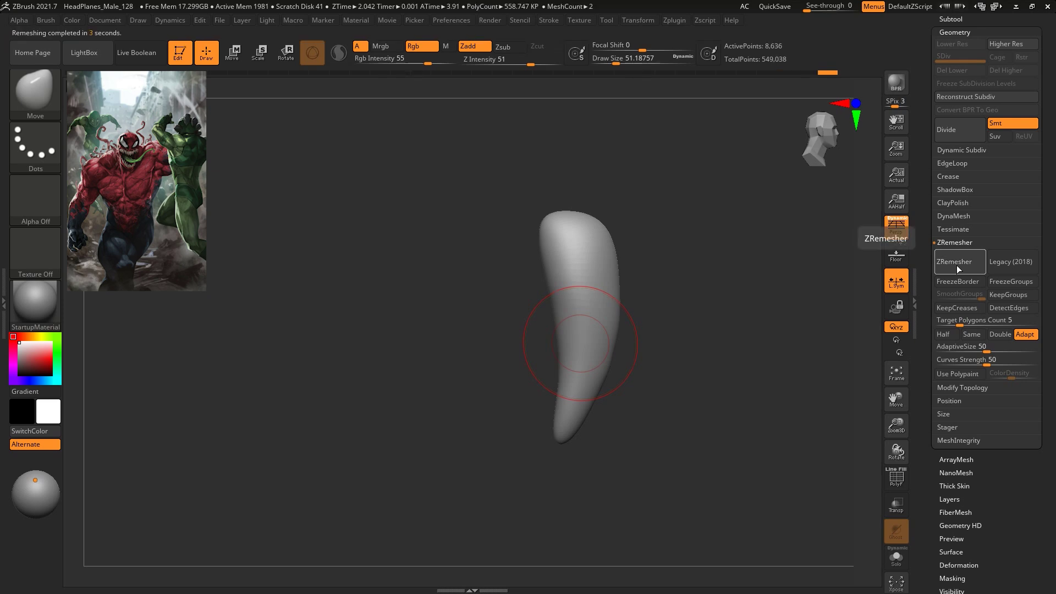
Examine the remeshed tooth's topology with the polyframe displayed
click(893, 477)
drag(767, 397, 718, 331)
alt+drag(860, 258, 869, 352)
right_click(869, 311)
drag(883, 302, 879, 279)
mouse_move(785, 356)
mouse_down()
mouse_move(766, 342)
mouse_move(703, 160)
mouse_move(750, 241)
mouse_move(721, 279)
mouse_move(591, 288)
mouse_up()
click(897, 481)
Flatten the tooth's sides along its length with the TrimDynamic brush at a draw size of about 62
key(b)
key(t)
key(d)
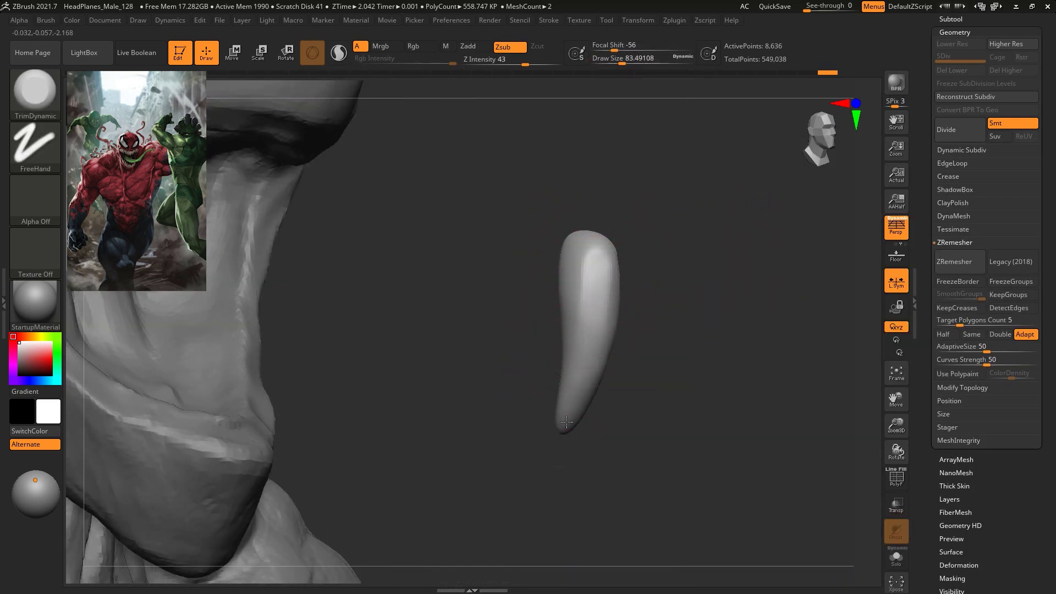
ctrl+shift+click(585, 261)
key(space)
drag(624, 214, 618, 216)
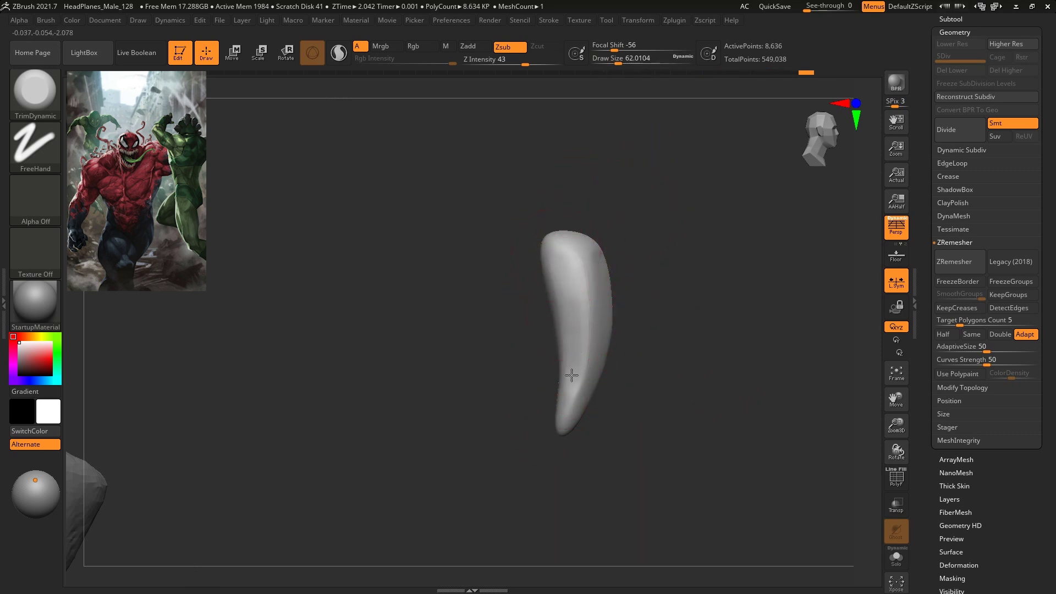
right_drag(601, 356, 608, 256)
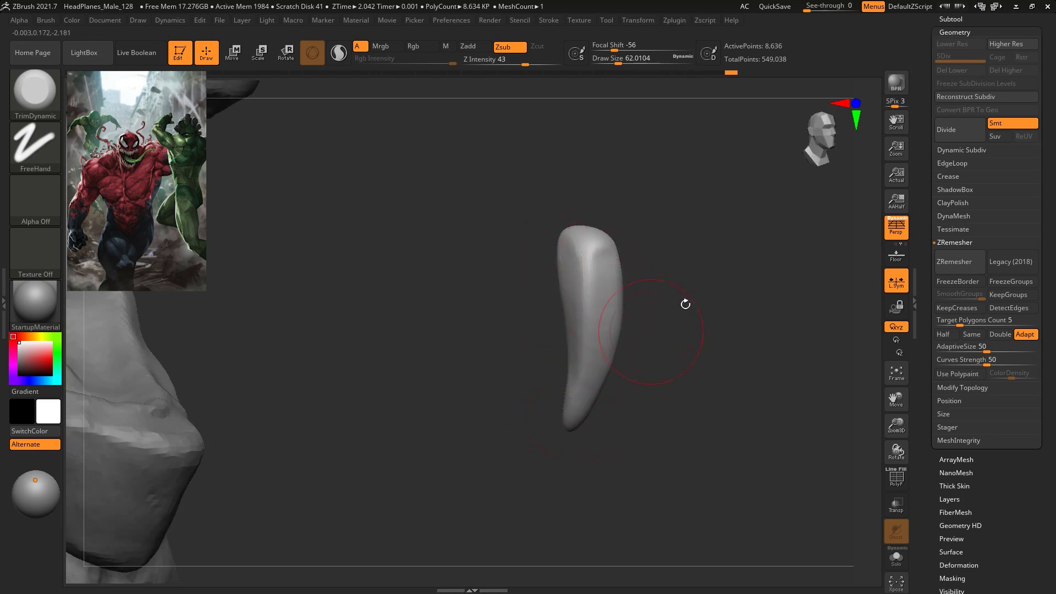
Pinch the tooth's front ridge from root to tip with the Pinch brush, raising the draw size to about 68
right_drag(686, 304, 688, 259)
key(b)
key(p)
key(i)
key(space)
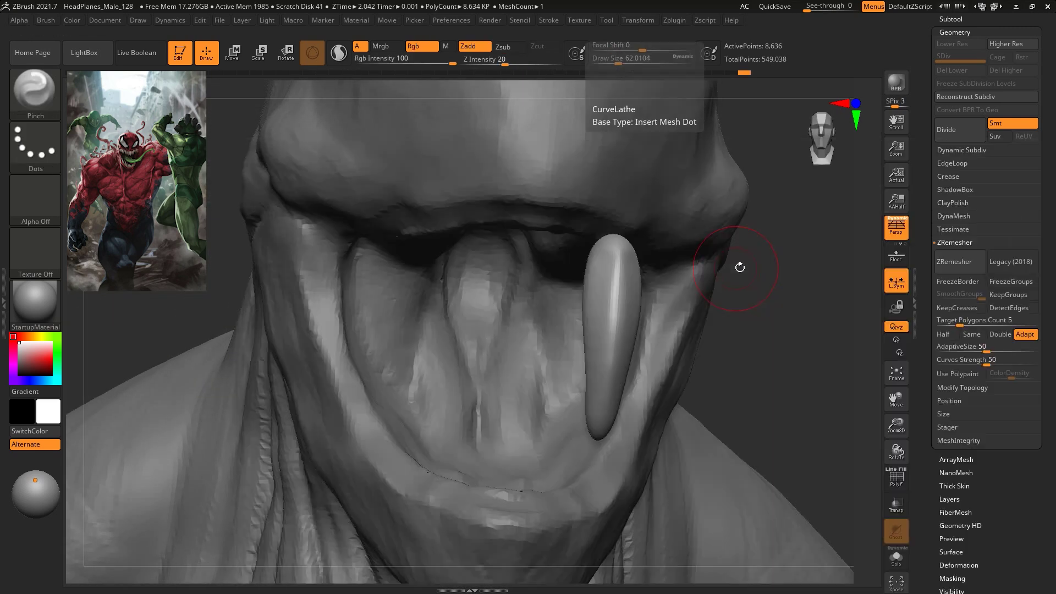
drag(614, 261, 604, 426)
right_drag(605, 269, 745, 312)
mouse_move(609, 385)
mouse_down()
mouse_move(583, 486)
mouse_move(605, 449)
mouse_up()
right_drag(635, 424, 639, 420)
key(space)
drag(649, 367, 655, 368)
right_drag(585, 484, 716, 298)
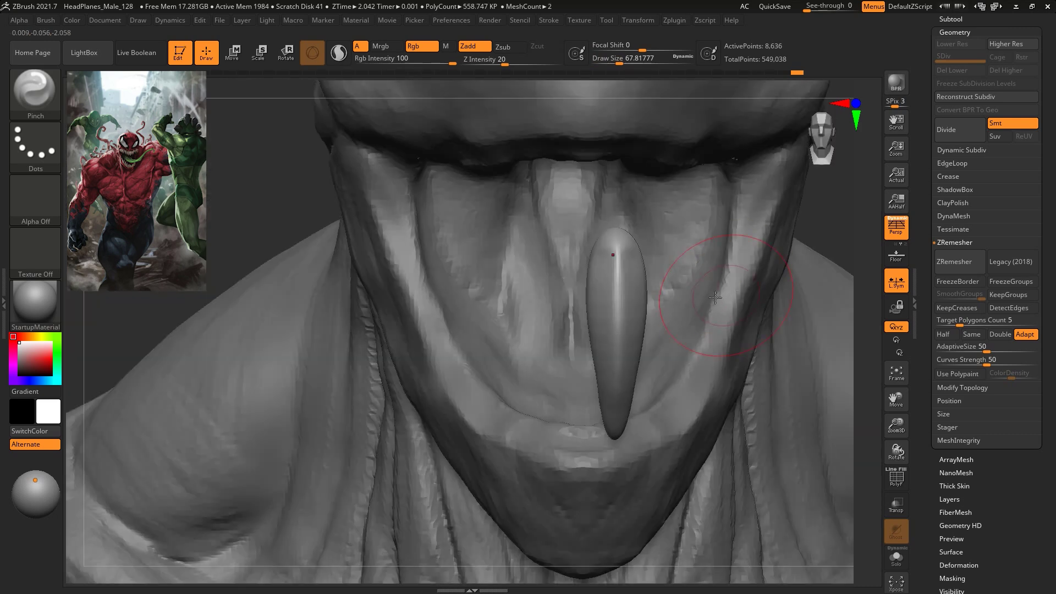
Adjust the tooth's lower sides with the Move brush at a draw size of about 65 and turn off perspective
key(b)
key(m)
key(v)
mouse_move(815, 208)
right_down()
mouse_move(809, 165)
mouse_move(792, 149)
right_up()
key(space)
drag(806, 207, 802, 207)
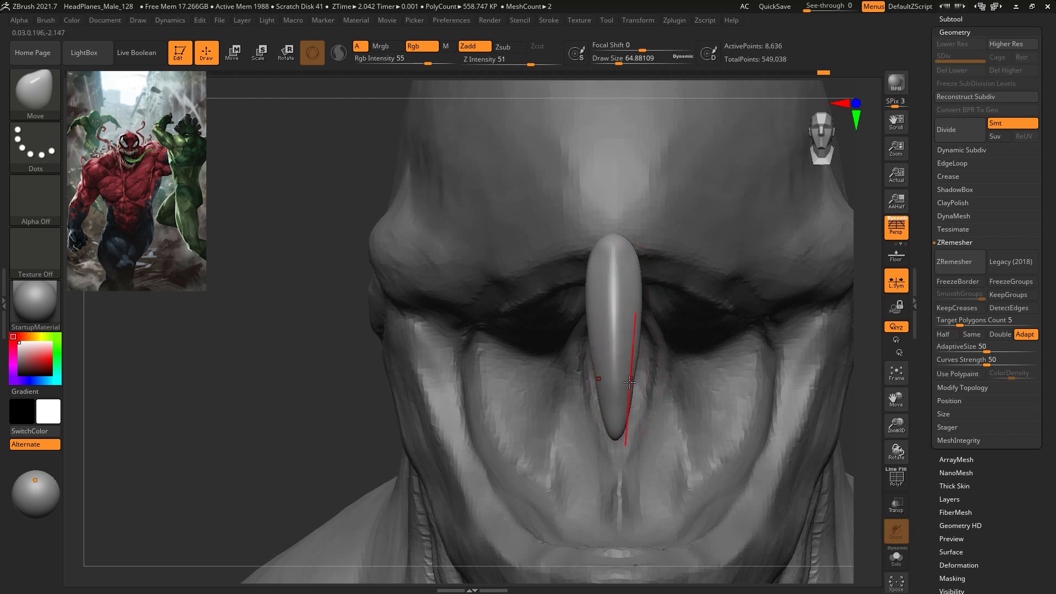
drag(632, 383, 637, 373)
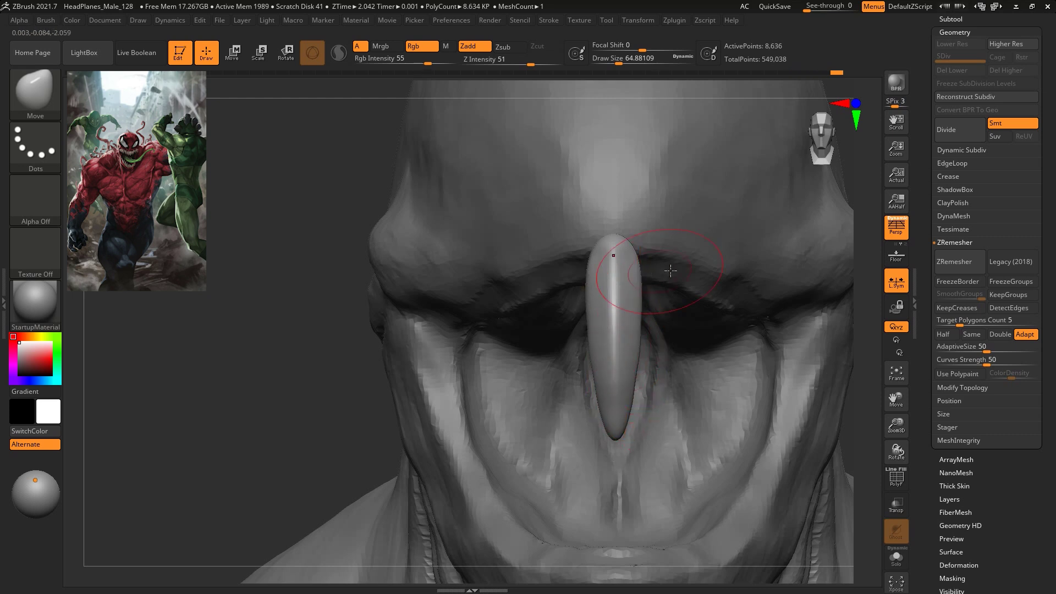
key(p)
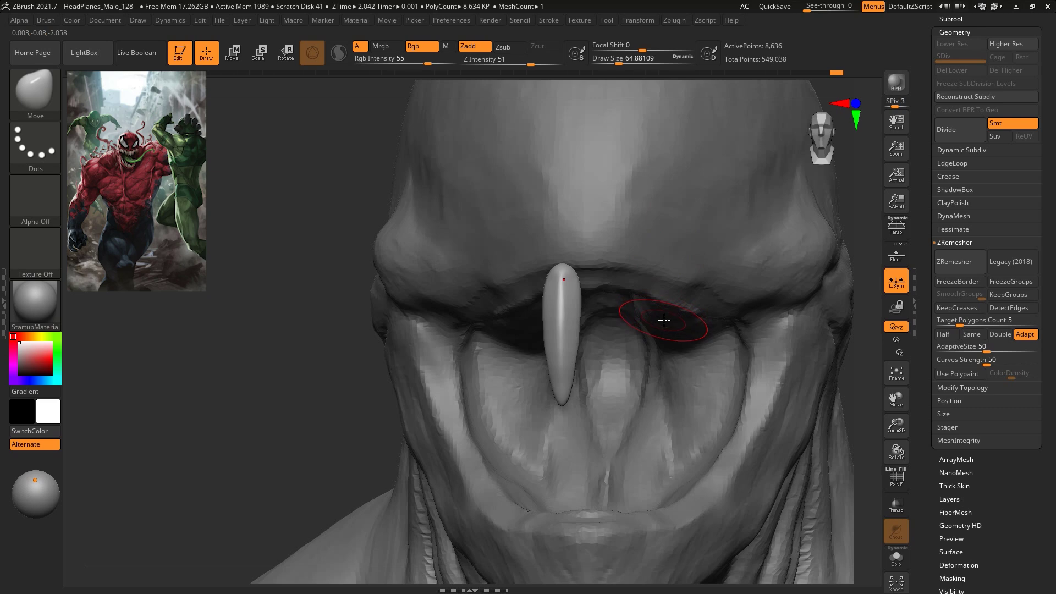
Sharpen the tooth's edges and tip with the Pinch brush at a draw size of about 39
key(b)
key(p)
key(i)
key(space)
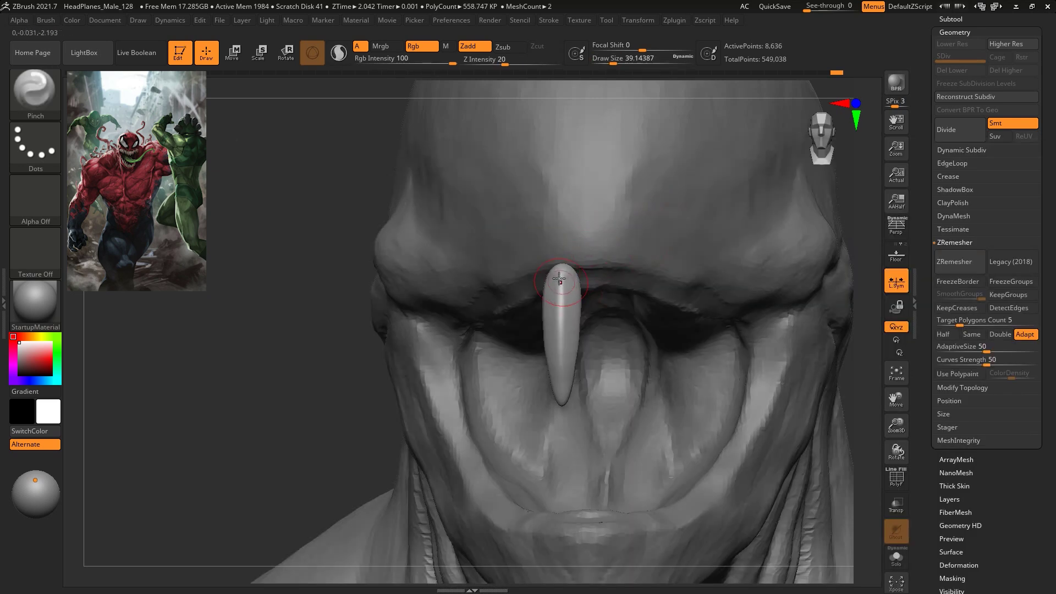
drag(337, 346, 639, 302)
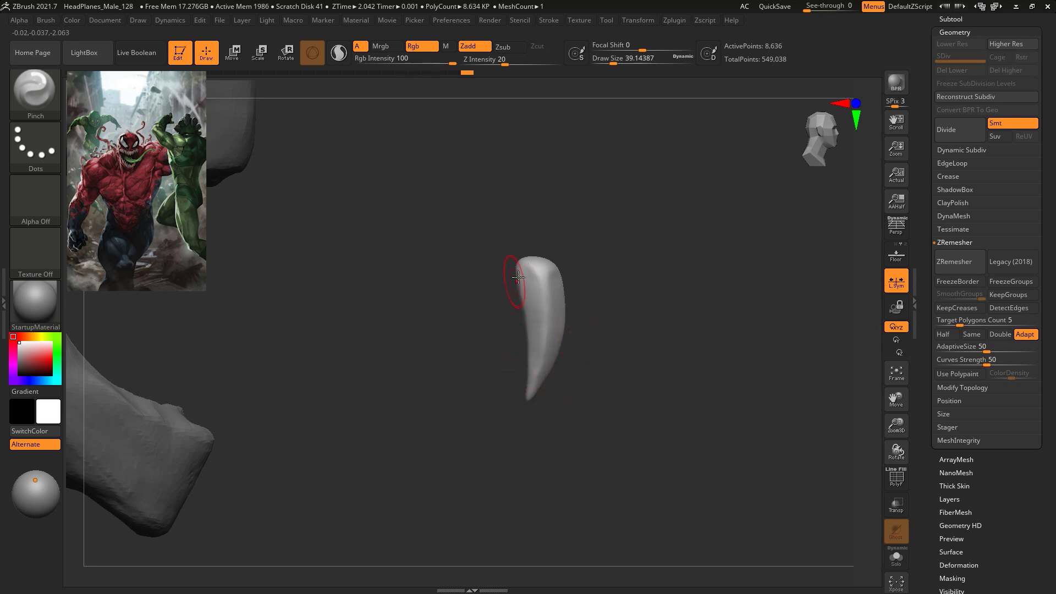
mouse_move(634, 320)
mouse_down()
mouse_move(662, 316)
mouse_move(627, 316)
mouse_move(652, 319)
mouse_up()
Flatten the tooth's root and side surfaces with the TrimDynamic brush at a draw size of about 49
key(b)
key(t)
key(d)
key(space)
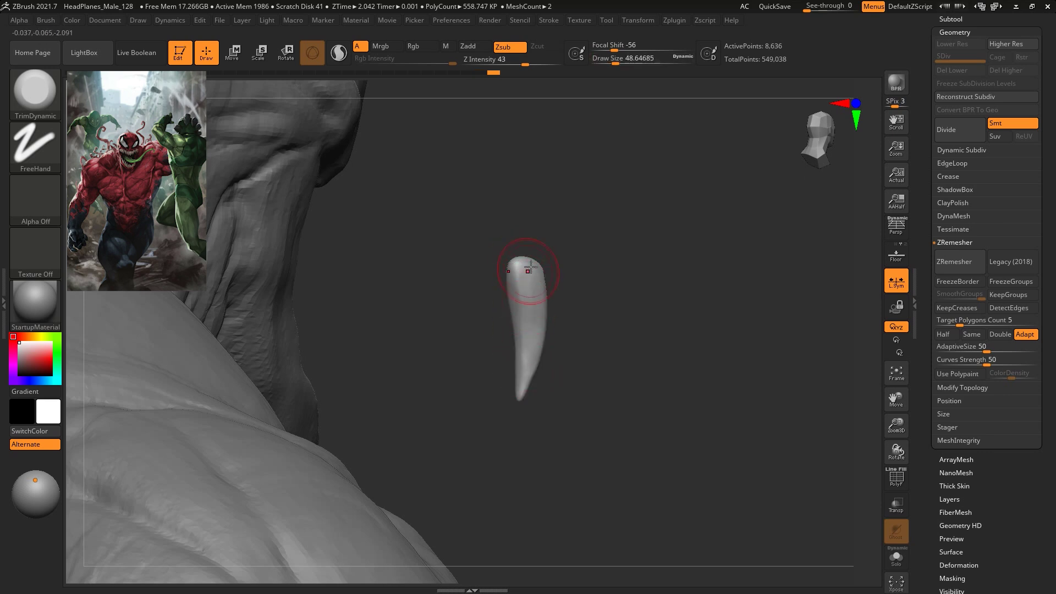
drag(682, 325, 654, 326)
key(ctrl)
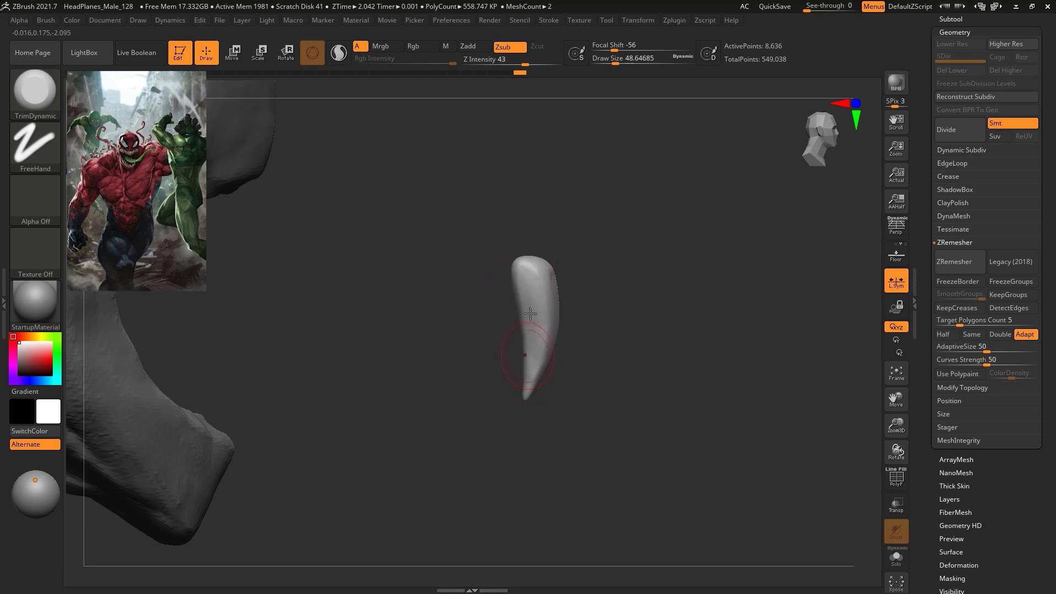
shift+drag(431, 353, 559, 313)
Refine the tooth's width from the front and its lower inner curve from the side with the Move brush
drag(815, 189, 768, 293)
key(b)
key(m)
key(v)
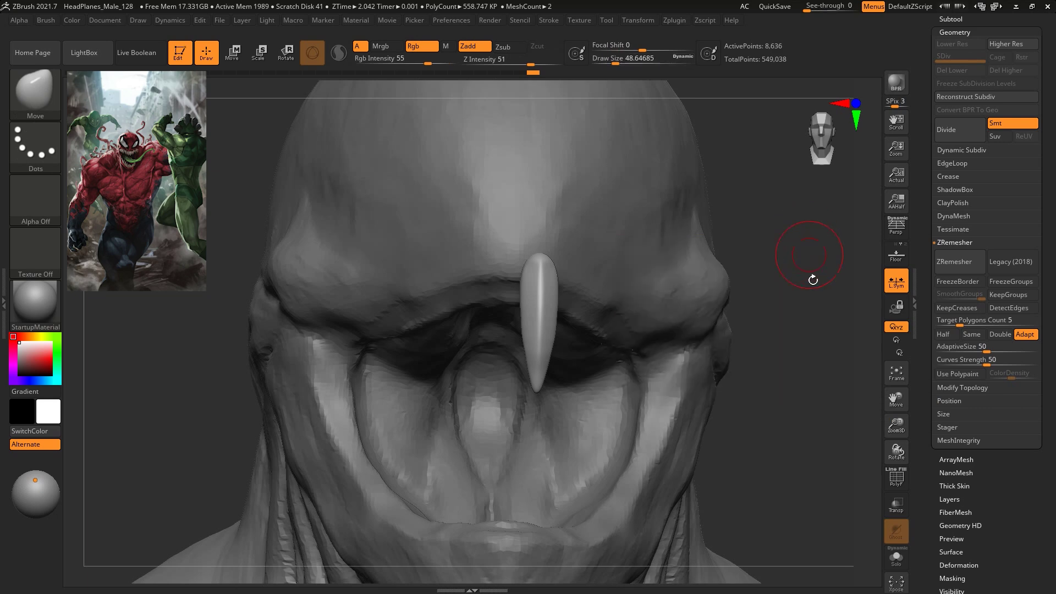
key(space)
key(s)
drag(792, 250, 738, 170)
drag(757, 205, 773, 238)
key(s)
click(769, 238)
key(bracketright)
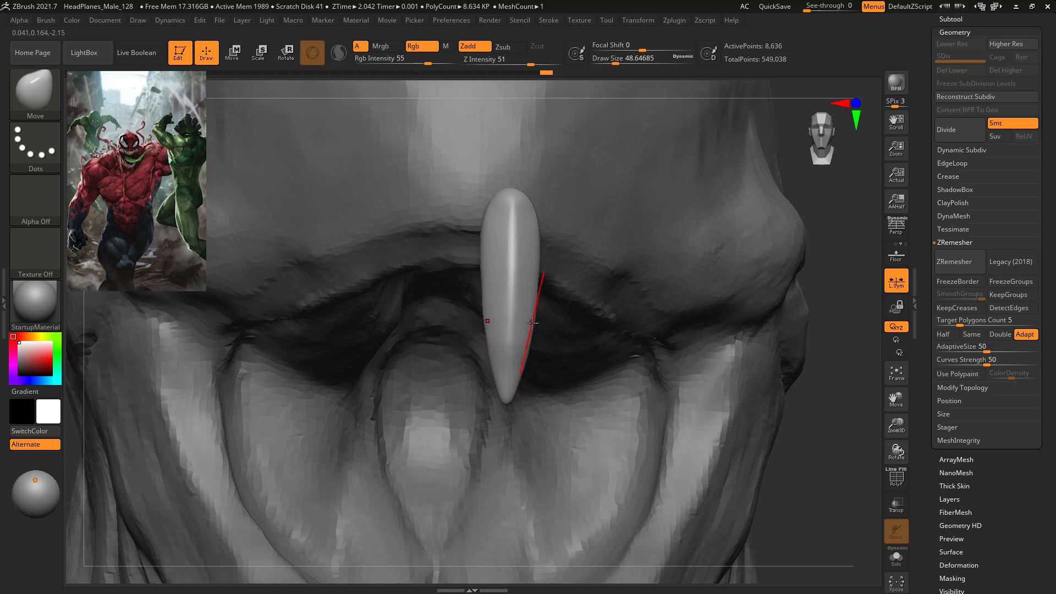
drag(837, 209, 738, 259)
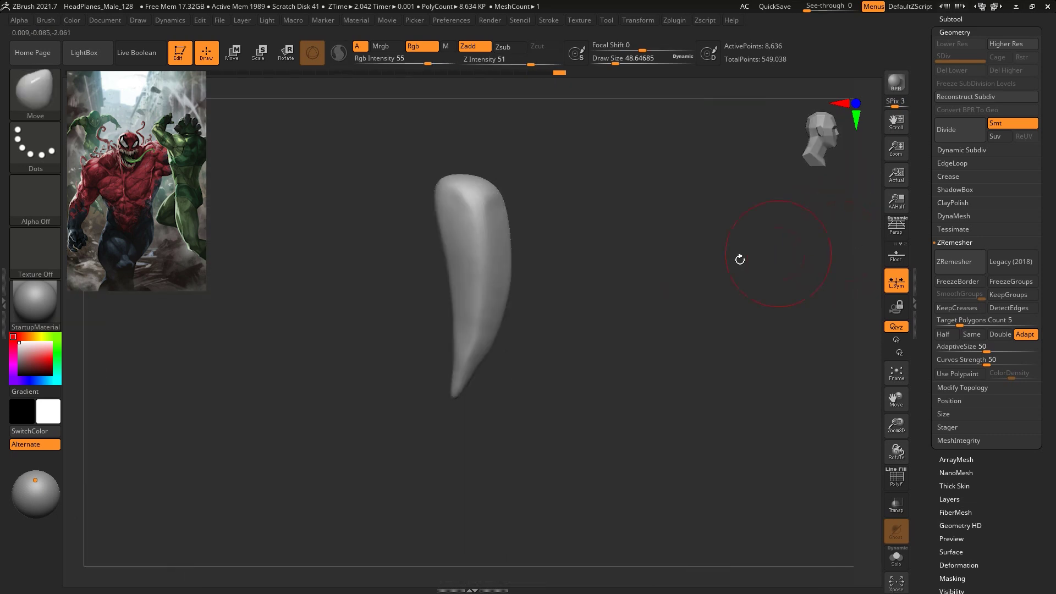
drag(456, 357, 463, 354)
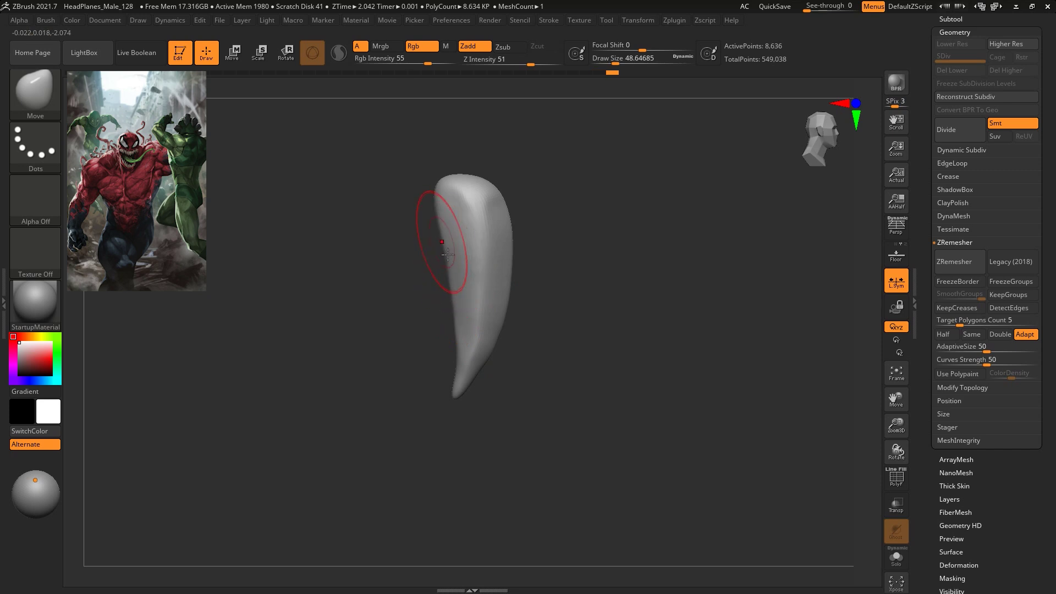
Reduce the Move brush's draw size to about 29 and fine-tune the tooth's side profile up close
mouse_move(651, 355)
ctrl+right_down()
mouse_move(599, 285)
mouse_move(644, 257)
ctrl+right_up()
key(space)
key(space)
drag(486, 254, 476, 247)
drag(463, 420, 477, 414)
mouse_move(431, 175)
mouse_down()
mouse_move(426, 182)
mouse_move(429, 173)
mouse_up()
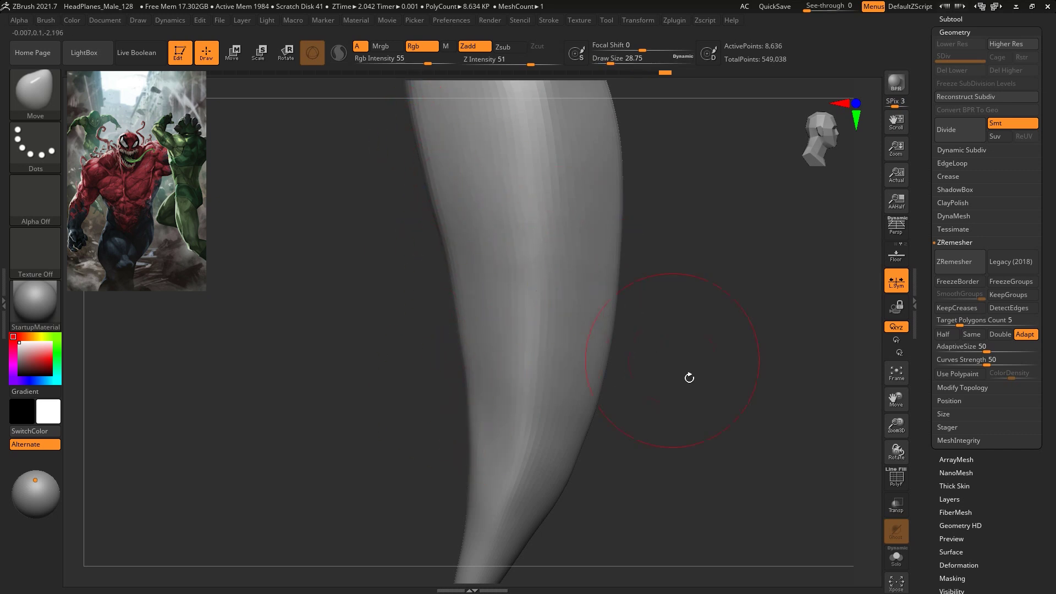
Smooth the tooth's lower half and pointed tip from the side with the Smooth brush
drag(661, 348, 657, 356)
drag(550, 407, 503, 467)
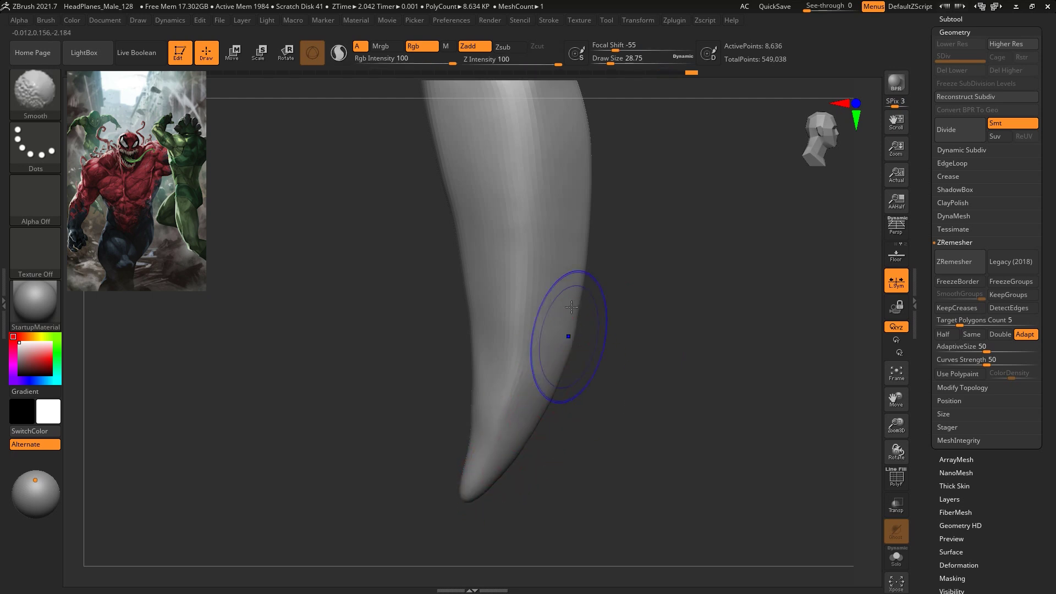
drag(646, 368, 578, 184)
alt+drag(675, 295, 613, 226)
shift+drag(522, 263, 525, 220)
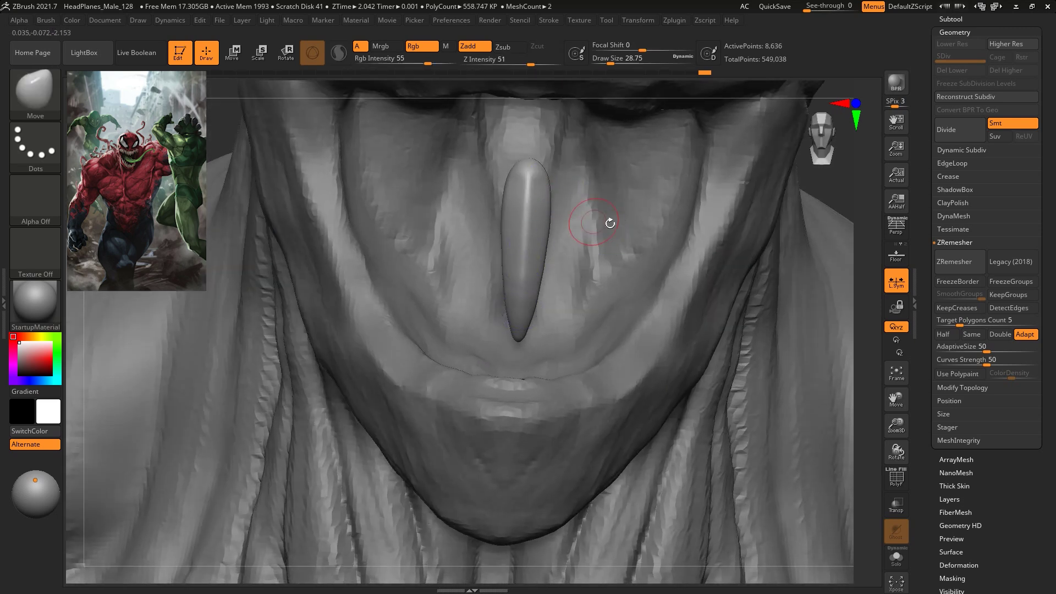
Scale the tooth slightly along the X axis from the front with the transform gizmo
drag(829, 198, 810, 192)
key(r)
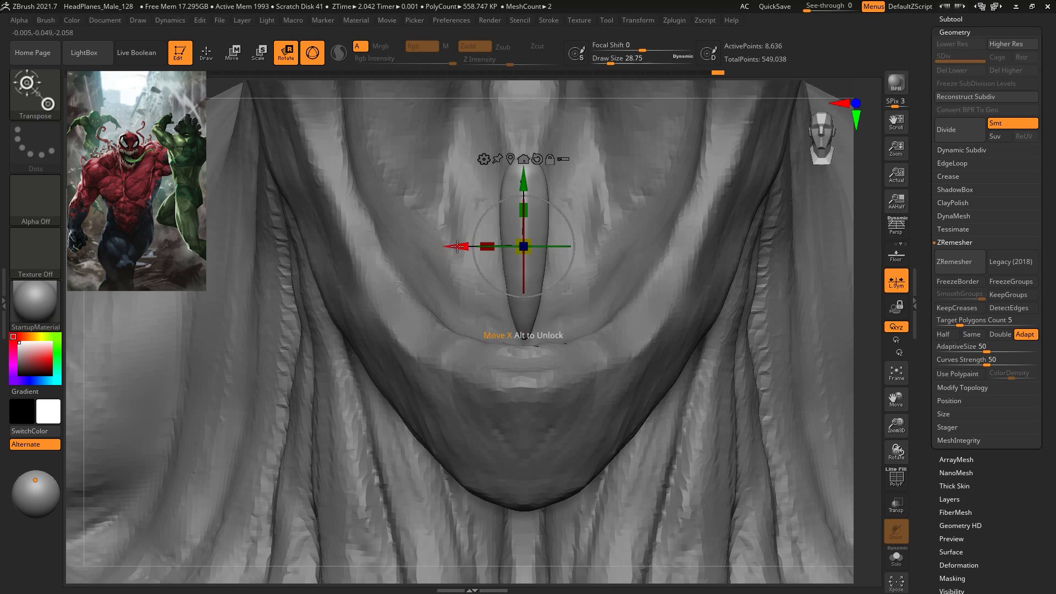
drag(487, 247, 482, 246)
alt+drag(869, 241, 758, 318)
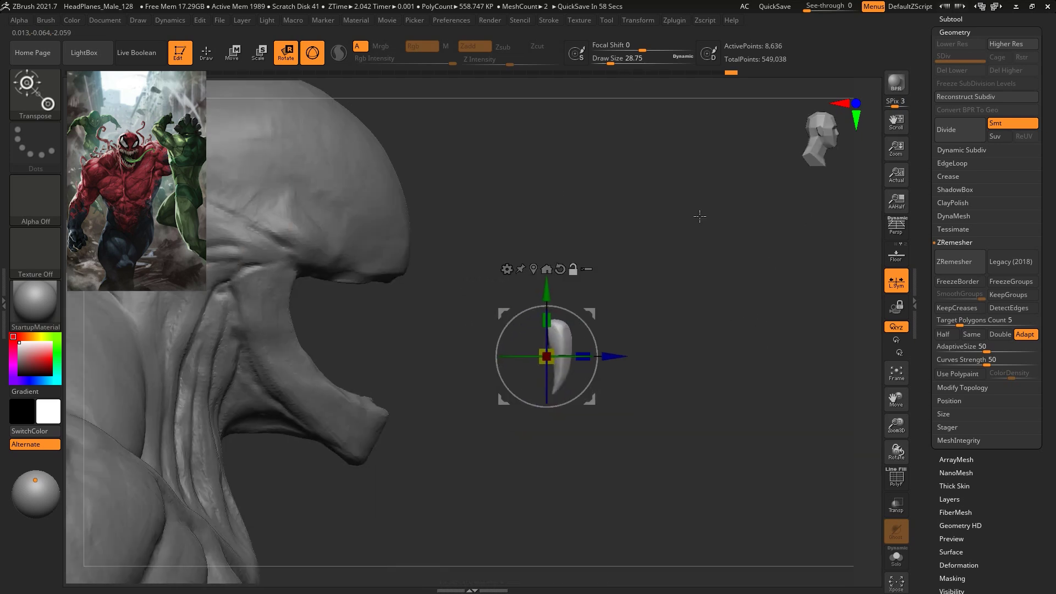
Flatten the tooth's side along its length with the TrimDynamic brush at a draw size of about 39
drag(690, 266, 723, 344)
key(b)
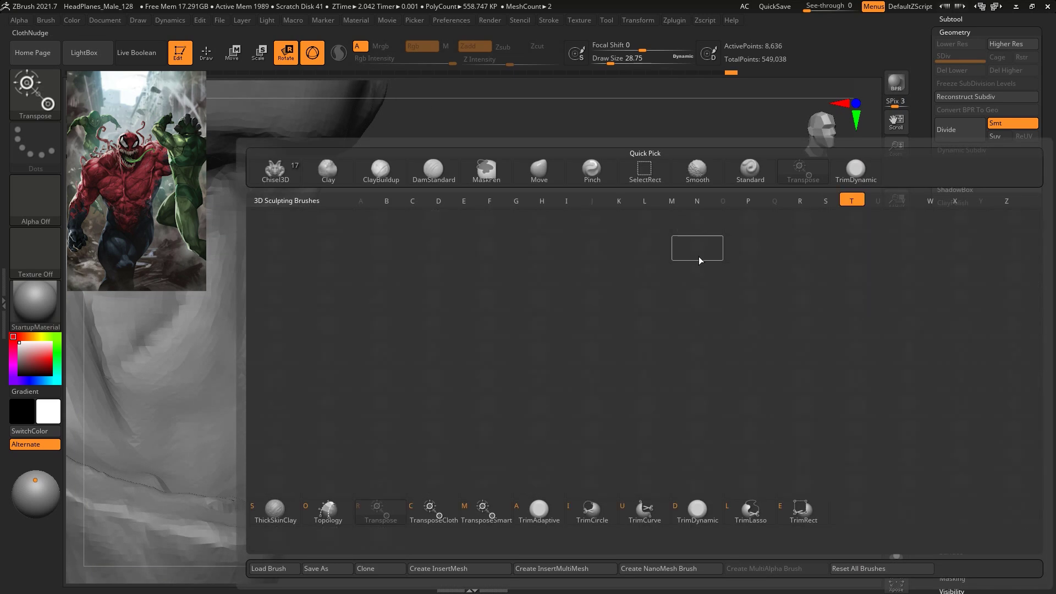
key(t)
key(d)
key(space)
drag(569, 297, 566, 366)
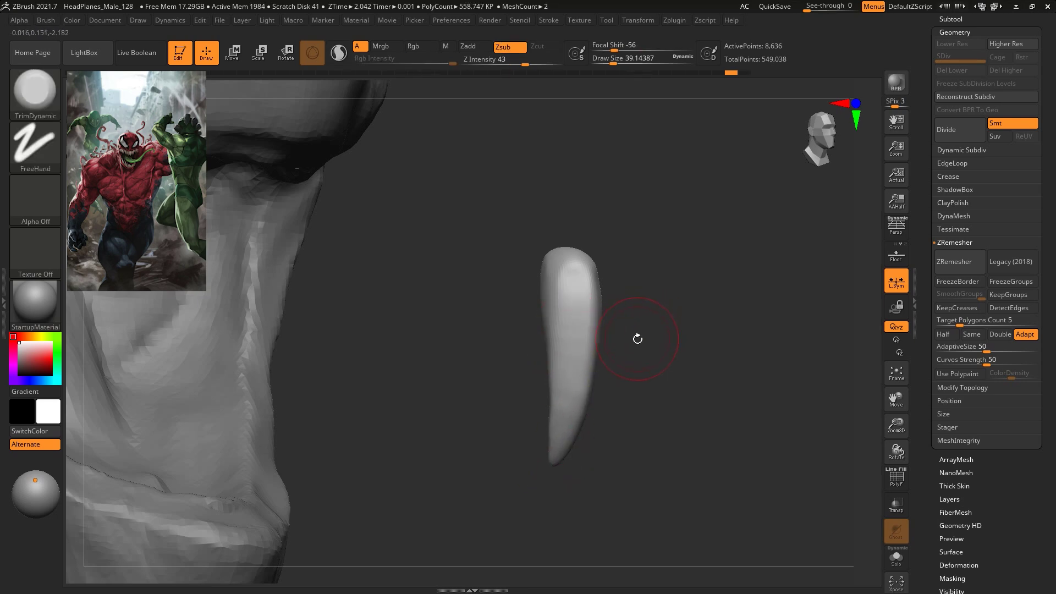
Polish the tooth's sides, edges and tip with the hPolish brush, smoothing where needed
key(b)
key(h)
key(p)
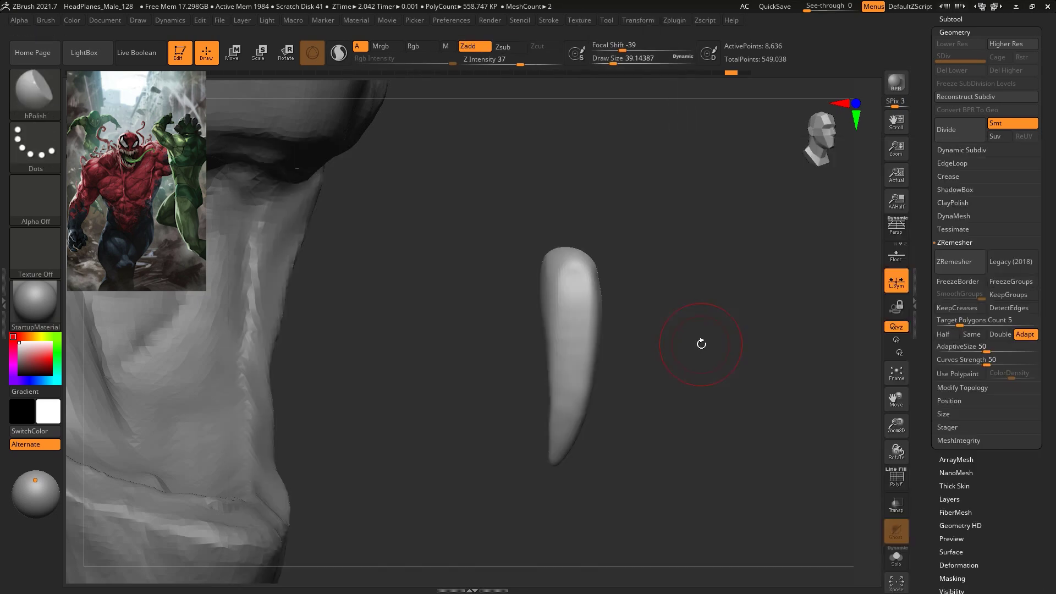
drag(640, 251, 609, 298)
drag(575, 360, 554, 445)
drag(709, 396, 610, 352)
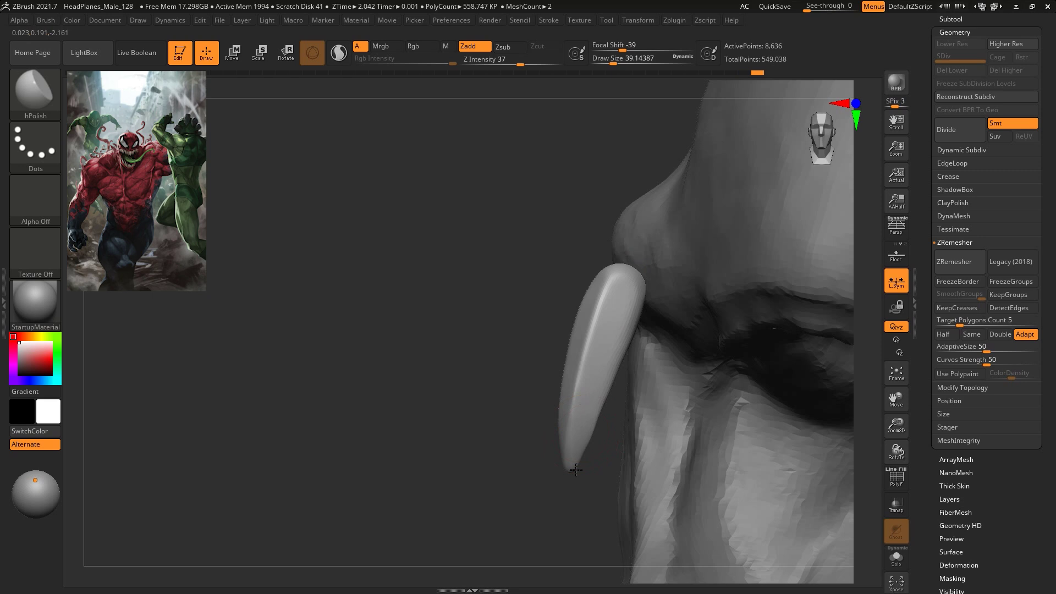
drag(532, 333, 592, 258)
drag(490, 301, 570, 443)
drag(475, 294, 576, 451)
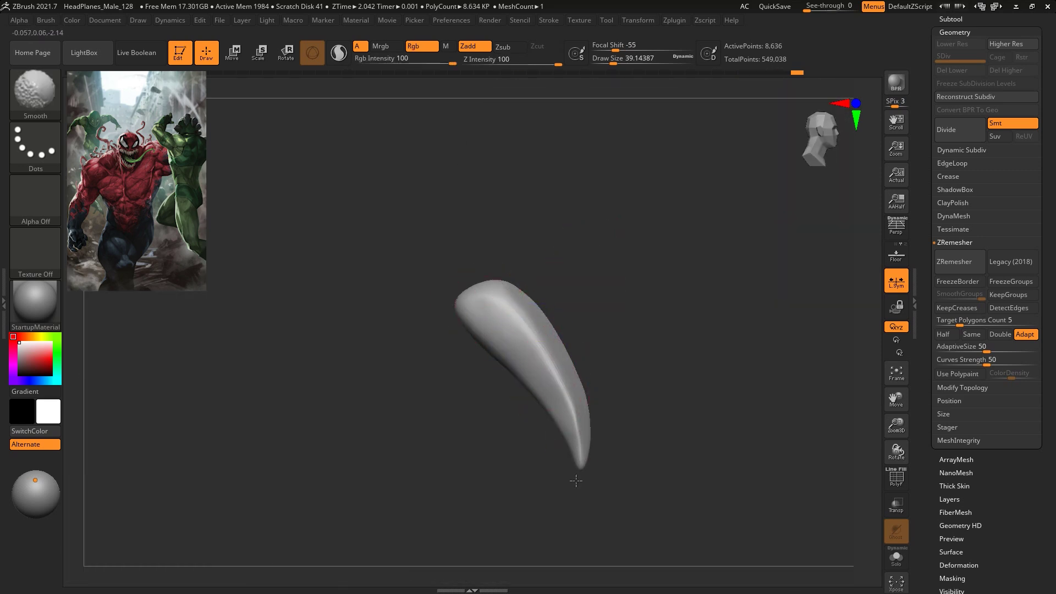
Turn on perspective and move the finished tooth with the gizmo to the front of the upper jaw
drag(672, 400, 667, 484)
mouse_move(710, 374)
mouse_down()
mouse_move(660, 367)
mouse_move(676, 366)
mouse_up()
mouse_move(849, 263)
mouse_down()
mouse_move(859, 275)
mouse_move(792, 358)
mouse_move(684, 276)
mouse_move(720, 302)
mouse_move(728, 273)
mouse_up()
key(p)
key(b)
key(Escape)
key(w)
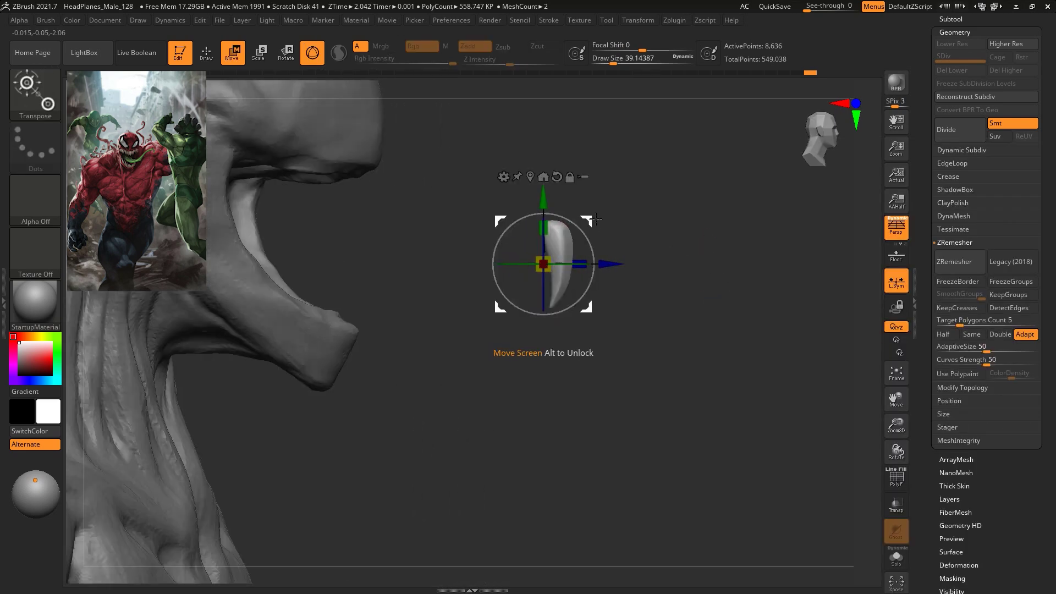
drag(594, 247, 433, 177)
drag(466, 146, 662, 202)
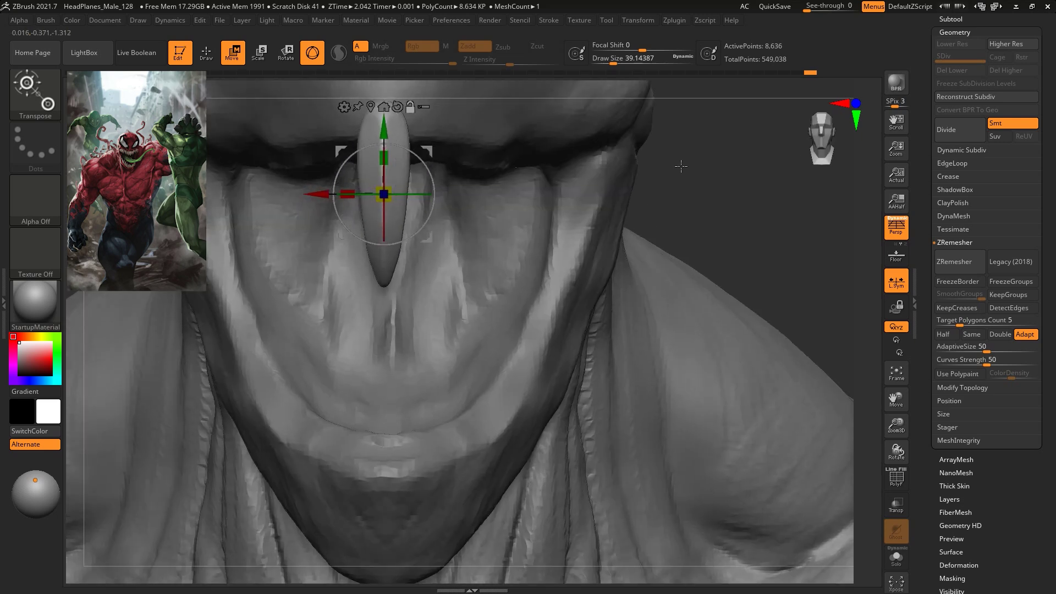
alt+drag(682, 167, 689, 274)
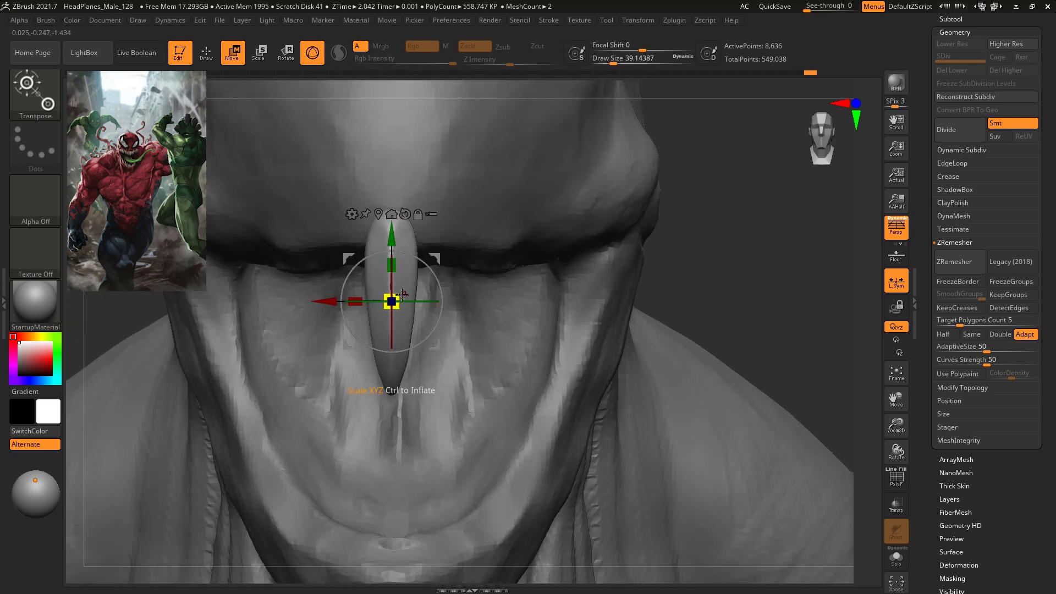
Scale the tooth down uniformly and seat it beside the centreline at the front of the upper gum
drag(402, 295, 393, 305)
drag(434, 259, 452, 252)
drag(743, 201, 723, 175)
drag(454, 252, 455, 310)
drag(559, 244, 521, 286)
drag(460, 301, 449, 274)
ctrl+right_drag(449, 274, 799, 196)
mouse_move(713, 271)
shift+mouse_down()
mouse_move(658, 264)
mouse_move(715, 210)
mouse_move(612, 220)
mouse_move(672, 231)
mouse_move(738, 207)
mouse_move(686, 223)
mouse_move(669, 246)
shift+mouse_up()
drag(806, 233, 761, 228)
mouse_move(490, 235)
mouse_down()
mouse_move(487, 223)
mouse_move(469, 224)
mouse_move(483, 220)
mouse_up()
Duplicate the upper tooth, flip the copy to point upward and move it down to the lower jaw
click(951, 19)
click(952, 355)
key(e)
alt+drag(787, 272, 743, 199)
drag(481, 181, 316, 279)
drag(468, 163, 473, 390)
drag(448, 426, 446, 424)
Seat the lower tooth on the front of the lower jaw and adjust its size with the gizmo
alt+drag(740, 292, 738, 199)
right_drag(738, 199, 461, 312)
drag(444, 330, 472, 296)
right_drag(469, 251, 726, 259)
drag(486, 301, 482, 300)
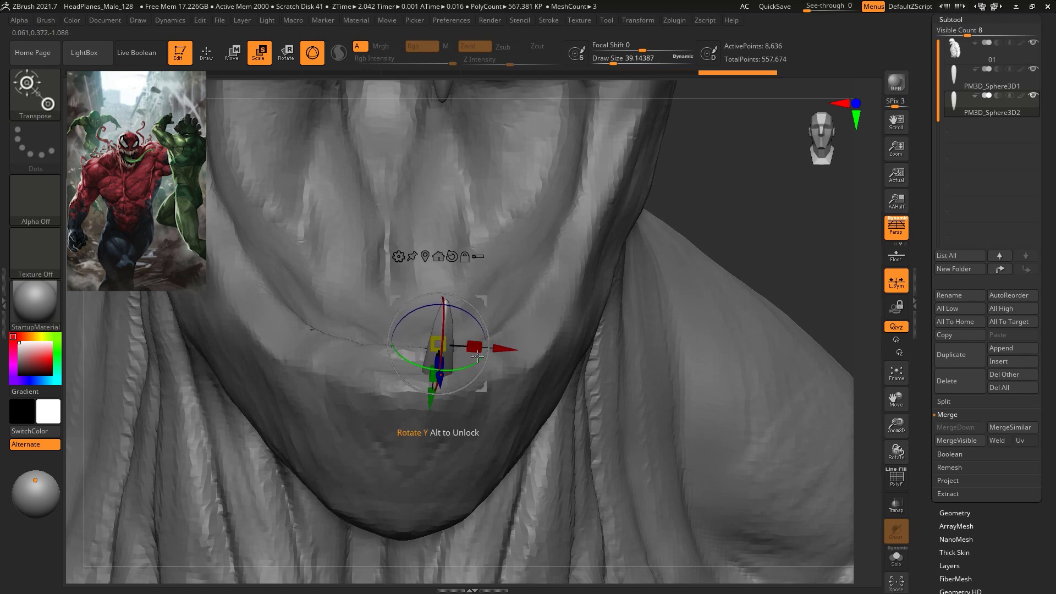
right_drag(493, 288, 630, 216)
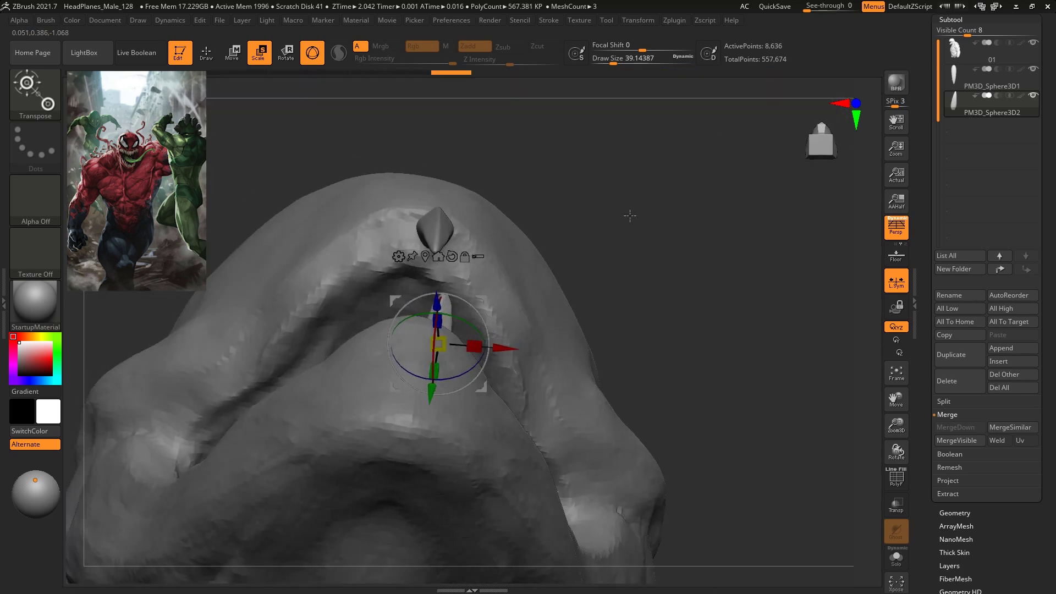
Select the front upper tooth and reposition it on the gum line, checking from below
click(432, 220)
mouse_move(564, 175)
right_down()
mouse_move(583, 159)
mouse_move(552, 163)
right_up()
mouse_move(469, 228)
mouse_down()
mouse_move(477, 255)
mouse_move(472, 208)
mouse_up()
right_drag(485, 159, 596, 193)
right_drag(467, 210, 604, 218)
Duplicate the front upper tooth and place the copy beside it as the second tooth of the upper row
click(960, 360)
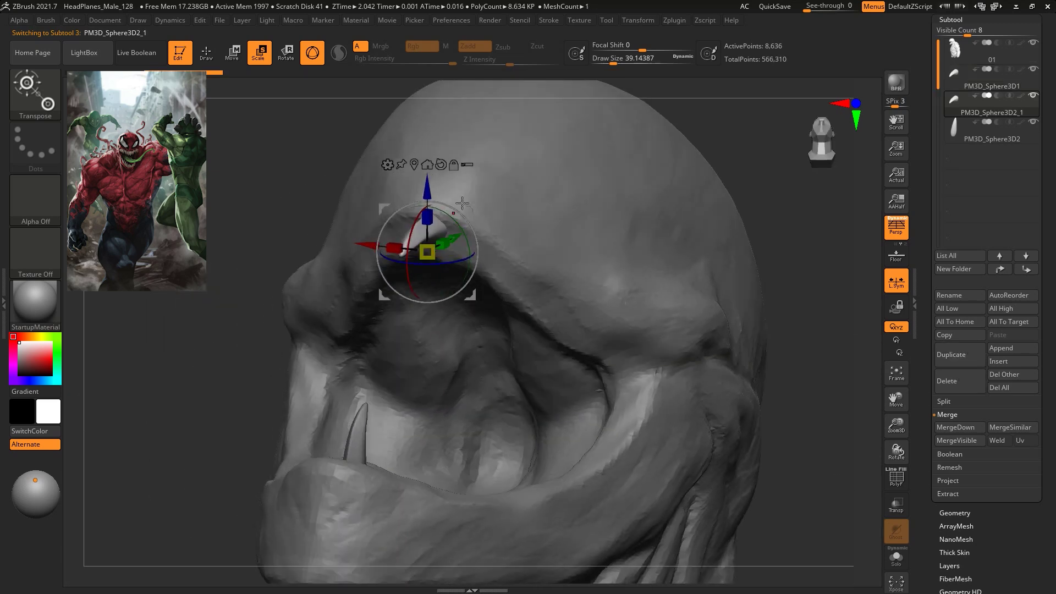
drag(501, 215, 496, 210)
shift+drag(752, 170, 759, 228)
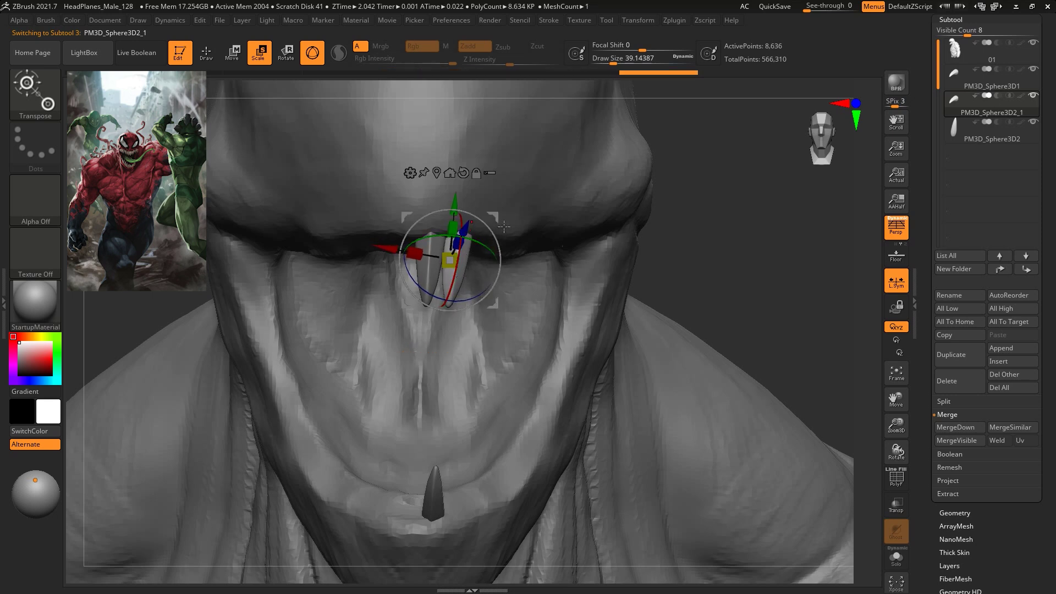
drag(500, 221, 508, 211)
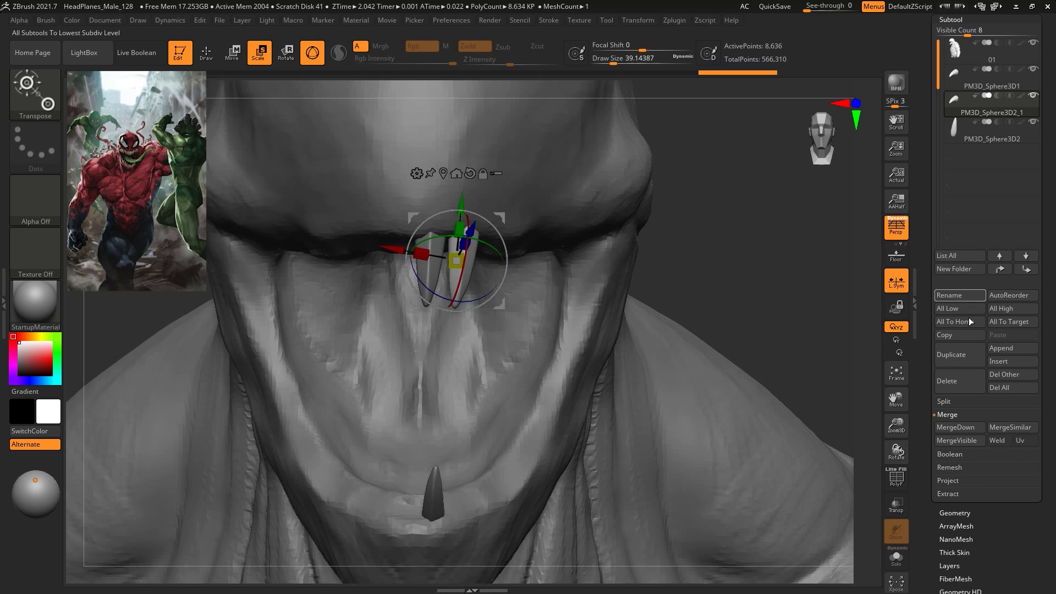
Duplicate the second upper tooth and move the copy outward along the gum as the third tooth
drag(846, 291, 752, 153)
drag(500, 215, 527, 230)
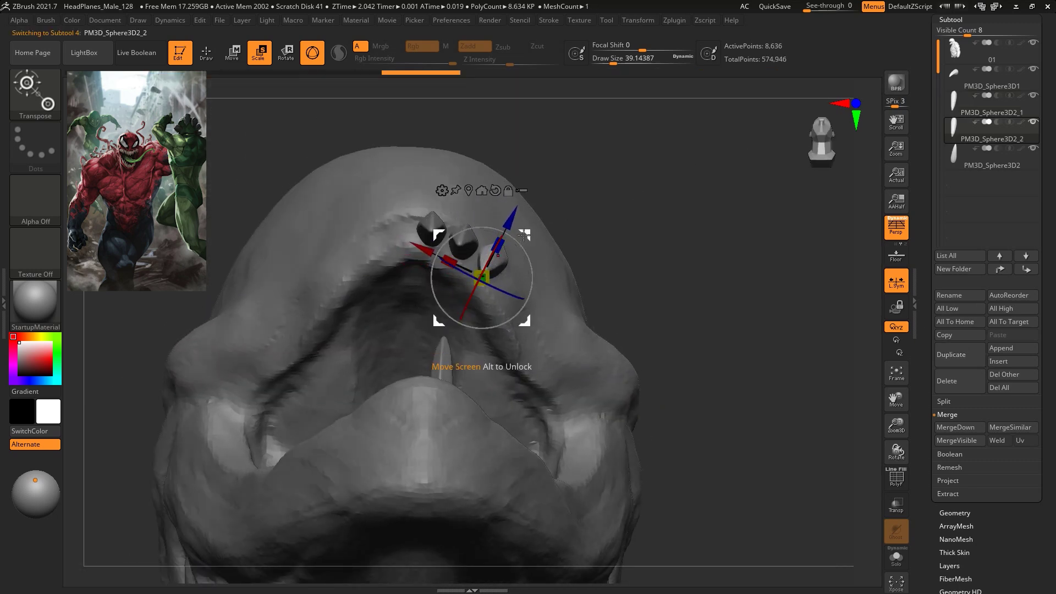
mouse_move(524, 235)
mouse_down()
mouse_move(493, 268)
mouse_move(523, 241)
mouse_up()
Select the second upper tooth and rotate it to follow the curve of the jaw
drag(532, 385, 632, 386)
alt+click(451, 296)
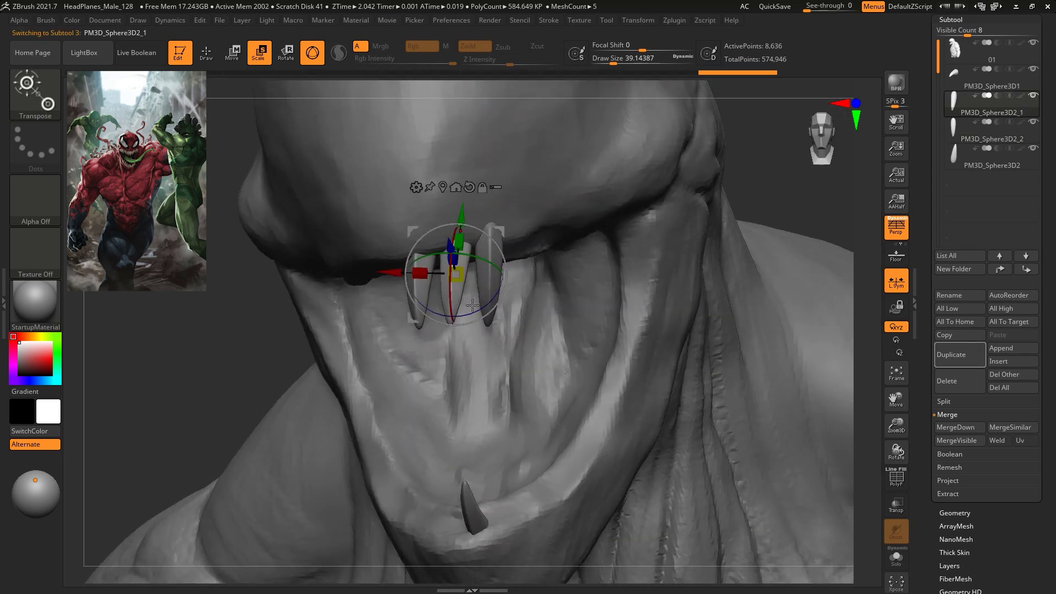
key(q)
key(w)
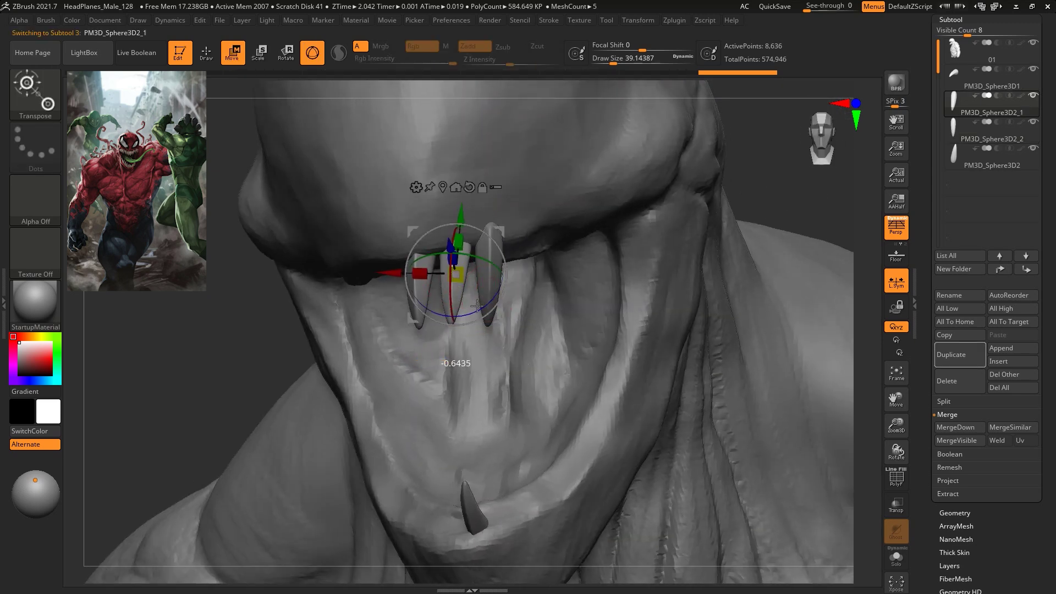
drag(471, 277, 454, 302)
Duplicate the third upper tooth and place the copy farther back along the gum as the fourth tooth
alt+click(491, 284)
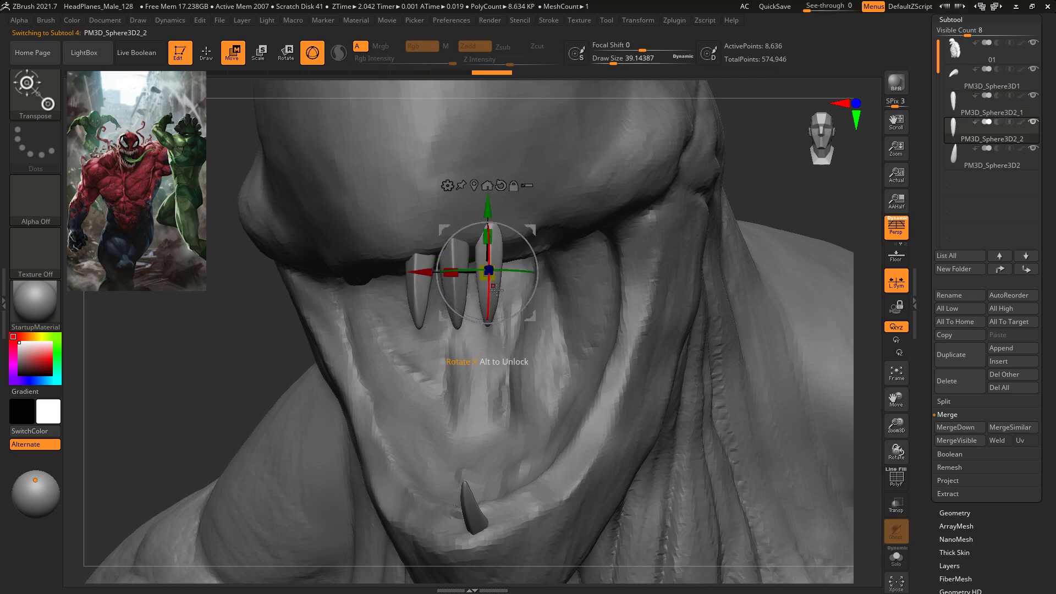
click(957, 357)
drag(532, 230, 563, 218)
drag(778, 193, 754, 115)
drag(565, 230, 576, 258)
Add a fifth and a sixth upper tooth by duplication, moving and rotating the sixth to fit the gum
click(959, 355)
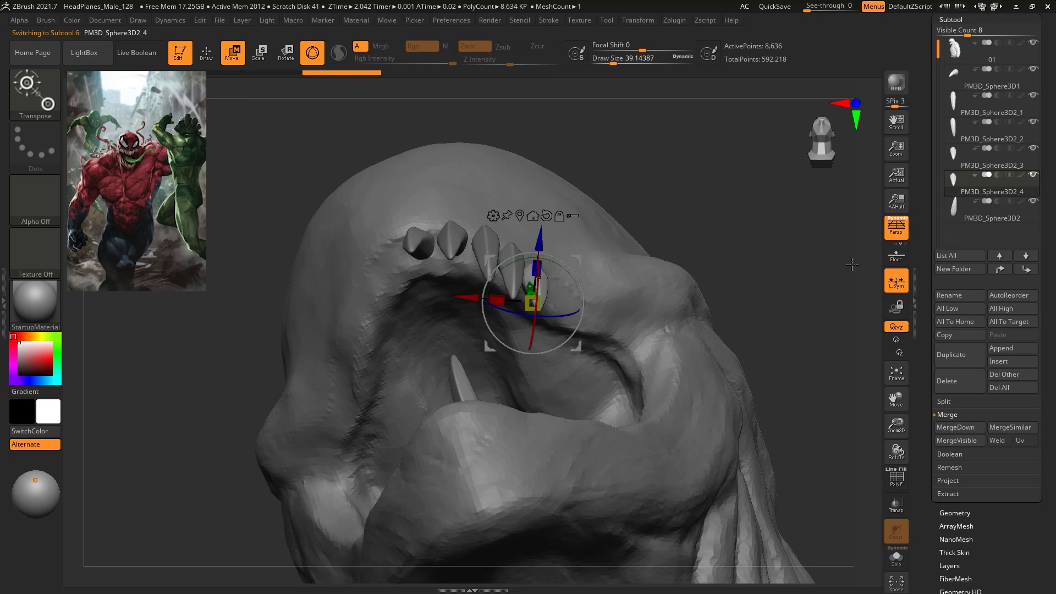
click(956, 355)
drag(576, 258, 594, 274)
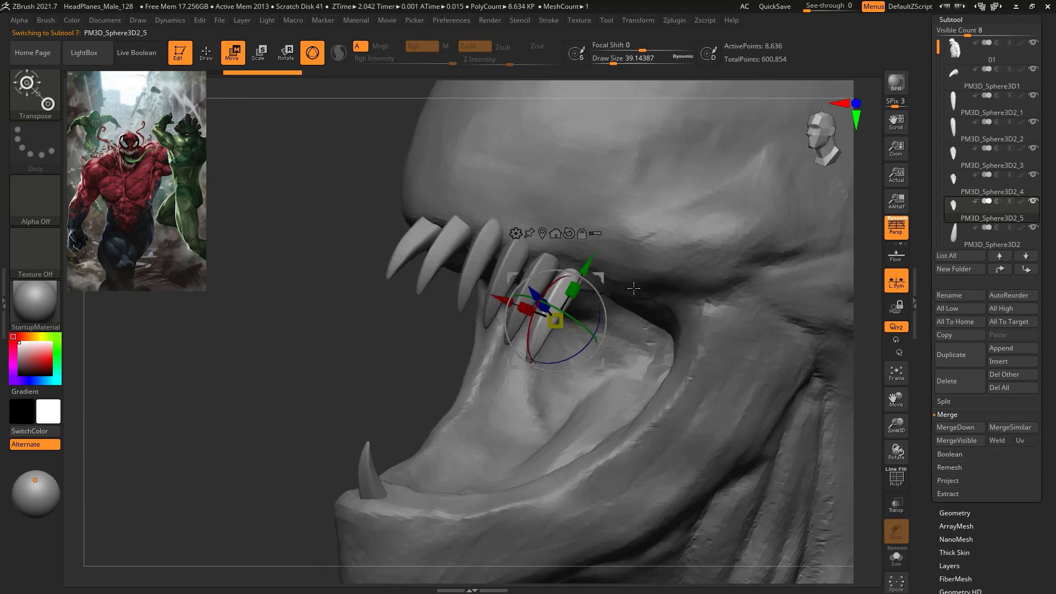
right_drag(633, 288, 641, 300)
drag(600, 278, 620, 247)
drag(609, 301, 616, 310)
drag(618, 271, 609, 253)
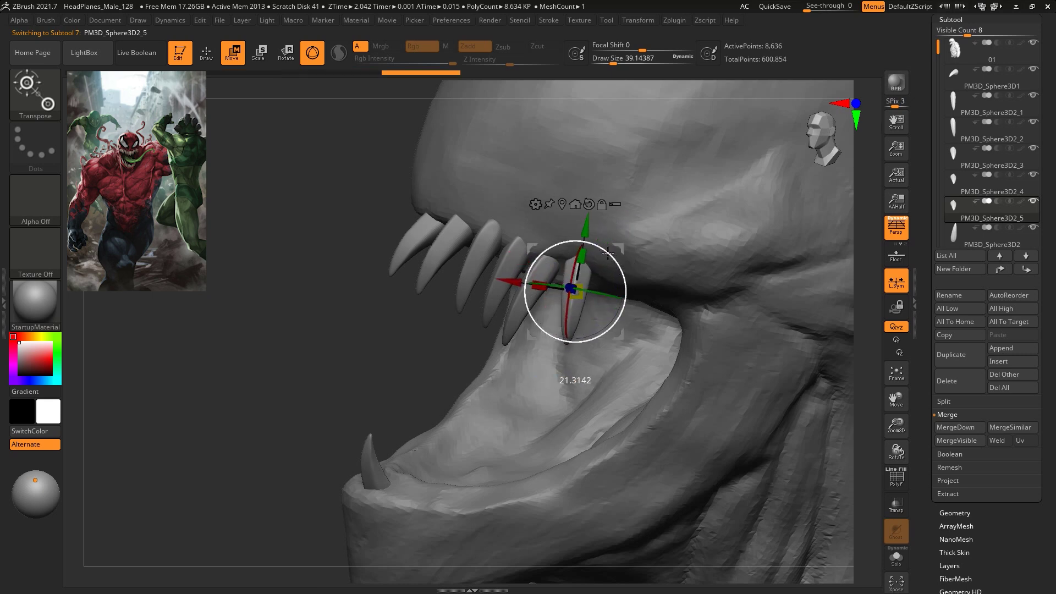
Rotate the fifth upper tooth, then reposition and rotate the fourth to even out the row
alt+click(521, 315)
drag(557, 309, 575, 291)
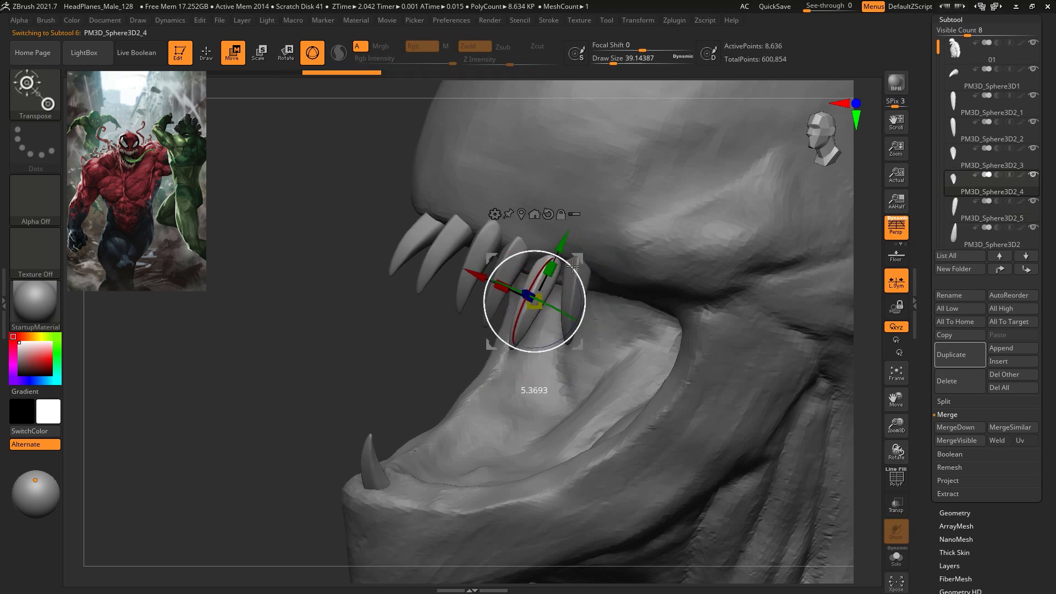
alt+click(527, 286)
drag(527, 286, 551, 292)
drag(553, 248, 560, 219)
Adjust the tilt and position of the third to sixth upper teeth so they lean consistently along the gum
alt+click(462, 287)
drag(512, 282, 498, 278)
drag(533, 313, 632, 282)
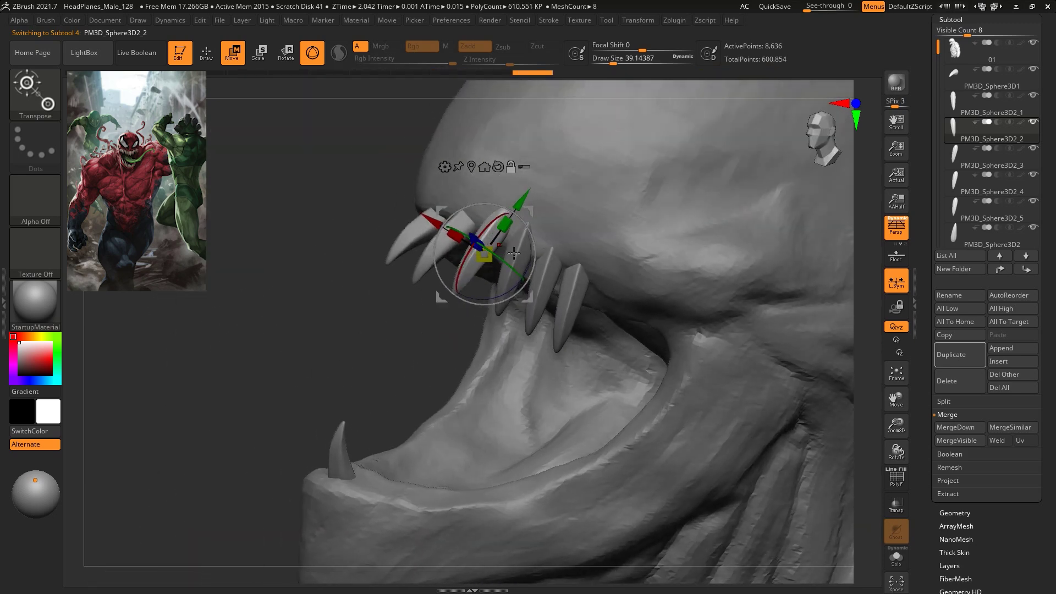
alt+click(520, 270)
drag(552, 233, 555, 239)
alt+click(553, 266)
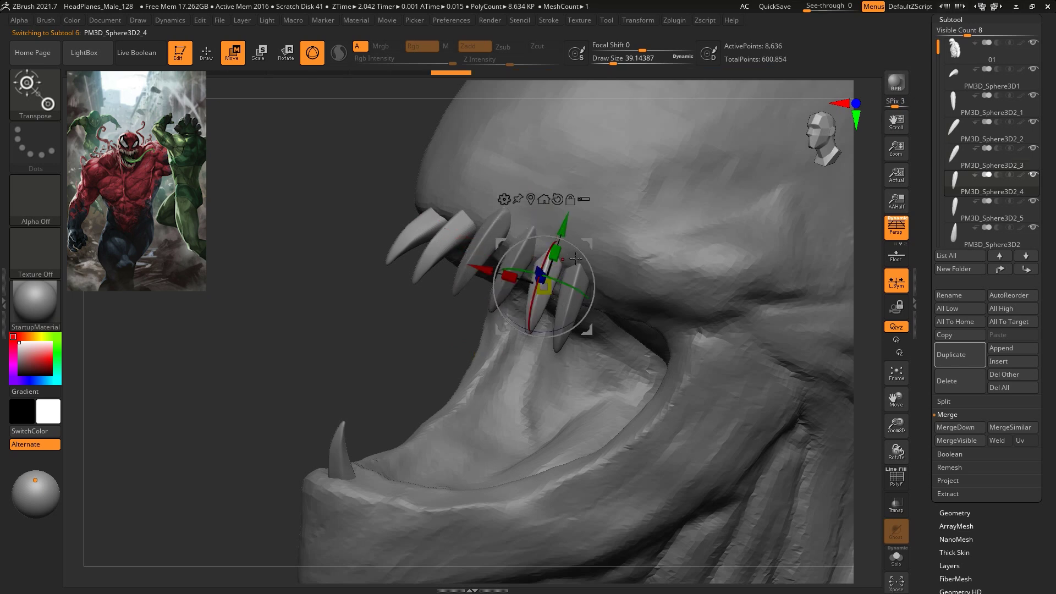
alt+click(575, 289)
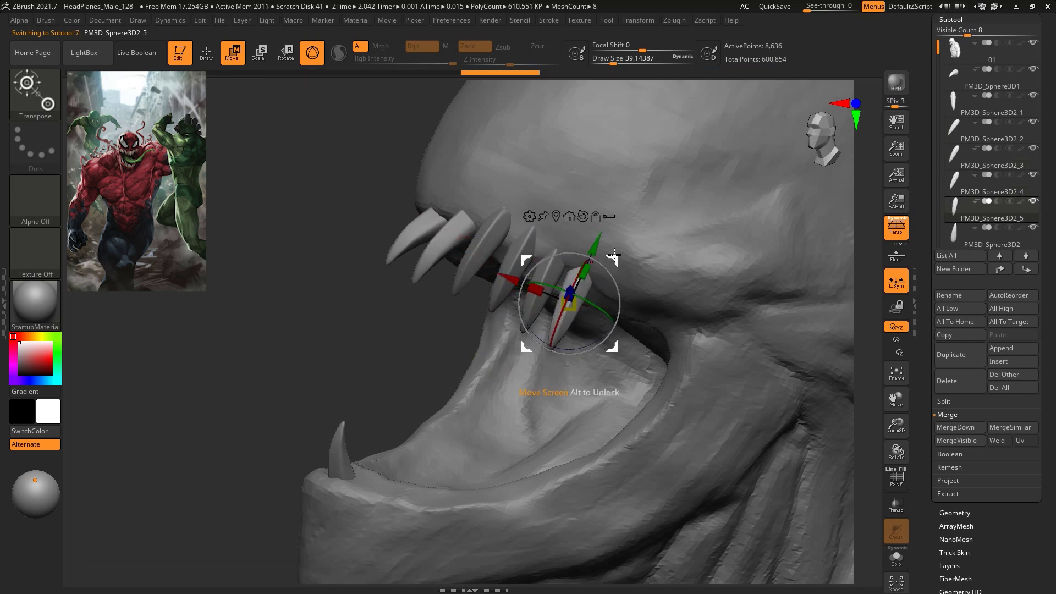
Duplicate the sixth upper tooth, move the copy back as the seventh tooth and rotate it into the gum
click(959, 359)
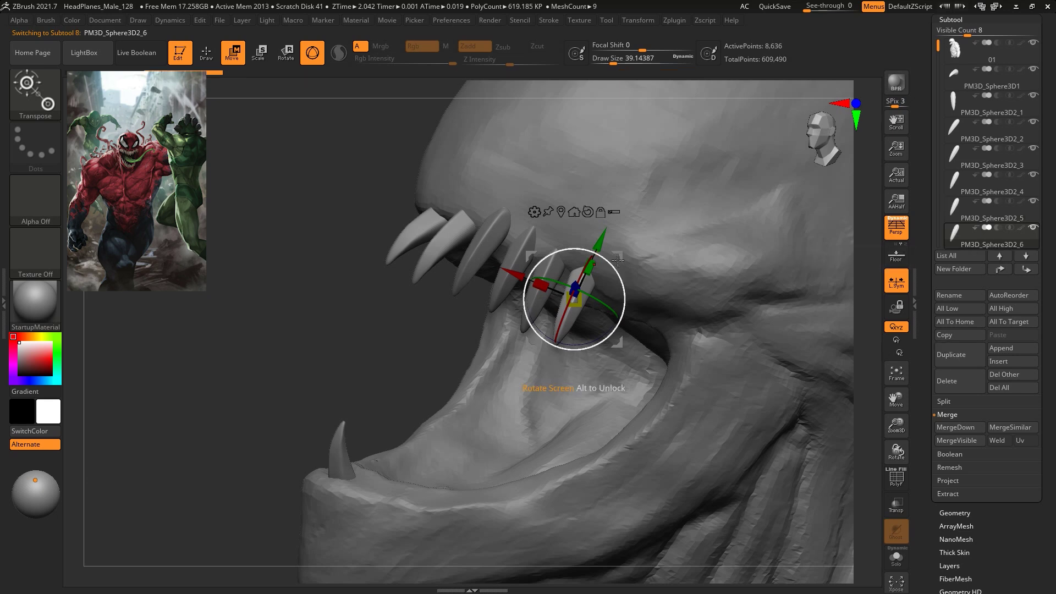
drag(585, 293, 616, 315)
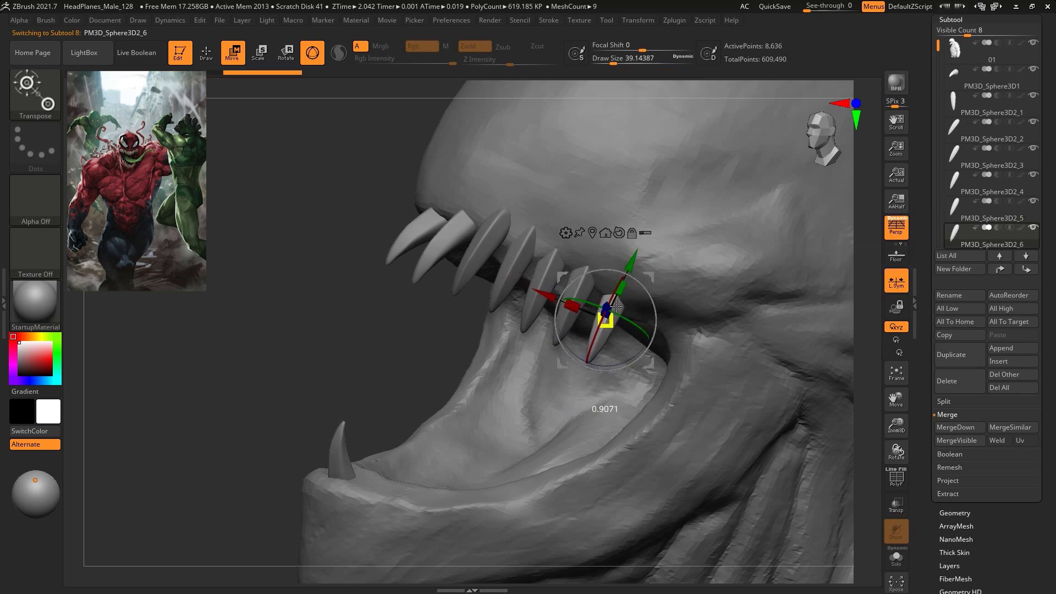
drag(621, 286, 604, 284)
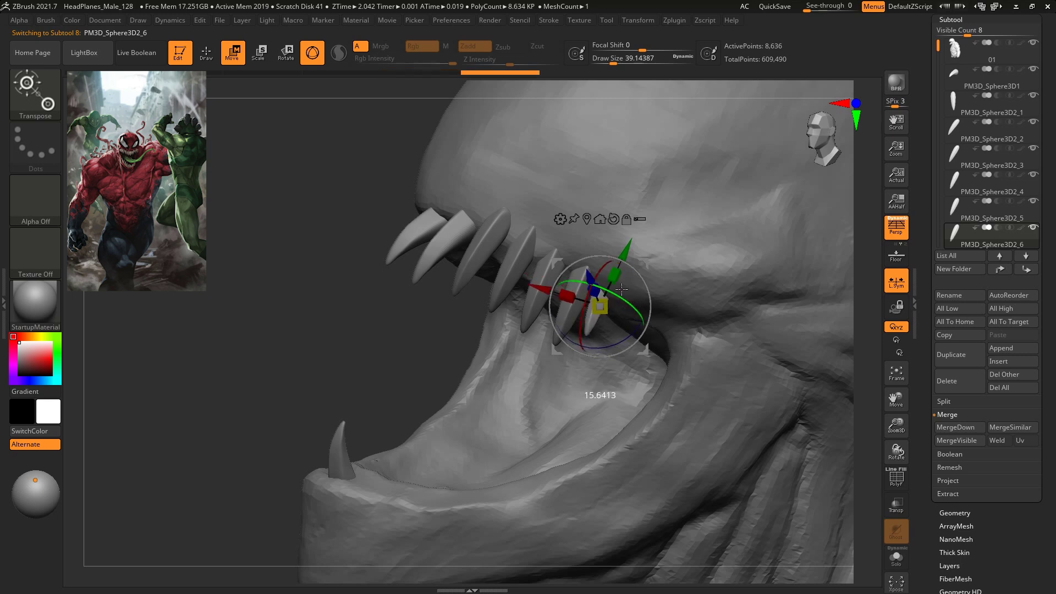
Duplicate the seventh upper tooth and rotate and move the copy toward the mouth corner as the eighth tooth
click(944, 352)
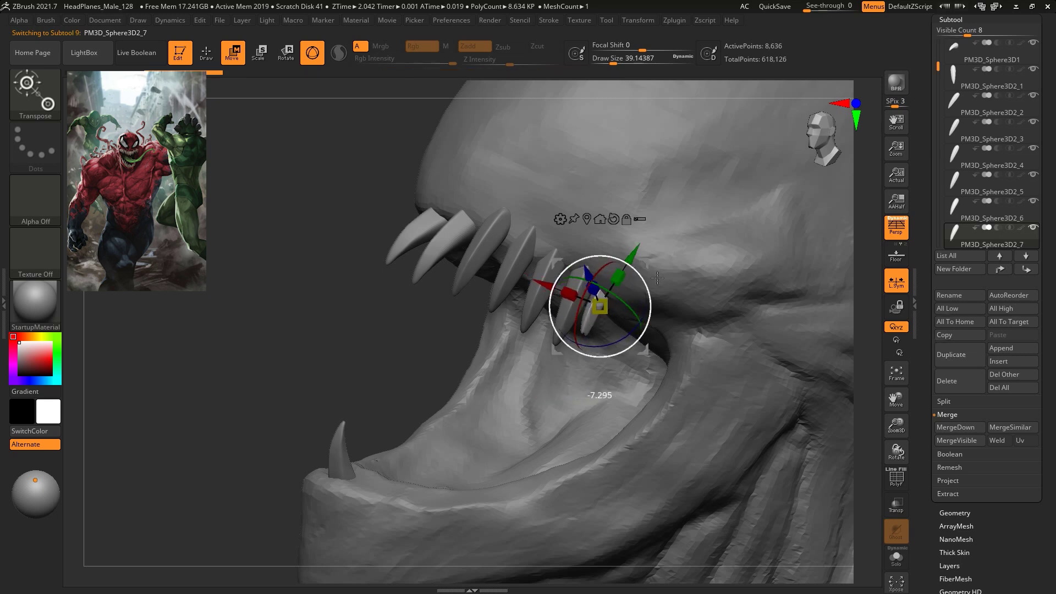
mouse_move(661, 267)
mouse_down()
mouse_move(648, 257)
mouse_move(669, 262)
mouse_up()
drag(856, 306, 801, 236)
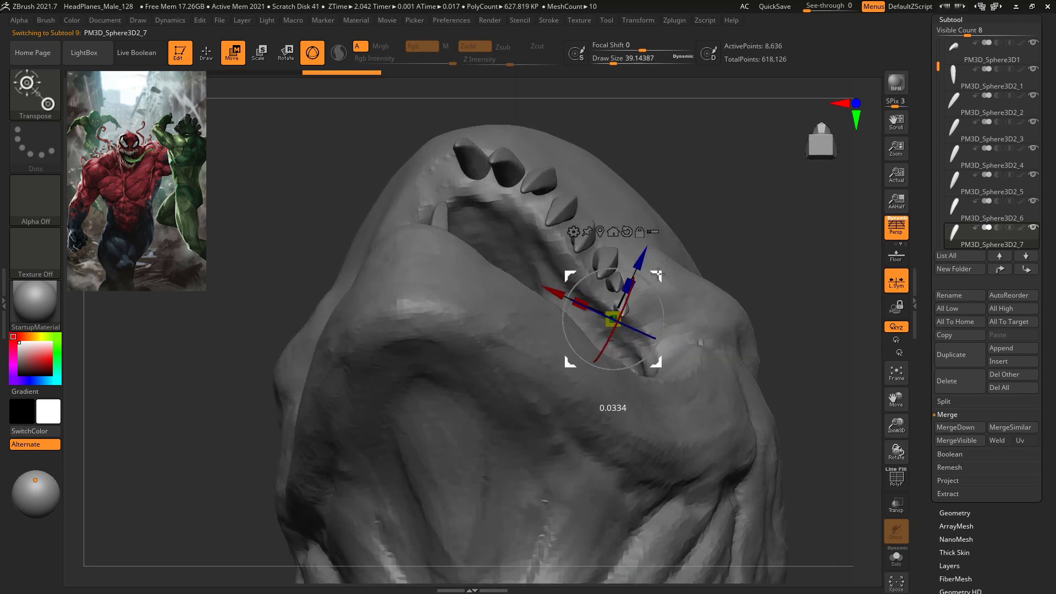
Duplicate the rearmost upper tooth twice and spread the copies along the back of the upper gum
key(ctrl+shift+d)
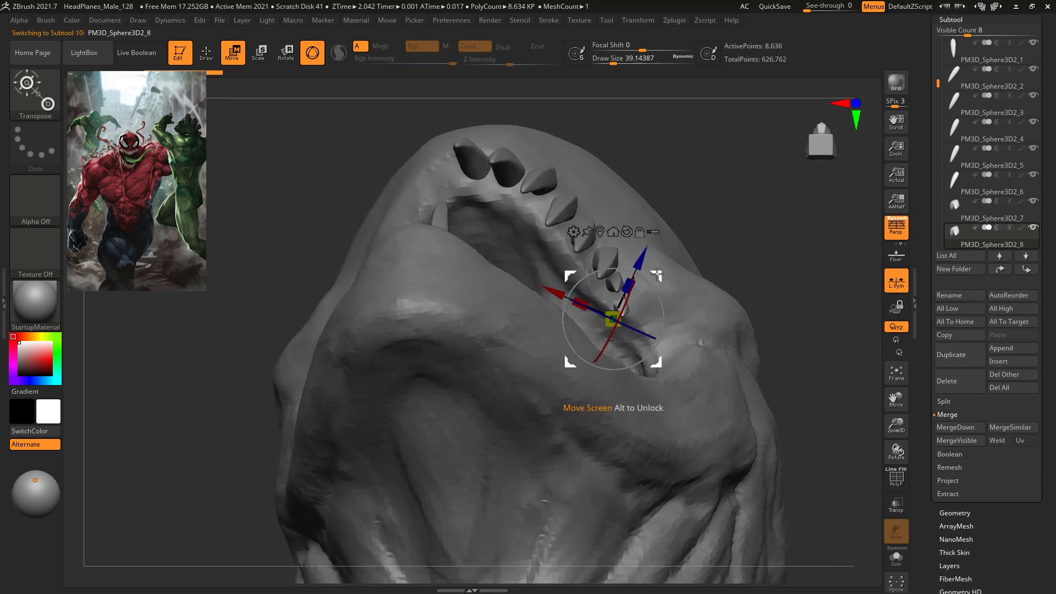
click(962, 365)
drag(671, 295, 622, 236)
drag(743, 237, 767, 206)
drag(517, 275, 649, 262)
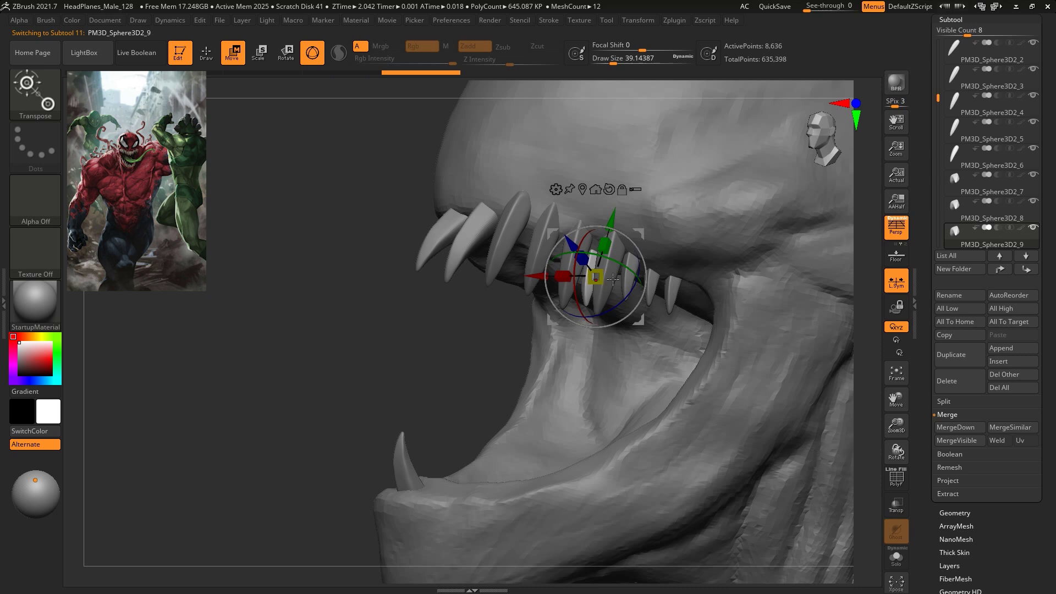
Reposition and rotate the sixth and seventh upper teeth so they follow the curve of the gum
alt+click(622, 258)
mouse_move(660, 230)
mouse_down()
mouse_move(652, 222)
mouse_move(662, 224)
mouse_up()
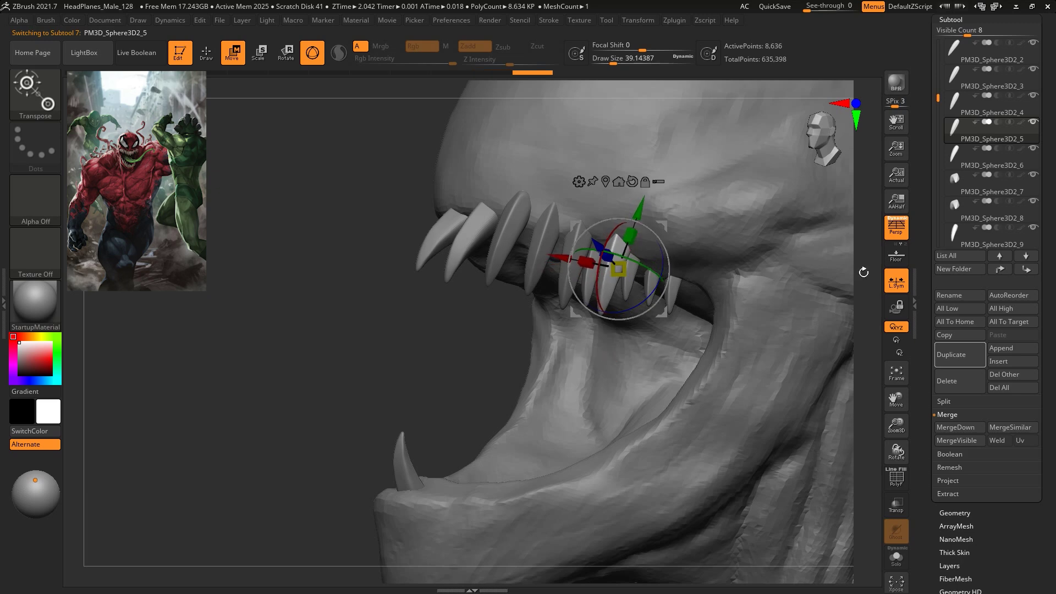
shift+drag(864, 272, 844, 300)
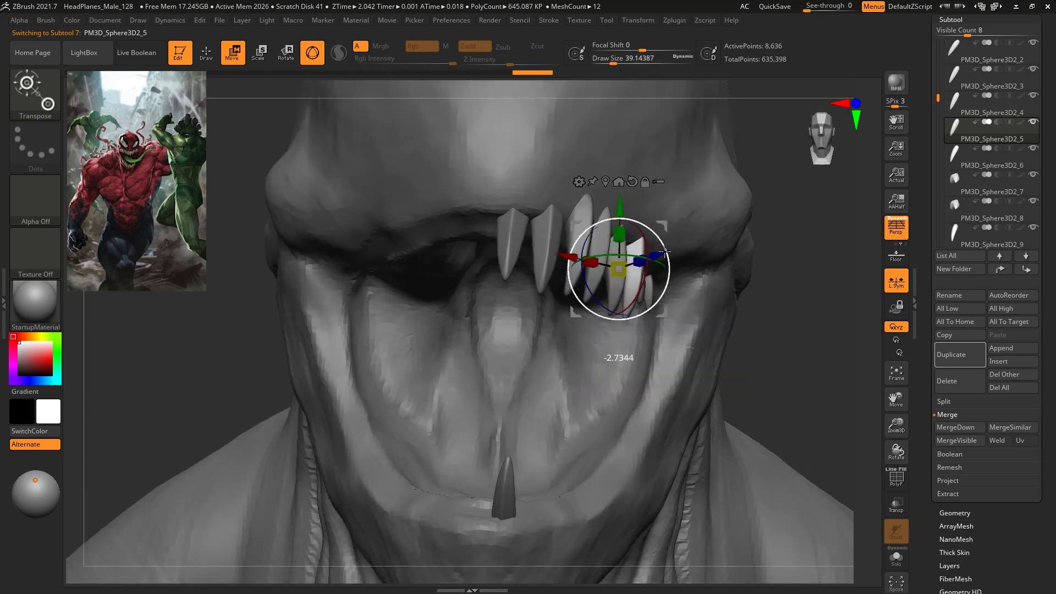
shift+drag(791, 290, 787, 213)
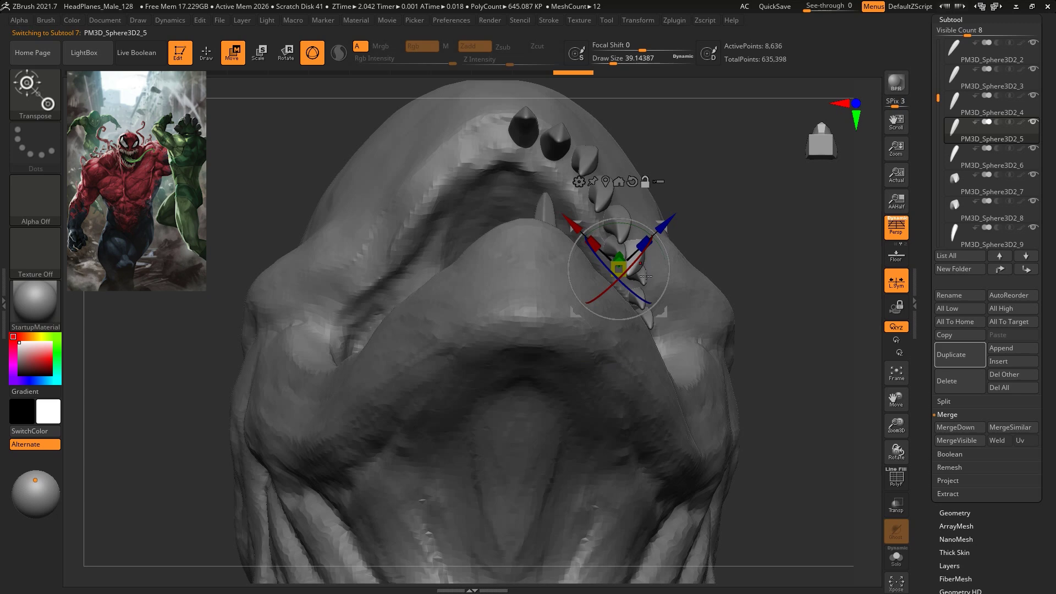
alt+click(663, 281)
drag(676, 249, 681, 279)
shift+drag(782, 211, 793, 297)
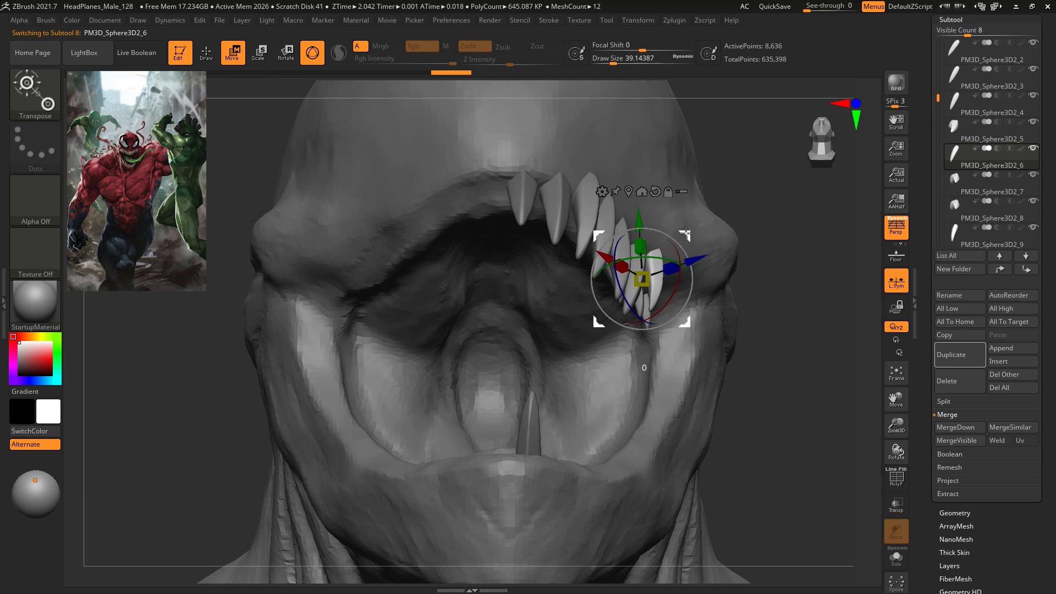
drag(686, 234, 682, 234)
Duplicate the seventh upper tooth and move the copy back into the gum toward the mouth corner
click(958, 361)
drag(830, 324, 732, 295)
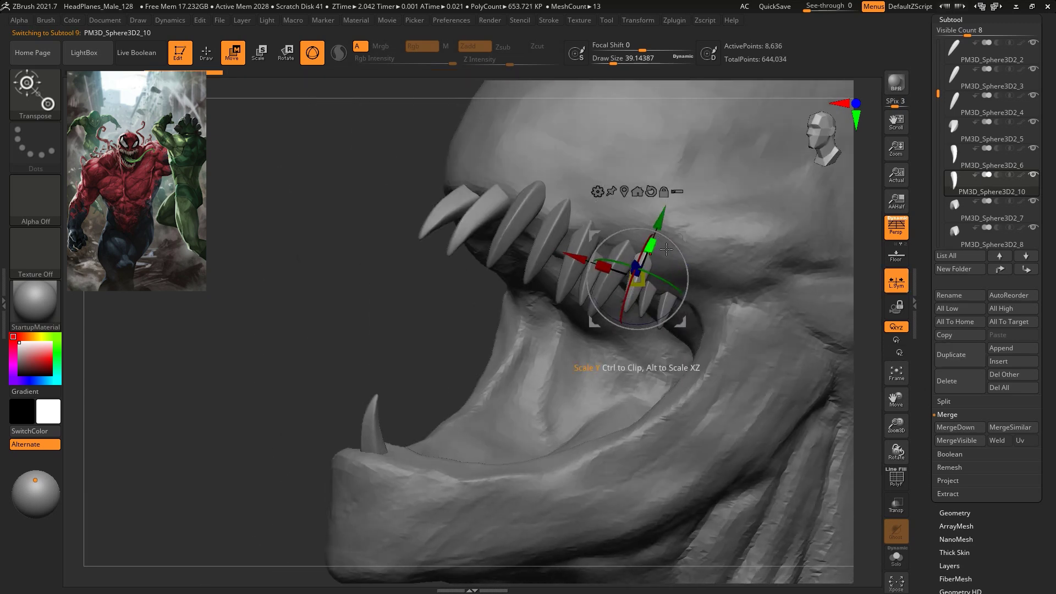
drag(684, 234, 707, 247)
Adjust the position and tilt of the fifth, fourth and third upper teeth to even out their spacing
alt+click(580, 264)
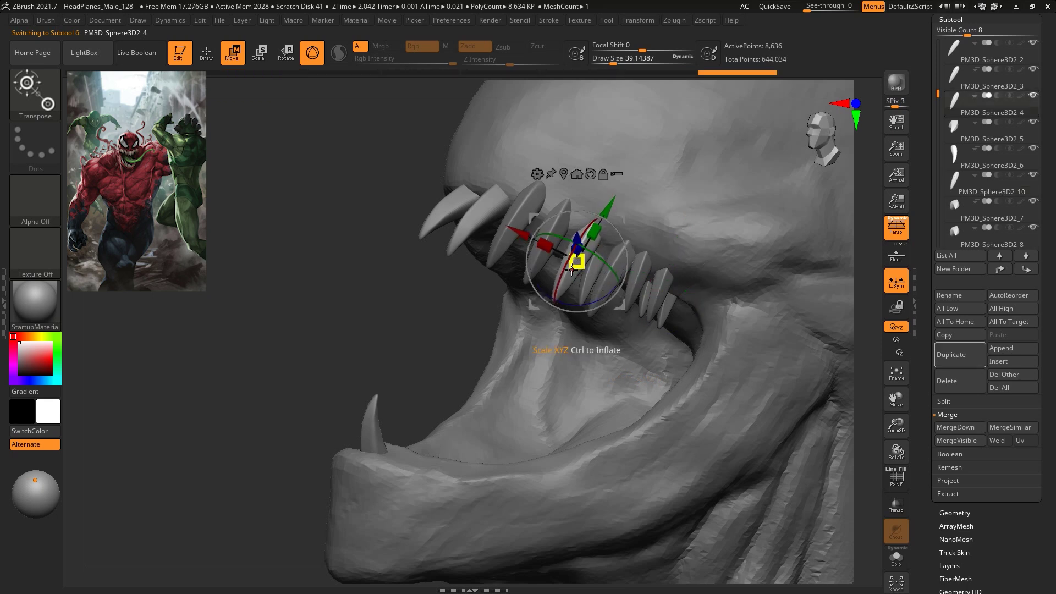
drag(595, 234, 616, 213)
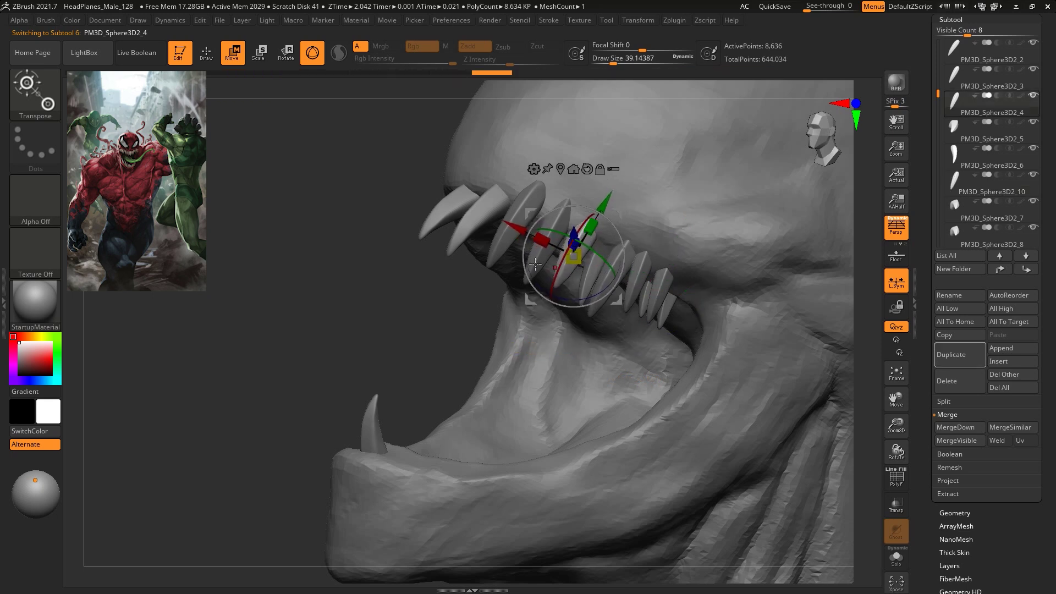
alt+click(545, 237)
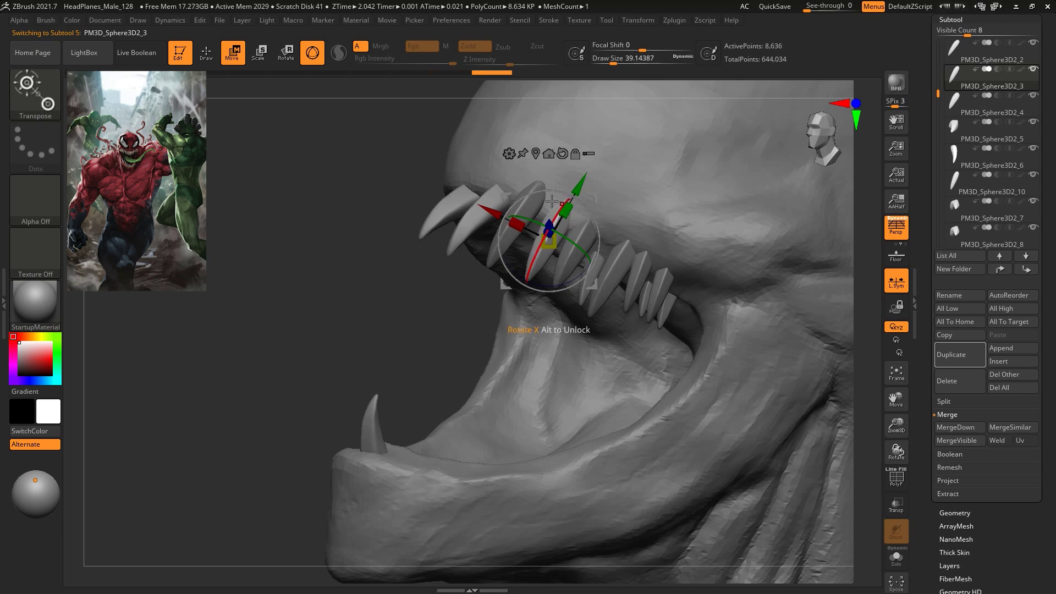
alt+click(514, 225)
Duplicate the front lower tooth and place the copy beside it on the lower gum as the second tooth
mouse_move(829, 263)
mouse_down()
mouse_move(814, 330)
mouse_move(784, 277)
mouse_move(795, 297)
mouse_move(778, 304)
mouse_move(701, 219)
mouse_move(639, 221)
mouse_move(724, 214)
mouse_move(719, 382)
mouse_up()
key(q)
alt+click(467, 443)
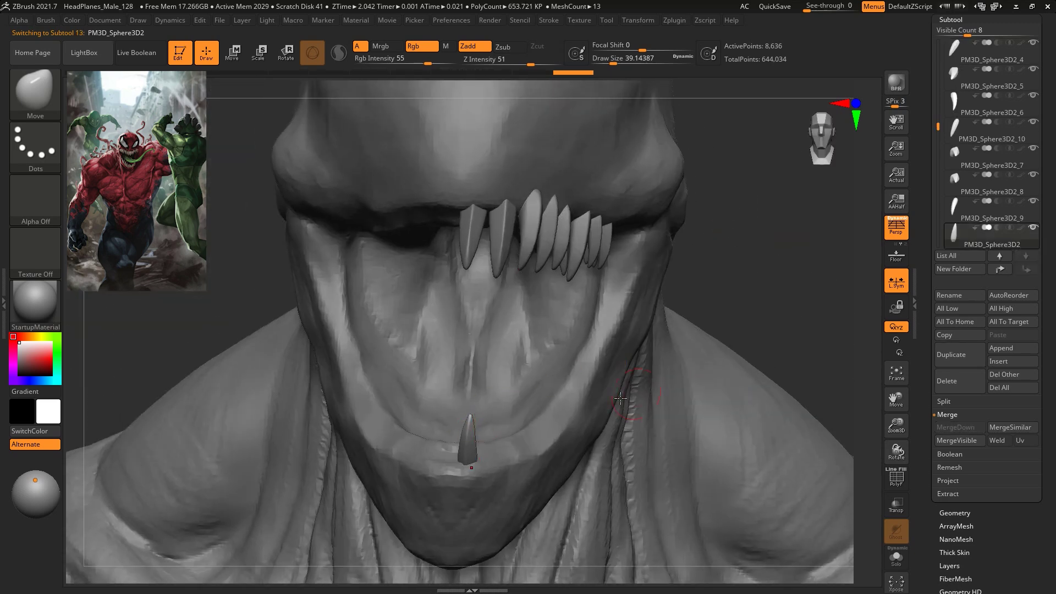
alt+drag(776, 286, 751, 253)
key(w)
drag(504, 354, 527, 342)
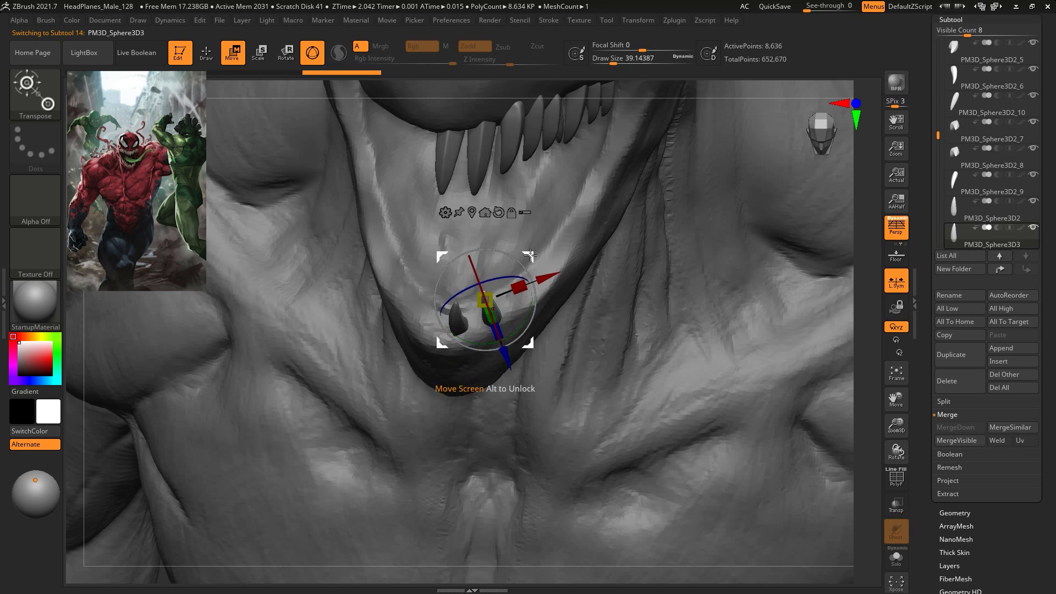
drag(516, 259, 518, 259)
Duplicate the second lower tooth, move the copy along the gum as the third tooth and adjust its placement
click(958, 358)
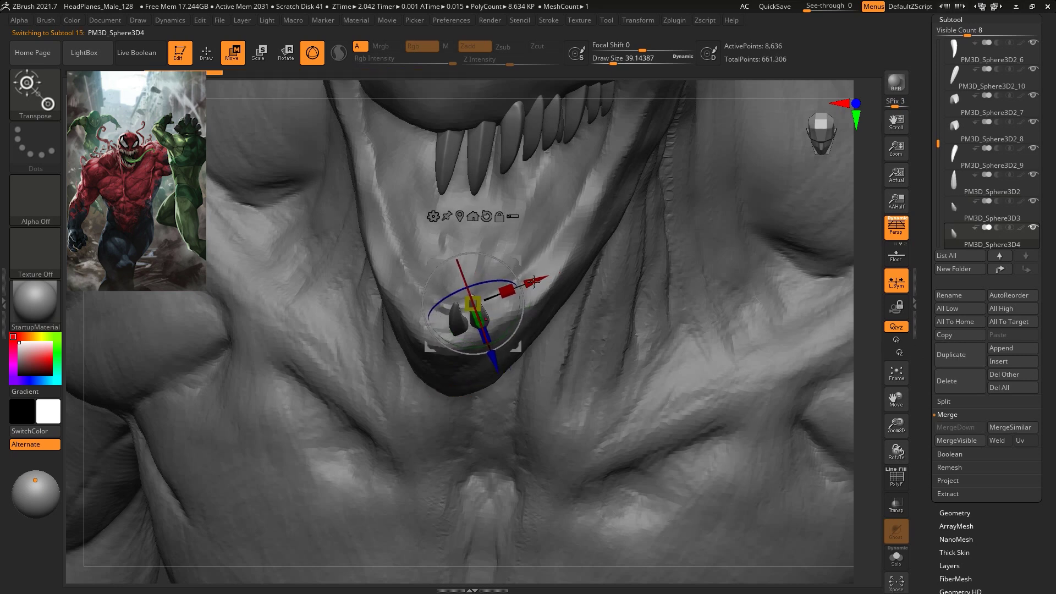
drag(504, 326, 505, 327)
drag(862, 300, 869, 222)
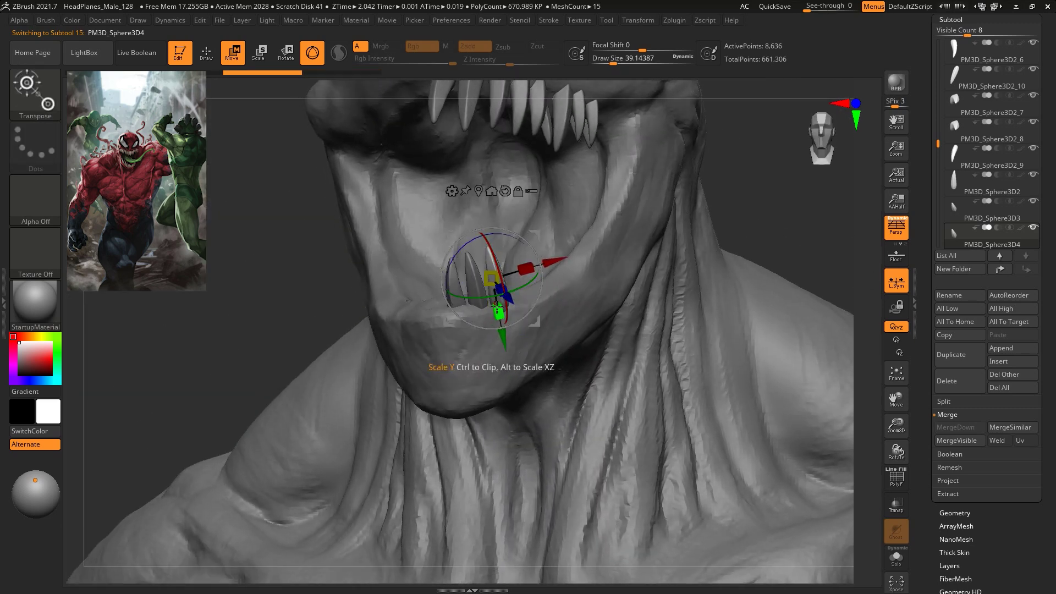
drag(502, 336, 505, 347)
Rotate the second lower tooth and fit the third one into the gum
alt+click(471, 278)
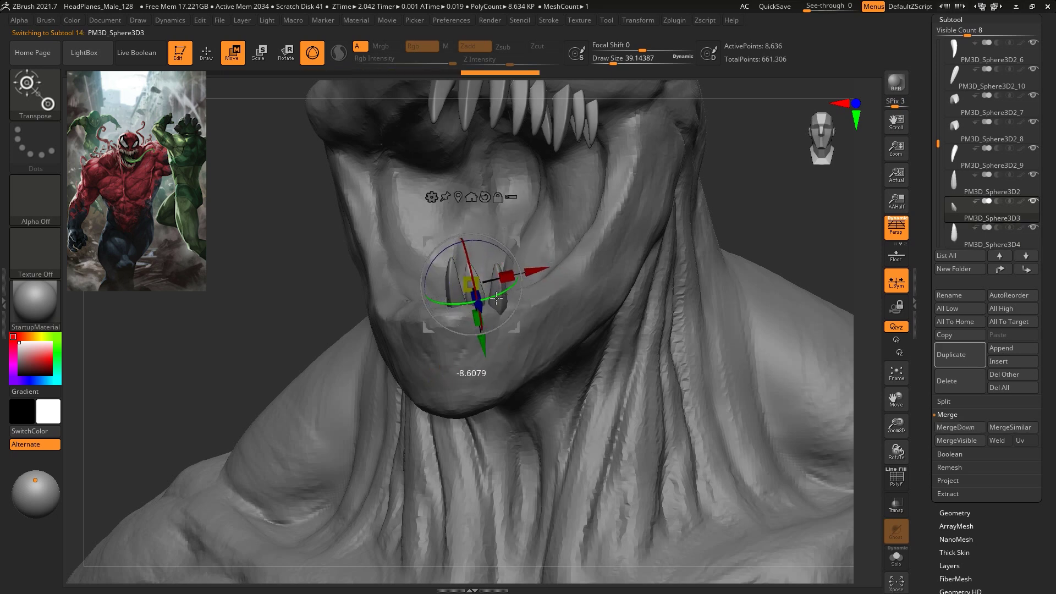
alt+click(496, 297)
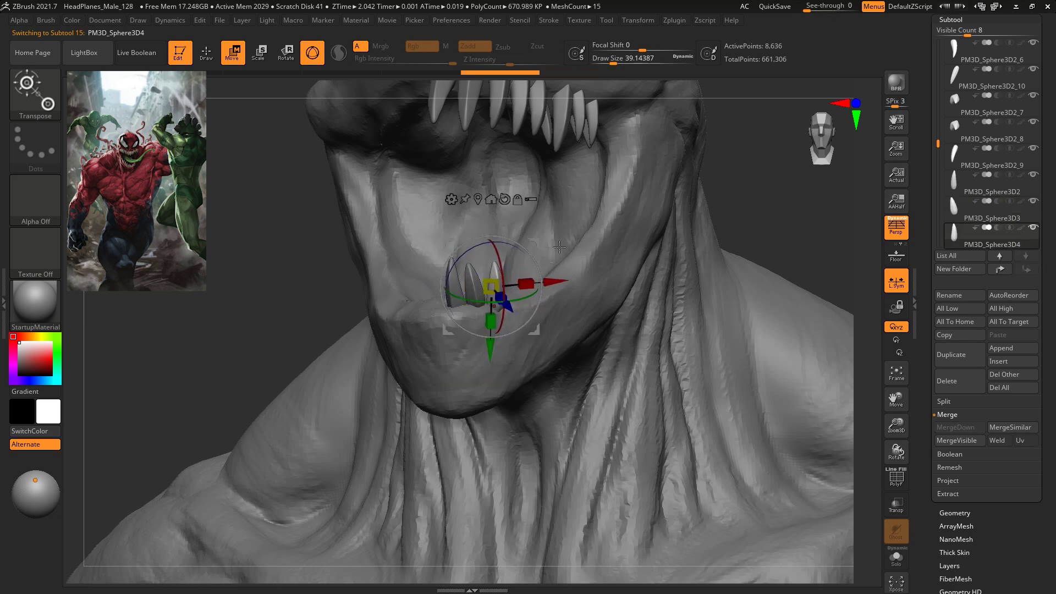
drag(826, 210, 578, 220)
drag(532, 246, 535, 245)
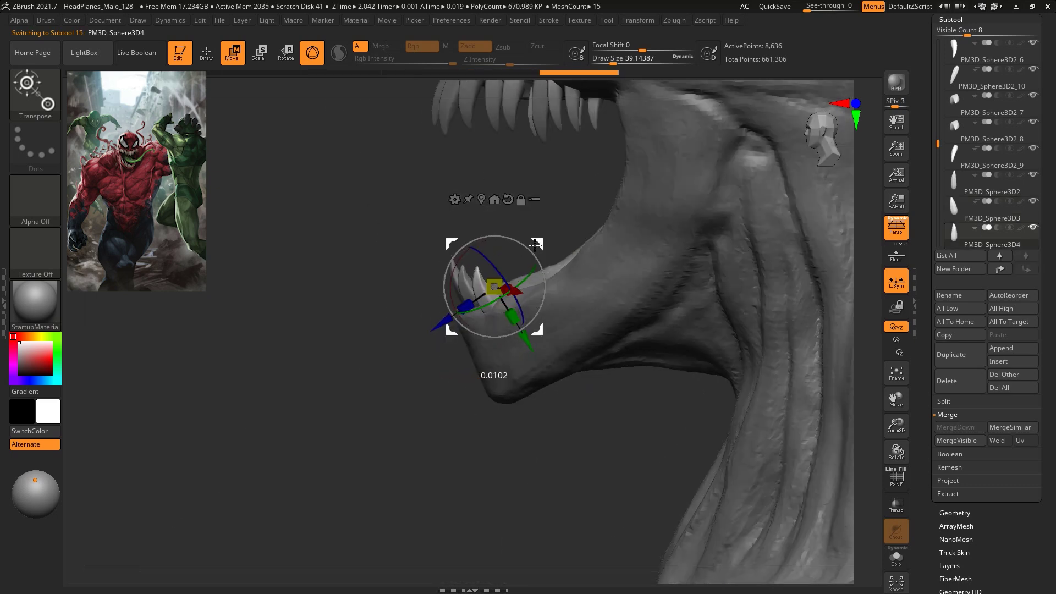
Duplicate the third lower tooth and move the copy back along the jaw as the fourth tooth
click(960, 355)
drag(562, 188, 644, 195)
drag(536, 243, 590, 228)
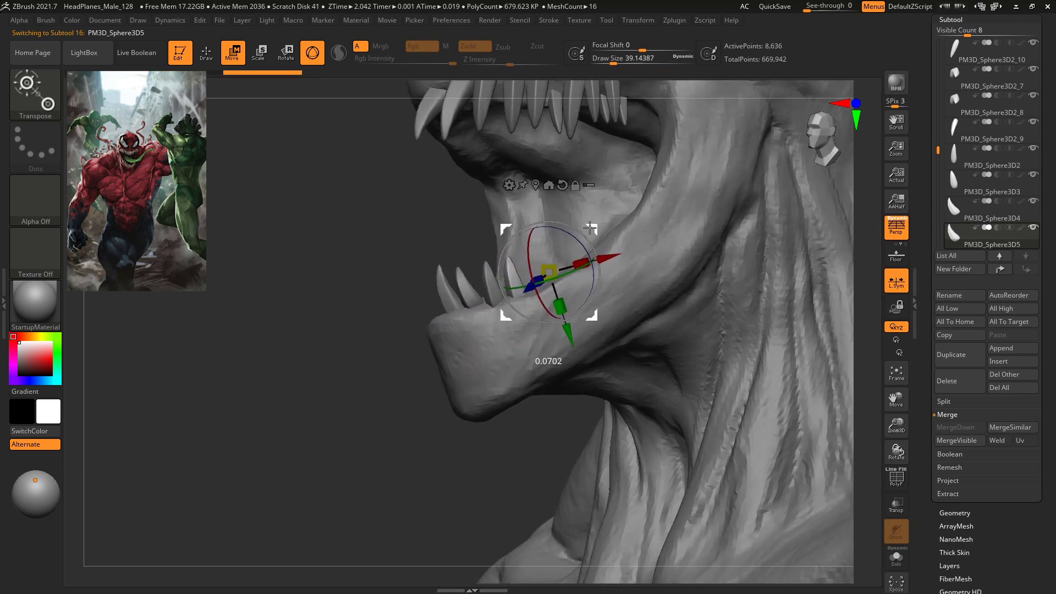
click(535, 185)
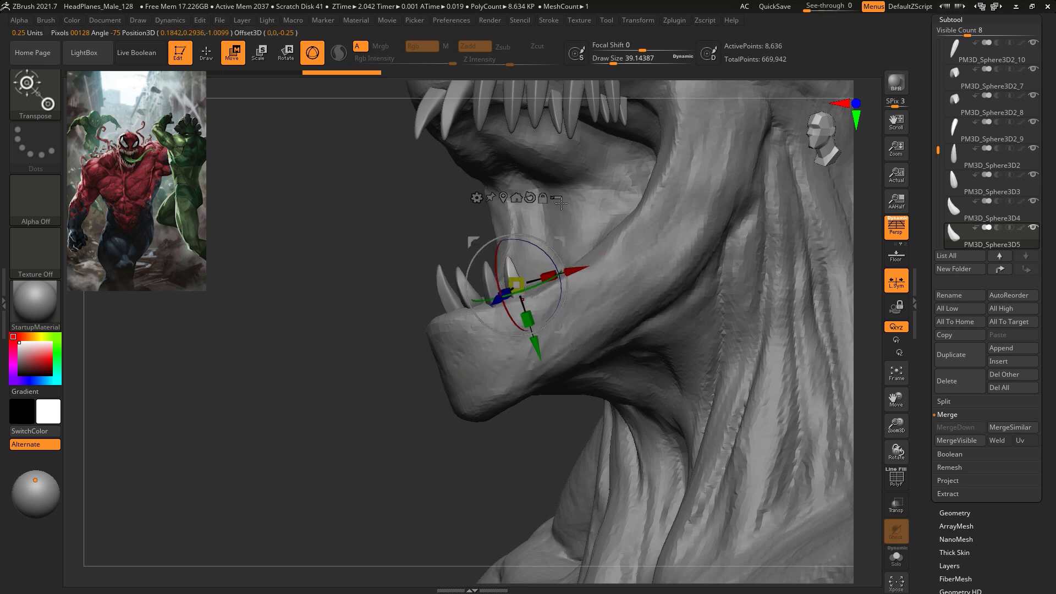
Add the fifth and sixth lower teeth by duplicating the fourth and shifting each copy farther back
click(972, 359)
drag(561, 239, 578, 235)
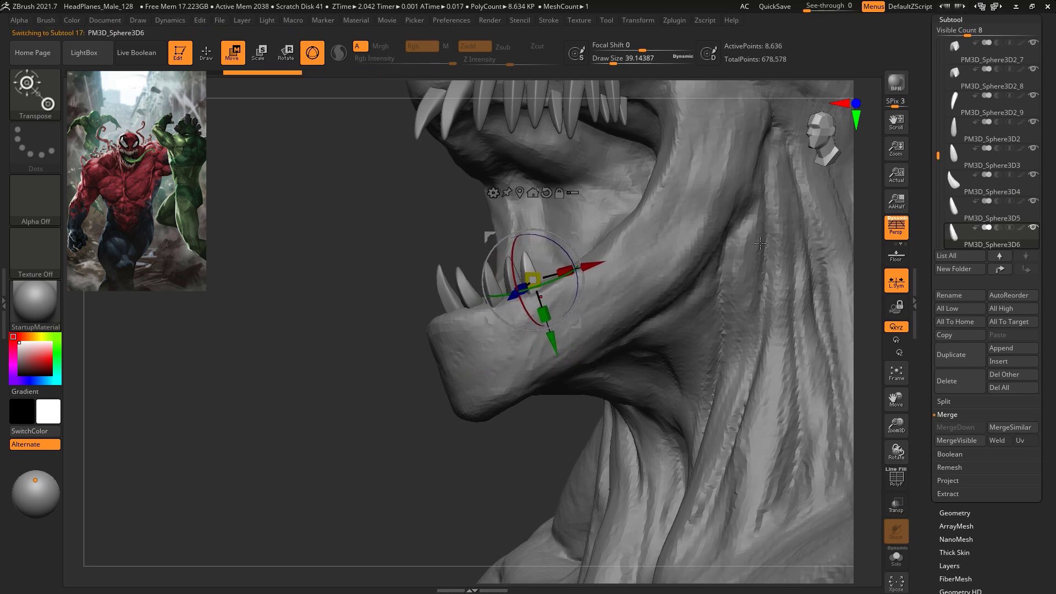
click(952, 355)
drag(576, 237, 591, 224)
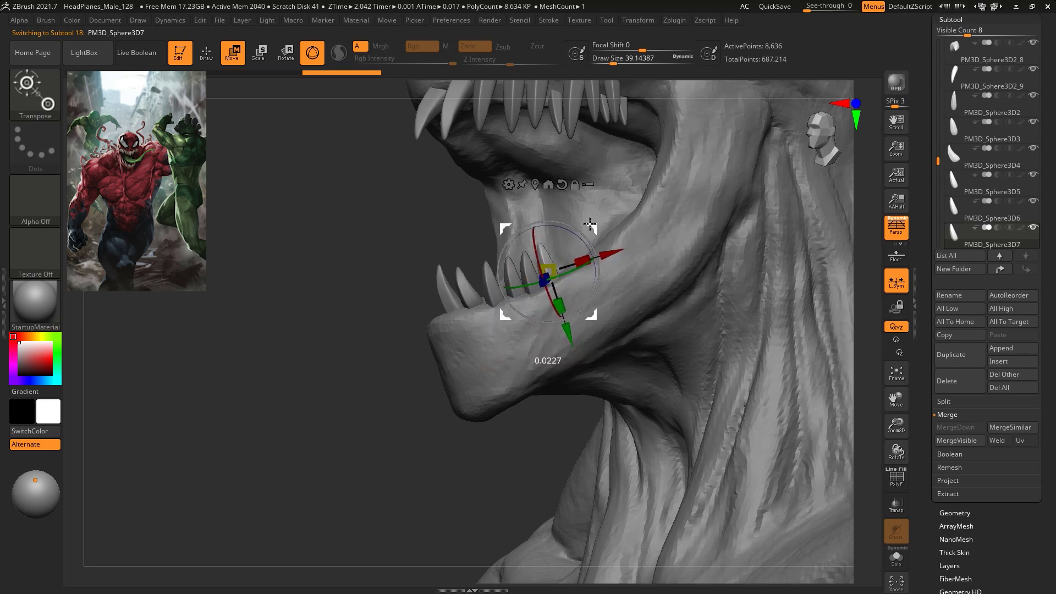
Add the seventh, eighth and ninth lower teeth by duplicating the last tooth and moving each copy up the jaw
drag(865, 287, 782, 267)
drag(586, 232, 607, 220)
drag(577, 264, 596, 252)
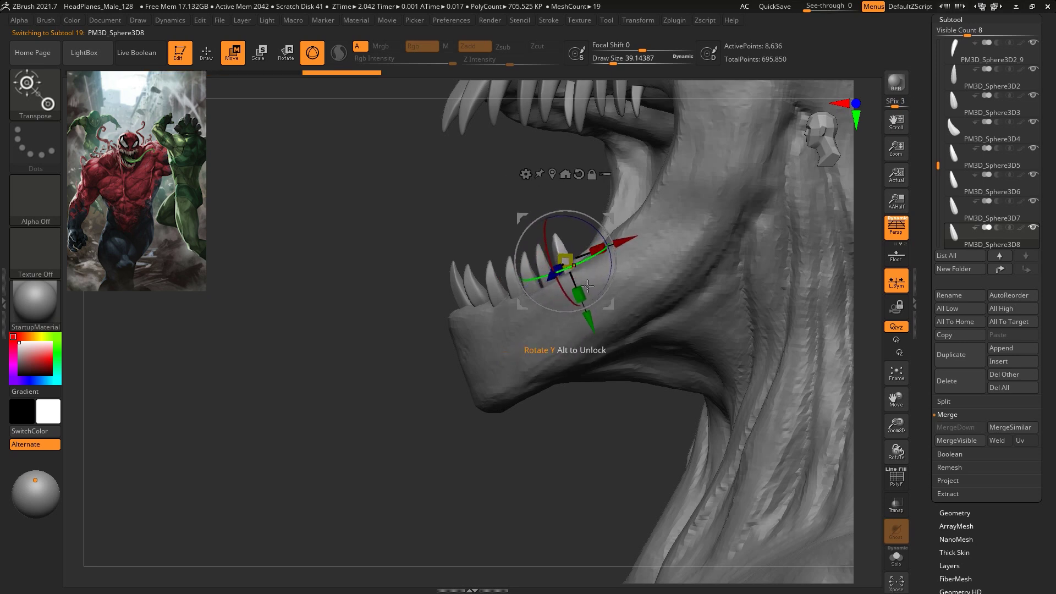
click(967, 357)
drag(609, 219, 652, 189)
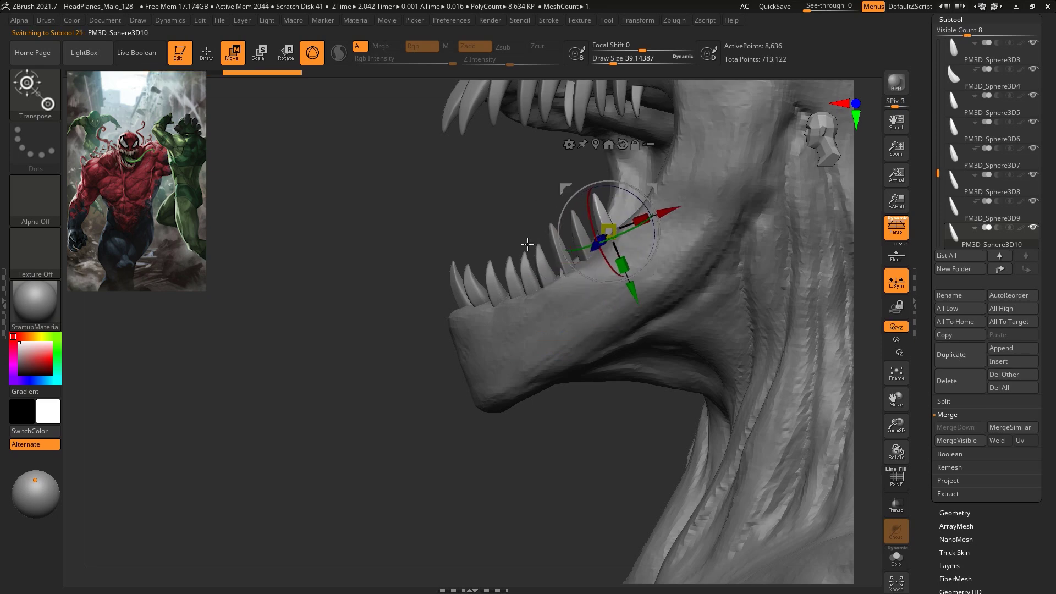
Move the ninth, eighth and seventh lower teeth sideways onto the ridge of the lower gum
right_drag(572, 237, 545, 199)
drag(843, 175, 875, 256)
mouse_move(634, 333)
mouse_down()
mouse_move(652, 345)
mouse_move(648, 333)
mouse_up()
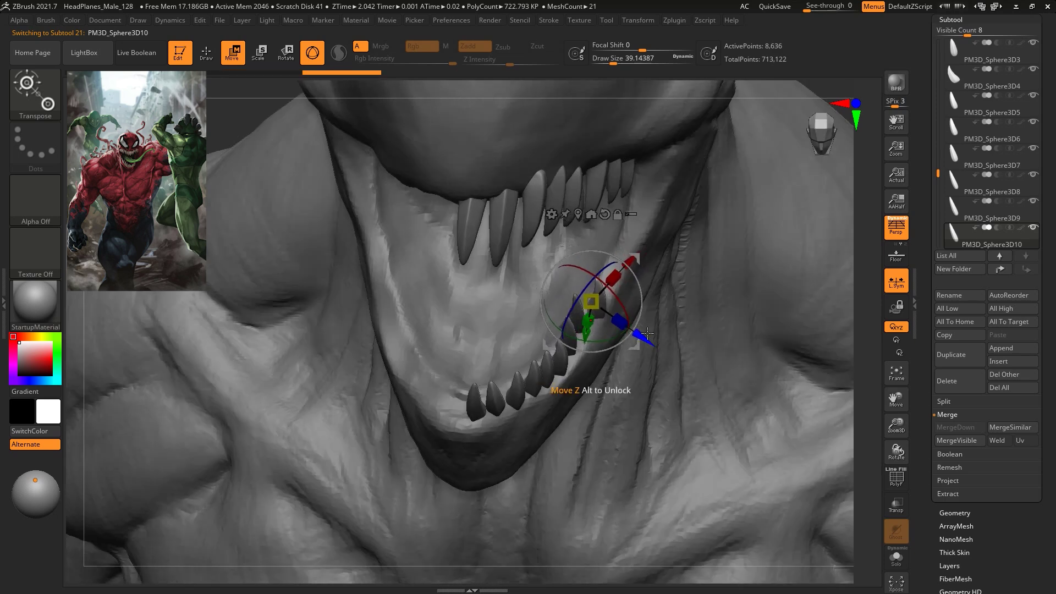
alt+click(575, 314)
drag(616, 355, 626, 380)
alt+click(562, 342)
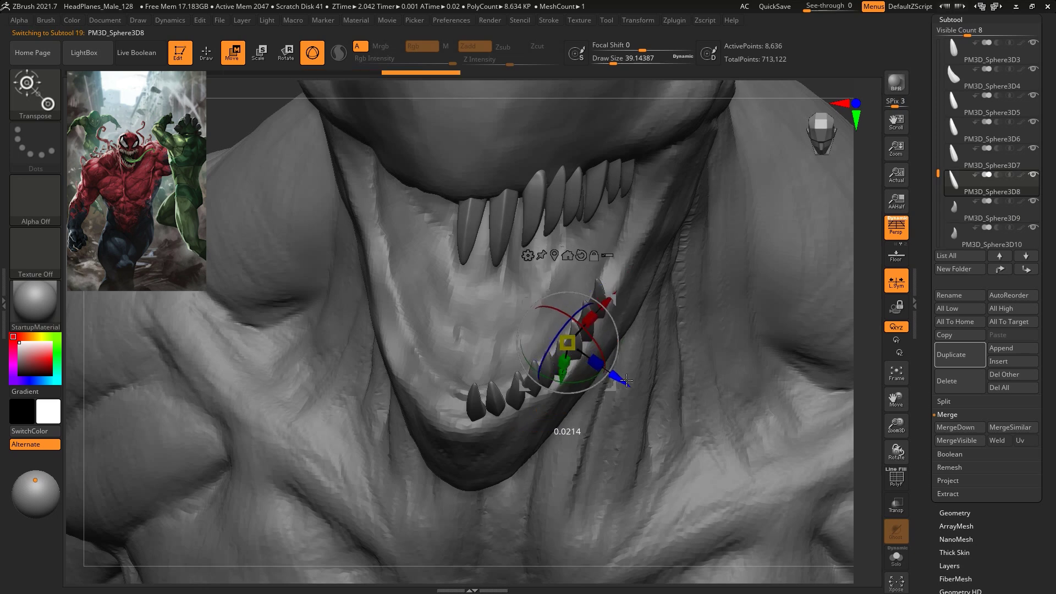
Reduce the draw size to about 25 and tilt the third lower tooth forward
key(q)
mouse_move(861, 293)
mouse_down()
mouse_move(796, 198)
mouse_move(735, 165)
mouse_move(704, 168)
mouse_move(785, 193)
mouse_move(733, 193)
mouse_move(759, 200)
mouse_move(784, 235)
mouse_up()
key(space)
drag(803, 200, 653, 239)
alt+drag(412, 441, 440, 487)
alt+click(455, 364)
key(e)
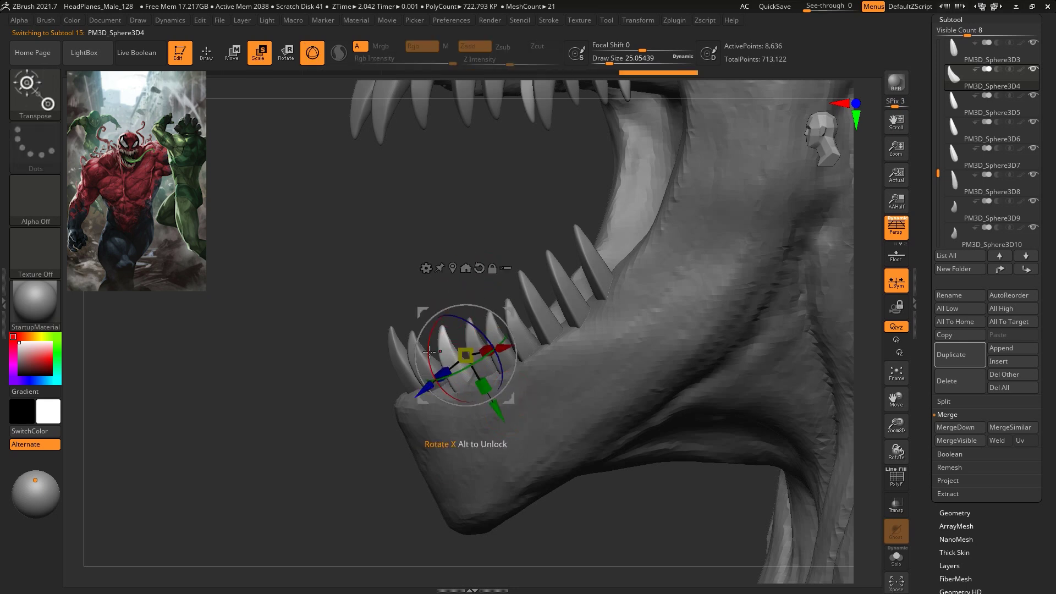
drag(430, 351, 419, 364)
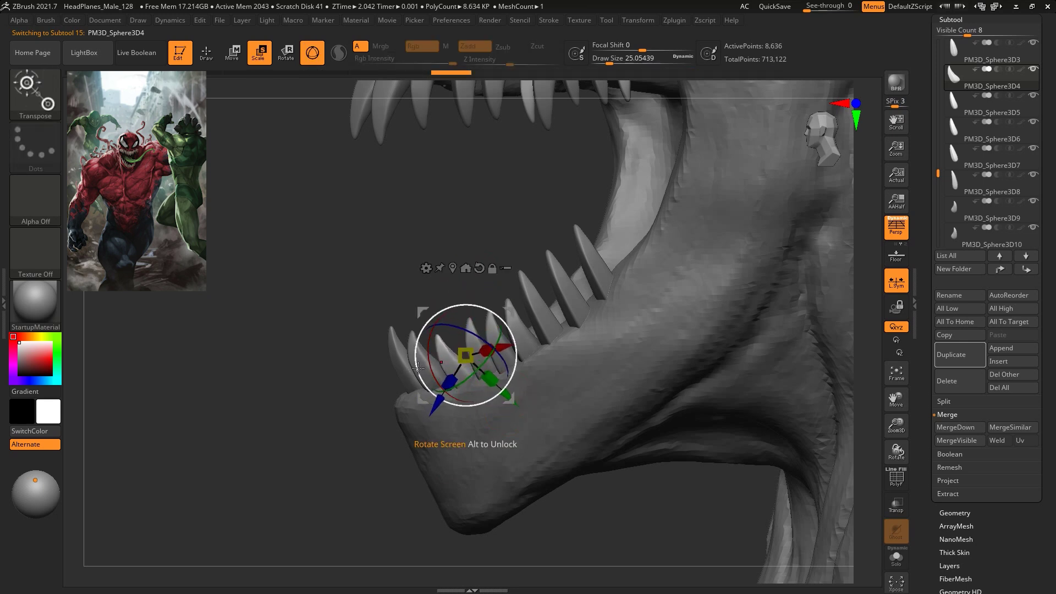
Tilt the second lower tooth forward, seat it in the gum and reposition the front lower tooth
alt+click(421, 364)
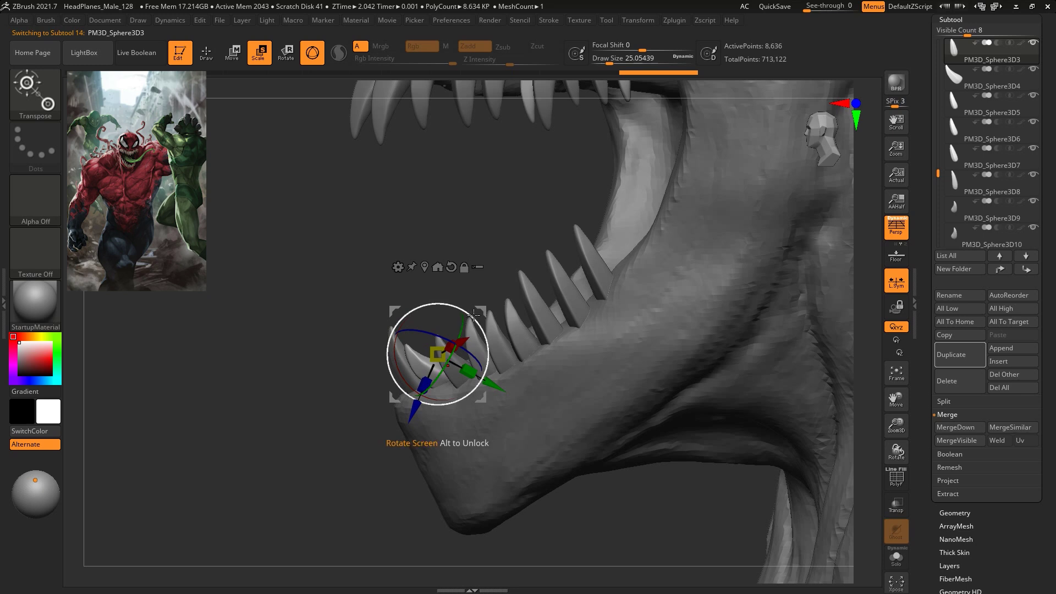
mouse_move(464, 317)
mouse_down()
mouse_move(483, 303)
mouse_move(476, 318)
mouse_up()
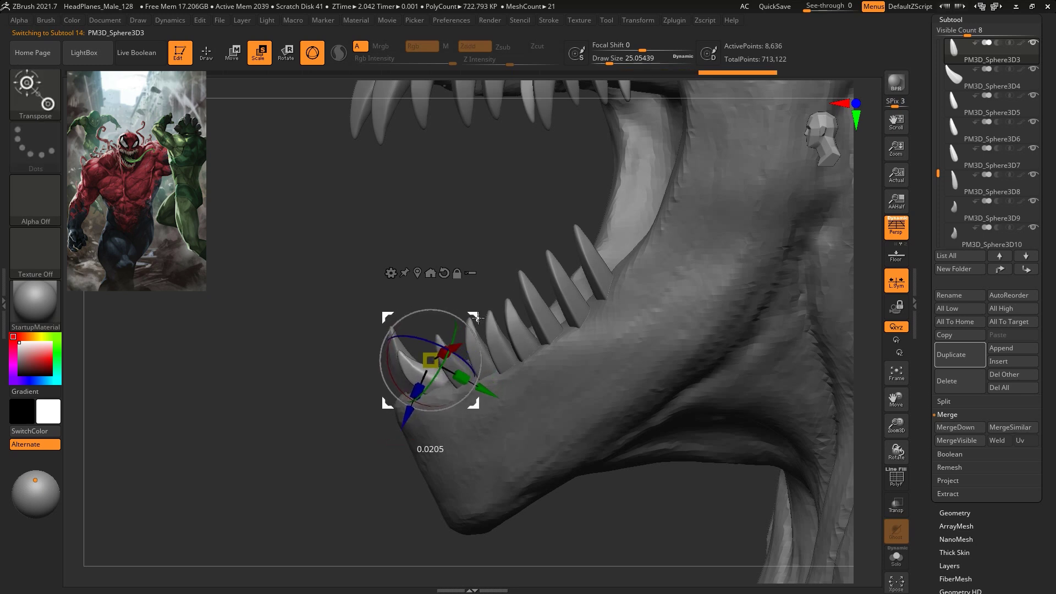
alt+click(394, 348)
drag(475, 318, 455, 322)
Rotate the fourth lower tooth to align it with its neighbours along the gum
drag(460, 250, 476, 387)
alt+click(483, 394)
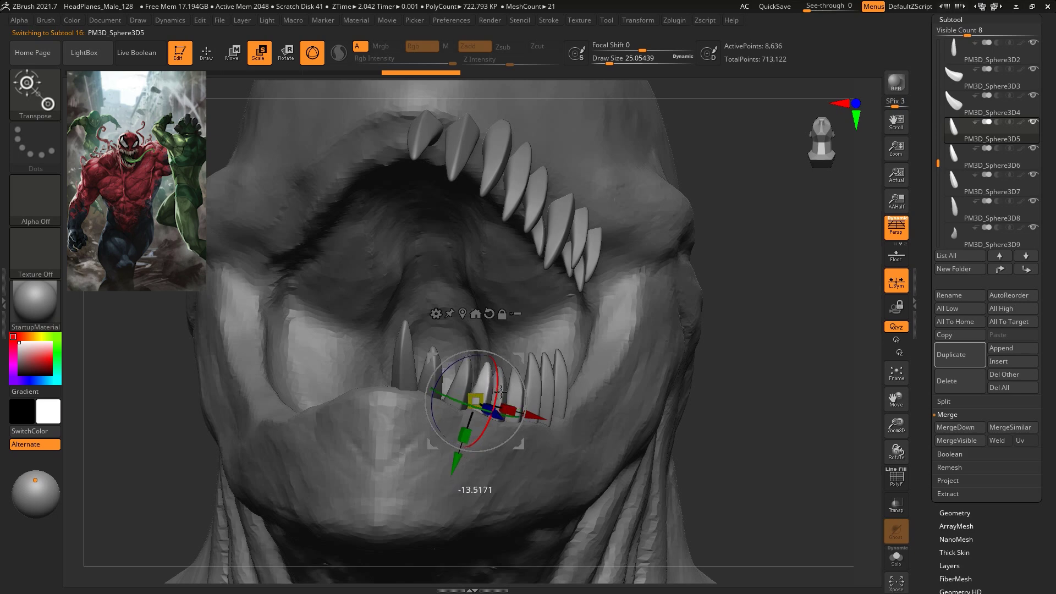
drag(771, 283, 580, 306)
Duplicate the rearmost lower tooth, move and rotate the copy toward the mouth corner, and adjust the tooth before it
alt+click(533, 318)
drag(838, 300, 688, 286)
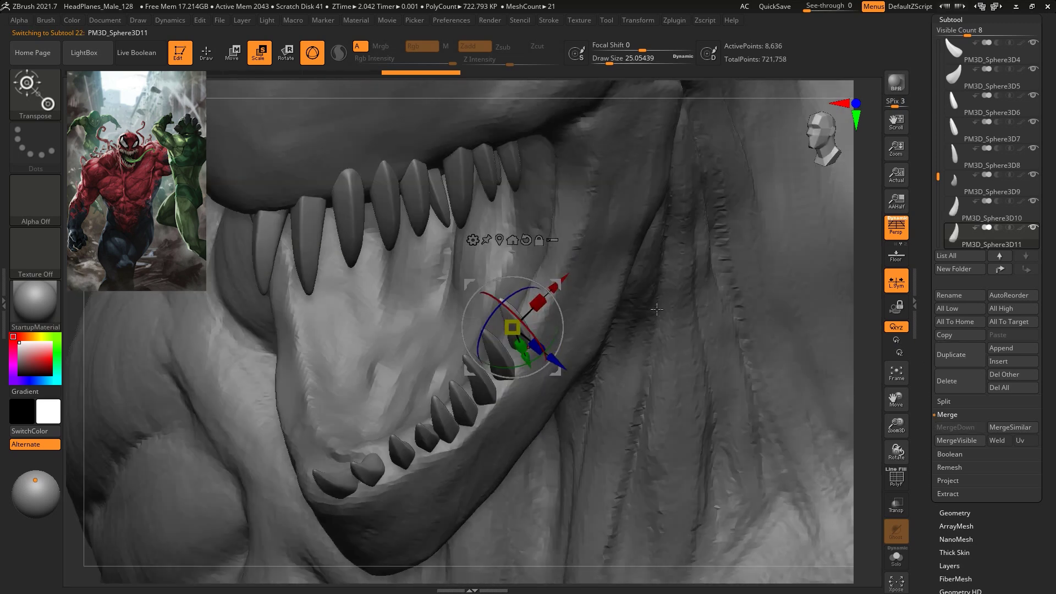
drag(559, 283, 575, 251)
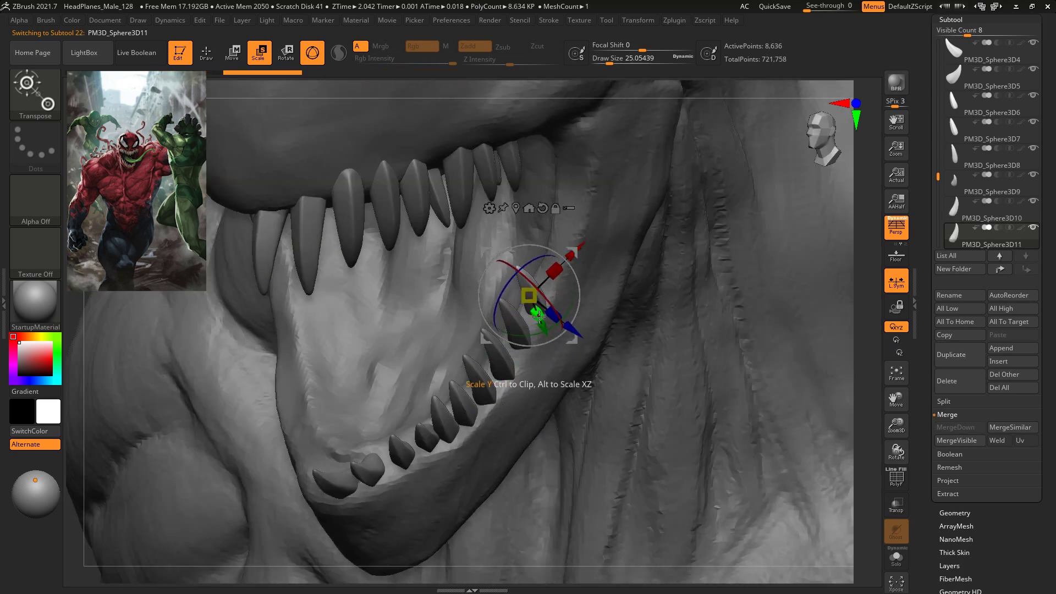
drag(874, 226, 715, 236)
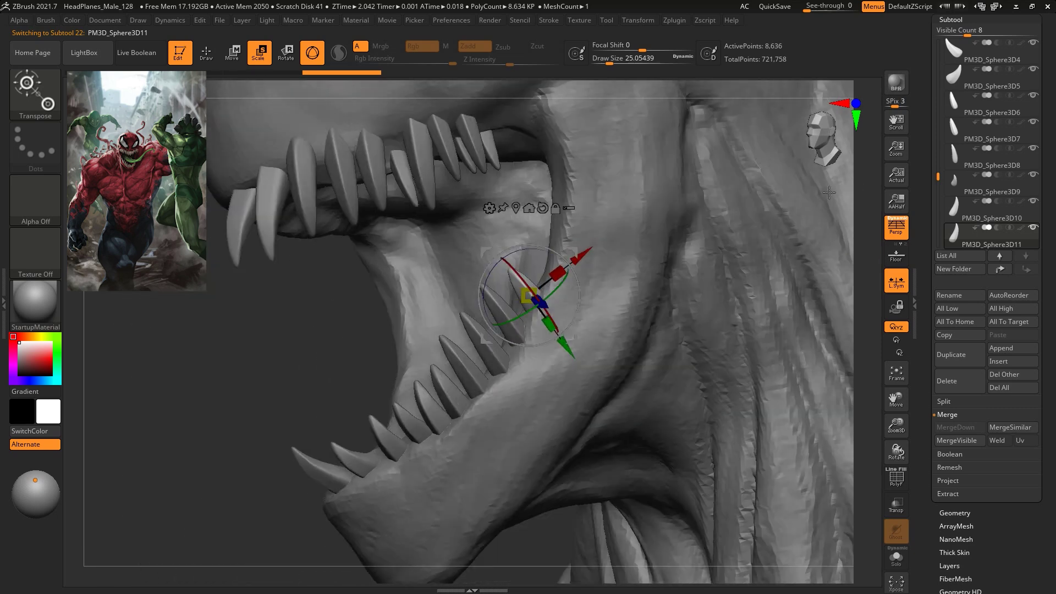
drag(543, 247, 545, 278)
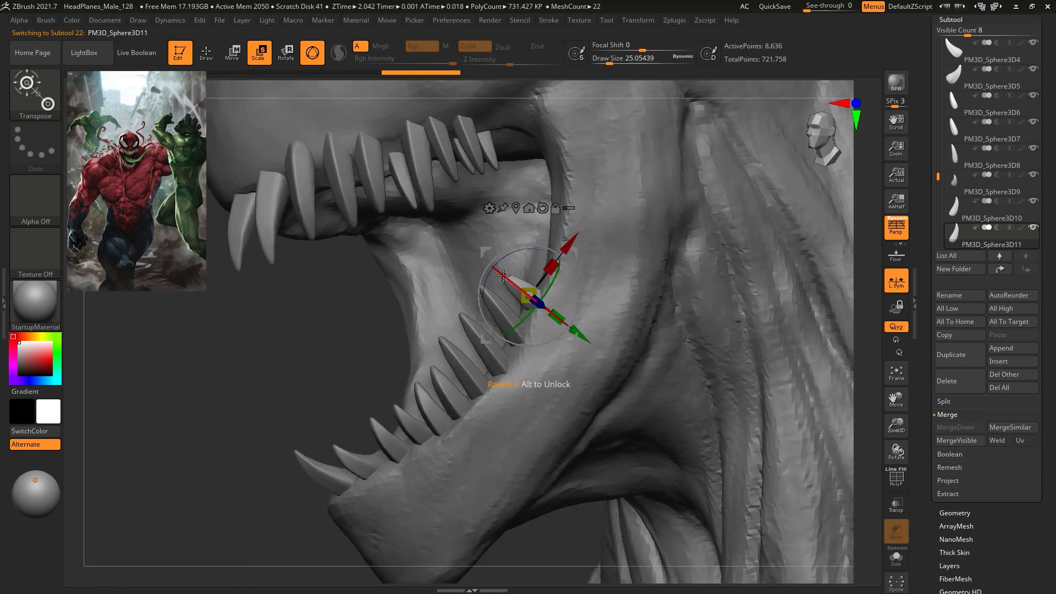
alt+click(502, 314)
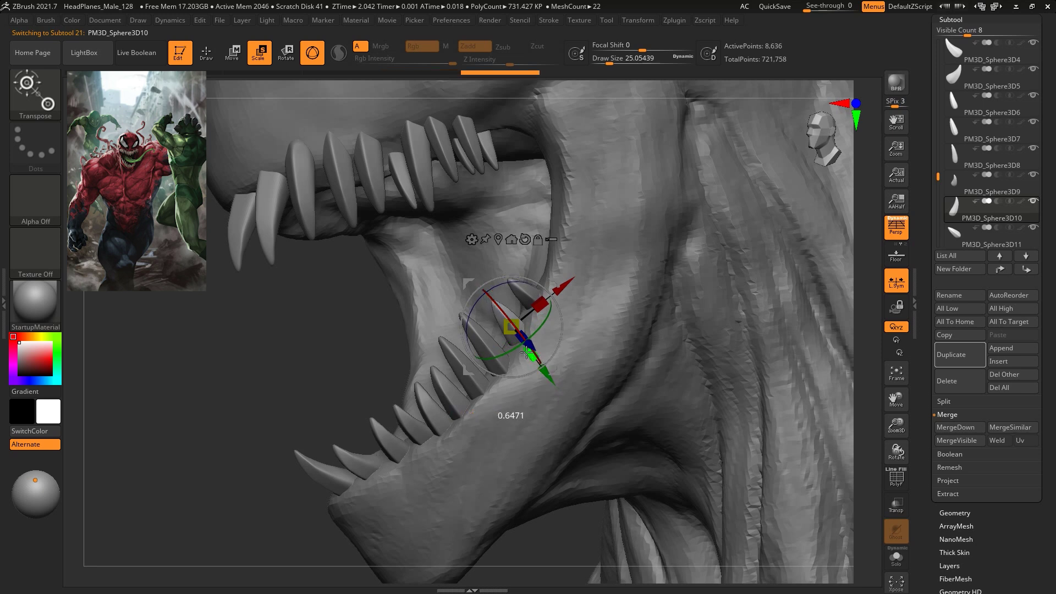
Rescale the third lower tooth from the mouth corner and nudge the rearmost lower tooth along the gum
alt+click(500, 360)
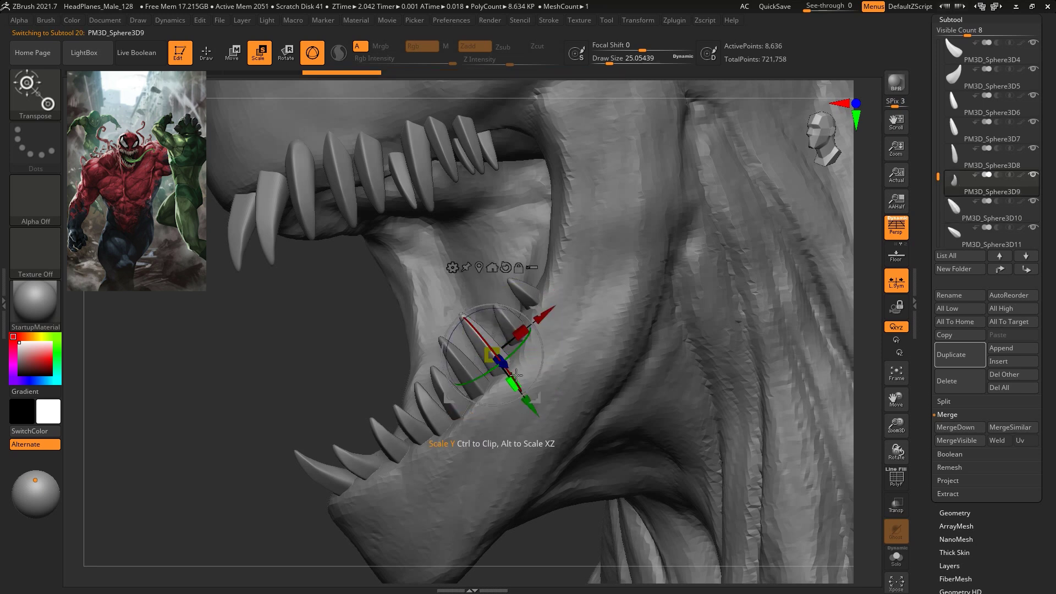
drag(512, 386, 515, 389)
drag(860, 281, 567, 374)
alt+click(520, 313)
drag(570, 332, 573, 334)
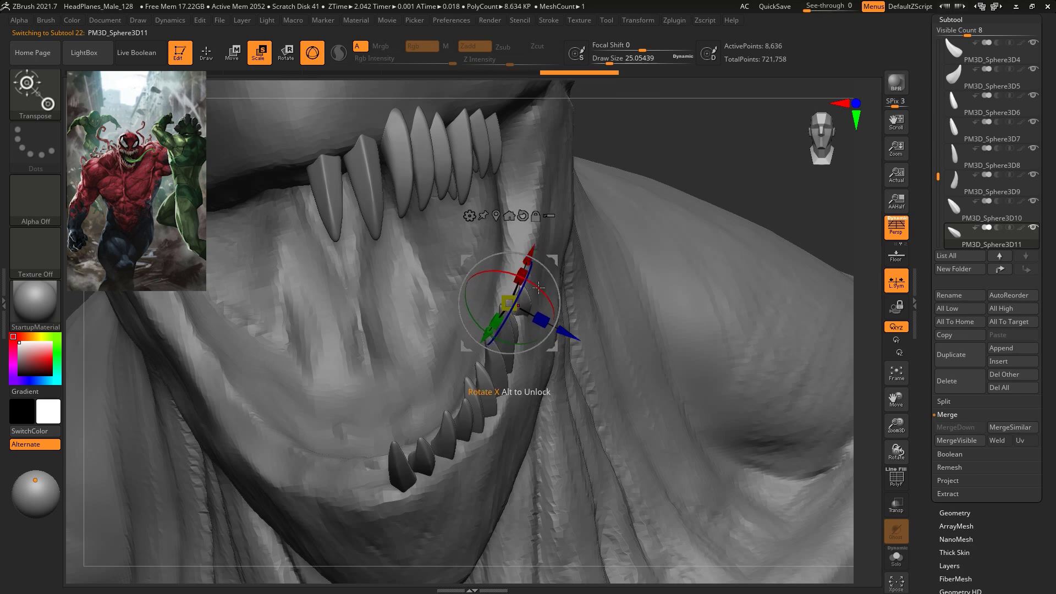
mouse_move(684, 187)
alt+mouse_down()
mouse_move(677, 129)
mouse_move(658, 151)
mouse_move(635, 149)
mouse_move(692, 176)
alt+mouse_up()
key(q)
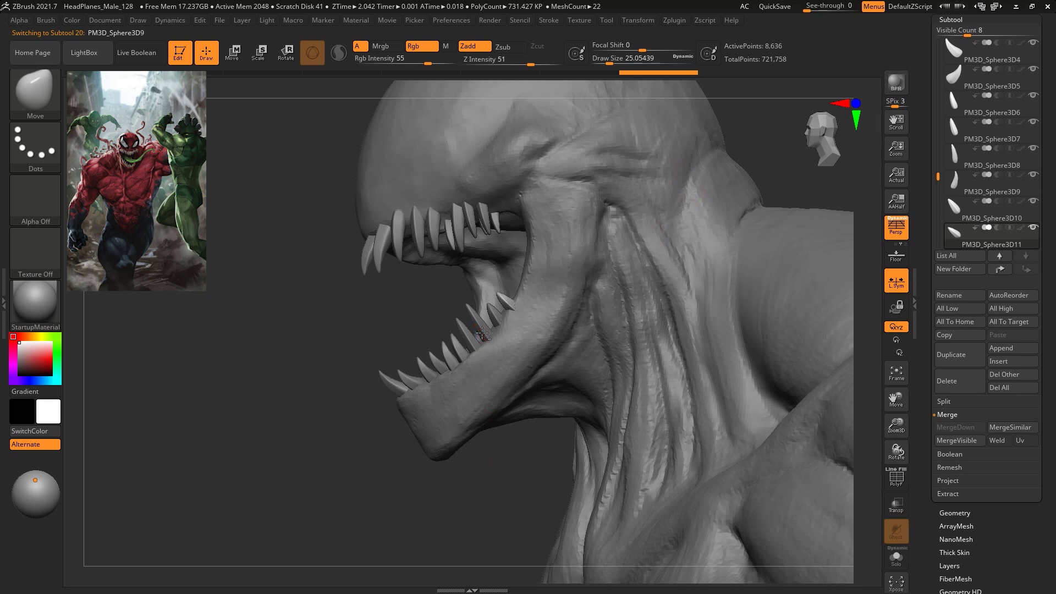
Scale the third, fourth and fifth lower teeth from the mouth corner into slimmer, longer shapes and adjust their tilt
alt+click(482, 333)
key(e)
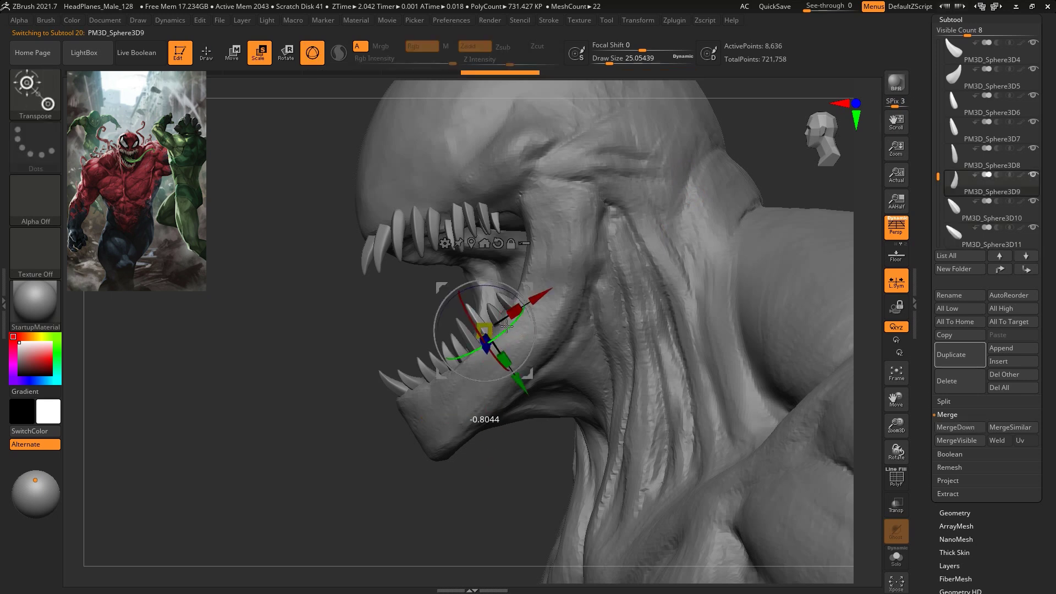
alt+click(483, 332)
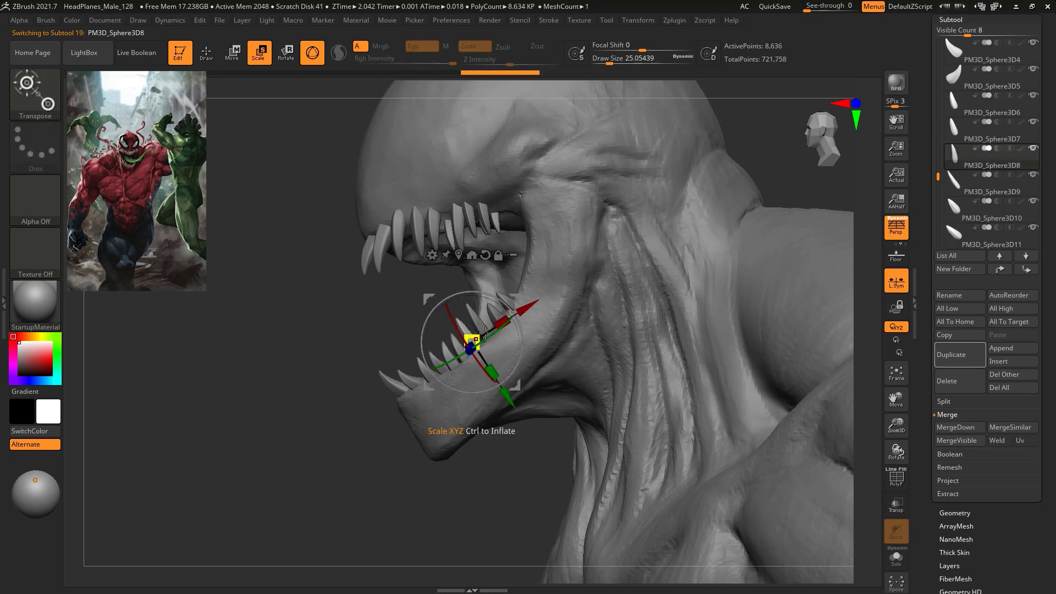
ctrl+right_drag(488, 455, 455, 392)
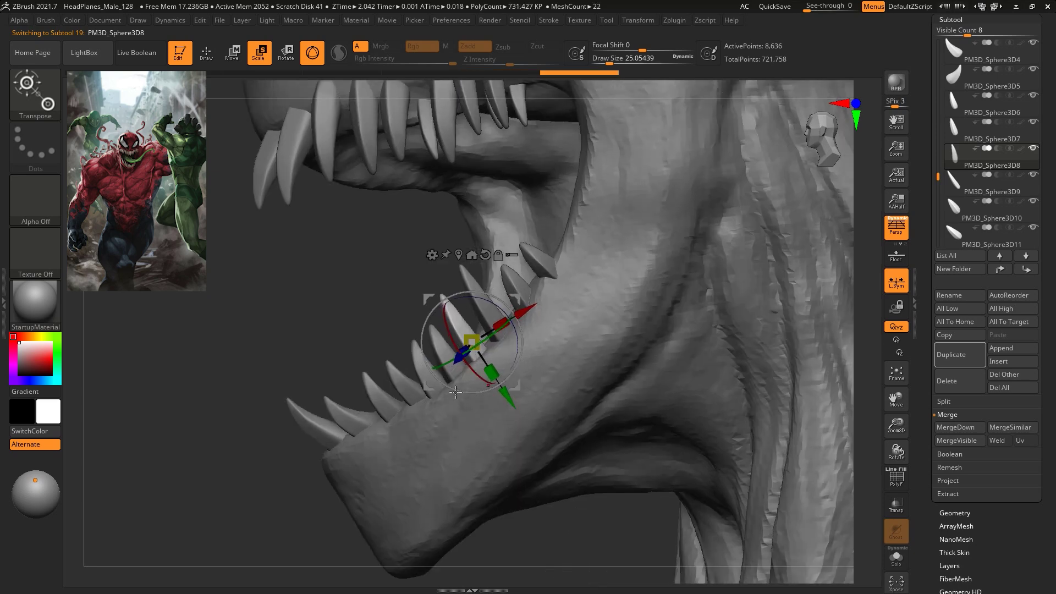
alt+click(441, 347)
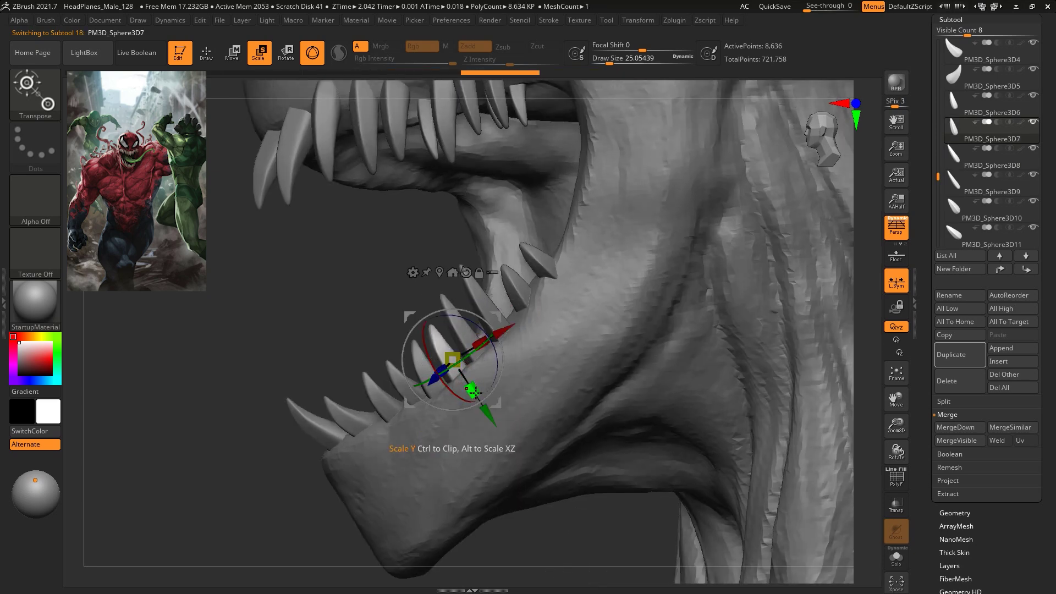
alt+click(473, 342)
drag(495, 376, 520, 364)
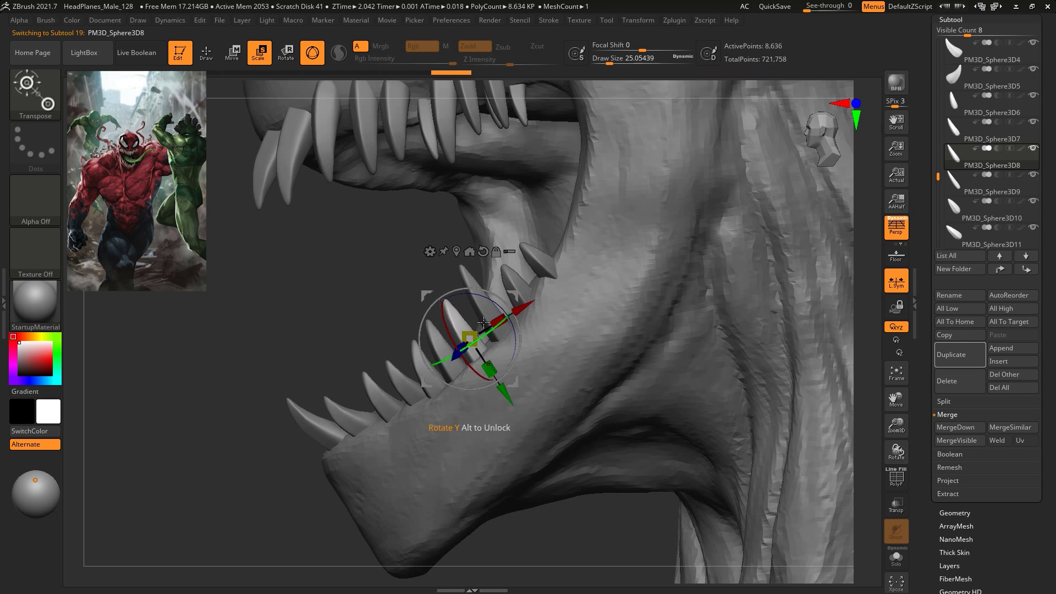
alt+click(493, 276)
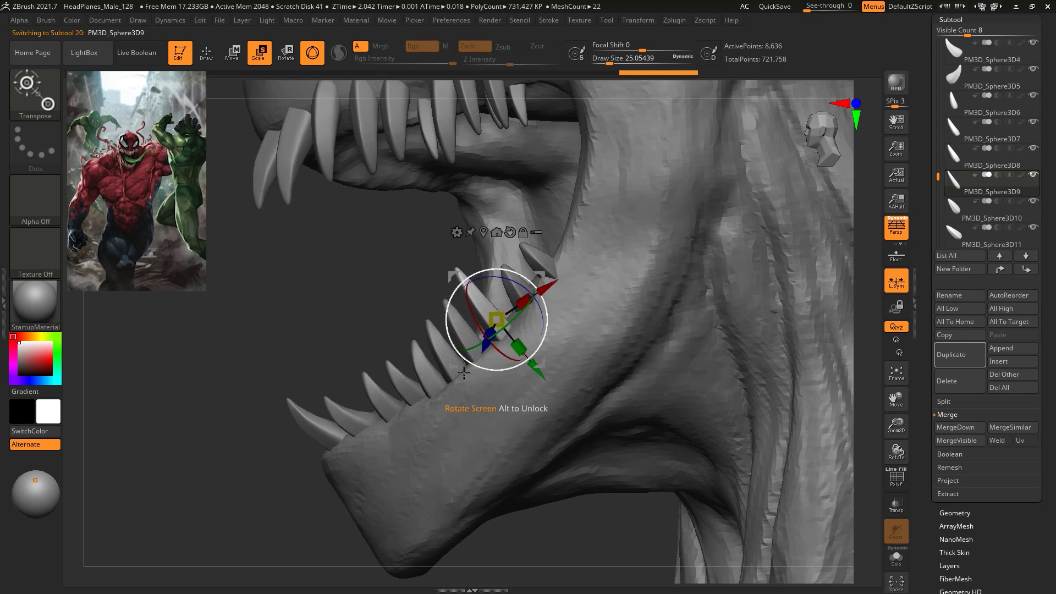
Duplicate the third lower tooth from the front, place the copy on the gum's outer edge and scale it down
alt+click(382, 395)
drag(368, 263, 440, 295)
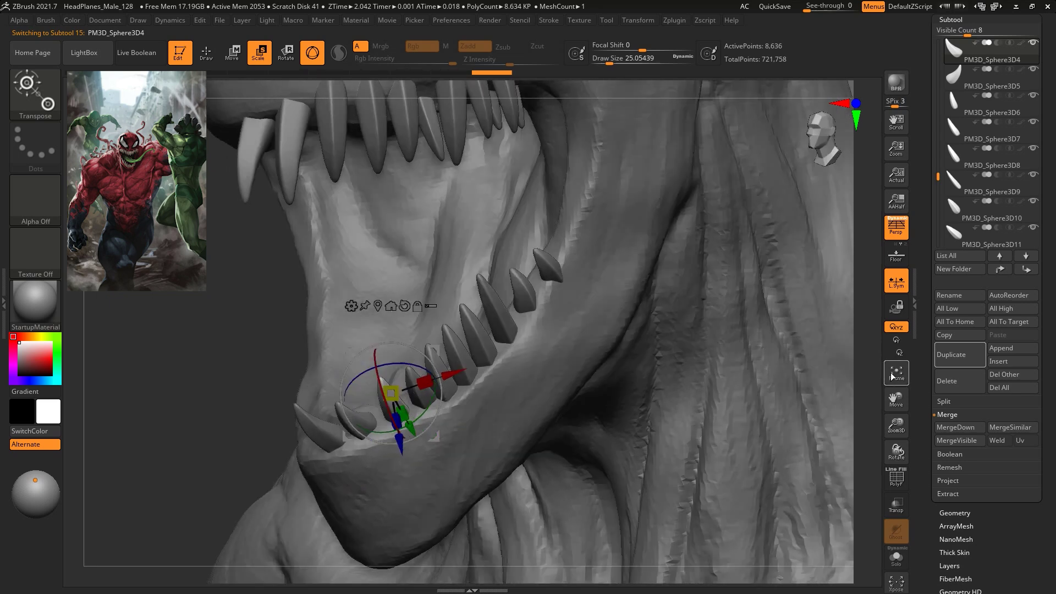
click(944, 355)
drag(438, 352, 432, 379)
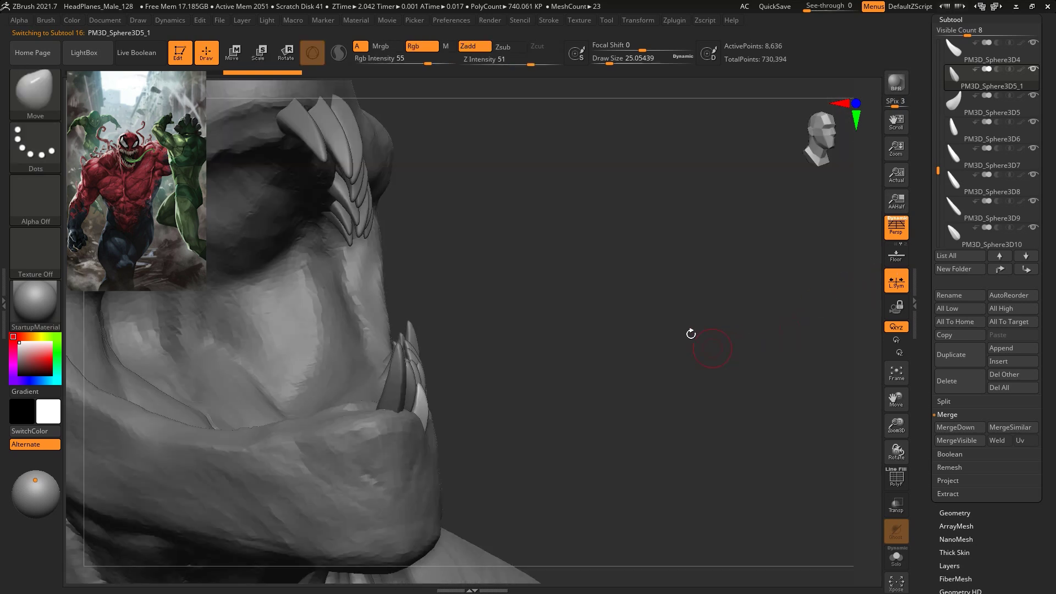
drag(691, 334, 656, 319)
key(e)
drag(442, 389, 443, 366)
drag(611, 264, 684, 242)
key(q)
mouse_move(753, 243)
mouse_down()
mouse_move(726, 222)
mouse_move(692, 281)
mouse_move(702, 276)
mouse_move(658, 170)
mouse_move(698, 175)
mouse_move(579, 264)
mouse_up()
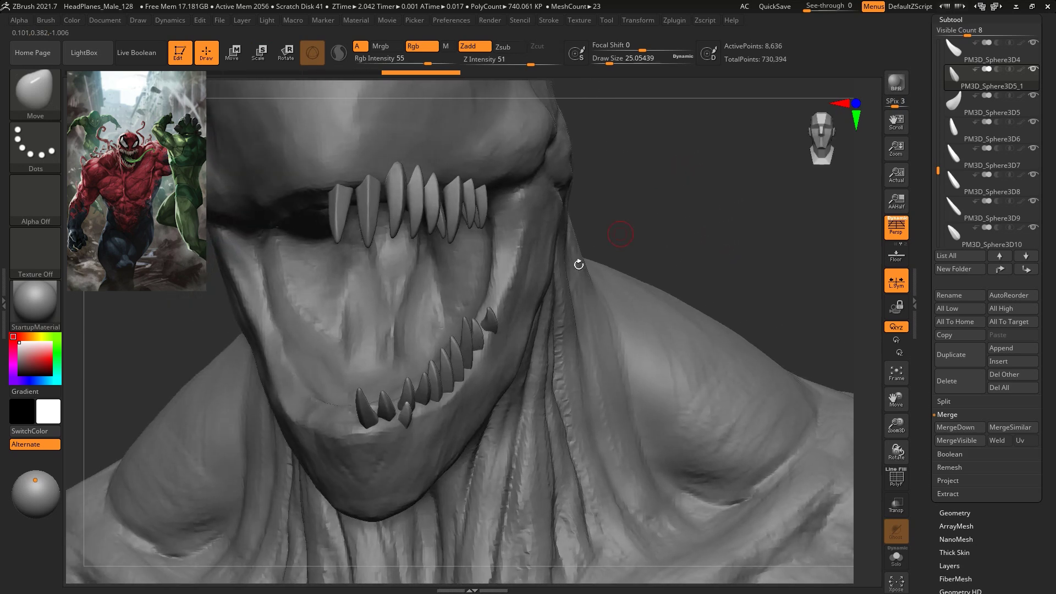
Duplicate the rearmost lower tooth and move the copy farther back toward the mouth corner
alt+click(493, 318)
drag(684, 197, 638, 220)
key(w)
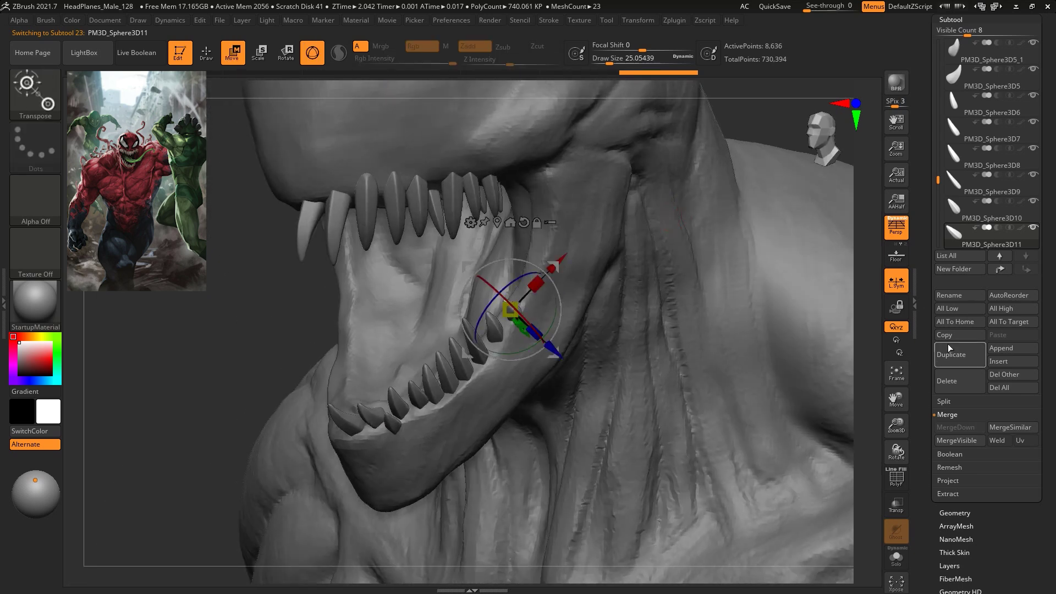
click(954, 359)
drag(554, 352, 567, 325)
mouse_move(746, 164)
shift+mouse_down()
mouse_move(767, 132)
mouse_move(754, 155)
shift+mouse_up()
drag(557, 269, 567, 241)
drag(621, 269, 614, 239)
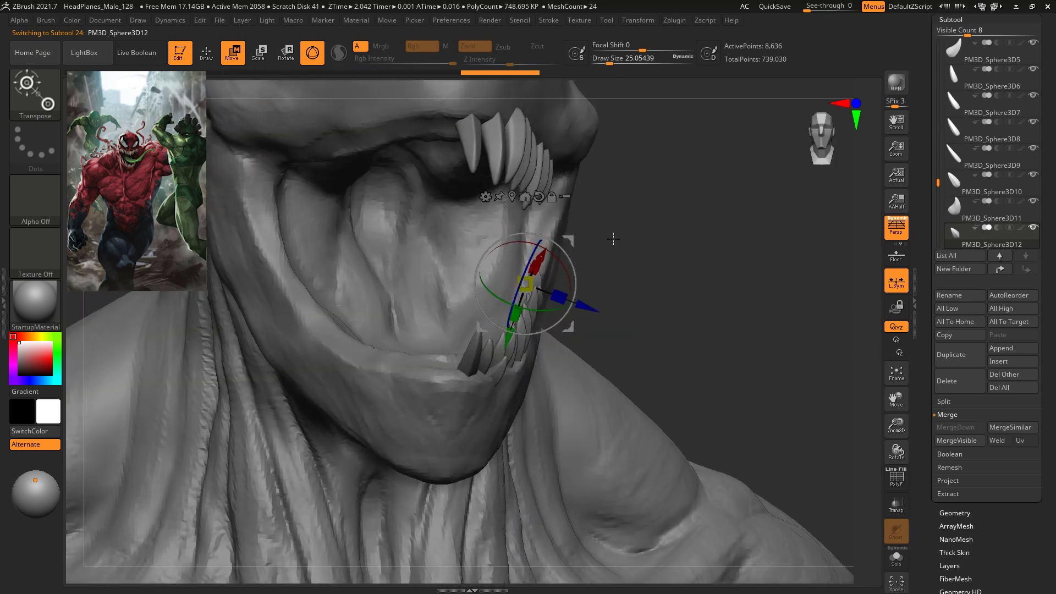
drag(516, 321, 515, 322)
drag(703, 212, 688, 248)
Duplicate the new rear tooth and position the copy along the back of the lower gum
click(951, 352)
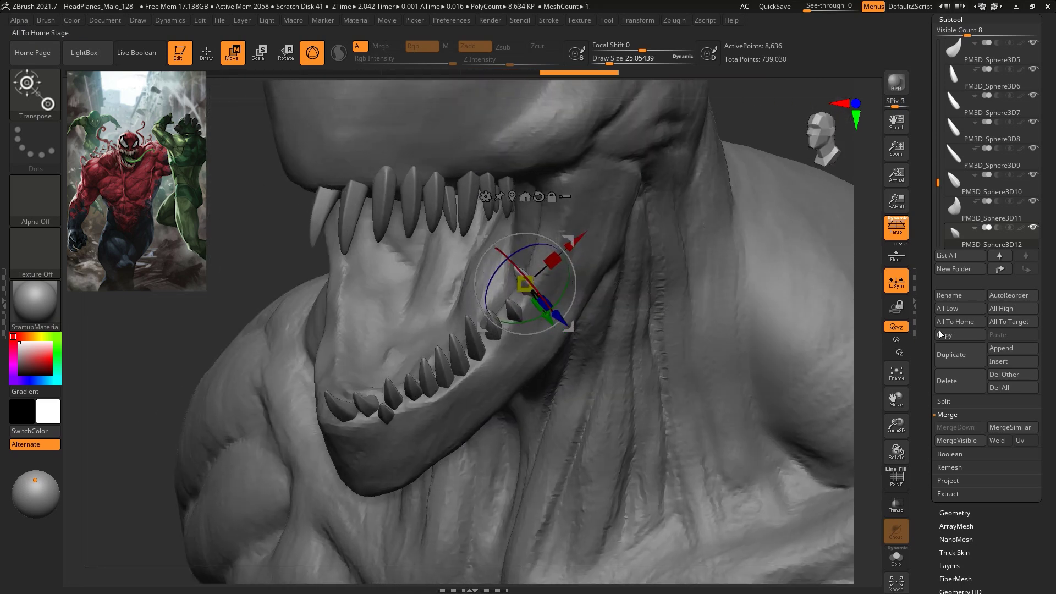
drag(572, 237, 560, 252)
drag(860, 243, 838, 272)
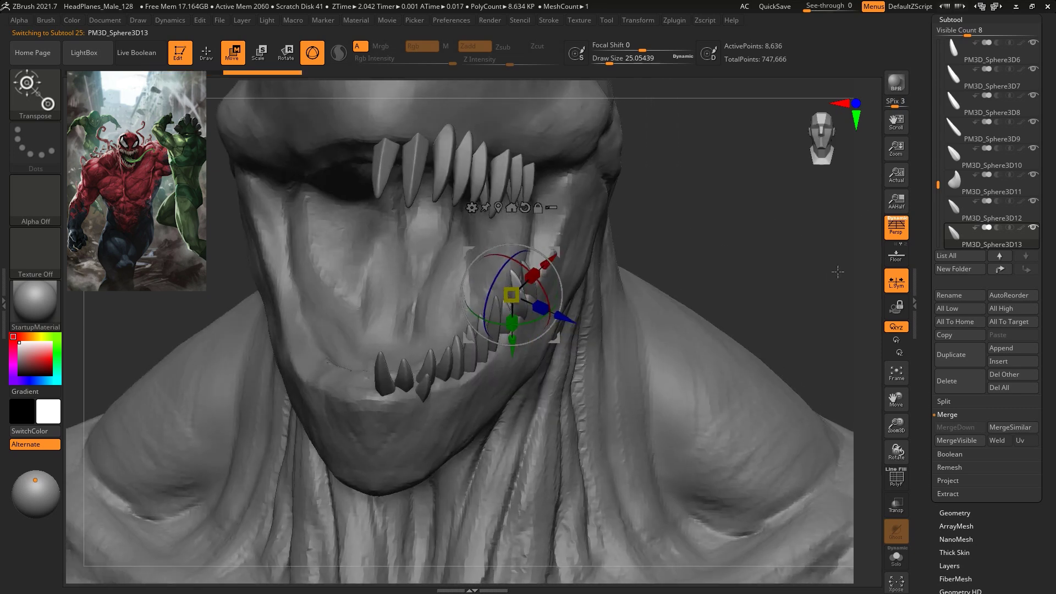
Add further duplicates of the rear lower tooth and place them along the inner side of the lower row
click(951, 363)
drag(738, 212, 736, 270)
drag(562, 253, 519, 291)
drag(860, 264, 718, 278)
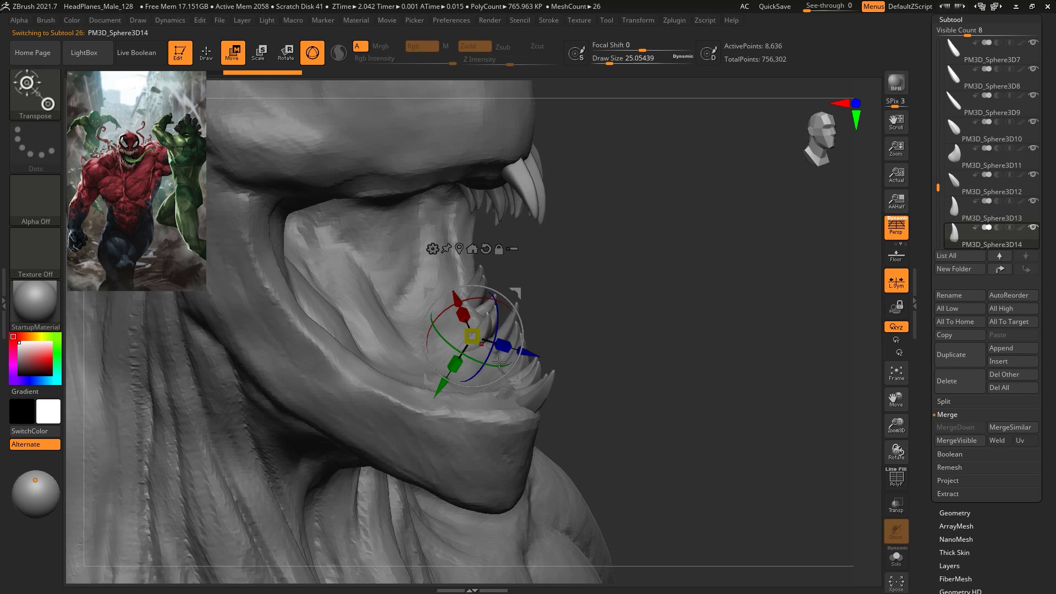
drag(459, 367, 459, 367)
drag(725, 276, 742, 277)
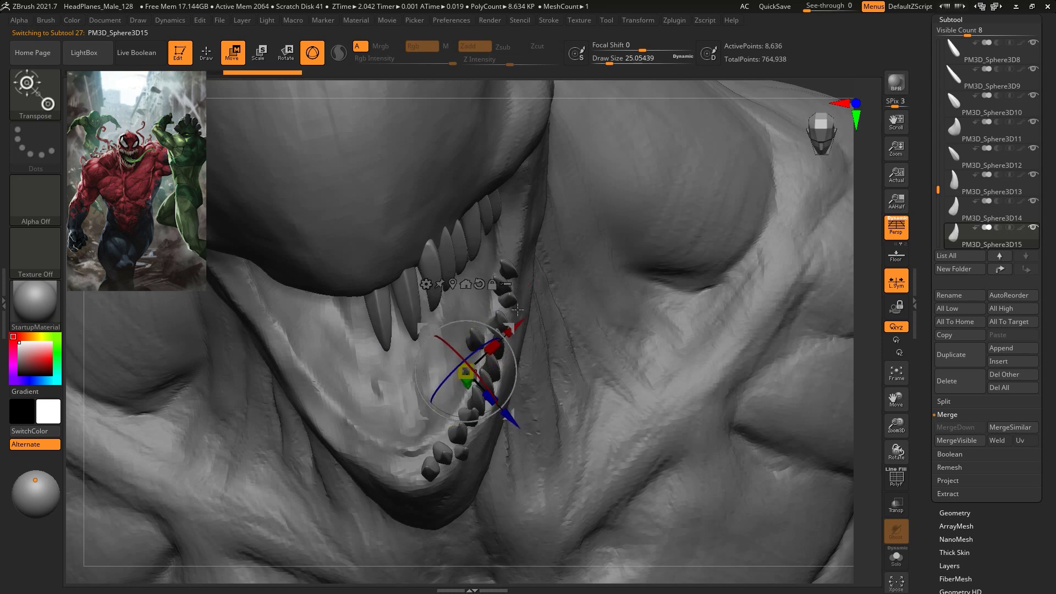
drag(860, 329, 874, 281)
mouse_move(797, 358)
mouse_down()
mouse_move(712, 282)
mouse_move(736, 255)
mouse_move(747, 209)
mouse_move(771, 217)
mouse_move(745, 224)
mouse_move(765, 223)
mouse_move(742, 209)
mouse_move(650, 293)
mouse_up()
Select the frontmost upper tooth and rotate it to sit properly at the front of the upper gum
key(q)
alt+click(380, 259)
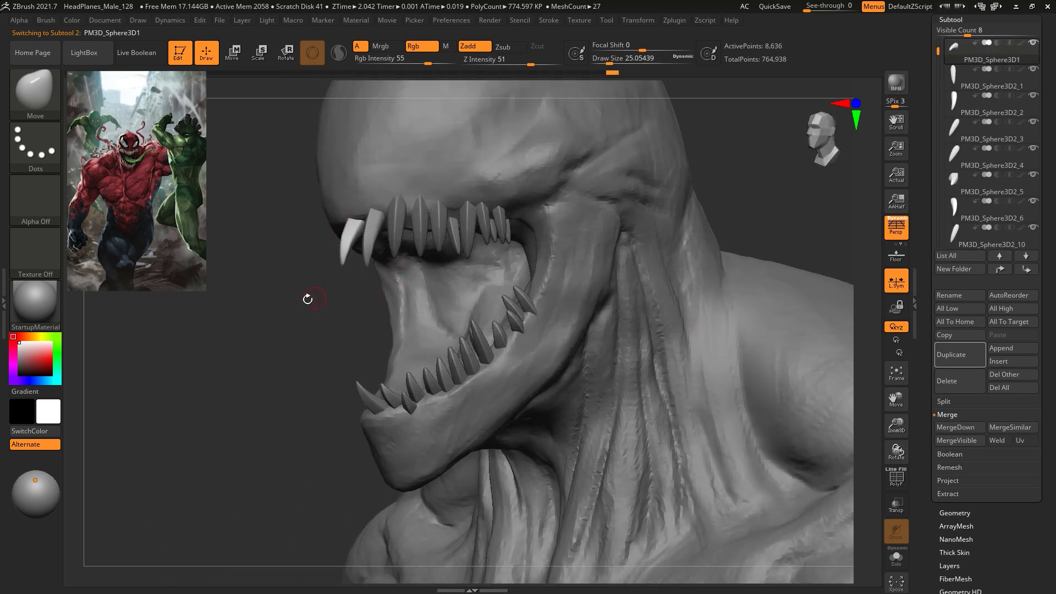
drag(317, 297, 293, 299)
key(e)
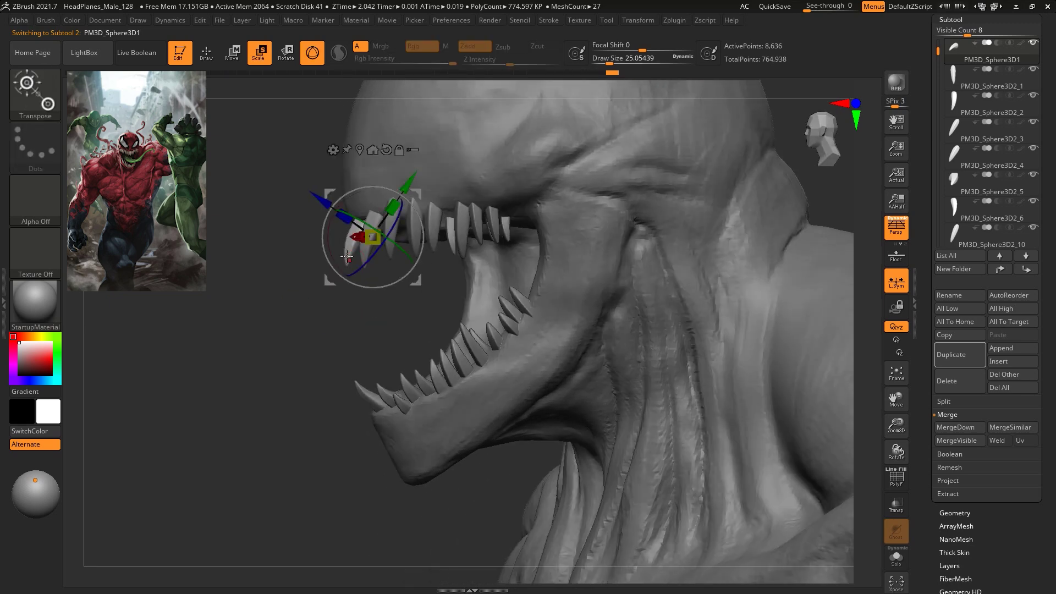
drag(341, 272, 376, 269)
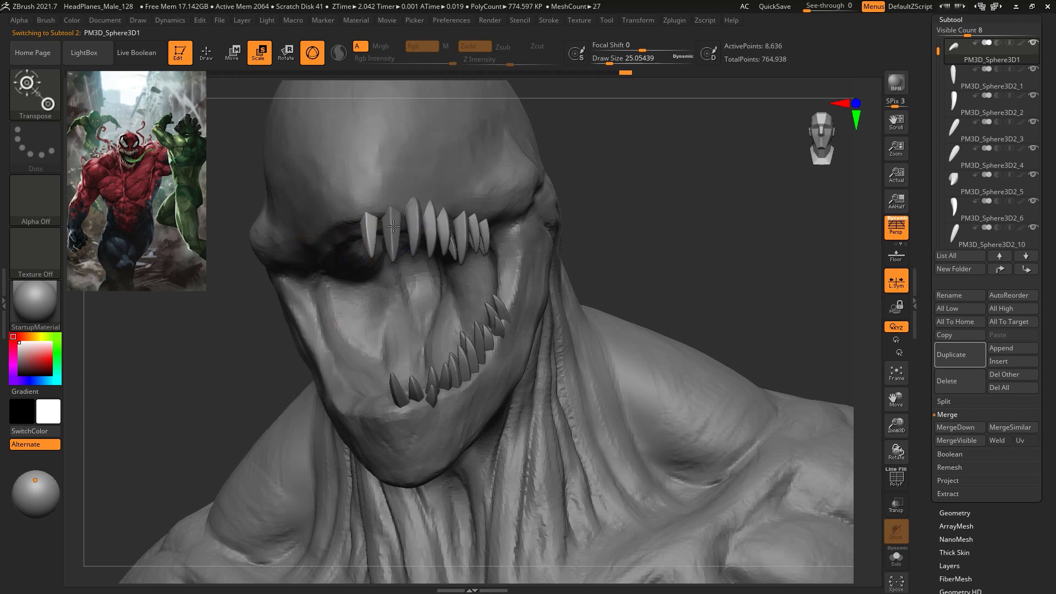
click(394, 226)
drag(630, 142, 407, 178)
drag(721, 156, 695, 229)
alt+click(381, 242)
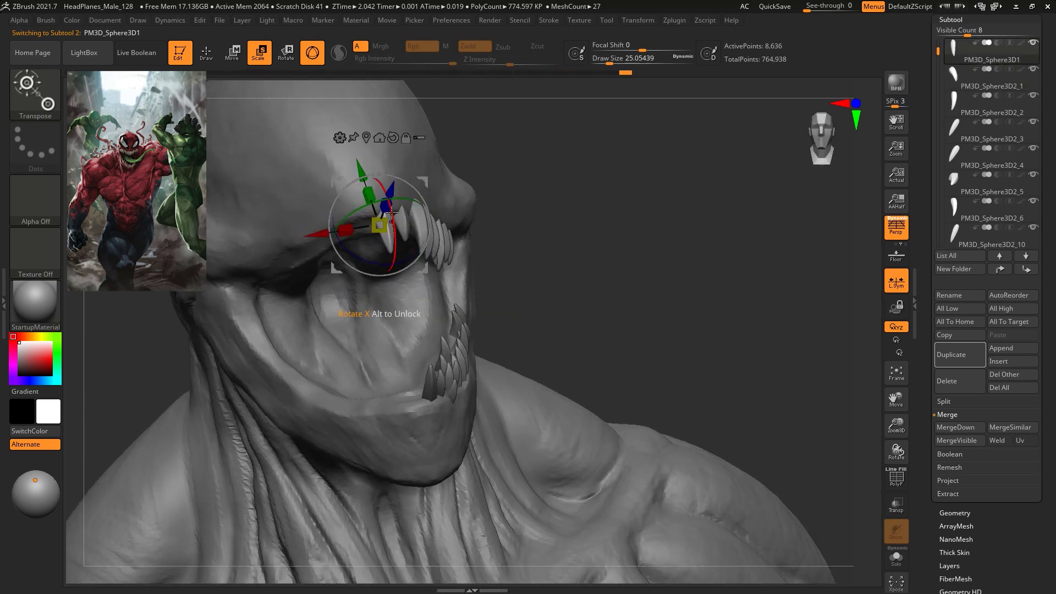
drag(431, 165, 657, 213)
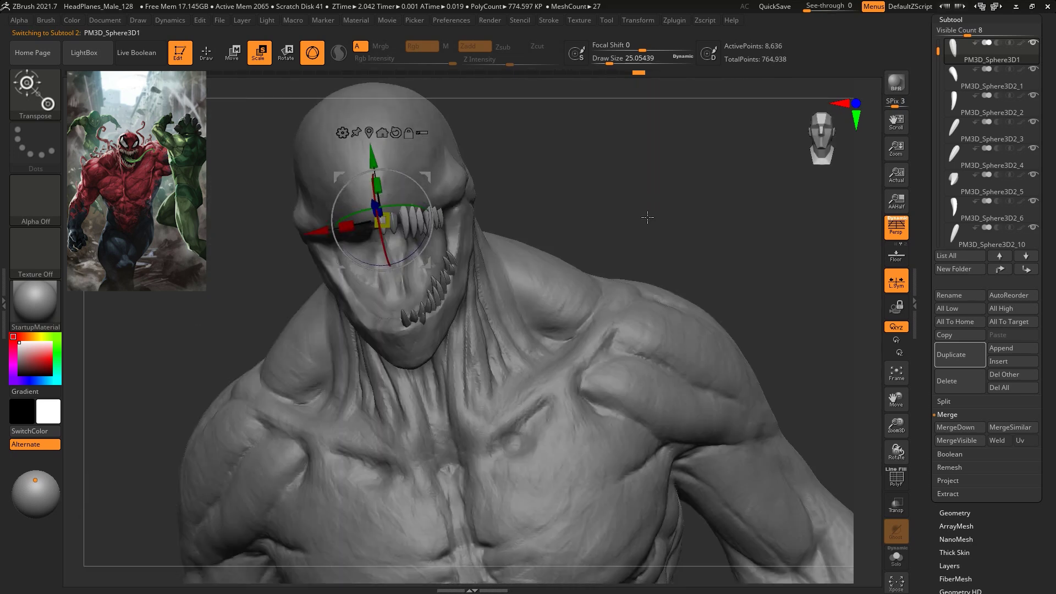
mouse_move(648, 217)
mouse_down()
mouse_move(636, 224)
mouse_move(660, 193)
mouse_move(645, 184)
mouse_move(665, 163)
mouse_up()
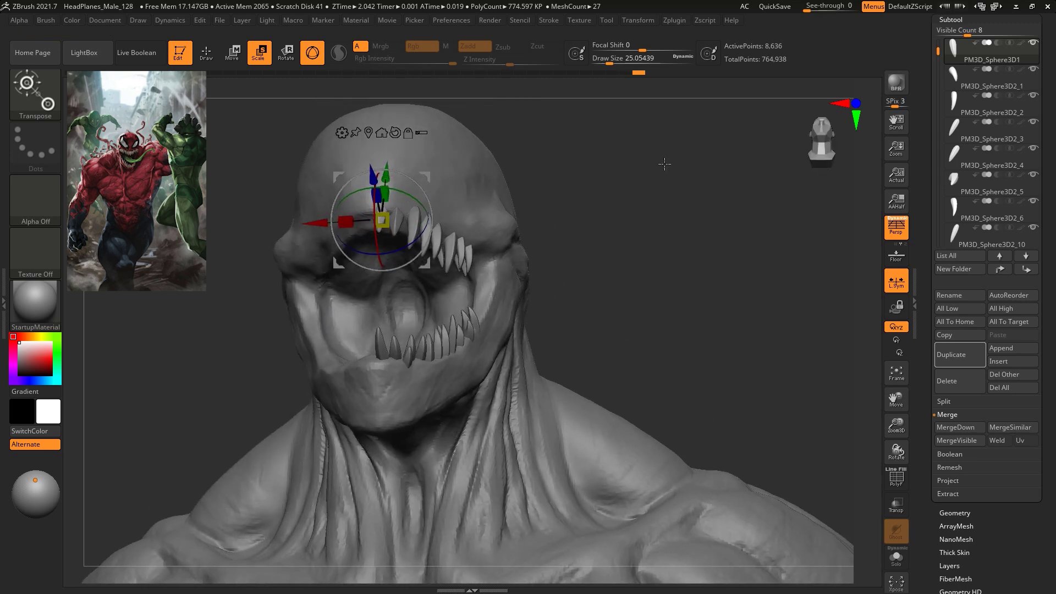
Move the frontmost upper tooth and the frontmost lower tooth above the body in the subtool order
click(1026, 269)
shift+click(1000, 269)
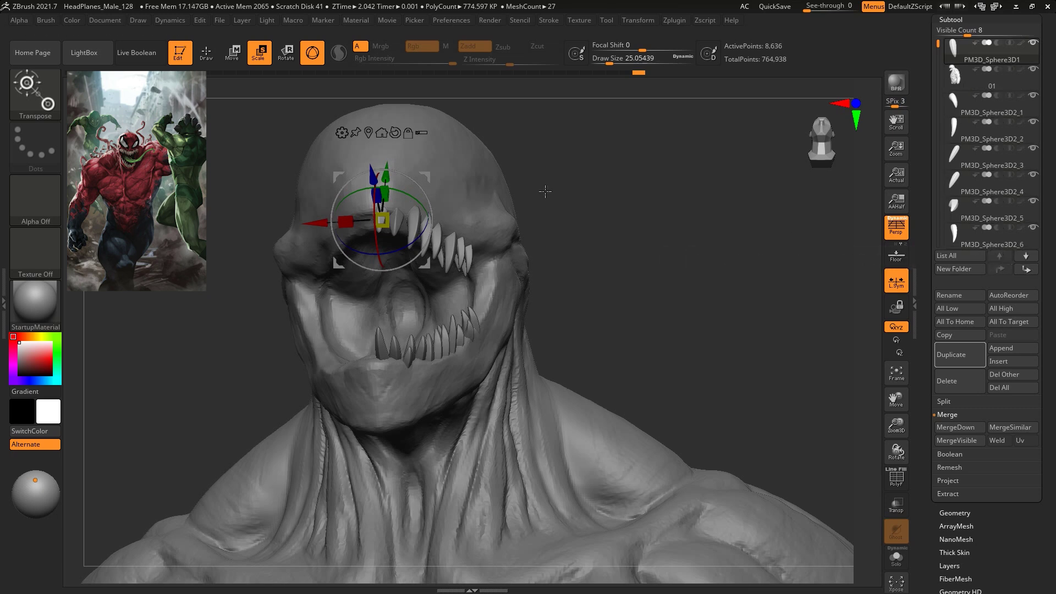
alt+click(381, 345)
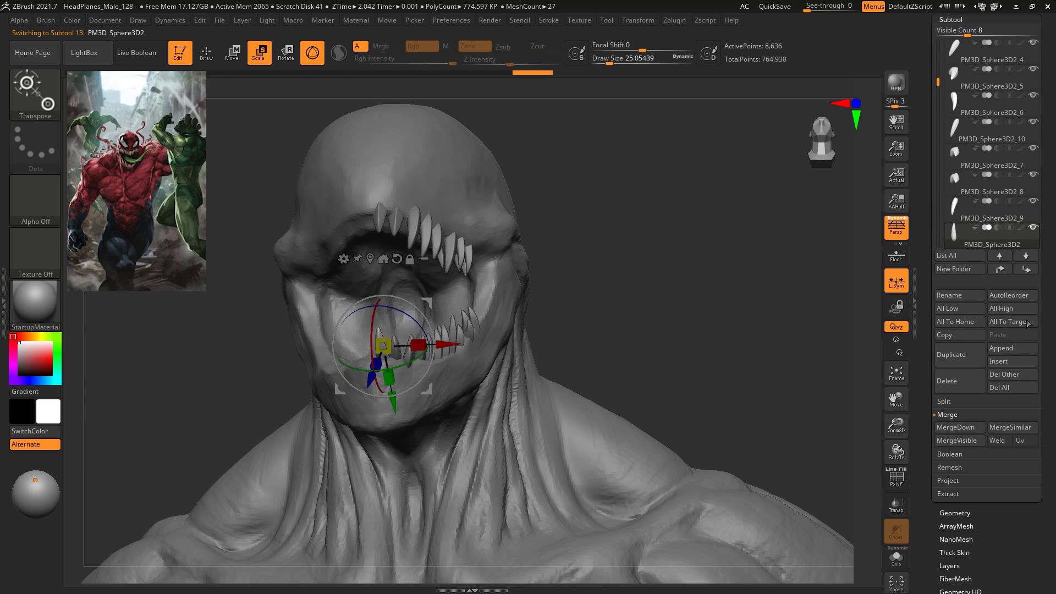
shift+click(1000, 269)
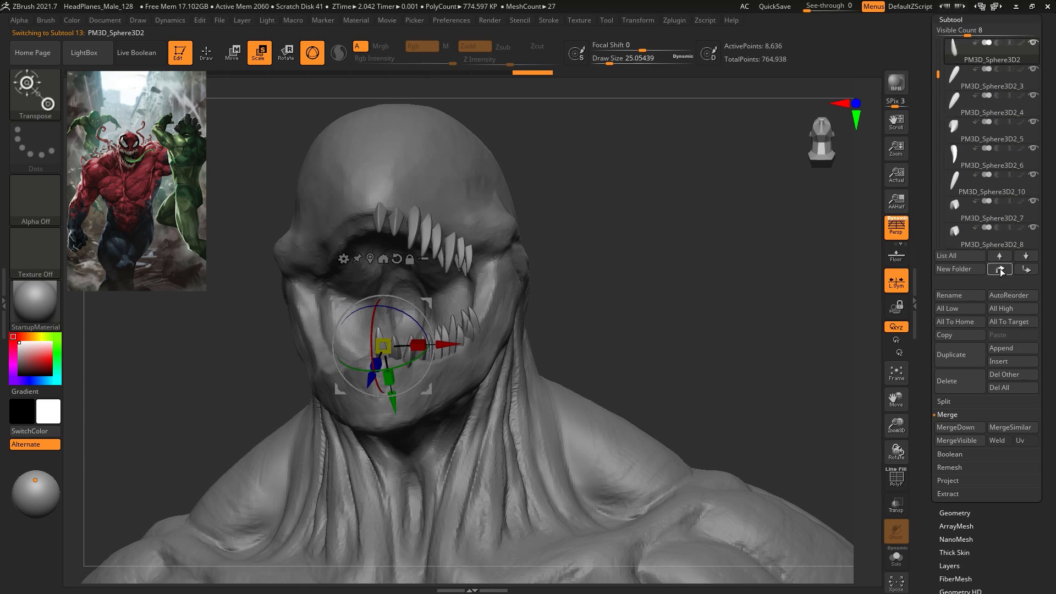
Merge PM3D_Sphere3D2_1 with all the tooth subtools below it into a single subtool using MergeDown
click(947, 137)
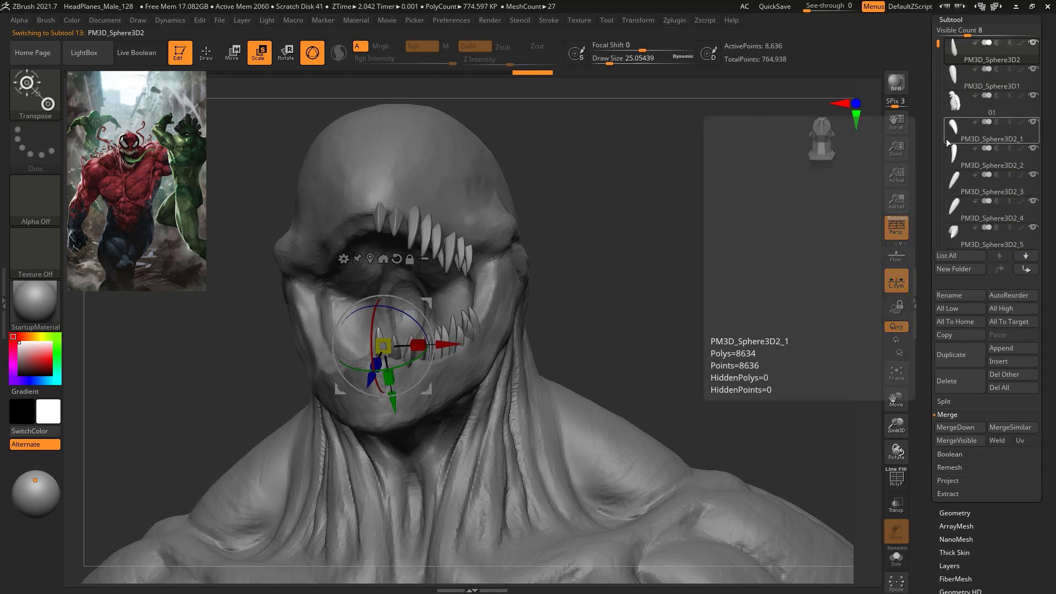
drag(794, 147, 759, 178)
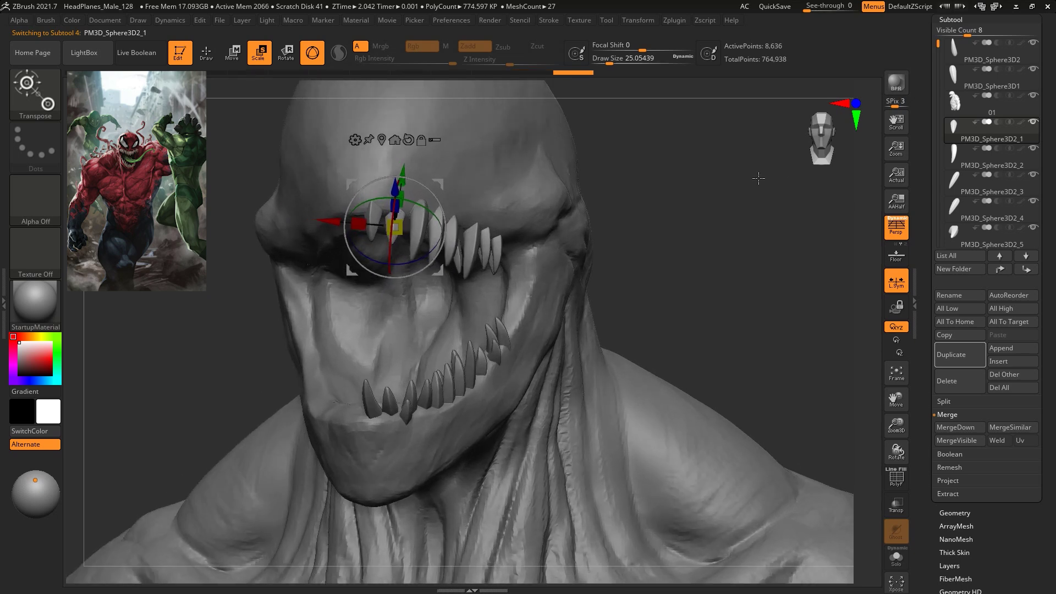
click(952, 428)
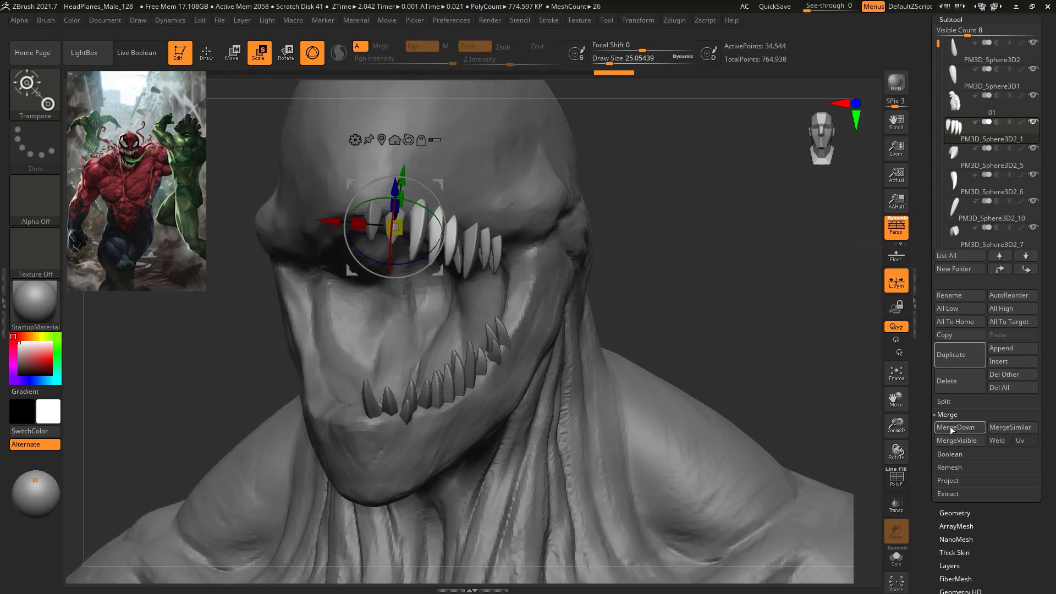
click(951, 428)
click(950, 428)
click(950, 428)
click(951, 428)
click(951, 428)
click(950, 428)
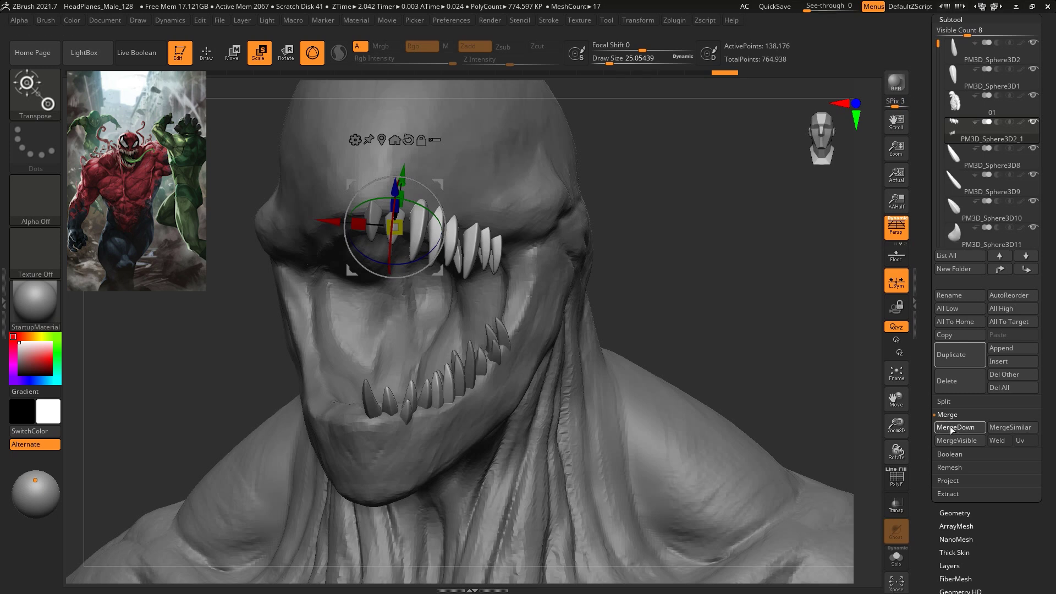
click(951, 428)
click(951, 428)
click(950, 428)
click(951, 428)
click(951, 428)
click(950, 428)
click(951, 428)
click(951, 428)
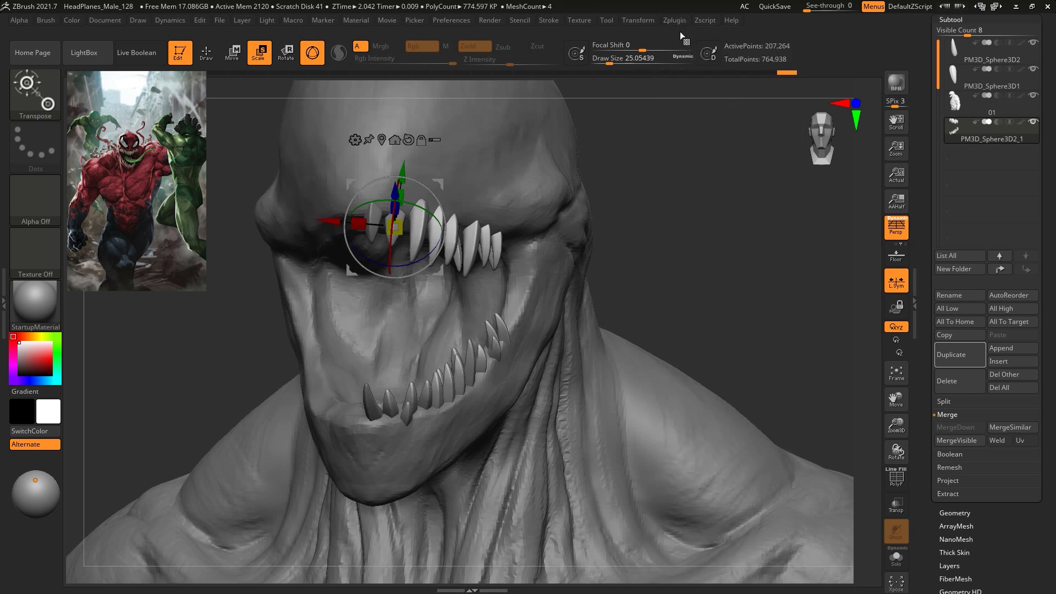
Mirror the merged teeth across the X axis with SubTool Master, using Merge into one SubTool
mouse_move(680, 20)
click(753, 263)
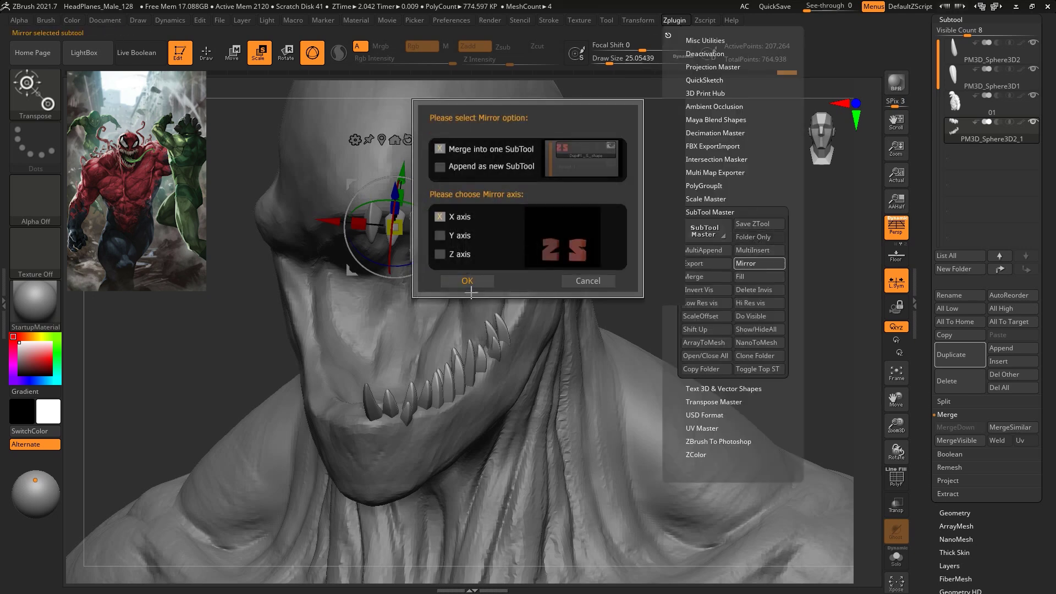
click(462, 281)
drag(655, 178, 740, 197)
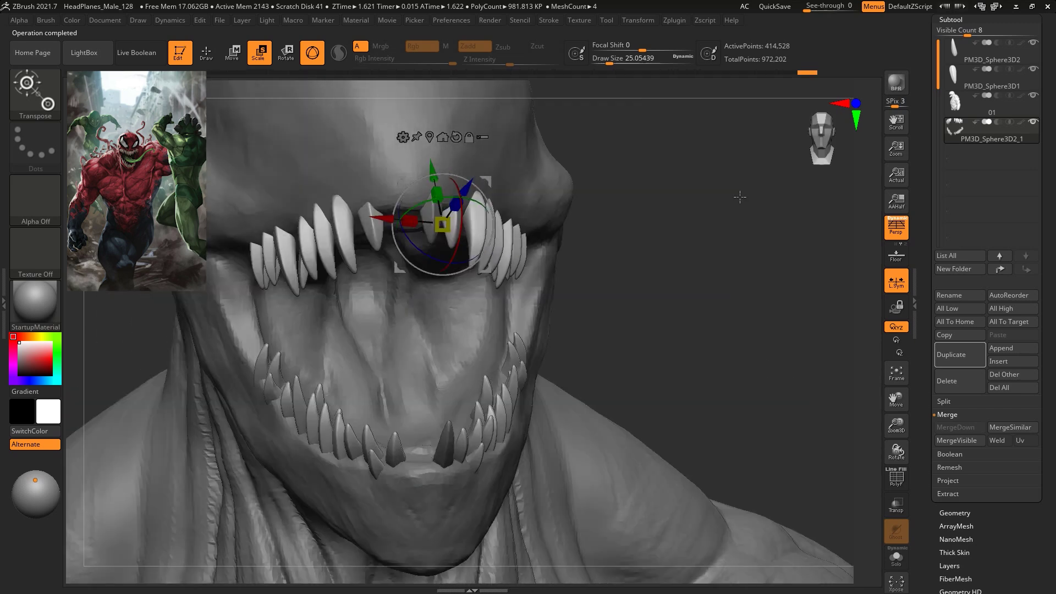
Duplicate the front lower tooth and move the copy beside it to fill the gap at the front of the lower jaw
alt+click(446, 453)
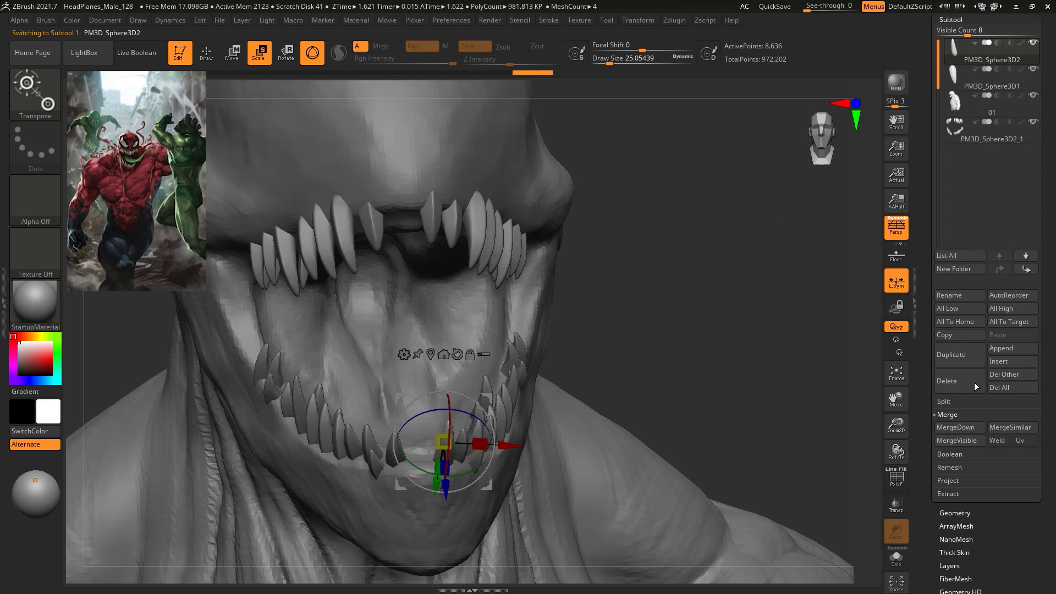
click(957, 355)
drag(517, 444, 492, 440)
drag(422, 394, 423, 412)
drag(708, 339, 625, 322)
drag(468, 353, 451, 329)
drag(674, 330, 583, 324)
Duplicate the front upper tooth sideways into the central gap and angle the copy to fit the upper gum
alt+click(460, 280)
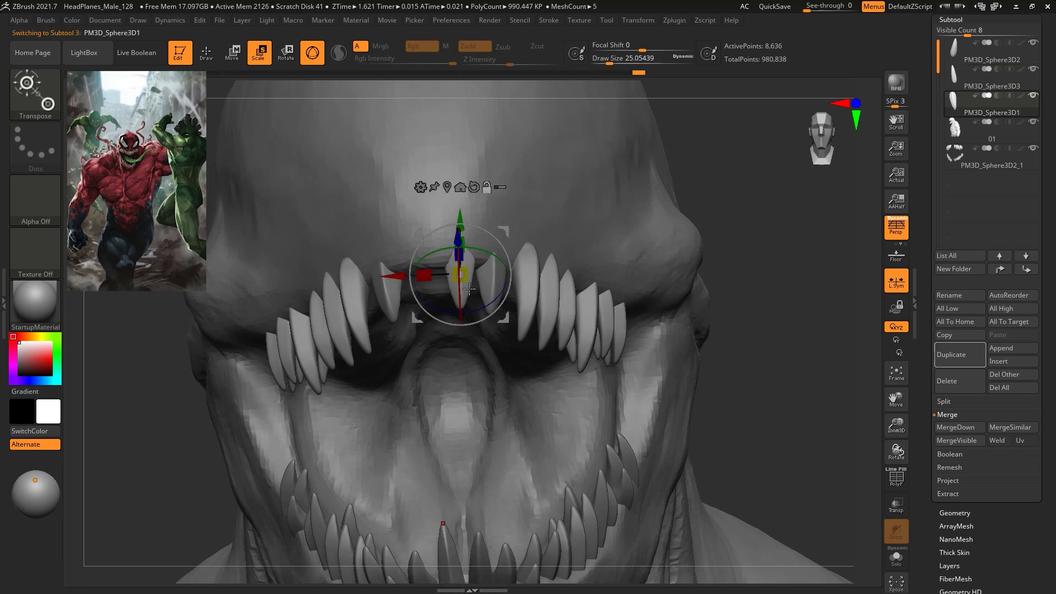
drag(392, 276, 357, 277)
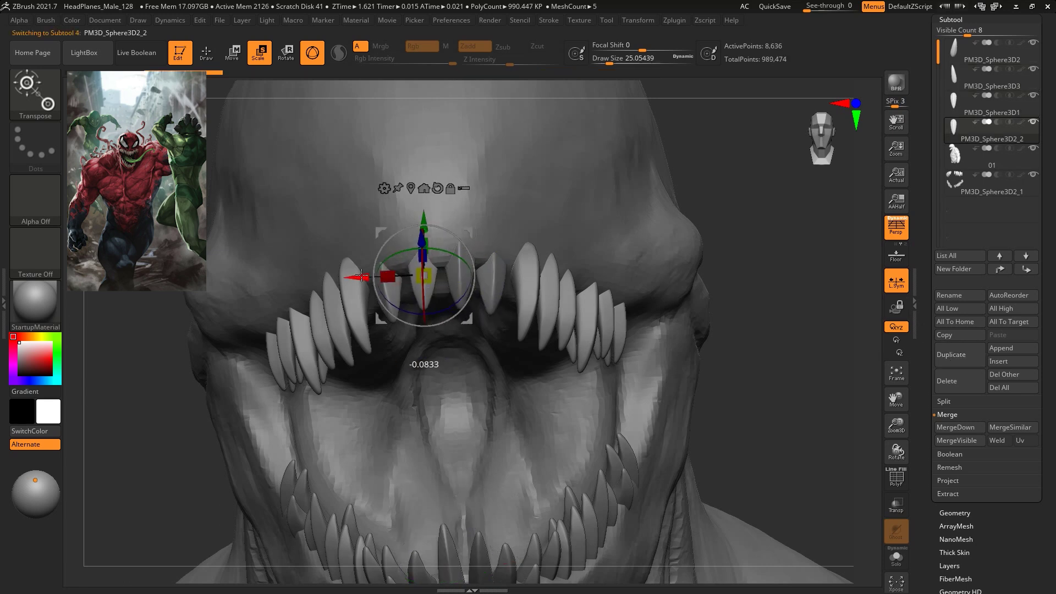
drag(451, 307, 457, 295)
drag(468, 233, 460, 233)
Select the original front upper tooth, PM3D_Sphere3D1, and rotate it slightly to vary its angle
alt+click(459, 284)
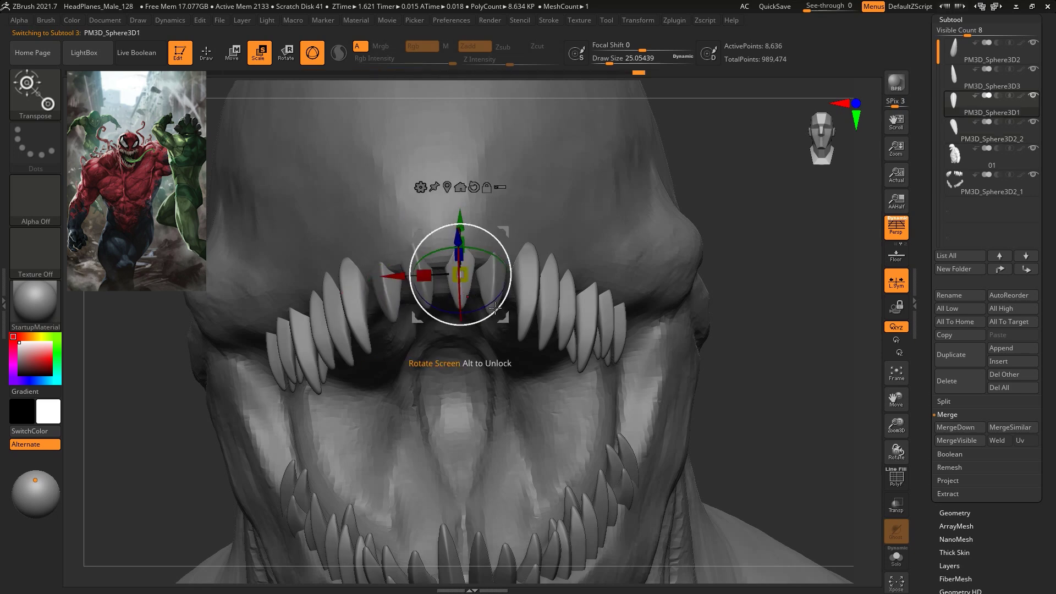
drag(487, 309, 471, 312)
mouse_move(723, 306)
mouse_down()
mouse_move(742, 304)
mouse_move(724, 269)
mouse_move(717, 313)
mouse_move(726, 253)
mouse_move(633, 256)
mouse_move(755, 265)
mouse_move(682, 240)
mouse_up()
Switch to the body subtool 01 and choose the DamStandard brush with a draw size of about 44
key(q)
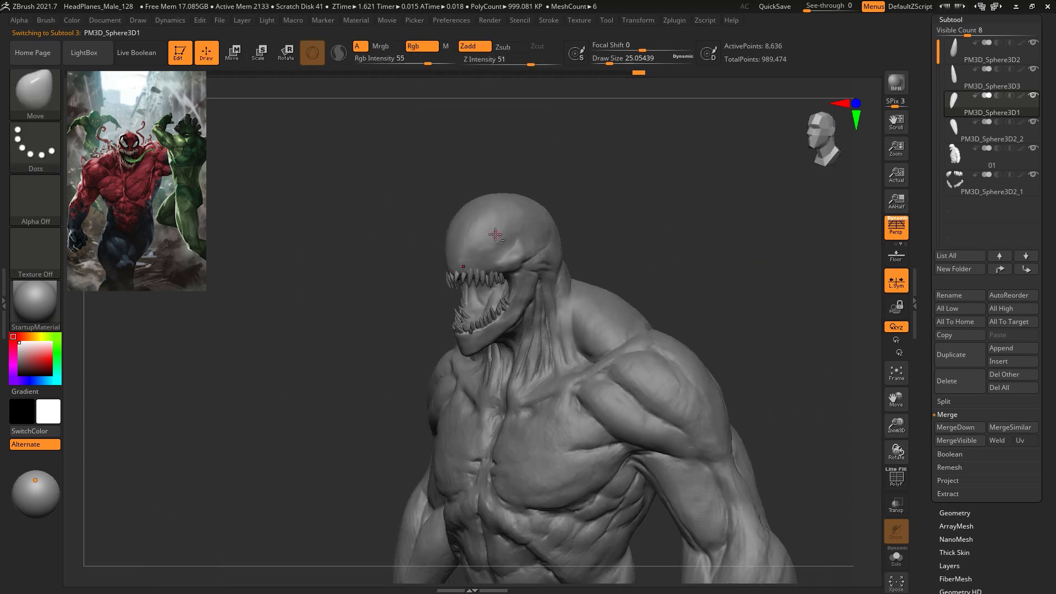
alt+click(495, 234)
key(b)
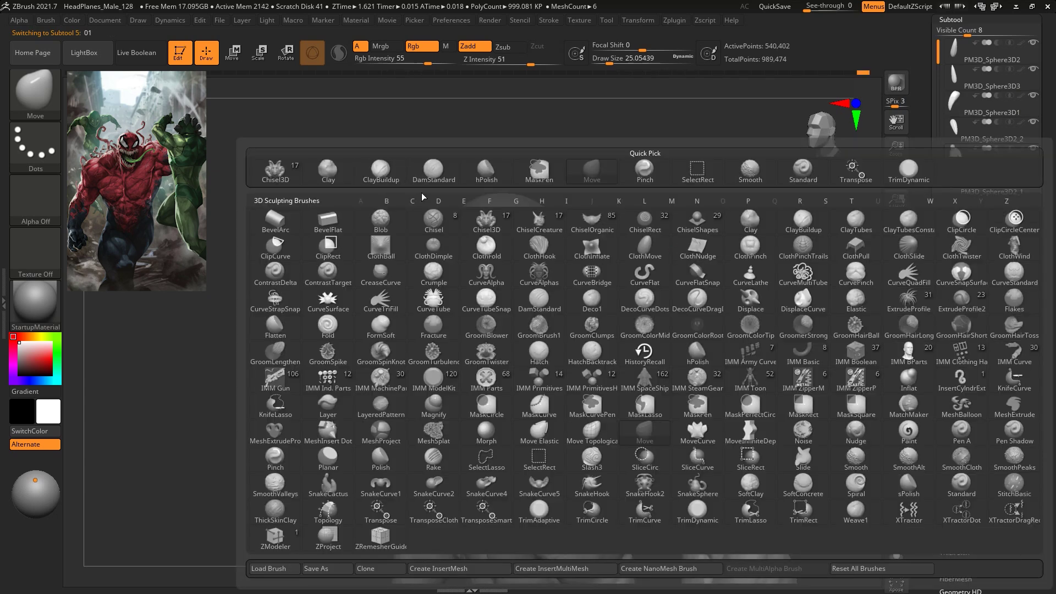
click(433, 172)
mouse_move(703, 217)
alt+mouse_down()
mouse_move(723, 315)
mouse_move(675, 296)
alt+mouse_up()
key(space)
drag(717, 222, 739, 195)
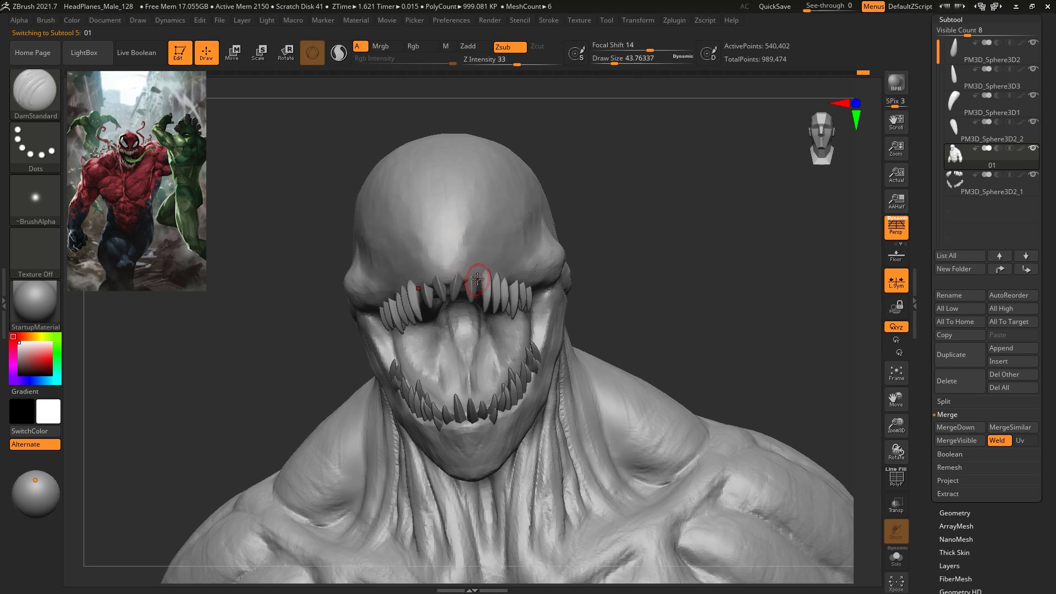
Set the DamStandard draw size to about 49 and carve gum creases above the front upper teeth
key(space)
drag(483, 270, 491, 269)
key(ctrl+z)
key(space)
drag(490, 247, 483, 247)
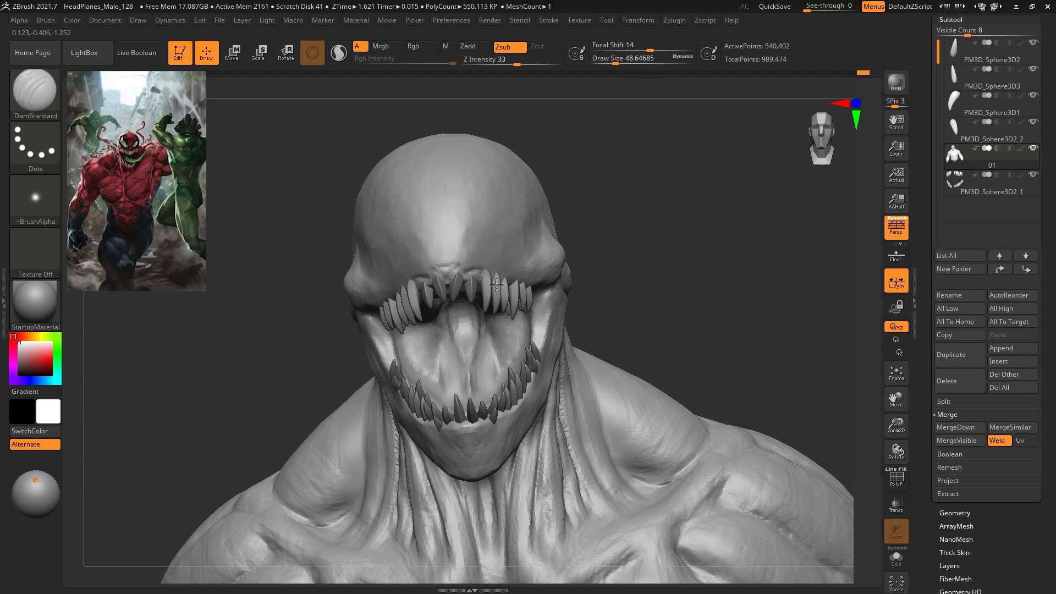
Carve gum creases around the bases of the side upper teeth and along the lower tooth row
right_drag(535, 269, 500, 274)
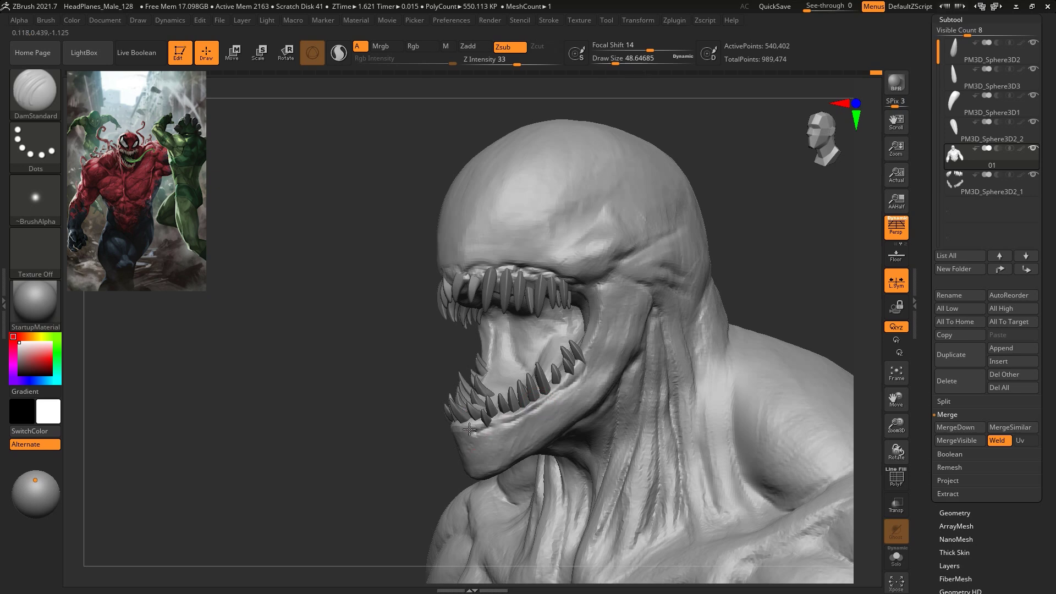
mouse_move(771, 242)
right_down()
mouse_move(726, 213)
mouse_move(708, 288)
mouse_move(719, 229)
mouse_move(735, 238)
right_up()
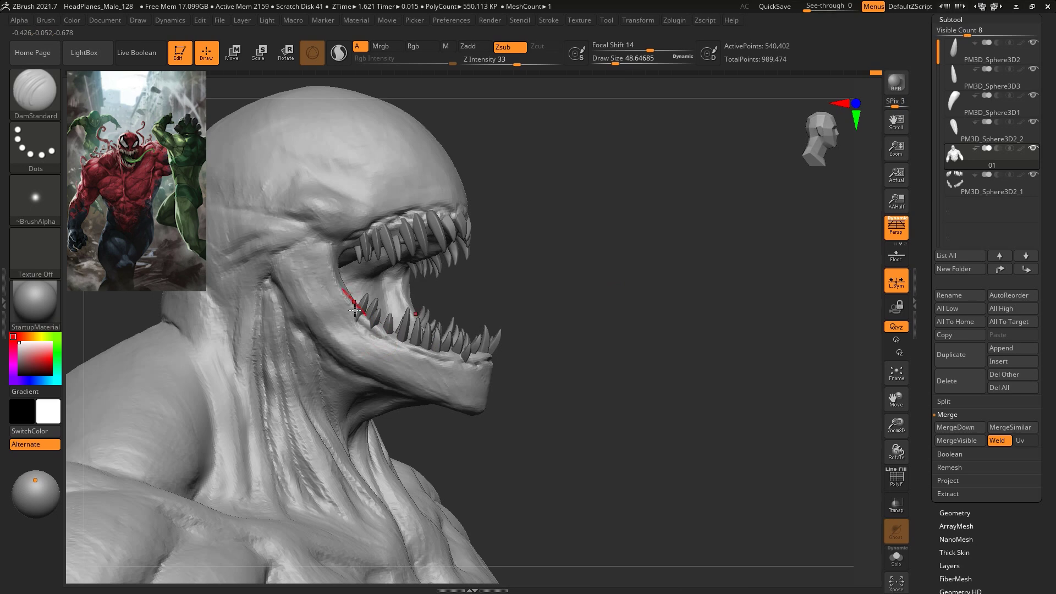
mouse_move(583, 390)
right_down()
mouse_move(594, 229)
mouse_move(556, 250)
mouse_move(643, 234)
mouse_move(594, 228)
mouse_move(613, 299)
mouse_move(604, 250)
mouse_move(594, 352)
right_up()
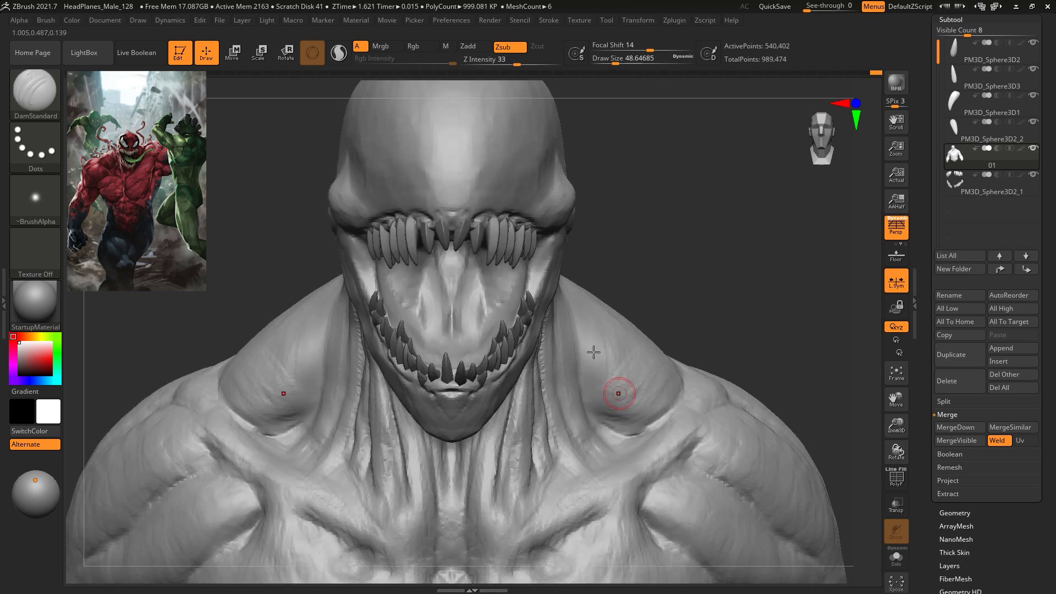
mouse_move(448, 200)
mouse_down()
mouse_move(476, 208)
mouse_move(457, 222)
mouse_up()
right_drag(567, 211, 372, 409)
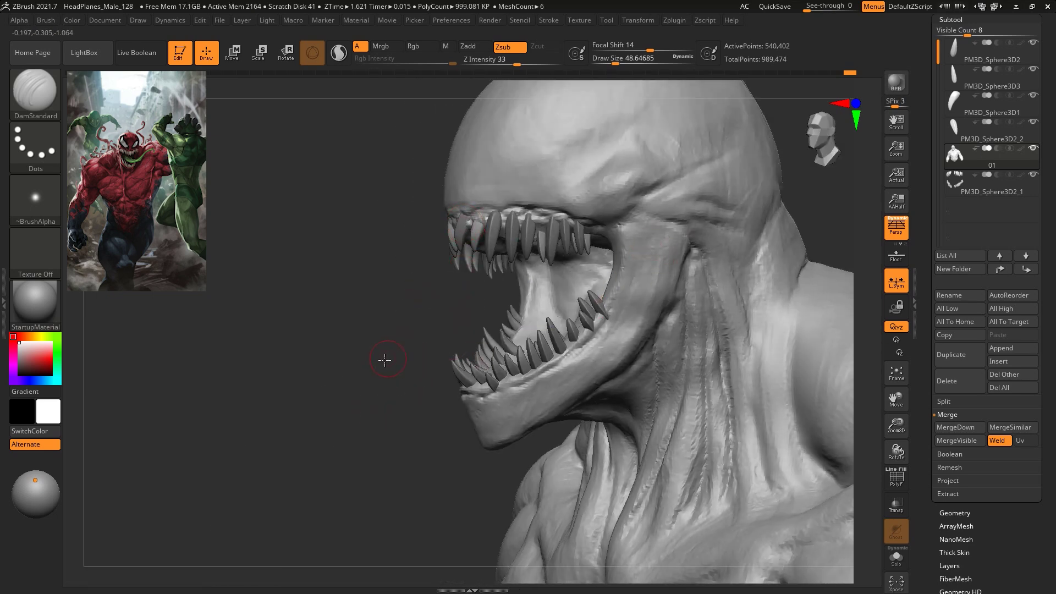
Select the front upper tooth PM3D_Sphere3D1 and reposition it against the upper gum
key(w)
ctrl+right_drag(388, 336, 374, 215)
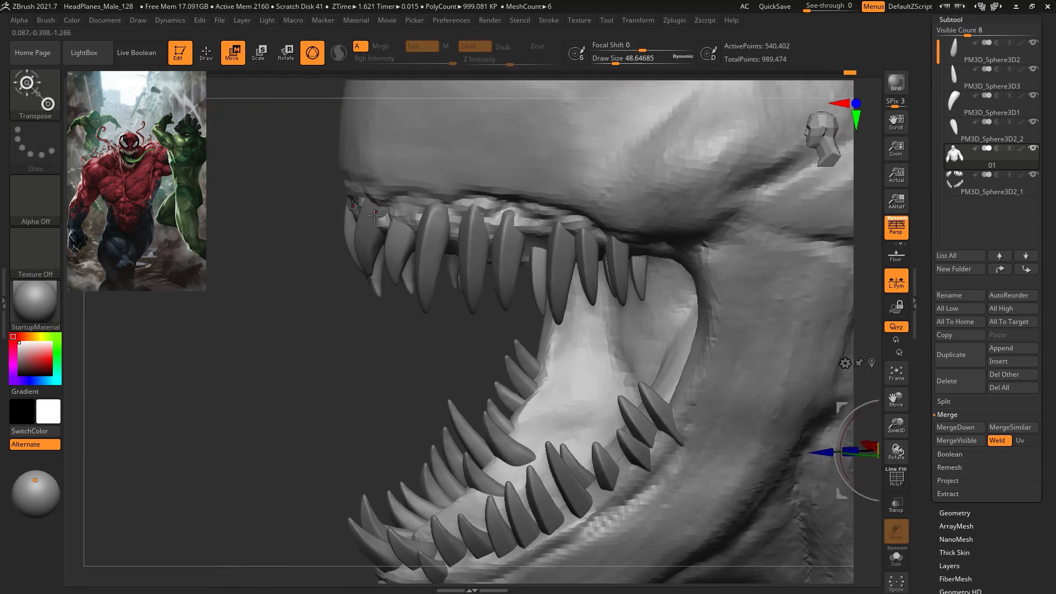
click(374, 216)
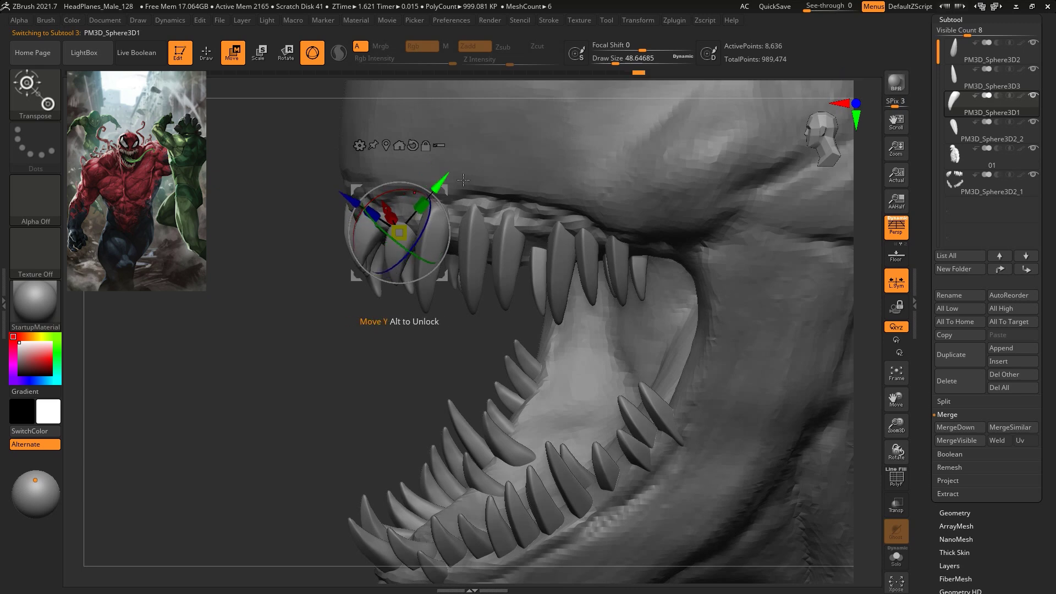
drag(395, 190, 394, 376)
right_drag(394, 375, 481, 312)
key(q)
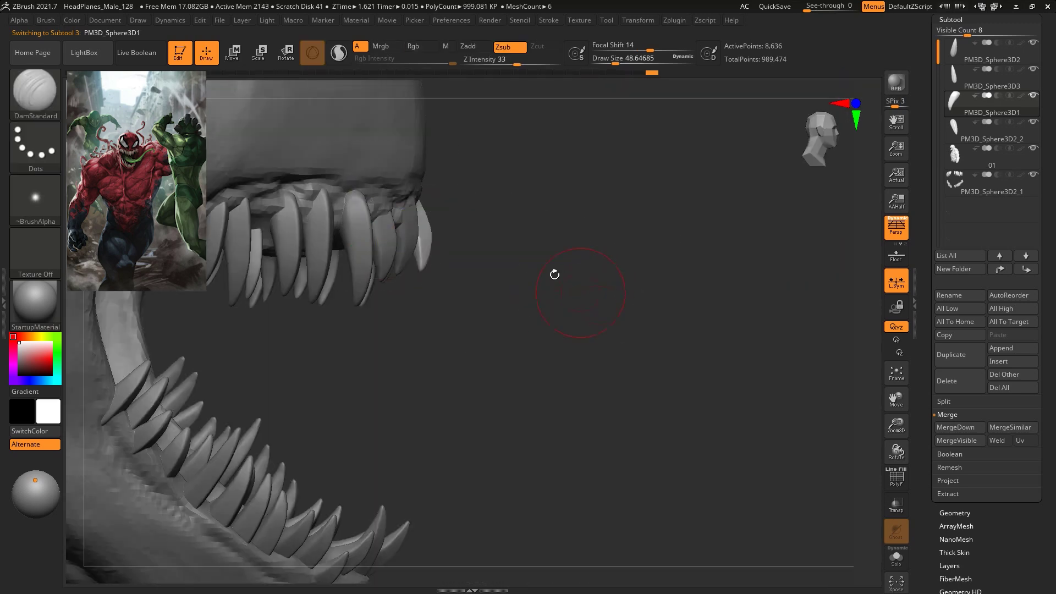
Select the duplicated front upper tooth, PM3D_Sphere3D2_2, and nudge it into line with the gum
alt+click(406, 231)
key(e)
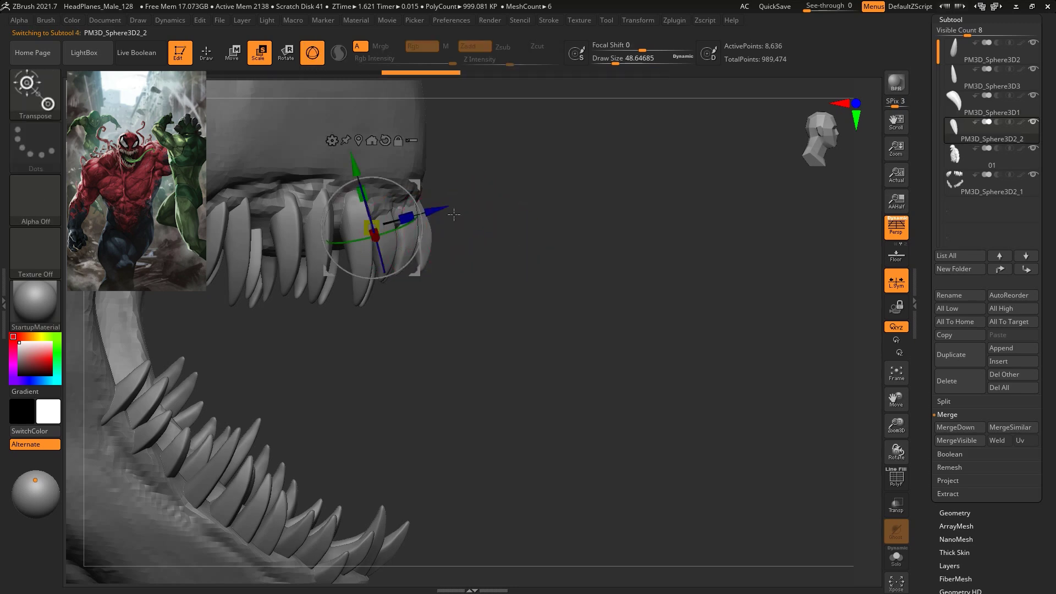
drag(417, 184, 423, 187)
key(q)
mouse_move(625, 283)
ctrl+right_down()
mouse_move(555, 198)
mouse_move(709, 266)
mouse_move(691, 288)
mouse_move(672, 207)
mouse_move(660, 226)
mouse_move(684, 203)
mouse_move(676, 373)
ctrl+right_up()
Reselect the front upper tooth PM3D_Sphere3D1 and fine-tune its placement in the upper row
alt+click(423, 199)
key(e)
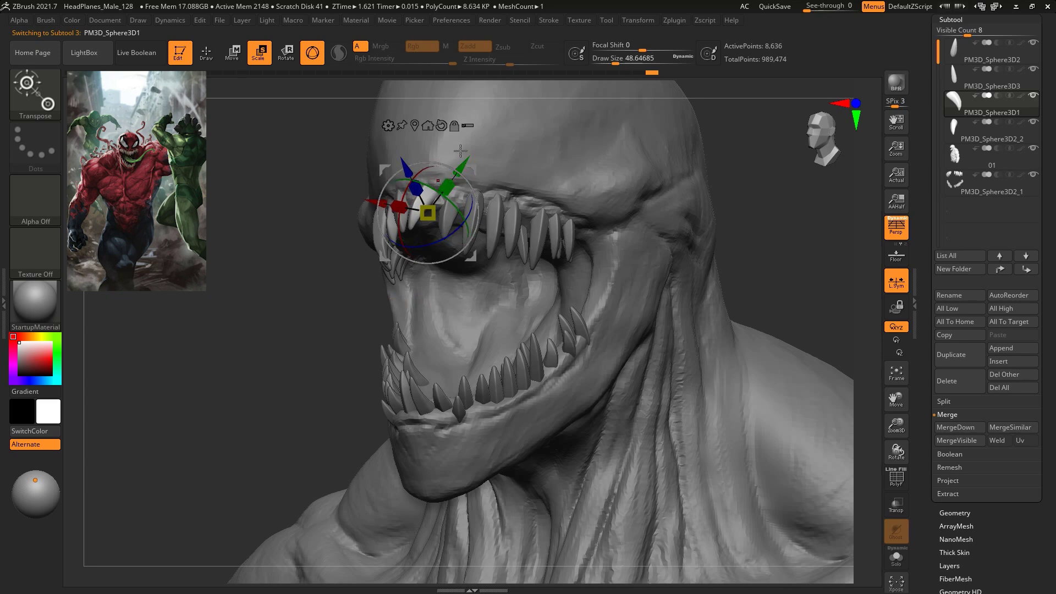
drag(471, 165, 473, 166)
key(q)
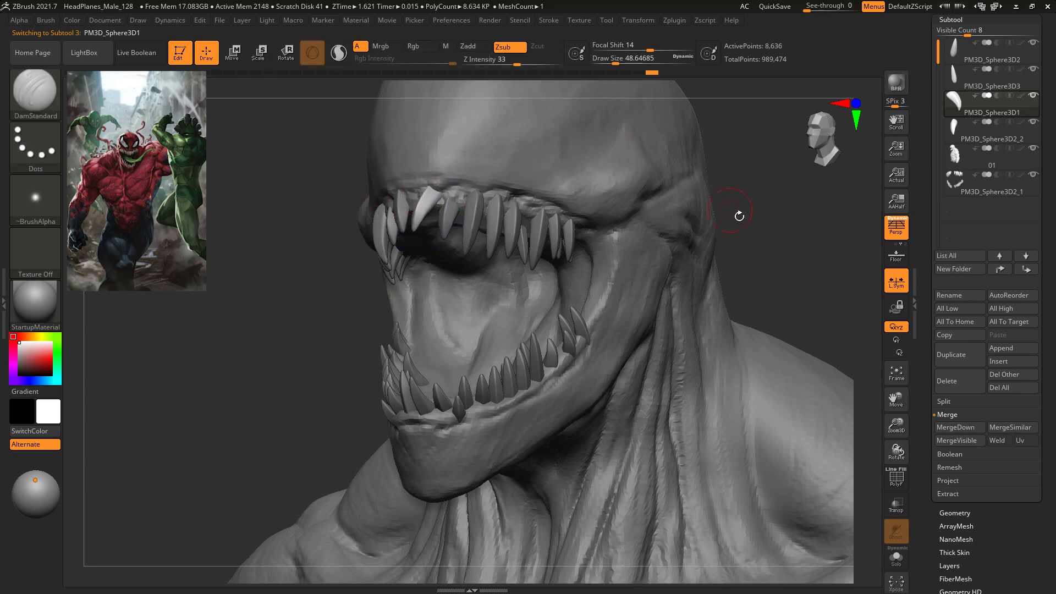
drag(738, 217, 754, 185)
mouse_move(738, 275)
mouse_down()
mouse_move(684, 269)
mouse_move(707, 238)
mouse_move(751, 250)
mouse_move(726, 249)
mouse_move(797, 243)
mouse_move(764, 235)
mouse_up()
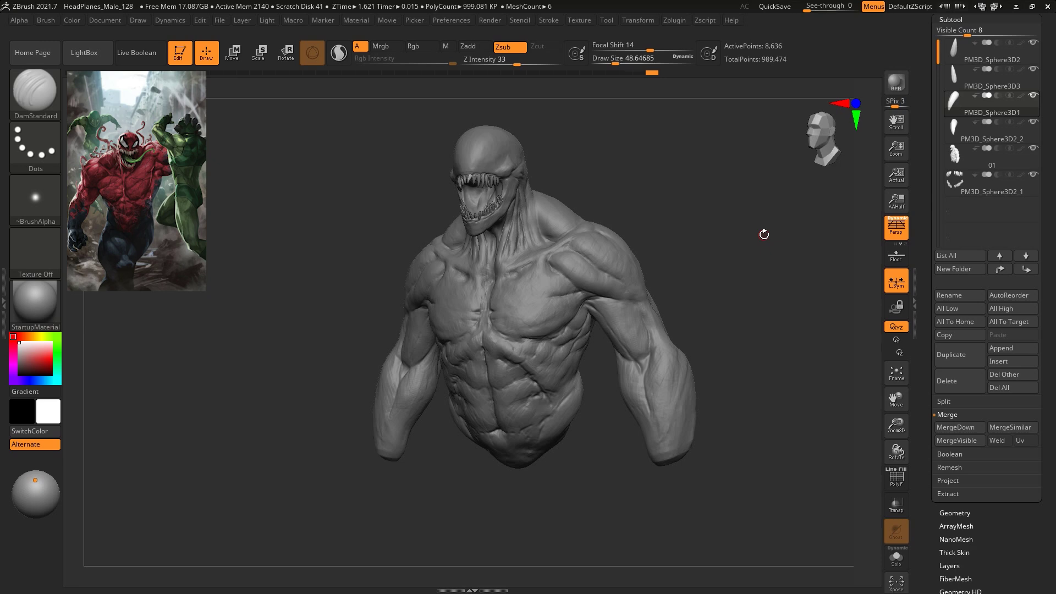
Switch to the body subtool and work on the upper chest with ClayBuildup at a draw size of about 104
alt+click(582, 256)
key(b)
key(c)
key(b)
alt+drag(682, 154, 722, 165)
key(space)
mouse_move(720, 158)
mouse_down()
mouse_move(736, 158)
mouse_move(752, 184)
mouse_move(733, 173)
mouse_move(674, 194)
mouse_move(697, 232)
mouse_up()
alt+drag(698, 232, 700, 203)
key(space)
drag(633, 276, 627, 276)
drag(684, 257, 673, 248)
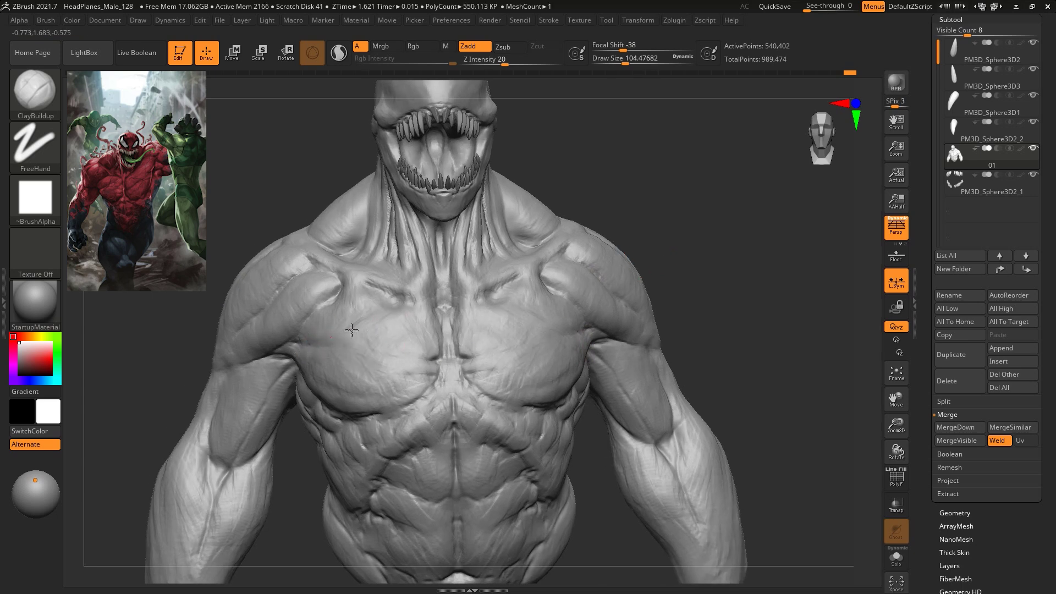
Carve the crease between the shoulder and the pectoral with DamStandard, using a draw size of about 197
key(b)
key(d)
key(s)
mouse_move(700, 182)
mouse_down()
mouse_move(555, 295)
mouse_move(557, 317)
mouse_move(576, 324)
mouse_up()
mouse_move(493, 280)
mouse_down()
mouse_move(571, 322)
mouse_move(612, 325)
mouse_up()
mouse_move(714, 225)
mouse_down()
mouse_move(764, 209)
mouse_move(845, 253)
mouse_up()
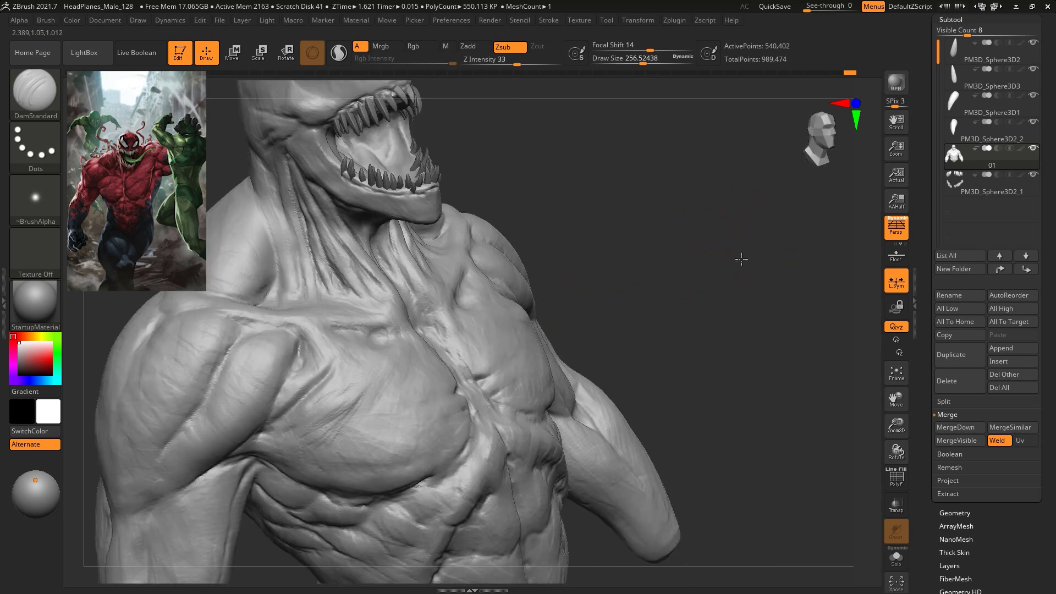
alt+drag(667, 253, 686, 199)
key(space)
drag(604, 274, 589, 274)
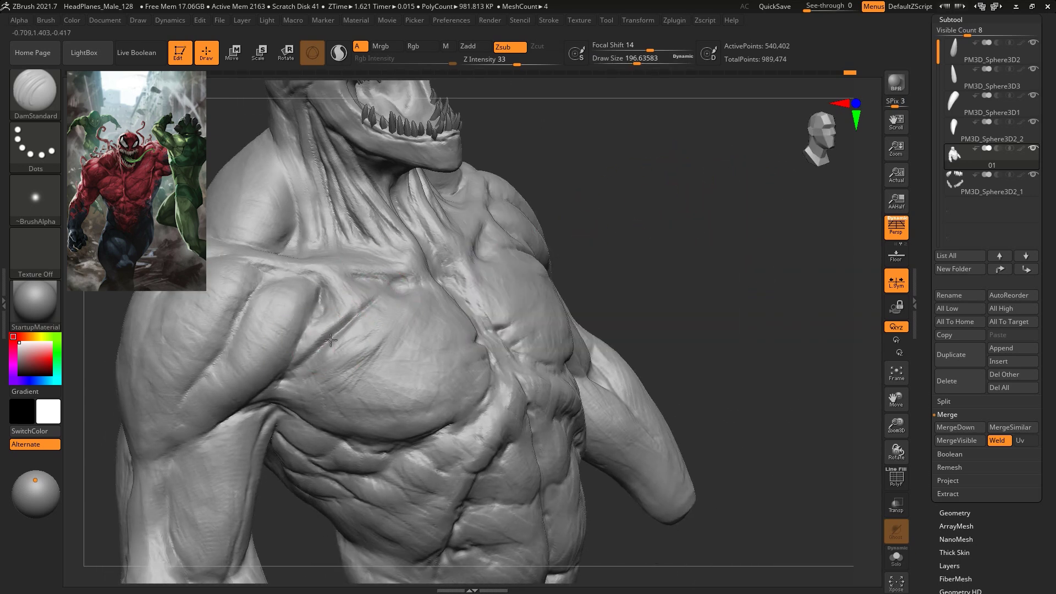
Build up and smooth the upper pectoral and front shoulder around the crease with ClayBuildup at a draw size of about 132
key(b)
click(230, 175)
key(space)
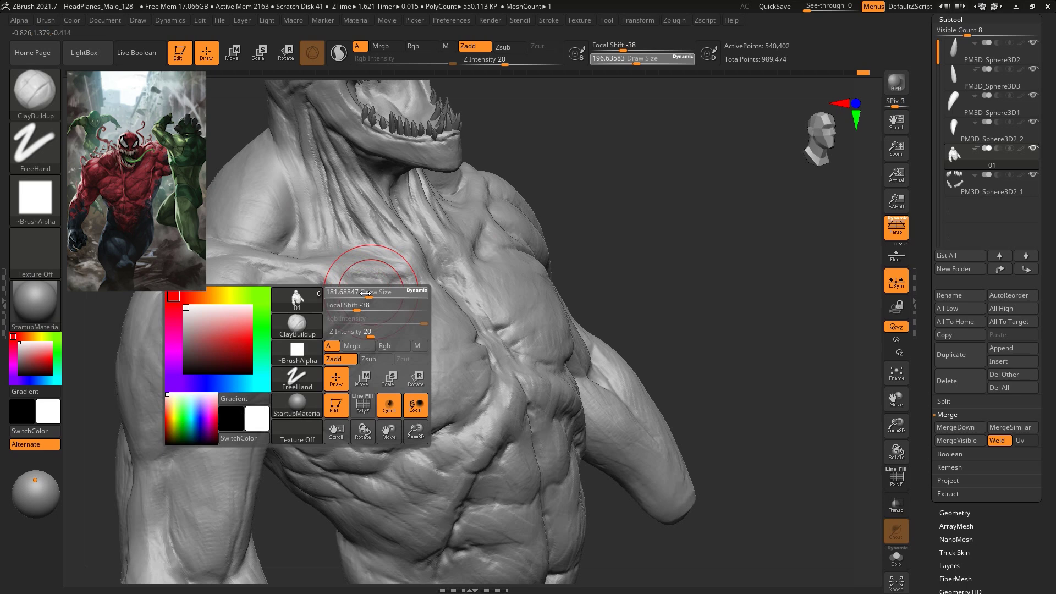
drag(324, 289, 350, 303)
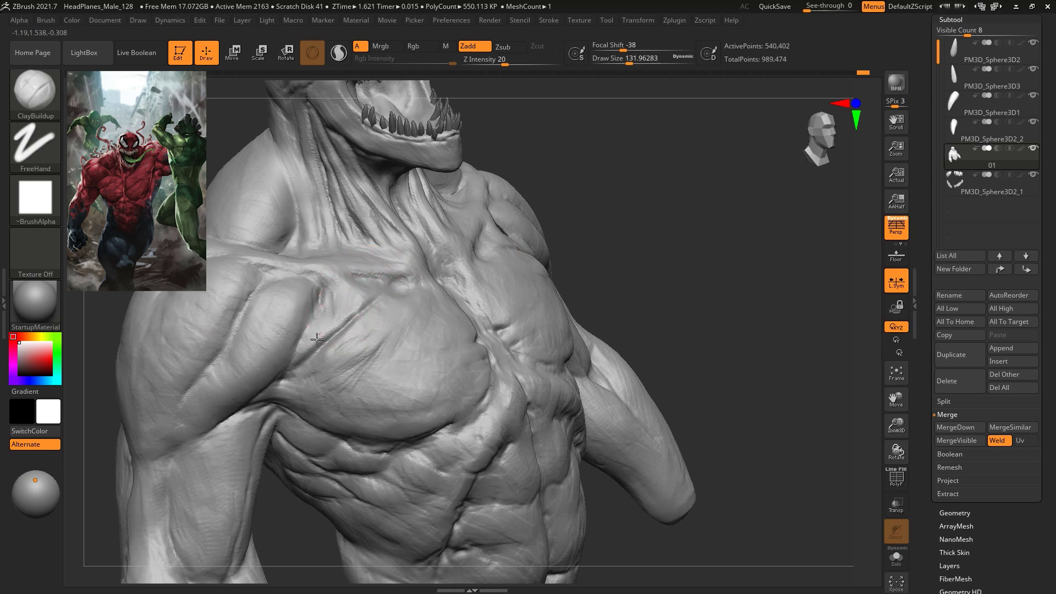
shift+drag(319, 323, 305, 296)
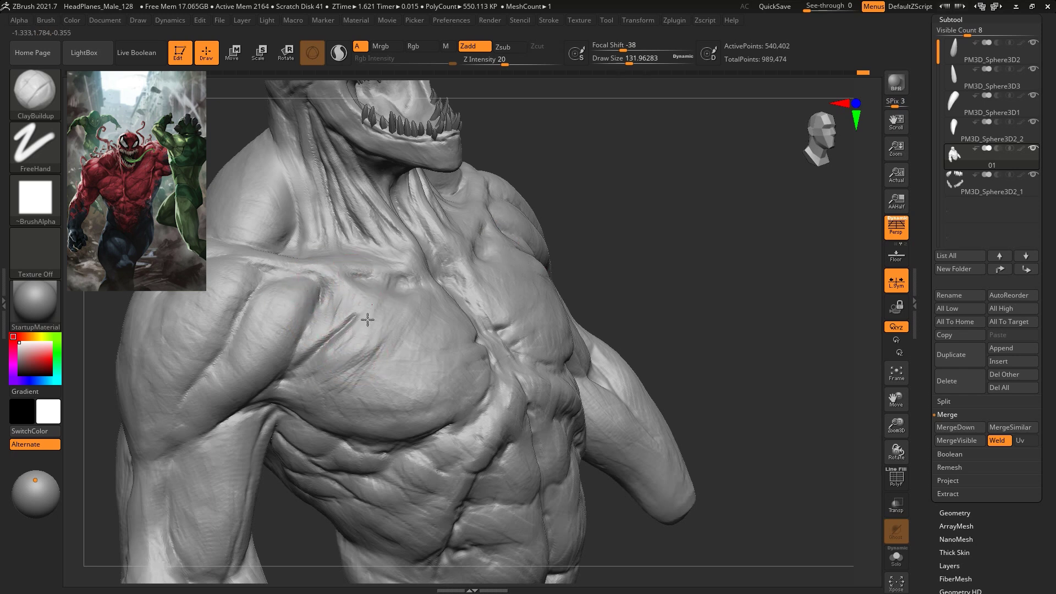
mouse_move(396, 295)
shift+mouse_down()
mouse_move(365, 319)
mouse_move(377, 332)
mouse_move(371, 300)
mouse_move(394, 267)
shift+mouse_up()
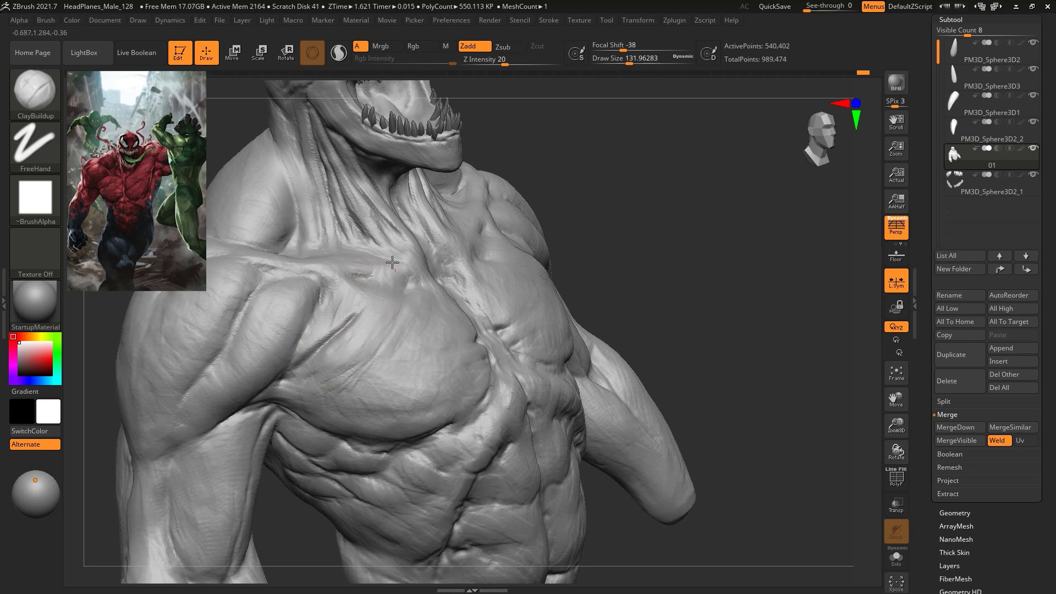
Build up the inner chest beneath the collarbones and refine the pectorals toward the armpits with ClayBuildup
drag(682, 178, 675, 154)
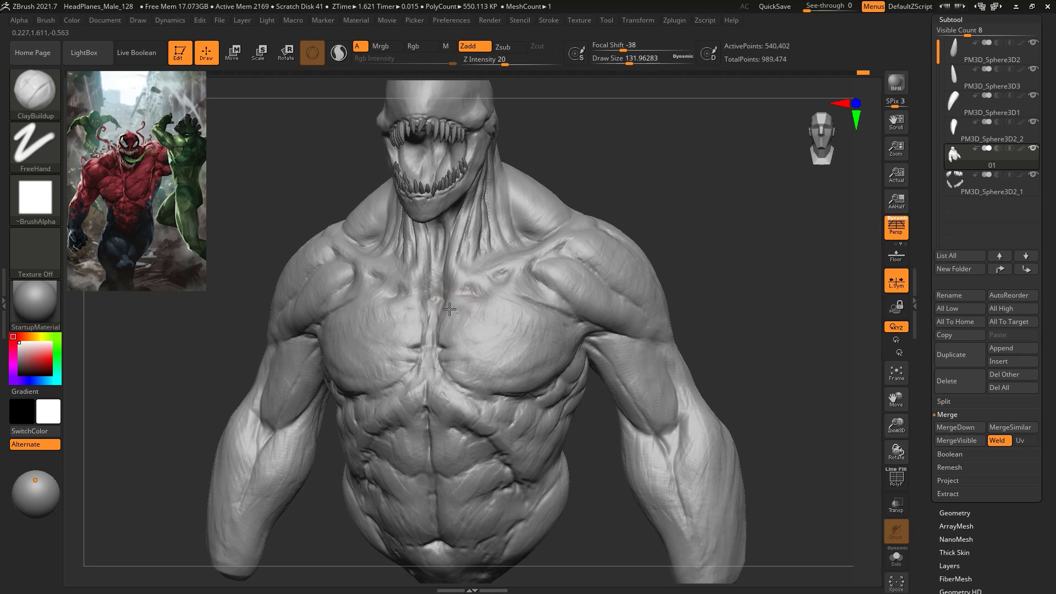
mouse_move(590, 309)
right_down()
mouse_move(688, 213)
mouse_move(548, 299)
mouse_move(708, 228)
mouse_move(700, 273)
right_up()
mouse_move(509, 324)
right_down()
mouse_move(707, 264)
mouse_move(603, 331)
right_up()
mouse_move(733, 287)
right_down()
mouse_move(745, 262)
mouse_move(605, 324)
right_up()
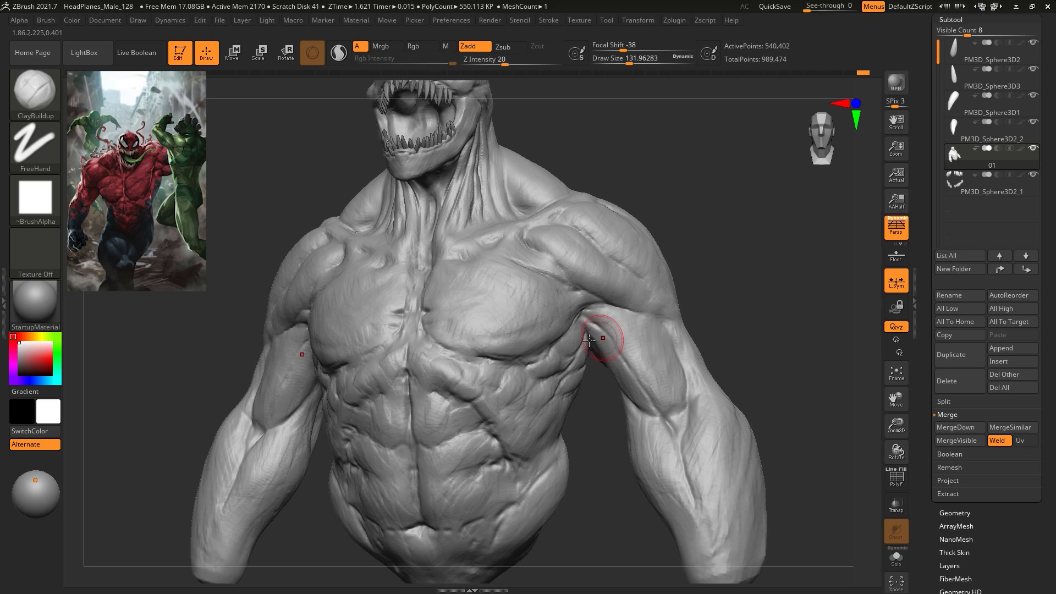
mouse_move(631, 375)
right_down()
mouse_move(726, 297)
mouse_move(708, 363)
mouse_move(726, 302)
mouse_move(694, 308)
mouse_move(671, 189)
mouse_move(596, 170)
right_up()
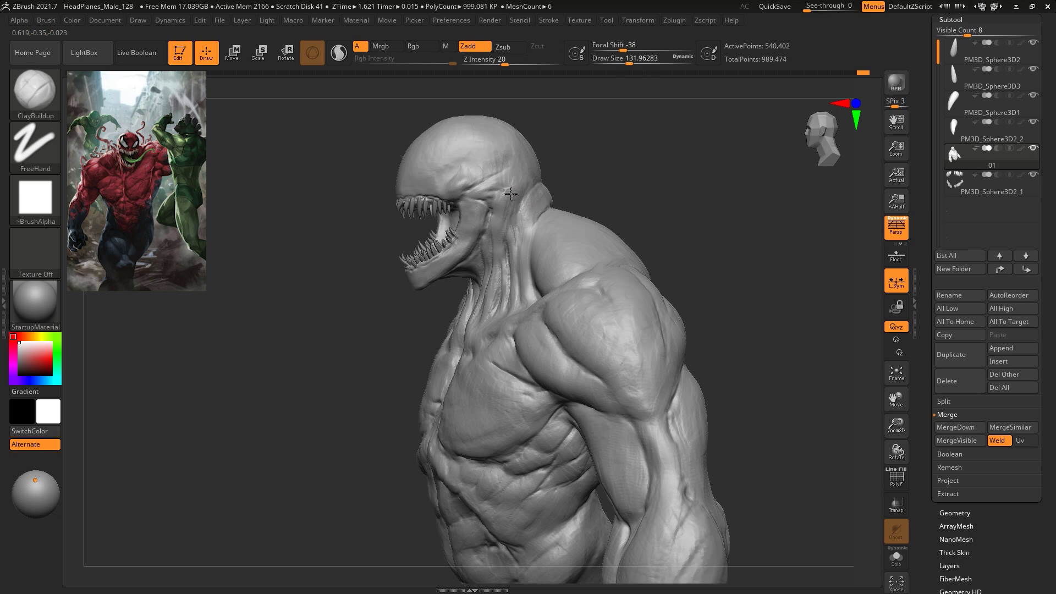
Build up the sides of the neck behind the jaw with ClayBuildup at a draw size of about 158
mouse_move(618, 197)
mouse_down()
mouse_move(513, 181)
mouse_move(504, 222)
mouse_up()
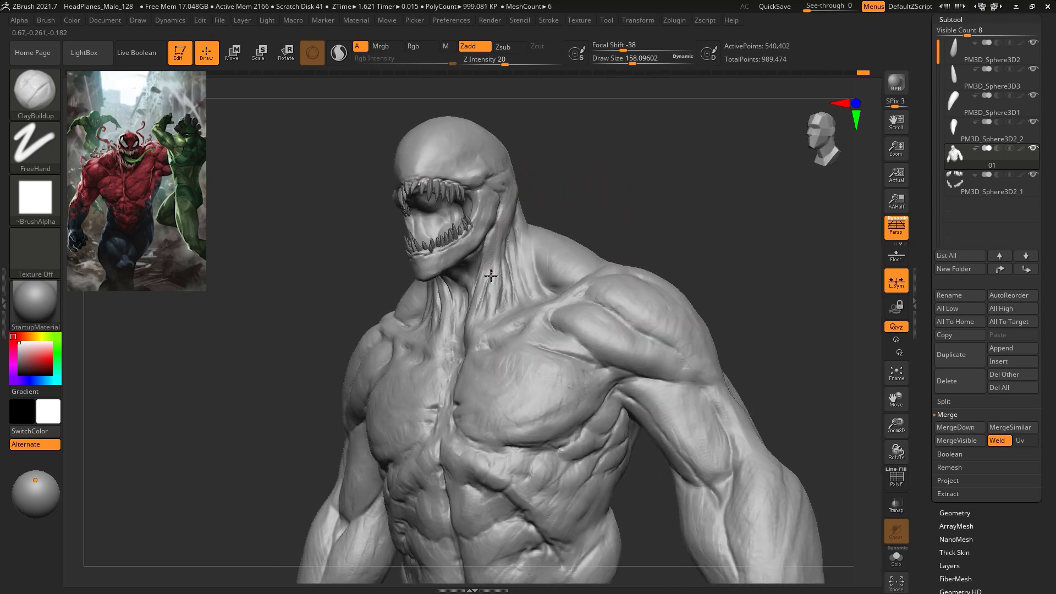
drag(590, 202, 694, 187)
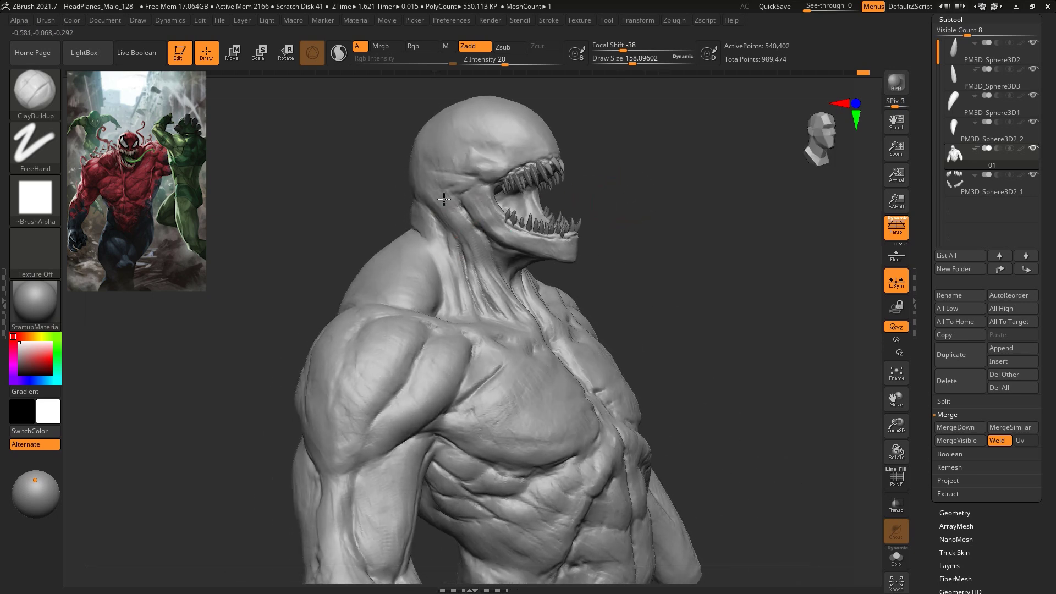
drag(627, 181, 402, 220)
drag(622, 231, 732, 231)
Add clay strokes across the nape and blend the back of the neck into the trapezius muscles
drag(363, 203, 364, 218)
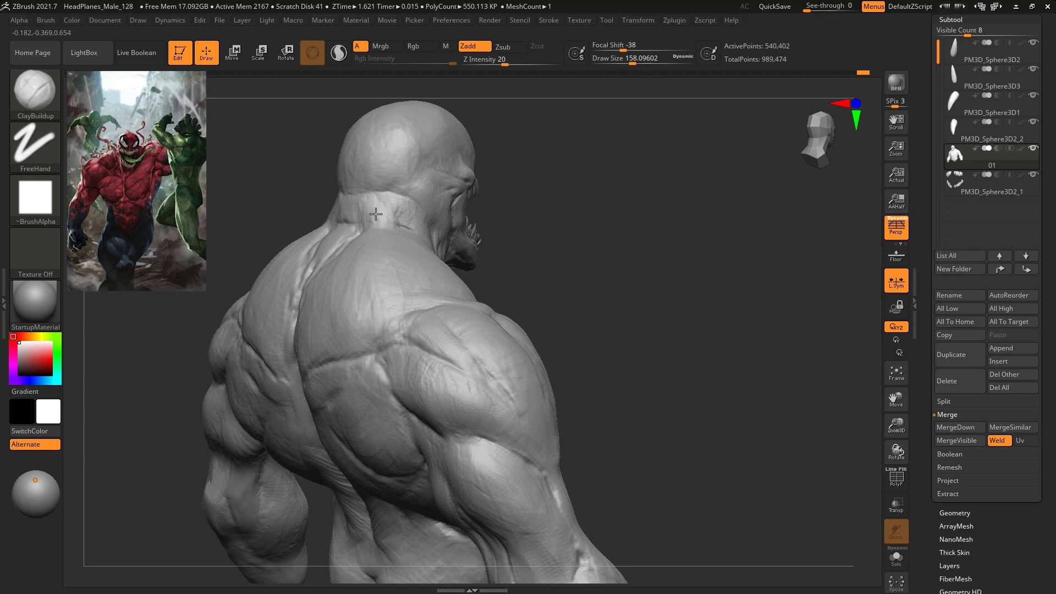
mouse_move(518, 216)
mouse_down()
mouse_move(547, 235)
mouse_move(323, 243)
mouse_up()
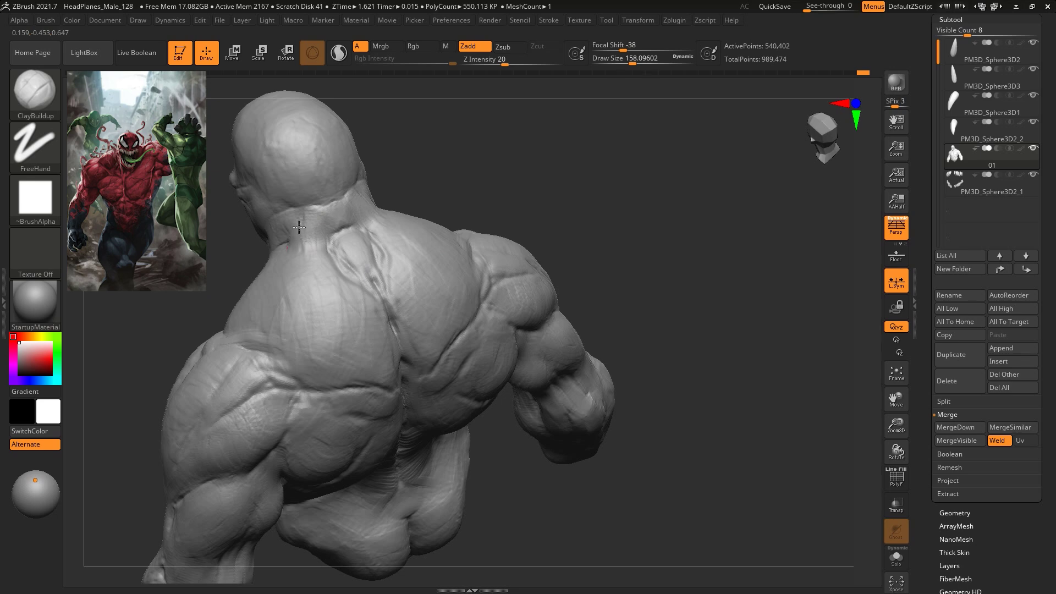
mouse_move(301, 258)
mouse_down()
mouse_move(490, 170)
mouse_move(524, 229)
mouse_move(588, 238)
mouse_move(507, 250)
mouse_up()
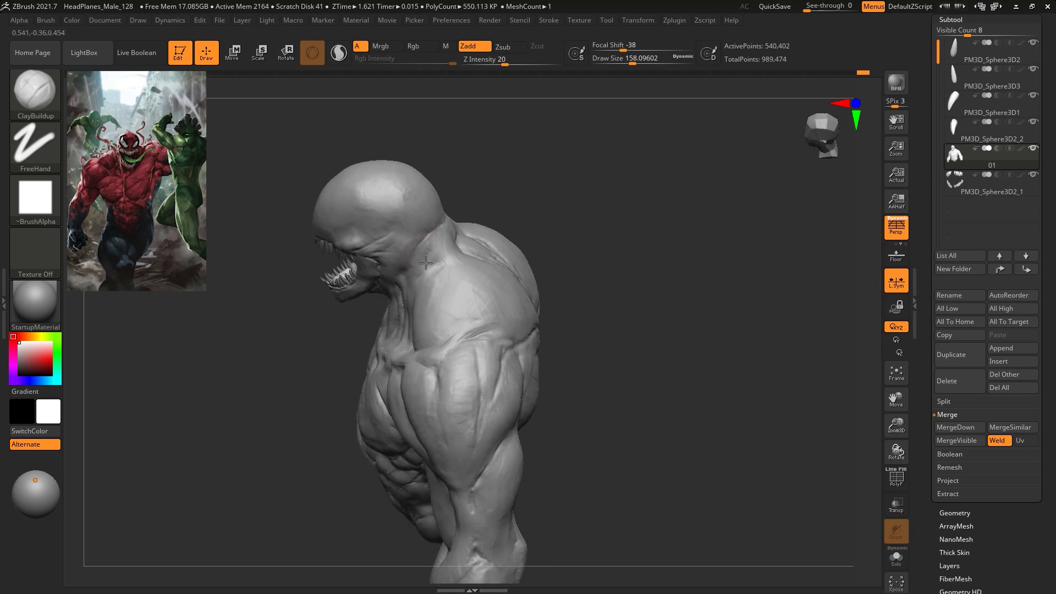
drag(519, 188, 517, 281)
mouse_move(478, 239)
mouse_down()
mouse_move(462, 238)
mouse_move(480, 259)
mouse_move(466, 240)
mouse_up()
Build up the side of the upper body with broad ClayBuildup strokes at a draw size of about 274
mouse_move(670, 318)
mouse_down()
mouse_move(705, 330)
mouse_move(677, 316)
mouse_move(692, 277)
mouse_up()
key(space)
drag(688, 255, 701, 255)
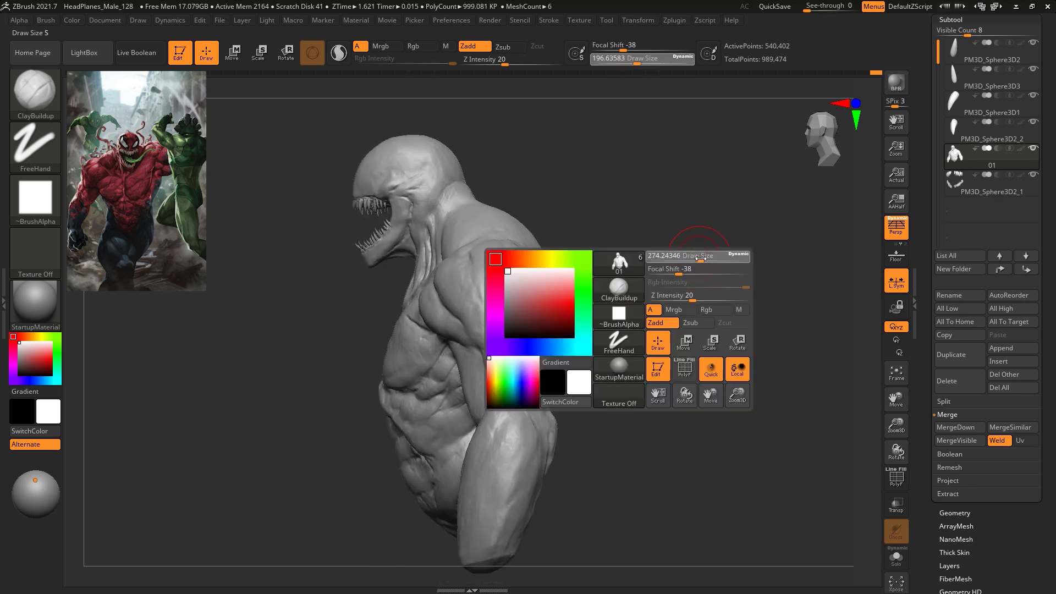
drag(701, 297, 694, 337)
mouse_move(618, 321)
mouse_down()
mouse_move(629, 247)
mouse_move(653, 217)
mouse_move(684, 231)
mouse_up()
Reshape the upper chest and shoulder contours from the side and front with the Move brush
key(b)
key(m)
key(v)
mouse_move(643, 197)
shift+mouse_down()
mouse_move(665, 182)
mouse_move(629, 195)
shift+mouse_up()
key(space)
mouse_move(412, 309)
mouse_down()
mouse_move(458, 306)
mouse_move(471, 293)
mouse_up()
mouse_move(683, 182)
mouse_down()
mouse_move(649, 184)
mouse_move(538, 245)
mouse_up()
key(space)
drag(650, 177, 610, 182)
drag(445, 312, 439, 325)
mouse_move(663, 197)
mouse_down()
mouse_move(698, 203)
mouse_move(695, 220)
mouse_move(639, 207)
mouse_move(682, 231)
mouse_move(592, 246)
mouse_move(590, 218)
mouse_move(653, 175)
mouse_move(649, 199)
mouse_up()
Pull the form at the base of the neck slightly inward with the Move brush at a draw size of about 318
key(space)
key(space)
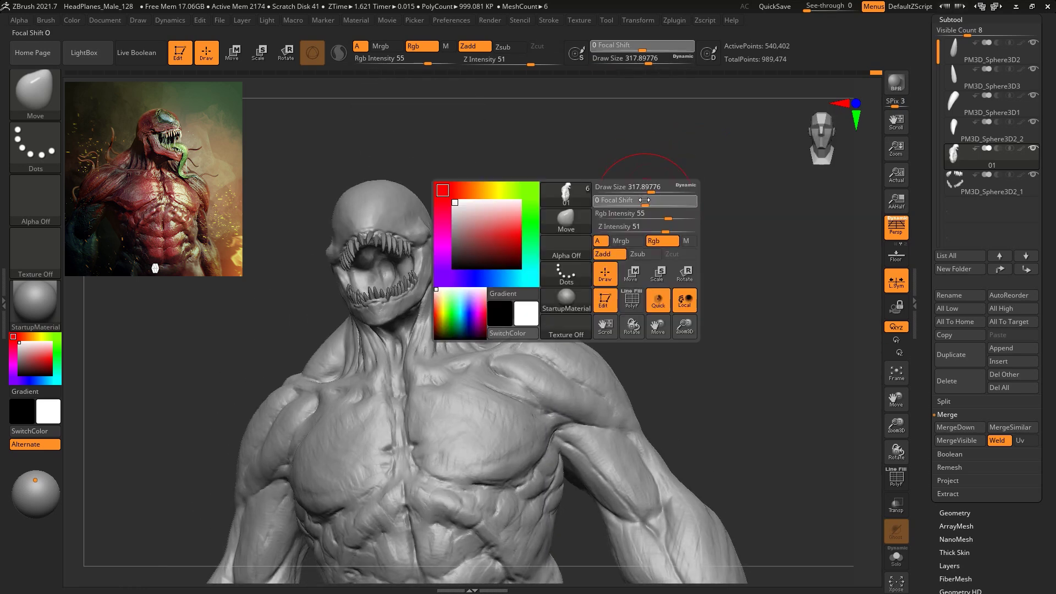
key(space)
key(space)
drag(431, 329, 424, 329)
mouse_move(490, 248)
shift+mouse_down()
mouse_move(602, 227)
mouse_move(592, 250)
mouse_move(569, 223)
shift+mouse_up()
drag(569, 223, 618, 220)
Switch to ClayBuildup at a draw size of about 149 and undo the last trial strokes on the upper chest
alt+drag(708, 347, 669, 281)
alt+drag(668, 280, 710, 407)
drag(721, 293, 712, 248)
key(b)
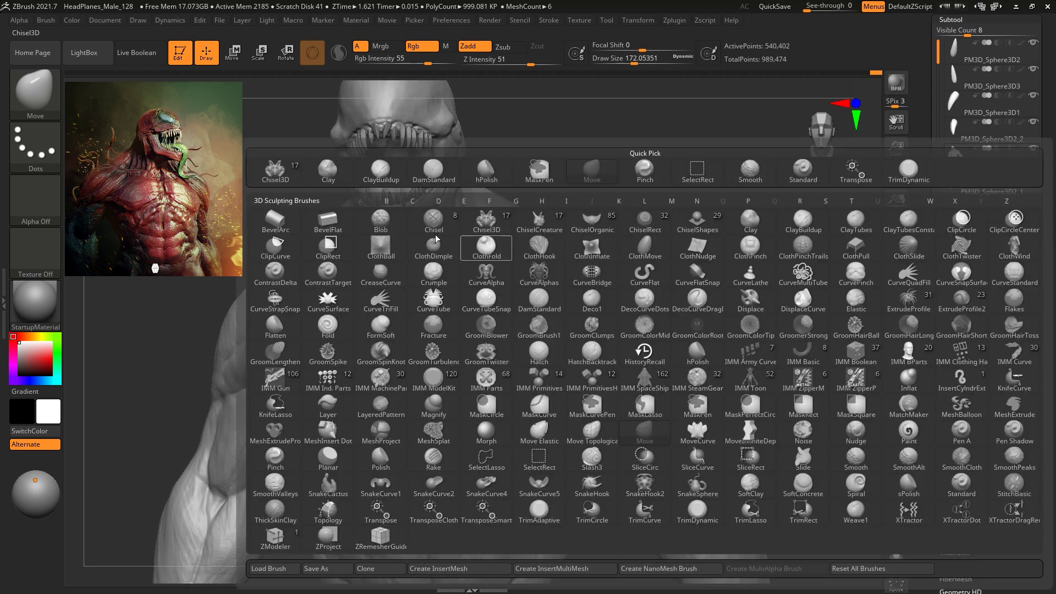
click(380, 181)
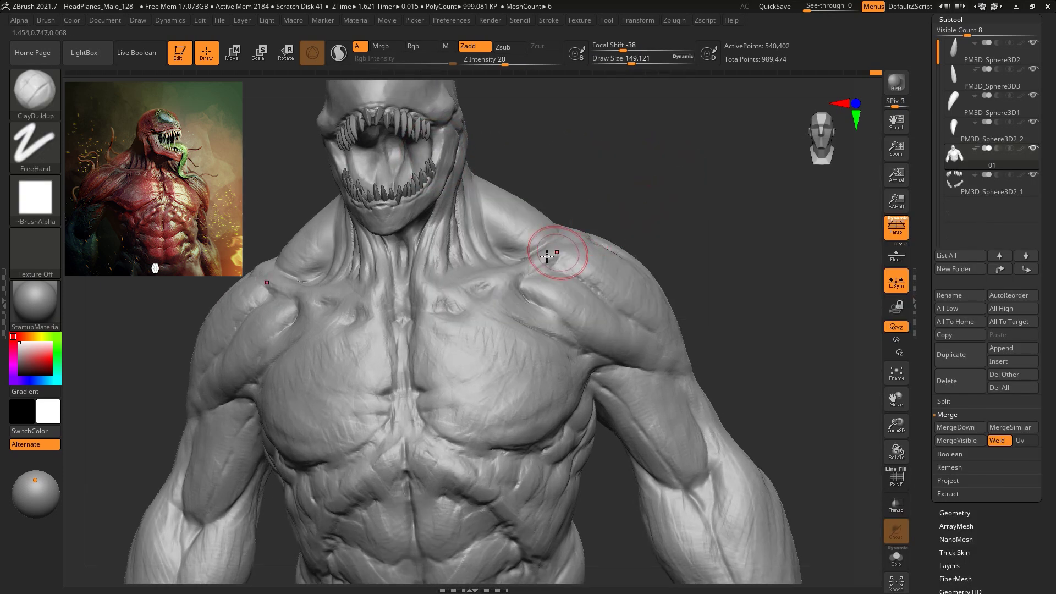
mouse_move(430, 330)
mouse_down()
mouse_move(433, 351)
mouse_move(448, 349)
mouse_move(428, 330)
mouse_up()
key(ctrl+z)
key(ctrl+z)
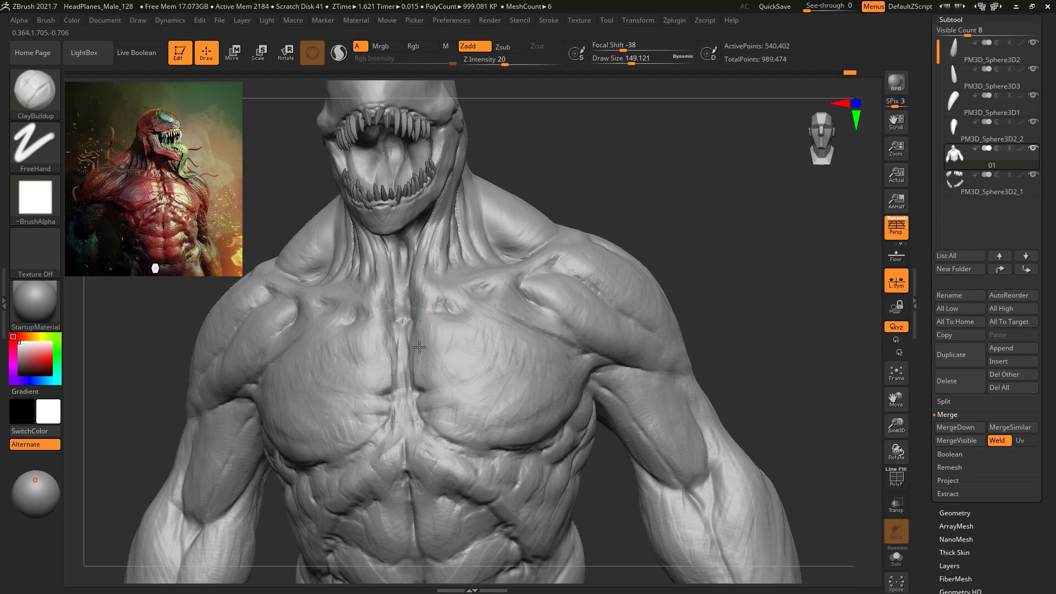
Refine the pectorals and their lower edges with ClayBuildup at draw sizes of about 90 and 163
alt+drag(705, 217, 705, 175)
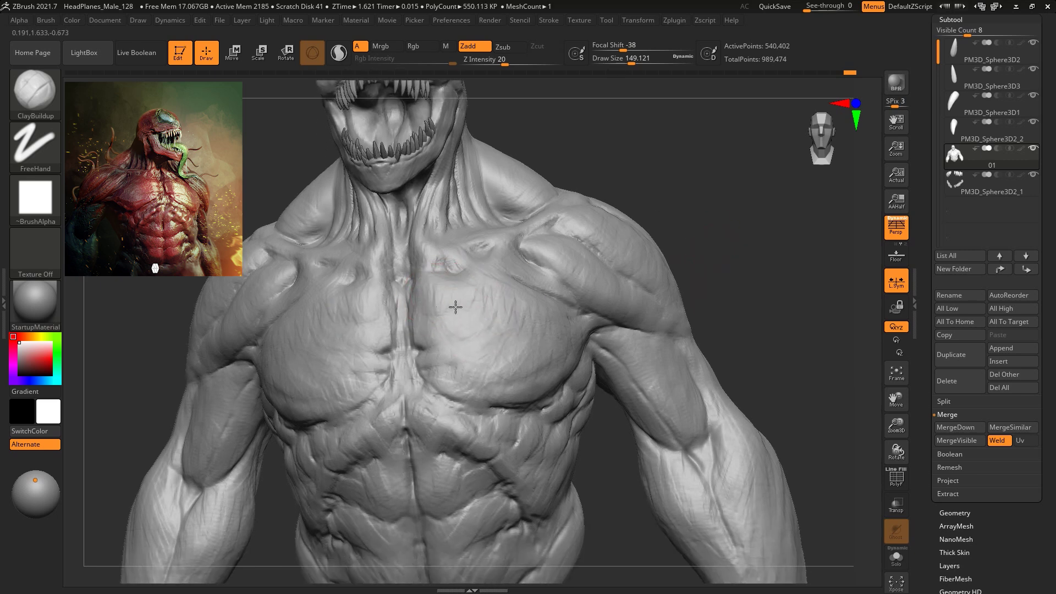
right_drag(694, 285, 694, 207)
key(space)
drag(731, 178, 722, 177)
right_drag(680, 175, 650, 189)
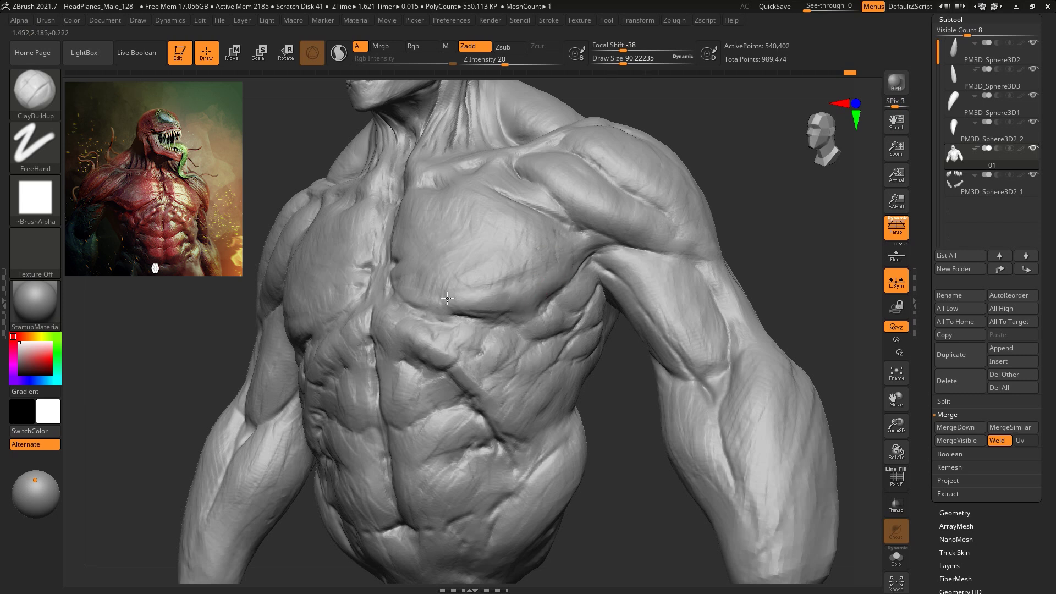
key(])
drag(745, 186, 798, 187)
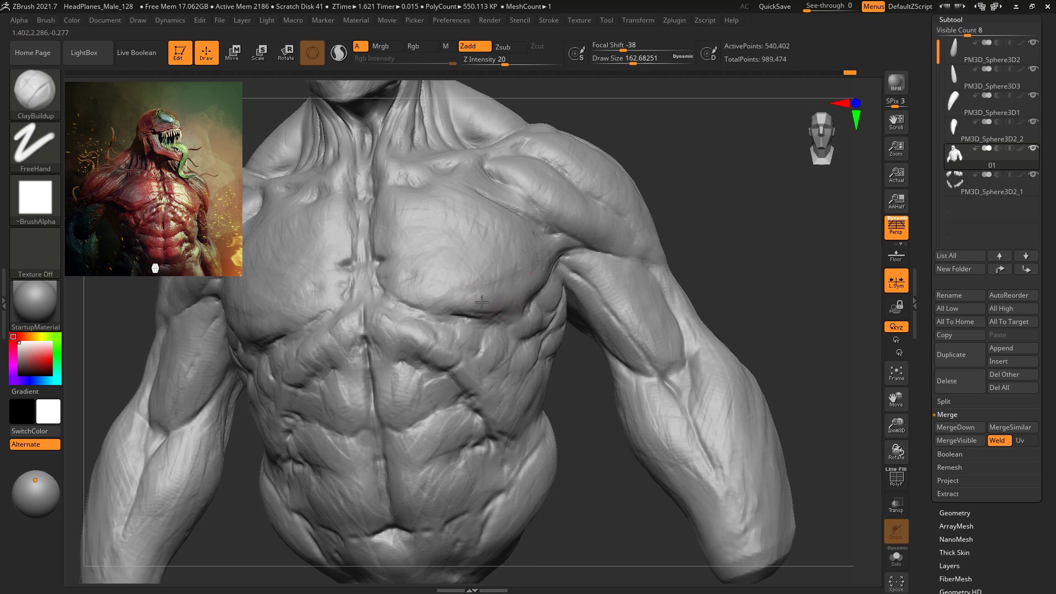
Adjust the side profile of the pectorals with the Move brush at a draw size of about 280
mouse_move(738, 196)
right_down()
mouse_move(724, 269)
mouse_move(691, 210)
mouse_move(716, 210)
mouse_move(686, 213)
mouse_move(705, 210)
mouse_move(703, 172)
mouse_move(713, 229)
right_up()
key(b)
key(m)
key(v)
key(space)
drag(714, 228, 728, 228)
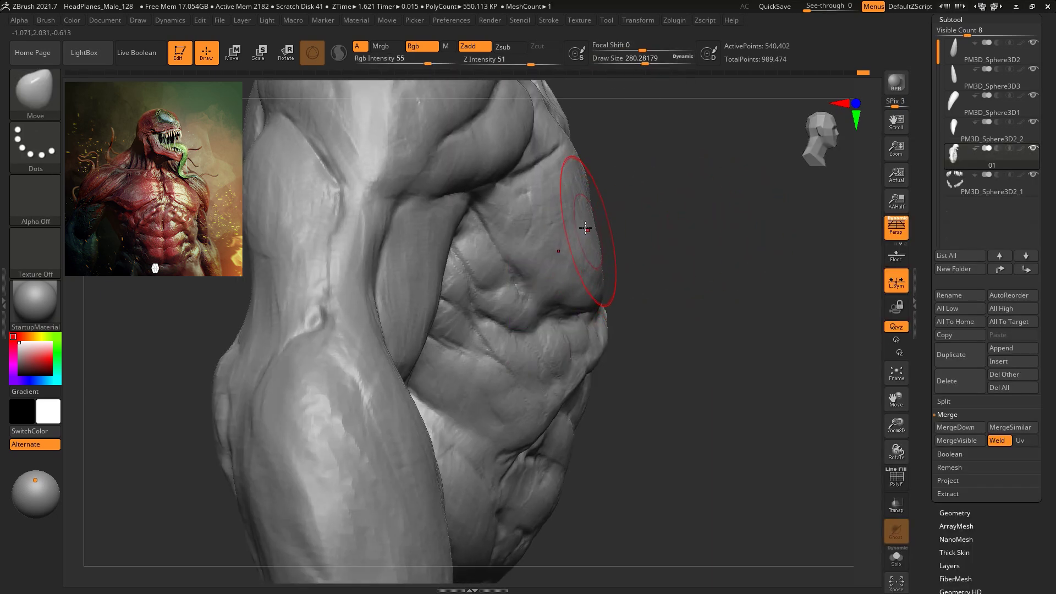
mouse_move(771, 226)
mouse_down()
mouse_move(638, 237)
mouse_move(627, 247)
mouse_up()
key(f)
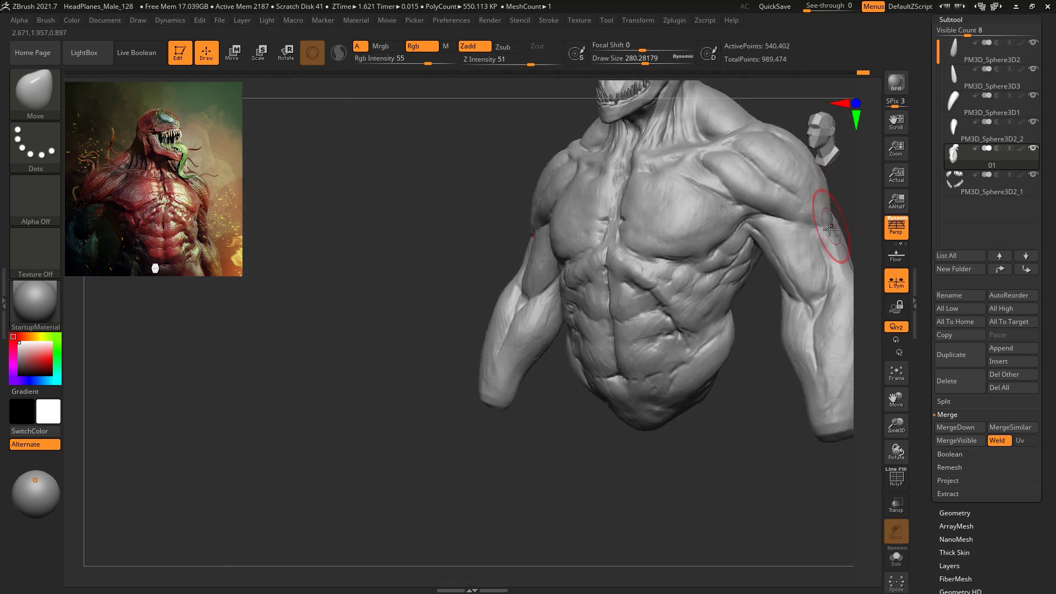
right_drag(724, 464, 775, 275)
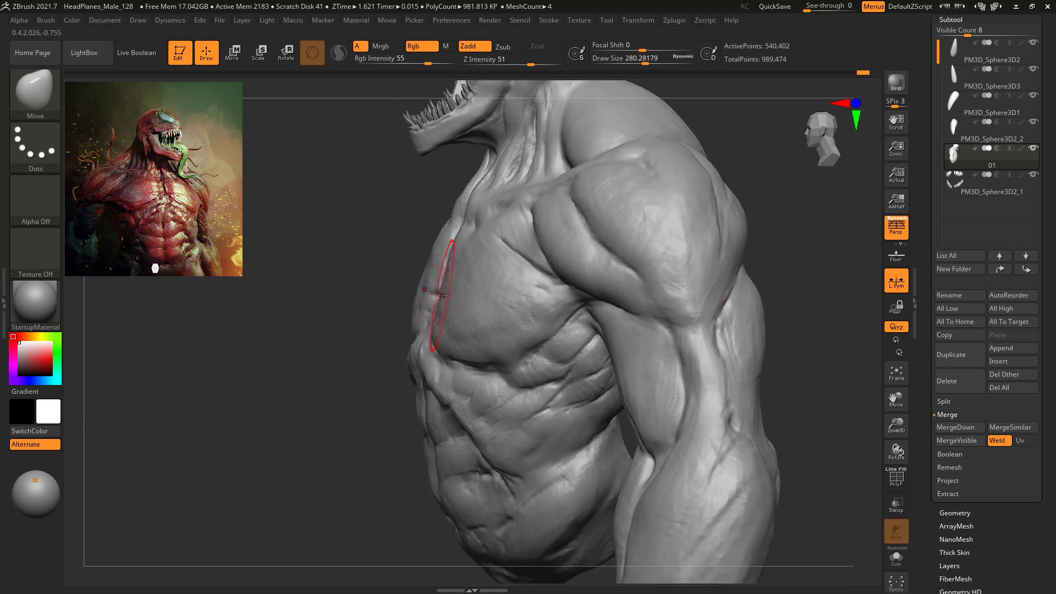
mouse_move(451, 248)
right_down()
mouse_move(702, 232)
mouse_move(728, 261)
mouse_move(708, 217)
right_up()
right_drag(707, 217, 680, 297)
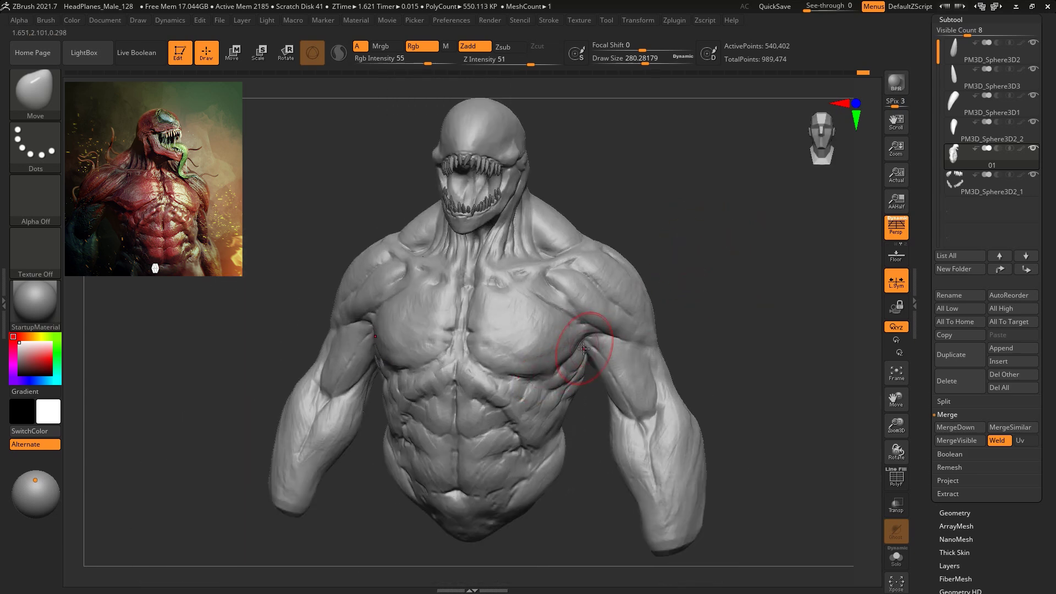
Build up the tongue and the inside of the mouth with ClayBuildup at a draw size of about 90
mouse_move(743, 295)
right_down()
mouse_move(714, 231)
mouse_move(717, 328)
right_up()
key(space)
drag(670, 237, 655, 238)
ctrl+right_drag(631, 155, 665, 165)
mouse_move(683, 106)
alt+right_down()
mouse_move(710, 212)
mouse_move(689, 181)
alt+right_up()
key(space)
drag(647, 161, 657, 164)
key(b)
key(c)
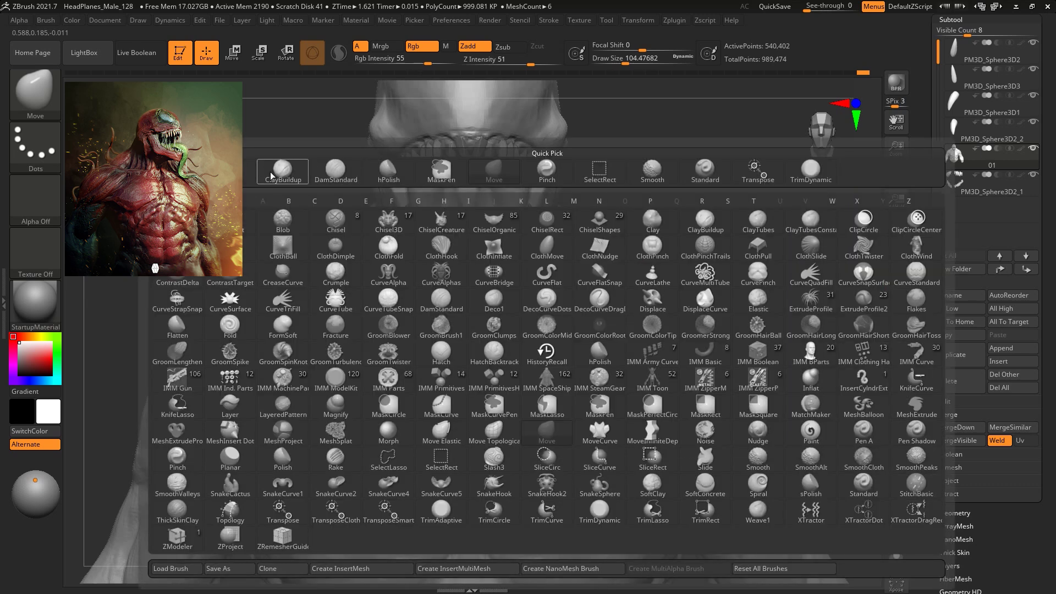
key(b)
key(space)
drag(605, 160, 601, 160)
mouse_move(498, 204)
mouse_down()
mouse_move(511, 188)
mouse_move(505, 212)
mouse_up()
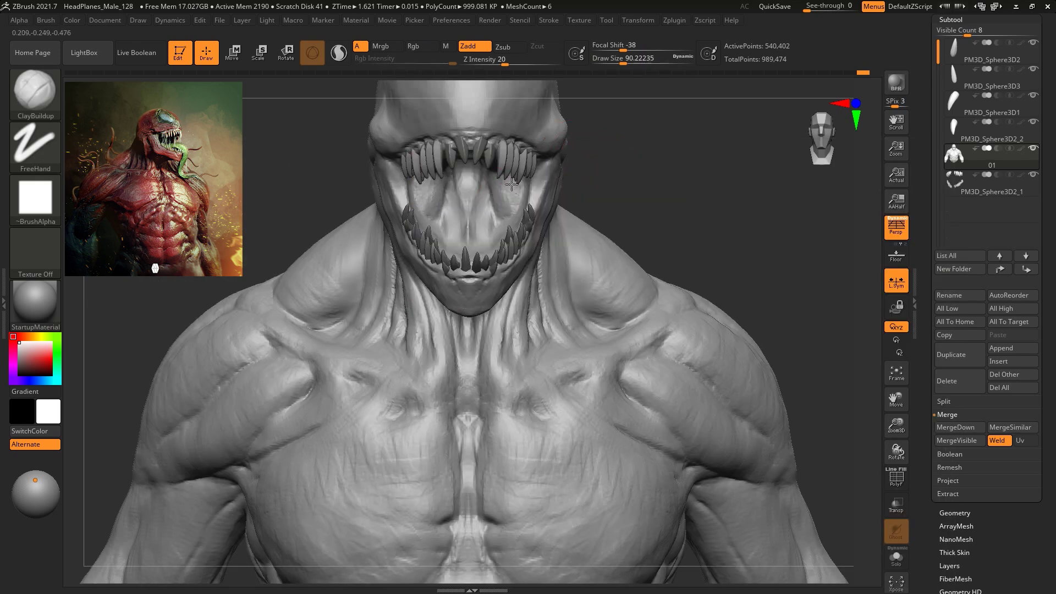
drag(486, 222, 518, 202)
drag(625, 175, 496, 187)
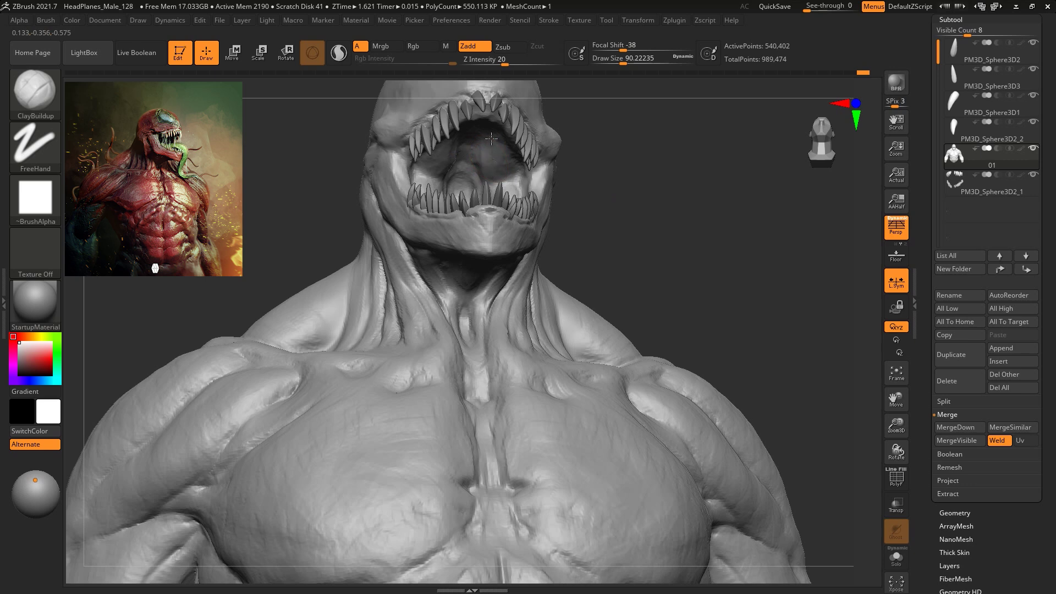
mouse_move(615, 146)
mouse_down()
mouse_move(632, 127)
mouse_move(589, 161)
mouse_up()
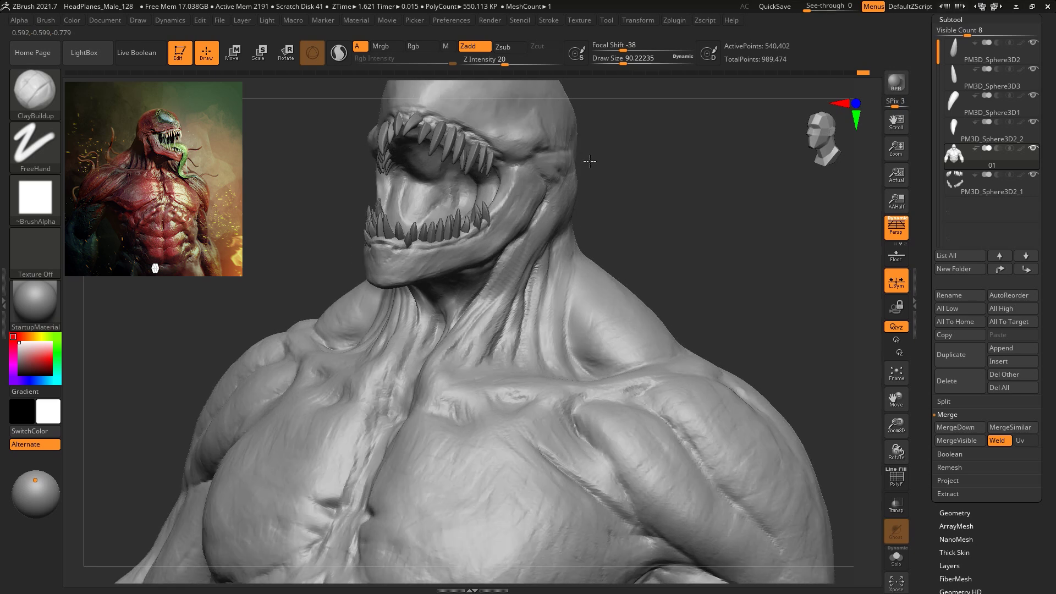
Carve creases inside the mouth around the tongue with DamStandard, reducing the draw size from about 140 to 94
key(b)
key(d)
key(s)
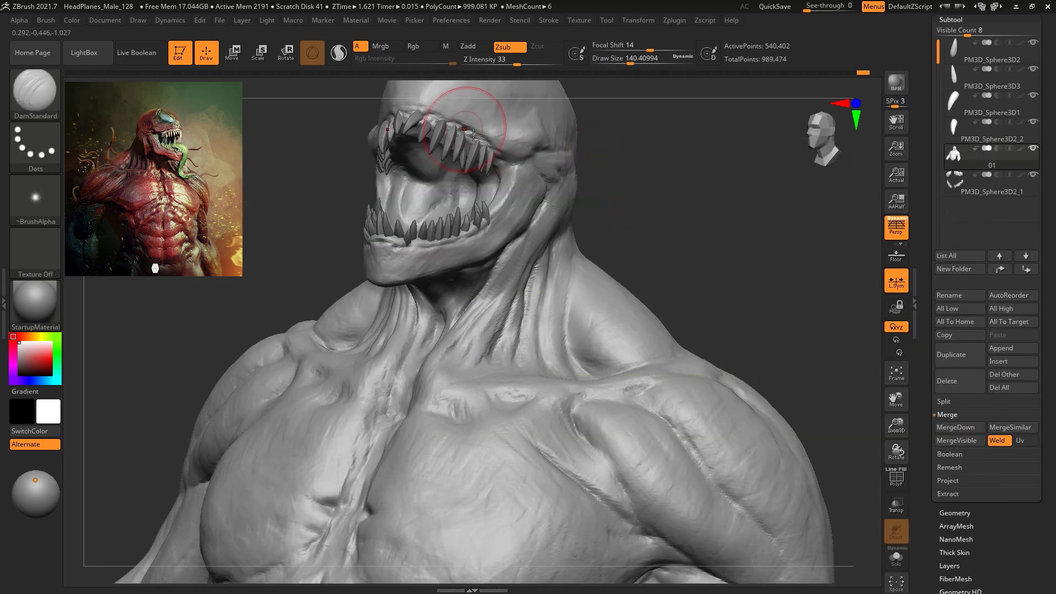
drag(414, 185, 429, 213)
drag(600, 184, 655, 180)
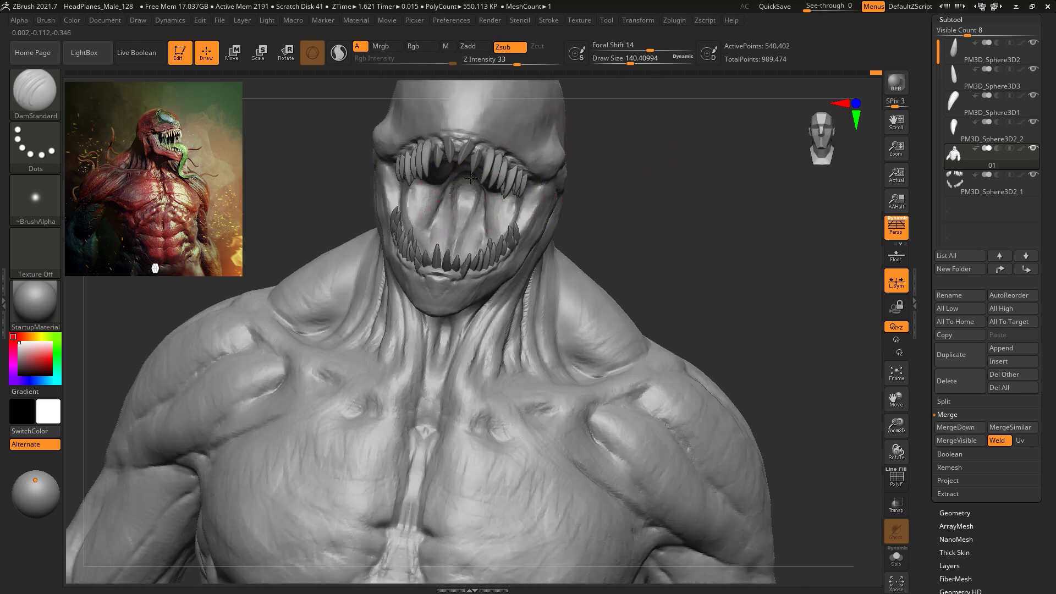
mouse_move(600, 164)
mouse_down()
mouse_move(592, 134)
mouse_move(551, 148)
mouse_move(494, 120)
mouse_up()
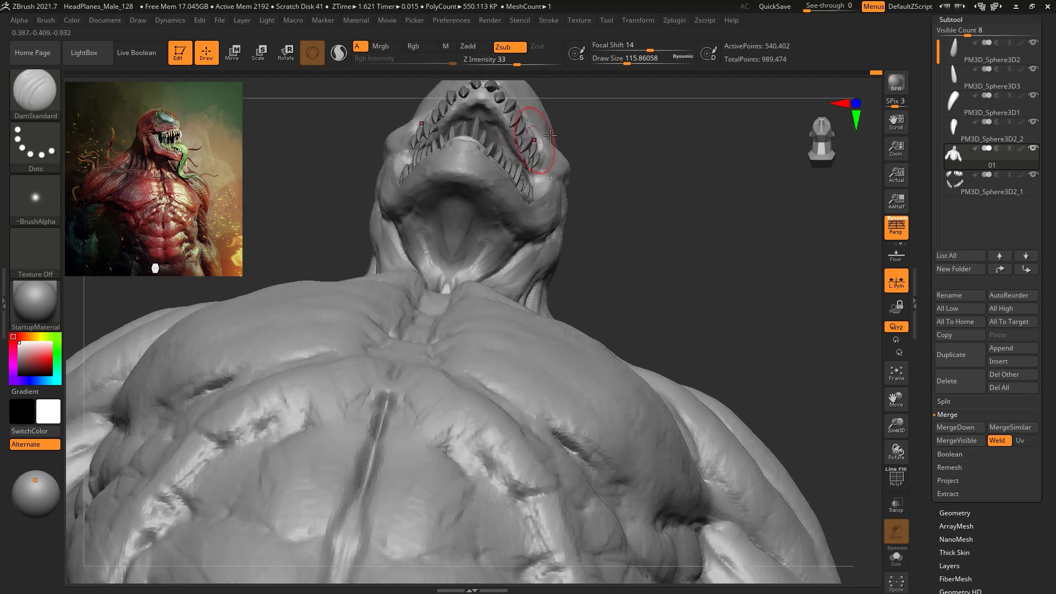
right_drag(535, 140, 589, 141)
key(space)
drag(505, 217, 495, 216)
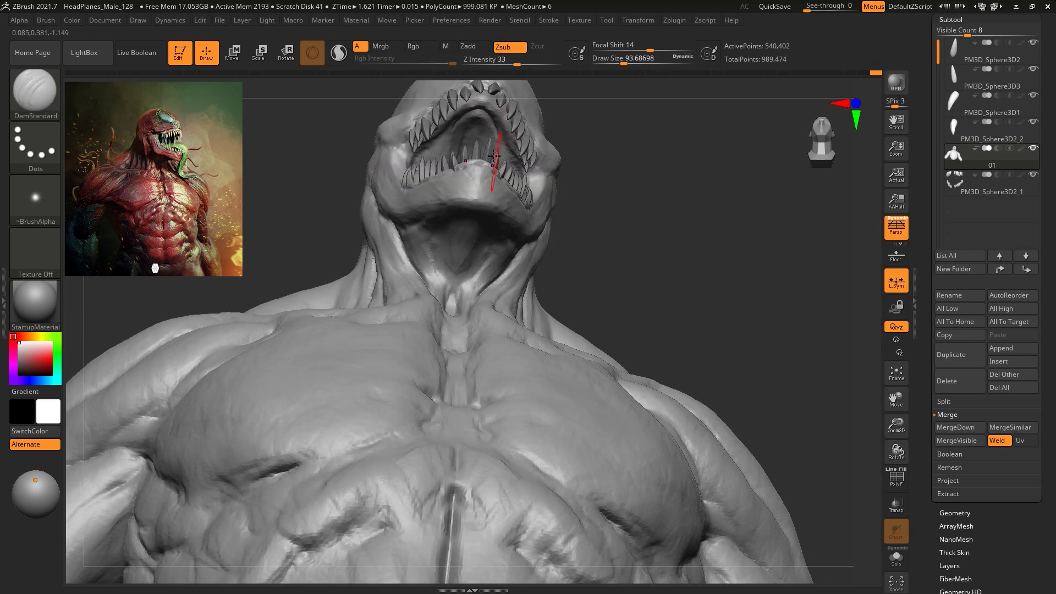
drag(577, 160, 593, 234)
mouse_move(513, 141)
mouse_down()
mouse_move(692, 162)
mouse_move(671, 160)
mouse_move(682, 147)
mouse_move(726, 149)
mouse_move(672, 193)
mouse_up()
Build up the temples and sides of the skull above the brow ridge with ClayBuildup at draw sizes of about 90 and 140
key(b)
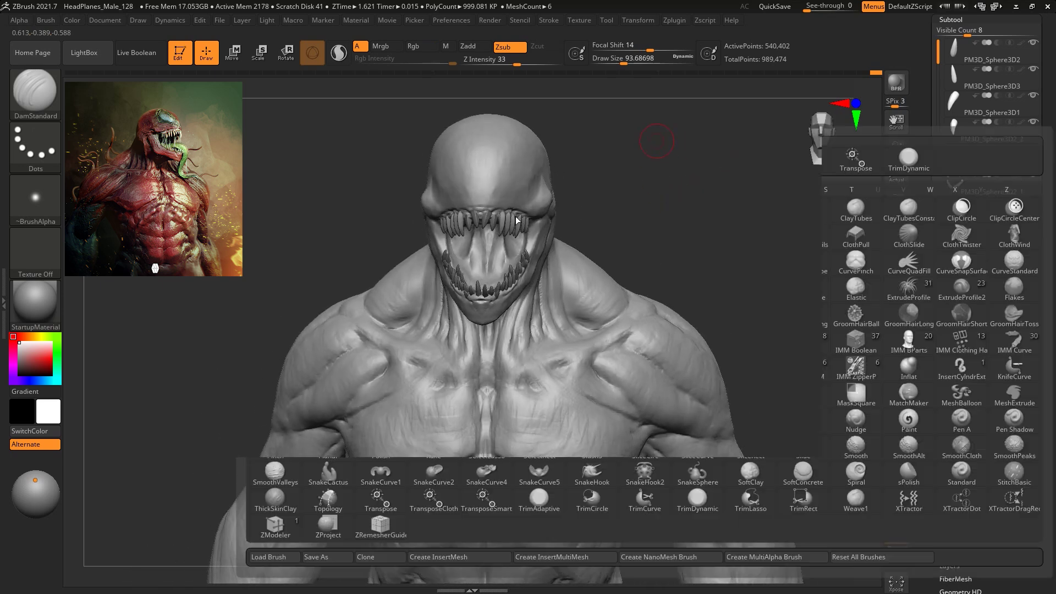
click(750, 211)
key(b)
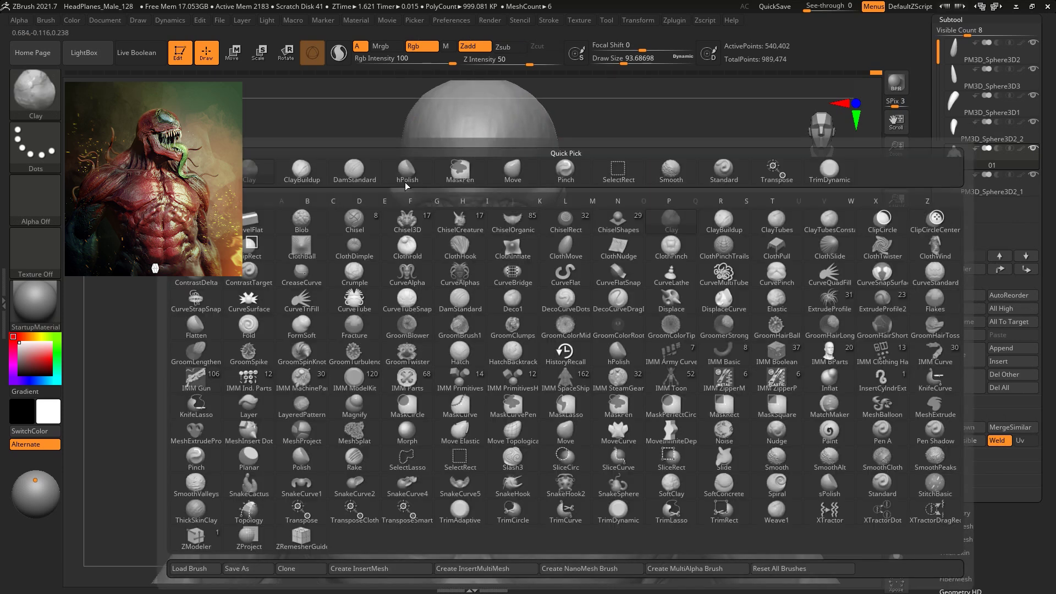
click(303, 171)
key(space)
drag(648, 140, 645, 140)
drag(688, 171, 595, 165)
drag(530, 187, 533, 168)
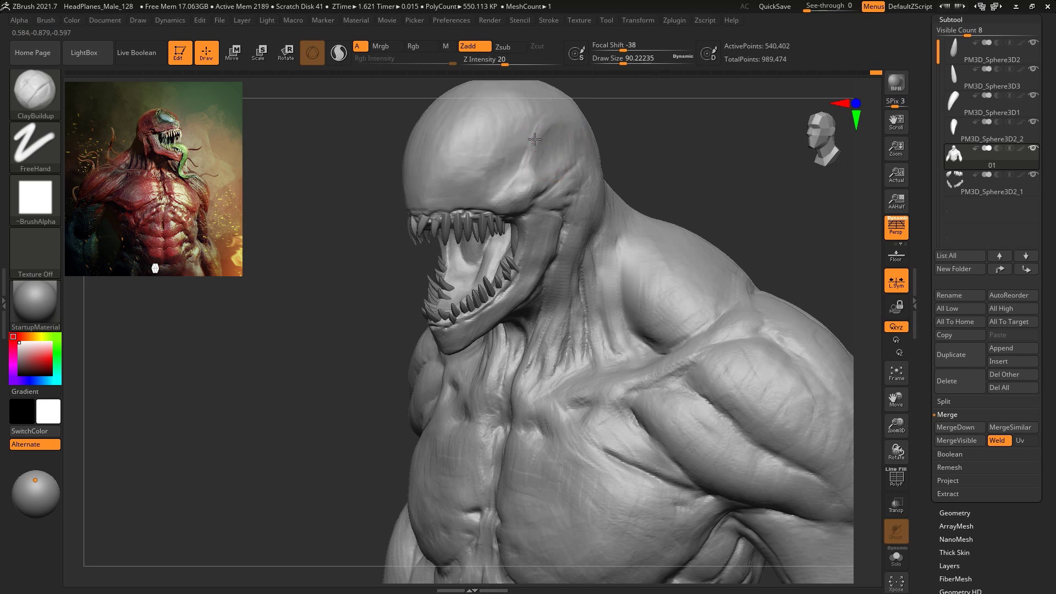
drag(541, 115, 532, 108)
mouse_move(601, 138)
mouse_down()
mouse_move(682, 153)
mouse_move(665, 238)
mouse_move(596, 212)
mouse_up()
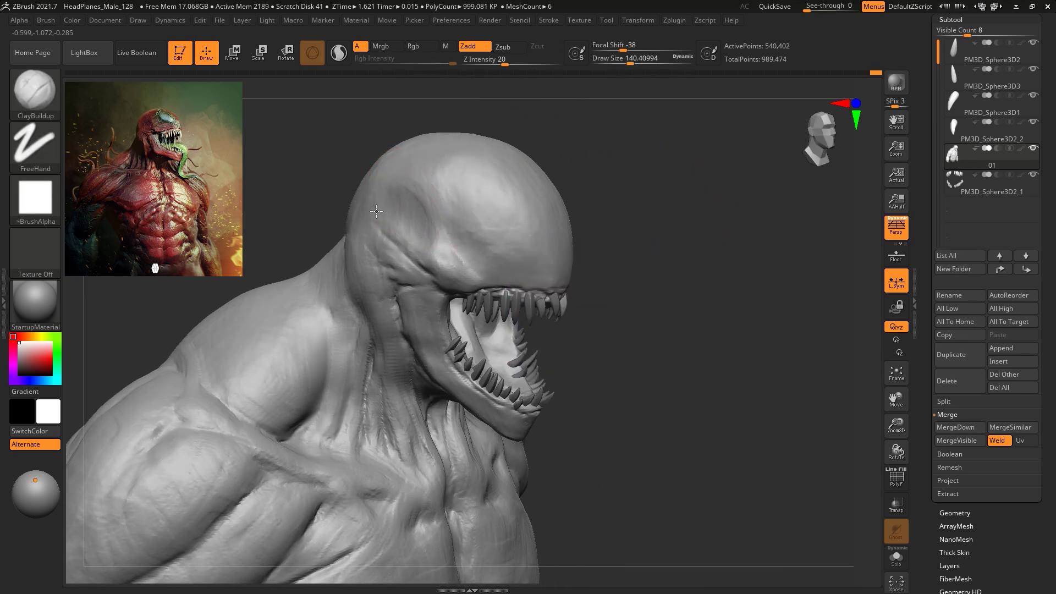
mouse_move(716, 209)
shift+mouse_down()
mouse_move(658, 224)
mouse_move(689, 190)
mouse_move(634, 185)
mouse_move(556, 229)
shift+mouse_up()
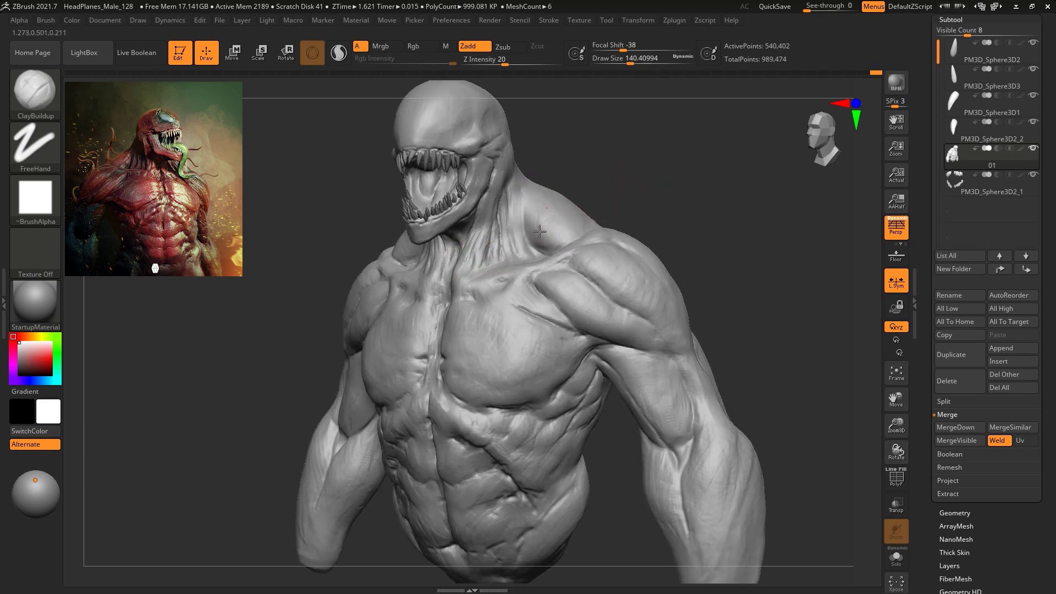
mouse_move(628, 201)
mouse_down()
mouse_move(654, 214)
mouse_move(612, 262)
mouse_up()
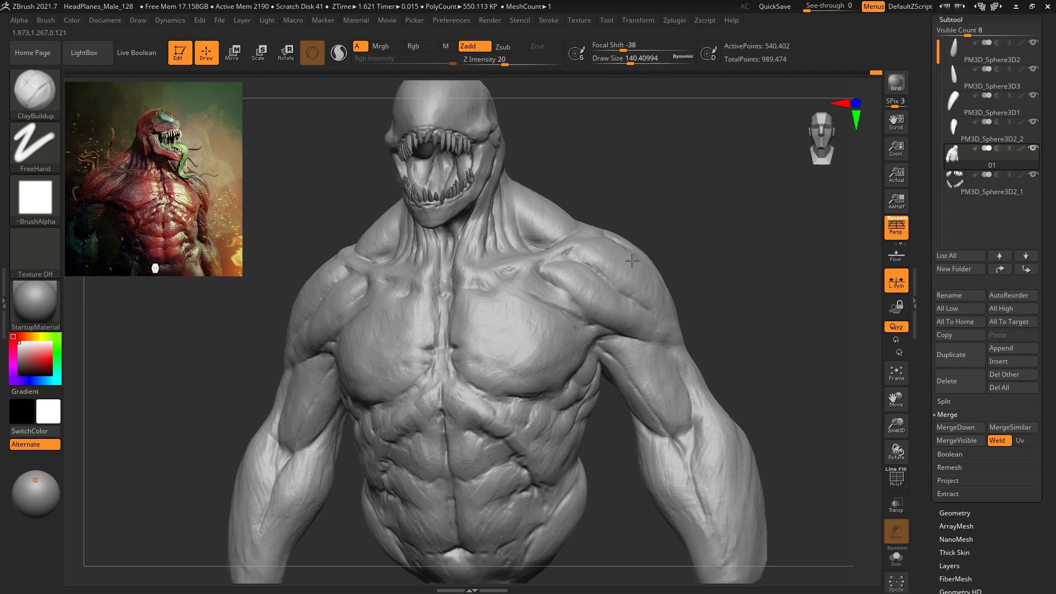
Reshape the deltoids and outer shoulder silhouette with the Move brush at draw sizes of about 268 and 430
drag(713, 256, 619, 212)
key(b)
key(m)
key(v)
key(space)
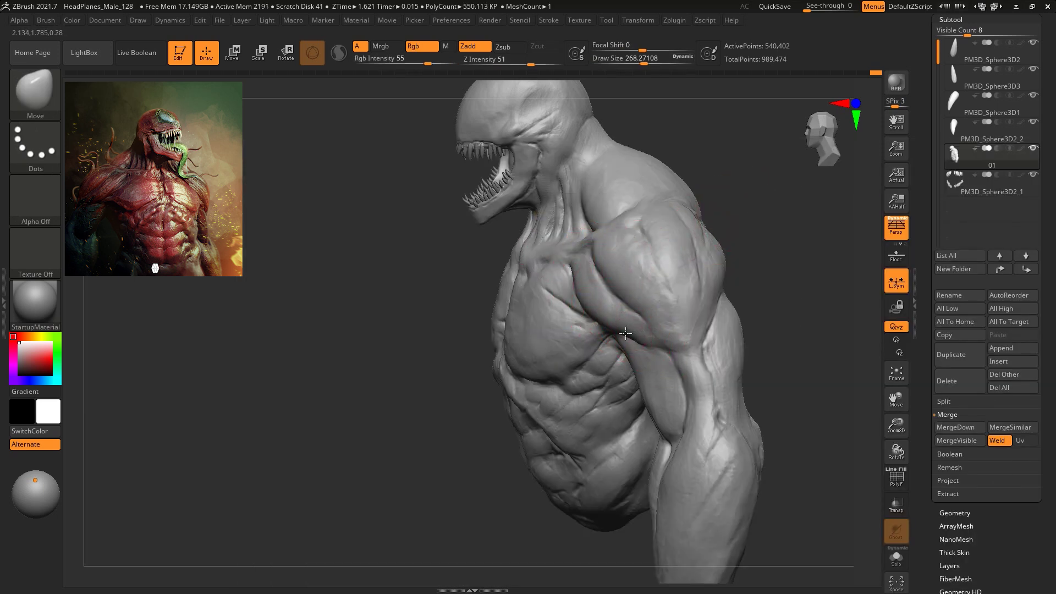
drag(755, 252, 696, 243)
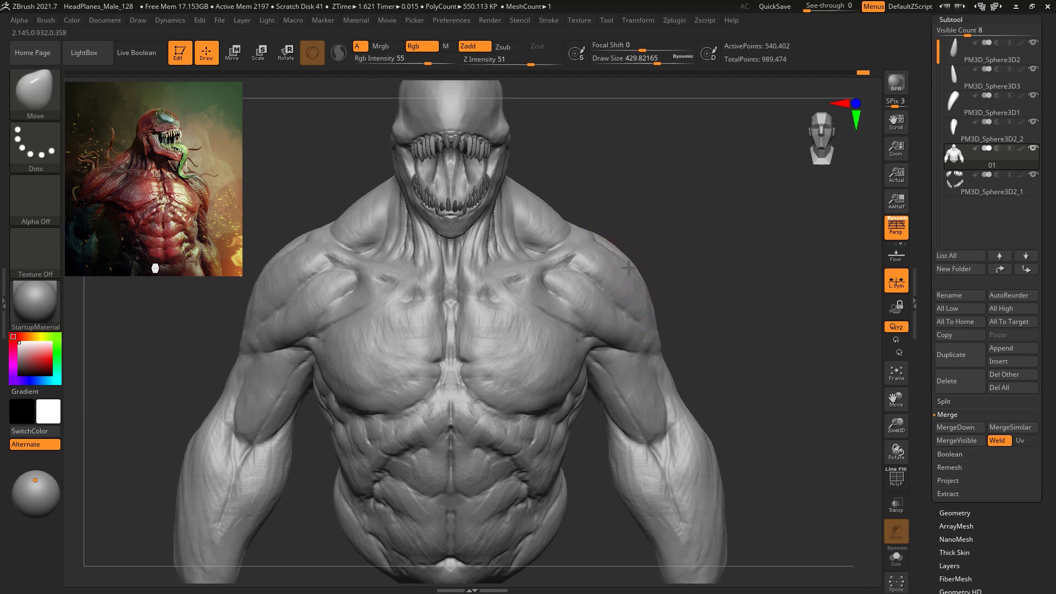
drag(730, 237, 690, 237)
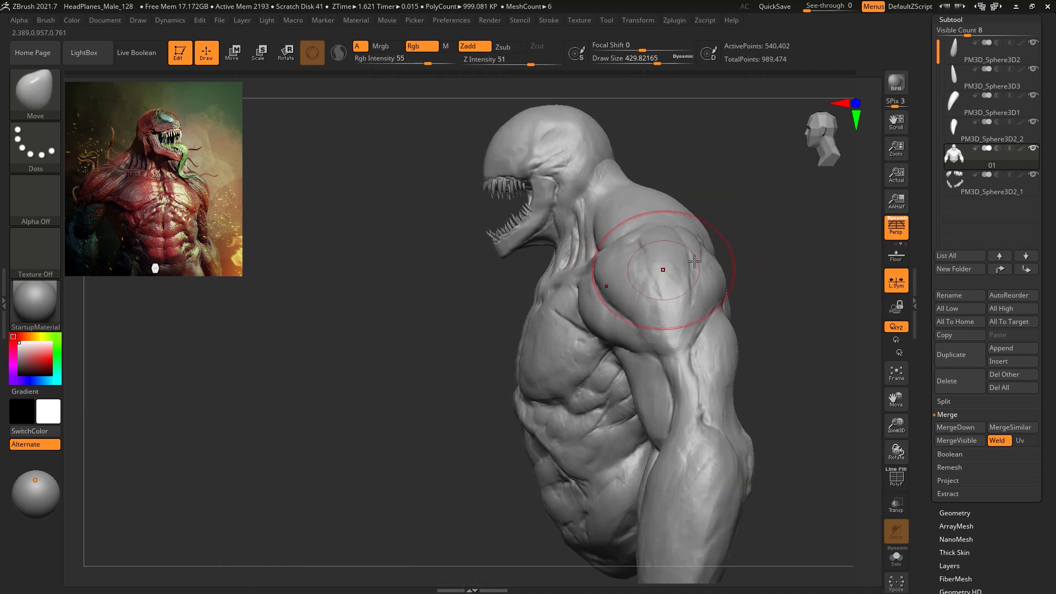
mouse_move(718, 242)
shift+mouse_down()
mouse_move(766, 238)
mouse_move(720, 231)
mouse_move(742, 303)
mouse_move(716, 256)
mouse_move(754, 292)
mouse_move(702, 217)
mouse_move(675, 215)
mouse_move(701, 227)
shift+mouse_up()
key(space)
key(space)
Carve the creases between the deltoid, armpit and upper arm with DamStandard at a draw size of about 145
key(b)
key(d)
key(s)
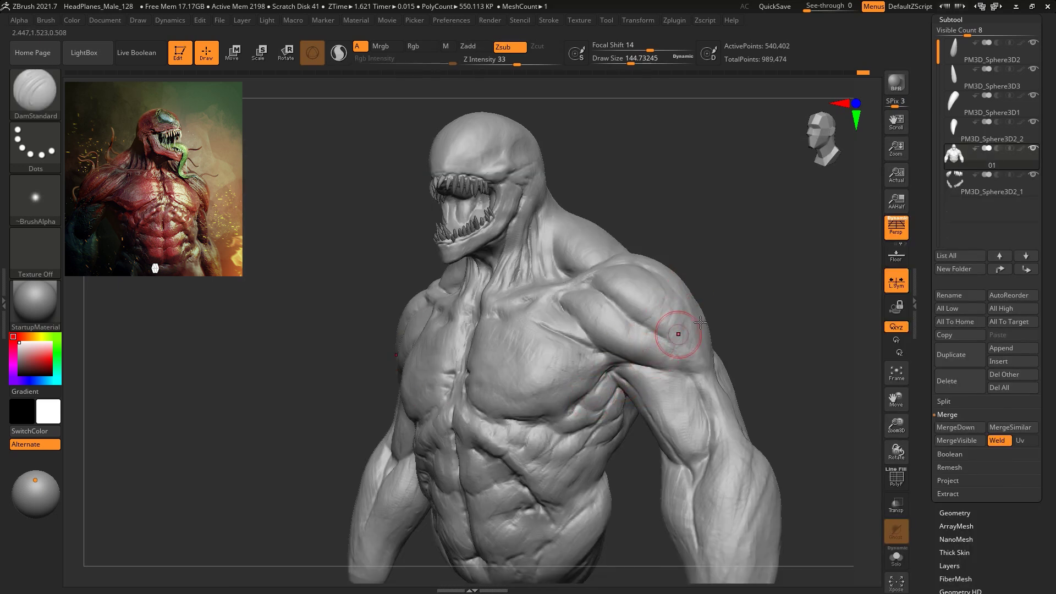
right_drag(679, 332, 691, 288)
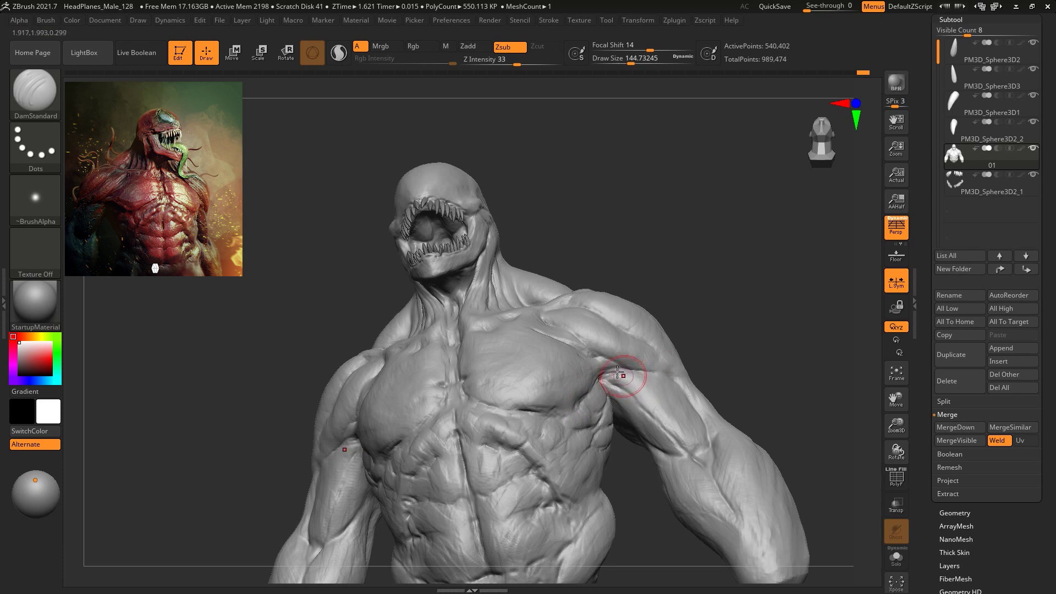
Build up the biceps and inner upper arm with ClayBuildup at draw sizes of about 140 and 197
mouse_move(752, 312)
mouse_down()
mouse_move(701, 198)
mouse_move(697, 152)
mouse_move(719, 155)
mouse_move(682, 151)
mouse_up()
key(b)
key(c)
key(b)
key(space)
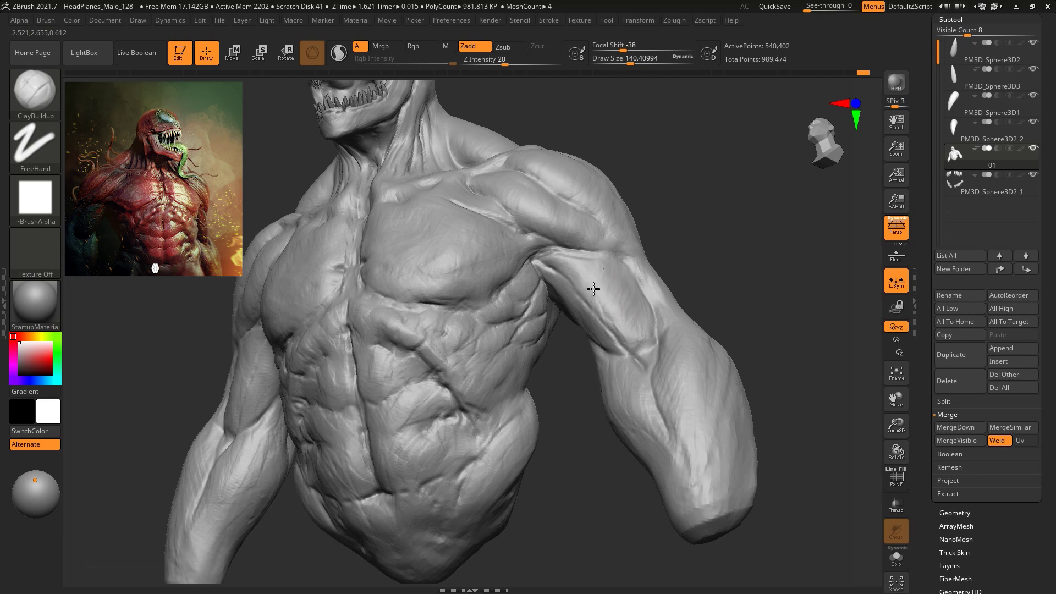
key(space)
drag(640, 320, 647, 320)
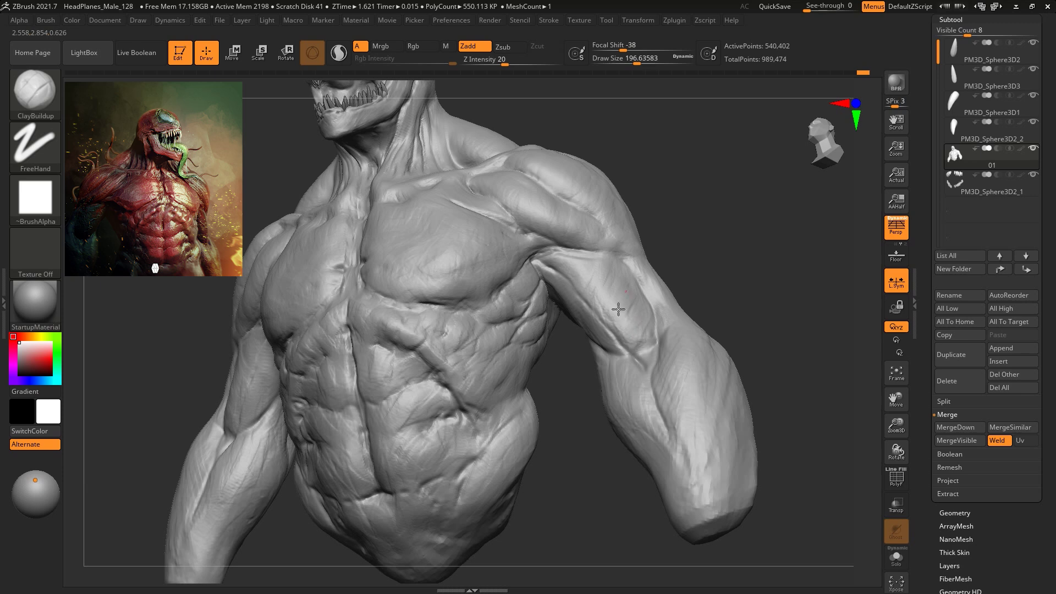
drag(663, 255, 688, 189)
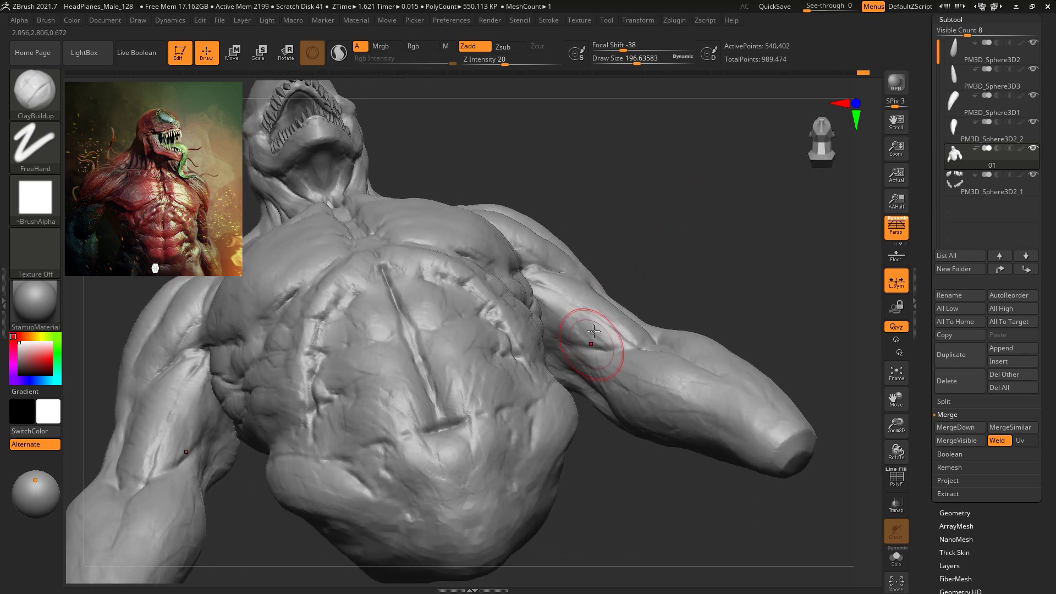
mouse_move(545, 315)
right_down()
mouse_move(559, 321)
mouse_move(726, 288)
mouse_move(738, 318)
mouse_move(720, 264)
mouse_move(761, 338)
mouse_move(790, 343)
mouse_move(772, 350)
mouse_move(695, 347)
mouse_move(700, 249)
mouse_move(732, 226)
mouse_move(749, 245)
right_up()
Reshape the shoulder and throat silhouette from the side with the Move brush at a draw size of about 167
key(b)
key(m)
key(v)
key(space)
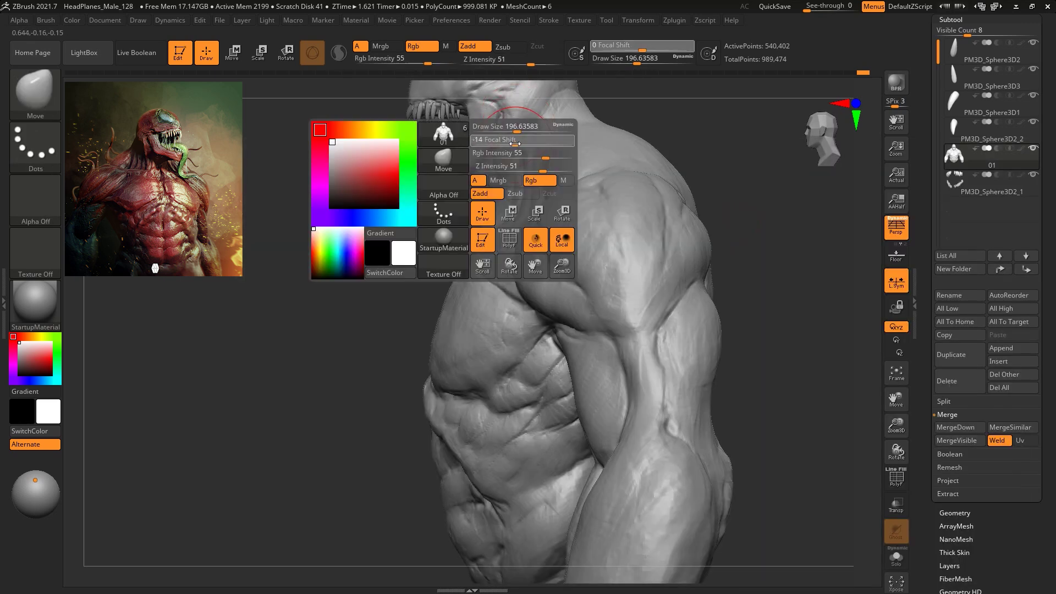
key(space)
drag(587, 152, 586, 139)
right_drag(677, 145, 652, 144)
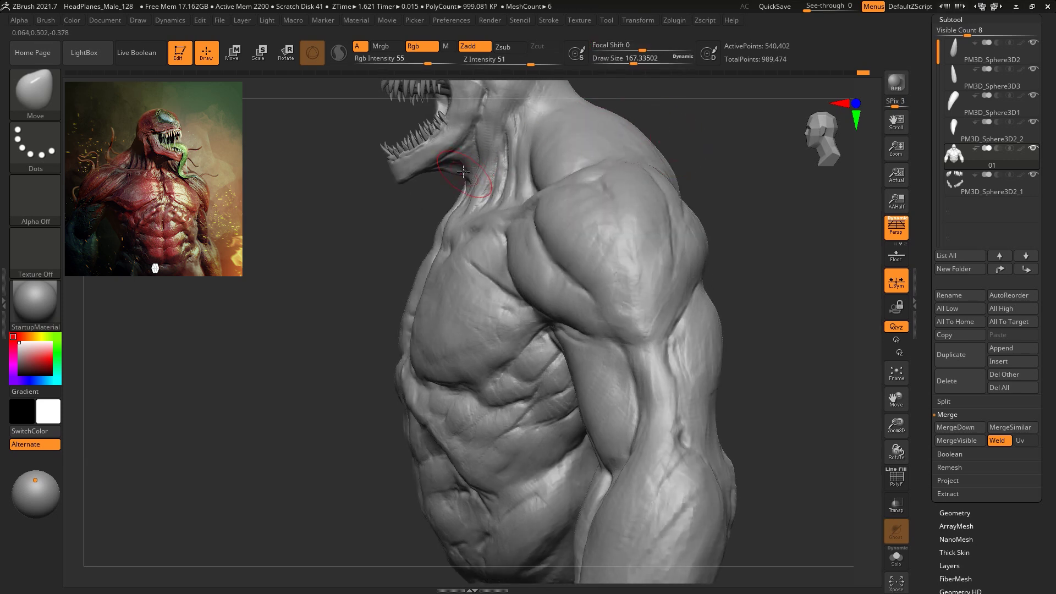
drag(431, 176, 400, 182)
Adjust the jaw corners and sides of the face with the Move brush at draw sizes of about 87 and 108
right_drag(400, 196, 757, 283)
mouse_move(757, 283)
right_down()
mouse_move(717, 254)
mouse_move(574, 372)
right_up()
mouse_move(646, 332)
mouse_down()
mouse_move(651, 324)
mouse_move(652, 335)
mouse_up()
key(space)
click(651, 323)
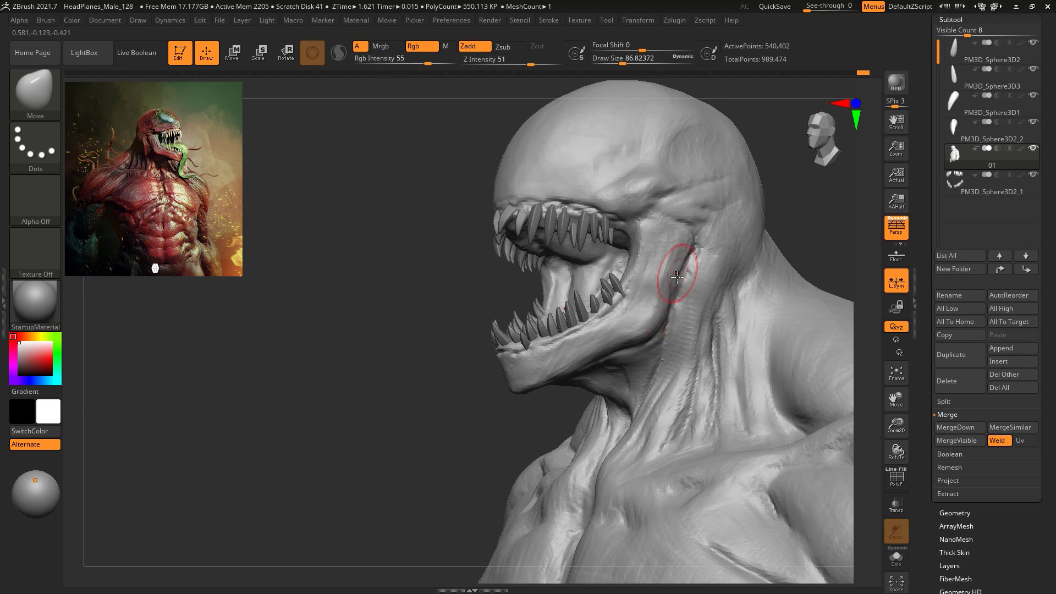
mouse_move(642, 335)
right_down()
mouse_move(853, 245)
mouse_move(718, 208)
right_up()
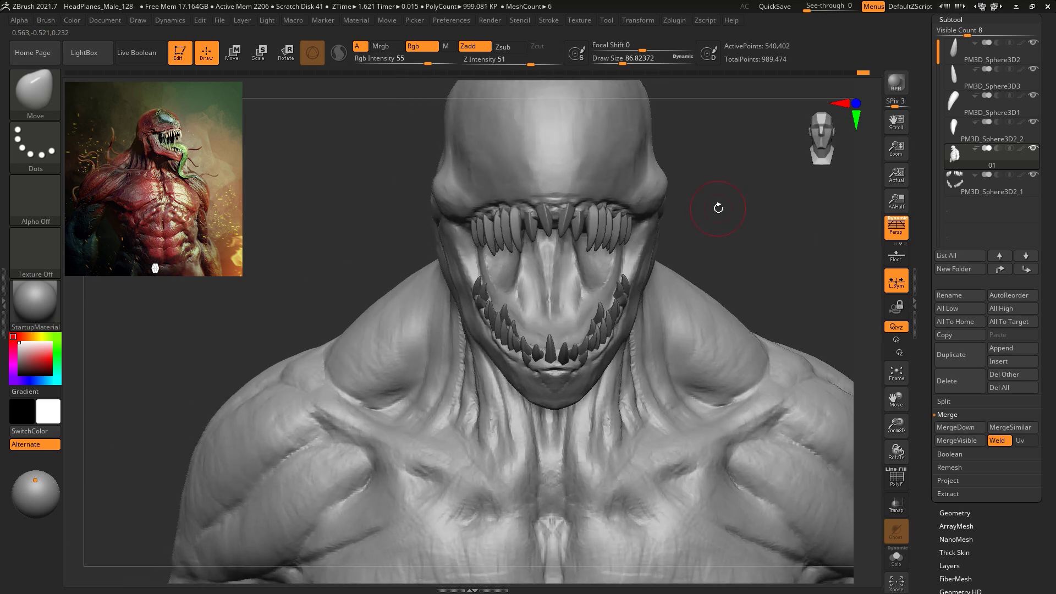
key(bracketright)
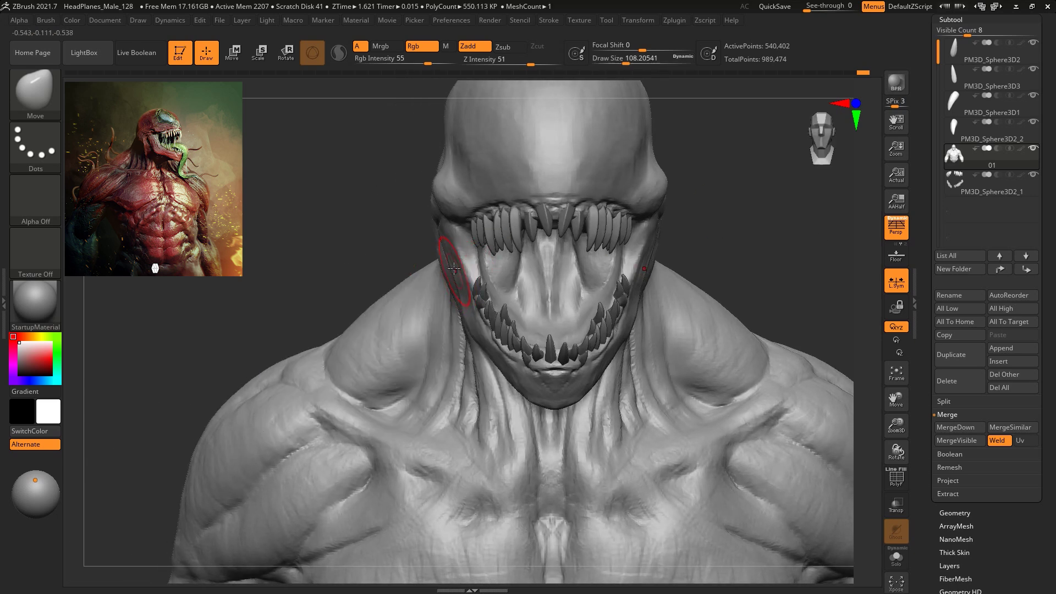
ctrl+right_drag(740, 223, 725, 267)
right_drag(726, 267, 781, 227)
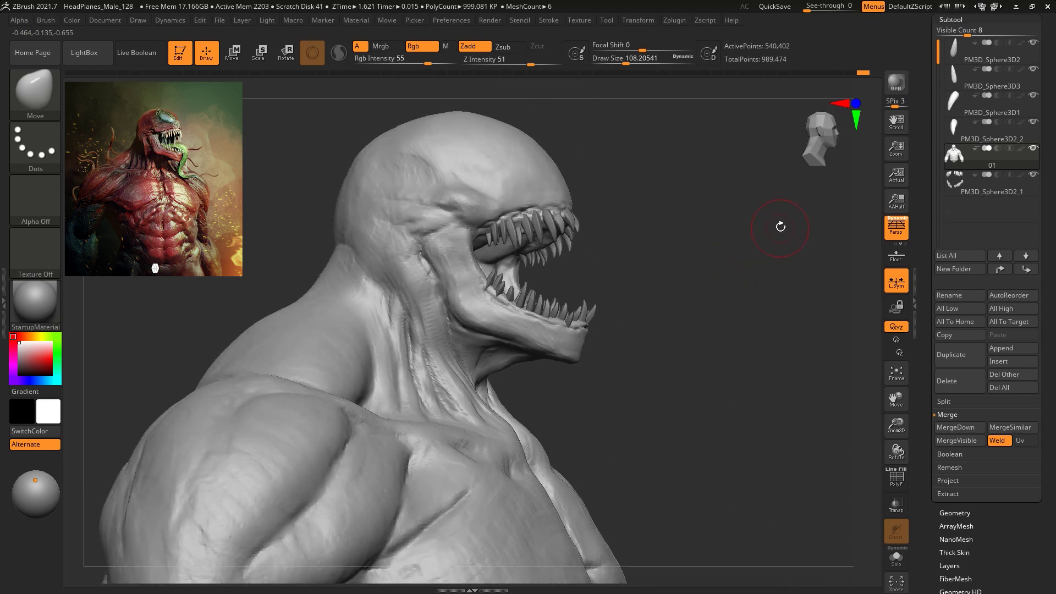
Carve creases around the cheekbones, jaw hinges and mouth interior with DamStandard at a draw size of about 77
key(b)
key(d)
key(s)
right_drag(689, 189, 695, 185)
key(s)
drag(695, 187, 690, 188)
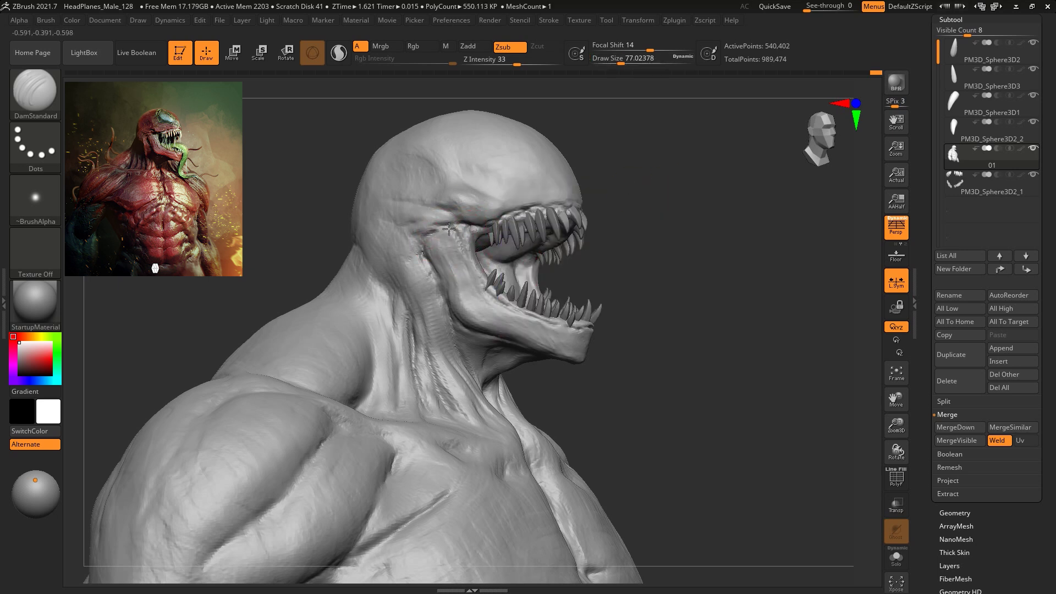
right_drag(703, 210, 594, 239)
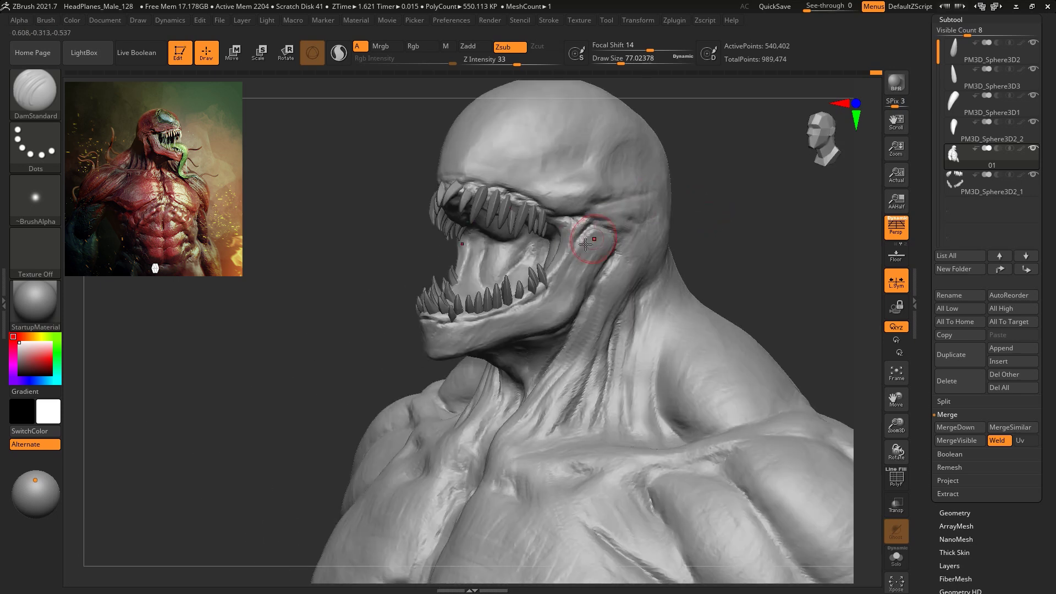
mouse_move(718, 191)
right_down()
mouse_move(684, 225)
mouse_move(492, 219)
right_up()
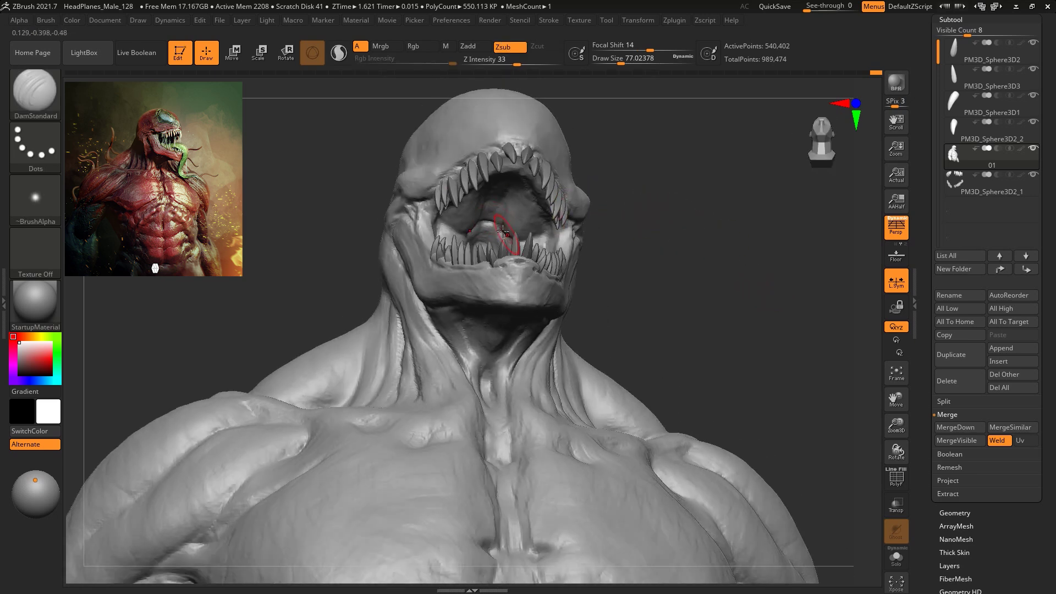
mouse_move(661, 229)
right_down()
mouse_move(715, 231)
mouse_move(693, 230)
mouse_move(650, 179)
mouse_move(647, 218)
mouse_move(679, 222)
mouse_move(677, 236)
mouse_move(700, 255)
mouse_move(692, 245)
right_up()
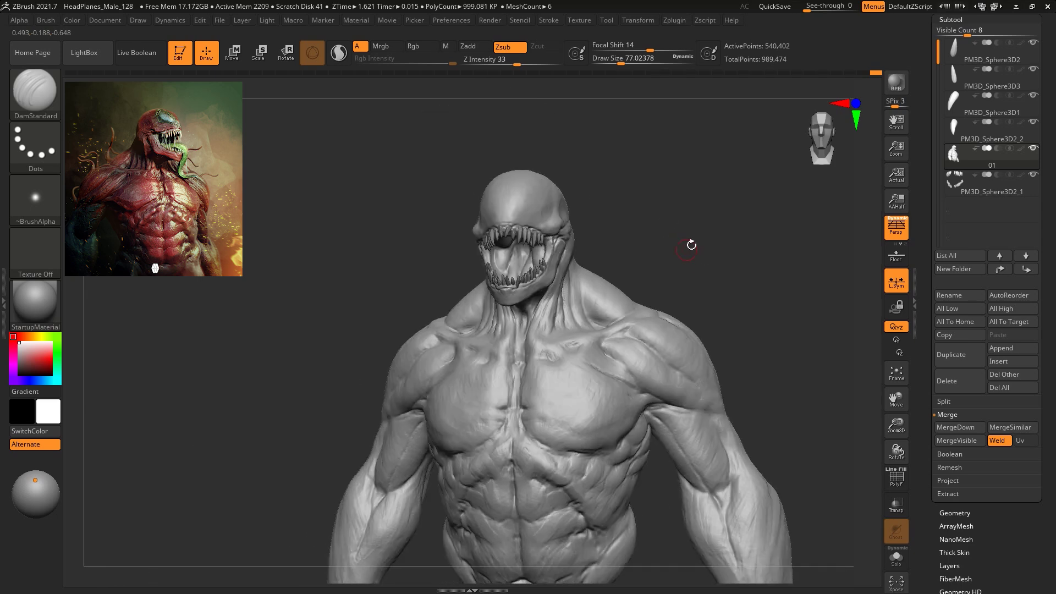
mouse_move(737, 276)
right_down()
mouse_move(764, 300)
mouse_move(743, 307)
mouse_move(780, 305)
mouse_move(766, 287)
right_up()
Build up the centre of the forehead above the upper teeth with ClayBuildup at draw sizes of about 149, 90 and 41
key(b)
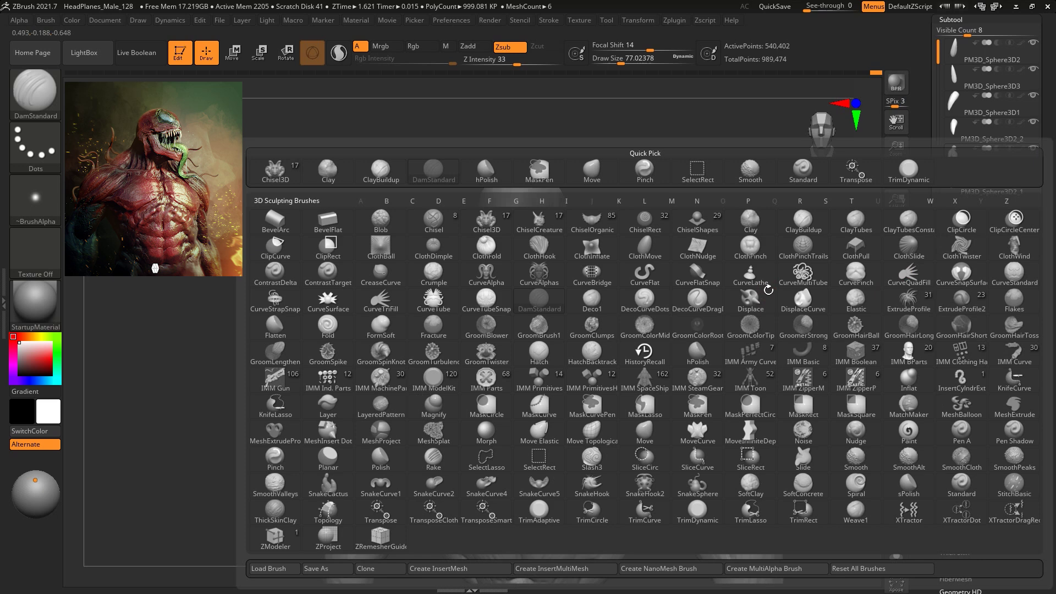
click(379, 168)
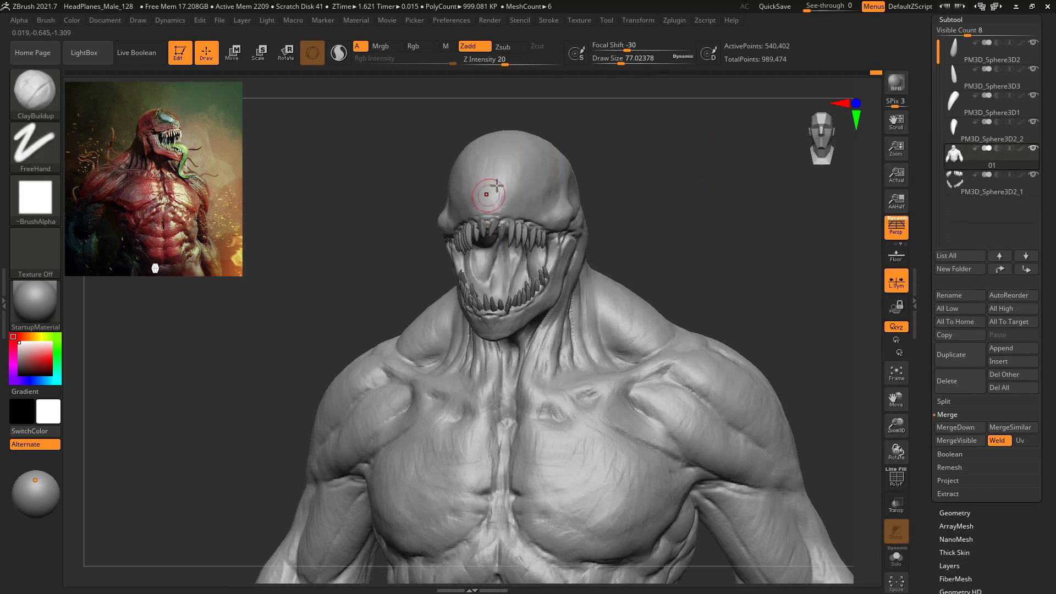
key(space)
drag(501, 203, 511, 202)
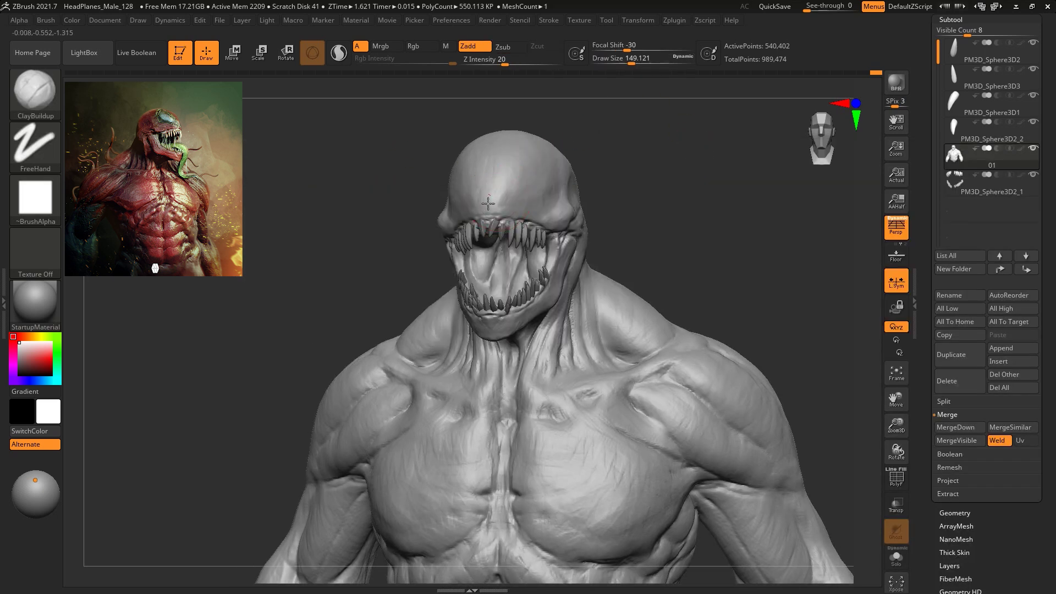
drag(622, 212, 781, 220)
mouse_move(723, 246)
mouse_down()
mouse_move(611, 254)
mouse_move(702, 196)
mouse_move(691, 188)
mouse_move(720, 205)
mouse_up()
key(space)
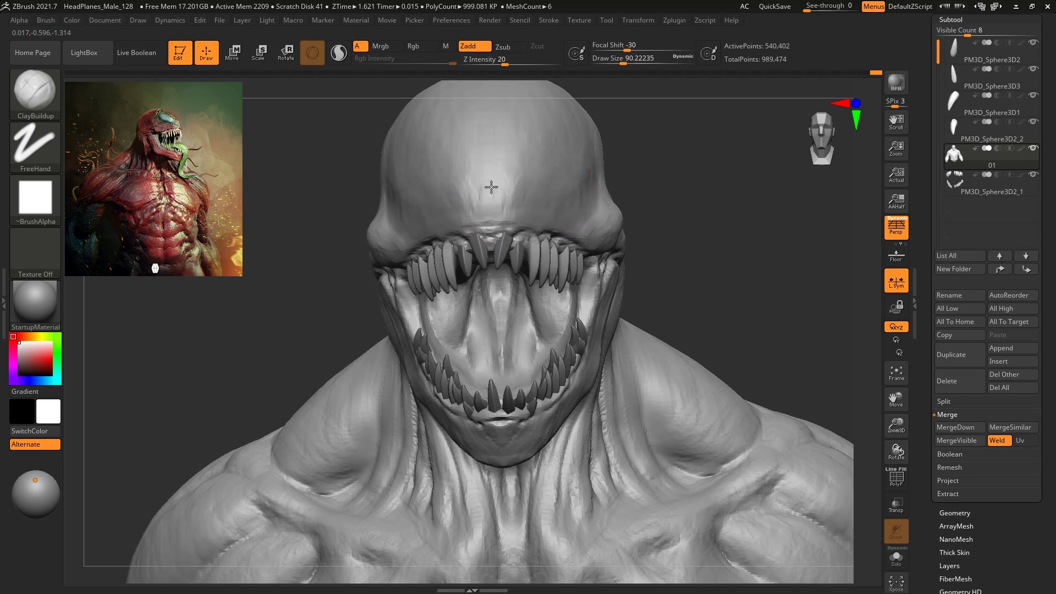
key(space)
drag(497, 196, 489, 197)
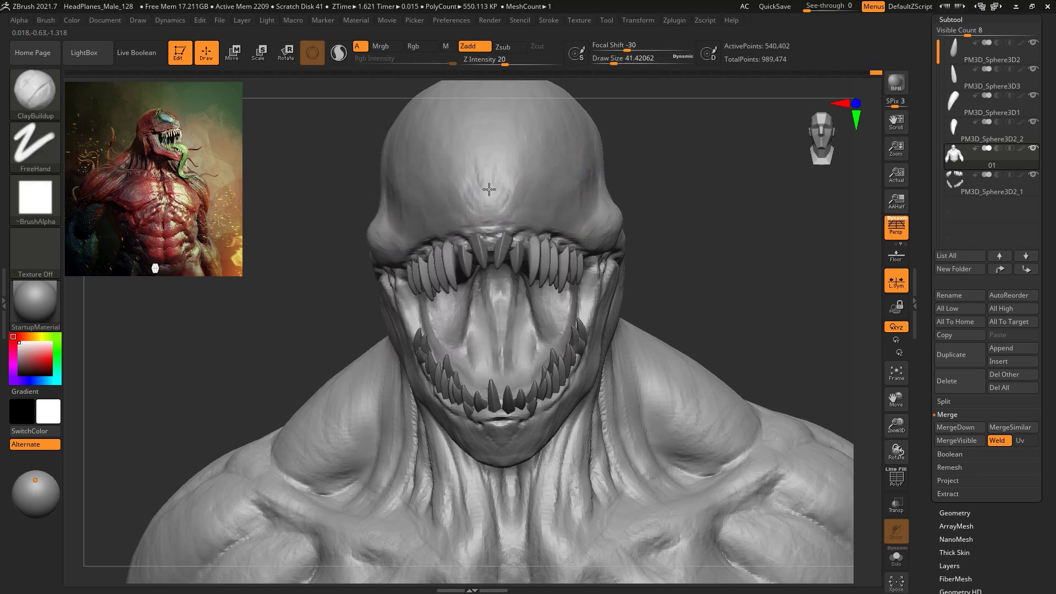
Append a Sphere3D as a new subtool and make it the active subtool
mouse_move(542, 220)
right_down()
mouse_move(737, 231)
mouse_move(722, 267)
mouse_move(639, 198)
mouse_move(610, 204)
mouse_move(604, 170)
mouse_move(691, 186)
mouse_move(691, 139)
right_up()
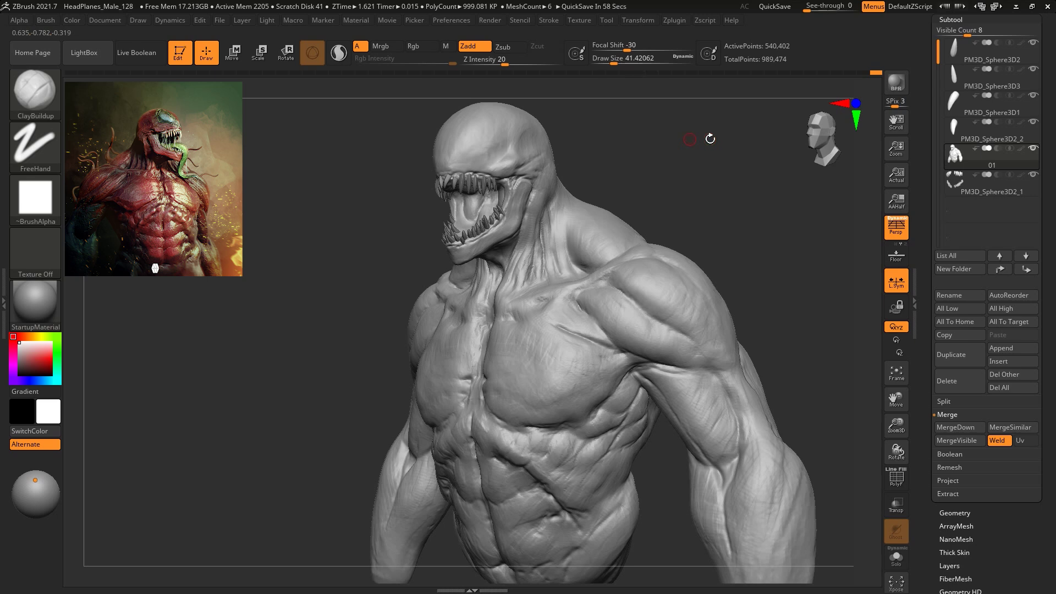
click(995, 346)
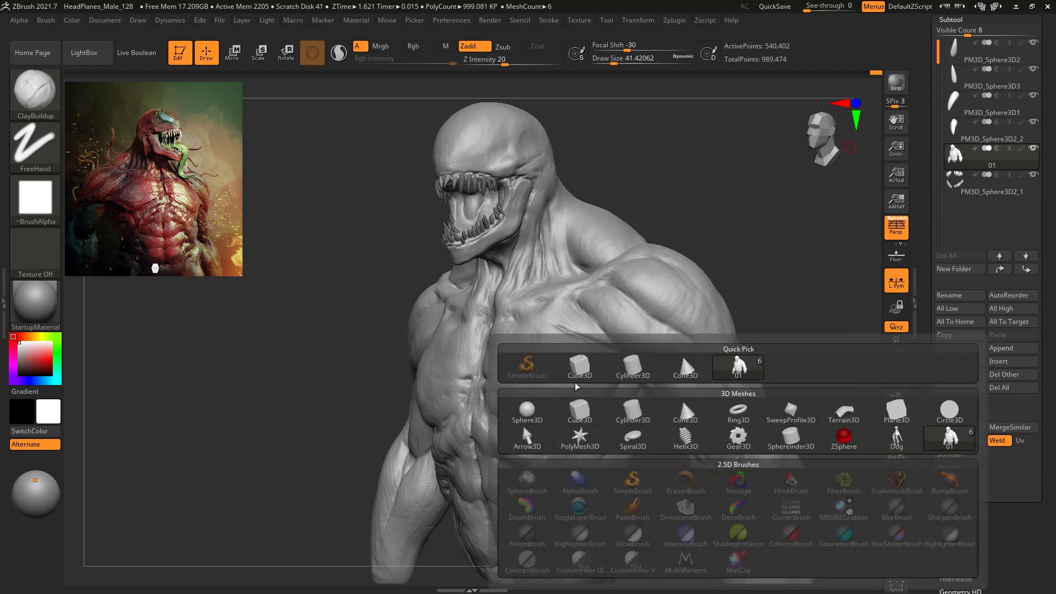
click(1029, 349)
click(525, 413)
alt+click(538, 200)
drag(759, 181, 740, 282)
Scale the new sphere down and position it inside the open mouth, centred between the teeth
key(e)
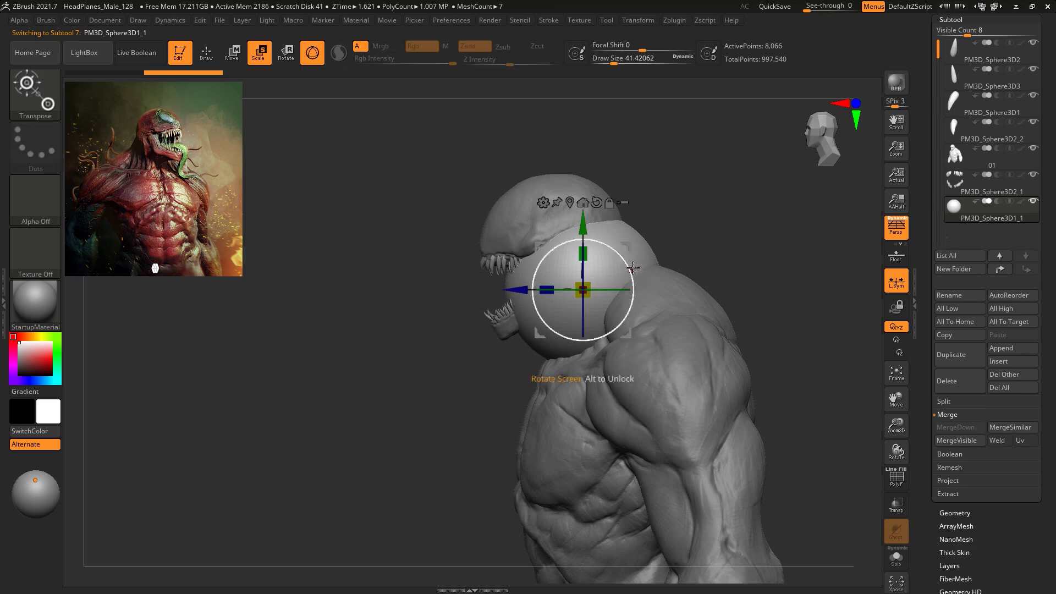
drag(625, 247, 567, 238)
drag(531, 276, 498, 305)
shift+drag(655, 205, 703, 220)
alt+right_drag(703, 277, 704, 266)
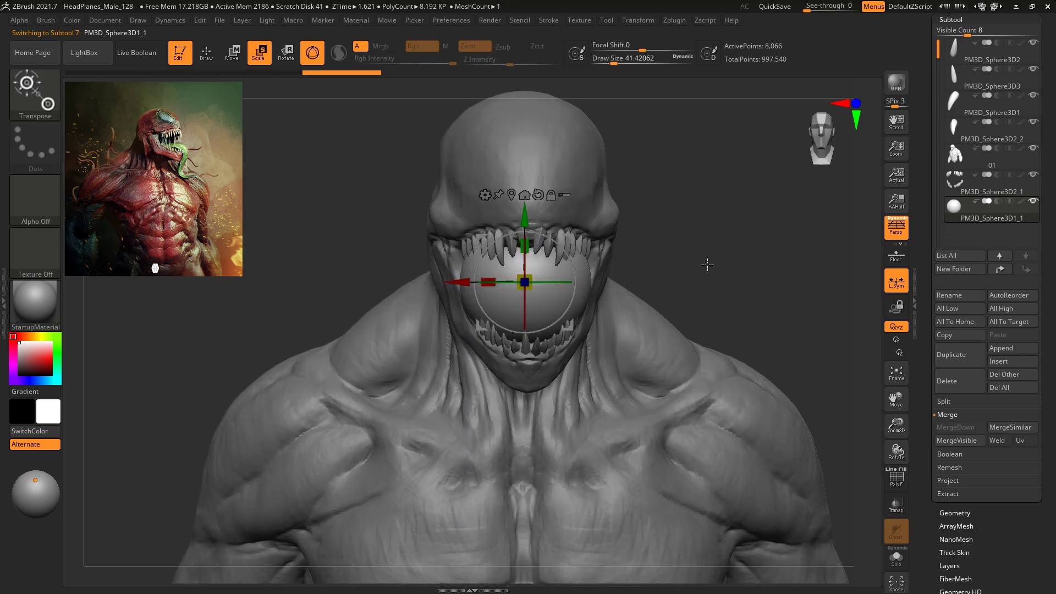
Switch to the SnakeHook brush with a draw size of about 393
key(b)
key(s)
key(h)
key(space)
mouse_move(730, 233)
mouse_down()
mouse_move(771, 233)
mouse_move(667, 231)
mouse_up()
mouse_move(462, 294)
mouse_down()
mouse_move(405, 306)
mouse_move(234, 449)
mouse_up()
right_drag(353, 464, 470, 375)
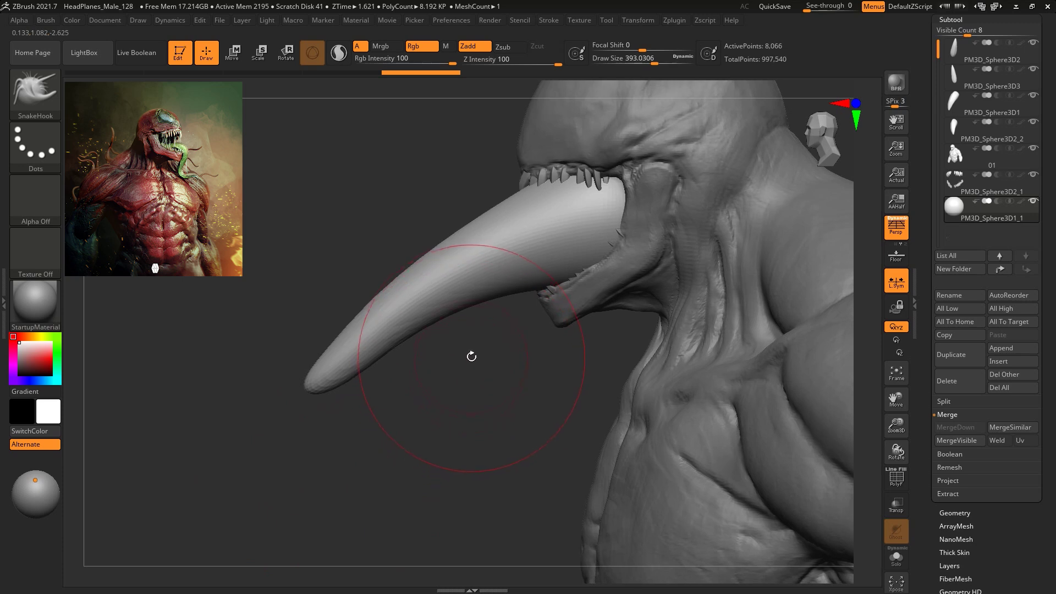
right_drag(485, 385, 520, 347)
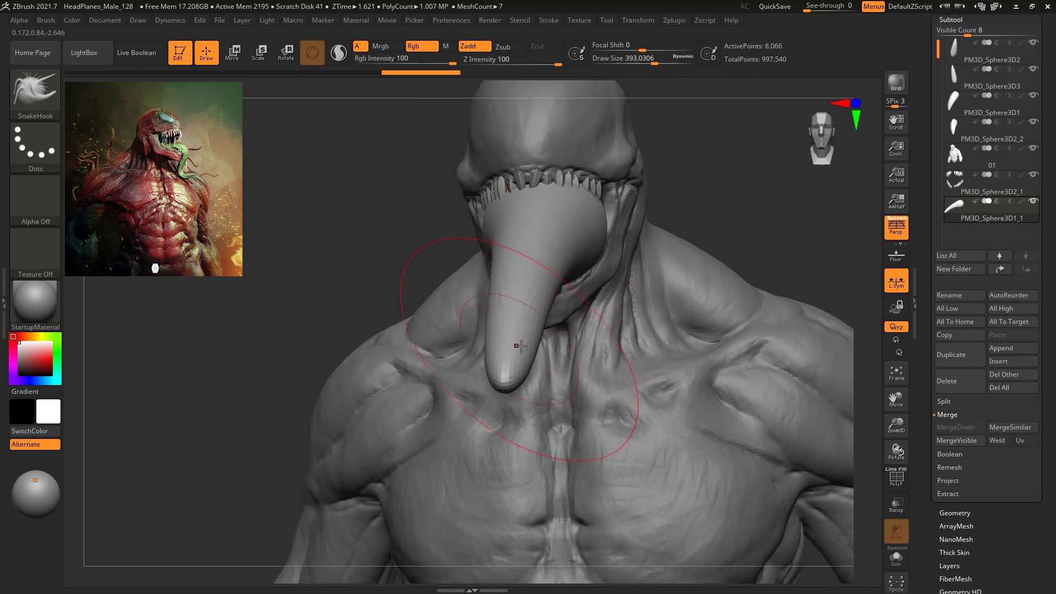
drag(705, 204, 745, 236)
key(ctrl+z)
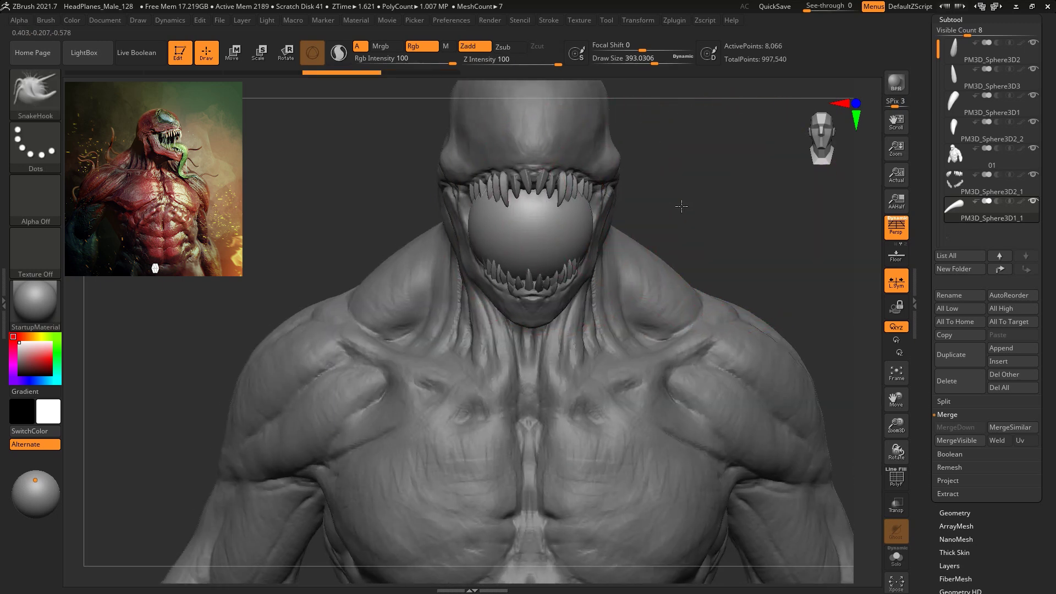
Pull the sphere forward and down out of the mouth with SnakeHook to form a long tongue
right_drag(694, 206, 520, 252)
mouse_move(535, 231)
mouse_down()
mouse_move(450, 237)
mouse_move(344, 432)
mouse_move(330, 410)
mouse_up()
right_drag(543, 391, 676, 335)
DynaMesh the stretched tongue at resolution 48 and smooth its surface along the whole length
click(952, 514)
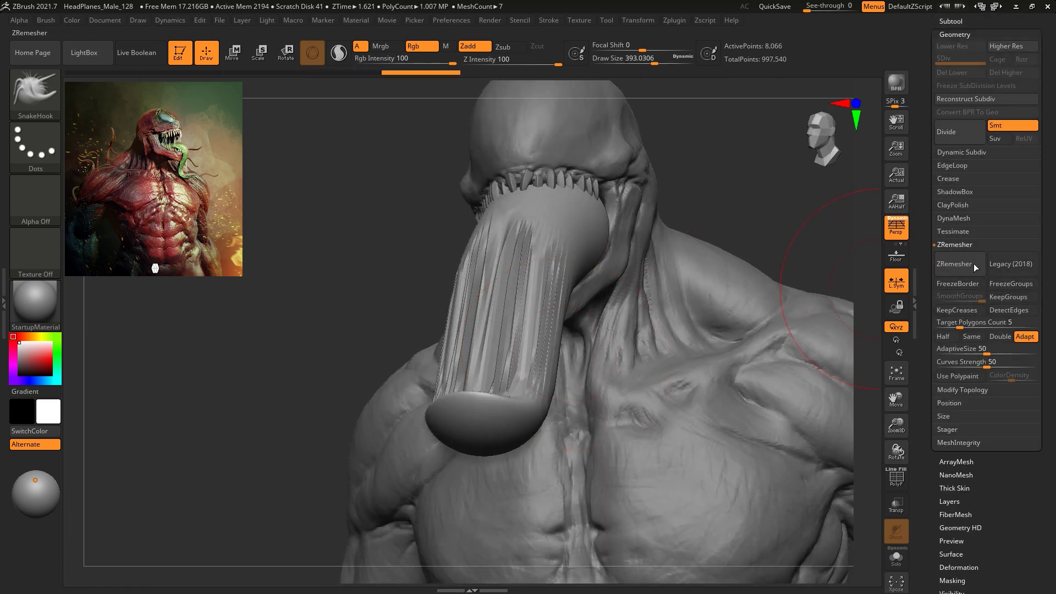
click(954, 219)
drag(989, 249, 943, 257)
click(948, 245)
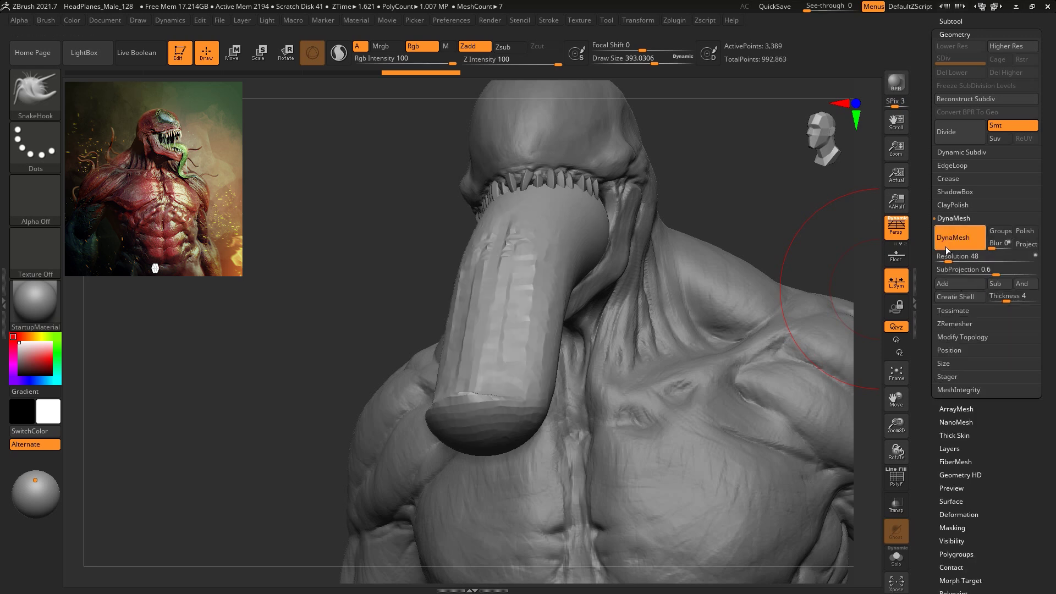
shift+drag(522, 221, 498, 418)
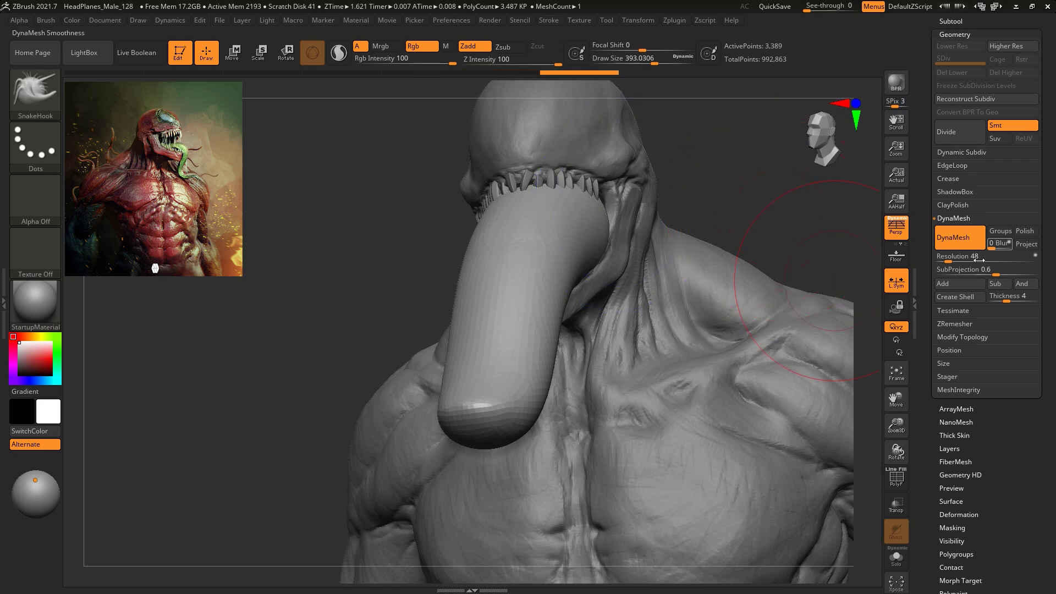
Narrow the tongue along its length with the Pinch brush
mouse_move(730, 206)
alt+mouse_down()
mouse_move(721, 233)
mouse_move(731, 224)
mouse_move(752, 234)
alt+mouse_up()
key(space)
key(b)
key(p)
key(i)
key(space)
mouse_move(519, 305)
mouse_down()
mouse_move(488, 444)
mouse_move(526, 269)
mouse_move(519, 257)
mouse_move(475, 418)
mouse_up()
key(space)
drag(715, 164, 708, 164)
drag(770, 171, 712, 195)
key(space)
drag(712, 195, 694, 196)
Shape the tongue into a slender downward curve and fit its base between the teeth with the Move brush at about 268
key(b)
key(m)
key(v)
mouse_move(637, 290)
mouse_down()
mouse_move(608, 275)
mouse_move(595, 282)
mouse_move(555, 344)
mouse_up()
key(ctrl+z)
key(space)
mouse_move(505, 415)
mouse_down()
mouse_move(587, 458)
mouse_move(737, 280)
mouse_move(716, 259)
mouse_up()
mouse_move(647, 363)
mouse_down()
mouse_move(578, 402)
mouse_move(552, 389)
mouse_up()
key(space)
drag(496, 219, 456, 193)
mouse_move(600, 210)
mouse_down()
mouse_move(506, 193)
mouse_move(639, 242)
mouse_move(471, 251)
mouse_up()
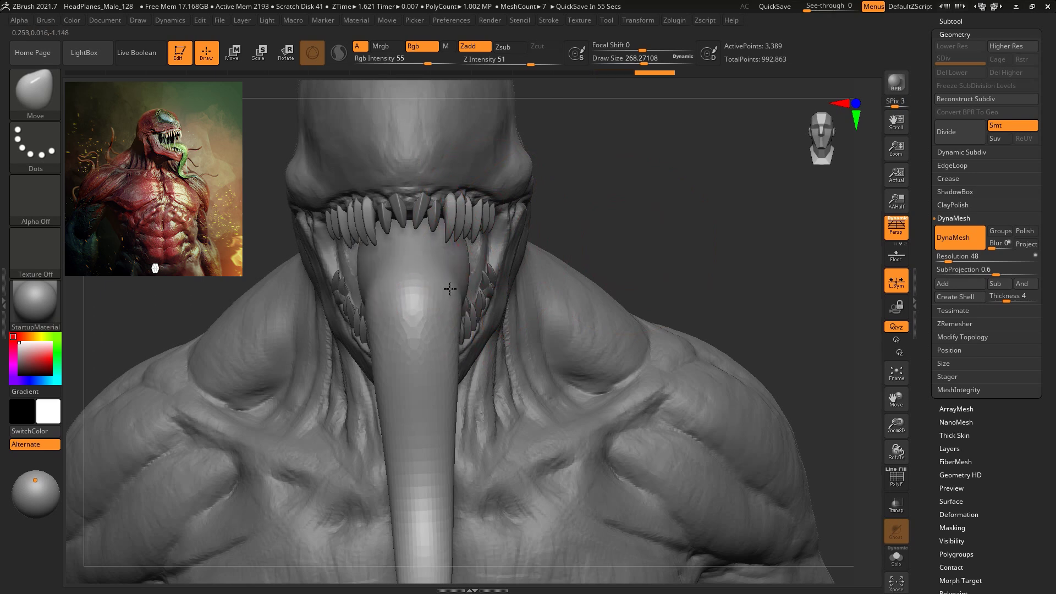
drag(611, 201, 502, 213)
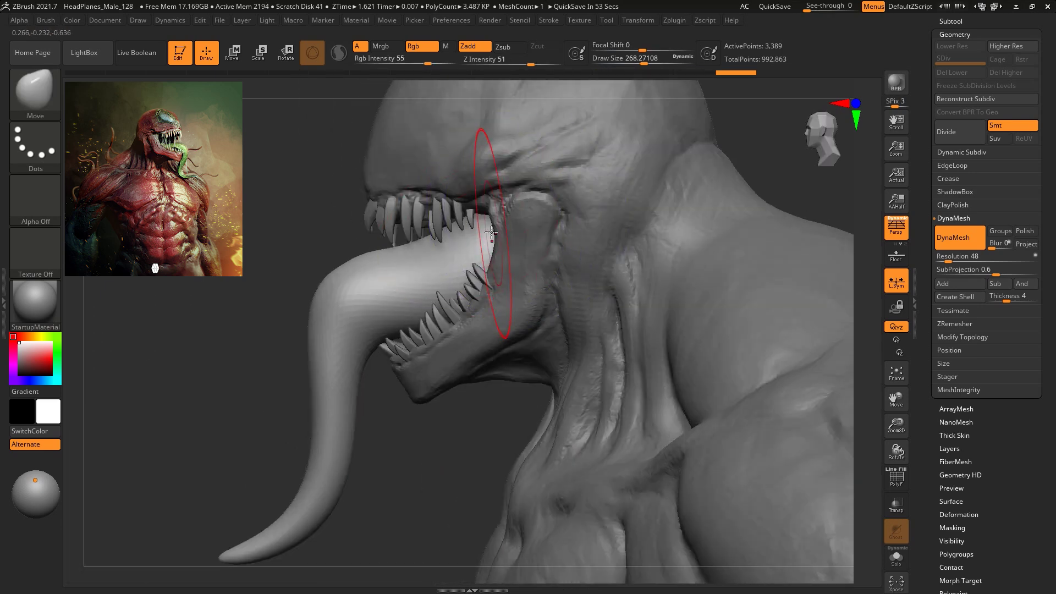
Refine and smooth the tongue's bend in front of the lower teeth with the Move brush at a draw size of about 280
key(space)
drag(325, 335, 307, 336)
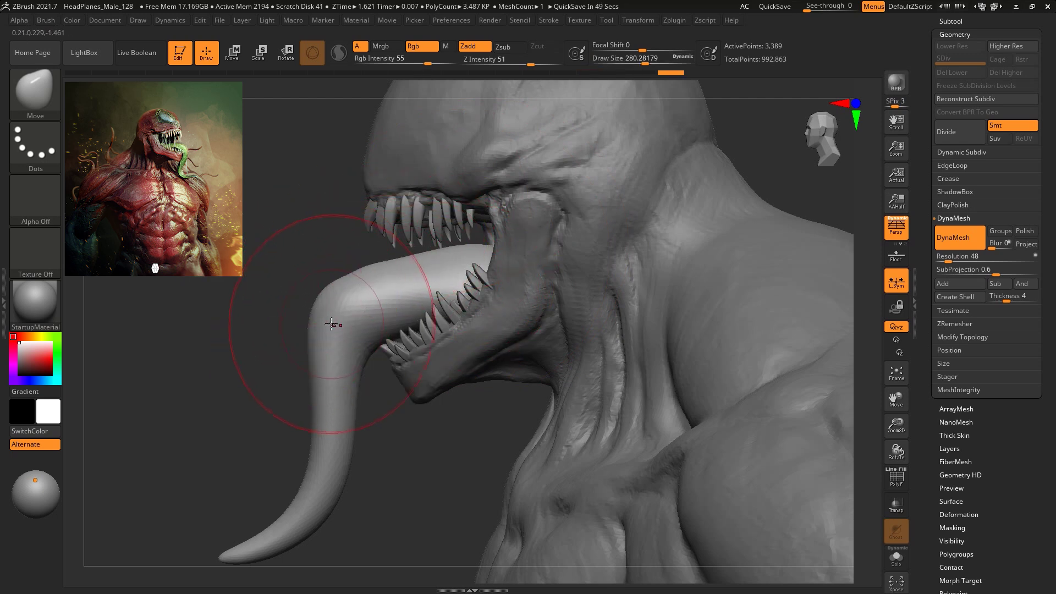
shift+drag(419, 321, 309, 346)
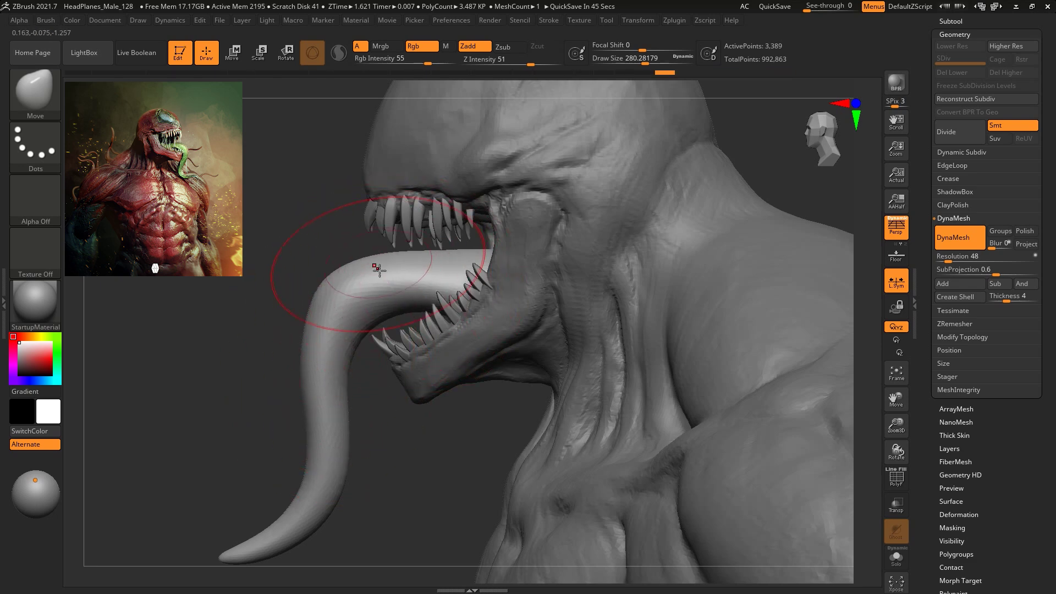
shift+drag(338, 288, 310, 351)
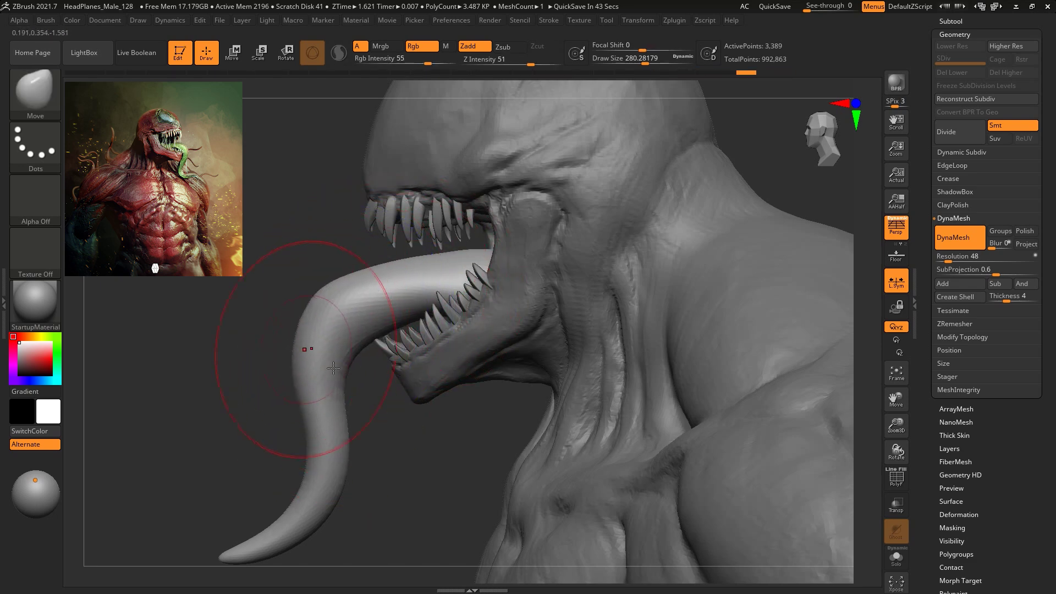
shift+drag(351, 284, 330, 314)
mouse_move(440, 432)
mouse_down()
mouse_move(417, 424)
mouse_move(501, 336)
mouse_up()
Move the whole tongue slightly upward and deeper into the mouth with the transform gizmo
right_drag(501, 336, 373, 239)
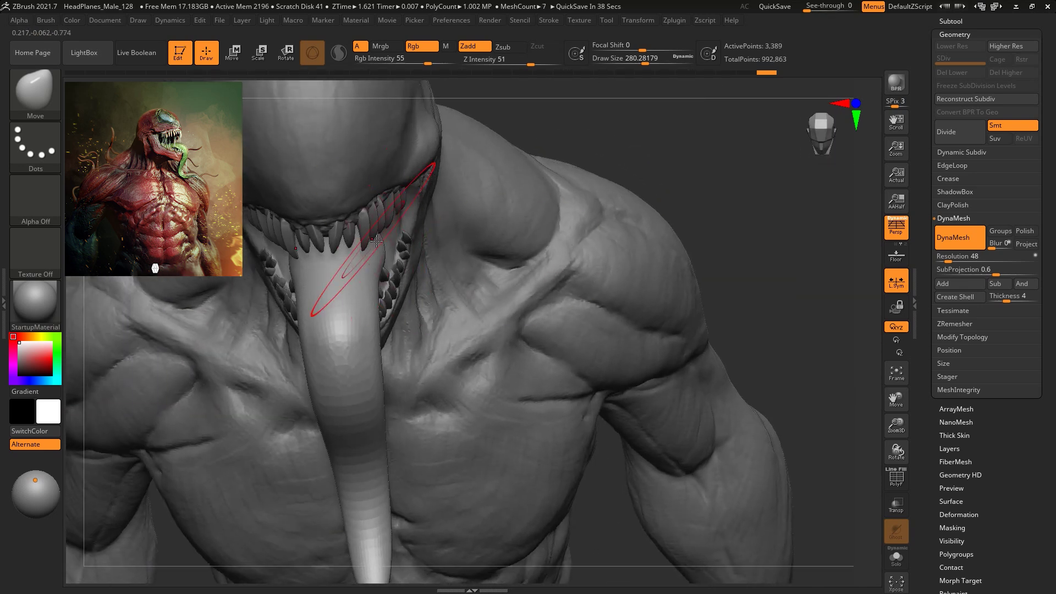
right_drag(481, 249, 643, 208)
key(w)
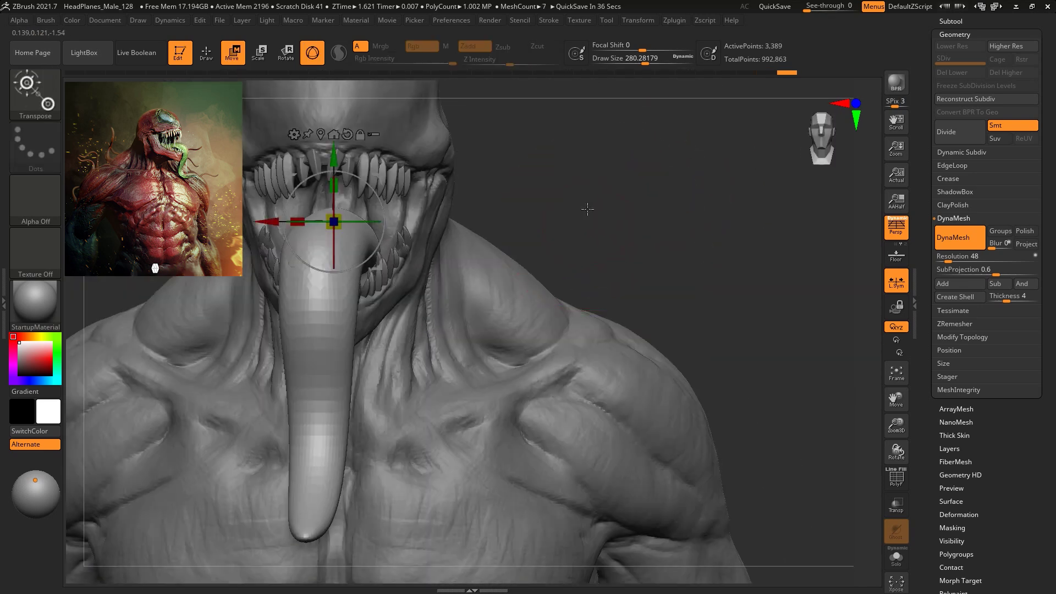
right_drag(587, 225, 610, 201)
alt+right_drag(488, 197, 531, 222)
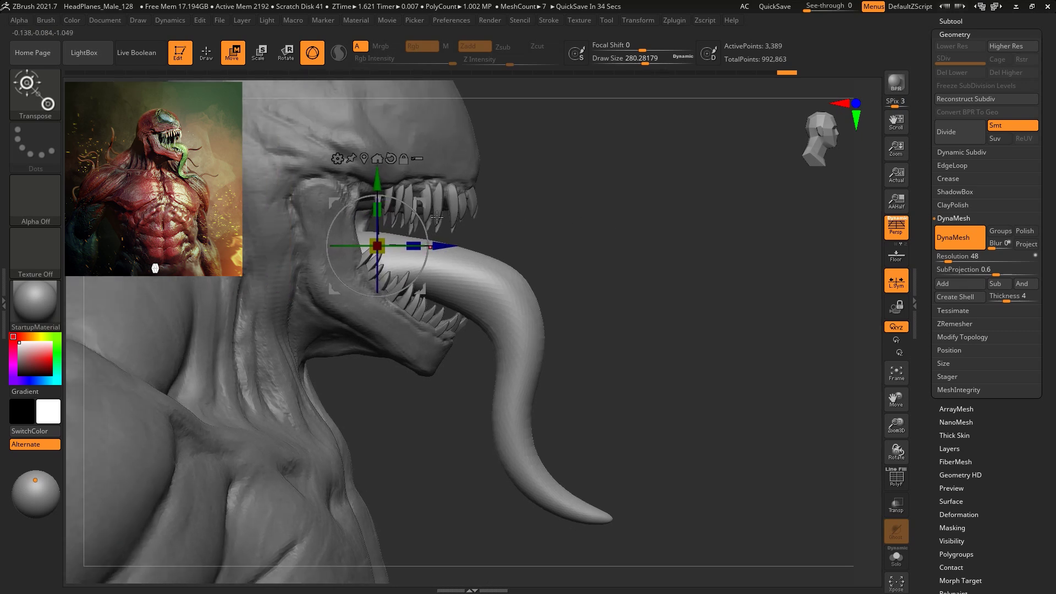
drag(419, 203, 416, 189)
key(v)
key(v)
Straighten and refine the hanging part of the tongue with the Move brush at draw sizes of about 430 and 245
key(b)
key(m)
key(v)
key(space)
drag(509, 171, 525, 171)
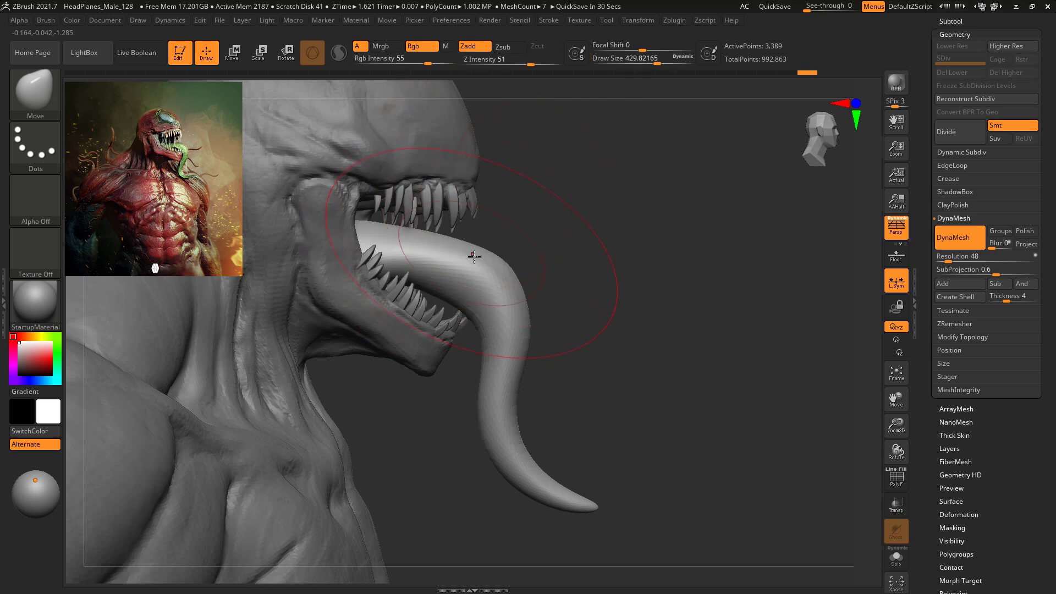
mouse_move(504, 291)
mouse_down()
mouse_move(487, 321)
mouse_move(479, 304)
mouse_move(497, 311)
mouse_move(479, 309)
mouse_move(495, 322)
mouse_up()
drag(522, 422, 501, 414)
right_drag(507, 398, 509, 381)
key(space)
drag(513, 364, 492, 365)
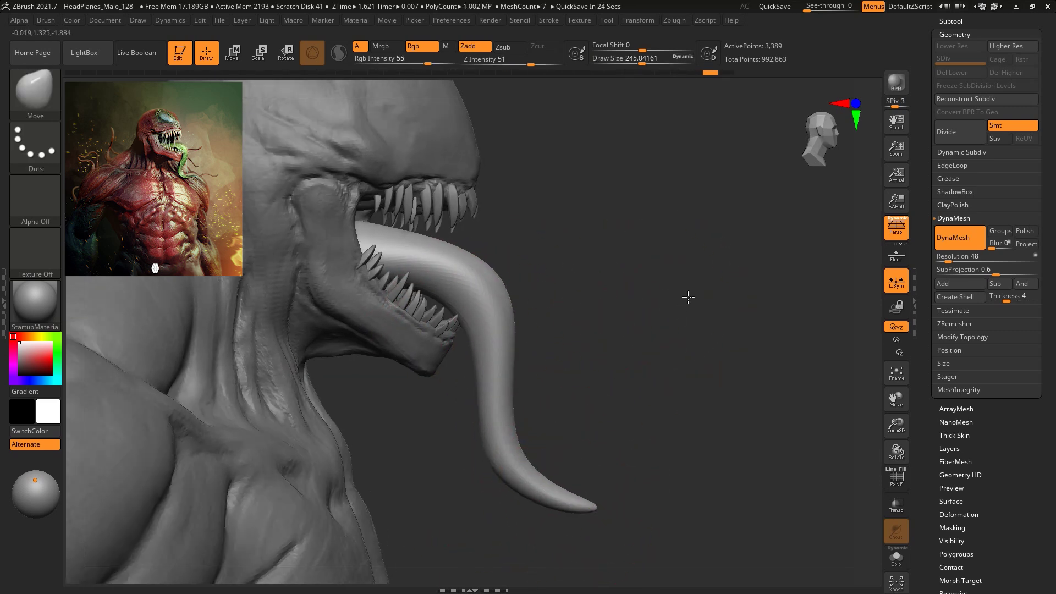
Try to curl the tongue's tip with the Spiral brush at a draw size of about 245
ctrl+right_drag(707, 367, 688, 342)
alt+right_drag(671, 269, 674, 243)
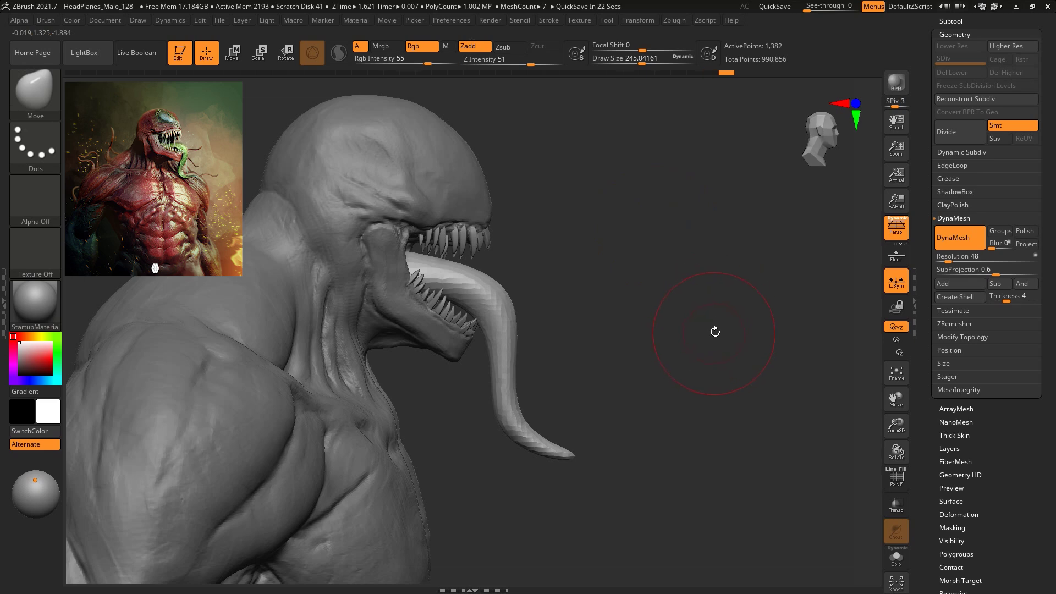
ctrl+drag(715, 332, 708, 325)
key(b)
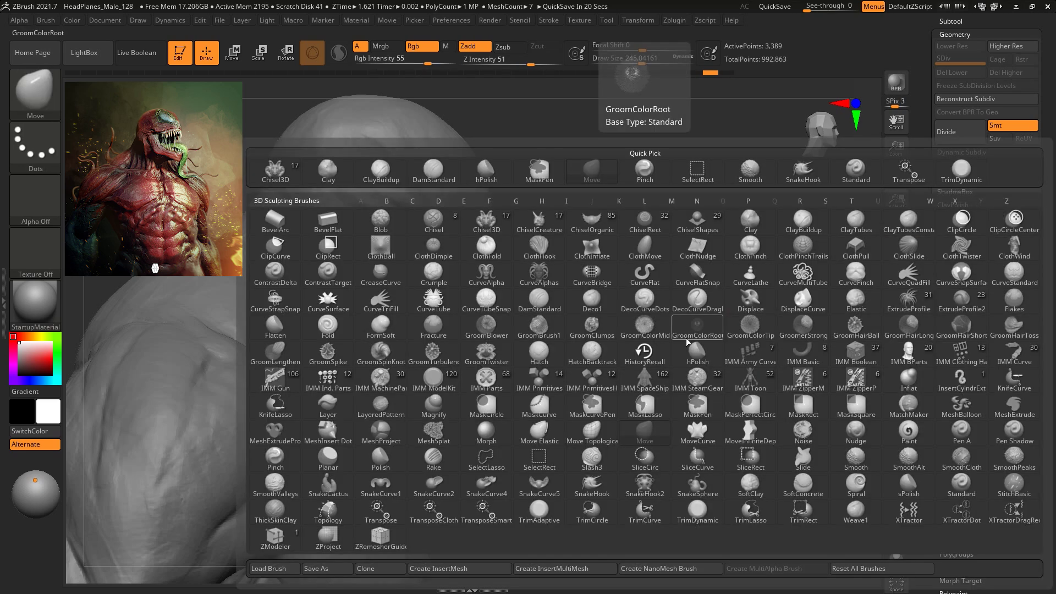
key(s)
click(854, 495)
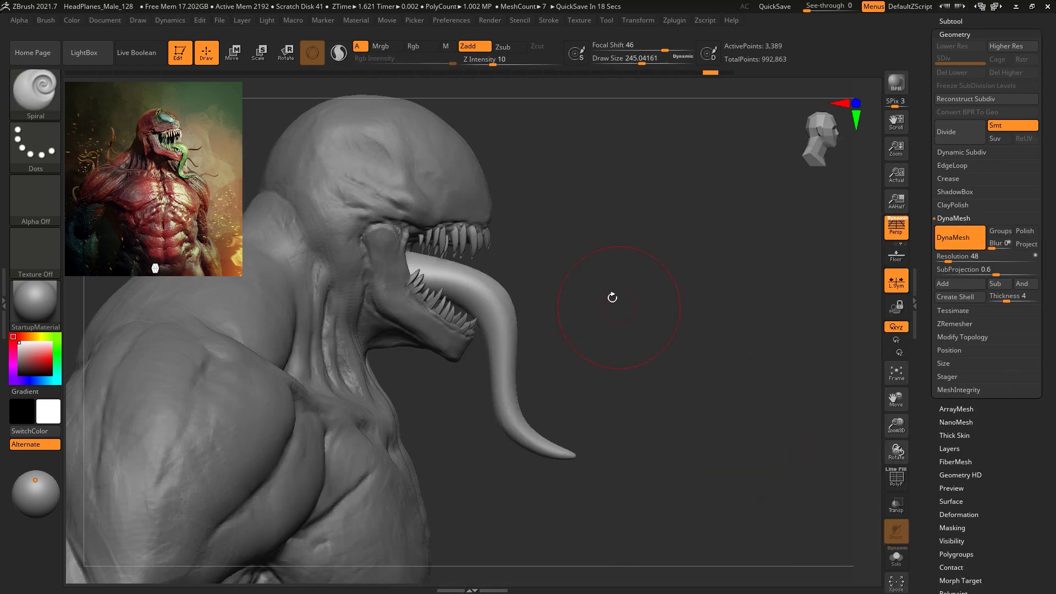
drag(553, 442, 548, 438)
alt+right_drag(540, 418, 543, 427)
click(531, 441)
alt+drag(559, 461, 570, 435)
key(ctrl+z)
key(ctrl+z)
Bend the hanging part of the tongue back toward the lower jaw with the Spiral brush at a draw size of about 784
mouse_move(487, 333)
mouse_down()
mouse_move(499, 358)
mouse_move(499, 336)
mouse_move(519, 424)
mouse_move(564, 412)
mouse_up()
key(ctrl+z)
key(space)
key(ctrl+z)
mouse_move(505, 394)
mouse_down()
mouse_move(522, 419)
mouse_move(476, 413)
mouse_up()
key(ctrl+z)
key(space)
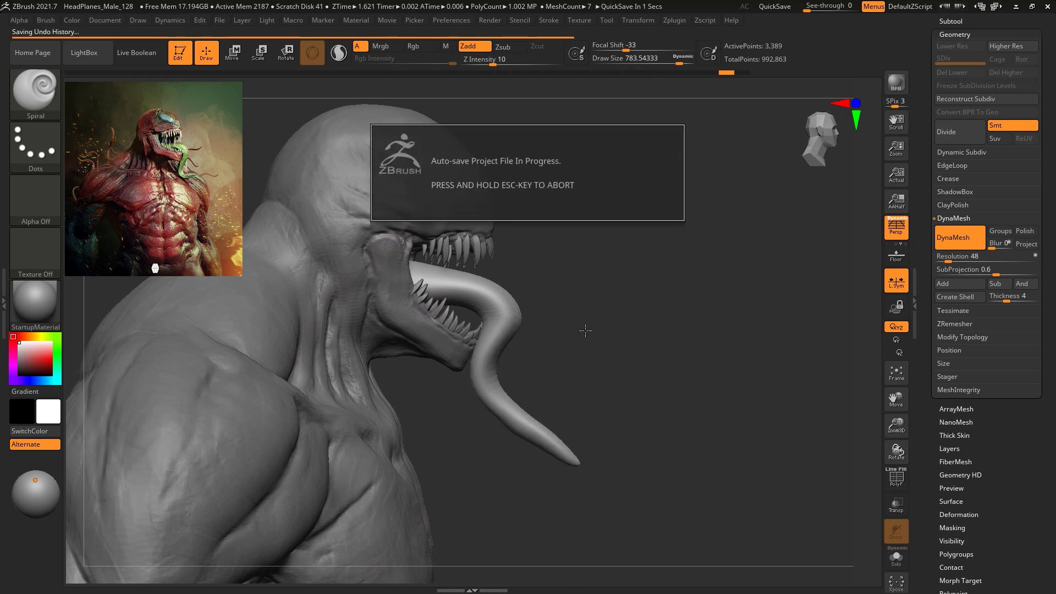
key(ctrl+z)
key(ctrl+z)
key(space)
drag(580, 306, 559, 309)
drag(516, 414, 525, 418)
key(ctrl+z)
Reshape the lower end of the tongue and lift its tip with the Move brush
key(b)
key(m)
key(v)
key(space)
drag(593, 306, 583, 306)
drag(501, 400, 502, 421)
mouse_move(544, 458)
mouse_down()
mouse_move(559, 424)
mouse_move(514, 424)
mouse_up()
Refine the tongue's arch and the inner side of its bend with the Move brush at a draw size of about 228
key(space)
drag(558, 389, 545, 389)
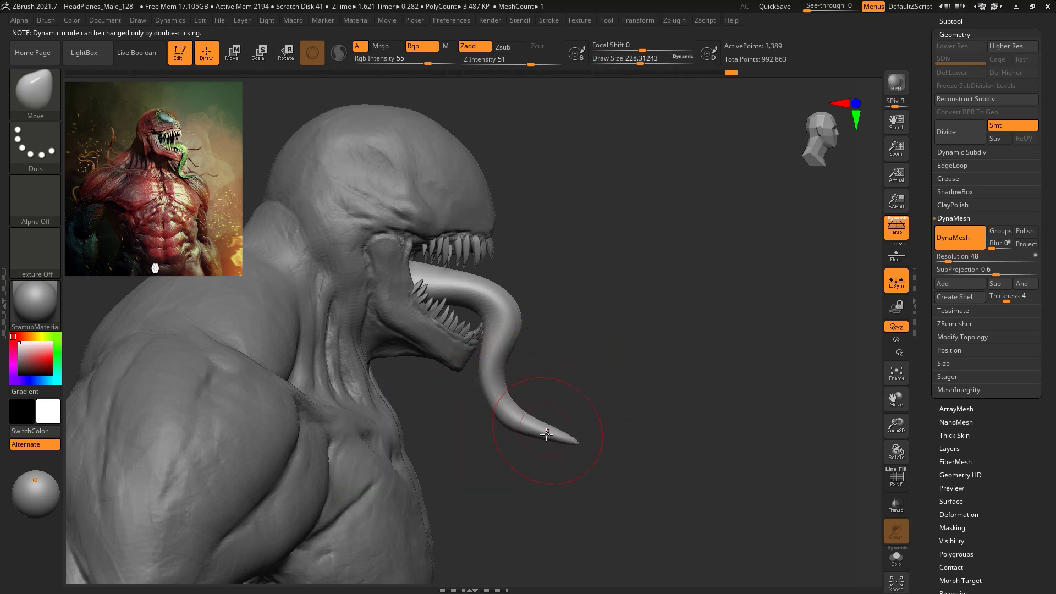
drag(473, 303, 472, 293)
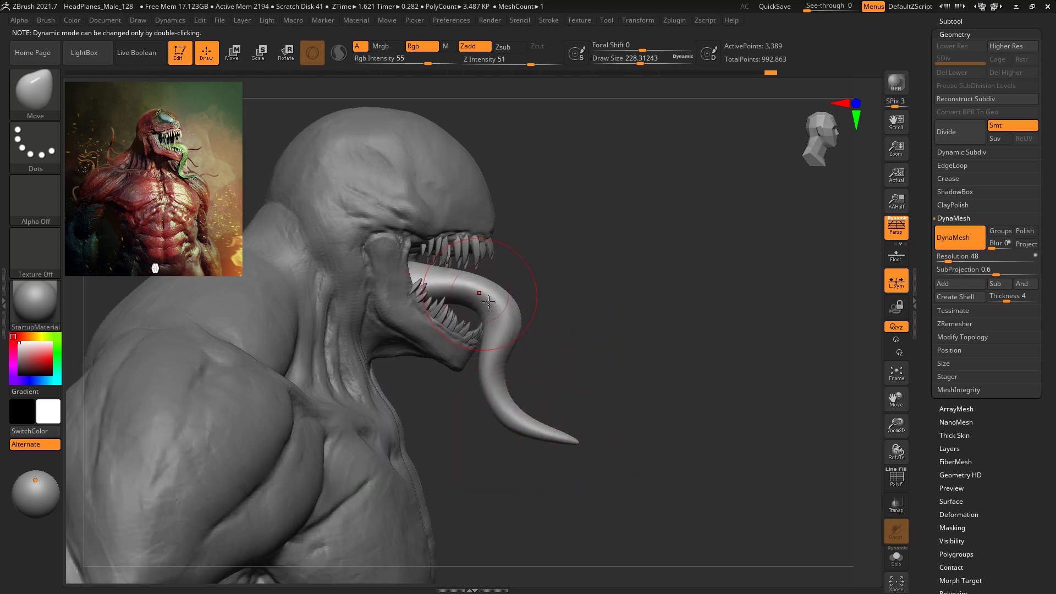
right_drag(477, 302, 541, 315)
drag(504, 335, 478, 317)
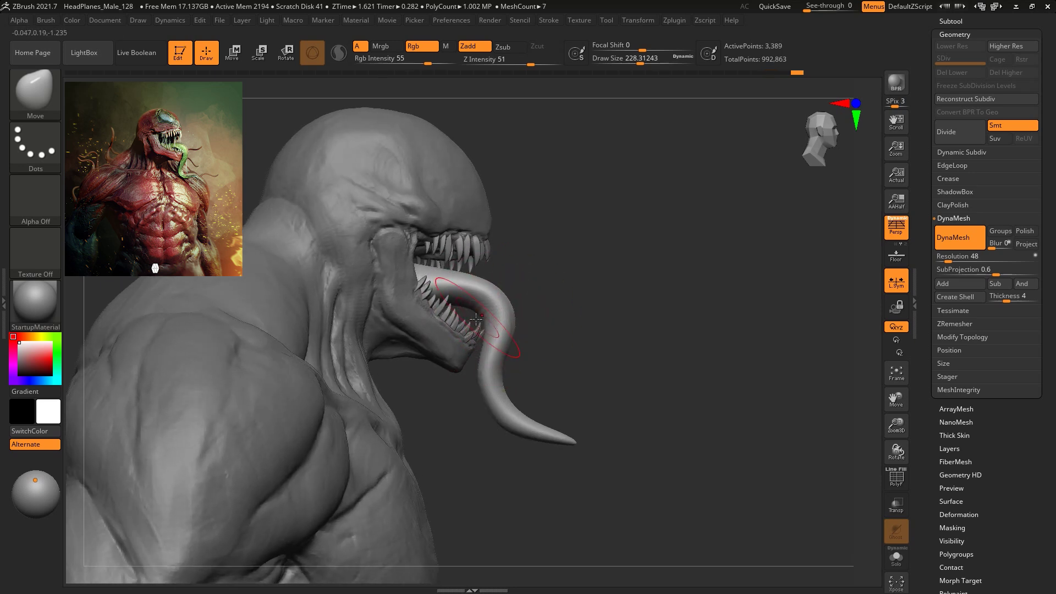
drag(490, 396, 512, 390)
right_drag(709, 353, 590, 320)
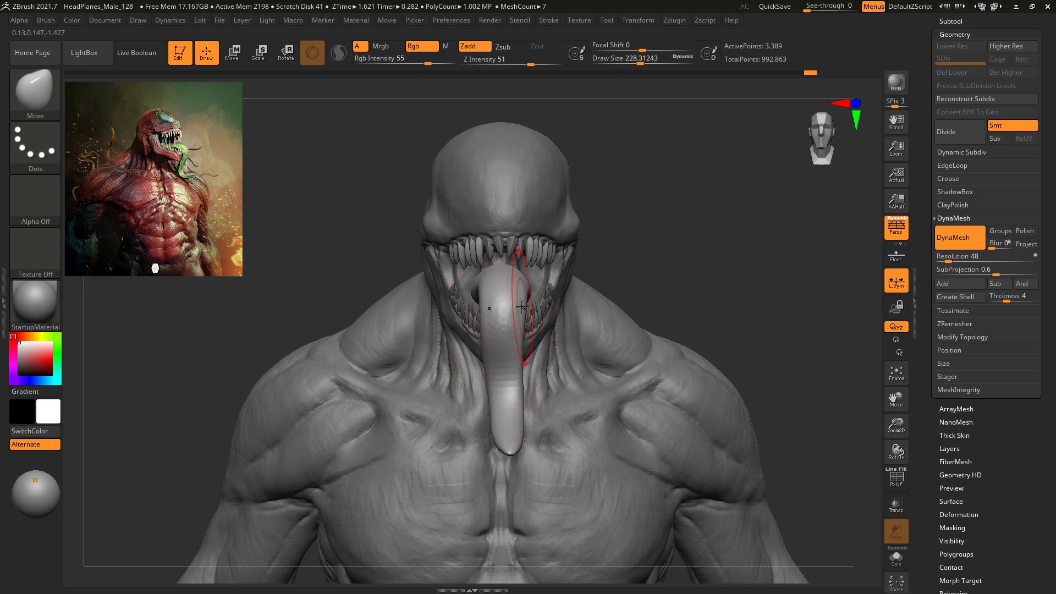
Mirror and weld the tongue and remesh it with DynaMesh at a resolution of 128
click(959, 336)
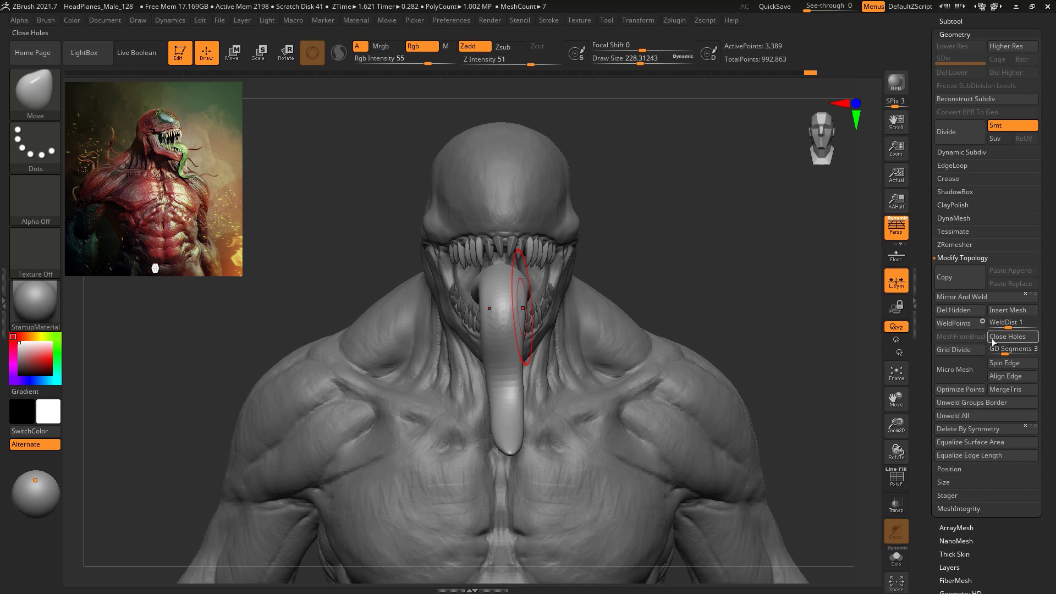
click(954, 323)
drag(742, 288, 330, 380)
key(ctrl+z)
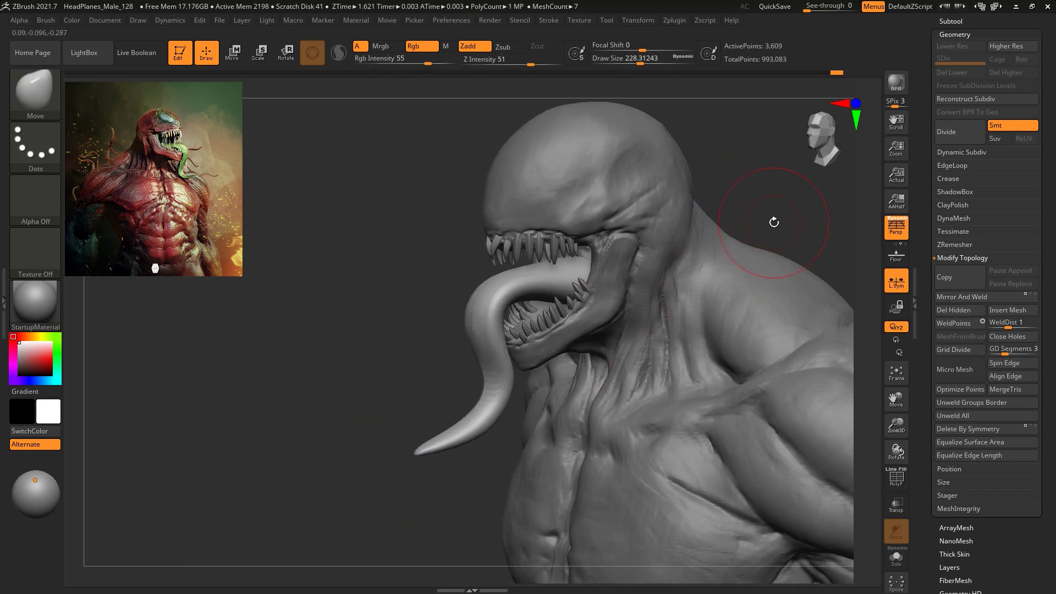
click(952, 220)
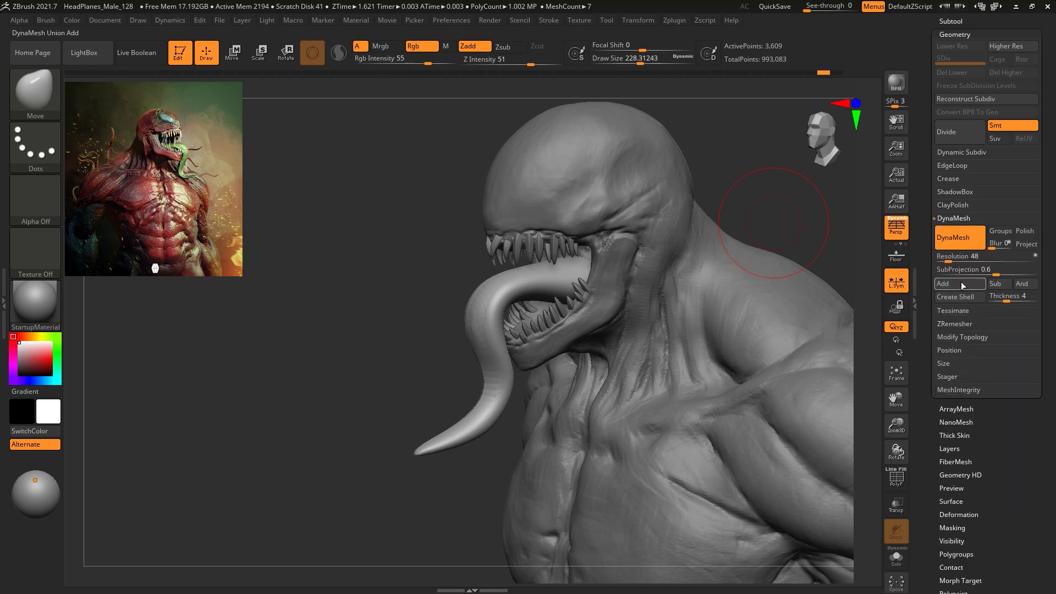
key(ctrl)
mouse_move(340, 361)
ctrl+mouse_down()
mouse_move(383, 423)
mouse_move(719, 236)
mouse_move(709, 265)
mouse_move(695, 236)
mouse_move(679, 242)
ctrl+mouse_up()
Adjust the tongue's width in front view with the Move brush at draw sizes of about 145 and 197
key(space)
mouse_move(694, 231)
mouse_down()
mouse_move(705, 214)
mouse_move(683, 232)
mouse_up()
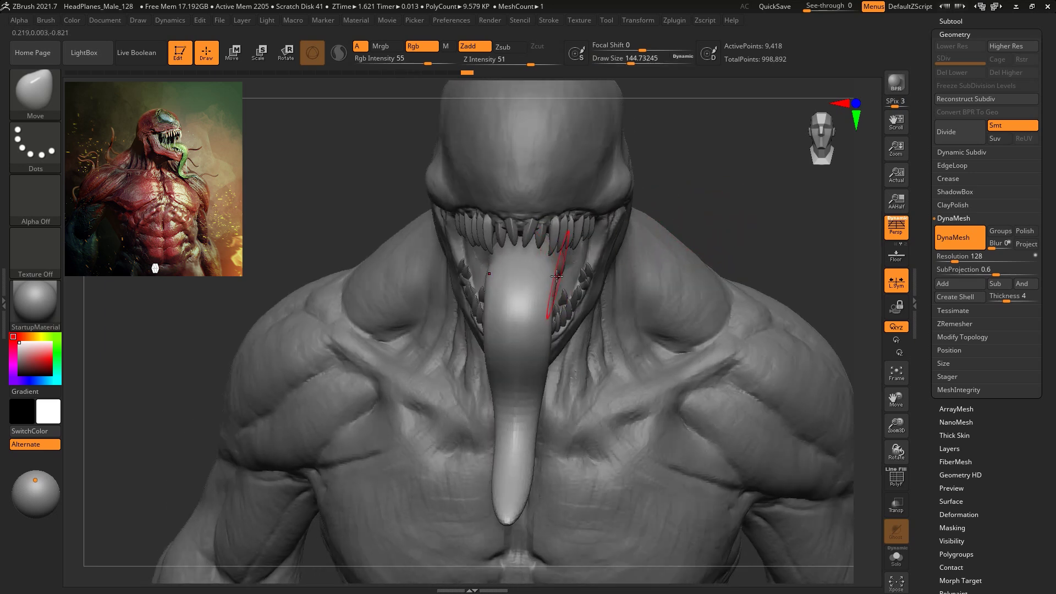
key(space)
drag(538, 349, 538, 351)
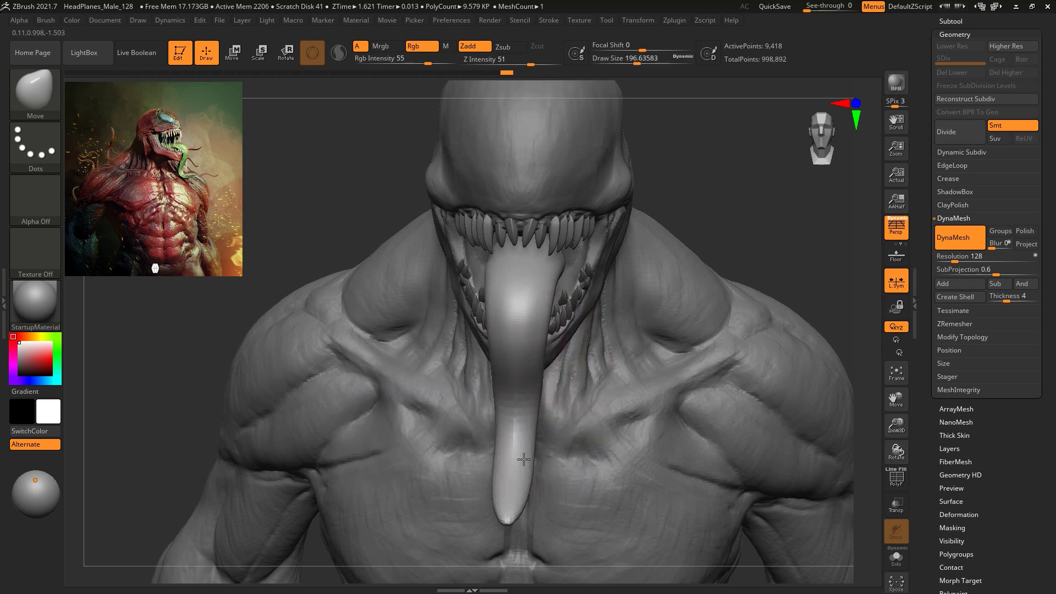
drag(523, 459, 522, 474)
Bend the lower end of the tongue forward into an S-curve with the Move brush at a draw size of about 197
drag(737, 209, 745, 203)
drag(716, 281, 755, 238)
drag(478, 419, 494, 439)
mouse_move(562, 457)
mouse_down()
mouse_move(553, 444)
mouse_move(513, 439)
mouse_up()
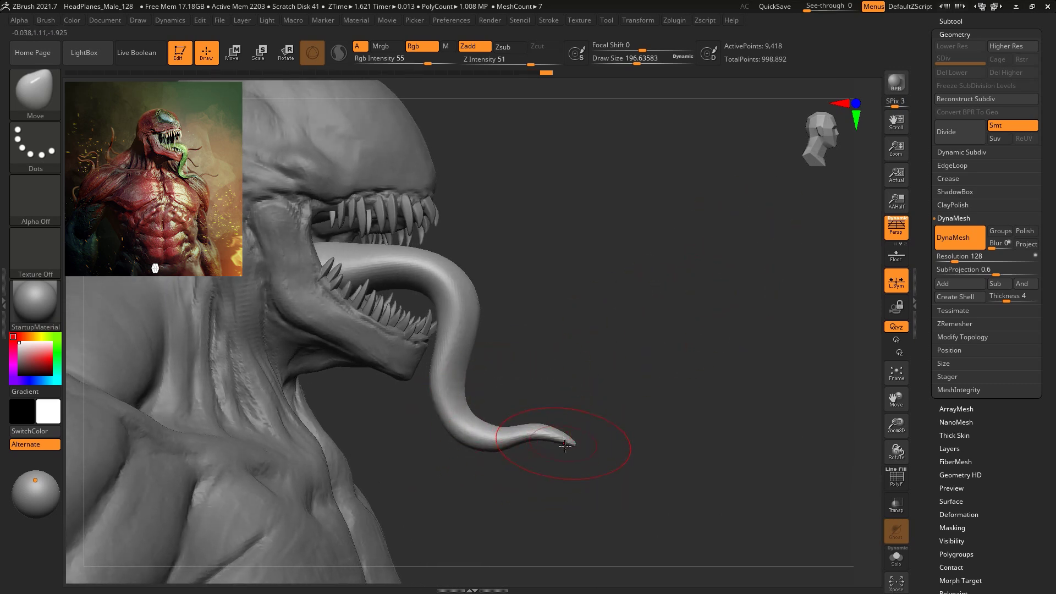
Curl the tip of the tongue downward with the Spiral brush at a draw size of about 311
mouse_move(694, 292)
mouse_down()
mouse_move(613, 287)
mouse_move(610, 350)
mouse_up()
key(b)
key(s)
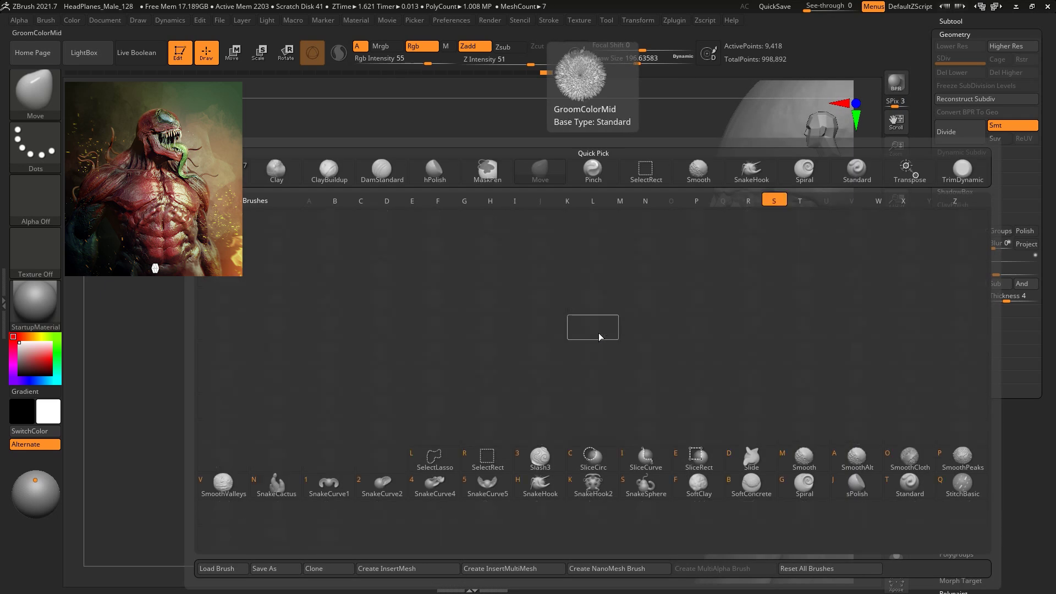
click(804, 485)
alt+drag(562, 253, 546, 192)
drag(552, 390, 572, 356)
key(ctrl+z)
key(space)
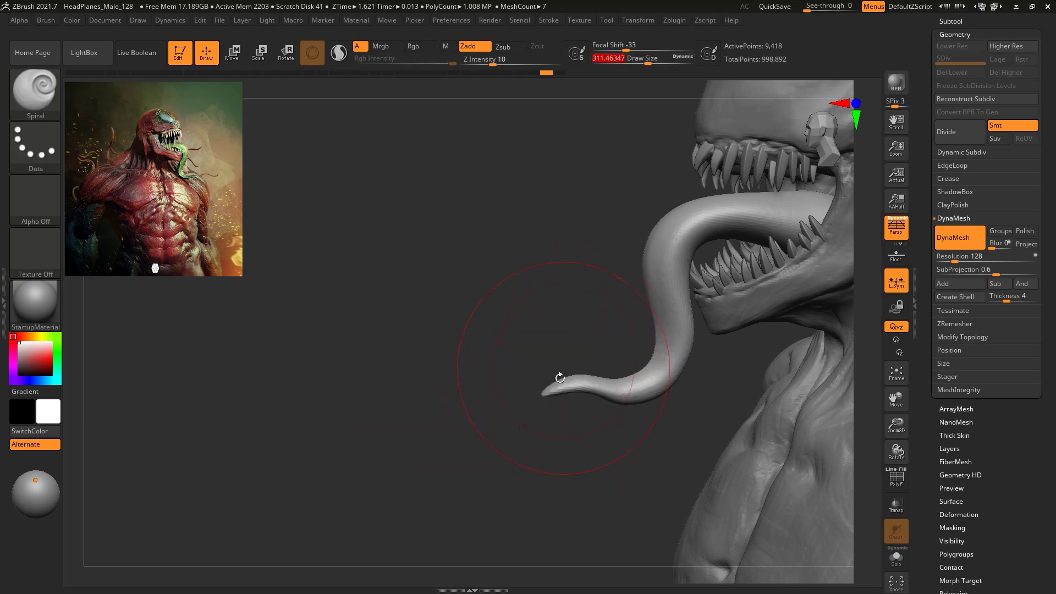
drag(549, 392, 548, 396)
drag(575, 438, 369, 246)
drag(743, 304, 590, 357)
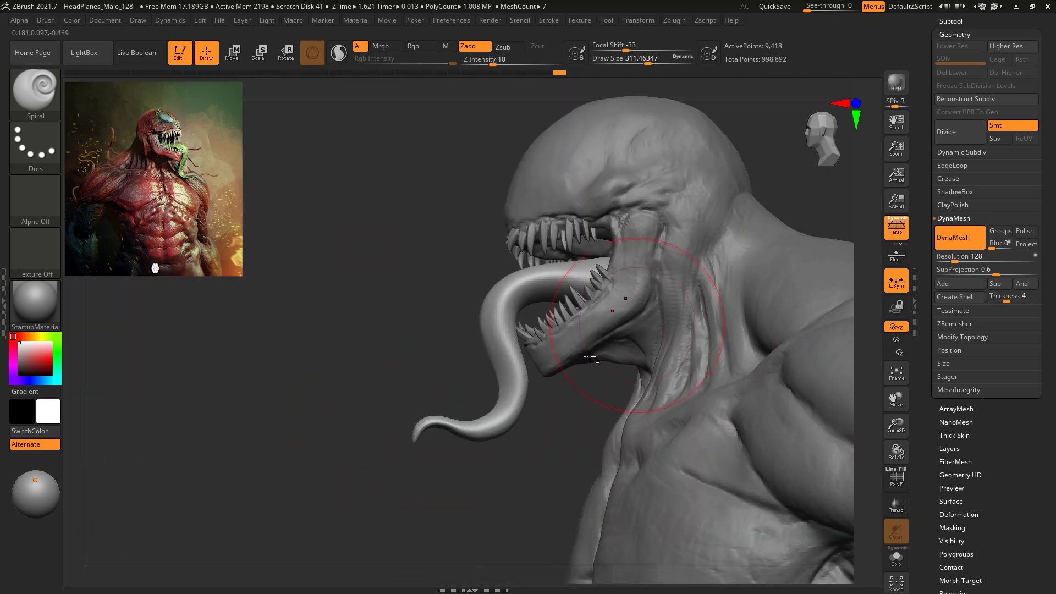
drag(480, 471, 505, 443)
Choose the DamStandard brush and remesh the tongue with DynaMesh at a resolution of 304
key(b)
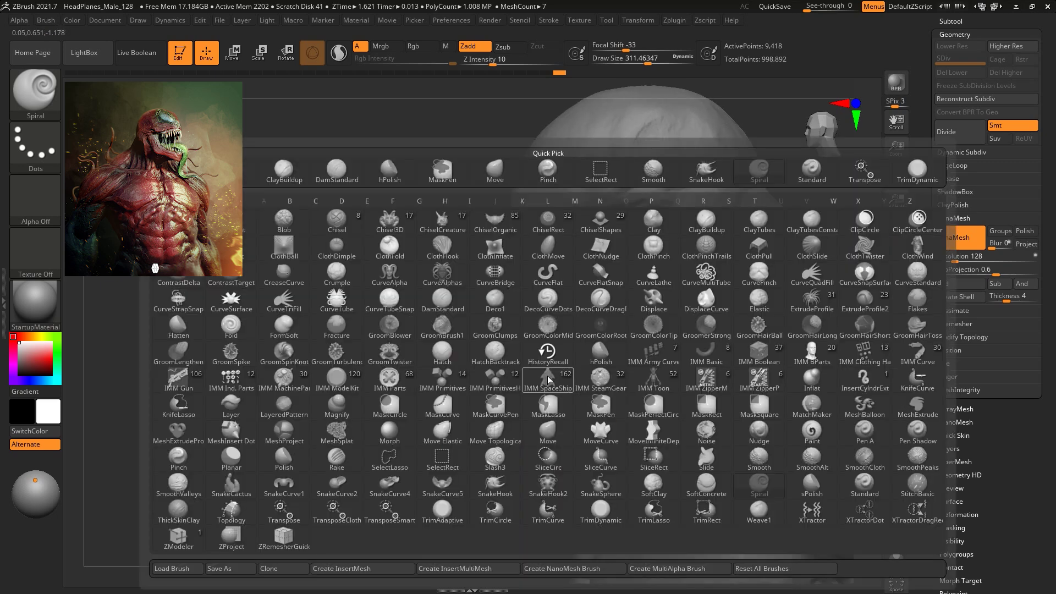
key(d)
key(s)
drag(517, 432, 564, 437)
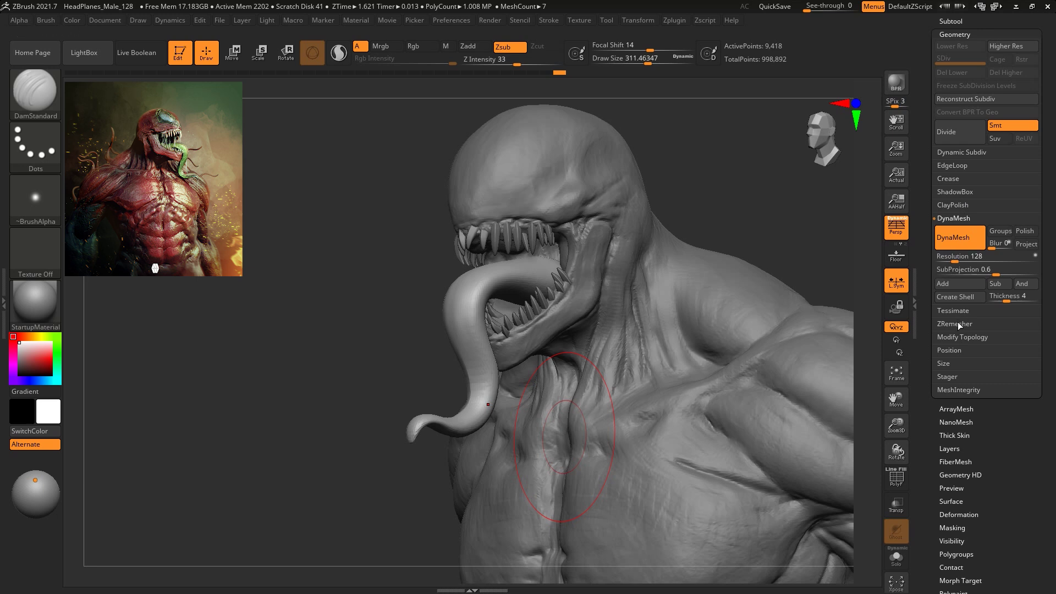
click(960, 256)
text(304)
mouse_move(730, 170)
ctrl+mouse_down()
mouse_move(761, 196)
mouse_move(731, 179)
ctrl+mouse_up()
Try to carve a crease along the tongue's side with the DamStandard brush at draw sizes of about 120 and 132
key(space)
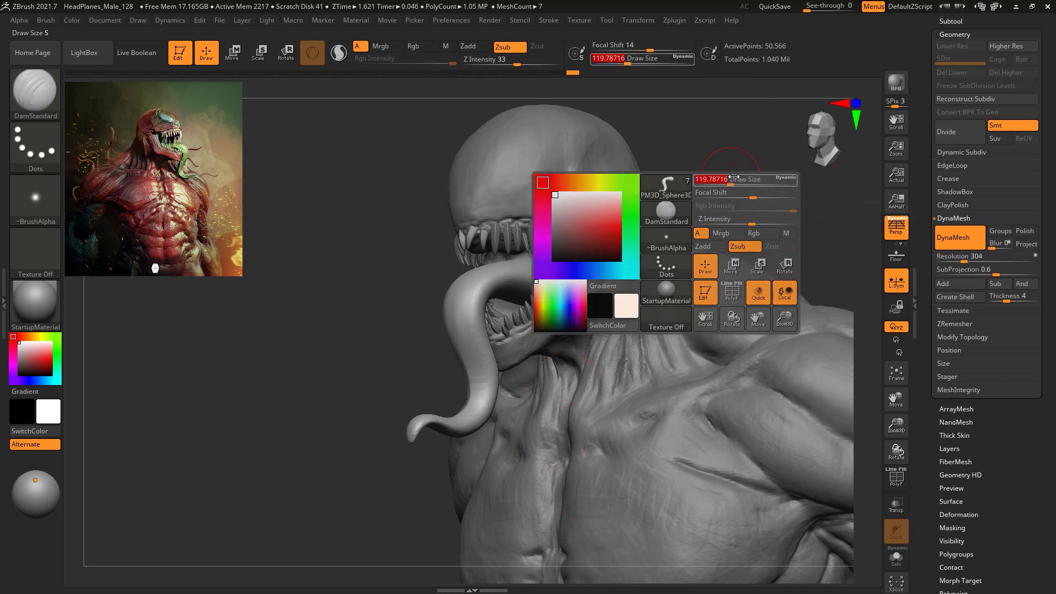
ctrl+right_drag(737, 182, 766, 200)
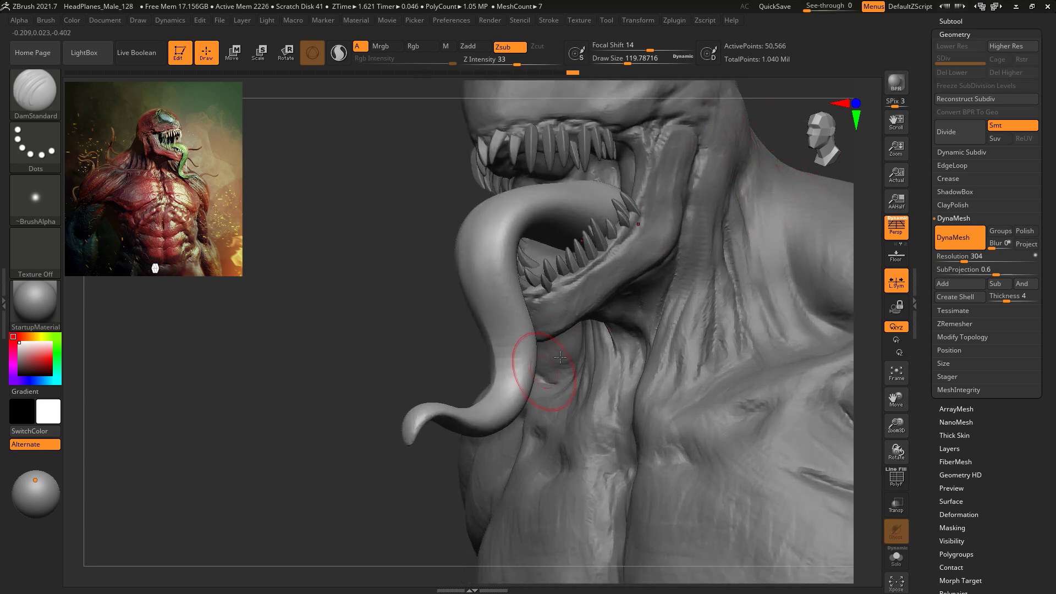
key(space)
mouse_move(562, 217)
mouse_down()
mouse_move(583, 217)
mouse_move(551, 205)
mouse_move(516, 261)
mouse_move(529, 381)
mouse_move(413, 432)
mouse_up()
mouse_move(420, 483)
right_down()
mouse_move(676, 352)
mouse_move(689, 296)
mouse_move(578, 357)
right_up()
key(space)
drag(667, 275, 650, 276)
key(ctrl+z)
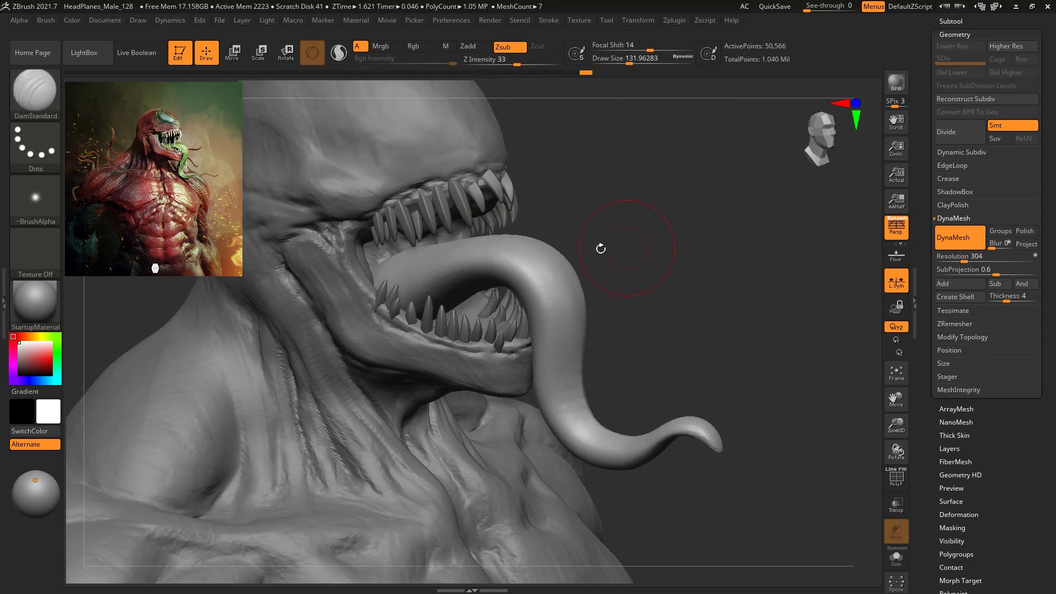
mouse_move(397, 287)
mouse_down()
mouse_move(451, 265)
mouse_move(534, 278)
mouse_move(547, 396)
mouse_move(663, 434)
mouse_up()
mouse_move(784, 341)
right_down()
mouse_move(703, 359)
mouse_move(684, 331)
right_up()
Carve a wavy crease along the tongue's lower side with the DamStandard brush at a draw size of about 83 and Z Intensity 25
key(space)
drag(367, 335, 352, 335)
mouse_move(436, 280)
mouse_down()
mouse_move(358, 278)
mouse_move(335, 339)
mouse_move(369, 375)
mouse_up()
key(ctrl+z)
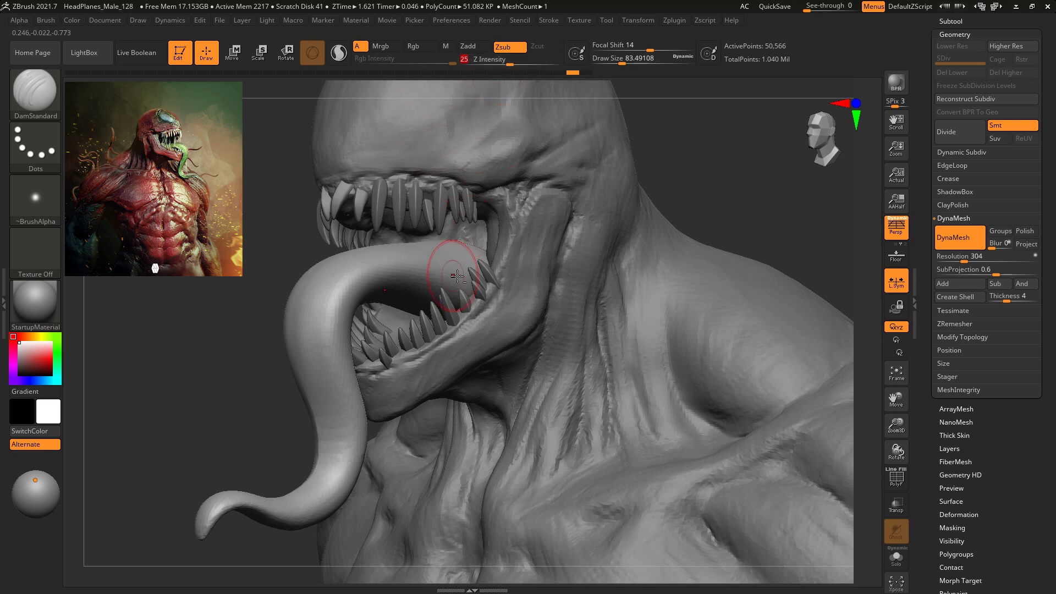
mouse_move(436, 272)
mouse_down()
mouse_move(338, 301)
mouse_move(350, 428)
mouse_move(281, 514)
mouse_up()
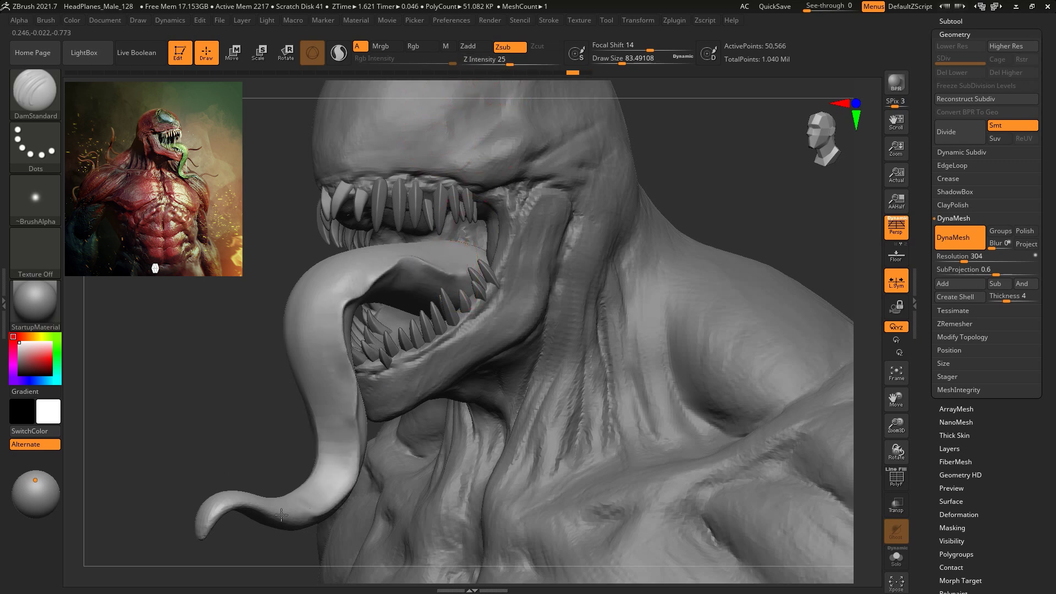
drag(238, 326, 610, 205)
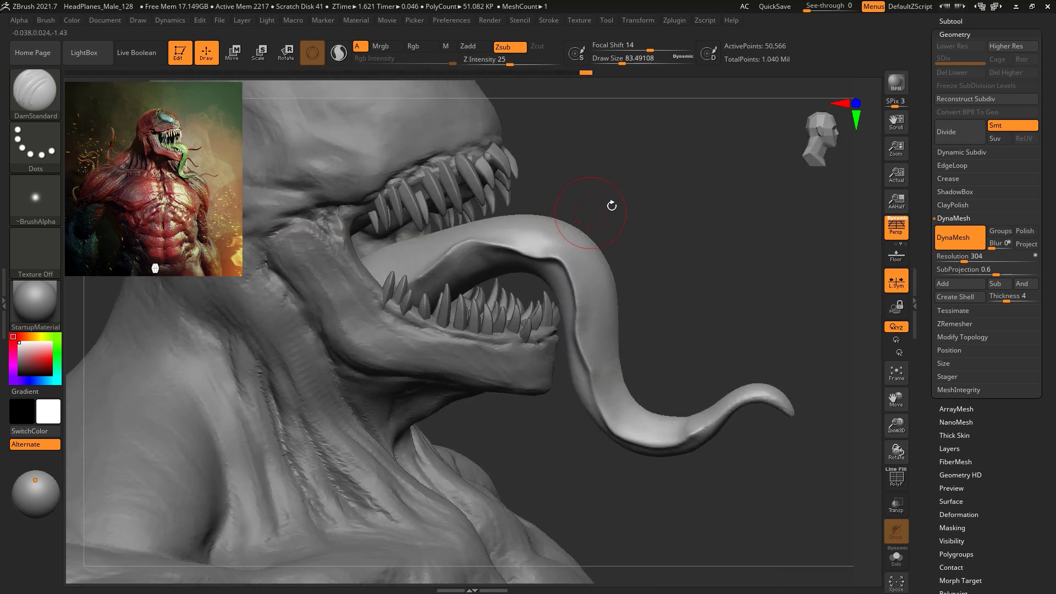
Isolate the tongue and build up its underside along the crease with the ClayBuildup brush at a draw size of about 87
click(896, 557)
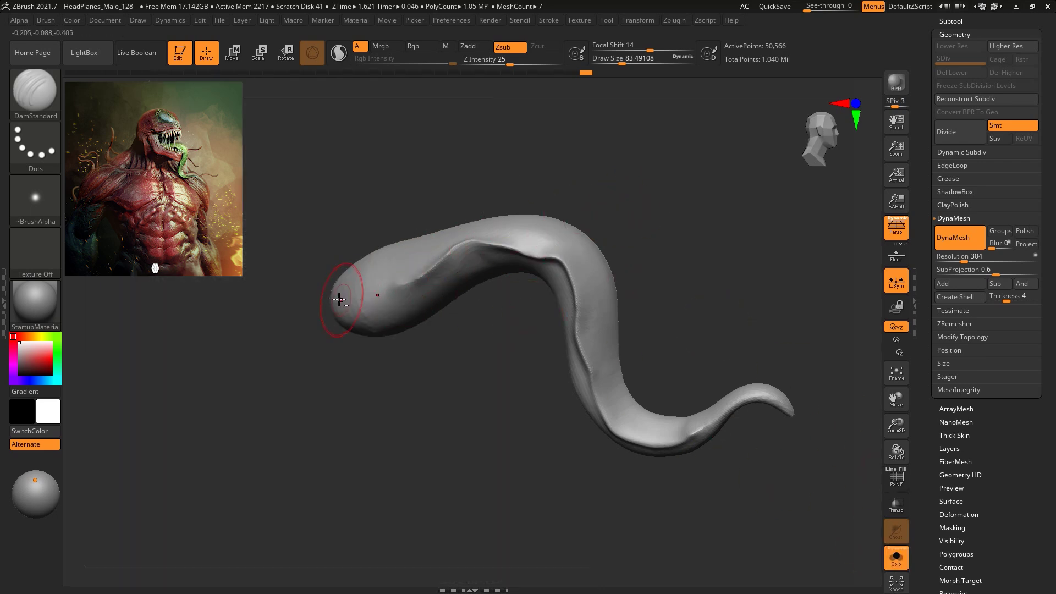
drag(634, 219, 645, 239)
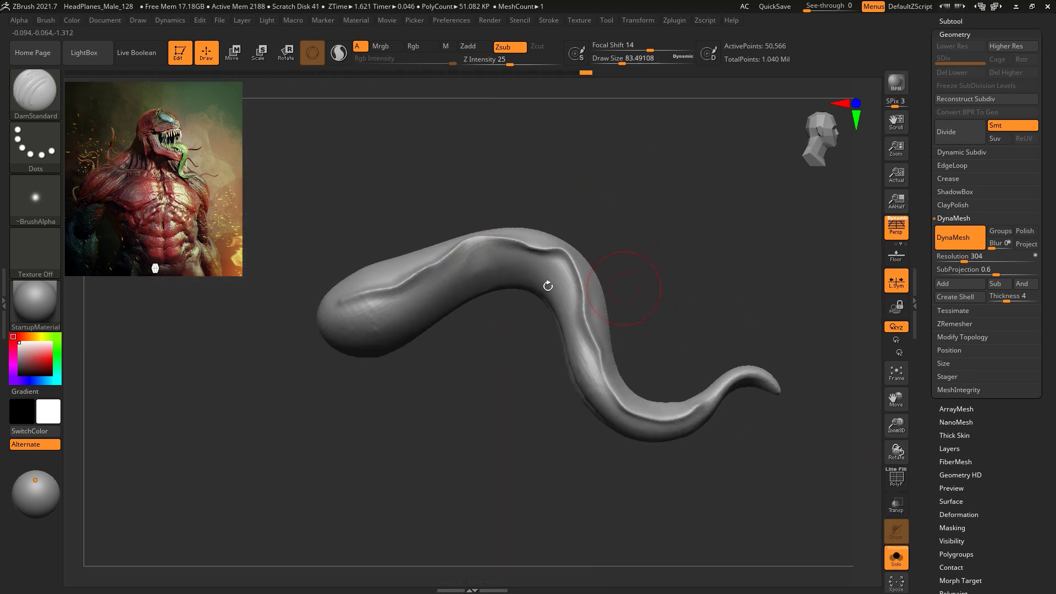
key(b)
key(c)
key(b)
key(space)
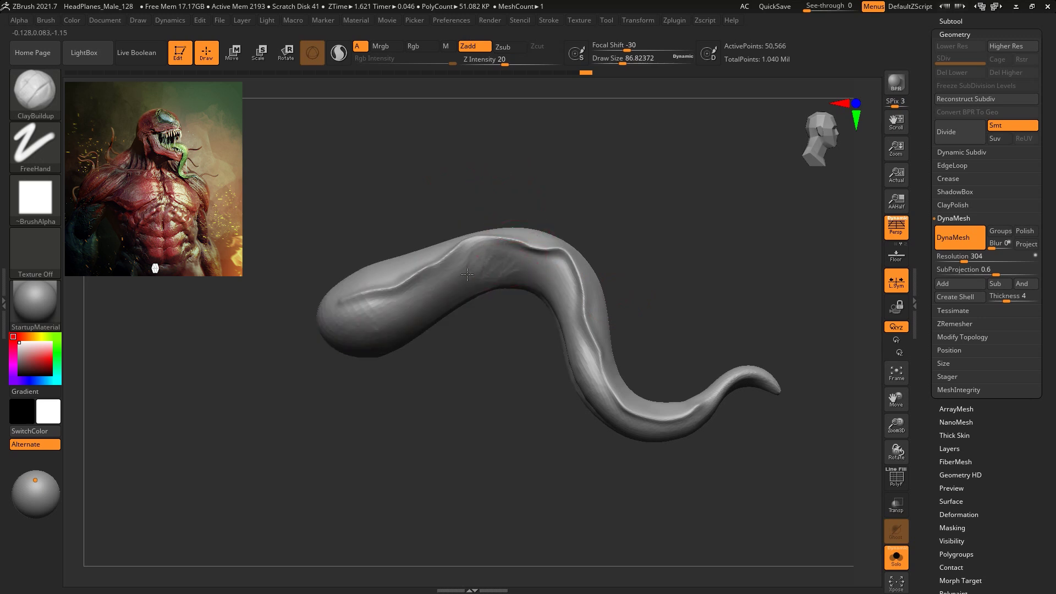
drag(467, 274, 436, 279)
drag(383, 305, 354, 324)
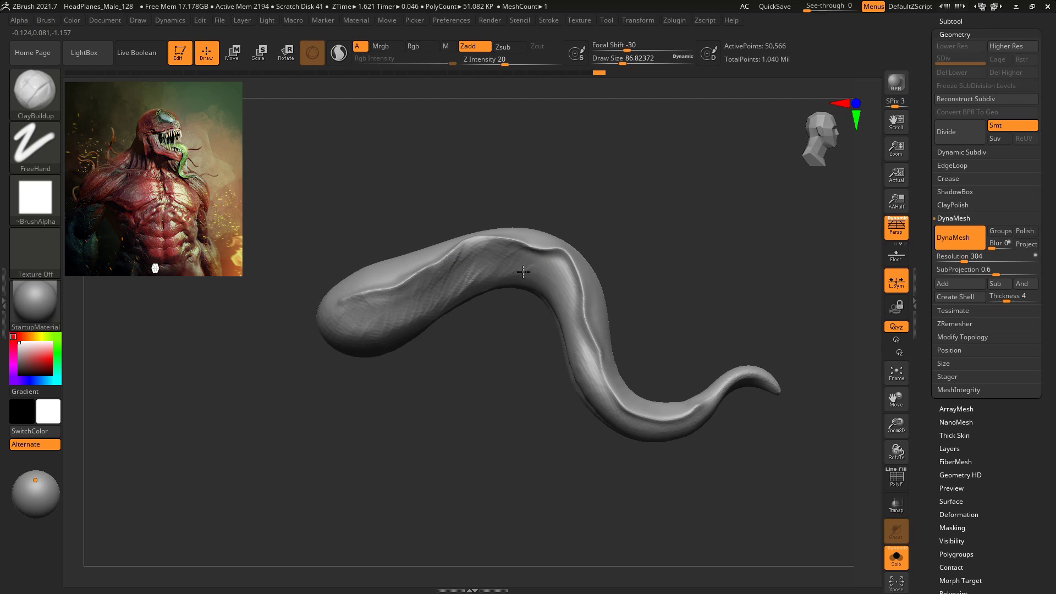
drag(580, 341, 601, 391)
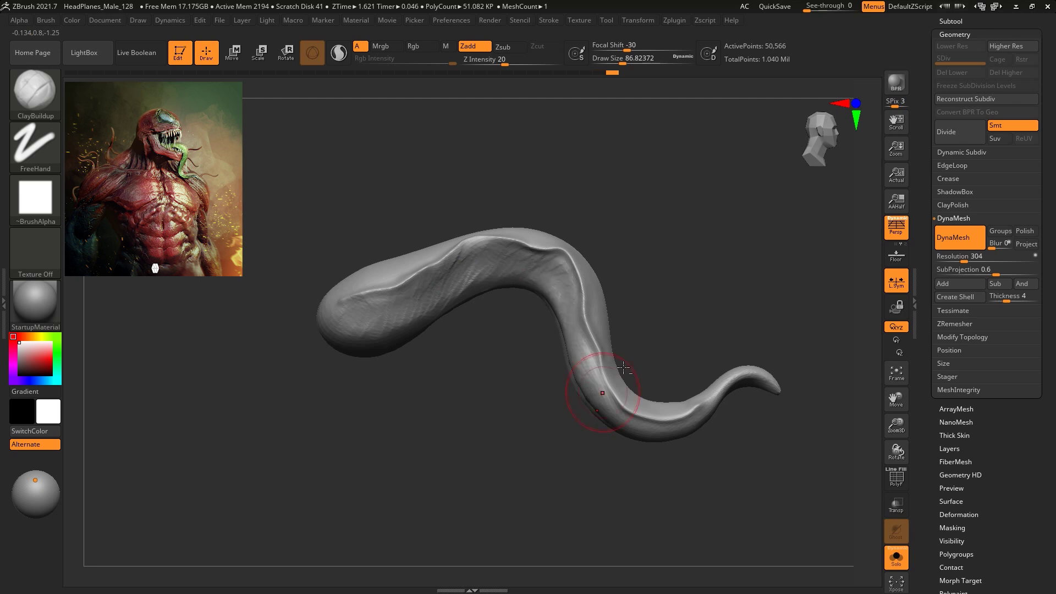
Rework the underside at the tongue's bend with the ClayBuildup brush at a draw size of about 68
drag(669, 281, 643, 291)
drag(568, 336, 599, 375)
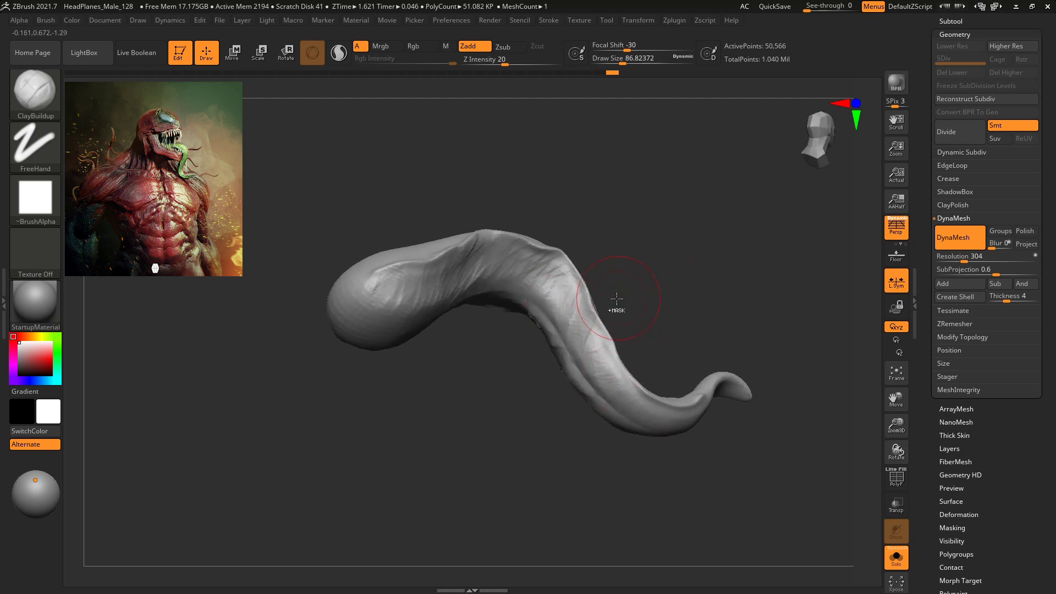
key(ctrl+z)
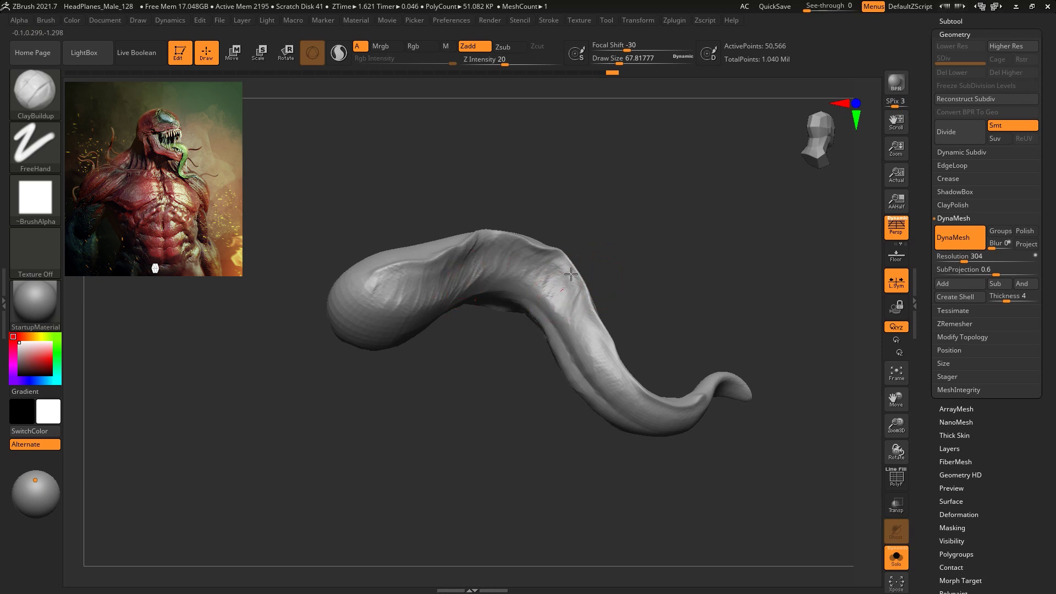
drag(608, 360, 591, 332)
Carve a central groove along the tongue's upper surface with the DamStandard brush at a draw size of about 182 and Z Intensity 25
mouse_move(650, 234)
mouse_down()
mouse_move(560, 308)
mouse_move(594, 275)
mouse_up()
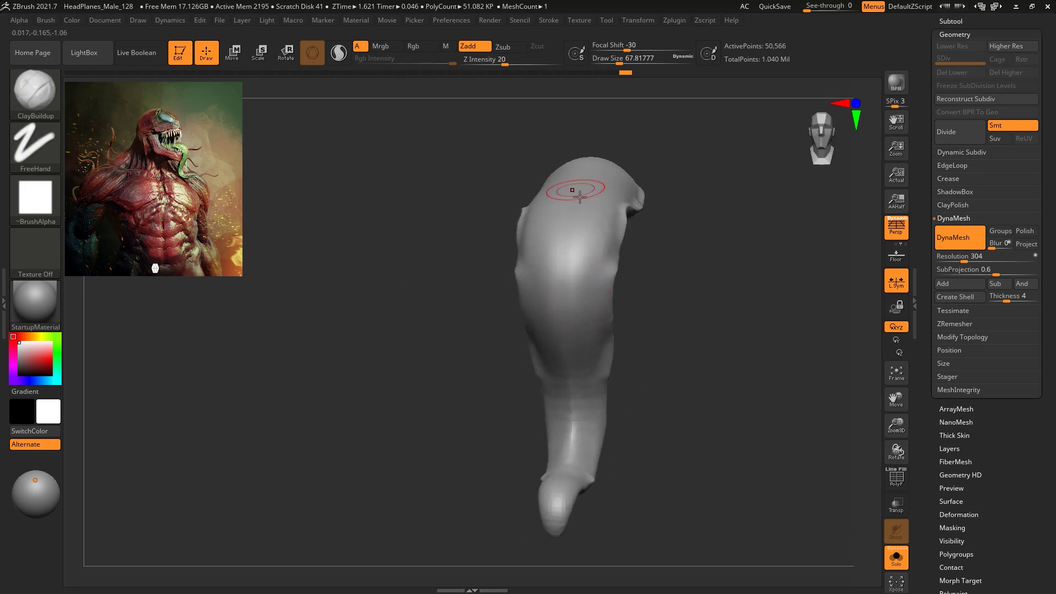
key(b)
key(d)
key(s)
key(space)
drag(590, 202, 604, 202)
drag(689, 248, 714, 249)
key(space)
drag(692, 250, 706, 250)
key(space)
drag(573, 182, 566, 182)
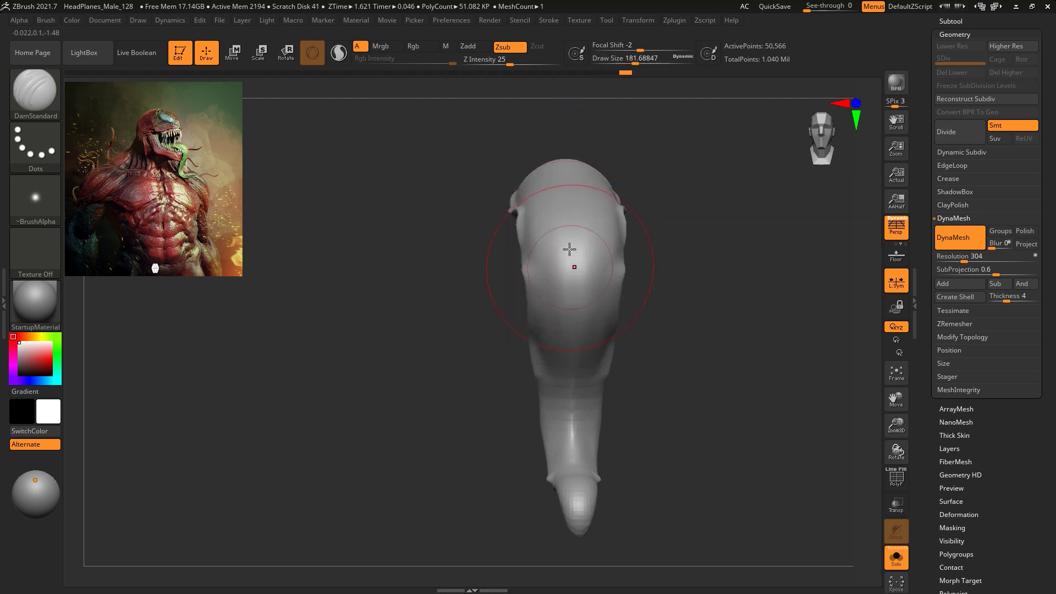
drag(569, 231, 570, 171)
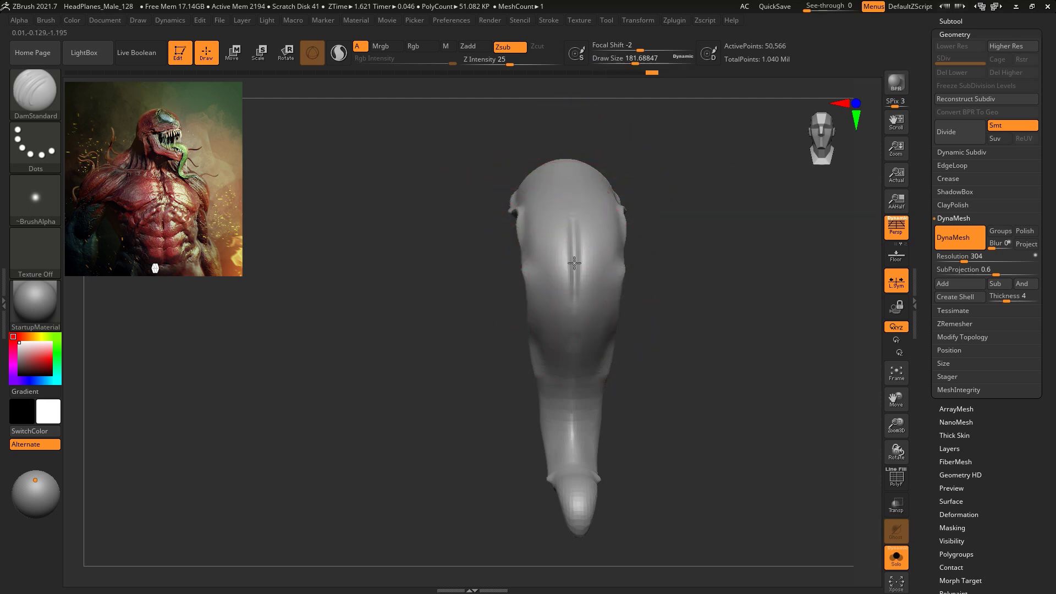
drag(571, 228, 571, 217)
Build up both sides of the tongue's central groove with the ClayBuildup brush at a draw size of about 80, smoothing the groove
mouse_move(641, 300)
mouse_down()
mouse_move(701, 264)
mouse_move(690, 252)
mouse_up()
key(space)
key(b)
click(367, 169)
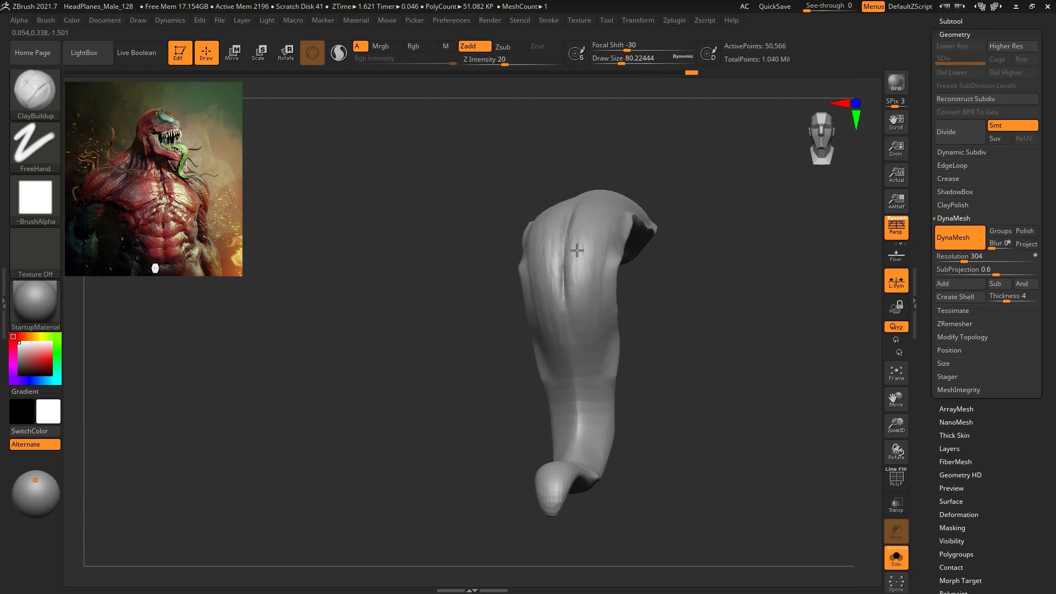
drag(660, 283, 694, 385)
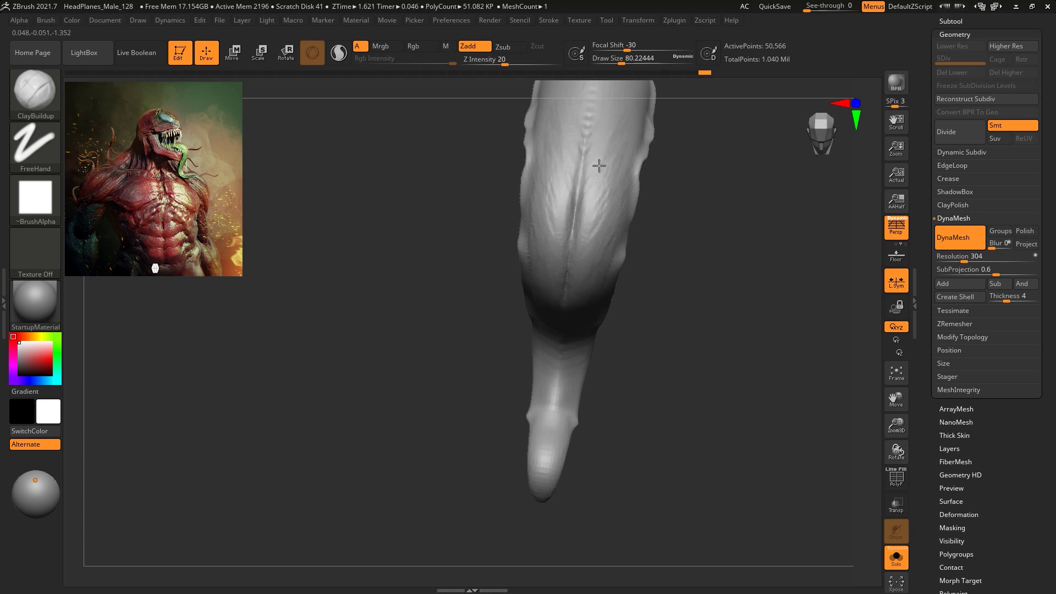
shift+drag(592, 131, 588, 118)
drag(697, 242, 695, 118)
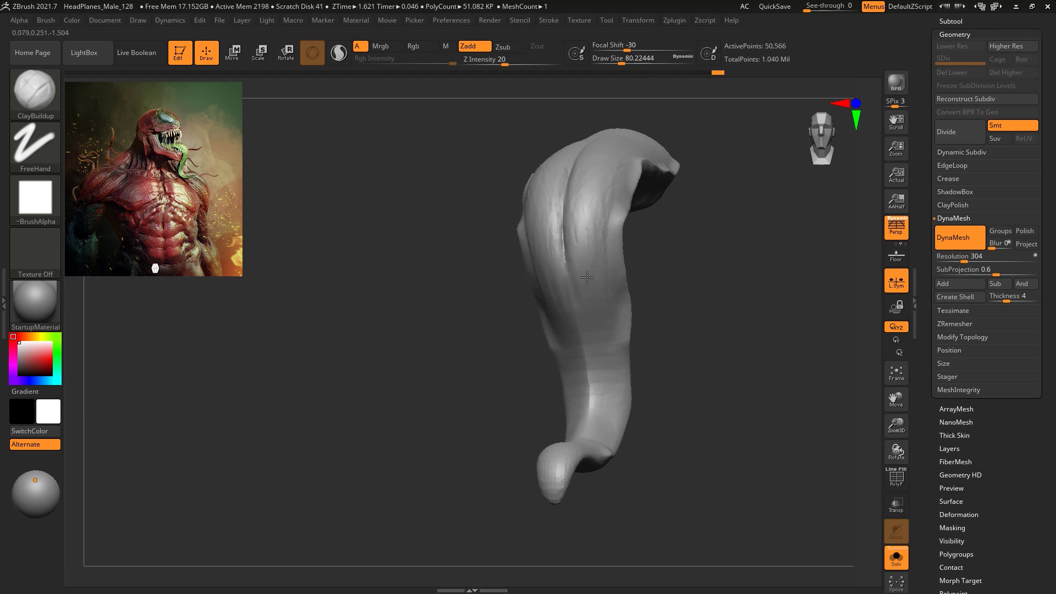
Switch to the Move brush at a draw size of about 223 and turn off the tongue's isolation to show the whole creature
right_drag(580, 244, 716, 306)
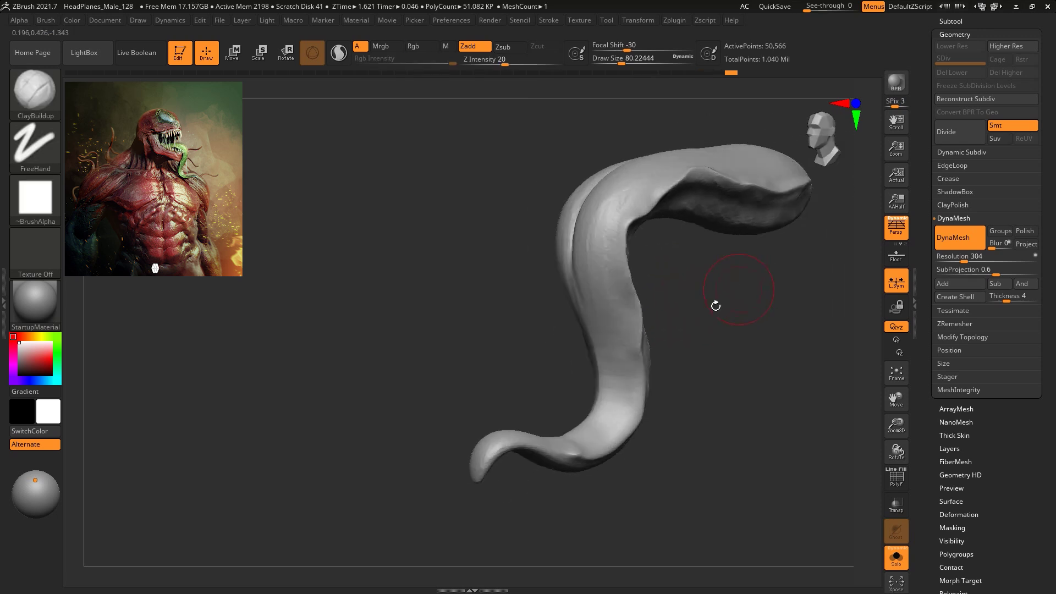
mouse_move(617, 406)
right_down()
mouse_move(710, 427)
mouse_move(606, 430)
mouse_move(749, 389)
mouse_move(695, 321)
right_up()
key(b)
key(m)
key(v)
key(space)
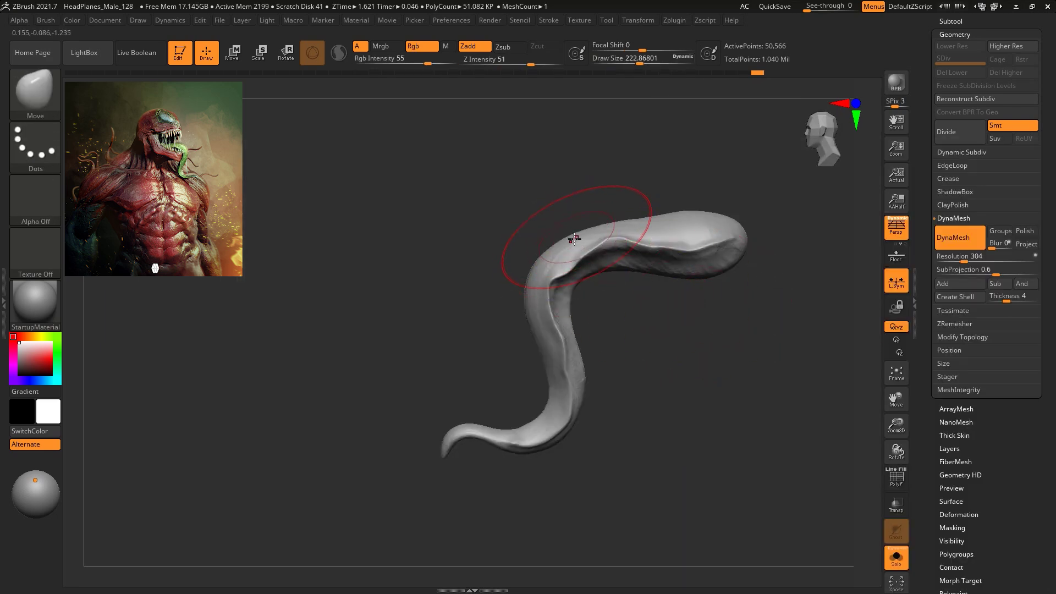
click(896, 557)
right_drag(721, 443, 787, 342)
key(f)
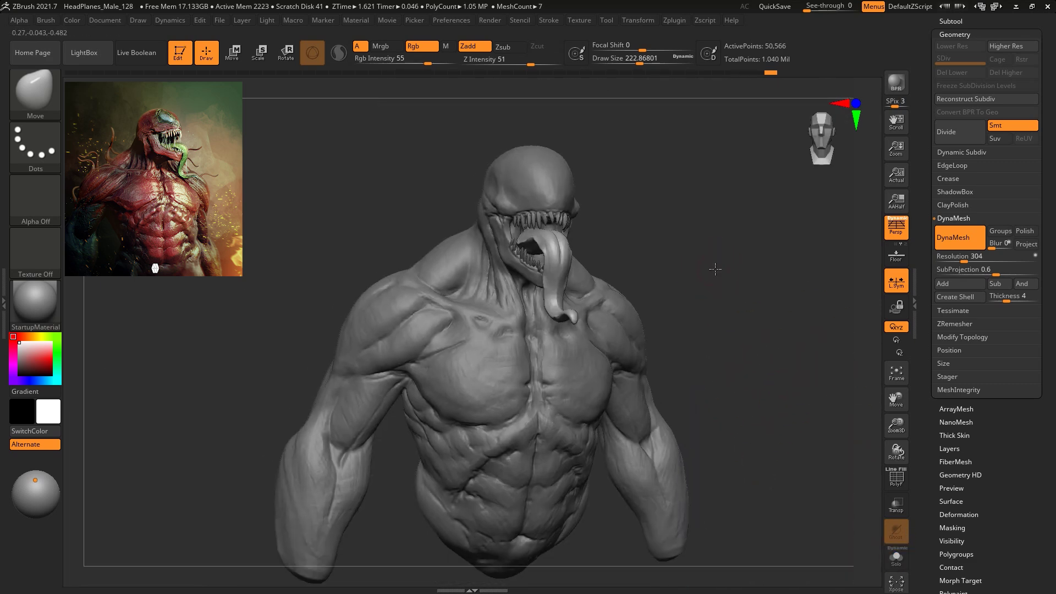
Reposition the tongue inside the open mouth with the move gizmo, checking it from the front and side
key(w)
right_drag(698, 238, 712, 234)
ctrl+right_drag(708, 193, 733, 376)
right_drag(737, 253, 565, 219)
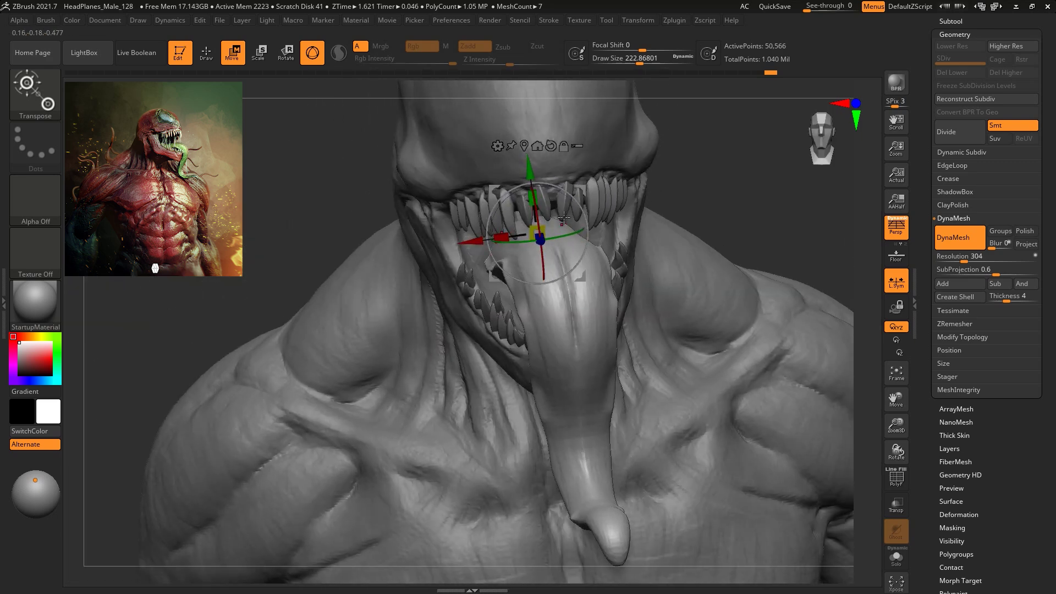
mouse_move(718, 201)
right_down()
mouse_move(660, 209)
mouse_move(729, 198)
mouse_move(698, 201)
right_up()
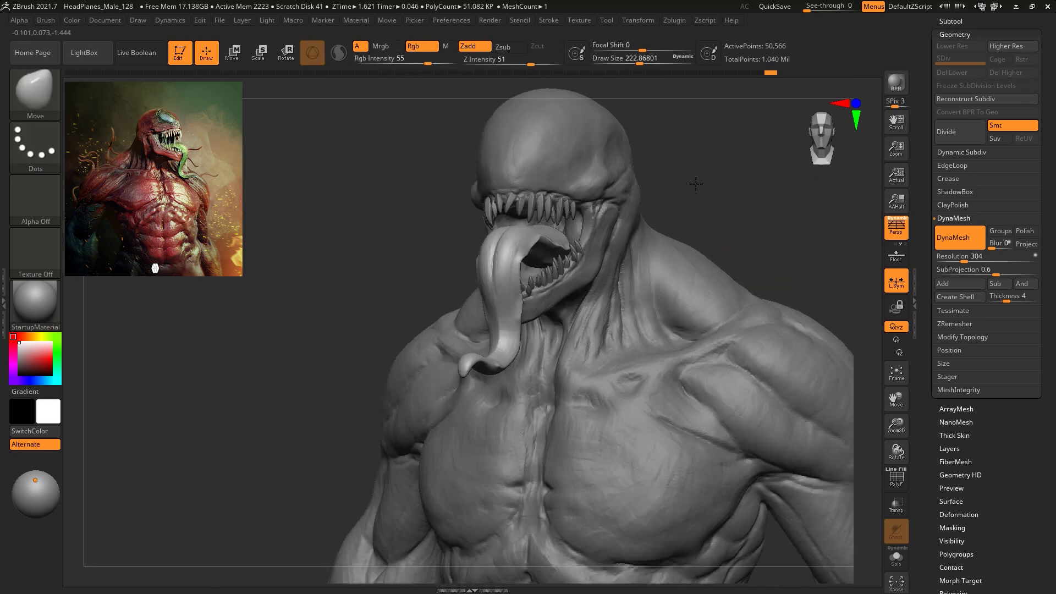
right_drag(696, 184, 611, 194)
key(w)
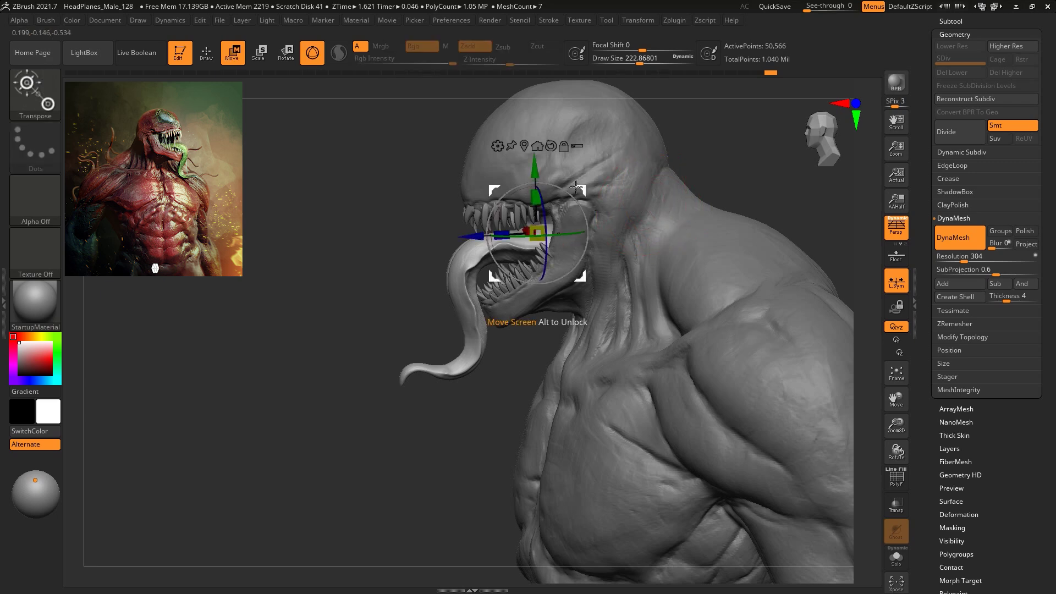
drag(576, 187, 568, 196)
Adjust the tongue's base inside the mouth with the Move brush at draw sizes of about 430 and 182
right_drag(707, 173, 690, 183)
key(b)
key(m)
key(v)
key(space)
drag(727, 164, 737, 164)
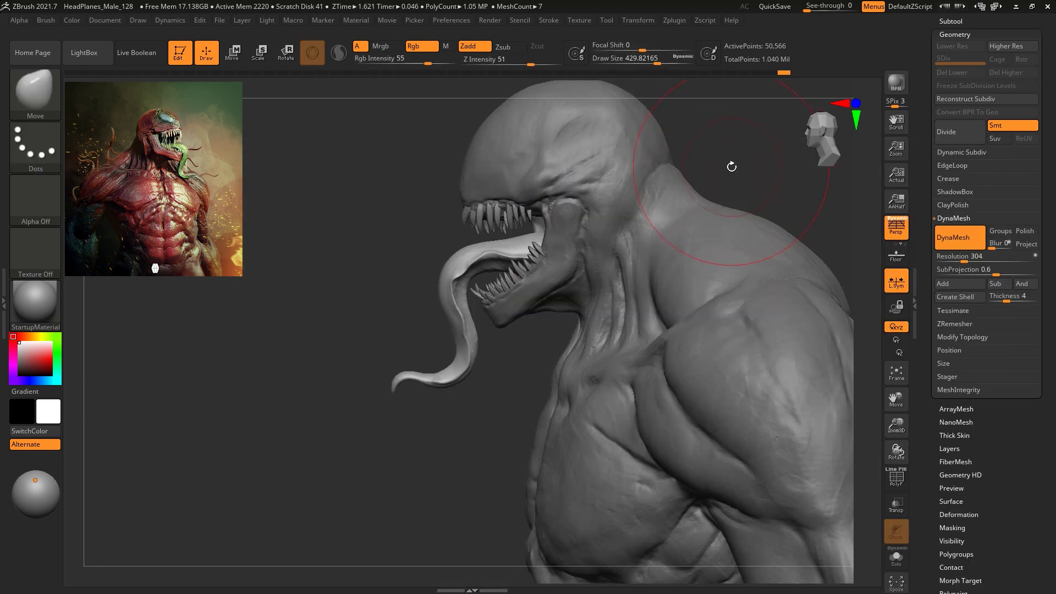
ctrl+right_drag(736, 155, 709, 204)
mouse_move(608, 231)
mouse_down()
mouse_move(558, 244)
mouse_move(557, 233)
mouse_up()
key(space)
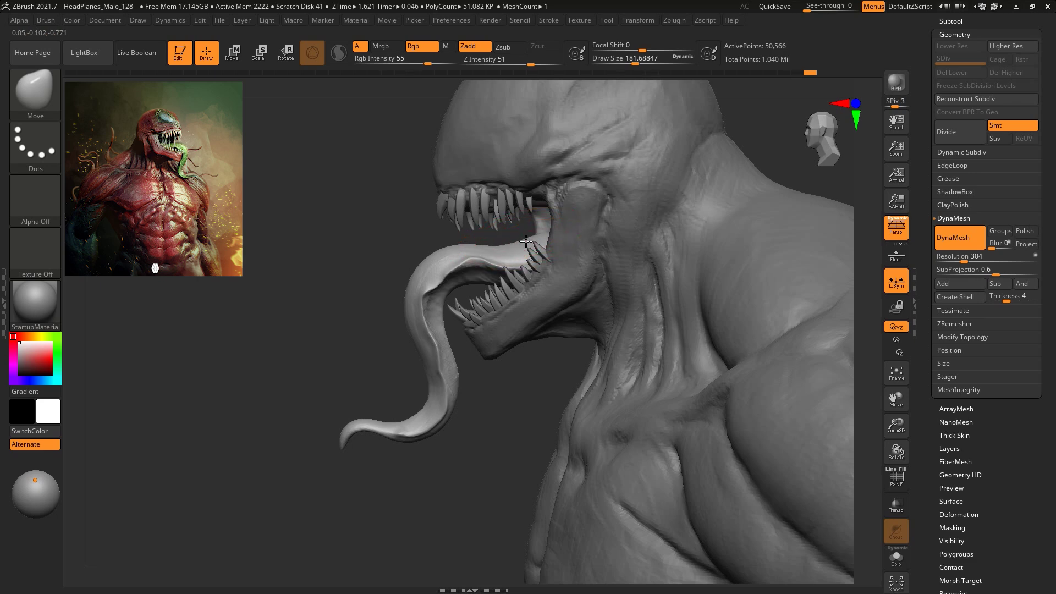
right_drag(544, 232, 570, 378)
drag(599, 367, 603, 360)
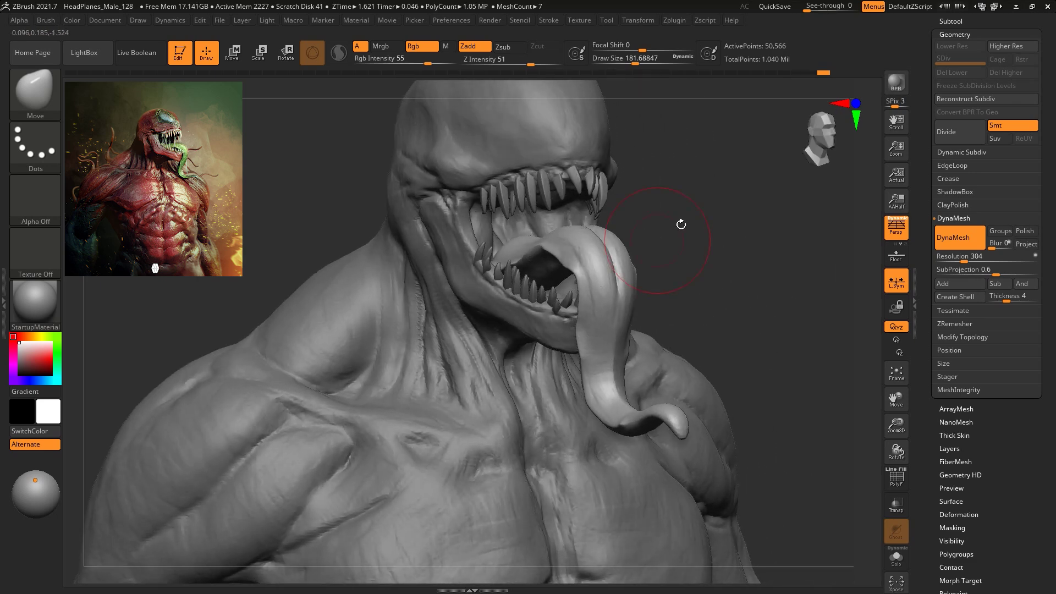
Set the Move brush's draw size to about 149 and make the body the active subtool
mouse_move(681, 224)
mouse_down()
mouse_move(702, 250)
mouse_move(679, 226)
mouse_move(696, 208)
mouse_move(686, 208)
mouse_move(724, 212)
mouse_move(677, 150)
mouse_up()
drag(678, 205, 720, 172)
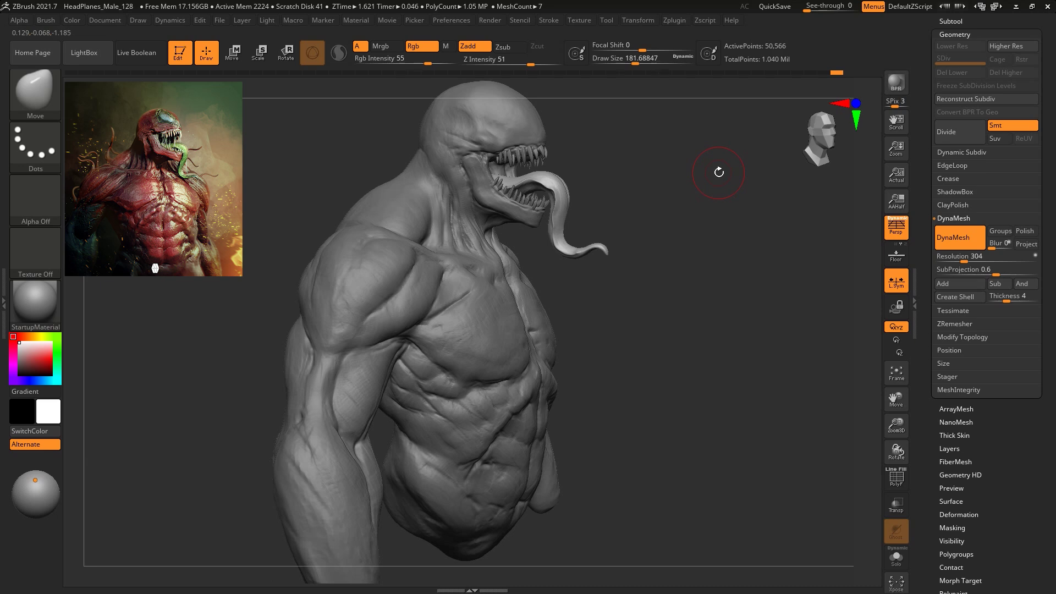
mouse_move(639, 227)
mouse_down()
mouse_move(595, 238)
mouse_move(661, 297)
mouse_up()
key(space)
drag(441, 204, 437, 207)
alt+click(438, 209)
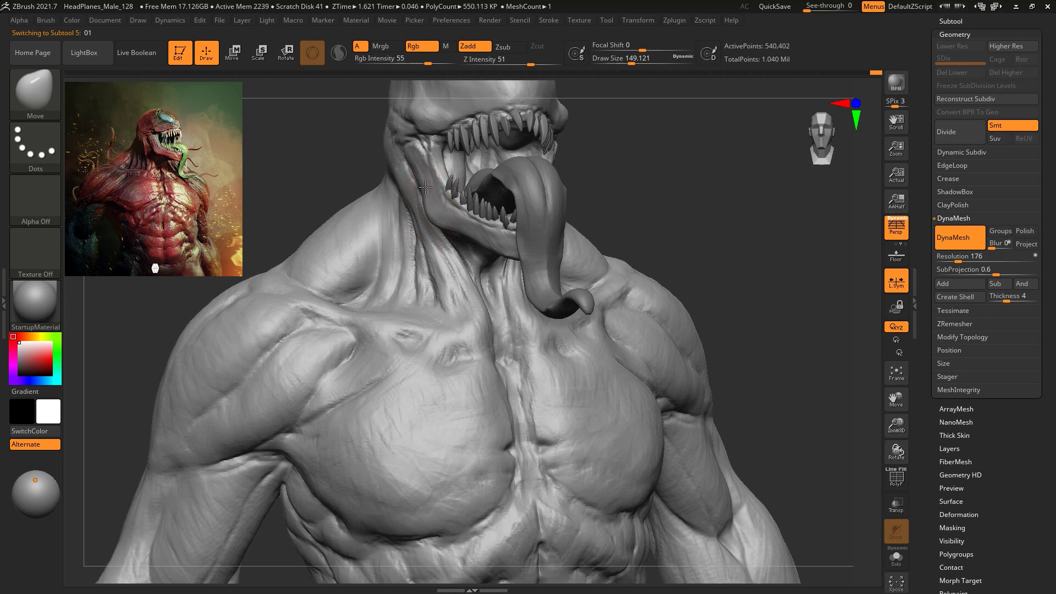
Examine the body's overall form from the front, the back and a three-quarter view
drag(726, 157, 700, 187)
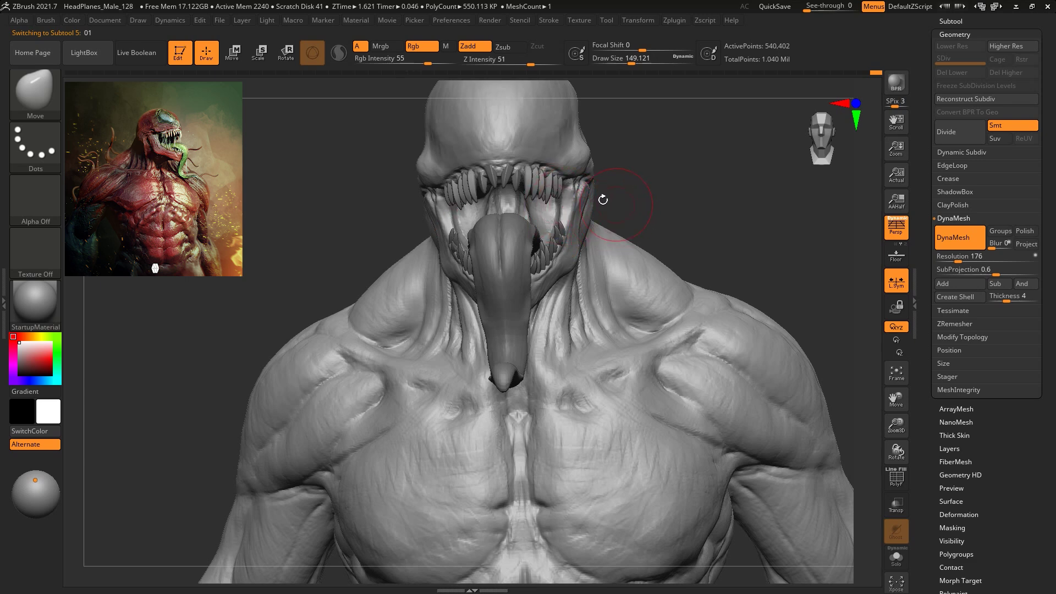
drag(720, 180, 813, 258)
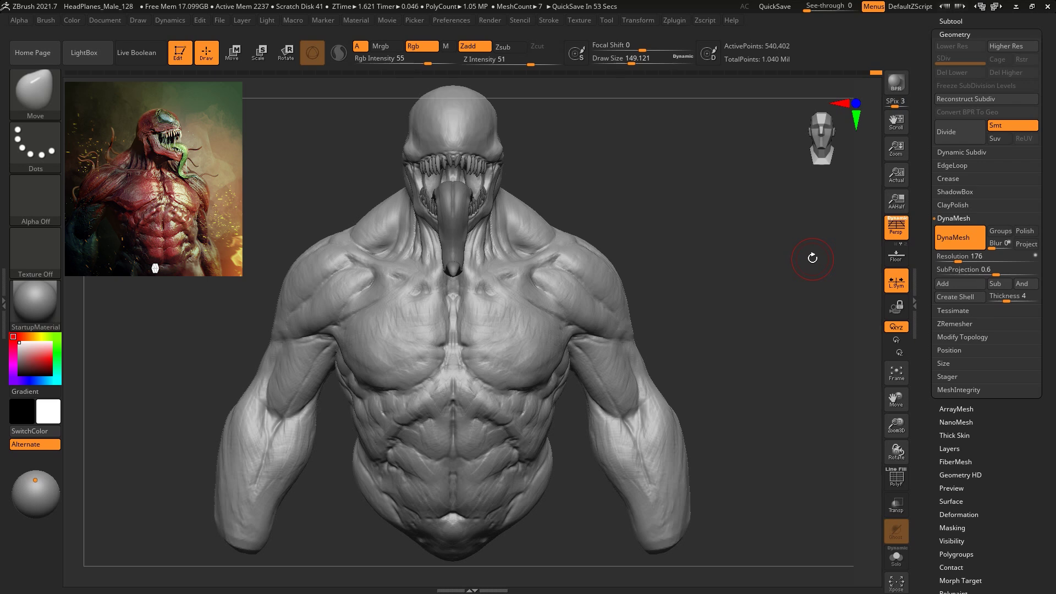
mouse_move(812, 258)
mouse_down()
mouse_move(677, 192)
mouse_move(695, 246)
mouse_move(658, 241)
mouse_move(706, 317)
mouse_up()
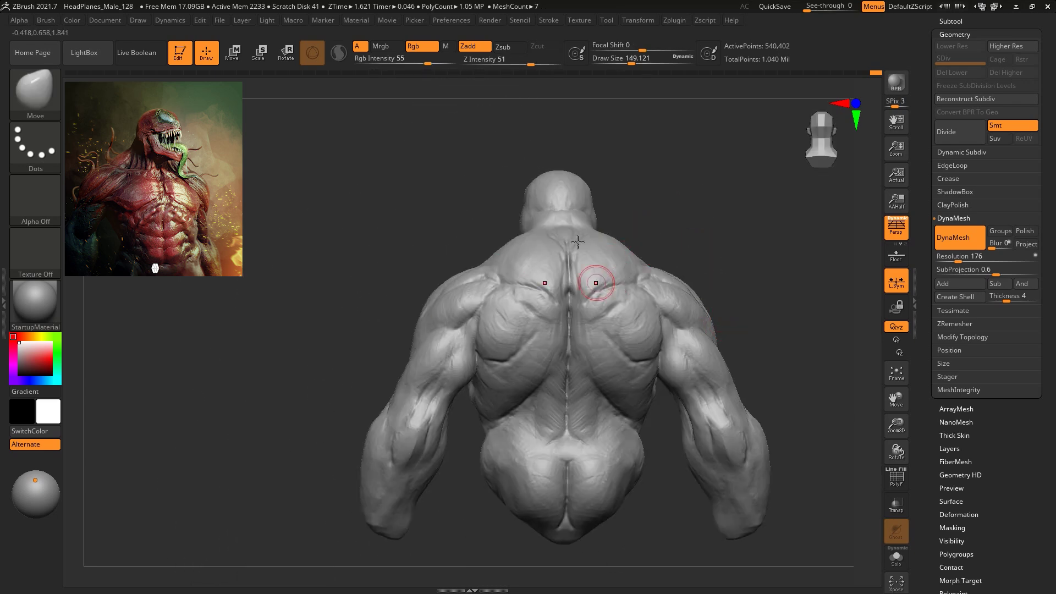
drag(755, 218, 652, 266)
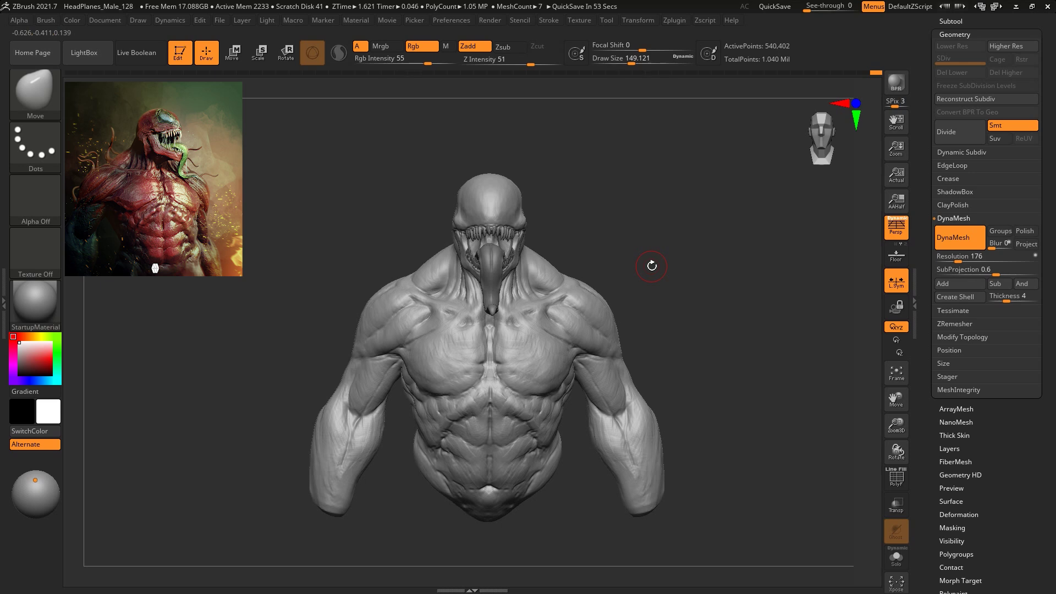
mouse_move(693, 284)
mouse_down()
mouse_move(675, 283)
mouse_move(686, 291)
mouse_up()
mouse_move(732, 259)
ctrl+right_down()
mouse_move(752, 312)
mouse_move(752, 252)
mouse_move(740, 245)
ctrl+right_up()
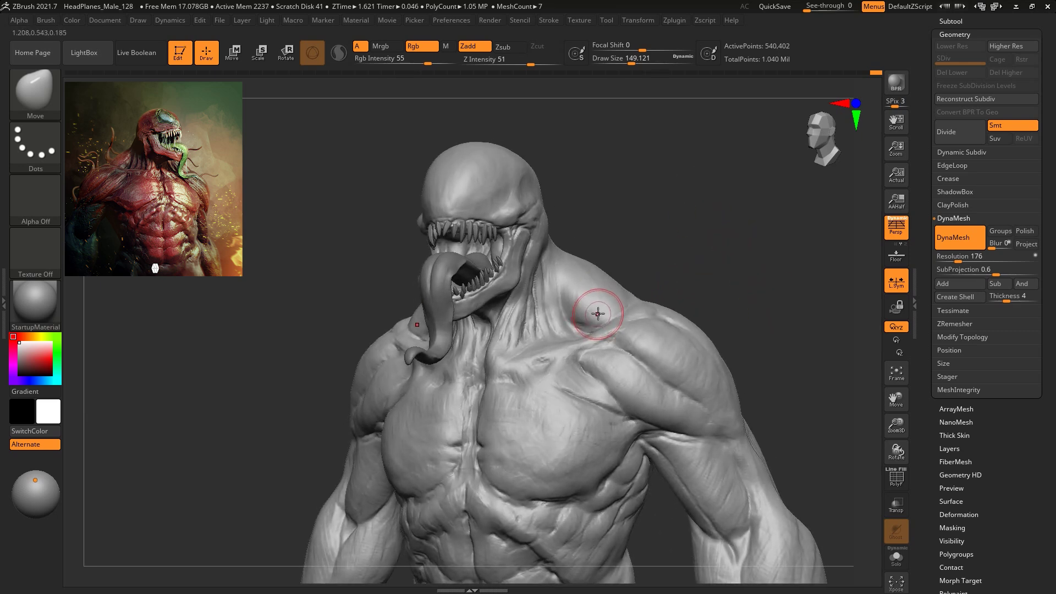
Switch to the ClayBuildup brush and inspect the body's shoulders and upper back
key(b)
click(280, 172)
key(b)
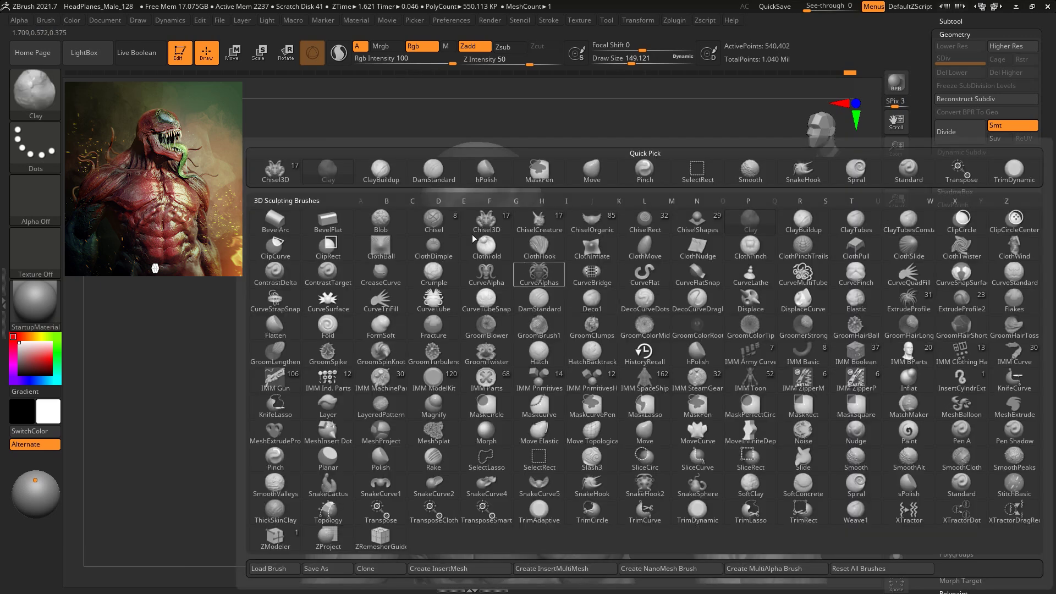
key(c)
key(b)
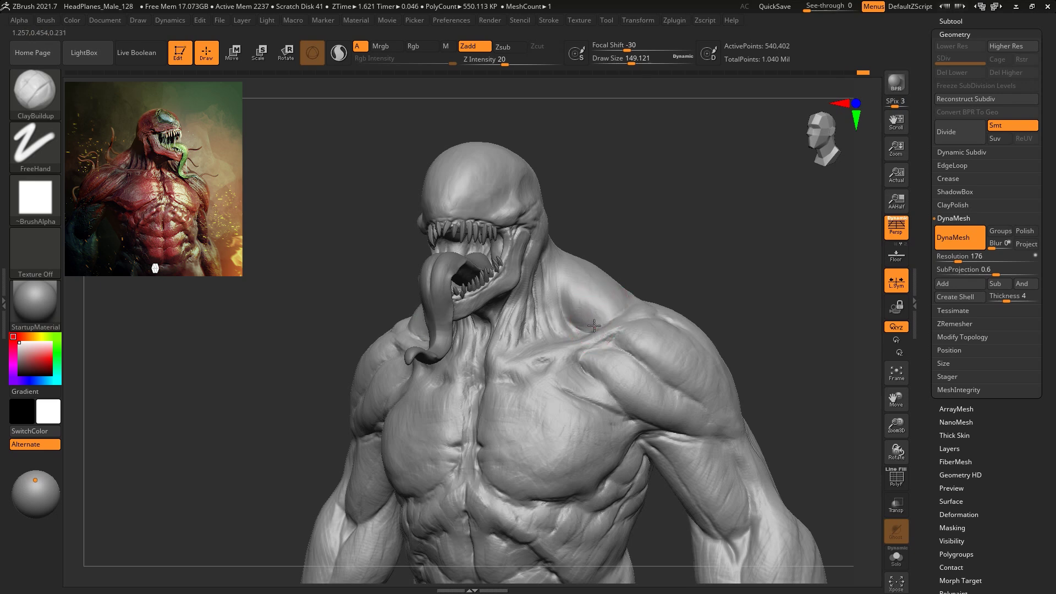
mouse_move(711, 269)
mouse_down()
mouse_move(738, 267)
mouse_move(739, 300)
mouse_move(688, 269)
mouse_move(759, 280)
mouse_move(607, 339)
mouse_up()
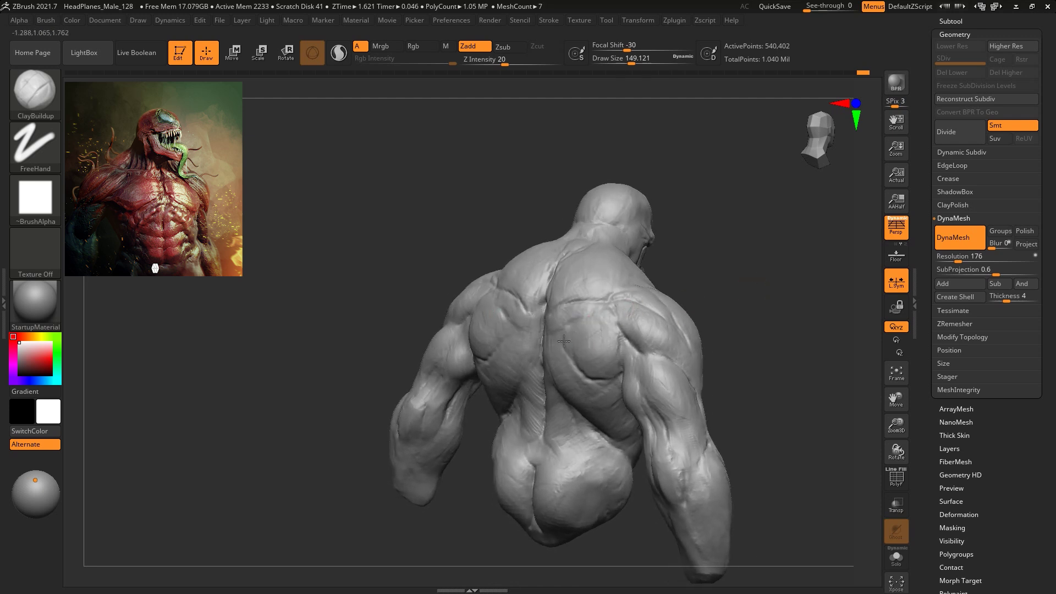
mouse_move(711, 315)
mouse_down()
mouse_move(672, 292)
mouse_move(732, 275)
mouse_move(795, 276)
mouse_move(698, 259)
mouse_up()
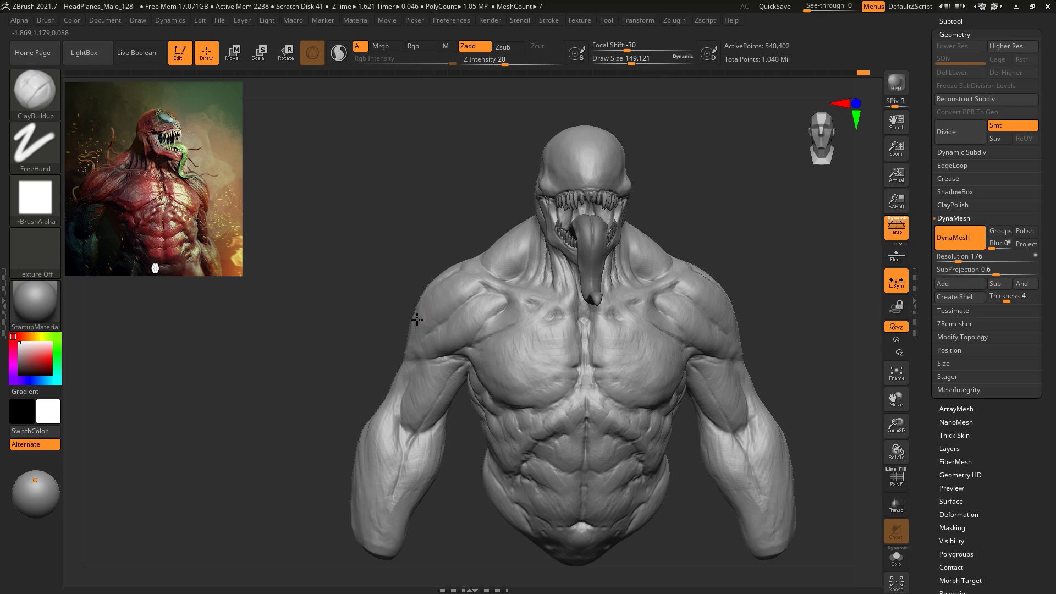
mouse_move(740, 212)
mouse_down()
mouse_move(712, 248)
mouse_move(773, 184)
mouse_move(677, 224)
mouse_move(686, 210)
mouse_up()
Append a Cylinder3D mesh to the creature as a new subtool
drag(950, 24, 951, 28)
click(951, 24)
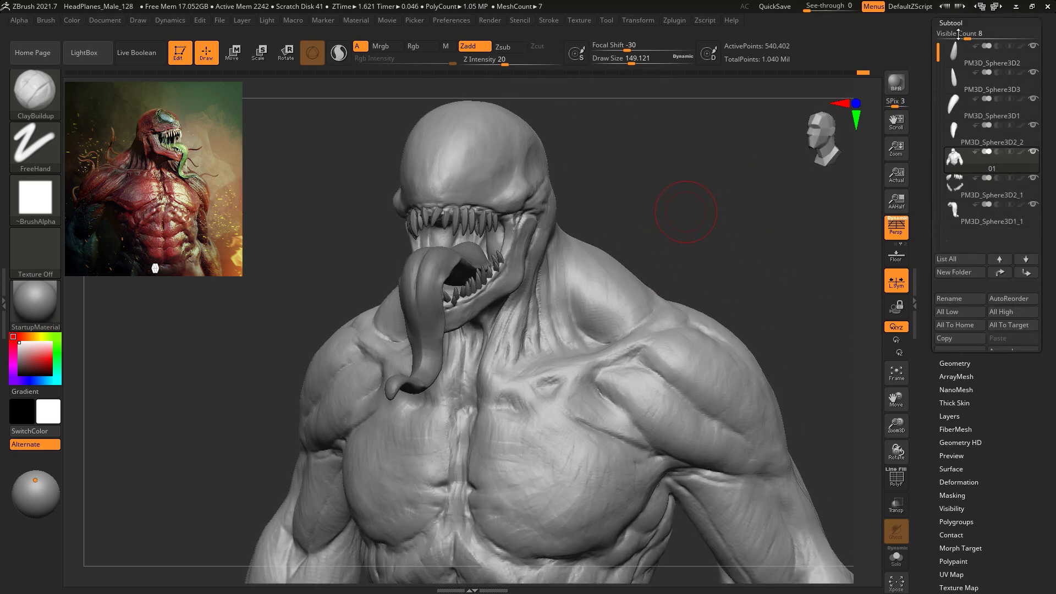
mouse_move(958, 216)
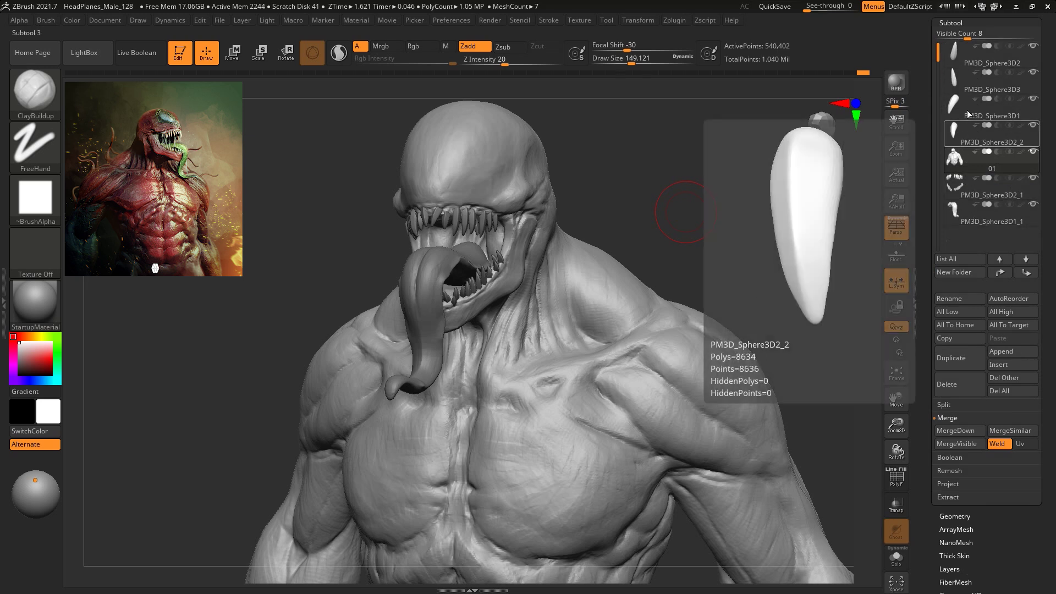
mouse_move(955, 127)
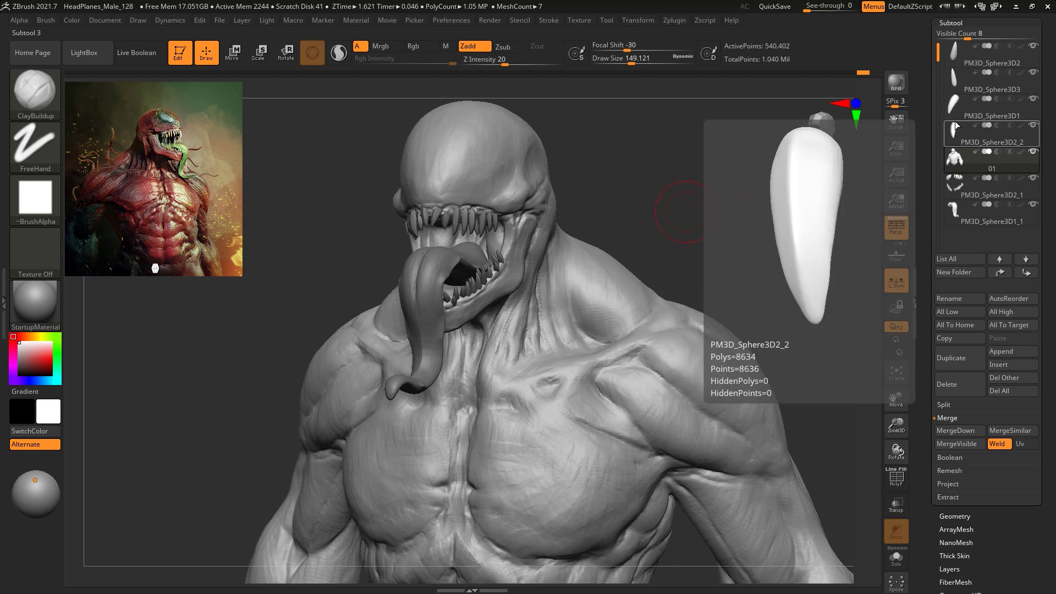
click(992, 352)
click(1006, 354)
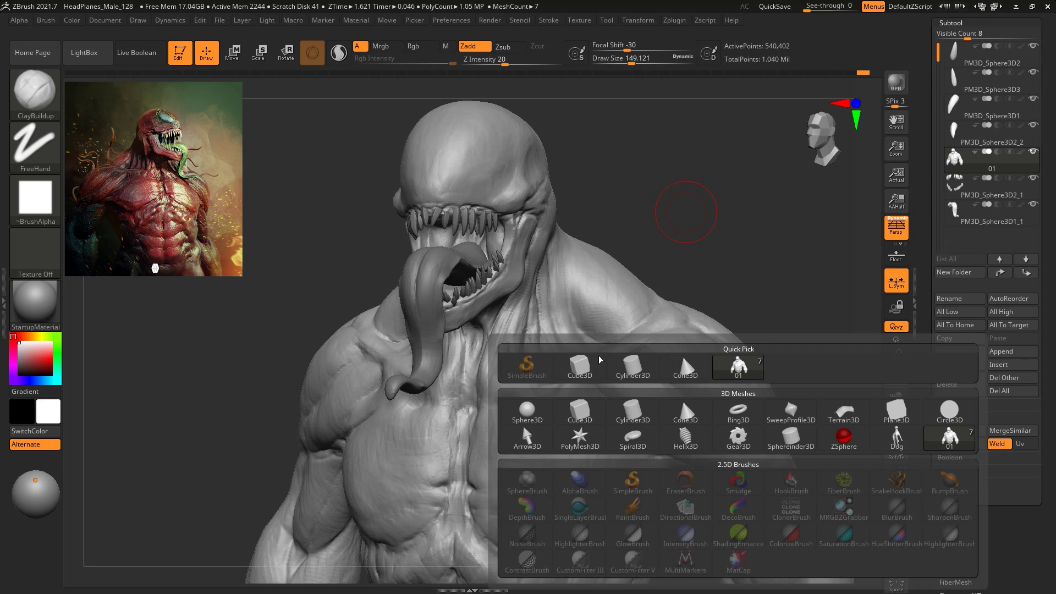
click(647, 377)
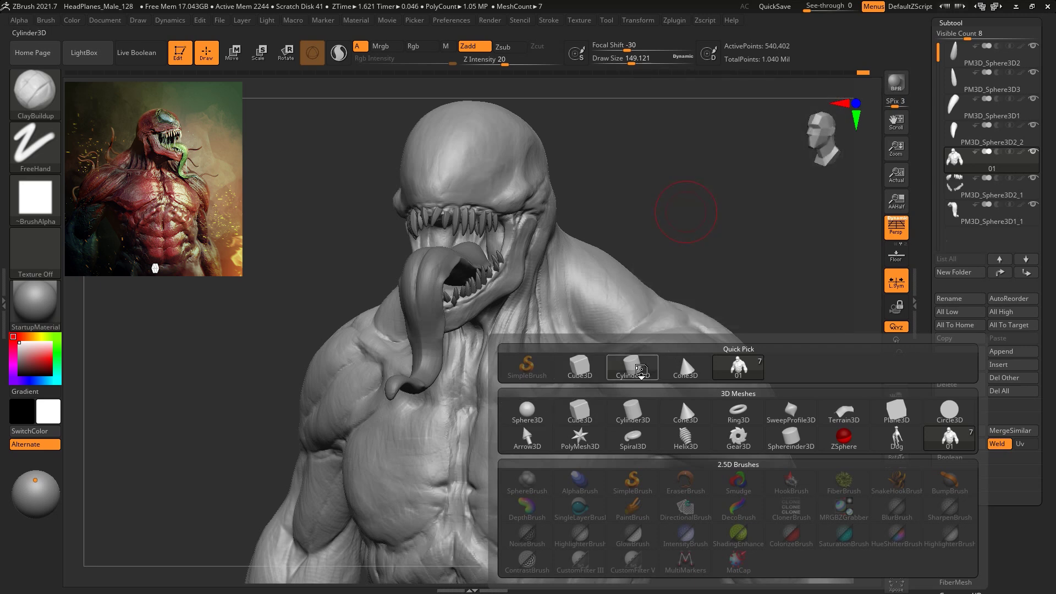
Shape the cylinder into a thin upright rod and place it behind the head above the spine with the gizmo
key(w)
ctrl+right_drag(737, 245, 691, 221)
drag(492, 252, 504, 139)
drag(492, 288, 638, 191)
drag(587, 242, 601, 163)
mouse_move(727, 207)
right_down()
mouse_move(661, 217)
mouse_move(720, 223)
right_up()
drag(719, 222, 635, 205)
drag(587, 239, 587, 244)
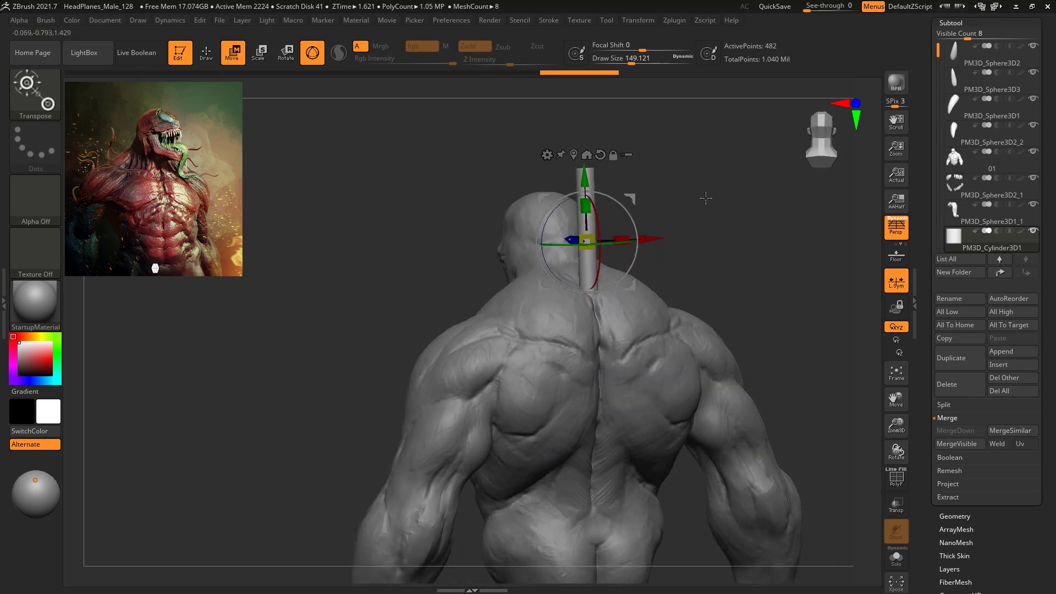
Switch from the gizmo to the Pinch brush with the upright rod behind the head active
ctrl+right_drag(706, 198, 710, 238)
key(b)
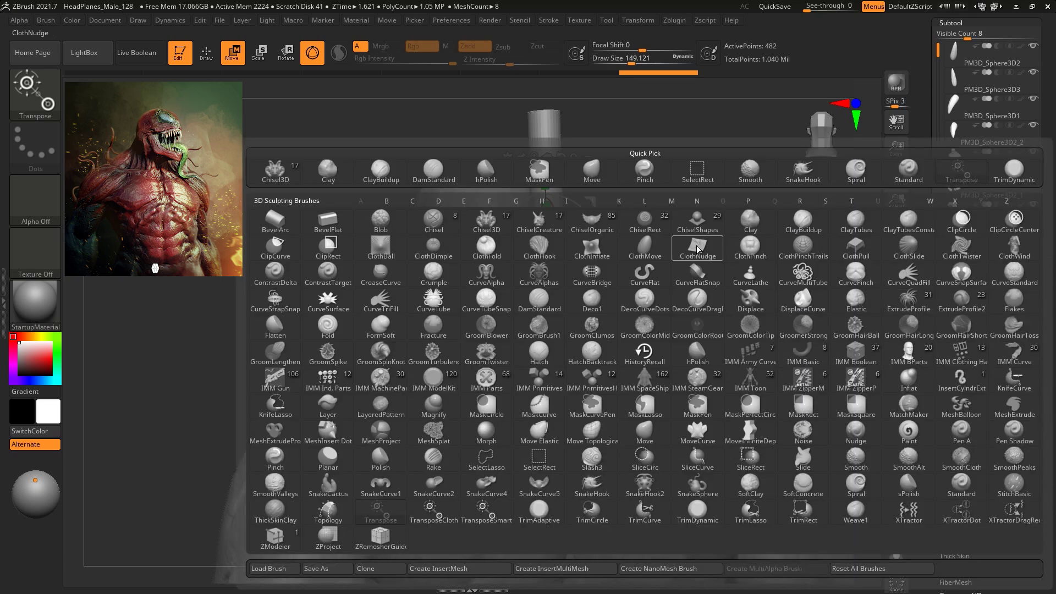
key(p)
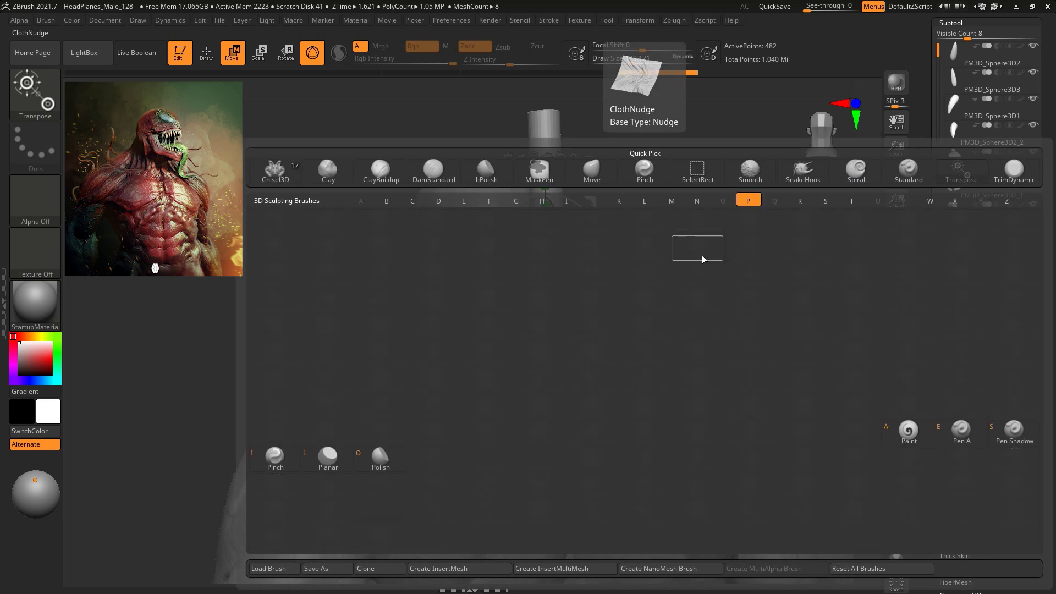
key(i)
key(space)
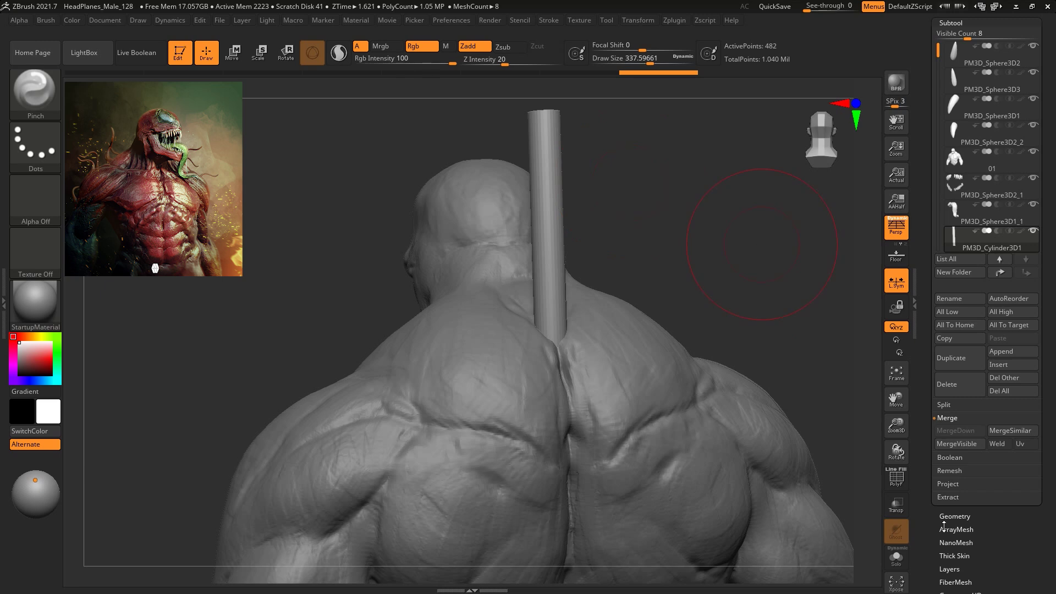
DynaMesh the rod at resolution 96 with Blur set to 0
drag(958, 501, 957, 503)
click(956, 519)
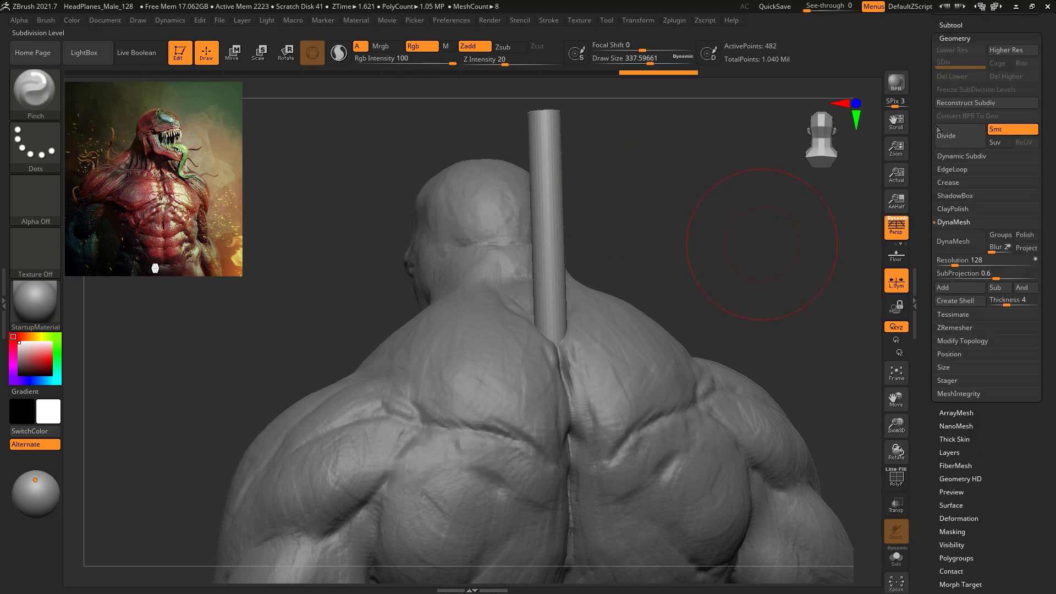
drag(997, 250, 944, 262)
click(958, 243)
key(ctrl+z)
drag(997, 249, 954, 263)
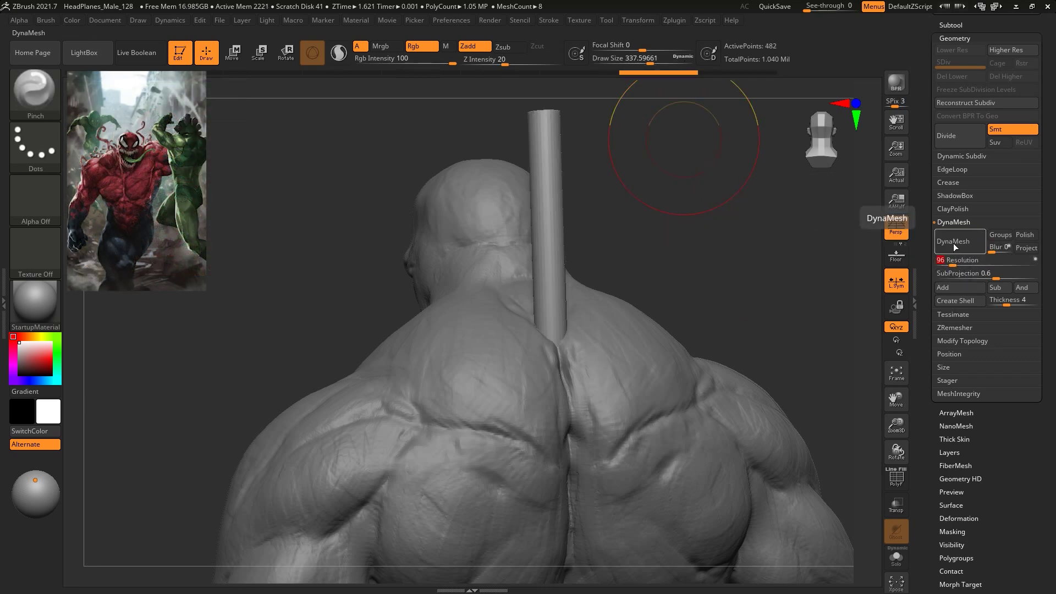
click(955, 247)
Smooth the rod along its length to thin it and round off its ends
alt+drag(684, 207, 611, 216)
mouse_move(551, 105)
shift+mouse_down()
mouse_move(582, 174)
mouse_move(660, 184)
mouse_move(514, 170)
shift+mouse_up()
alt+drag(623, 208, 622, 319)
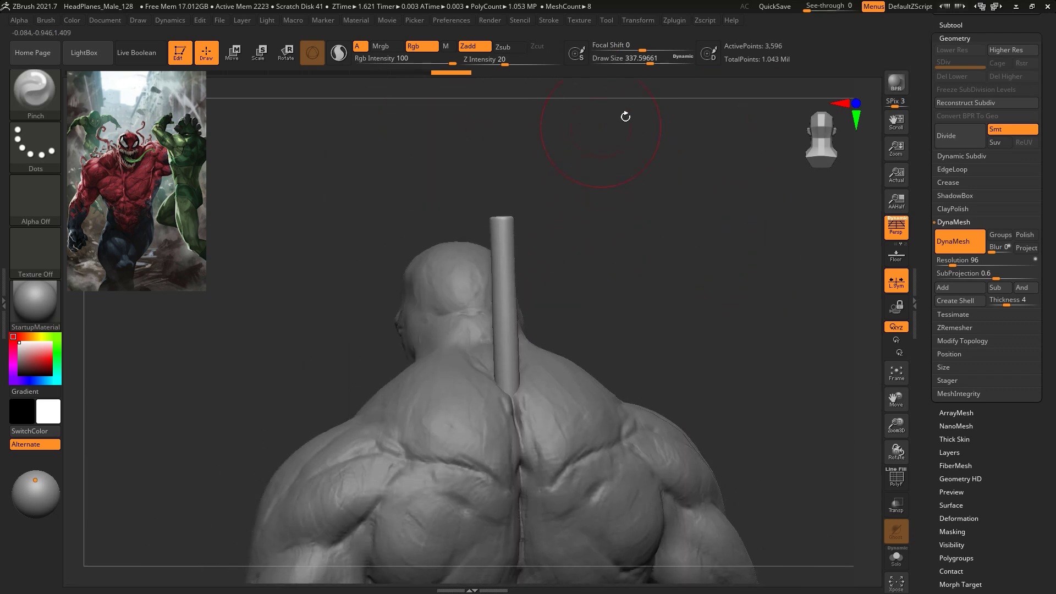
shift+drag(512, 242, 494, 250)
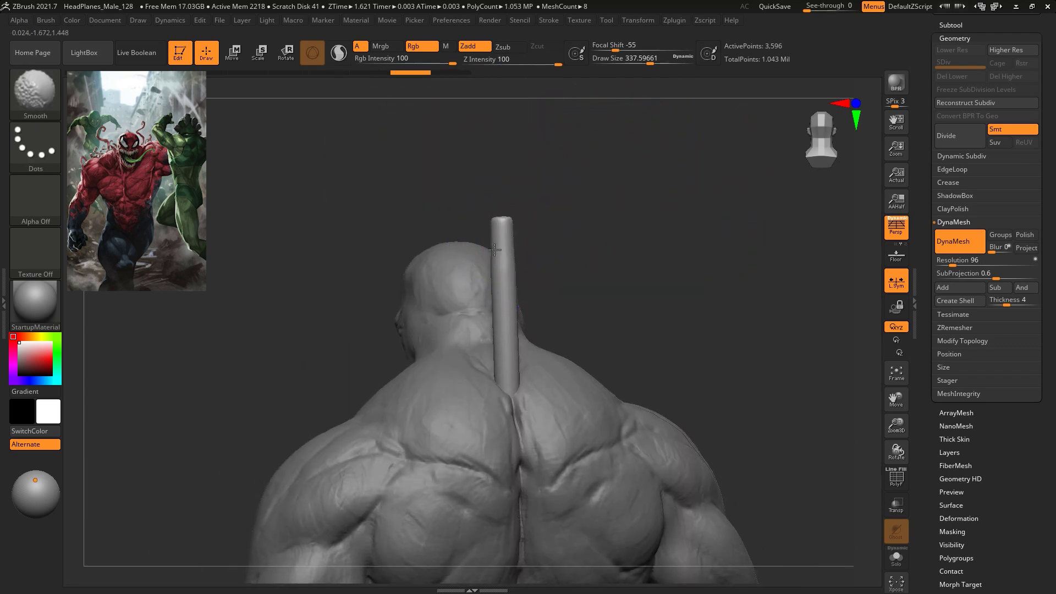
shift+drag(497, 326, 512, 386)
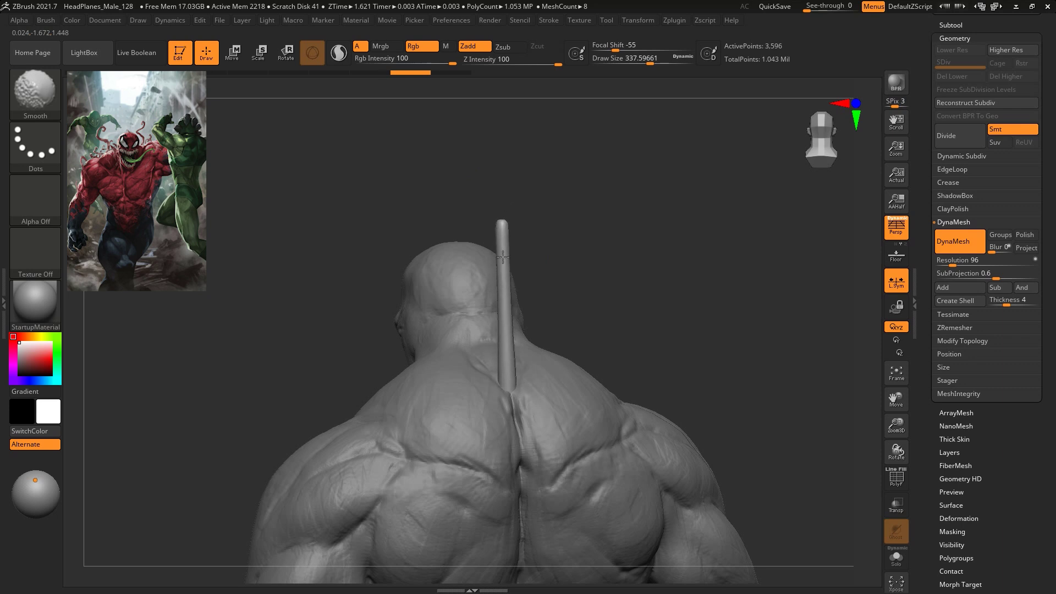
mouse_move(585, 231)
mouse_down()
mouse_move(664, 262)
mouse_move(664, 291)
mouse_up()
Switch to the Spiral brush and enlarge its draw size to about 517
key(b)
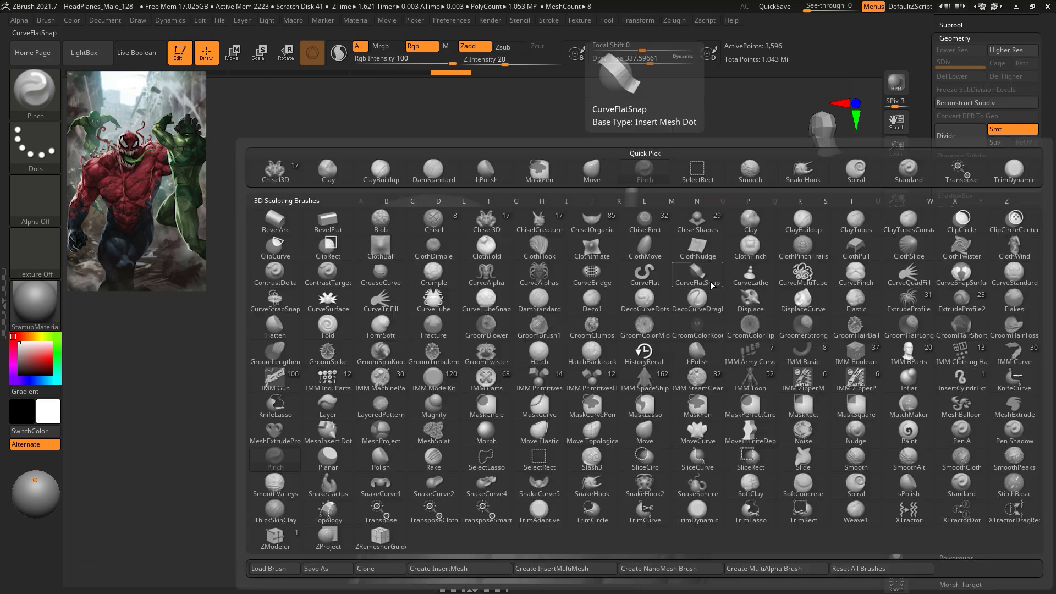
key(s)
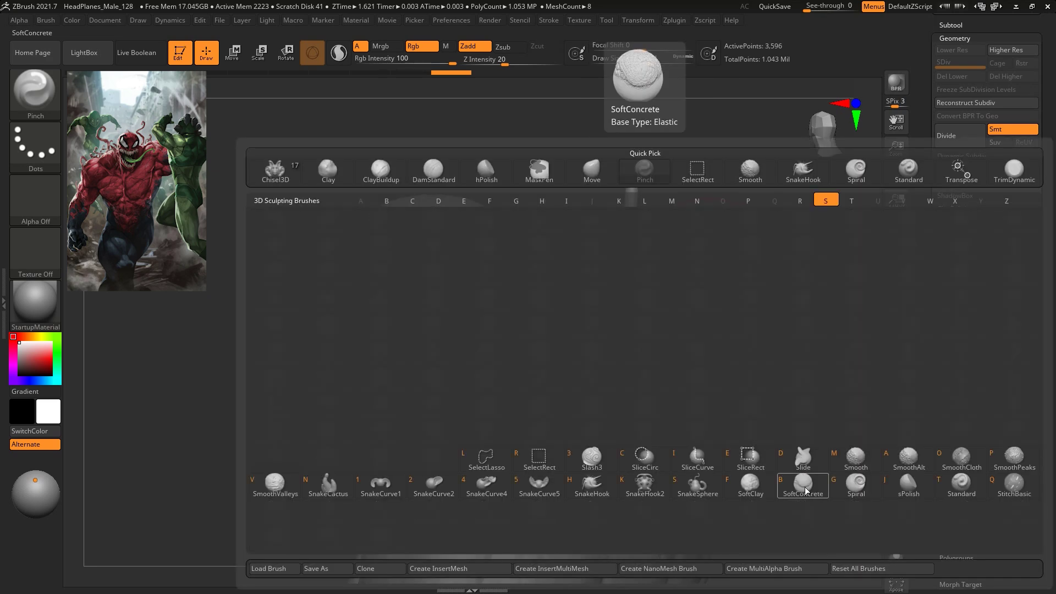
click(856, 487)
key(space)
drag(727, 222, 740, 234)
key(shift)
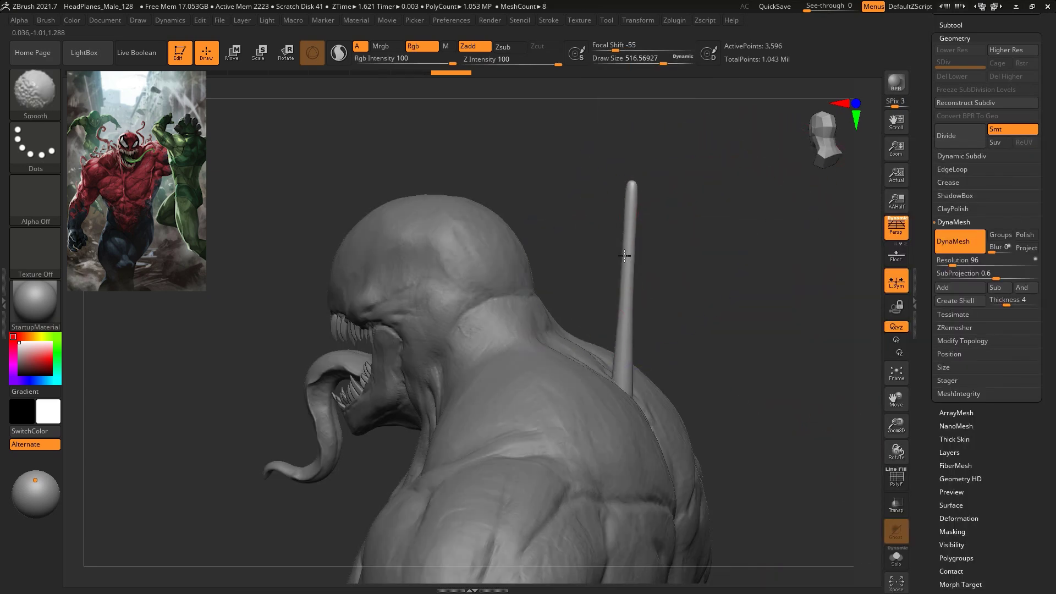
Try several Spiral brush strokes at different brush sizes to curl the rod, undoing the unwanted curls
key(ctrl+z)
key(space)
drag(633, 218, 648, 219)
mouse_move(633, 237)
mouse_down()
mouse_move(668, 237)
mouse_move(671, 250)
mouse_move(657, 226)
mouse_up()
key(ctrl+z)
mouse_move(629, 199)
mouse_down()
mouse_move(621, 193)
mouse_move(652, 211)
mouse_move(660, 241)
mouse_up()
key(ctrl+z)
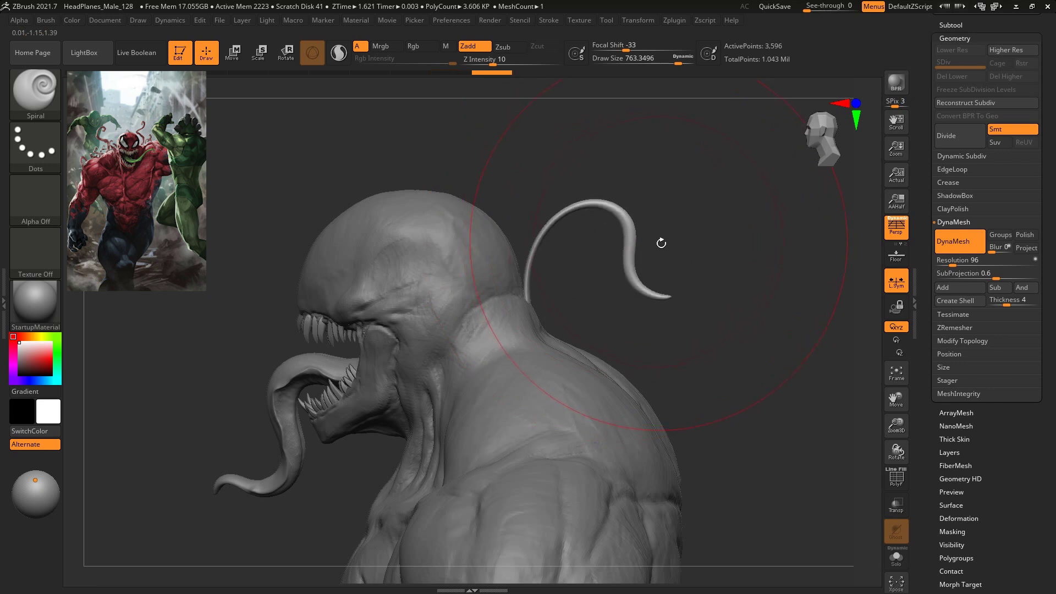
key(ctrl+z)
key(space)
mouse_move(669, 228)
mouse_down()
mouse_move(633, 230)
mouse_move(648, 288)
mouse_up()
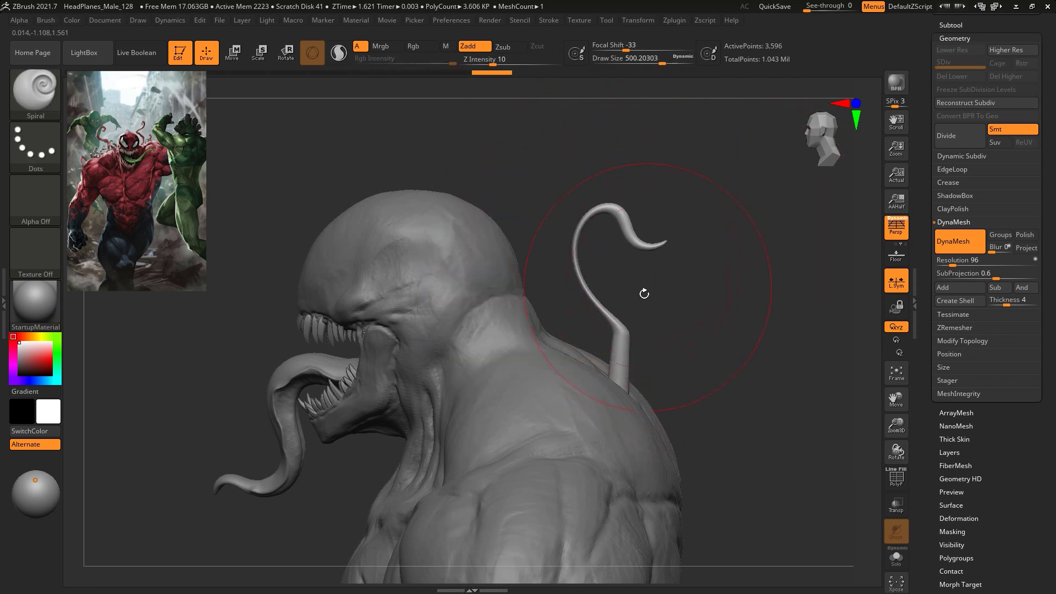
key(ctrl+z)
Bend the rod into an S-curved tentacle with the Spiral brush, using draw sizes up to 1000
drag(626, 281, 639, 320)
key(space)
drag(646, 245, 670, 270)
mouse_move(757, 281)
mouse_down()
mouse_move(749, 270)
mouse_move(721, 290)
mouse_up()
key(space)
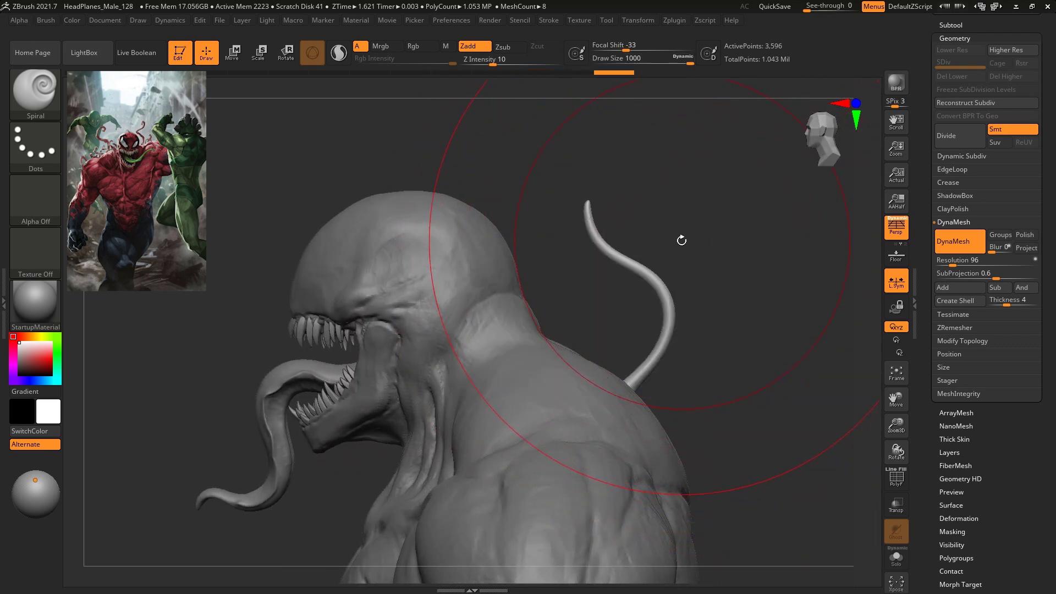
key(space)
mouse_move(724, 234)
mouse_down()
mouse_move(682, 234)
mouse_move(711, 223)
mouse_move(699, 225)
mouse_up()
key(space)
Move and tilt the tentacle with the gizmo so it grows from the creature's left upper back beside the neck
key(w)
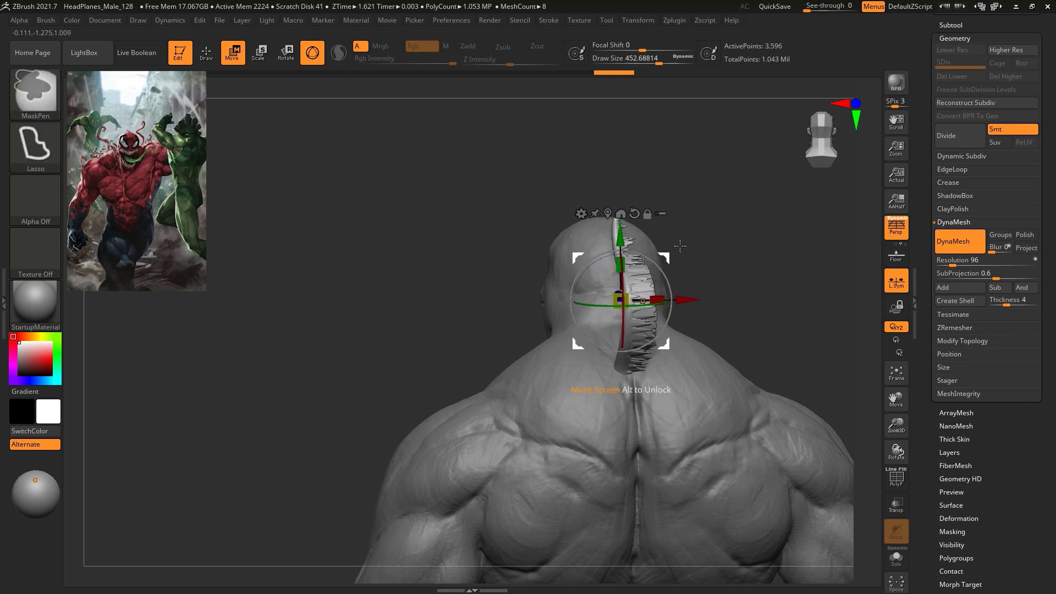
drag(678, 260, 558, 274)
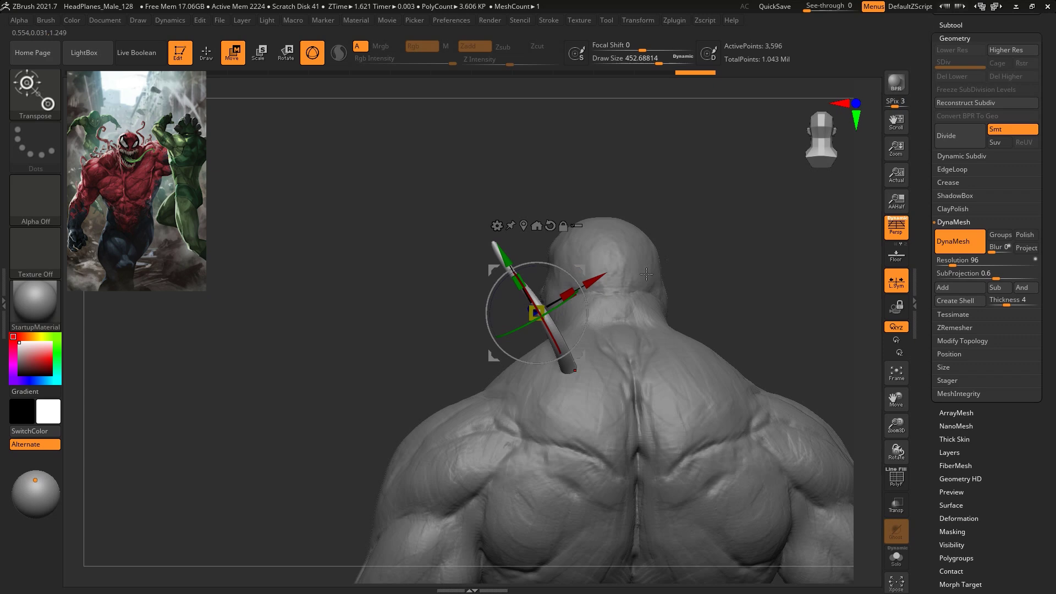
drag(660, 245, 688, 250)
drag(575, 321, 556, 330)
drag(707, 261, 738, 299)
drag(611, 267, 672, 242)
Duplicate the tentacle twice and place and rotate the copies along the creature's left shoulder
click(952, 25)
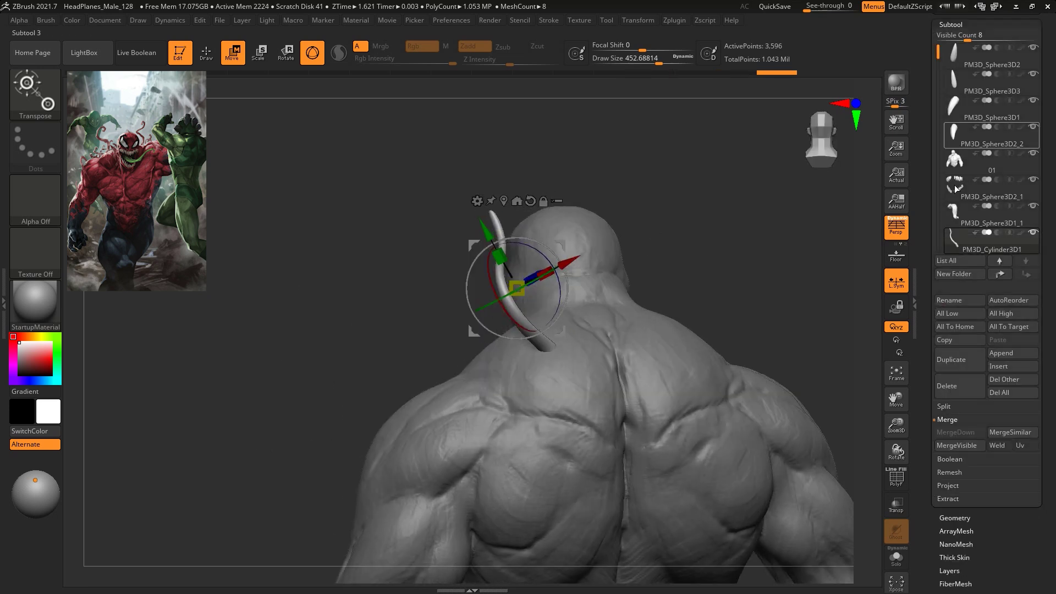
drag(566, 253, 457, 319)
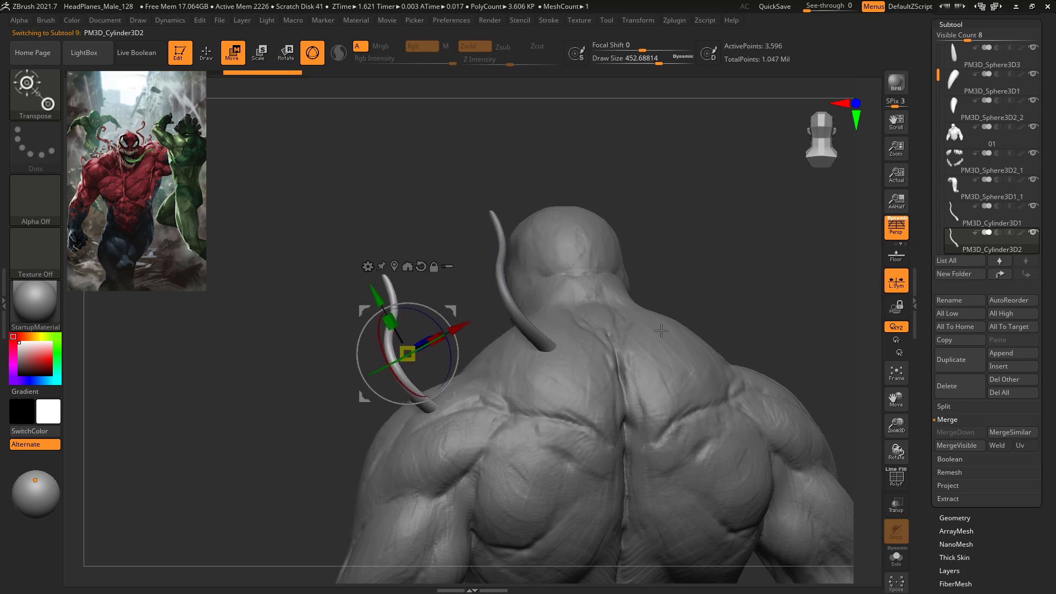
drag(414, 355, 530, 307)
click(945, 361)
shift+drag(674, 247, 691, 207)
drag(536, 221, 413, 274)
Duplicate the tentacle again and place the copy on the back of the left shoulder, closer to the shoulder blade
click(957, 371)
drag(455, 190, 605, 350)
drag(745, 297, 657, 301)
drag(565, 286, 565, 253)
Duplicate another tentacle, move it onto the outer side of the left upper arm and rotate it along the deltoid
click(957, 360)
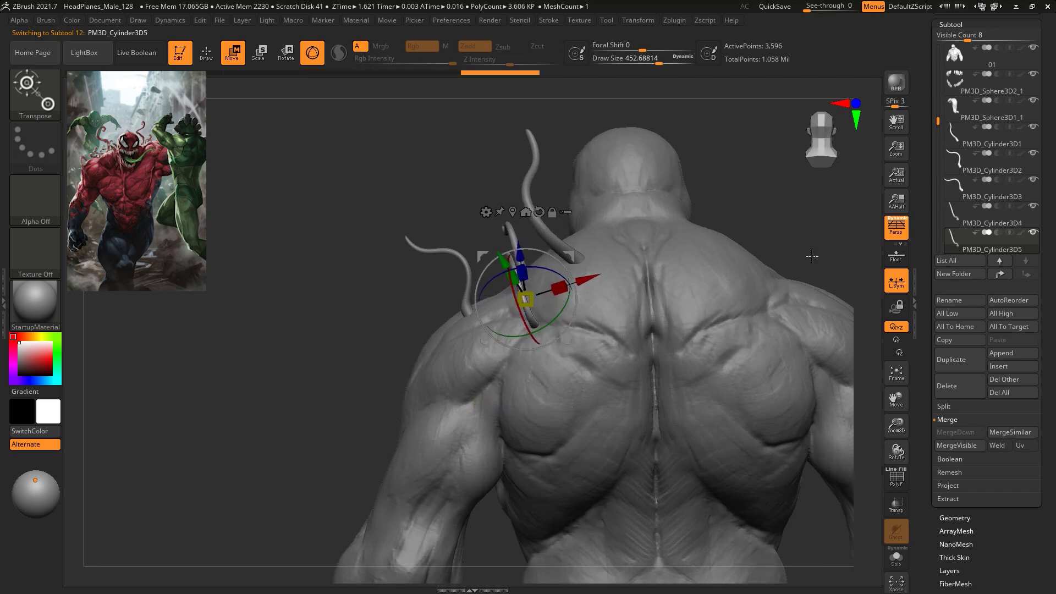
drag(773, 197, 825, 209)
drag(569, 251, 413, 404)
drag(797, 211, 598, 284)
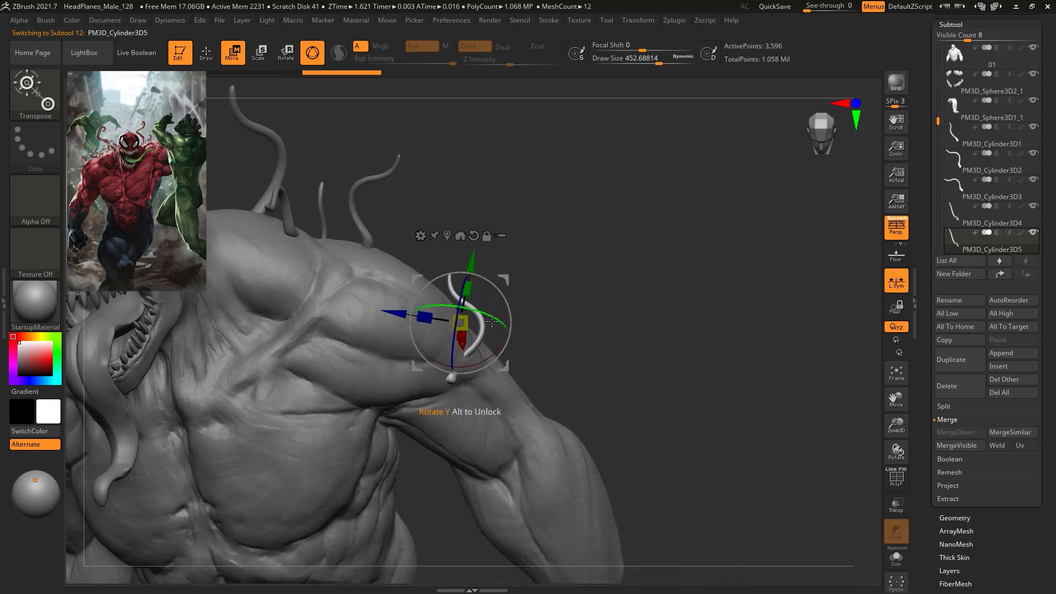
drag(500, 344, 493, 364)
drag(508, 293, 491, 345)
drag(435, 380, 436, 380)
drag(498, 358, 503, 286)
Duplicate the upper-arm tentacle and move the copy up to the creature's upper back behind the left shoulder
drag(762, 344, 648, 283)
alt+drag(646, 333, 735, 320)
click(964, 371)
drag(618, 353, 569, 298)
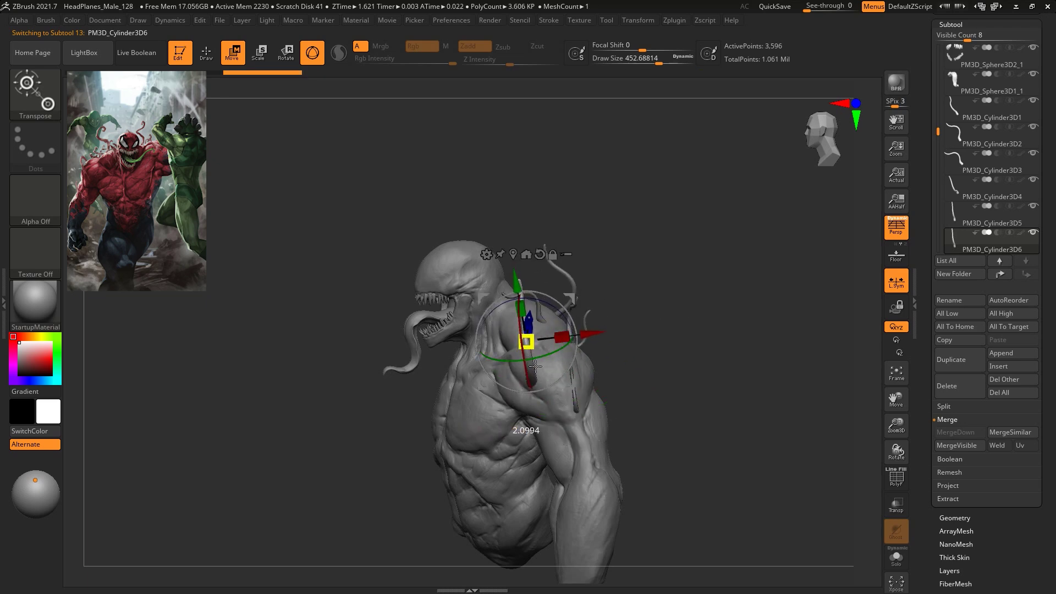
drag(648, 307, 743, 245)
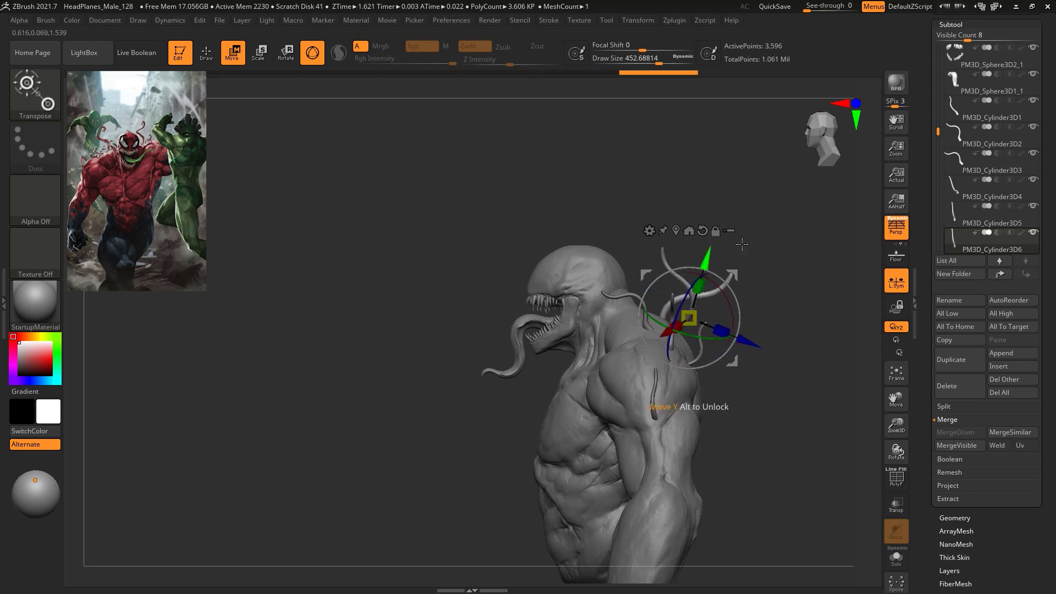
drag(788, 298, 692, 295)
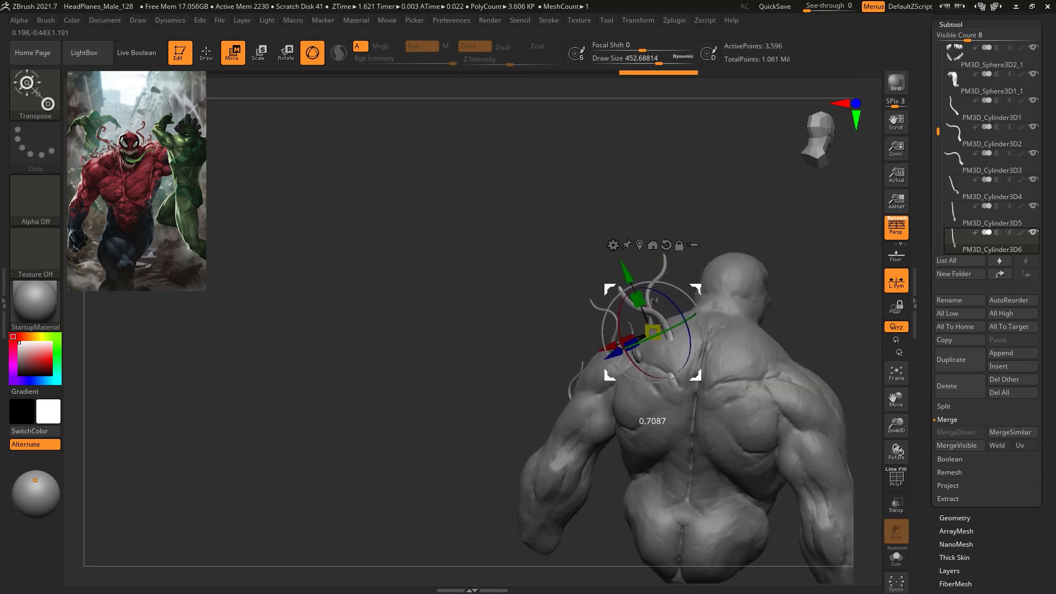
mouse_move(616, 330)
mouse_down()
mouse_move(692, 293)
mouse_move(712, 307)
mouse_up()
Rotate the new tentacle upright and set its base into the upper back behind the neck
drag(812, 293, 720, 306)
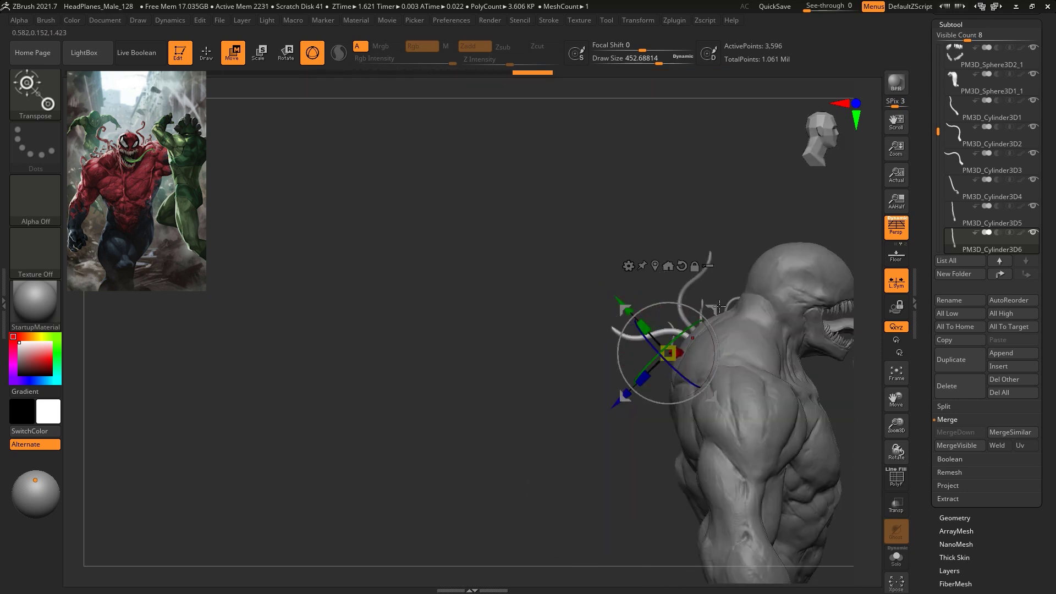
drag(679, 271, 692, 272)
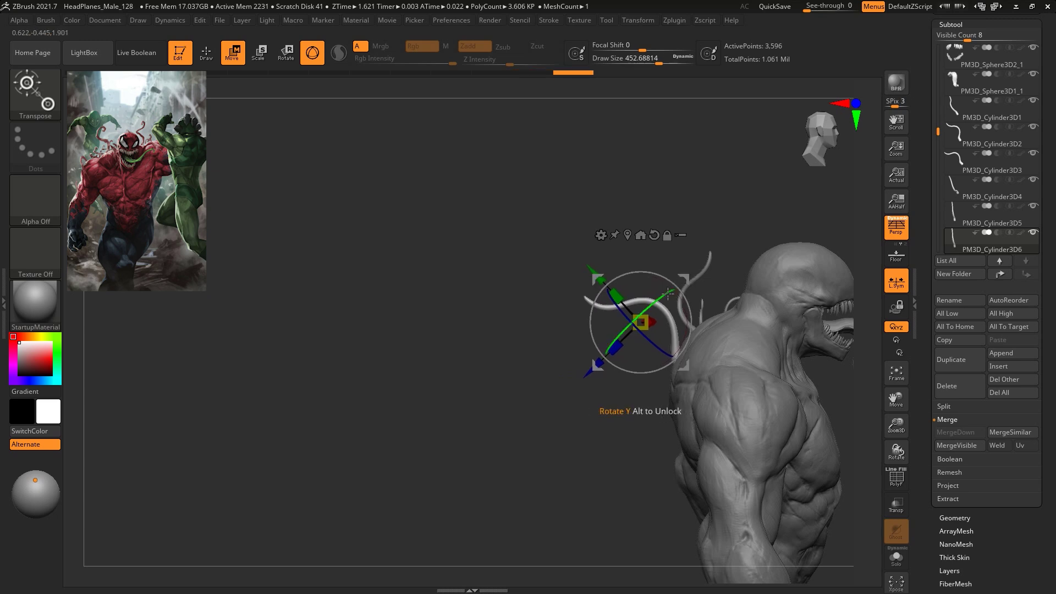
drag(671, 218, 914, 192)
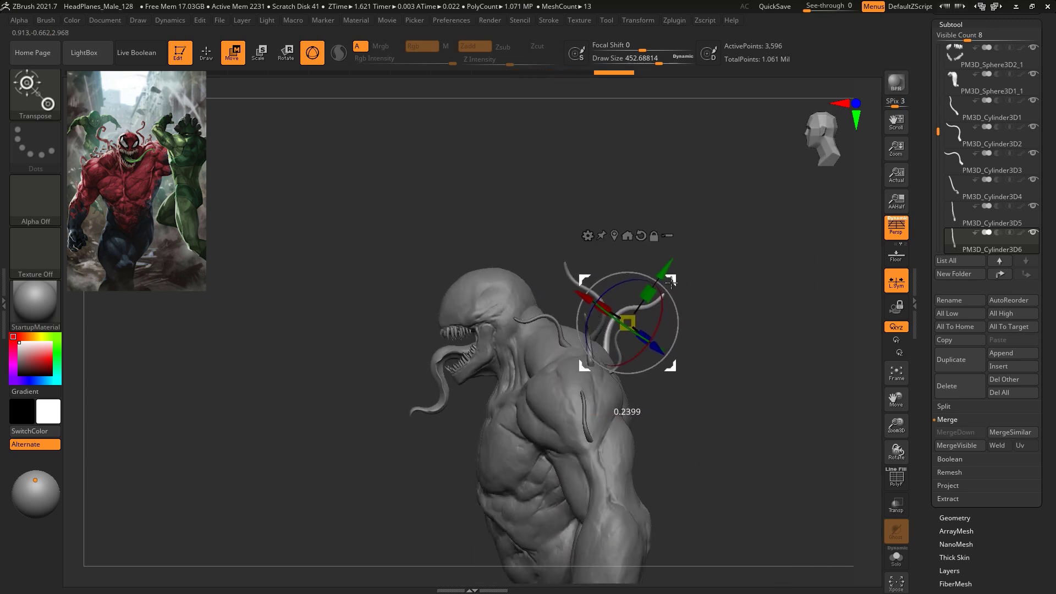
mouse_move(671, 282)
mouse_down()
mouse_move(743, 299)
mouse_move(814, 292)
mouse_move(712, 288)
mouse_move(678, 306)
mouse_move(654, 272)
mouse_up()
drag(654, 317, 607, 323)
drag(719, 308, 731, 251)
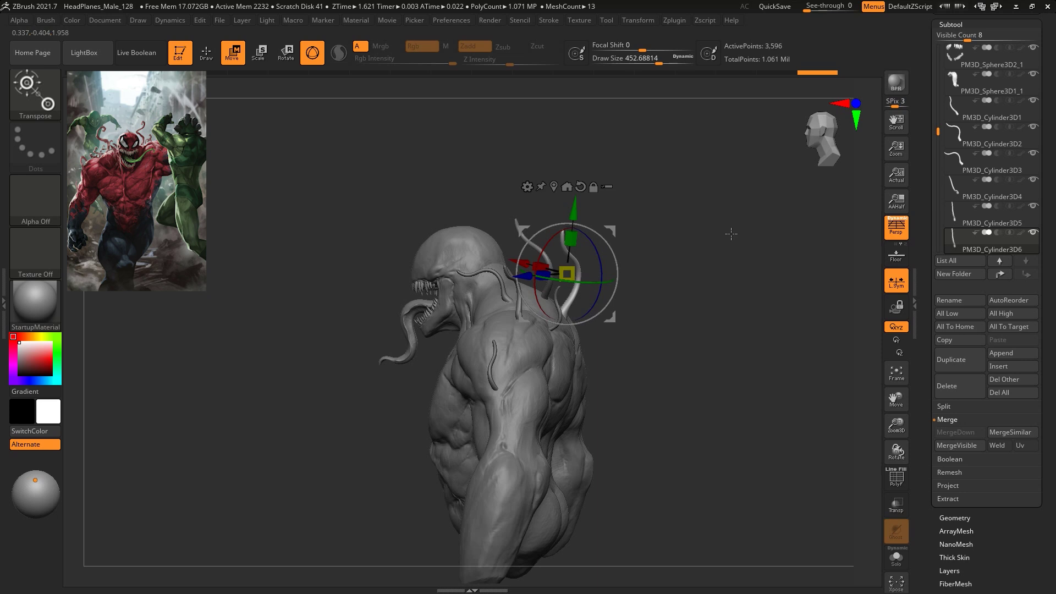
Duplicate the tentacle once more, place the copy on top of the left shoulder and rotate it to curve outward
click(958, 368)
drag(798, 314, 695, 306)
drag(567, 274, 406, 349)
drag(632, 236, 567, 324)
drag(522, 288, 444, 336)
drag(676, 285, 692, 326)
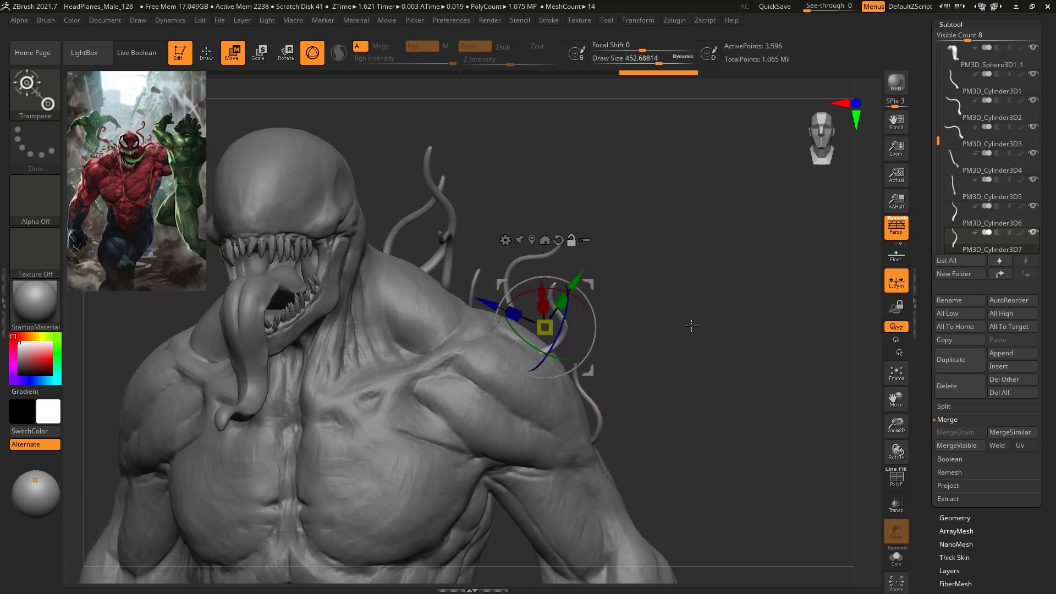
drag(511, 329, 645, 361)
drag(708, 347, 696, 312)
drag(845, 327, 791, 316)
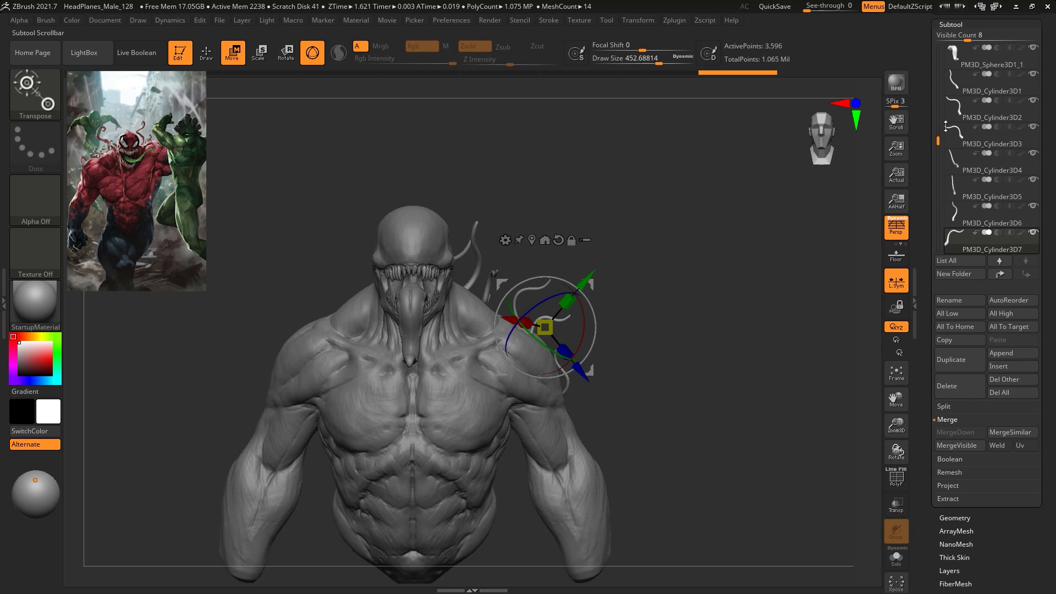
Merge all the tentacle subtools into PM3D_Cylinder3D1, starting from that subtool and merging downward
click(954, 86)
click(966, 432)
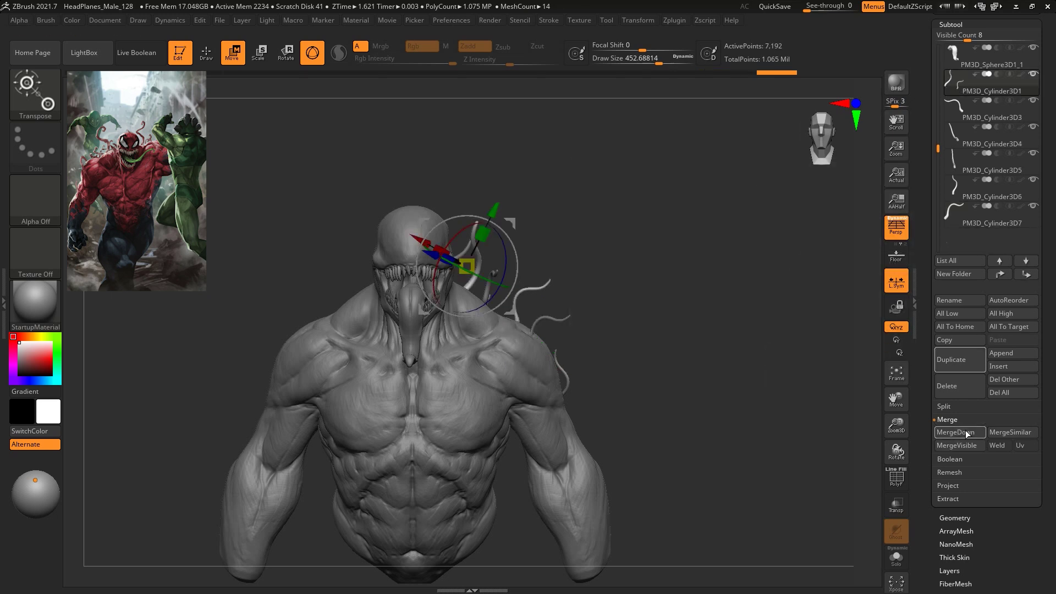
click(966, 432)
click(966, 432)
click(966, 432)
click(967, 434)
click(968, 434)
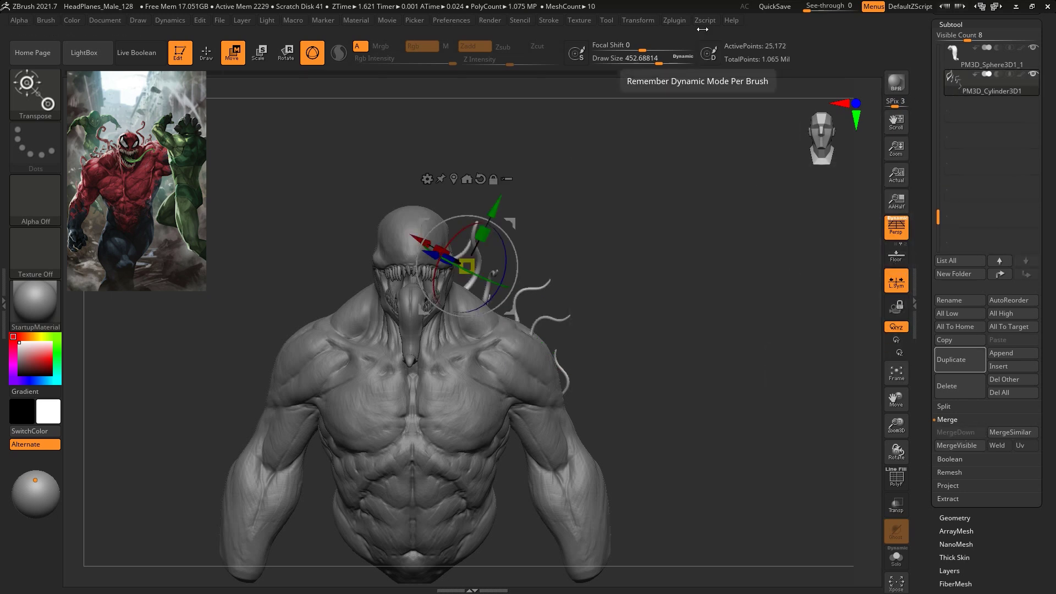
Mirror the merged tentacles to the creature's other side with SubTool Master and check them from the side
click(675, 20)
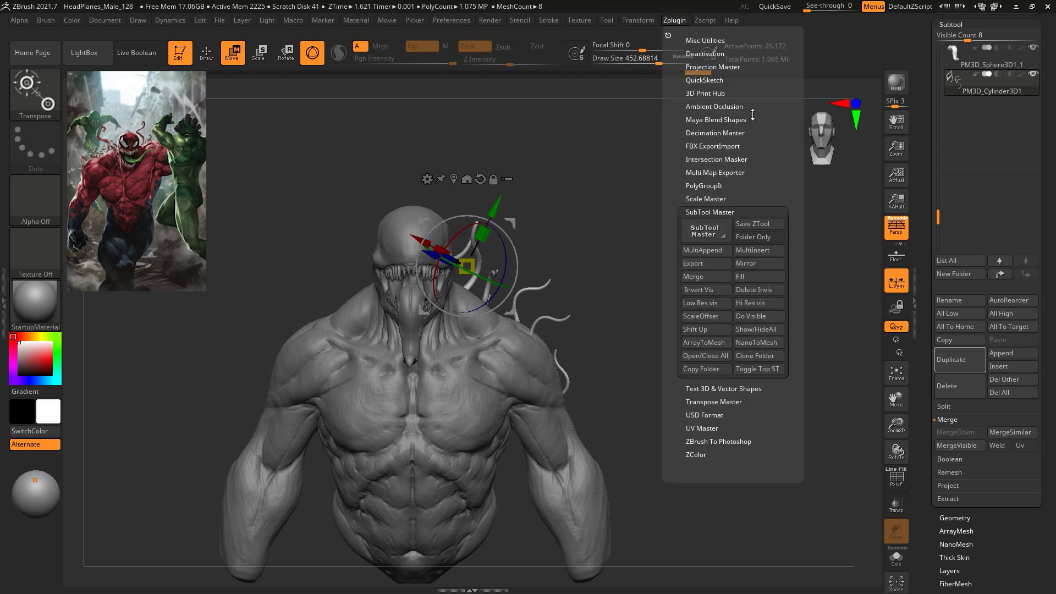
click(759, 264)
click(463, 281)
drag(684, 266, 713, 281)
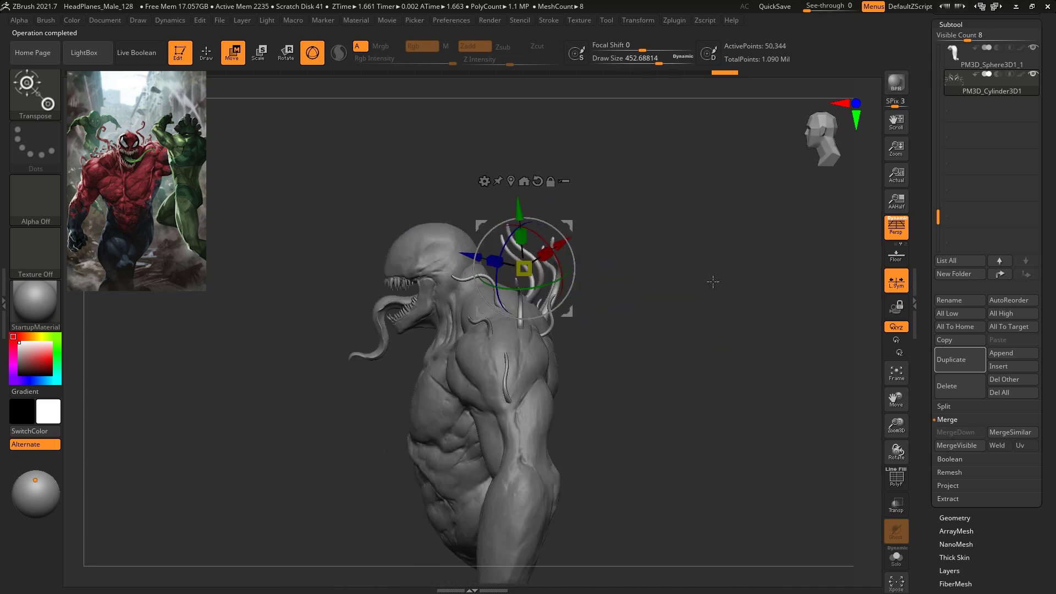
Switch to the ClayBuildup brush and reduce its draw size to about 274 for work on the tentacles
key(b)
click(380, 168)
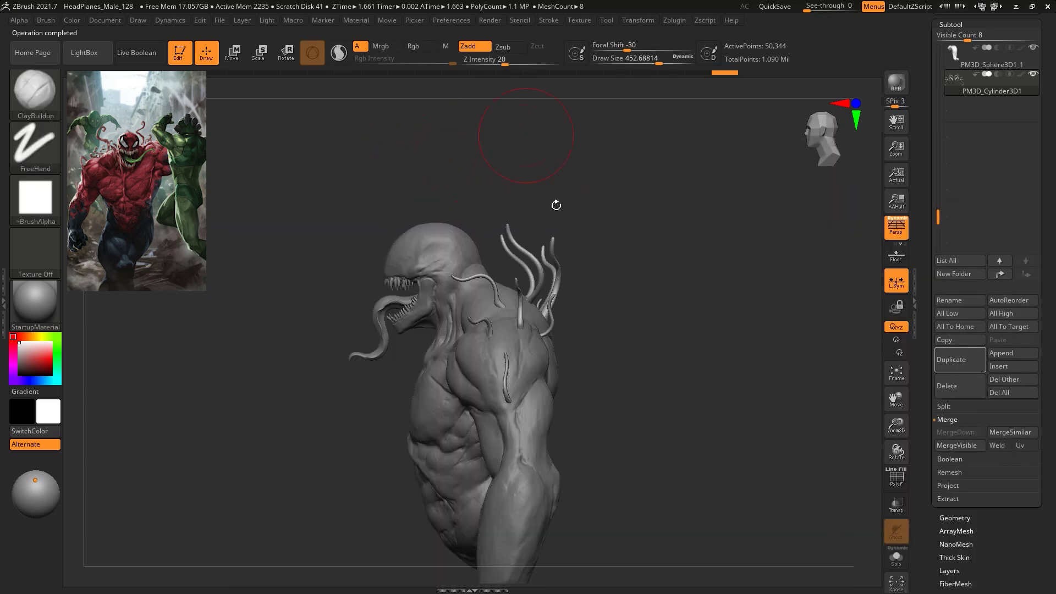
mouse_move(643, 262)
mouse_down()
mouse_move(679, 323)
mouse_move(720, 163)
mouse_up()
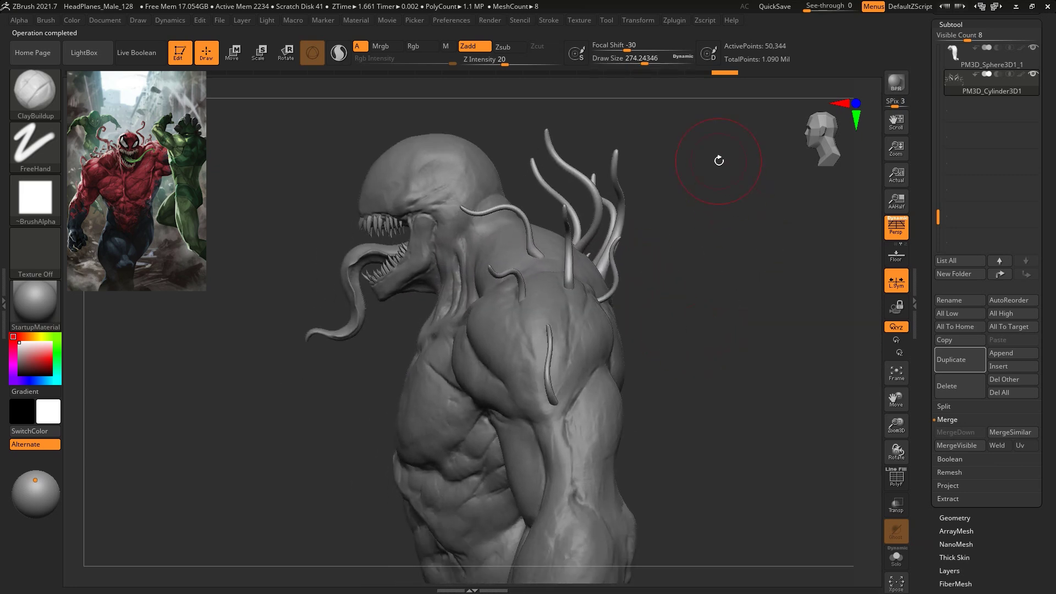
Try the Pinch brush on the shoulder tentacle bases, reducing the draw size to about 262
key(b)
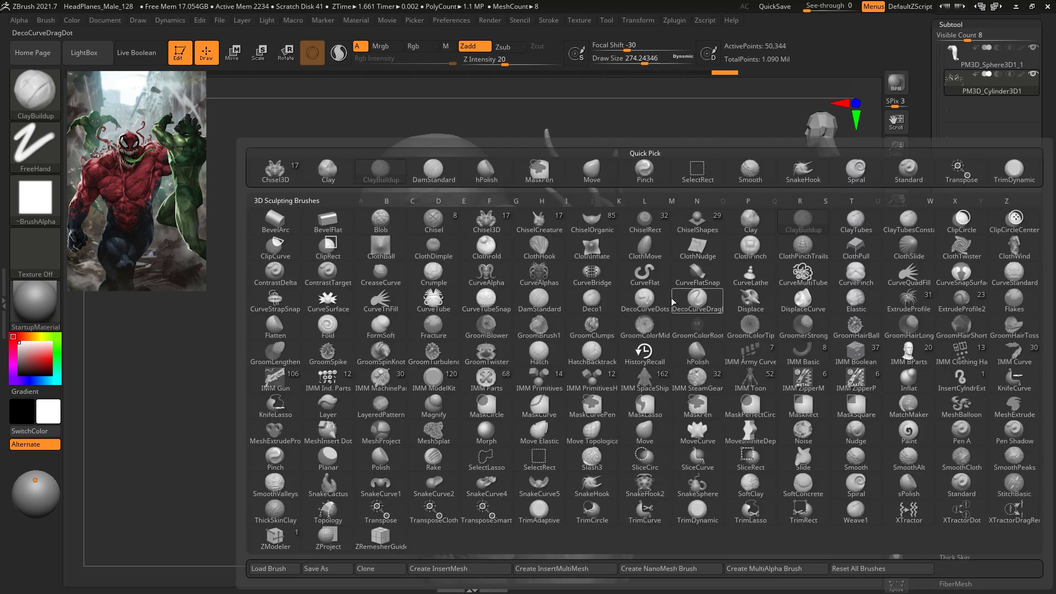
key(p)
key(i)
key(s)
drag(692, 213, 717, 215)
ctrl+right_drag(717, 215, 724, 236)
drag(724, 236, 737, 315)
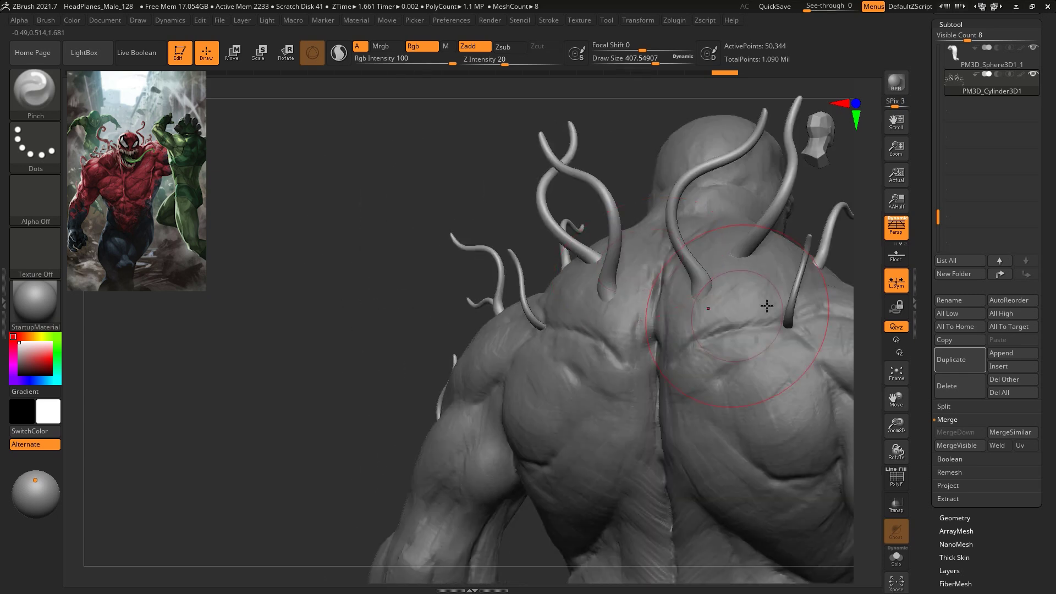
drag(632, 160, 532, 311)
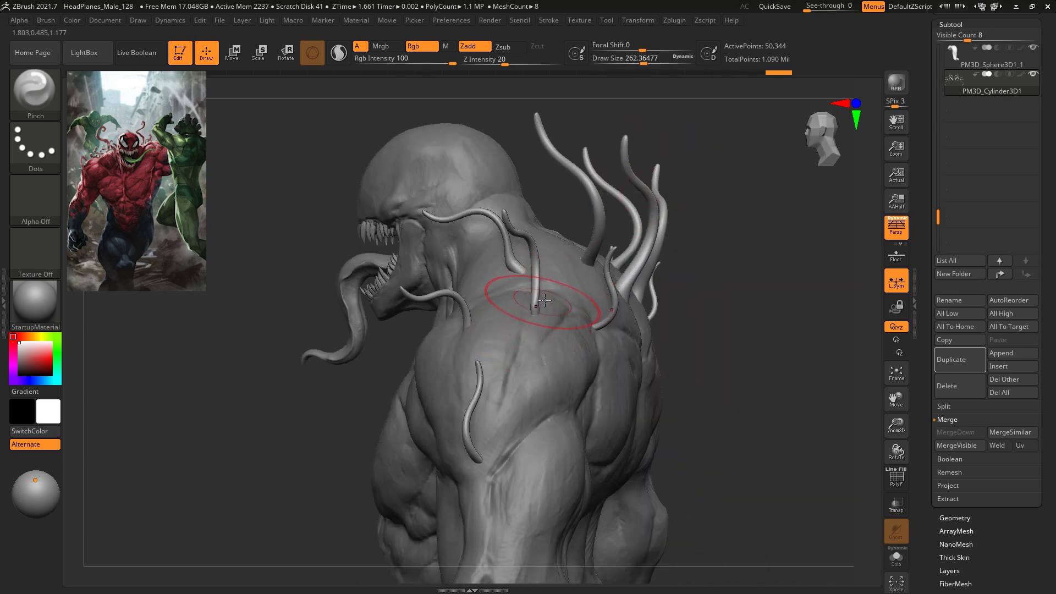
Thicken the bases of the shoulder and upper-arm tentacles with the Inflat brush at a draw size of about 372
key(b)
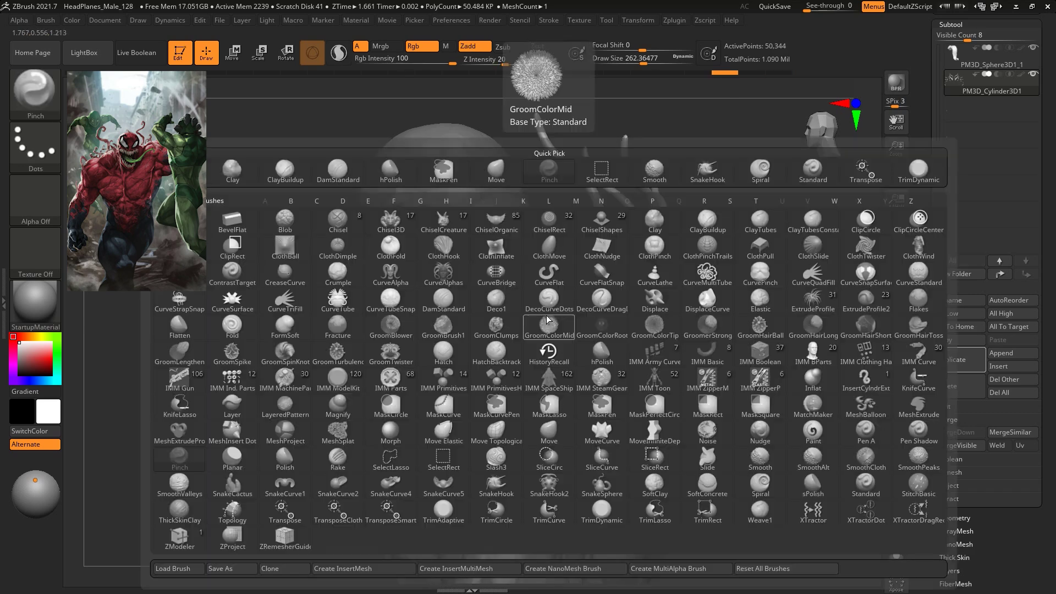
key(i)
key(n)
key(space)
mouse_move(532, 303)
mouse_down()
mouse_move(542, 303)
mouse_move(542, 342)
mouse_up()
drag(518, 272, 527, 306)
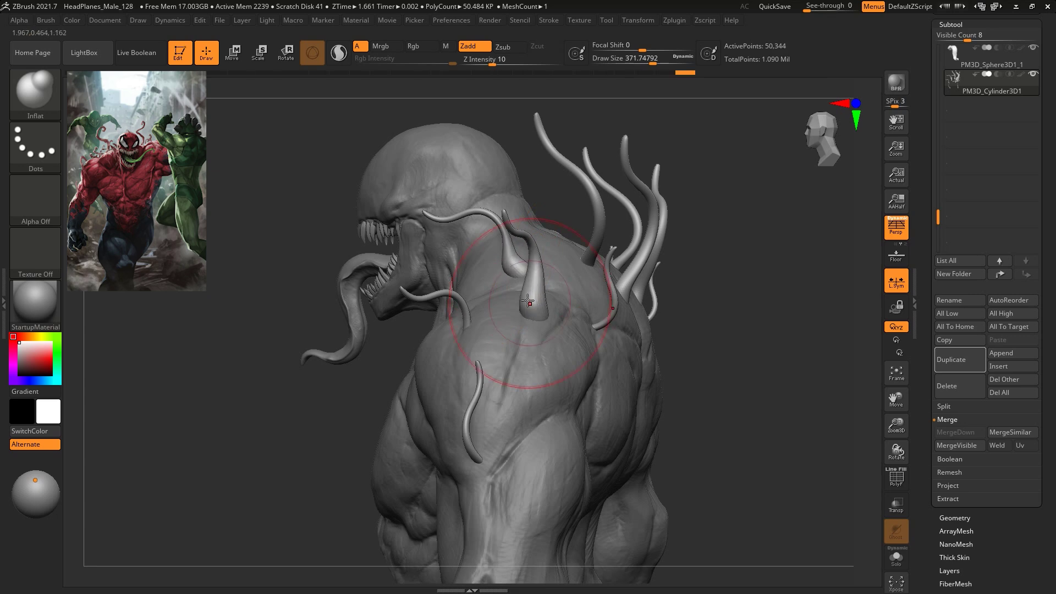
key(ctrl+z)
drag(466, 343, 467, 314)
right_drag(537, 328, 581, 309)
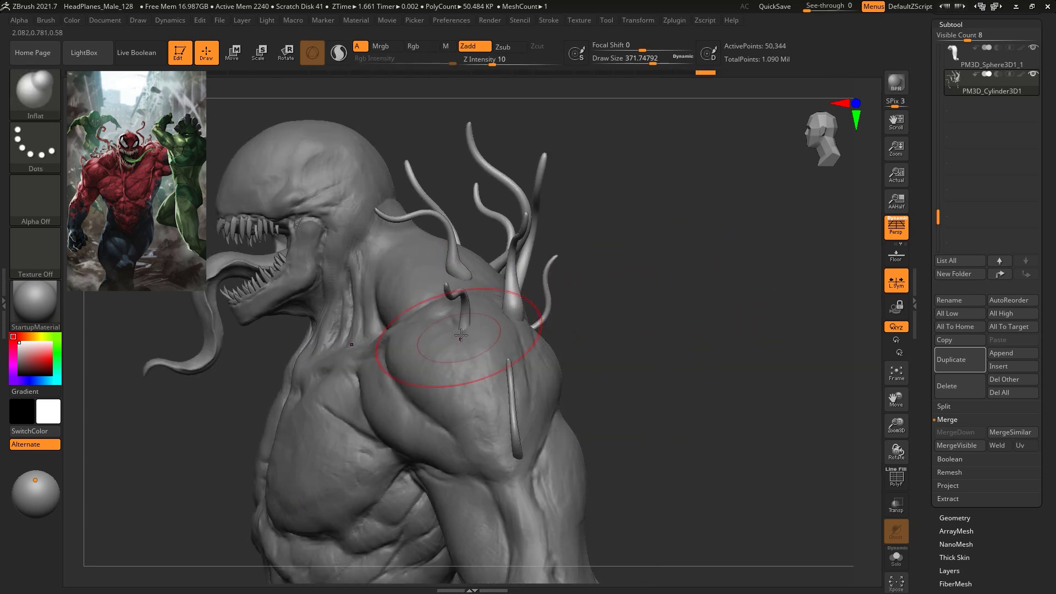
drag(501, 451, 520, 482)
Reduce the draw size to about 268, inflate the bases of the upper-back tentacles and check them from the front
drag(645, 351, 710, 357)
alt+drag(867, 304, 728, 301)
key(space)
mouse_move(760, 293)
mouse_down()
mouse_move(742, 292)
mouse_move(751, 293)
mouse_up()
drag(578, 330, 583, 311)
mouse_move(603, 237)
mouse_down()
mouse_move(627, 281)
mouse_move(652, 283)
mouse_move(633, 264)
mouse_move(646, 295)
mouse_up()
drag(600, 239, 606, 248)
drag(729, 311, 742, 343)
alt+drag(876, 352, 798, 276)
alt+drag(738, 231, 621, 271)
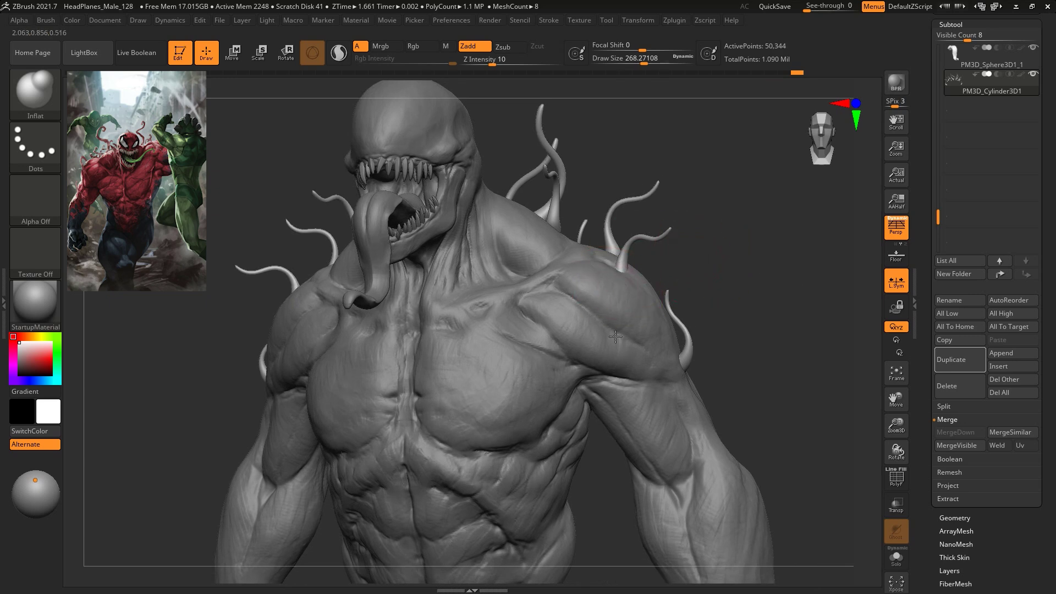
mouse_move(753, 242)
mouse_down()
mouse_move(760, 252)
mouse_move(721, 264)
mouse_move(754, 263)
mouse_up()
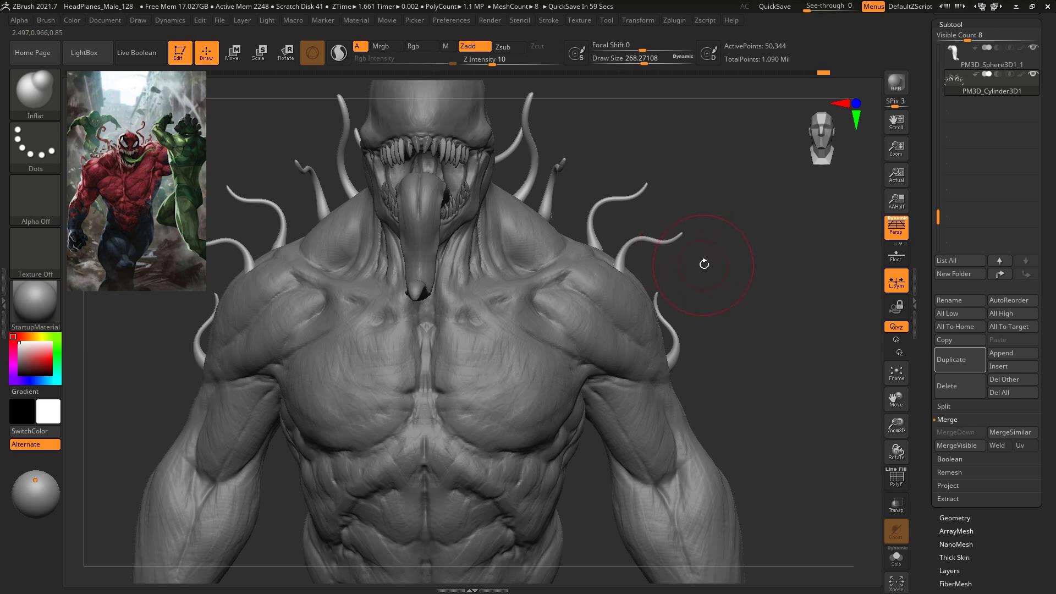
Switch to the Spiral brush for reshaping the tentacles
key(b)
key(s)
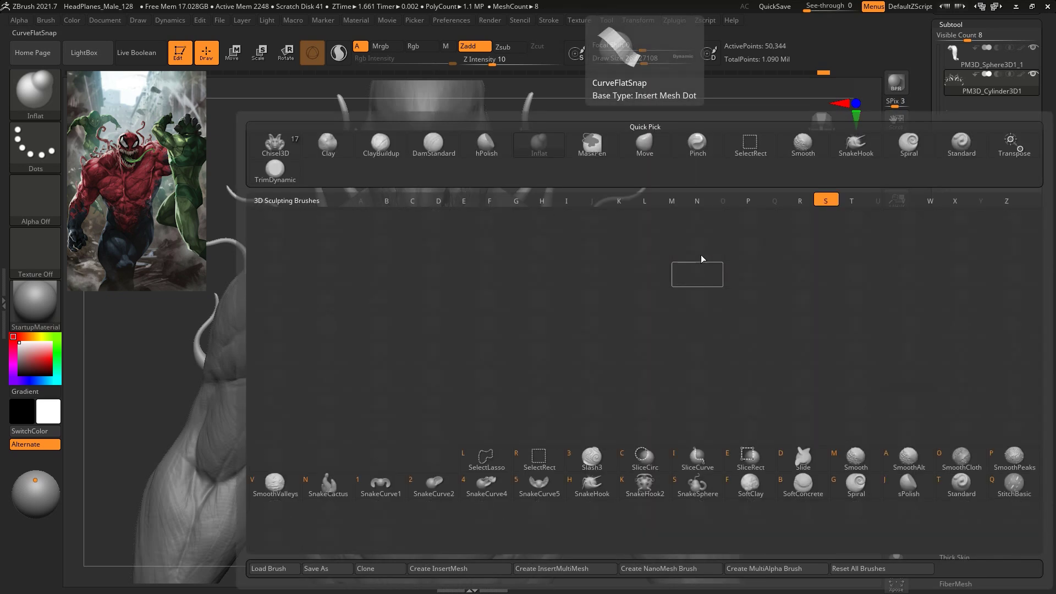
click(856, 483)
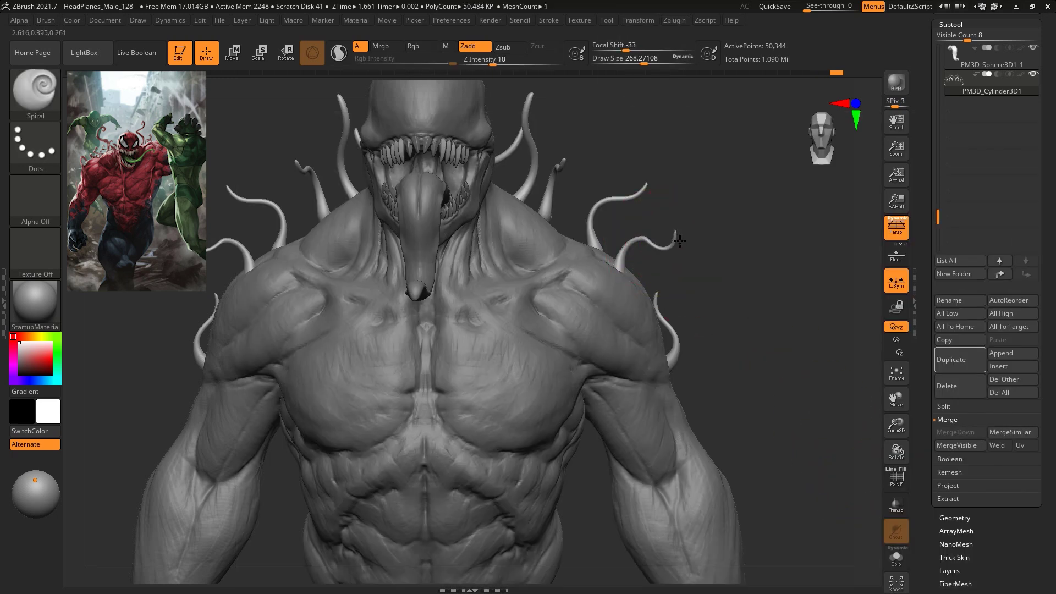
Try twisting the outer shoulder tentacles with the Spiral brush at draw sizes of about 415 and 753
key(ctrl+z)
key(space)
drag(681, 223, 693, 223)
drag(685, 234, 682, 231)
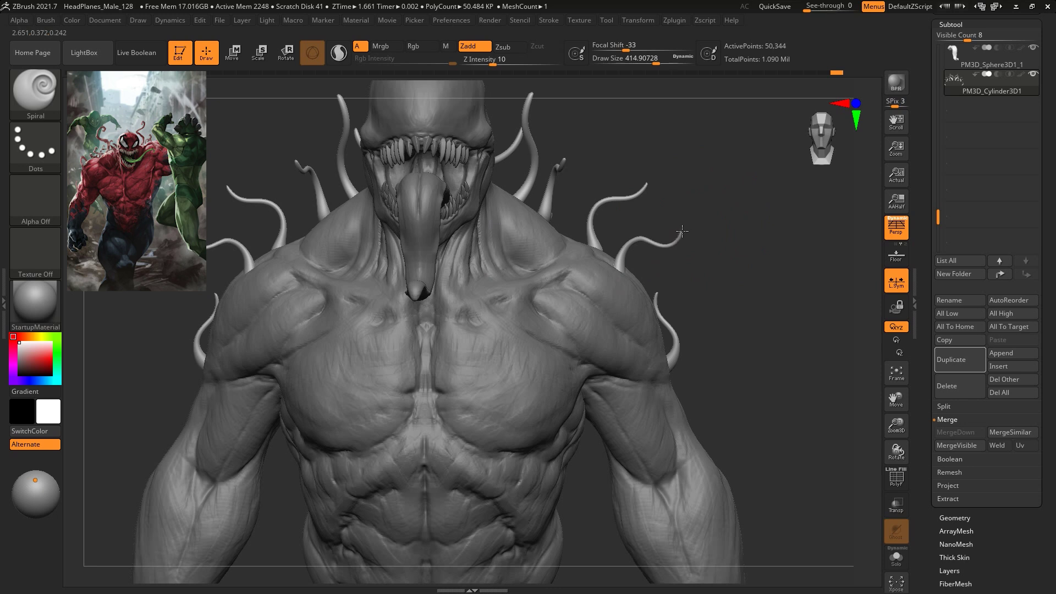
key(ctrl+z)
mouse_move(633, 193)
mouse_down()
mouse_move(628, 170)
mouse_move(637, 197)
mouse_move(629, 193)
mouse_up()
key(ctrl+z)
key(ctrl+z)
key(space)
key(ctrl+z)
key(ctrl+z)
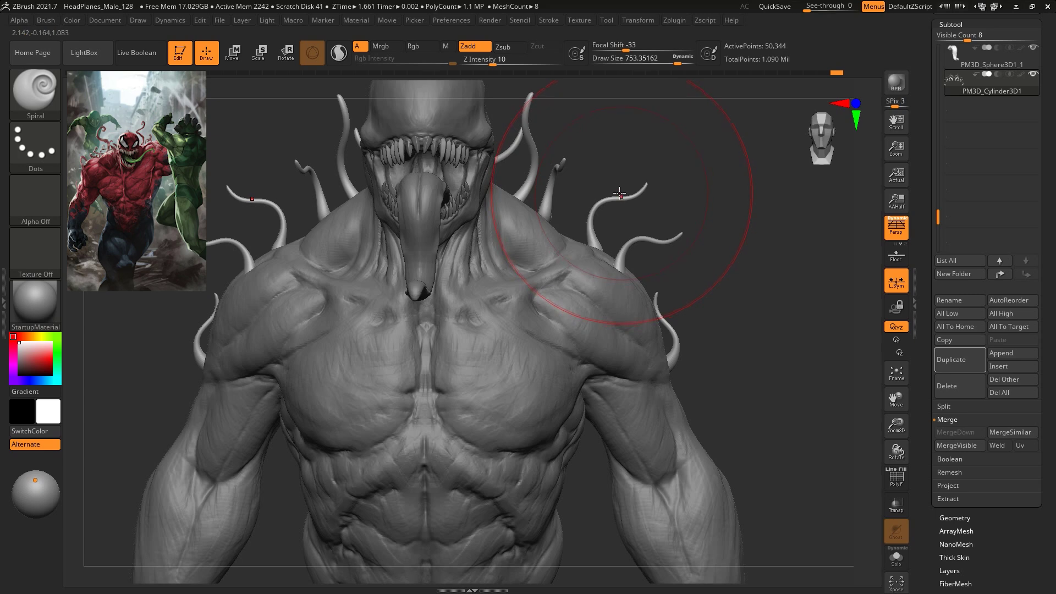
key(ctrl+z)
Twist the shoulder and upper-back tentacles with the Spiral brush, using draw sizes of about 753 and 542
drag(565, 168, 557, 177)
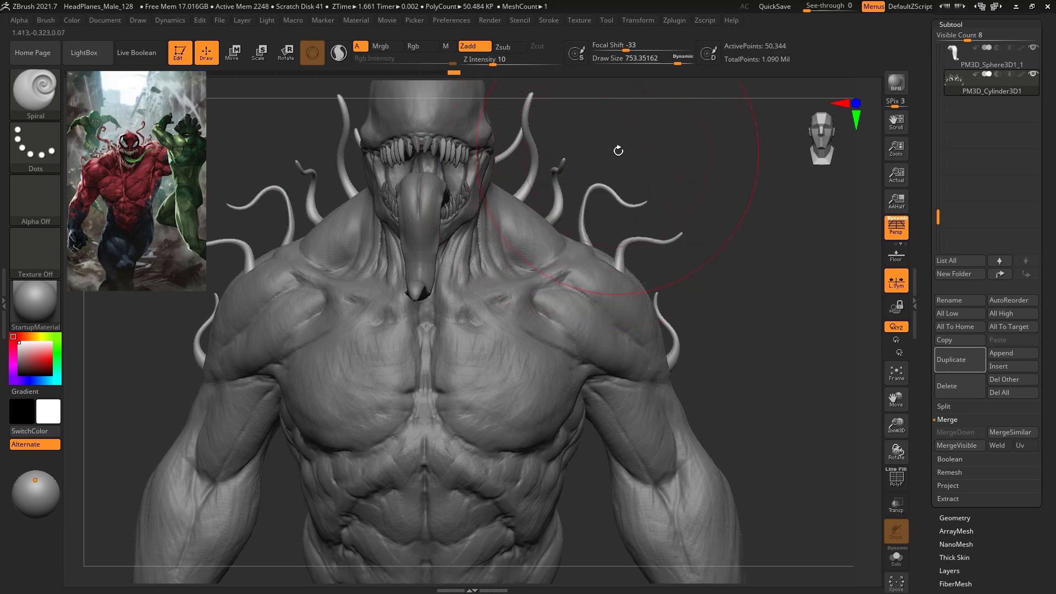
drag(618, 151, 575, 143)
key(space)
drag(655, 160, 641, 160)
mouse_move(738, 165)
mouse_down()
mouse_move(656, 146)
mouse_move(621, 148)
mouse_move(627, 158)
mouse_up()
key(ctrl+z)
drag(709, 179, 702, 186)
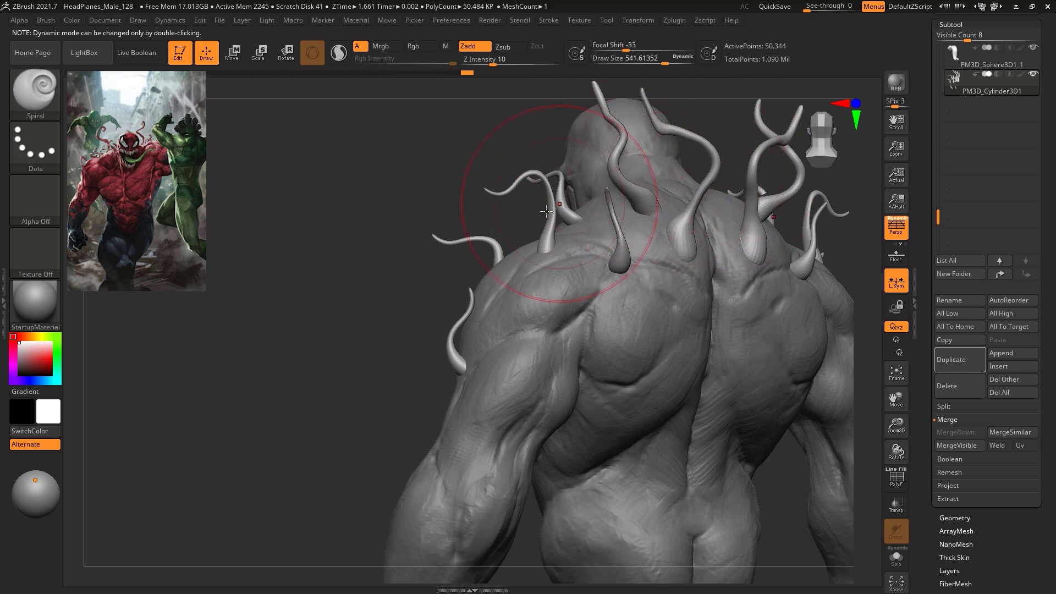
drag(551, 201, 543, 207)
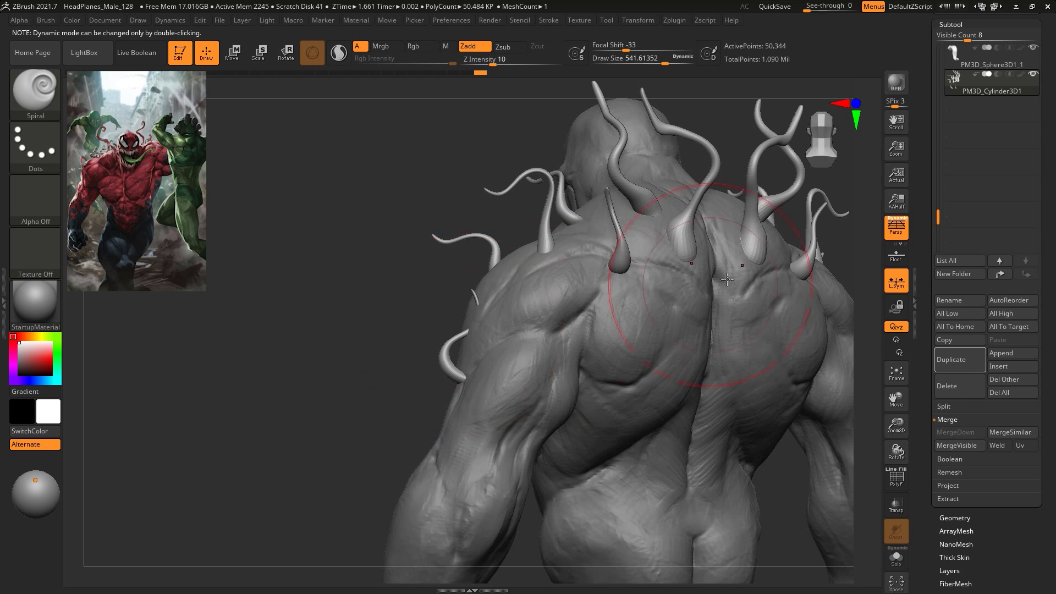
drag(618, 264, 621, 261)
mouse_move(754, 194)
mouse_down()
mouse_move(756, 209)
mouse_move(792, 188)
mouse_move(710, 256)
mouse_up()
key(ctrl+z)
Set the draw size to about 331 and twist the upper lengths of the tall upper-back tentacles with the Spiral brush
drag(492, 342, 627, 341)
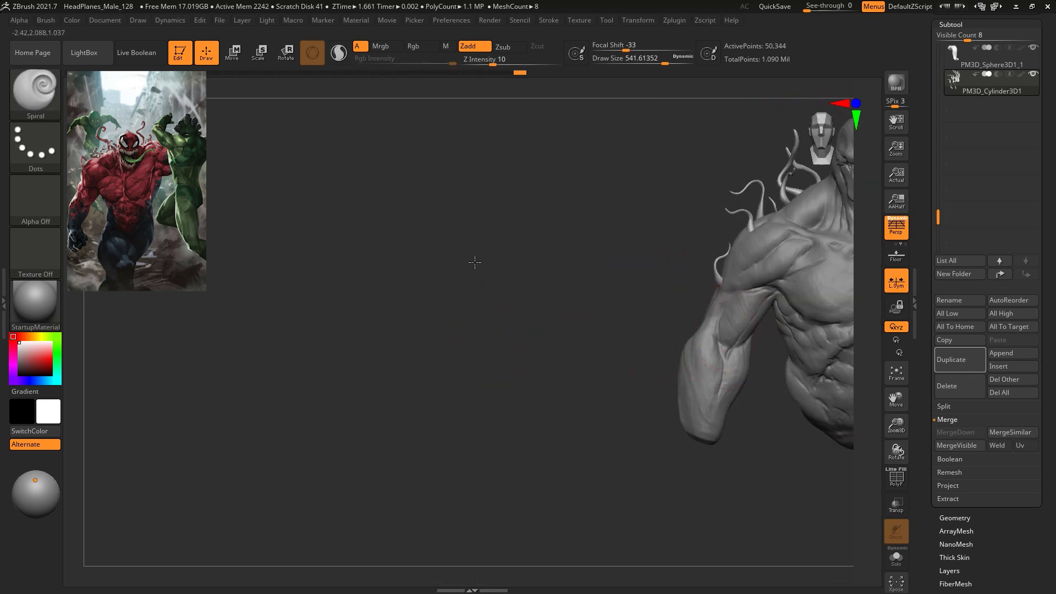
alt+drag(474, 262, 190, 305)
mouse_move(754, 231)
alt+mouse_down()
mouse_move(754, 247)
mouse_move(667, 324)
alt+mouse_up()
key(space)
drag(768, 248, 752, 249)
drag(781, 209, 561, 160)
drag(472, 170, 477, 161)
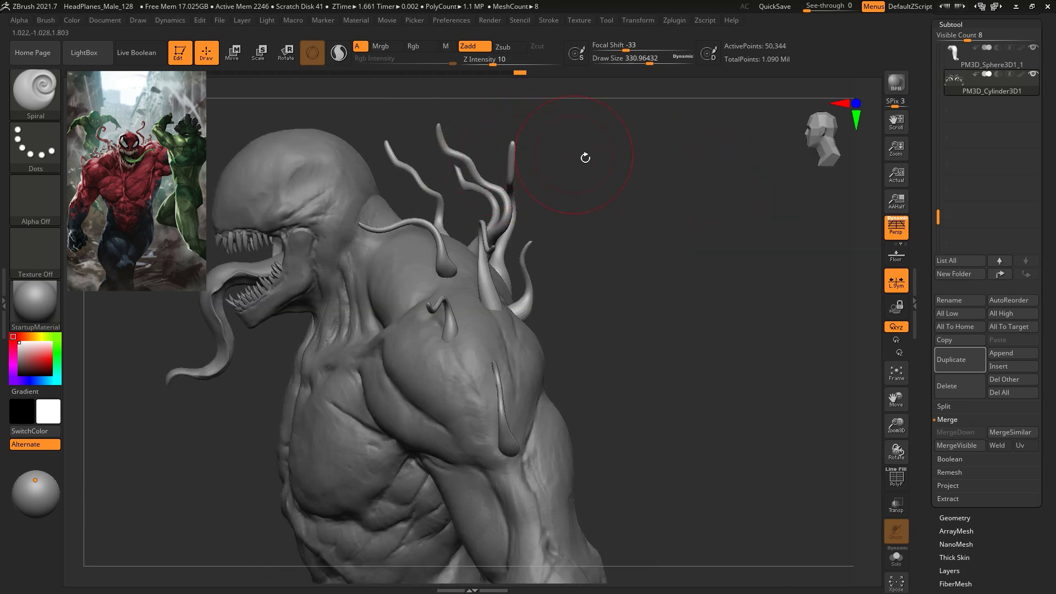
drag(585, 158, 498, 161)
key(ctrl+z)
click(482, 173)
click(484, 175)
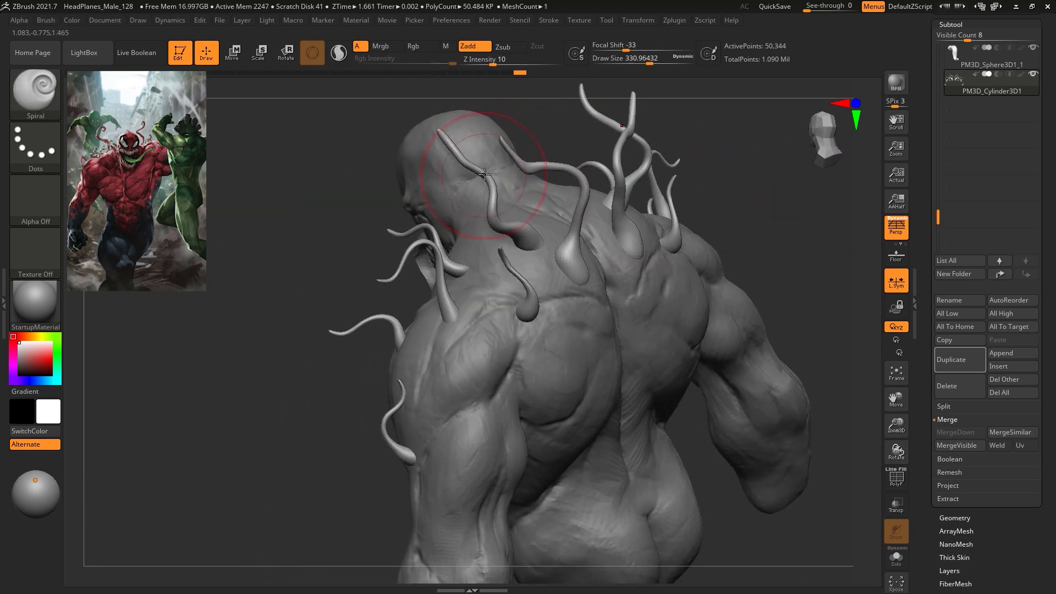
drag(452, 148, 484, 121)
drag(664, 165, 865, 140)
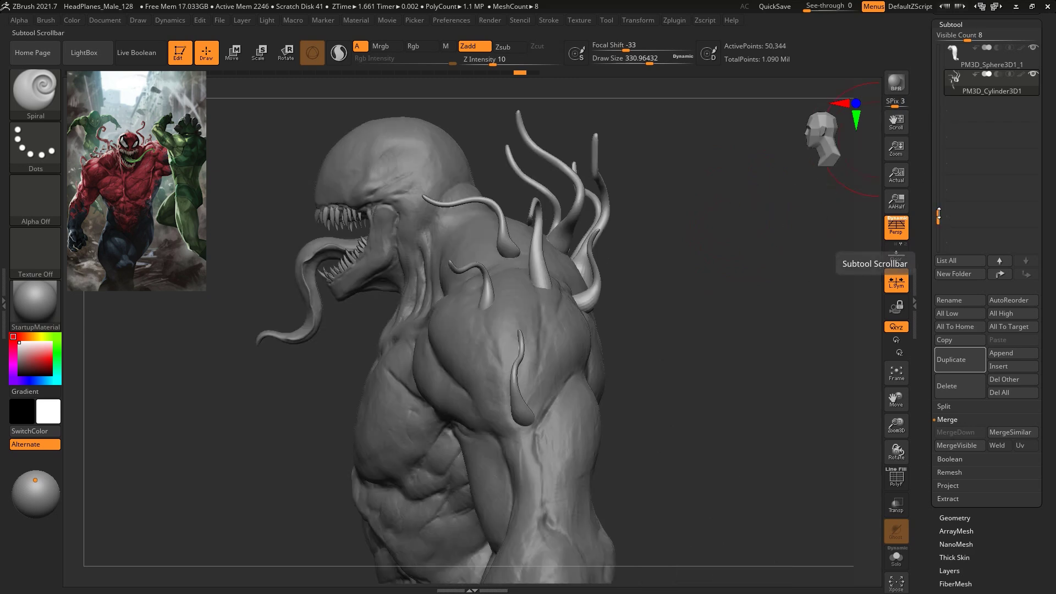
Move the body subtool 01 down to just above PM3D_Cylinder3D1 and merge the two
drag(940, 219, 939, 64)
click(983, 137)
click(1026, 261)
click(1026, 261)
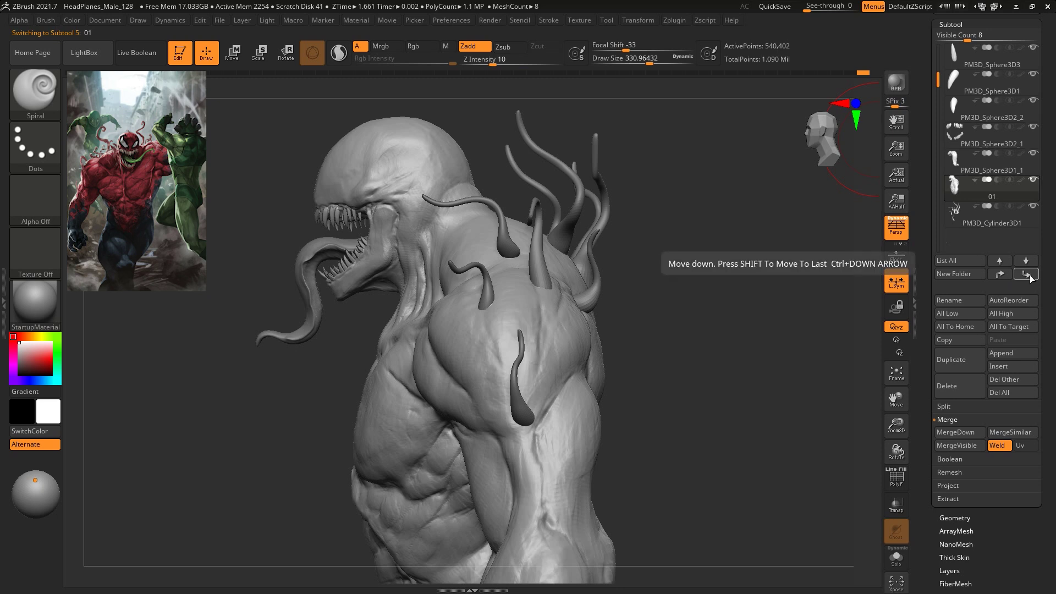
click(970, 431)
Reduce the draw size to about 145 and bring up the merged body's DynaMesh settings
key(space)
drag(709, 258, 689, 256)
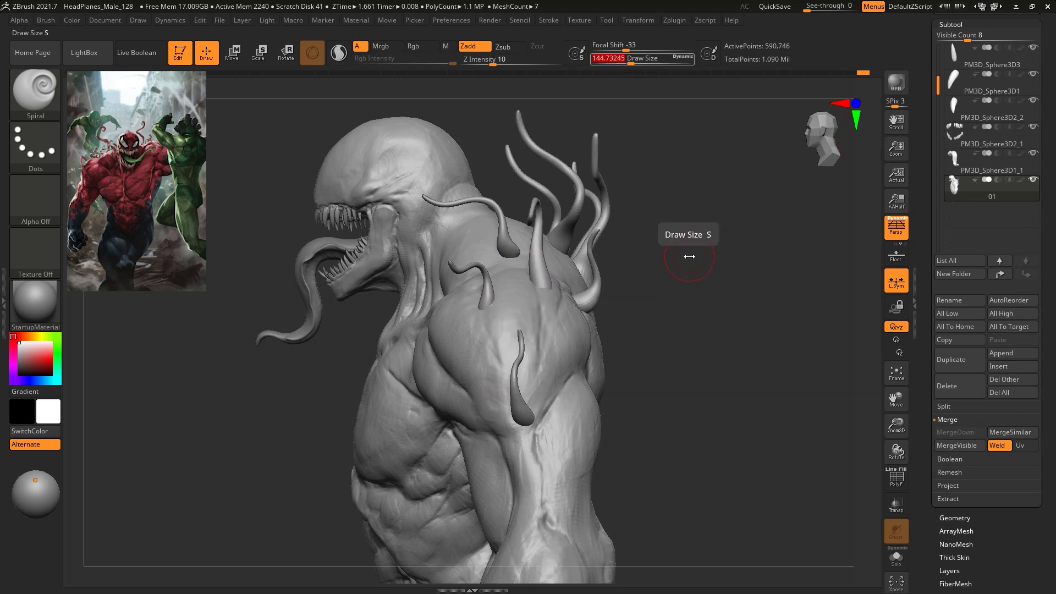
drag(968, 493, 968, 489)
click(958, 517)
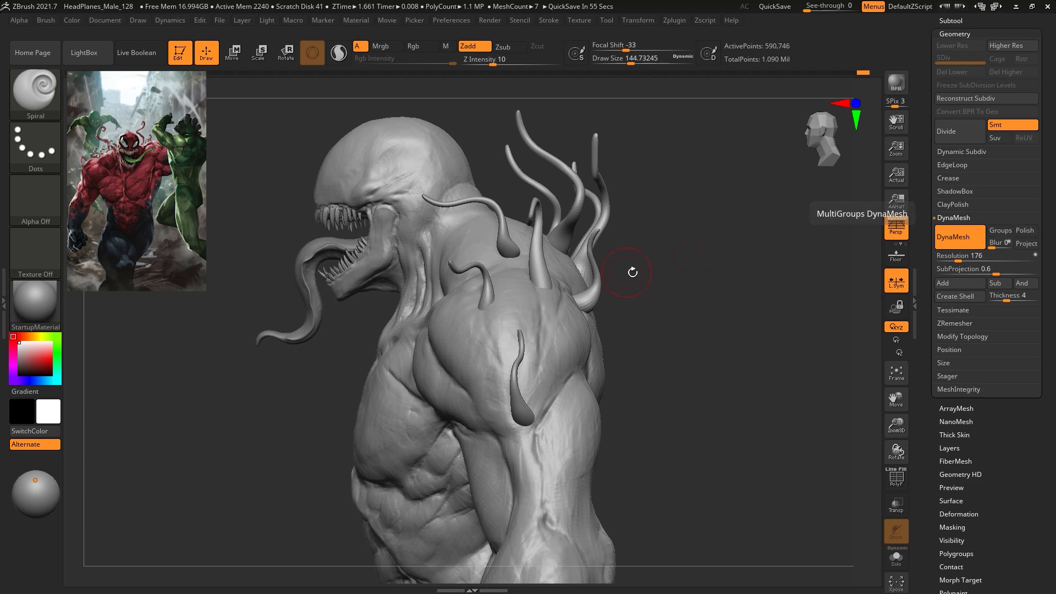
drag(626, 272, 631, 240)
Switch to the ClayBuildup brush with a draw size of about 154 and turn on its BackfaceMask auto masking
key(b)
key(c)
key(b)
key(space)
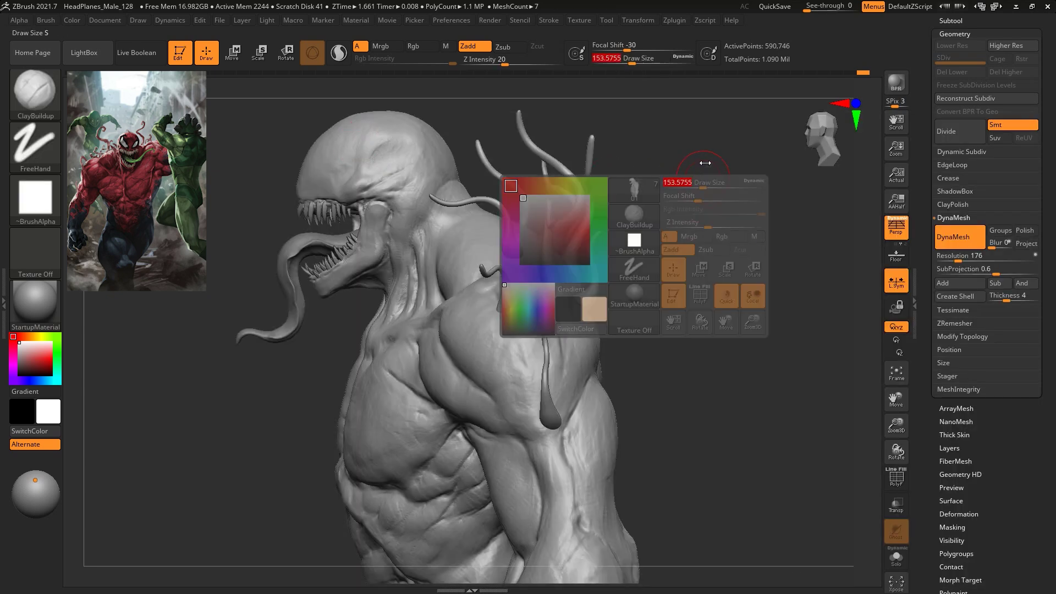
click(48, 21)
drag(110, 354, 138, 317)
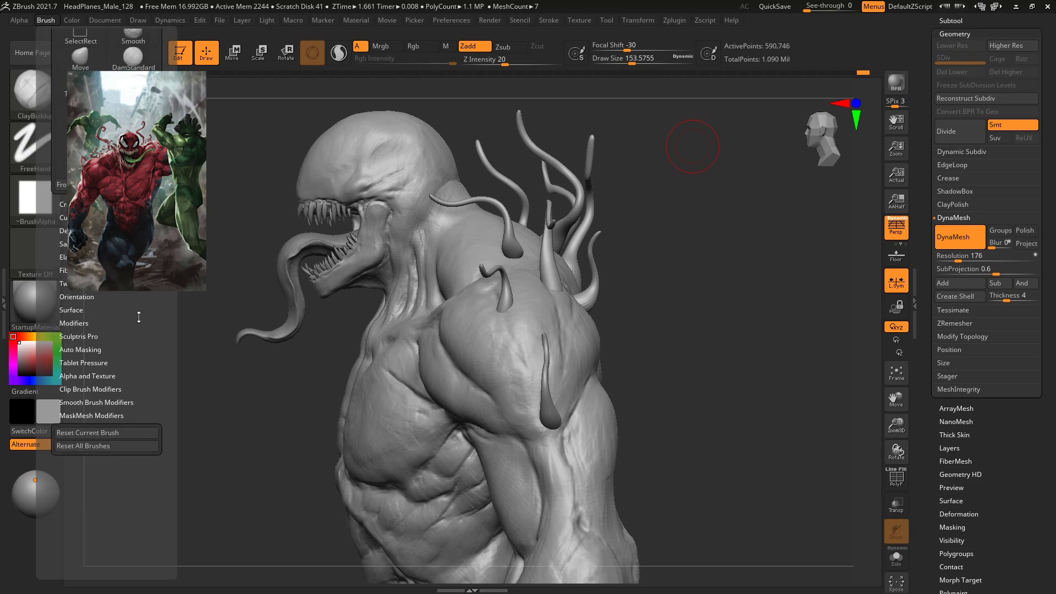
click(91, 352)
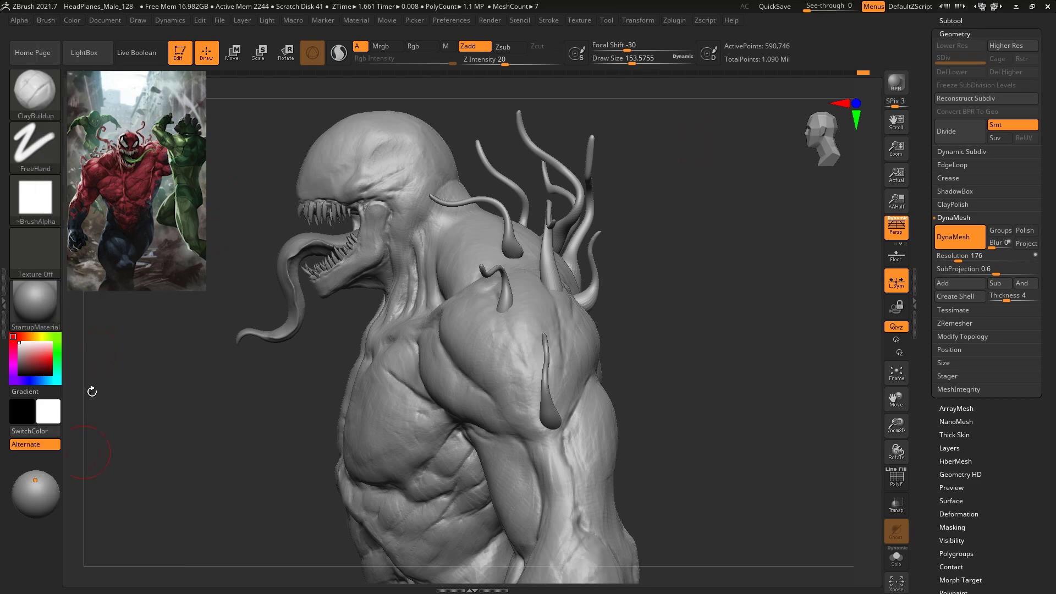
click(41, 20)
scroll(137, 318, down, 5)
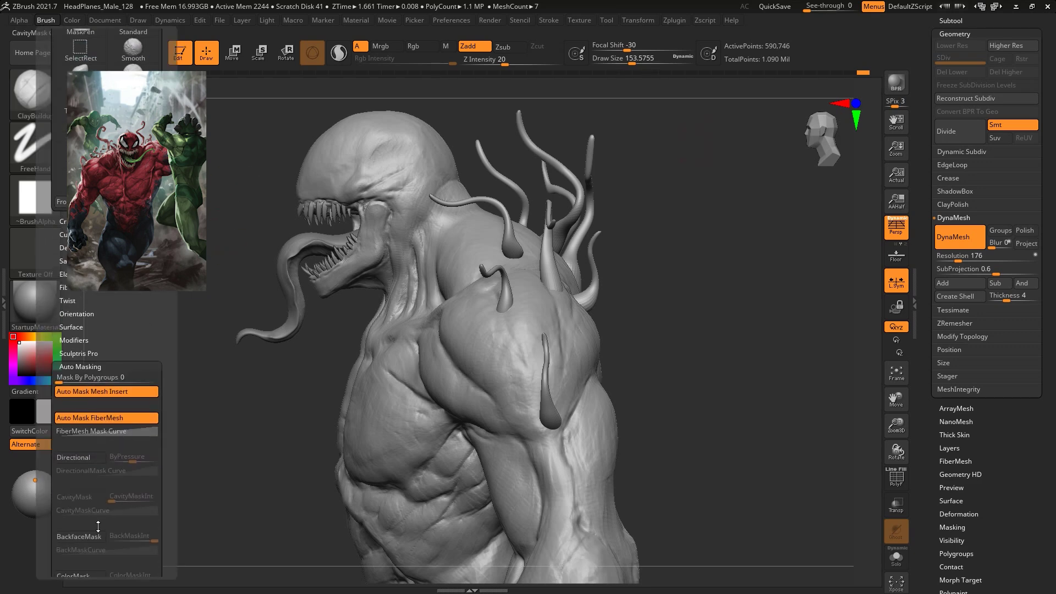
click(98, 536)
Reduce the draw size to about 71 and remesh the merged body and tentacles with DynaMesh at resolution 176
mouse_move(717, 217)
alt+mouse_down()
mouse_move(726, 255)
mouse_move(714, 283)
mouse_move(519, 236)
alt+mouse_up()
key(space)
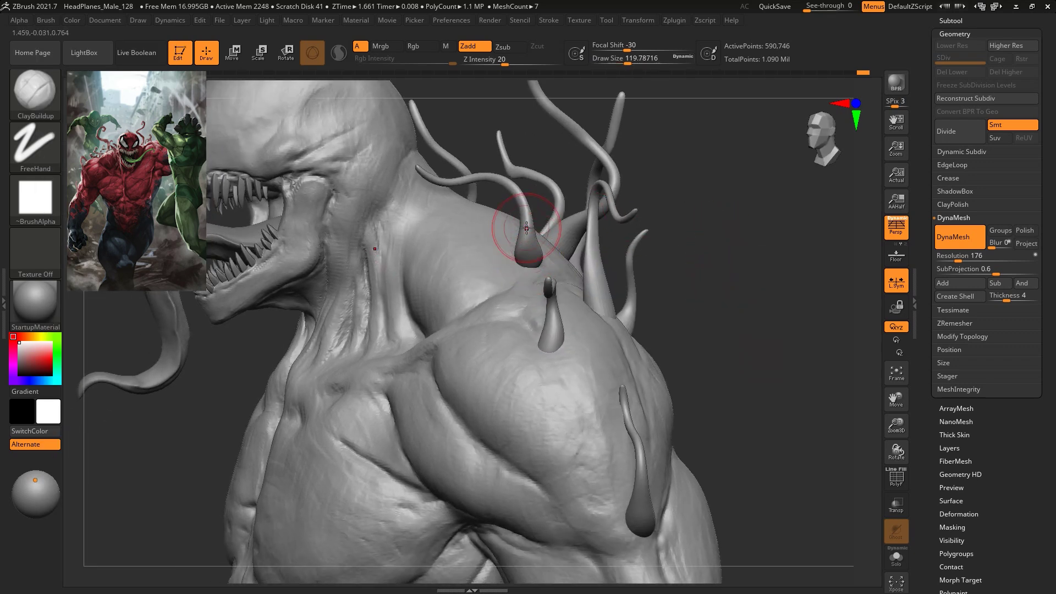
key(space)
drag(630, 245, 621, 245)
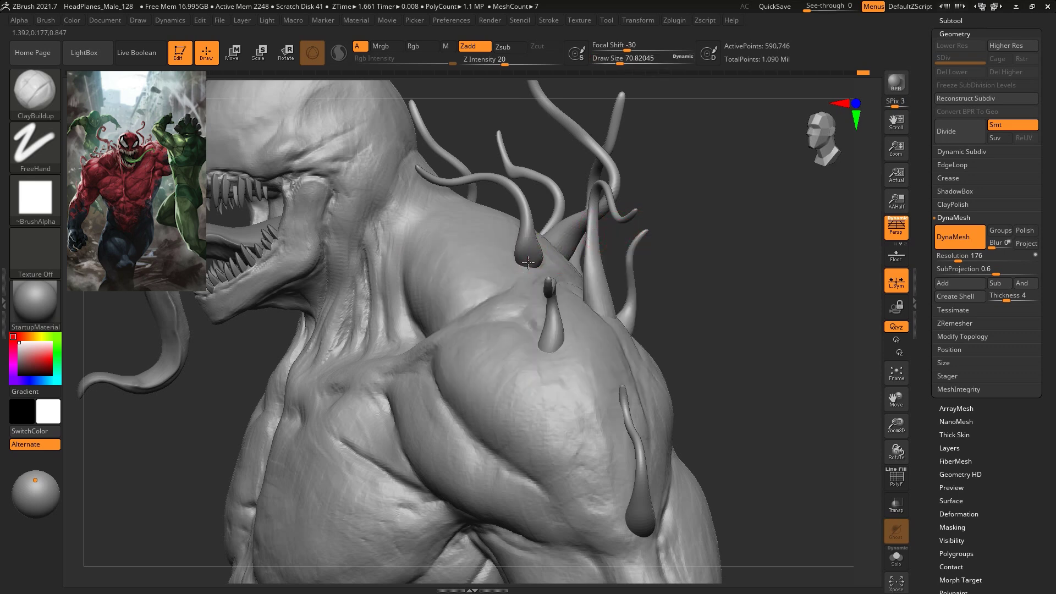
mouse_move(714, 233)
mouse_down()
mouse_move(698, 243)
mouse_move(726, 236)
mouse_move(825, 323)
mouse_up()
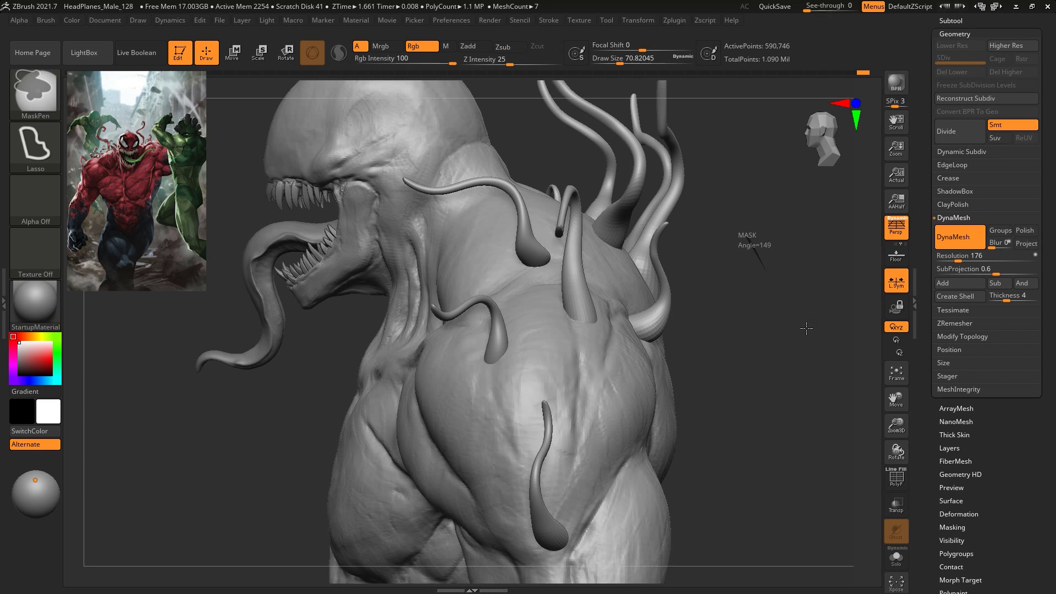
Build up clay around the base of the tentacle on top of the shoulder and smooth it into the body
alt+drag(762, 266, 725, 300)
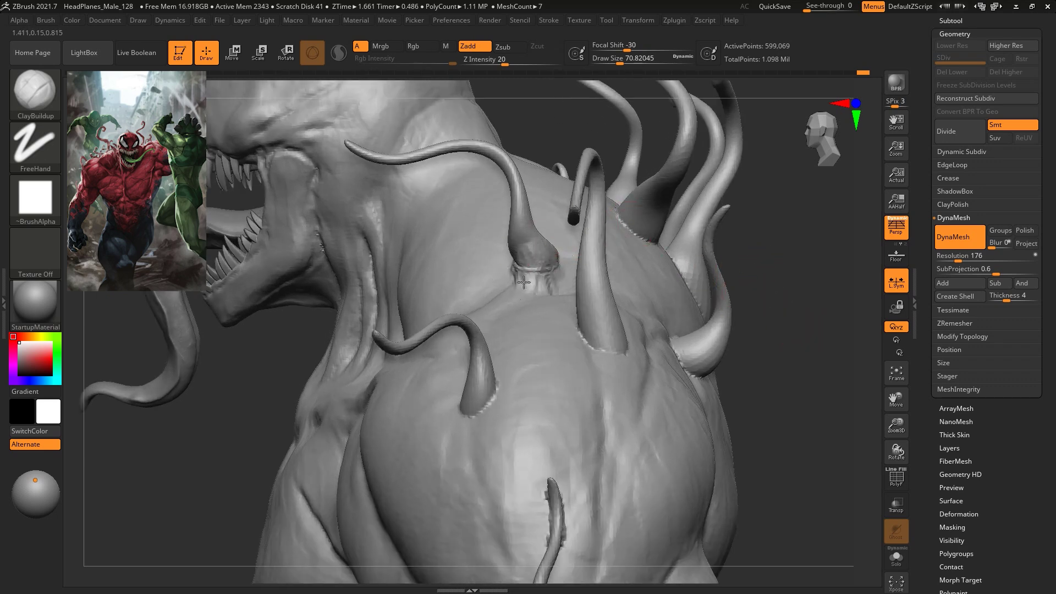
shift+drag(520, 278, 551, 262)
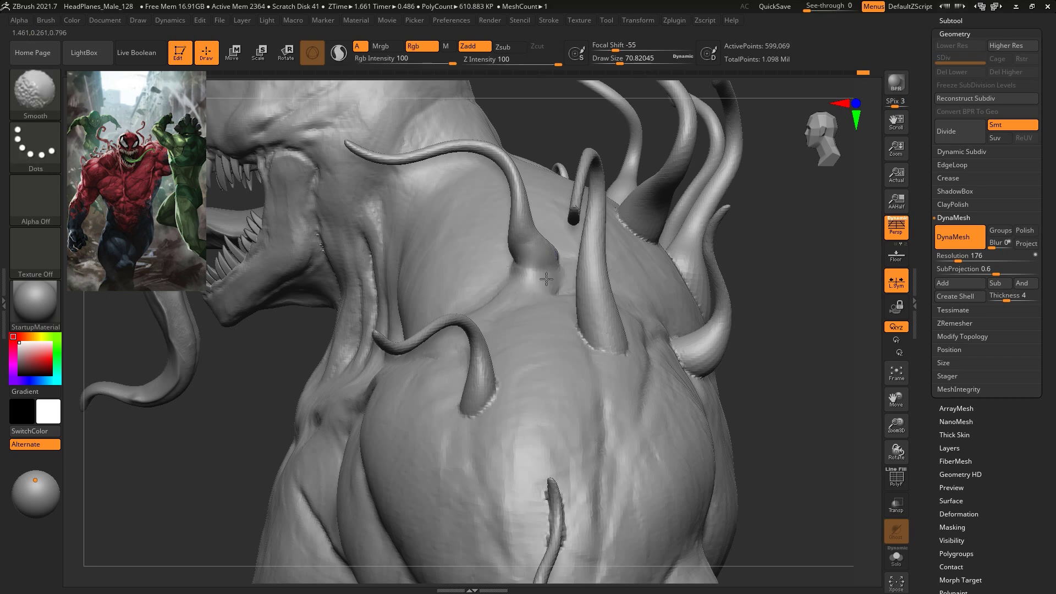
drag(799, 236, 828, 239)
key(space)
drag(796, 237, 799, 238)
mouse_move(502, 253)
mouse_down()
mouse_move(479, 277)
mouse_move(498, 269)
mouse_move(508, 286)
mouse_up()
drag(504, 248, 509, 259)
drag(765, 254, 720, 247)
shift+drag(525, 267, 576, 250)
Blend the bases of the upper-back tentacles into the back muscles with ClayBuildup strokes at a draw size of about 74
mouse_move(765, 254)
mouse_down()
mouse_move(592, 255)
mouse_move(535, 271)
mouse_move(561, 251)
mouse_up()
mouse_move(753, 237)
mouse_down()
mouse_move(750, 289)
mouse_move(797, 288)
mouse_move(764, 323)
mouse_up()
mouse_move(770, 233)
mouse_down()
mouse_move(735, 245)
mouse_move(729, 261)
mouse_move(771, 271)
mouse_up()
mouse_move(784, 214)
mouse_down()
mouse_move(827, 268)
mouse_move(830, 320)
mouse_move(794, 272)
mouse_move(789, 316)
mouse_move(732, 284)
mouse_up()
mouse_move(863, 245)
alt+mouse_down()
mouse_move(570, 380)
mouse_move(416, 326)
mouse_move(237, 242)
alt+mouse_up()
key(space)
mouse_move(567, 189)
mouse_down()
mouse_move(584, 188)
mouse_move(601, 156)
mouse_move(562, 185)
mouse_move(606, 160)
mouse_move(583, 159)
mouse_move(576, 186)
mouse_move(613, 154)
mouse_move(592, 217)
mouse_move(584, 181)
mouse_up()
drag(527, 220, 527, 199)
key(space)
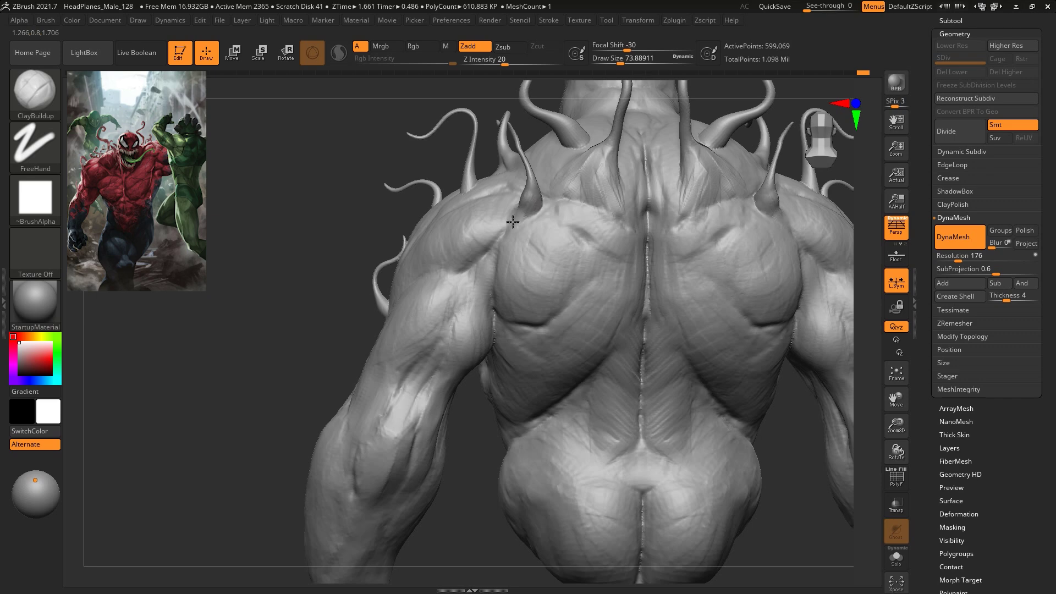
Build up clay around the bases of the shoulder-blade tentacle and the neighbouring rear shoulder tentacle
drag(285, 284, 507, 208)
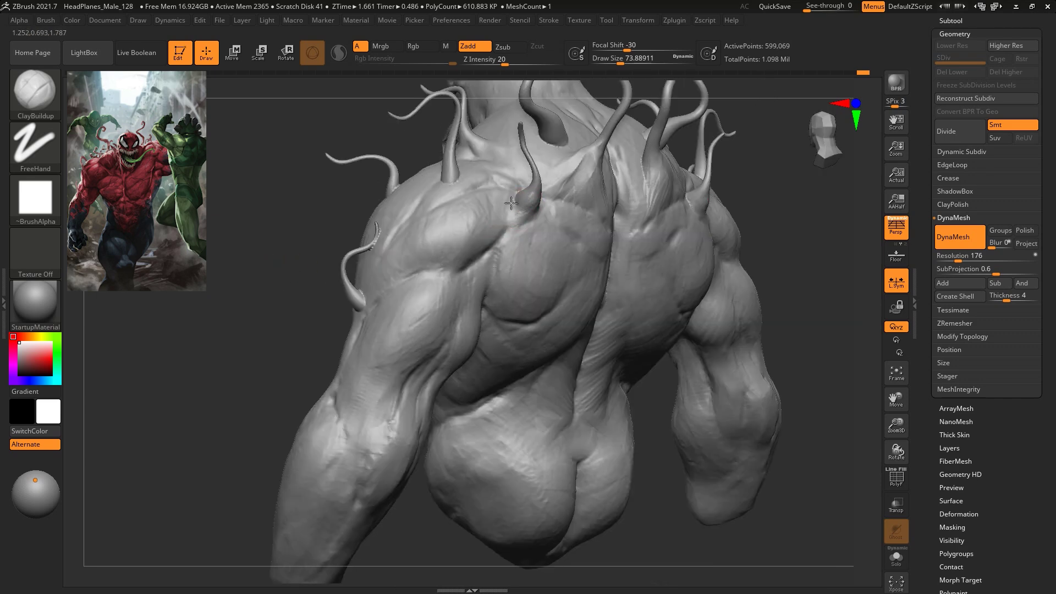
drag(766, 207, 781, 335)
mouse_move(516, 178)
right_down()
mouse_move(715, 259)
mouse_move(450, 192)
right_up()
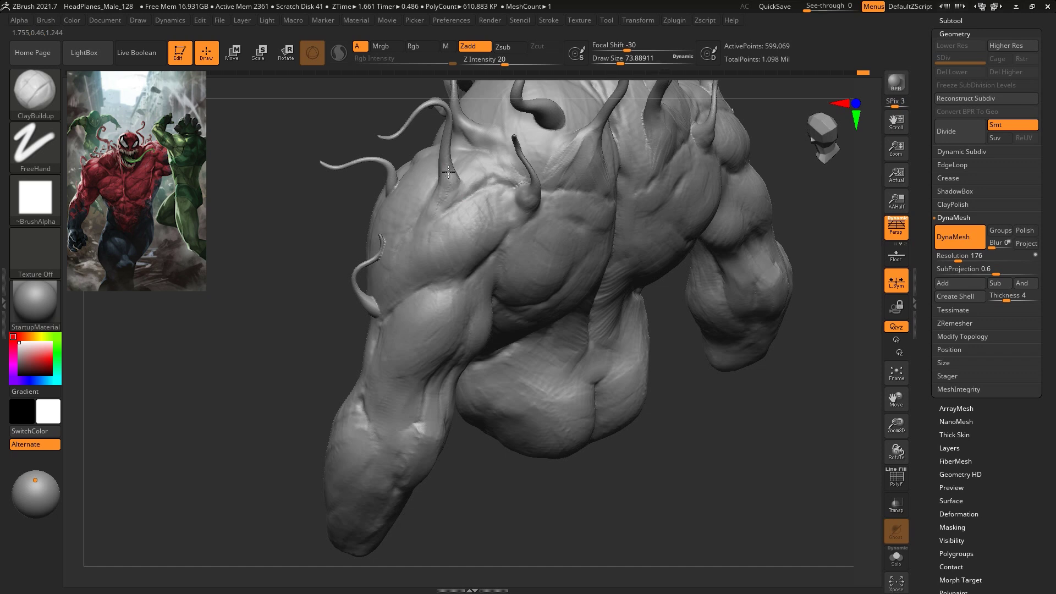
mouse_move(449, 205)
mouse_down()
mouse_move(449, 178)
mouse_move(447, 204)
mouse_up()
drag(448, 154, 466, 192)
Build up clay around the base of the outer upper-arm tentacle with a draw size of 112, blending it into the arm
mouse_move(587, 240)
right_down()
mouse_move(811, 382)
mouse_move(701, 265)
right_up()
key(space)
drag(611, 222, 617, 221)
drag(426, 171, 435, 204)
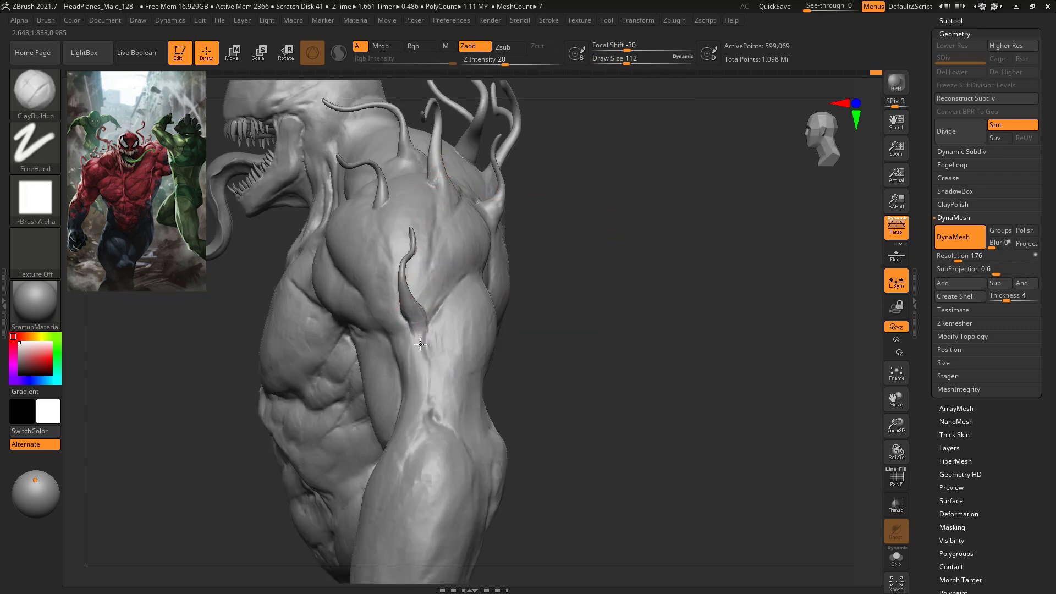
mouse_move(546, 309)
mouse_down()
mouse_move(580, 309)
mouse_move(600, 248)
mouse_move(567, 267)
mouse_up()
drag(449, 289, 452, 297)
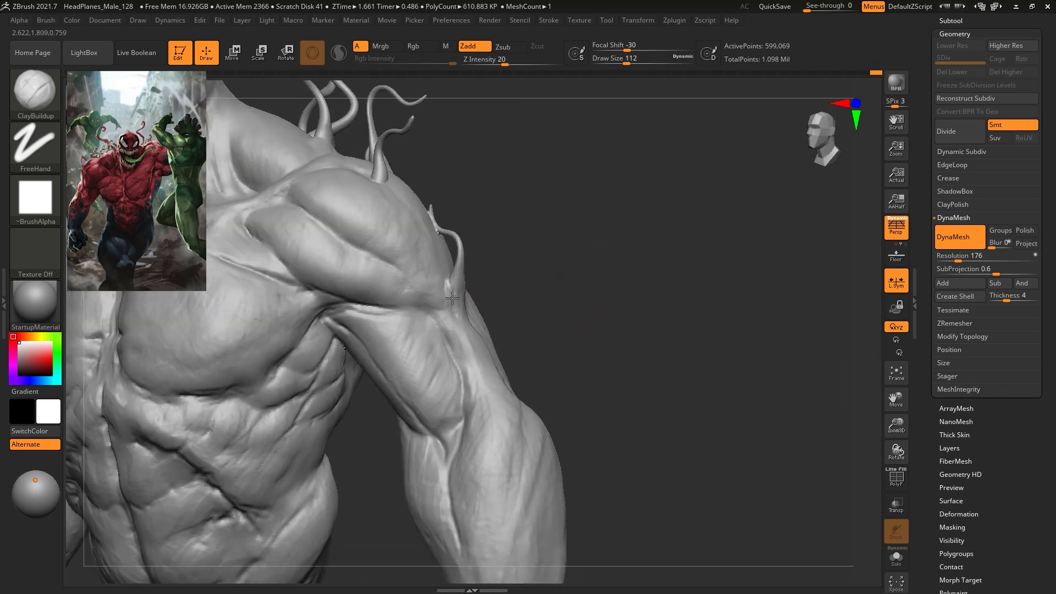
Blend the base of the small tentacle on the front of the shoulder into the deltoid at a draw size of about 77
mouse_move(523, 168)
right_down()
mouse_move(528, 201)
mouse_move(497, 208)
mouse_move(419, 272)
right_up()
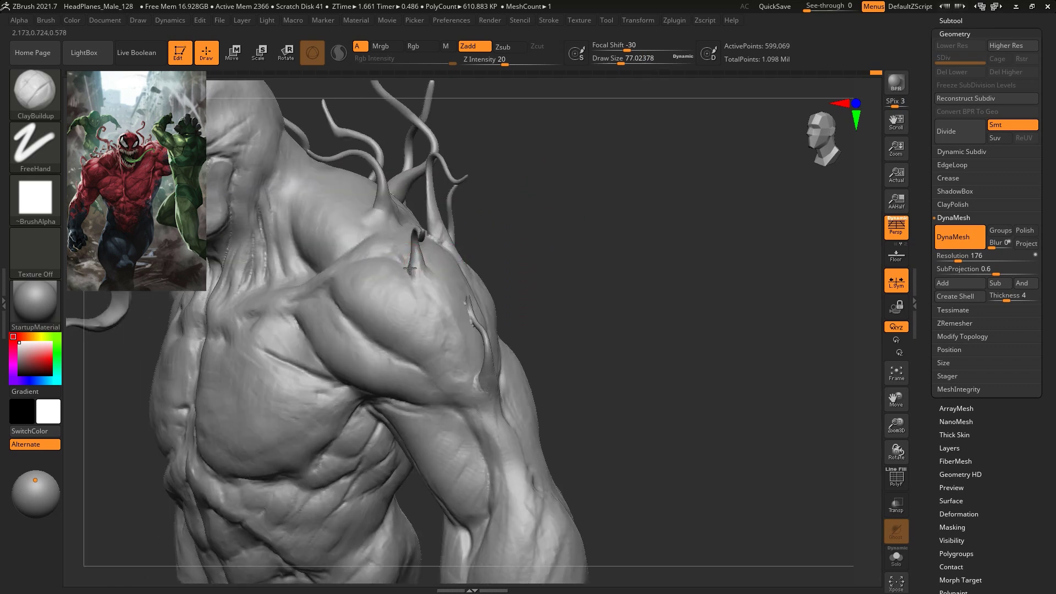
right_drag(537, 219, 502, 255)
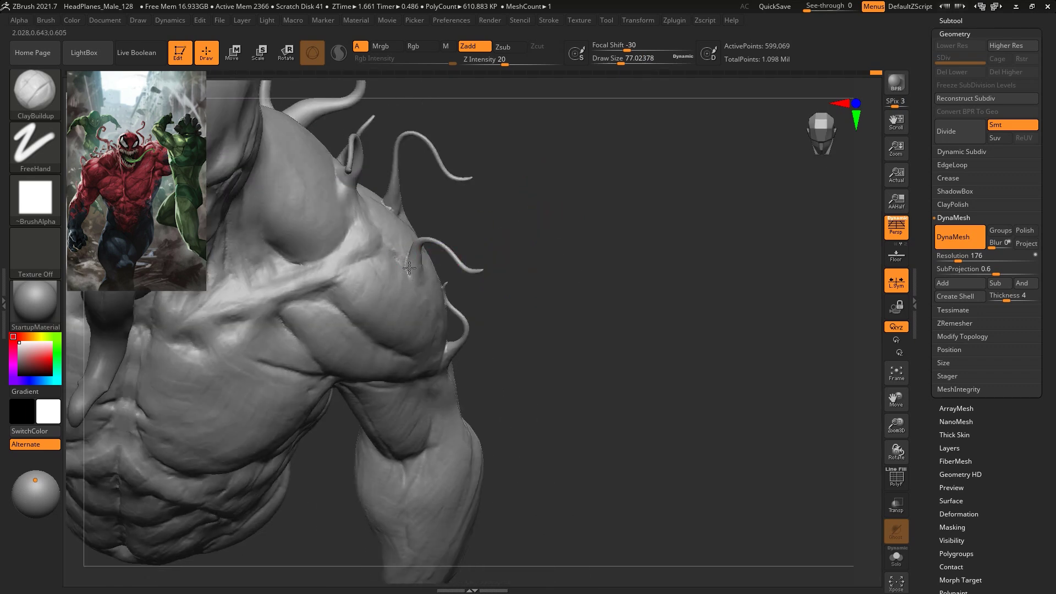
right_drag(451, 329, 438, 282)
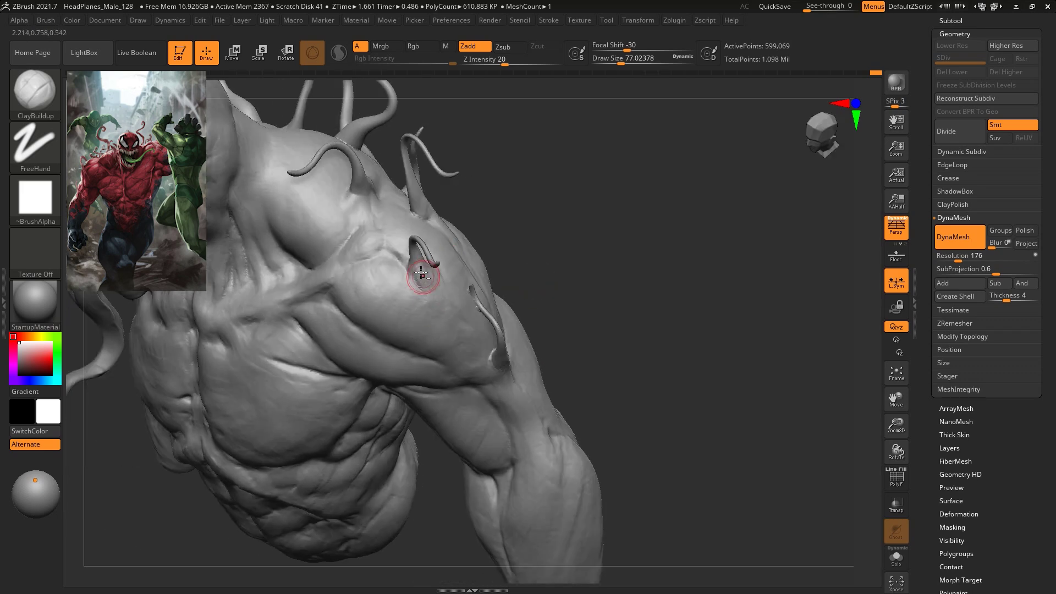
right_drag(474, 288, 429, 257)
Blend the base of the large upper-back tentacle behind the neck into the trapezius, raising the ClayBuildup draw size to about 163
mouse_move(543, 189)
right_down()
mouse_move(701, 224)
mouse_move(717, 156)
mouse_move(448, 210)
right_up()
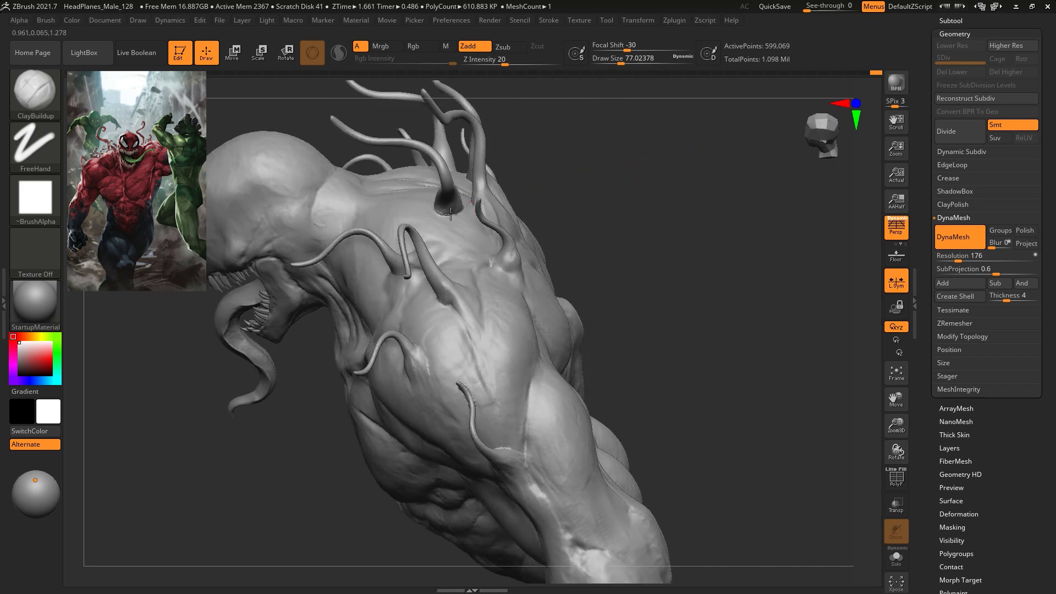
right_drag(450, 217, 476, 183)
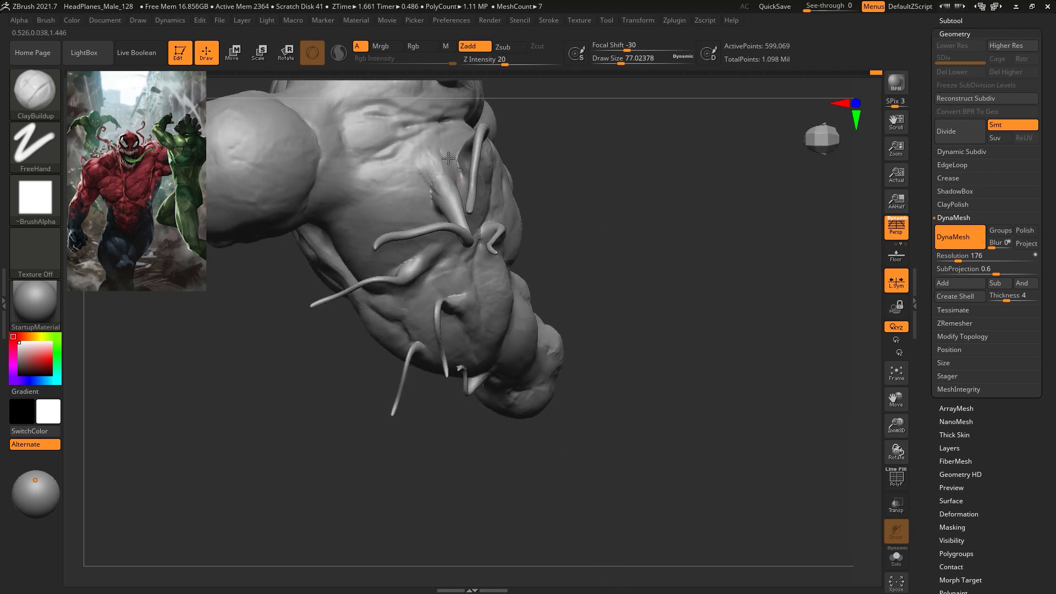
right_drag(433, 177, 394, 247)
key(space)
drag(447, 183, 459, 183)
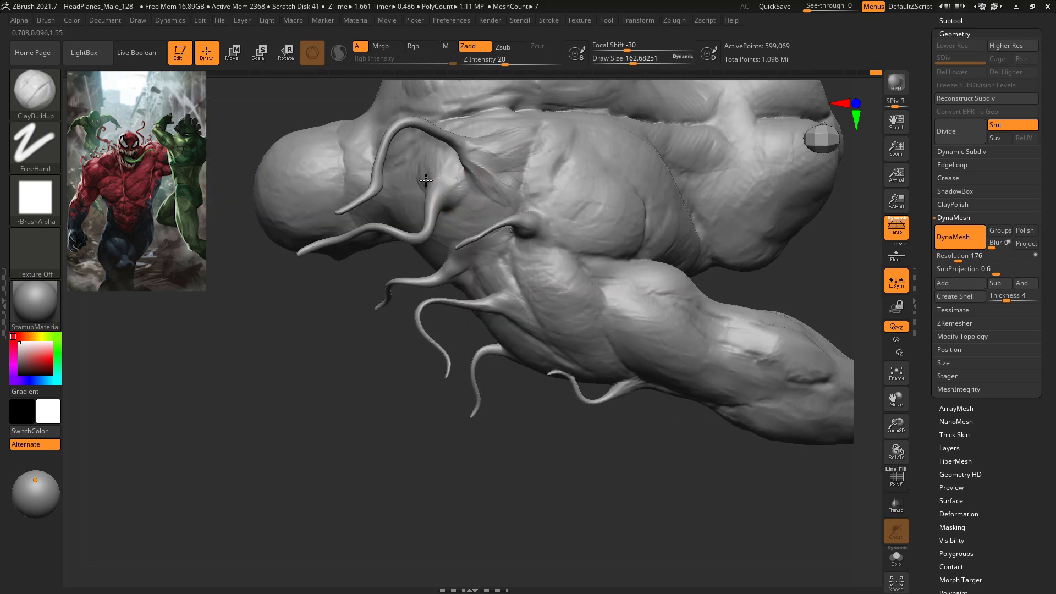
right_drag(655, 465, 453, 175)
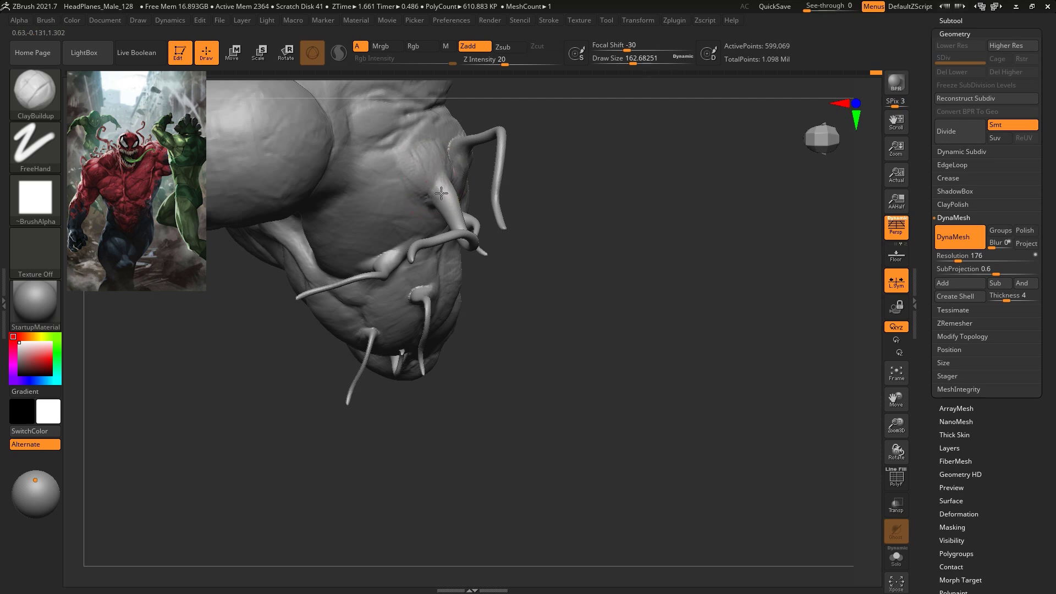
Build up the surface around the tentacle bases on the upper back with ClayBuildup
drag(408, 180, 419, 161)
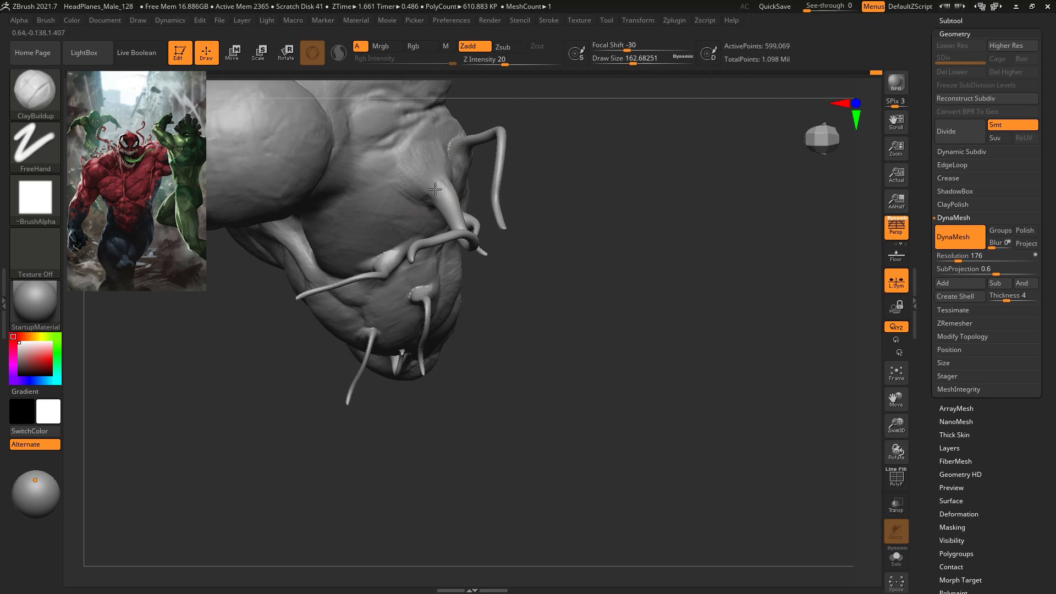
right_drag(559, 167, 572, 231)
mouse_move(413, 229)
mouse_down()
mouse_move(418, 257)
mouse_move(402, 255)
mouse_up()
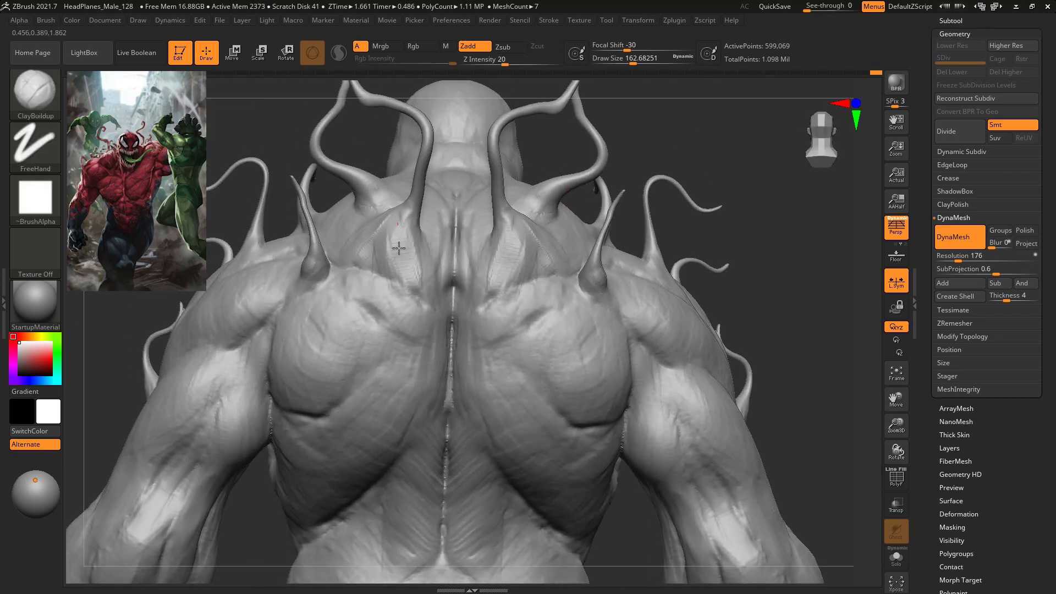
mouse_move(404, 212)
mouse_down()
mouse_move(413, 264)
mouse_move(378, 242)
mouse_move(358, 249)
mouse_up()
key(ctrl+z)
key(ctrl+z)
Build up and smooth the base of the tentacle on the shoulder blade so it blends into the back
mouse_move(599, 312)
mouse_down()
mouse_move(608, 296)
mouse_move(577, 281)
mouse_move(559, 299)
mouse_move(583, 288)
mouse_up()
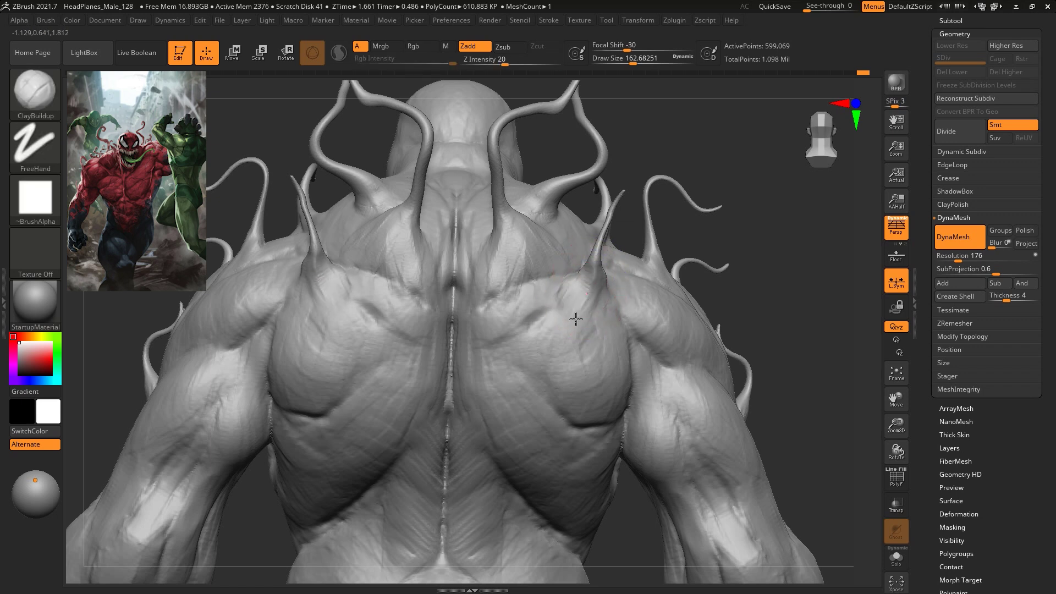
key(ctrl)
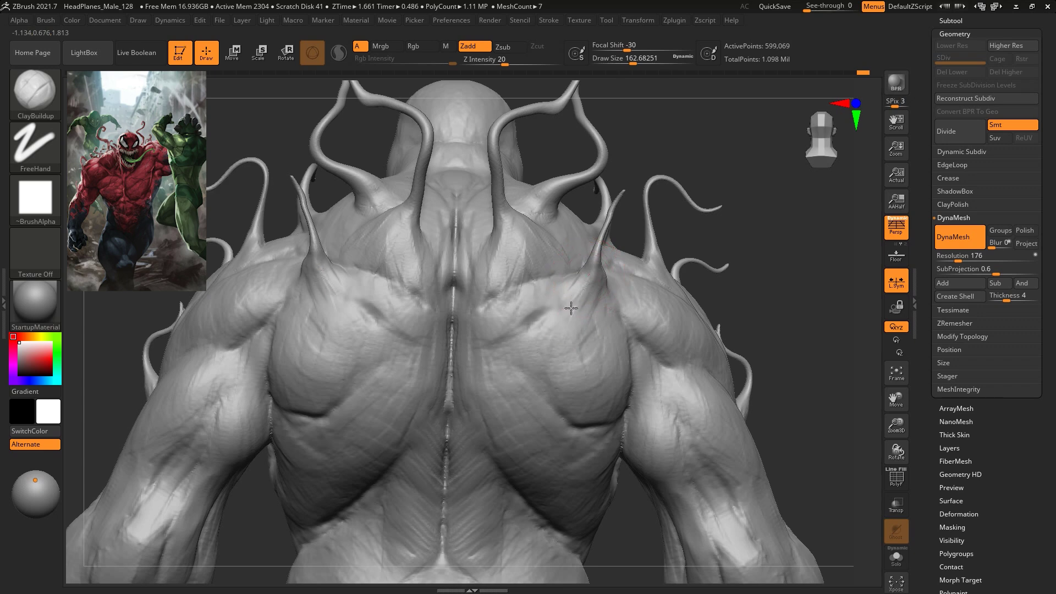
shift+drag(590, 284, 561, 305)
Reduce the ClayBuildup Draw Size to about 68 and build up the surface around the tentacle bases on top of the shoulder
drag(757, 184, 642, 194)
alt+drag(258, 341, 88, 363)
key(space)
drag(761, 196, 694, 183)
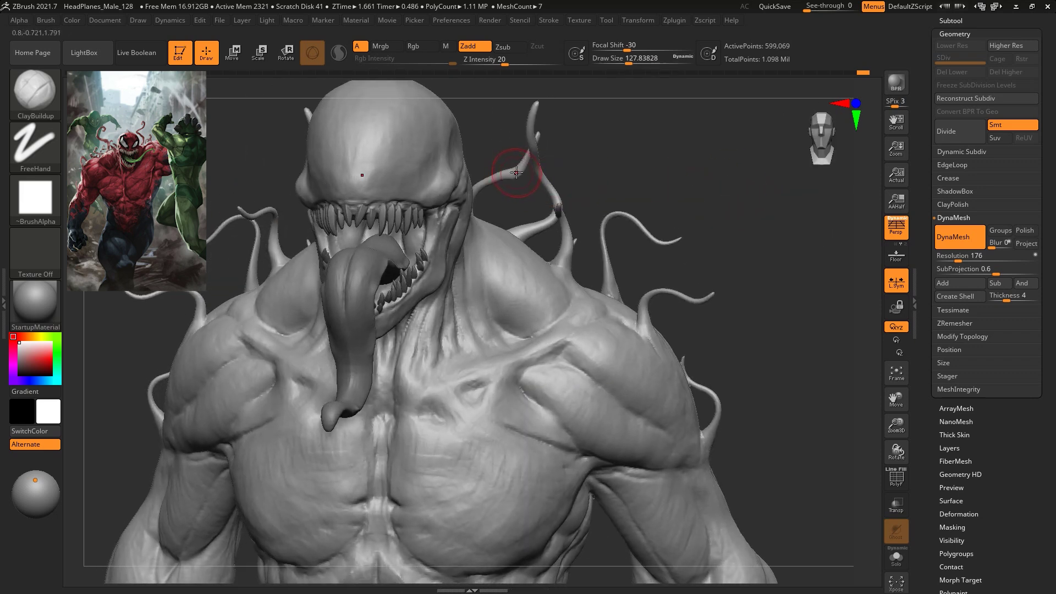
shift+drag(655, 123, 757, 237)
drag(733, 192, 637, 297)
key(space)
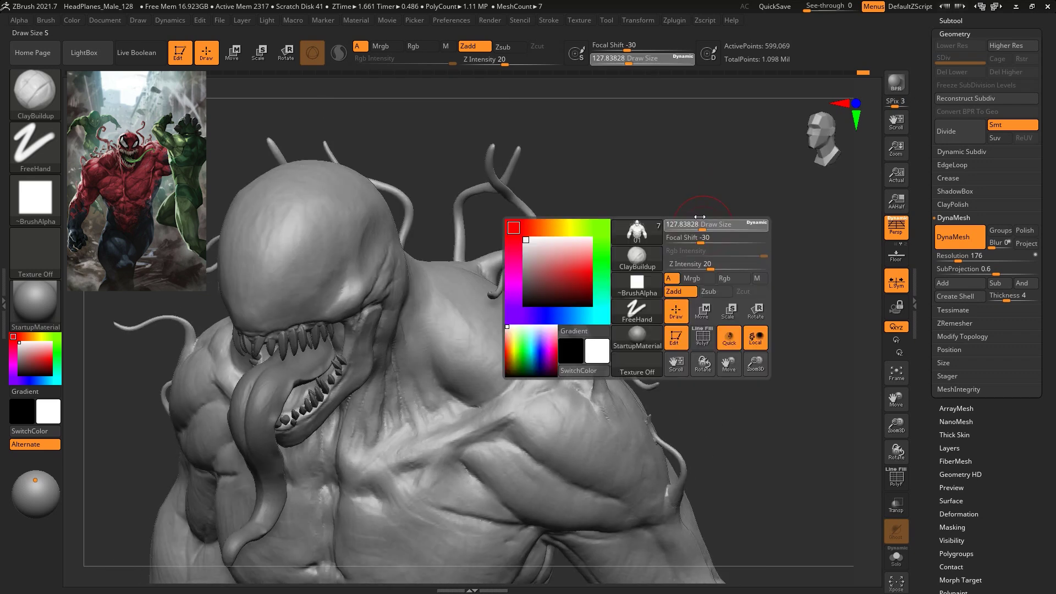
drag(701, 222, 691, 222)
drag(691, 231, 646, 297)
drag(586, 384, 585, 389)
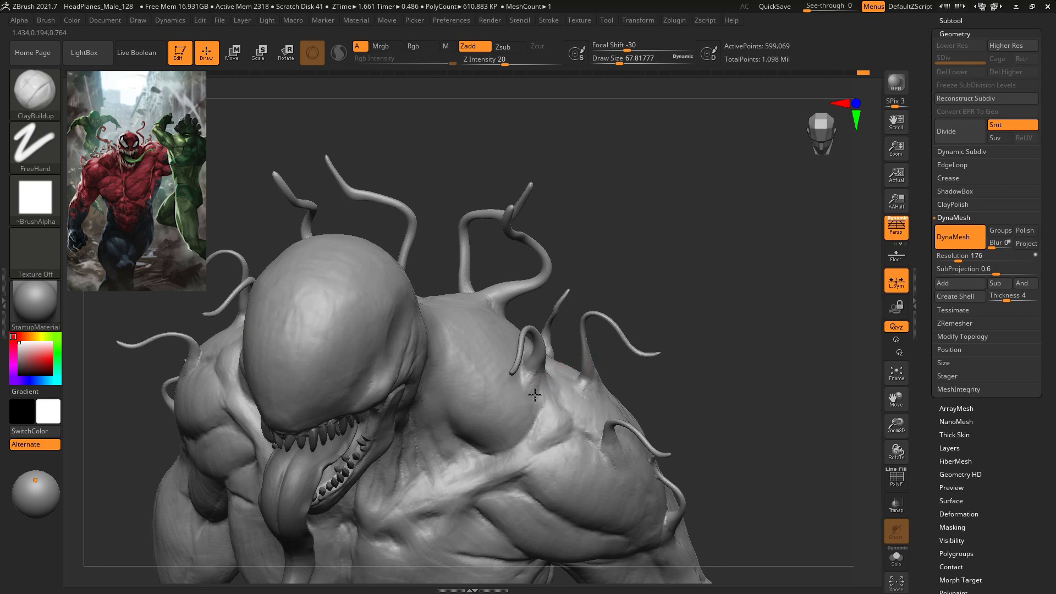
Build up and smooth the shoulder surface between the tentacle bases
drag(661, 212, 540, 384)
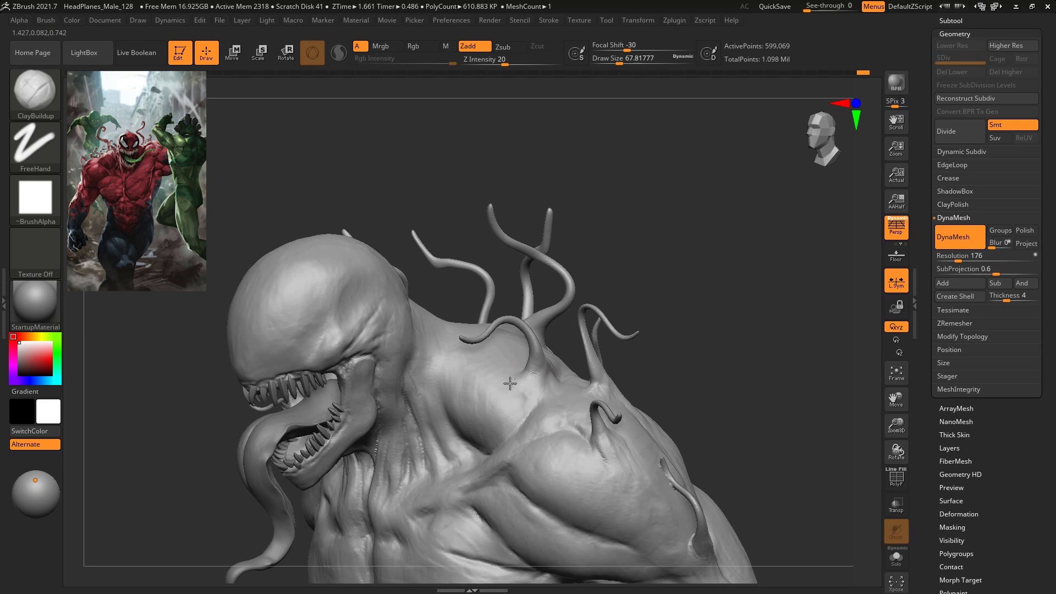
mouse_move(647, 276)
mouse_down()
mouse_move(694, 280)
mouse_move(644, 309)
mouse_up()
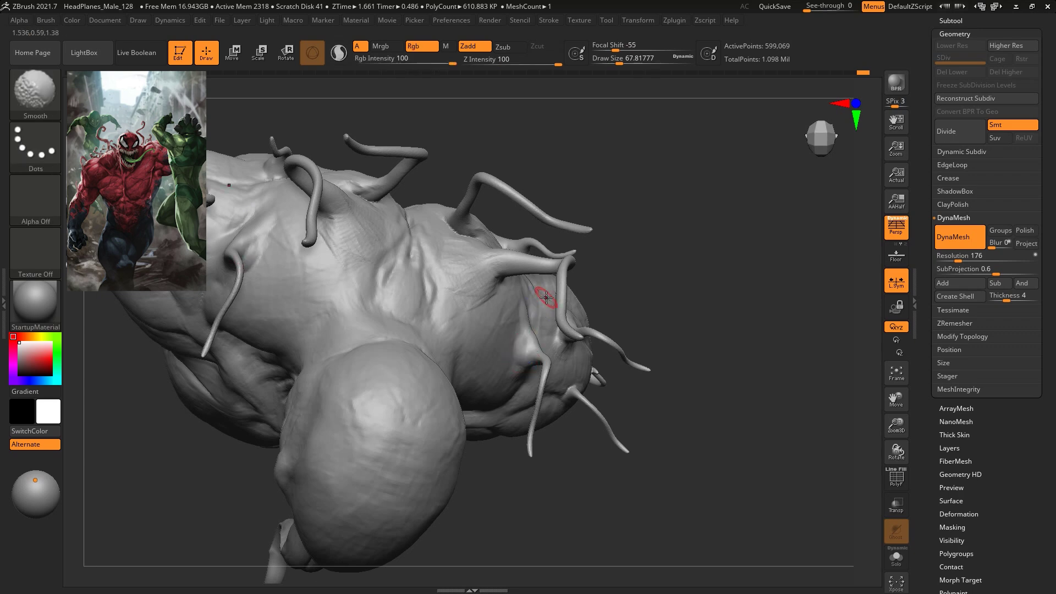
shift+drag(688, 275, 712, 287)
drag(675, 213, 643, 297)
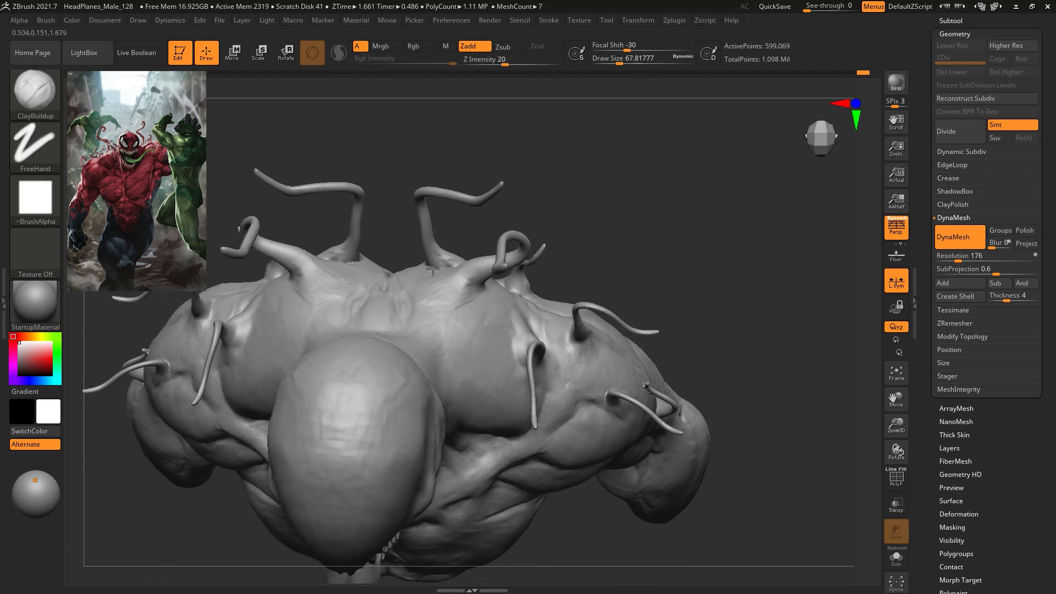
Fill in and smooth the skin at the base of the inner tentacle on the upper back
drag(605, 177, 541, 215)
mouse_move(443, 264)
mouse_down()
mouse_move(432, 263)
mouse_move(452, 262)
mouse_up()
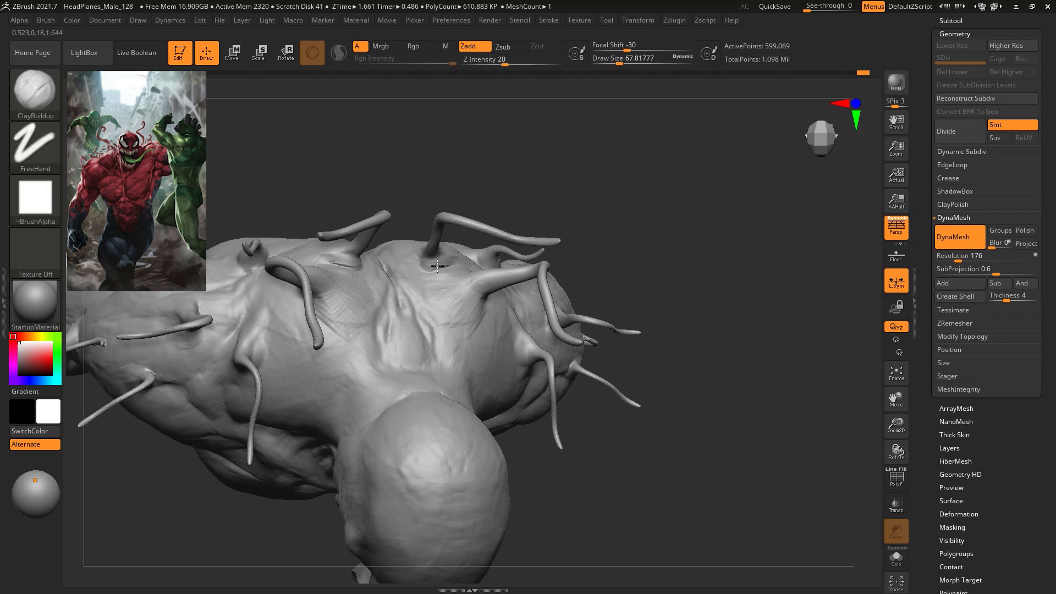
key(shift)
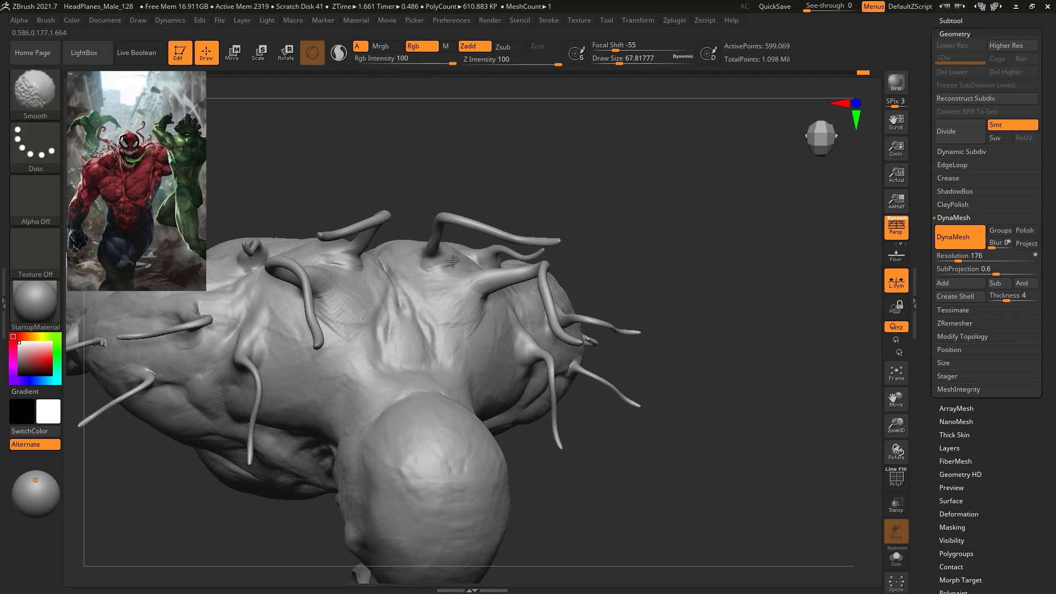
shift+drag(443, 267, 422, 263)
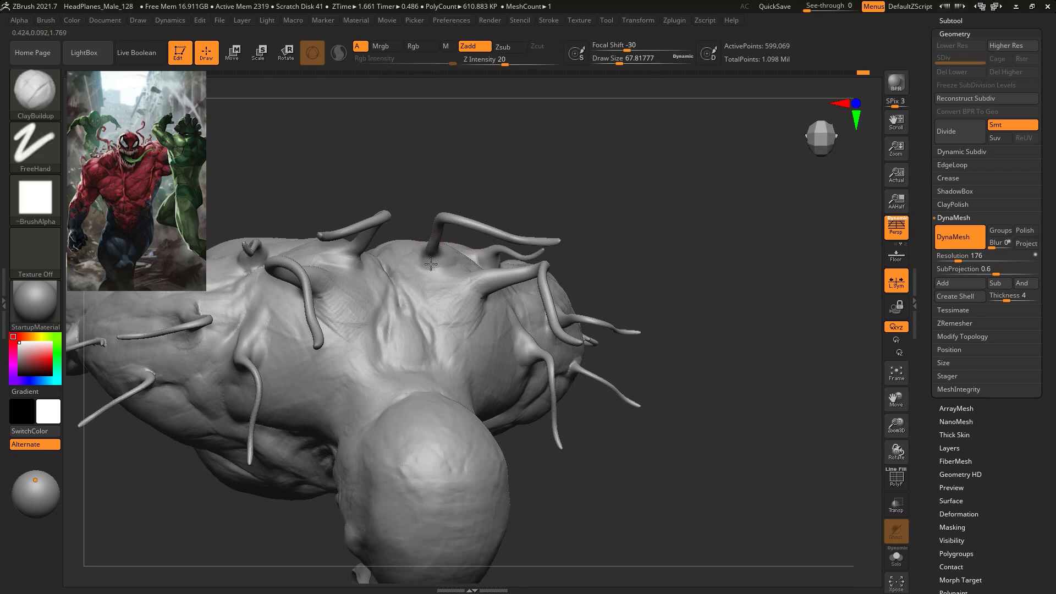
Build up the outer shoulder around the tentacle bases with ClayBuildup
drag(669, 231, 729, 268)
drag(728, 167, 656, 257)
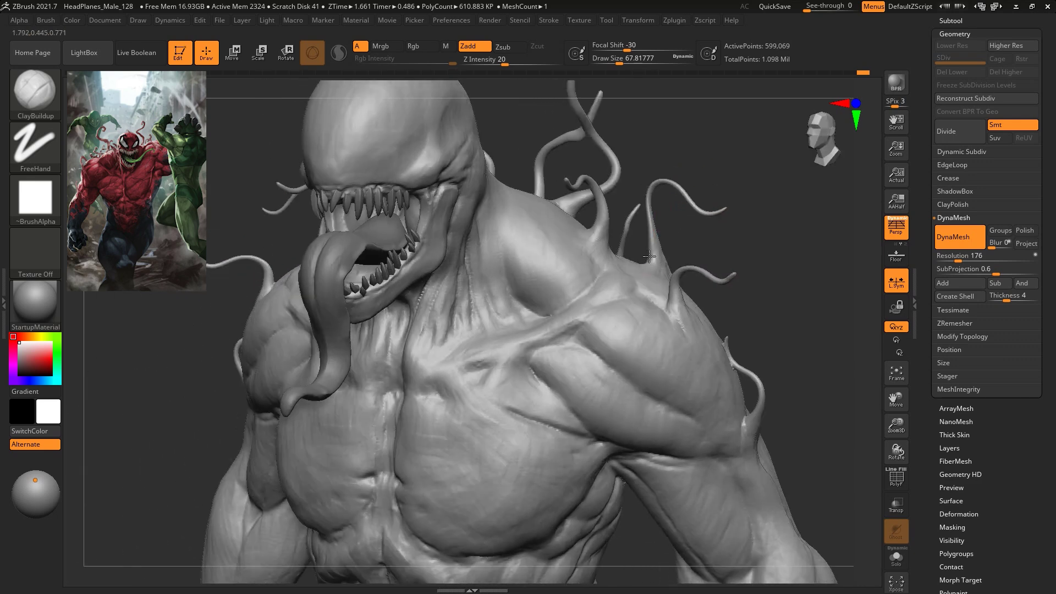
drag(773, 269, 683, 248)
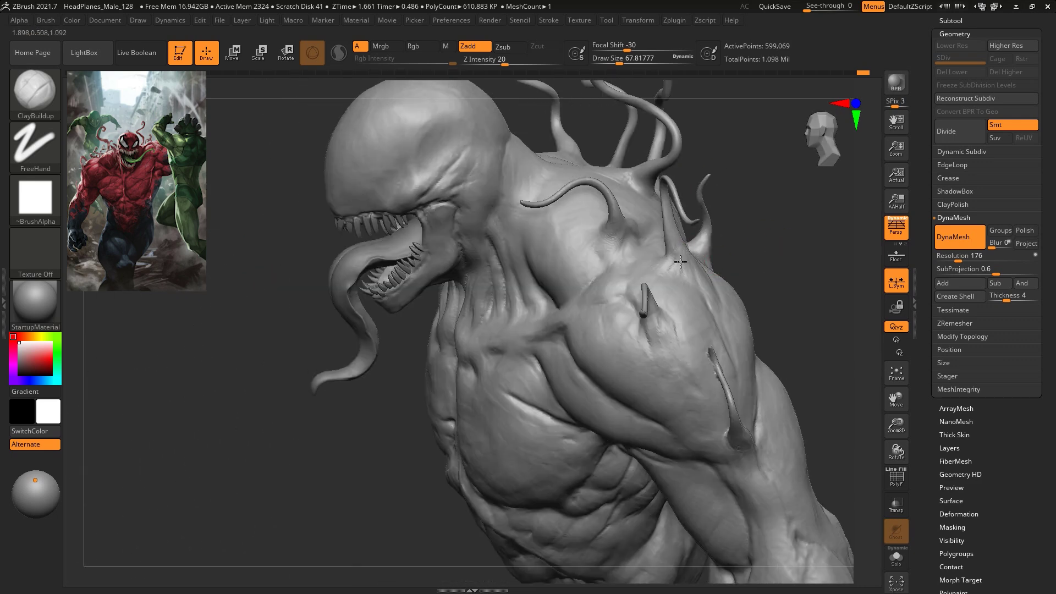
drag(697, 319, 797, 330)
mouse_move(743, 309)
mouse_down()
mouse_move(814, 300)
mouse_move(710, 300)
mouse_move(702, 321)
mouse_move(708, 303)
mouse_up()
key(space)
alt+drag(468, 354, 391, 378)
drag(468, 325, 556, 315)
key(ctrl+z)
Adjust the ClayBuildup brush, set Draw Size to about 101, and shape the deltoid between its upper and lower tentacles
click(49, 20)
drag(121, 466, 146, 281)
click(90, 483)
key(space)
drag(545, 258, 539, 259)
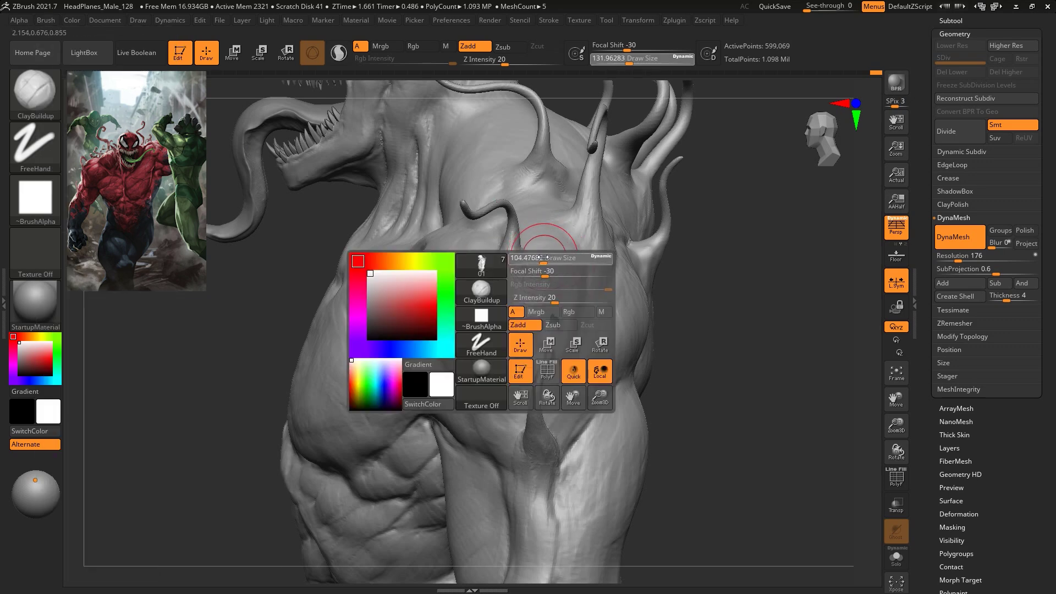
mouse_move(559, 314)
shift+mouse_down()
mouse_move(550, 337)
mouse_move(557, 317)
shift+mouse_up()
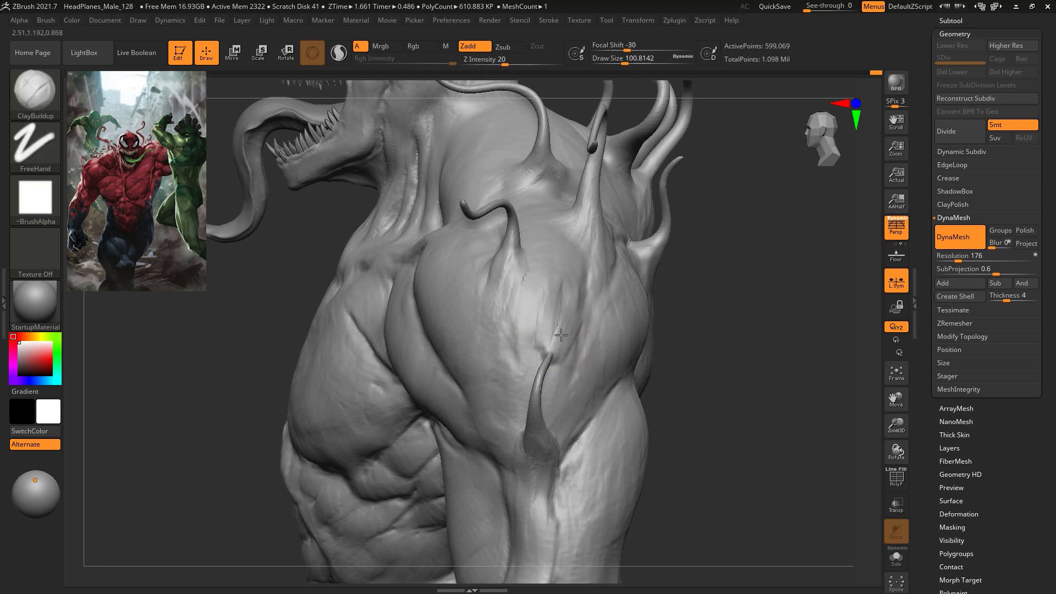
Build up the base of the tentacle between the neck and the shoulder
drag(648, 255, 713, 342)
key(f)
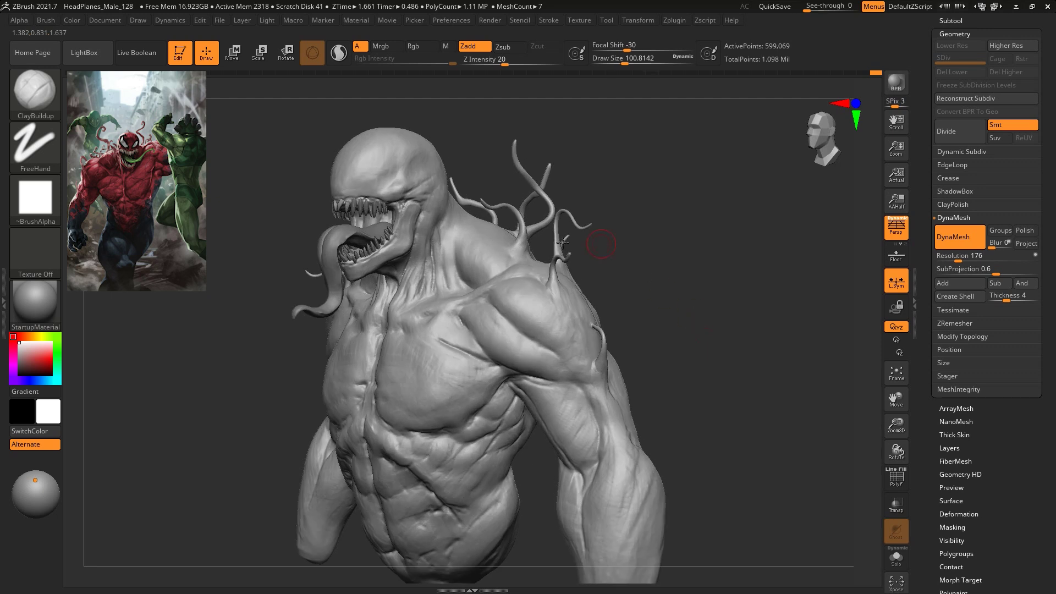
right_drag(594, 243, 570, 236)
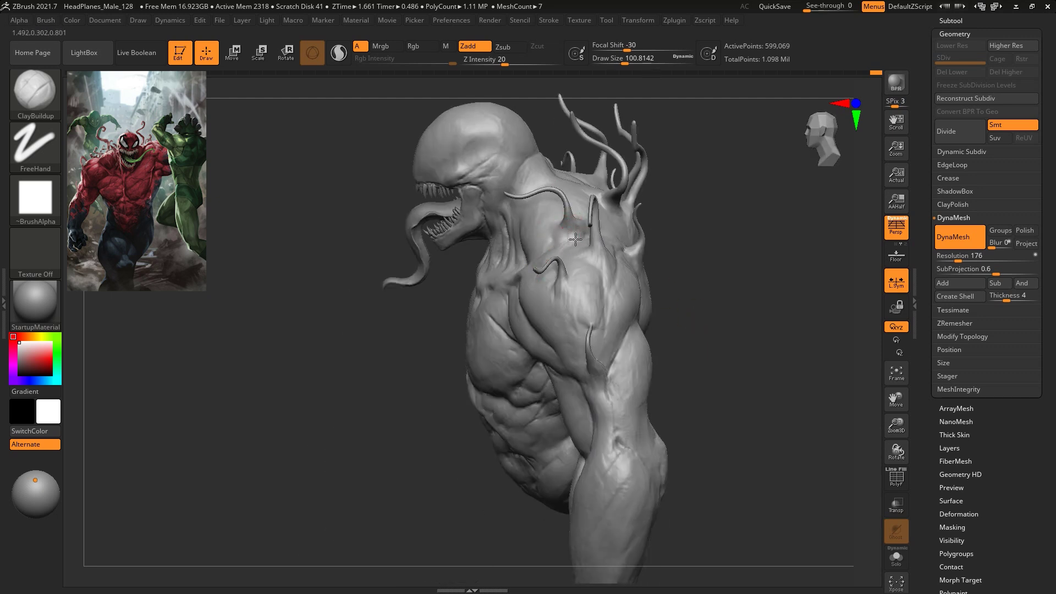
drag(576, 235, 576, 242)
drag(731, 249, 714, 273)
Increase the Draw Size to about 187 and build up the forearm muscles
key(f)
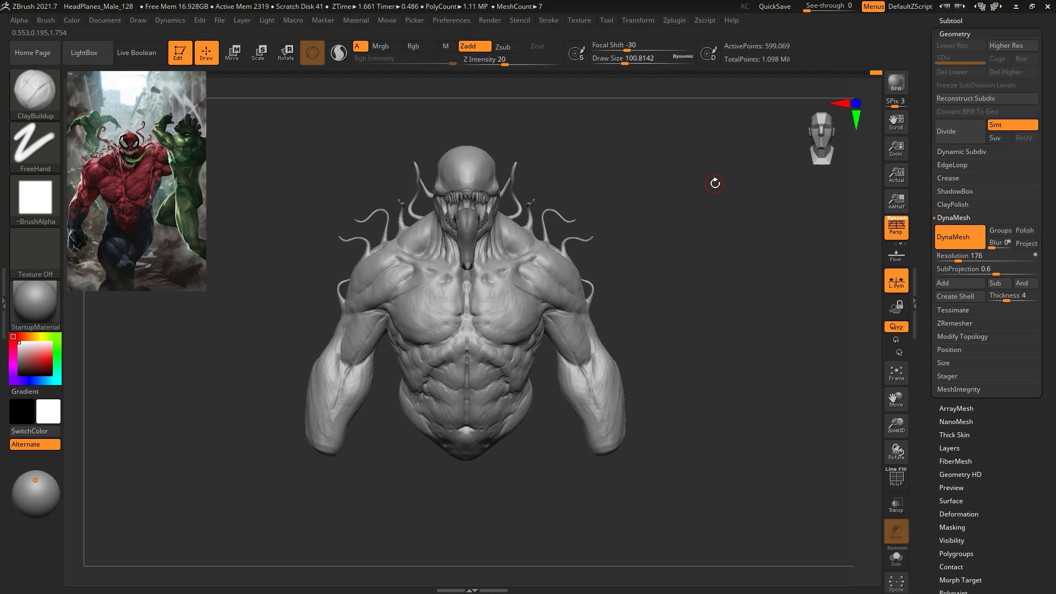
key(space)
drag(650, 323, 660, 323)
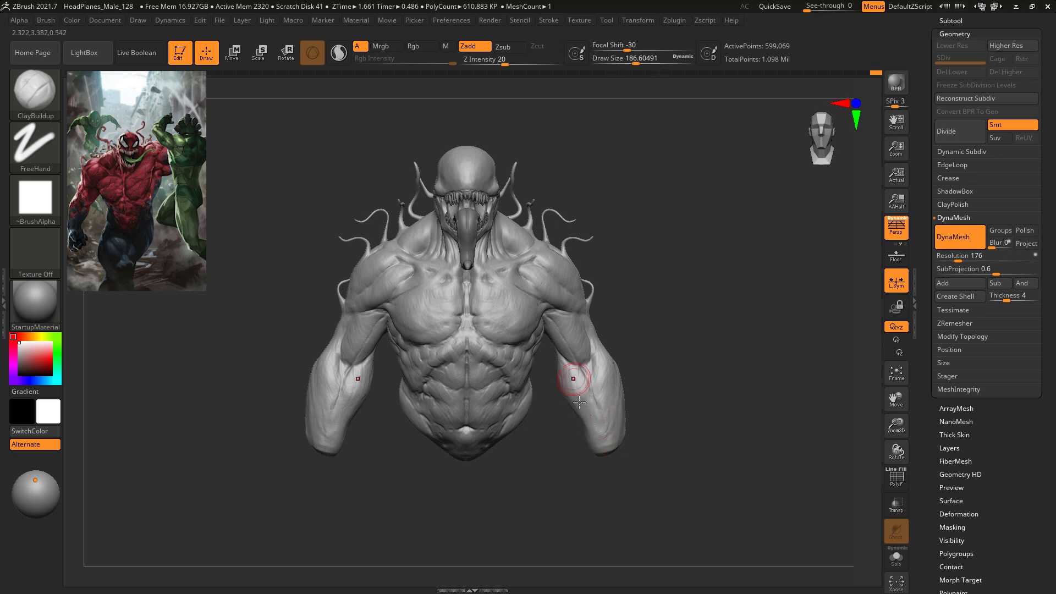
drag(713, 331, 615, 372)
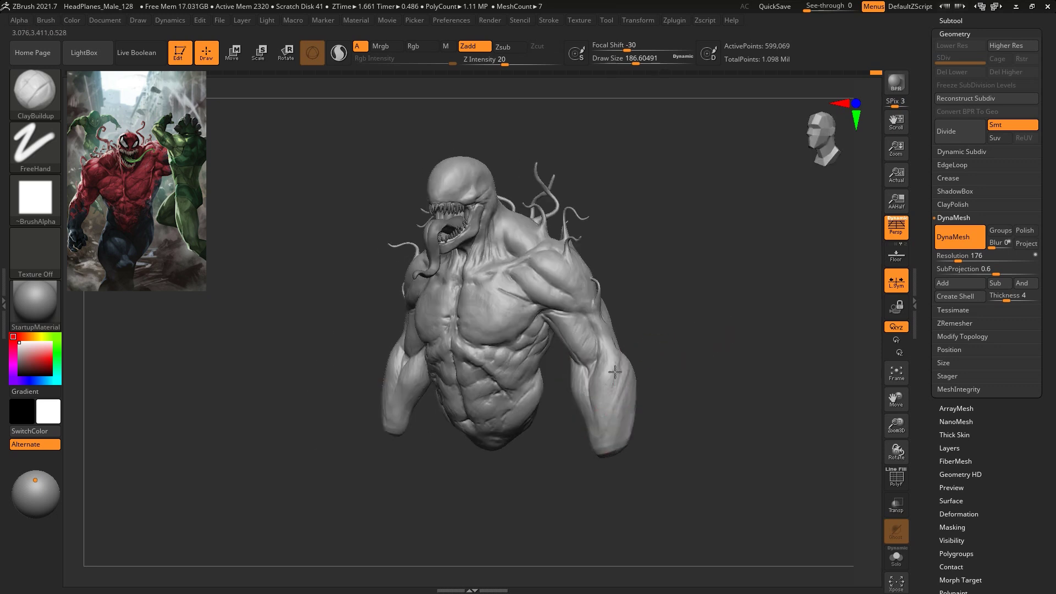
shift+drag(720, 351, 734, 368)
mouse_move(740, 319)
alt+mouse_down()
mouse_move(795, 425)
mouse_move(745, 361)
mouse_move(767, 354)
mouse_move(745, 361)
mouse_move(777, 312)
alt+mouse_up()
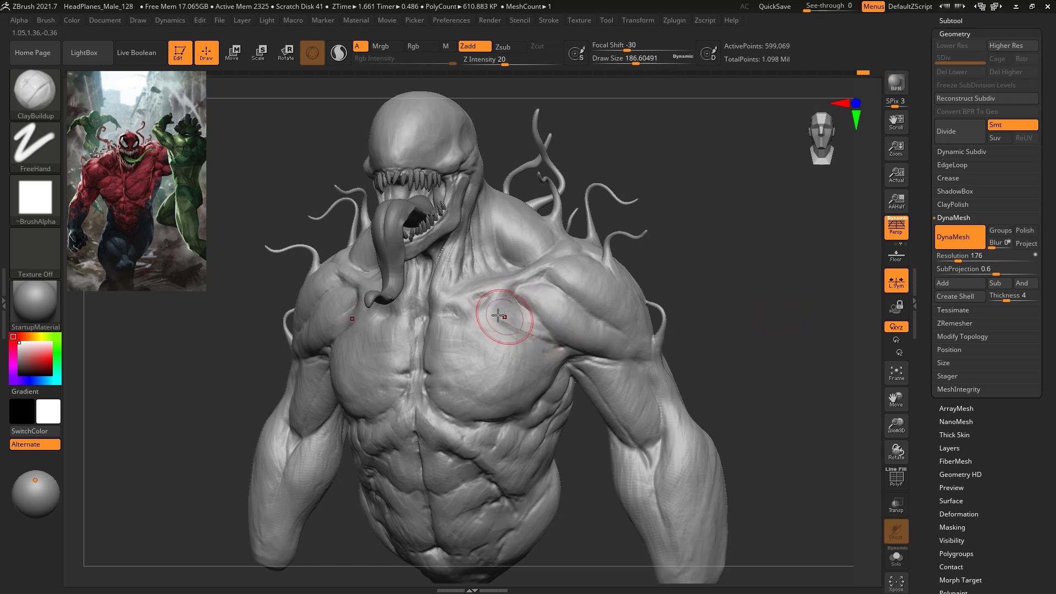
Build up the chest muscles with ClayBuildup, enlarging the Draw Size to about 286
mouse_move(553, 336)
mouse_down()
mouse_move(563, 337)
mouse_move(539, 308)
mouse_move(556, 294)
mouse_move(563, 329)
mouse_up()
drag(532, 292, 517, 298)
mouse_move(670, 267)
mouse_down()
mouse_move(745, 344)
mouse_move(726, 321)
mouse_move(768, 324)
mouse_move(715, 330)
mouse_move(715, 308)
mouse_move(541, 349)
mouse_move(474, 322)
mouse_up()
key(])
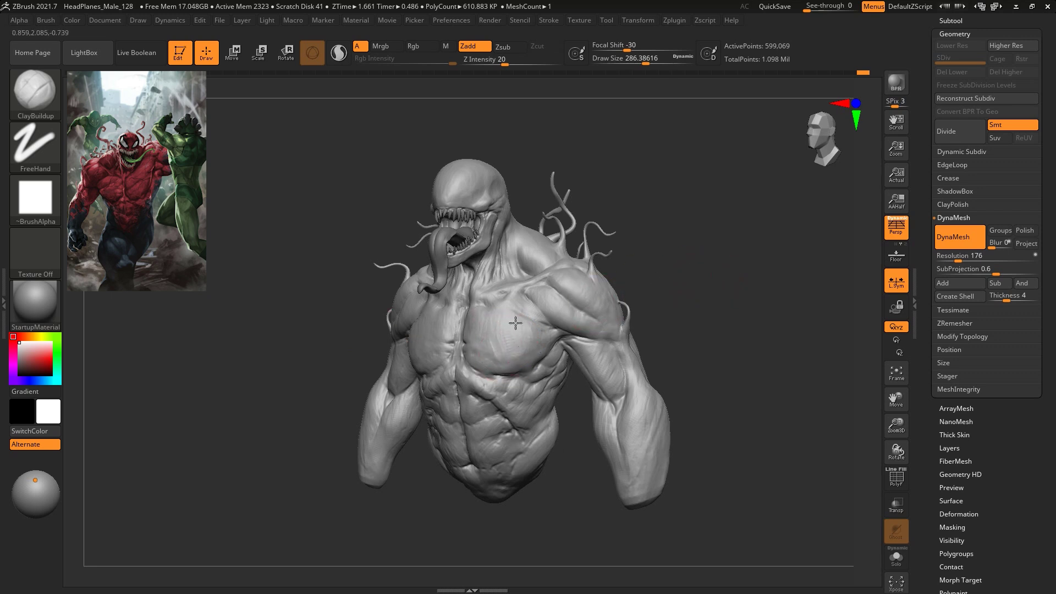
mouse_move(721, 308)
shift+mouse_down()
mouse_move(735, 354)
mouse_move(769, 340)
mouse_move(814, 344)
shift+mouse_up()
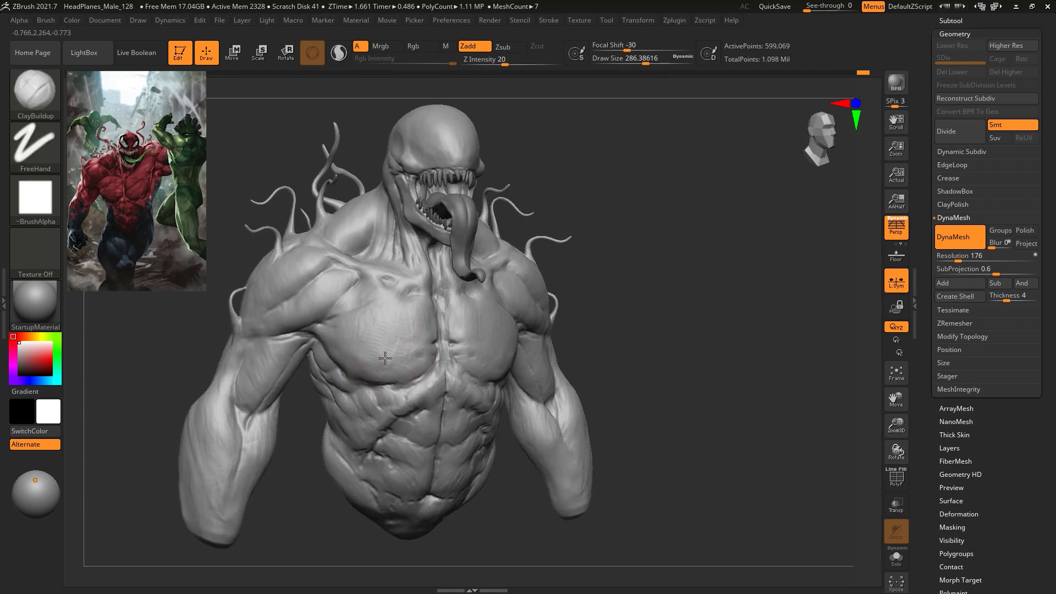
shift+drag(731, 278, 755, 293)
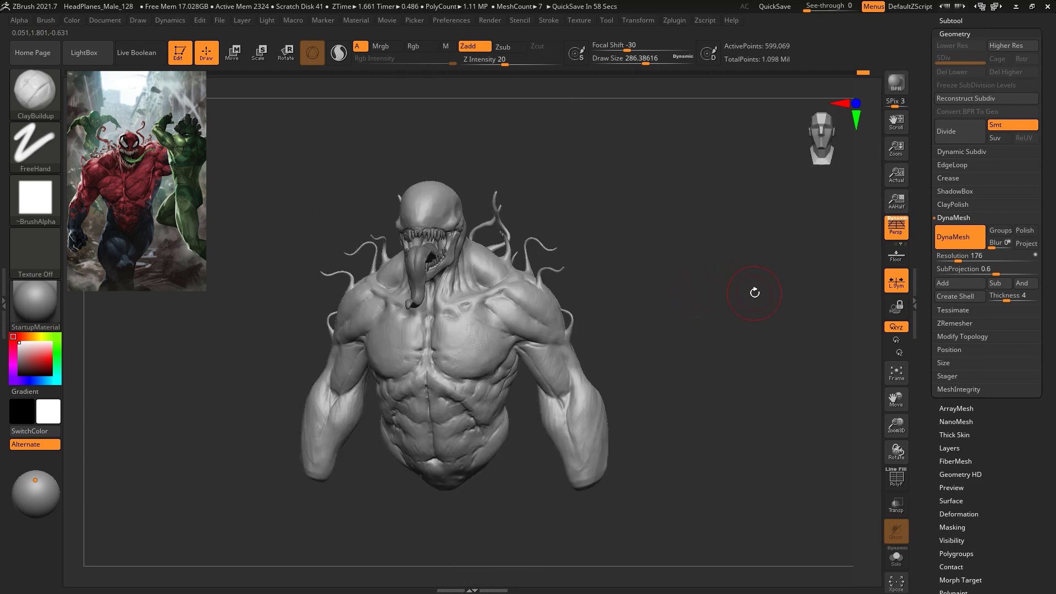
mouse_move(755, 293)
shift+mouse_down()
mouse_move(662, 207)
mouse_move(662, 238)
mouse_move(679, 247)
shift+mouse_up()
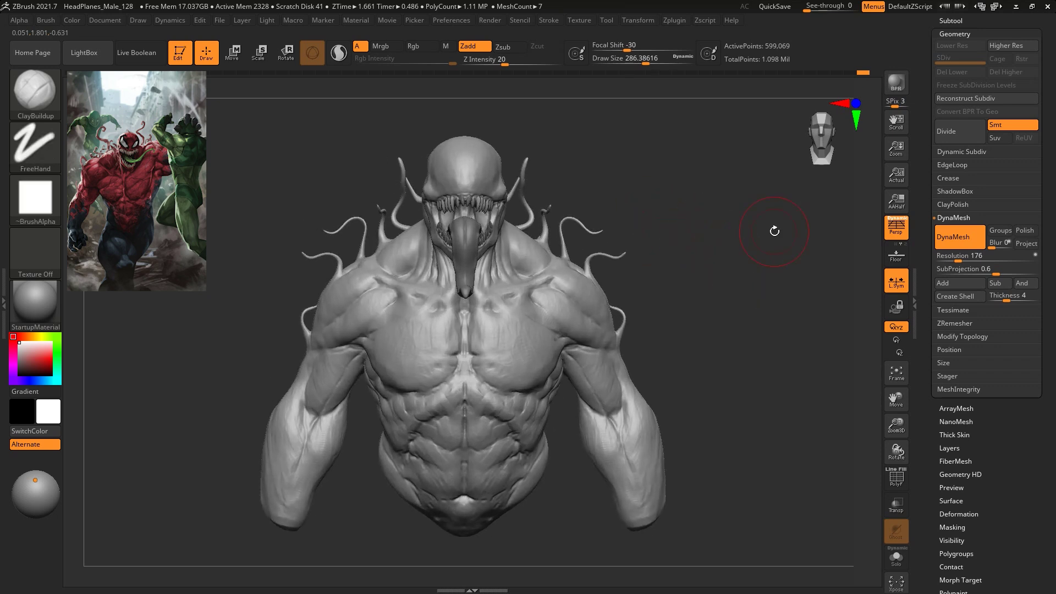
Open the subtool list and examine the sculpt from the back, side and front
click(951, 21)
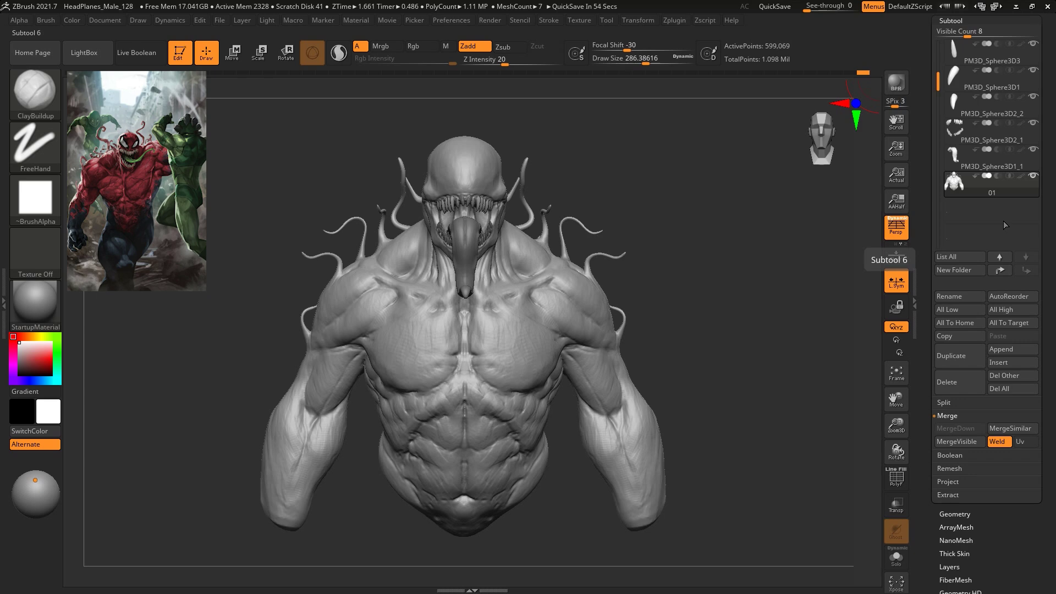
mouse_move(765, 247)
mouse_down()
mouse_move(726, 255)
mouse_move(724, 325)
mouse_move(698, 290)
mouse_move(739, 293)
mouse_move(736, 276)
mouse_up()
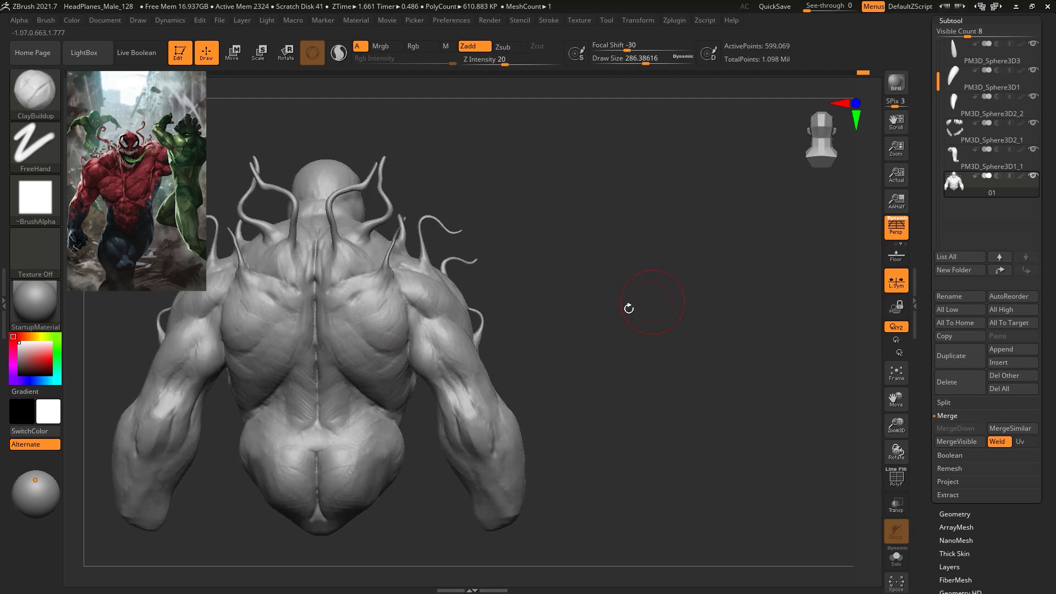
key(f)
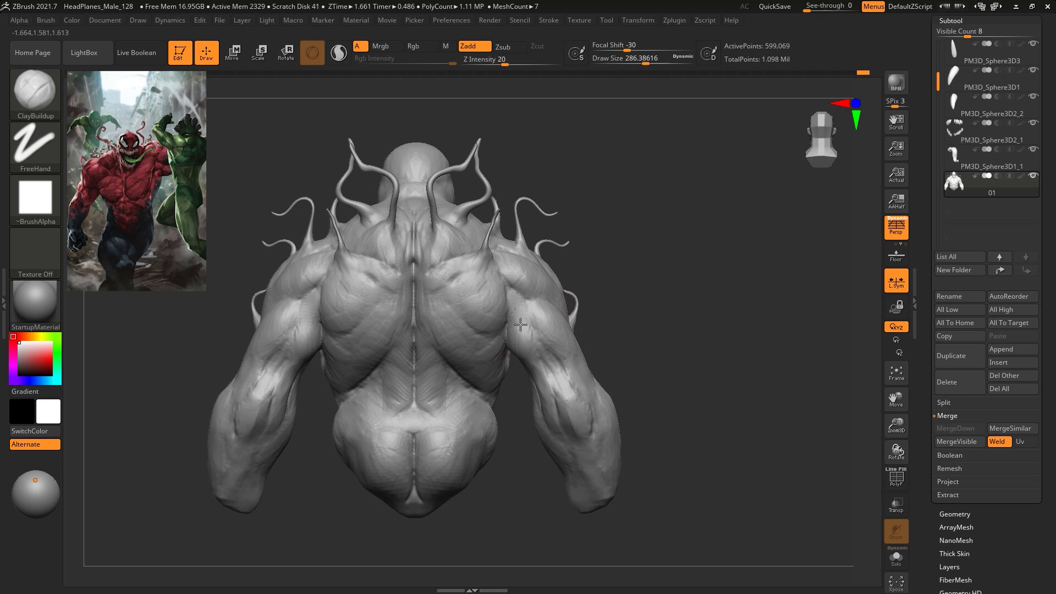
drag(784, 323, 823, 397)
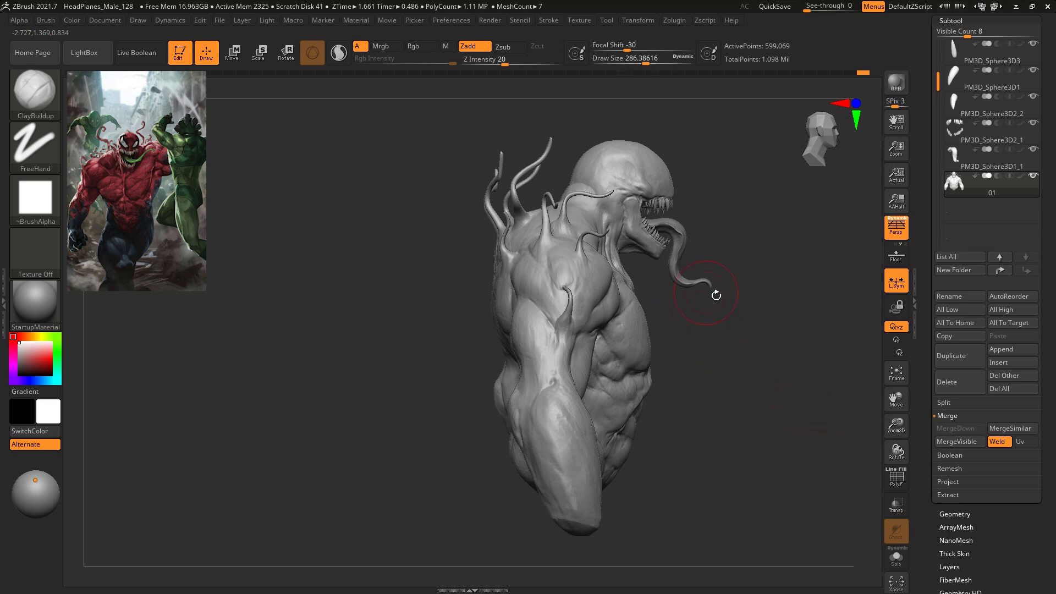
drag(715, 294, 557, 300)
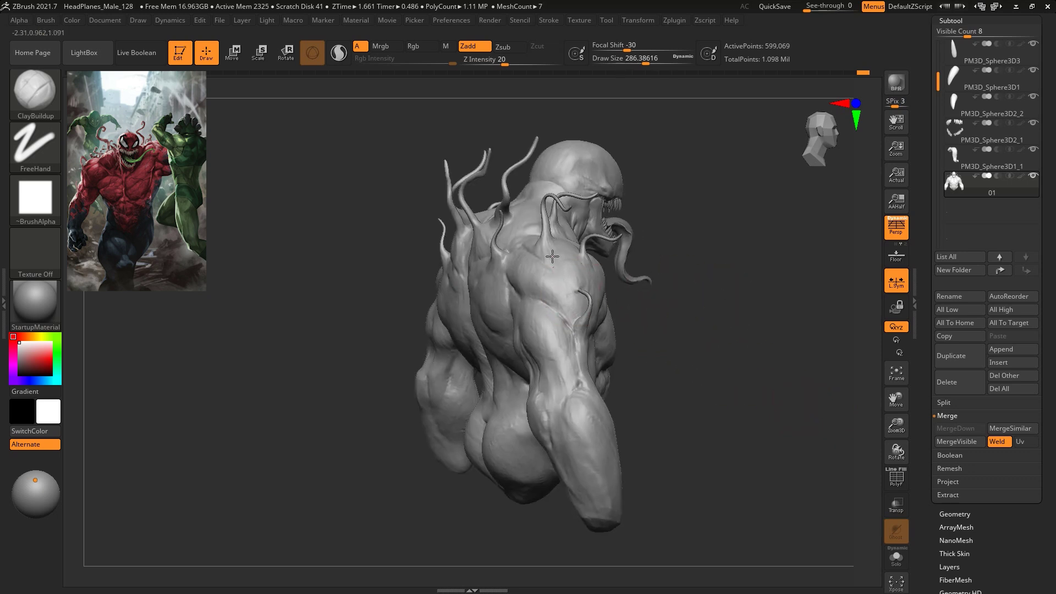
drag(713, 314, 642, 228)
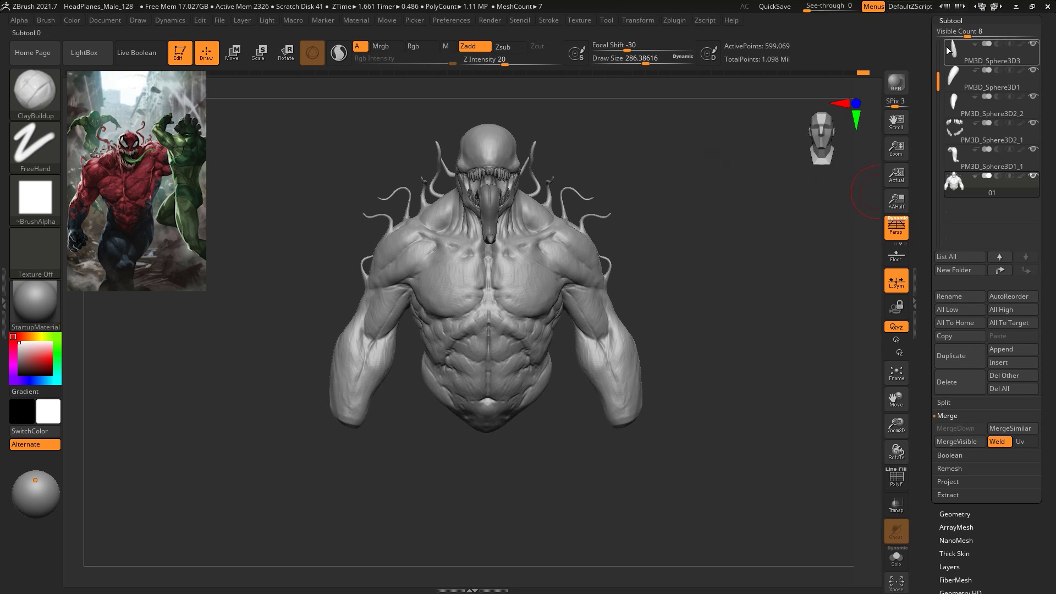
Turn off DynaMesh in the body subtool's geometry settings
click(952, 512)
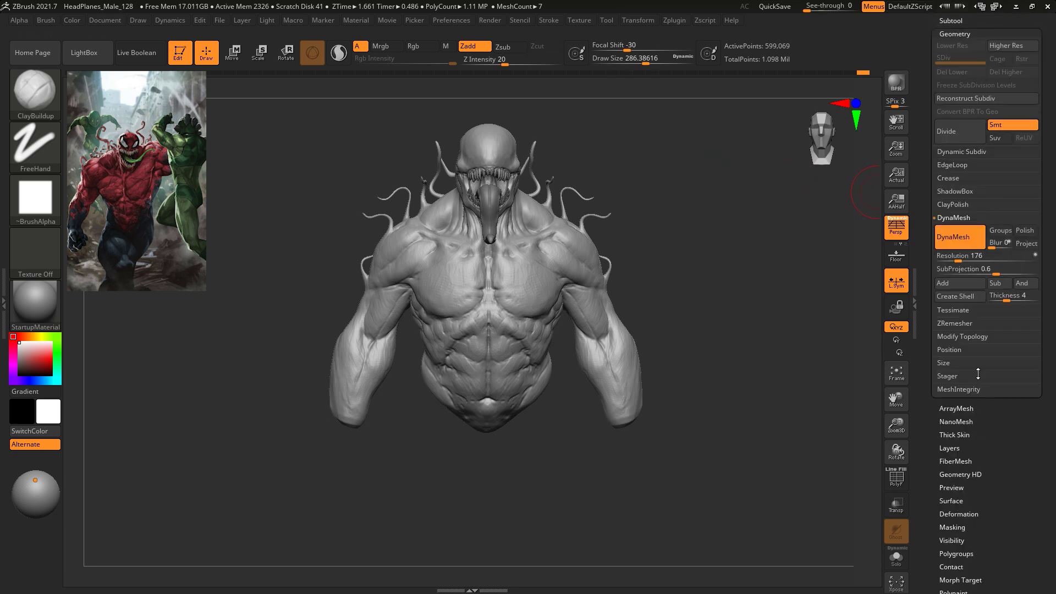
click(959, 243)
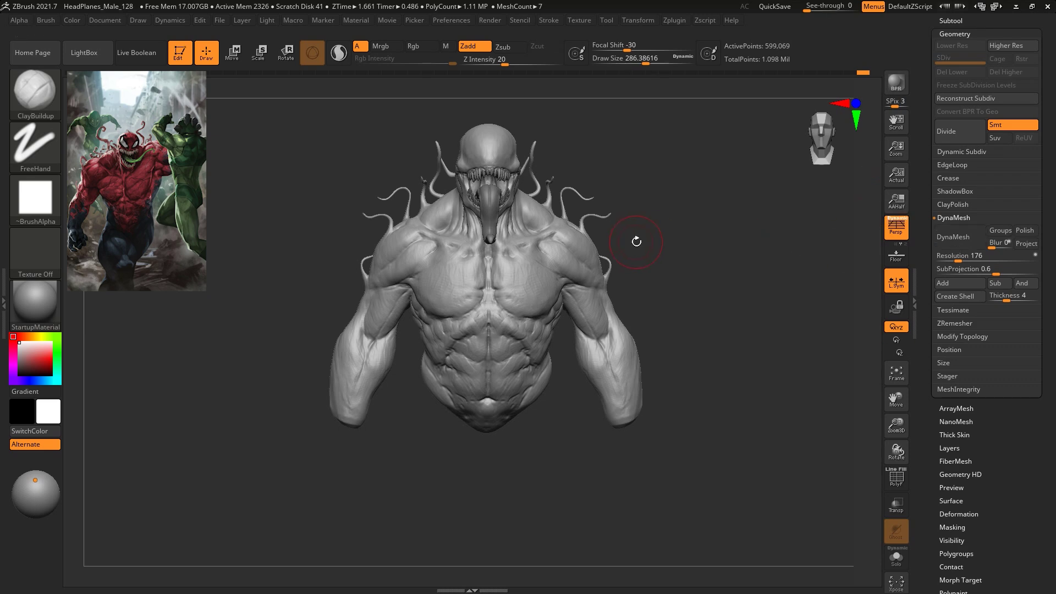
ZRemesh the body subtool with a target polygon count of about 15.8
mouse_move(636, 242)
mouse_down()
mouse_move(793, 229)
mouse_move(747, 292)
mouse_move(761, 273)
mouse_move(760, 235)
mouse_move(731, 236)
mouse_move(750, 221)
mouse_move(756, 260)
mouse_move(769, 234)
mouse_up()
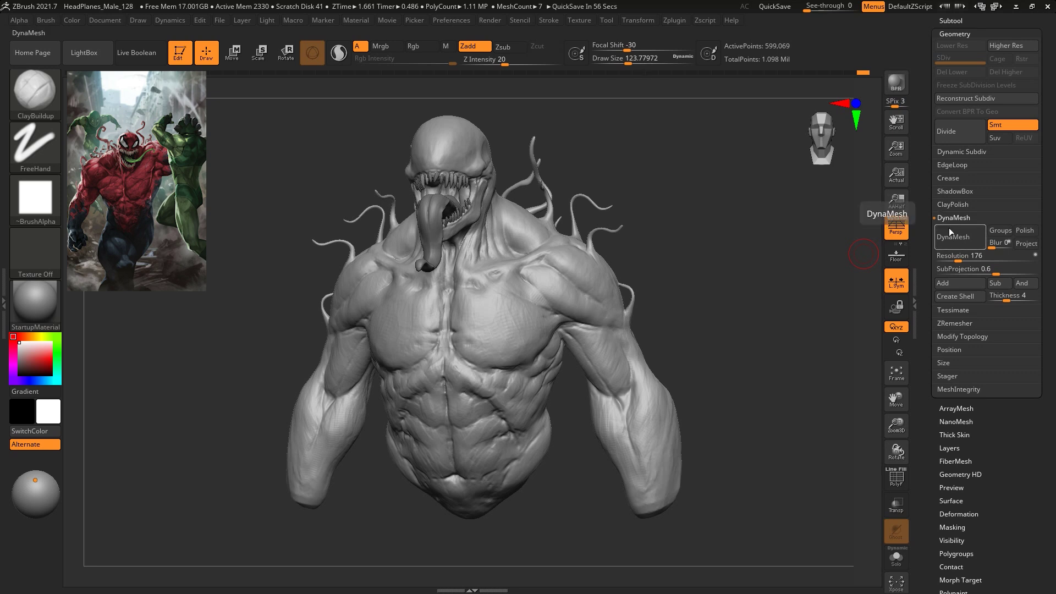
click(969, 323)
drag(959, 326, 978, 324)
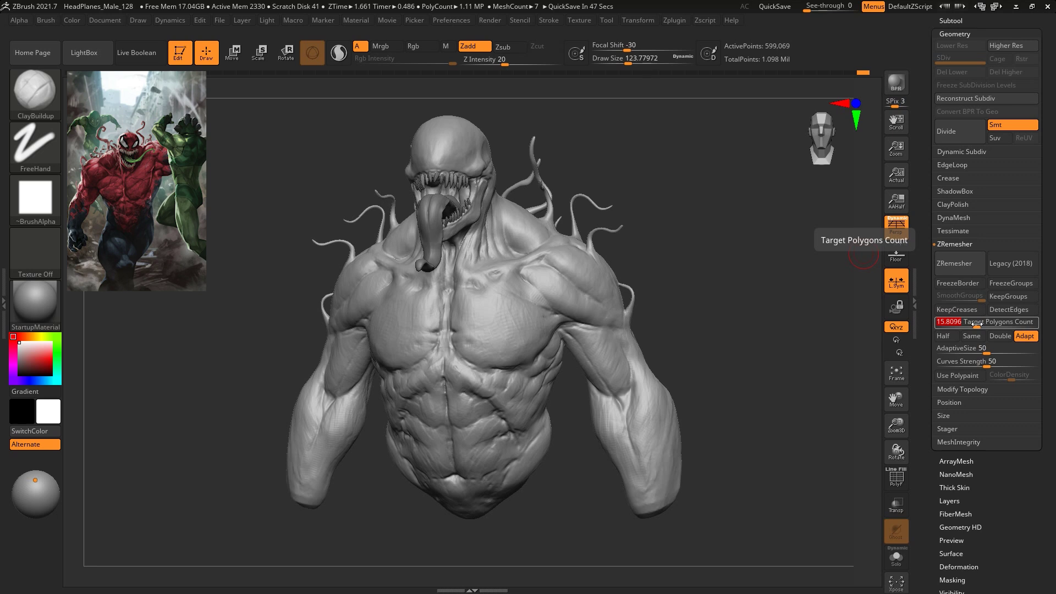
click(963, 265)
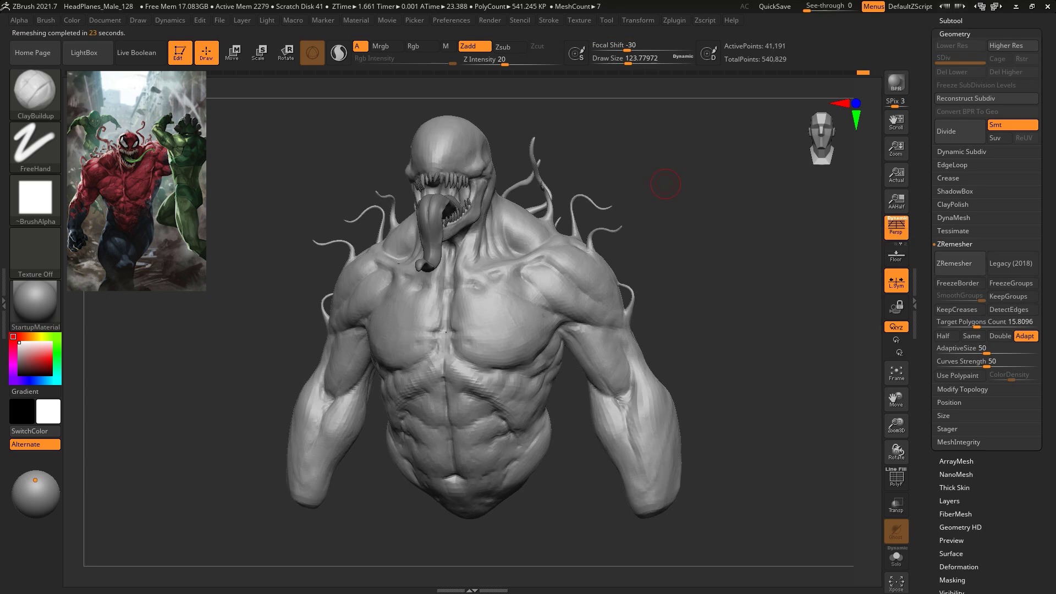
Turn on the polyframe display to check the body's new topology, and undo the remesh
mouse_move(666, 184)
mouse_down()
mouse_move(786, 249)
mouse_move(782, 271)
mouse_up()
right_click(784, 288)
mouse_move(782, 271)
ctrl+right_down()
mouse_move(784, 288)
mouse_move(796, 248)
ctrl+right_up()
click(897, 478)
drag(802, 264, 797, 271)
mouse_move(792, 292)
right_down()
mouse_move(811, 378)
mouse_move(794, 309)
right_up()
key(ctrl+z)
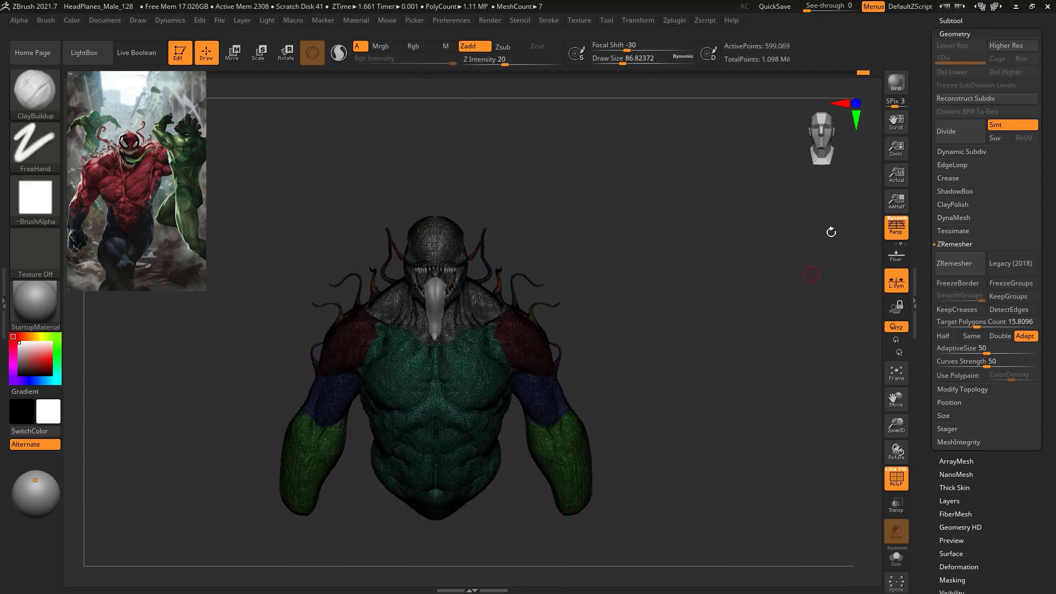
Duplicate the body subtool and move the copy to the top of the subtool list
click(952, 20)
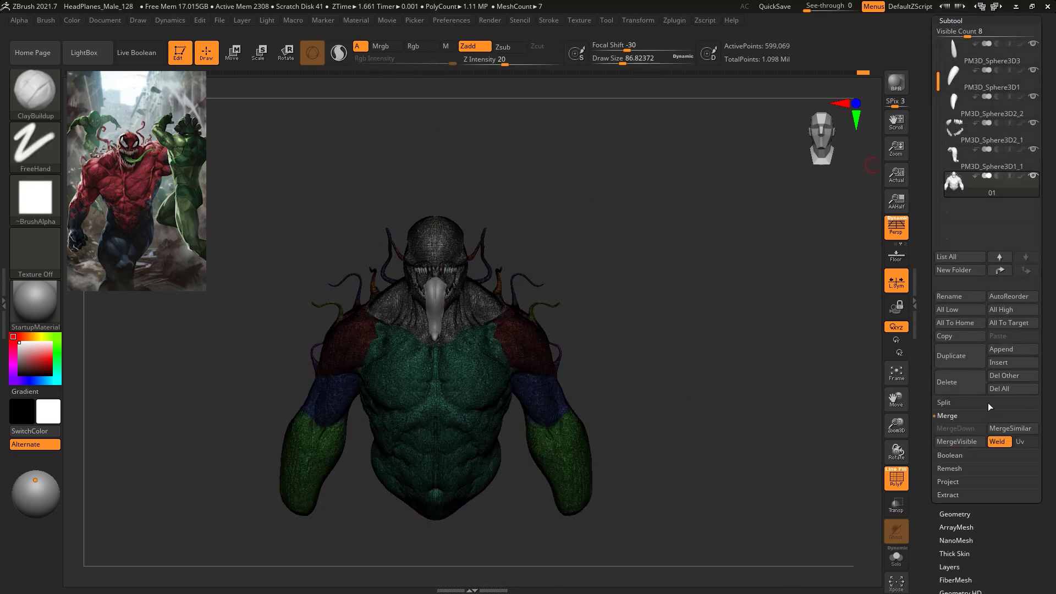
click(954, 364)
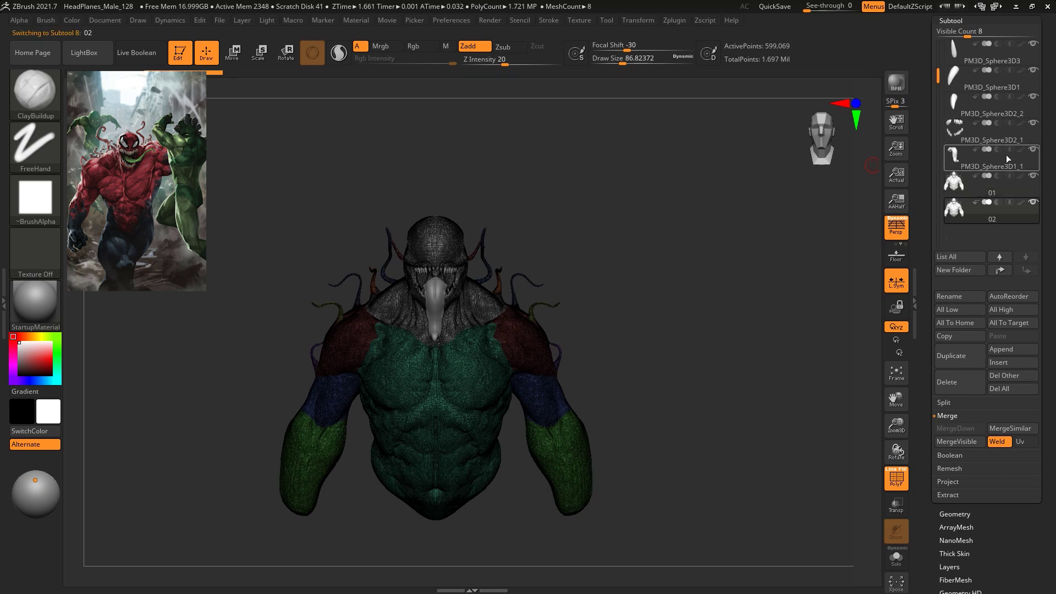
click(1001, 270)
click(1000, 270)
click(1000, 270)
click(1000, 270)
click(1000, 270)
click(994, 271)
click(995, 270)
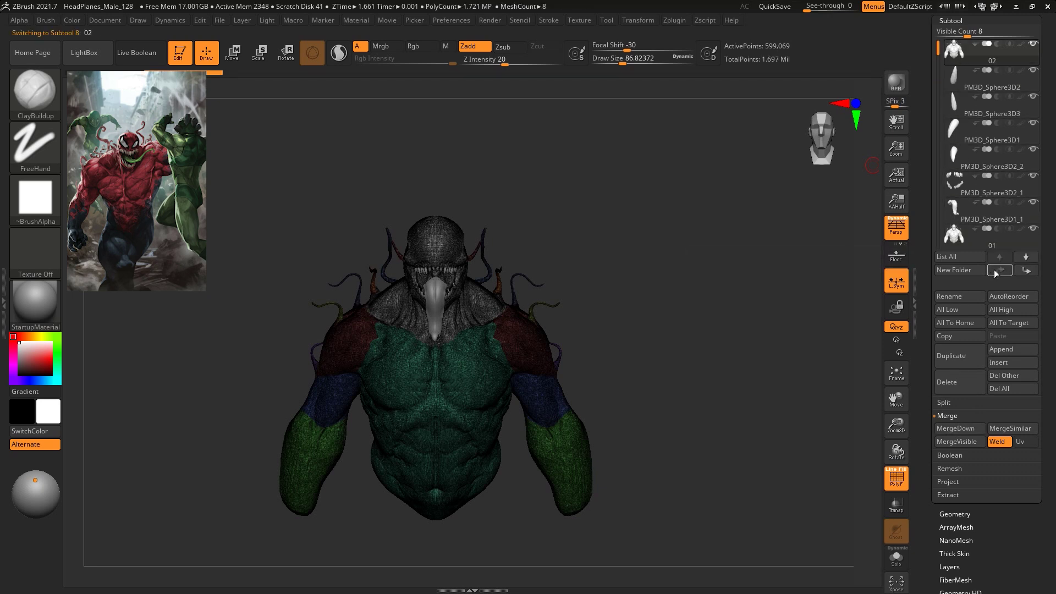
Select the original body subtool 01 and move it to the top of the list, directly above its duplicate 02
click(1009, 237)
click(1006, 272)
click(1005, 272)
click(1006, 272)
click(1005, 272)
click(1006, 272)
click(1005, 271)
click(1005, 272)
Select the duplicate body 02, turn off the polyframe display and ZRemesh it at the 15.8 target polygon count
mouse_move(1036, 56)
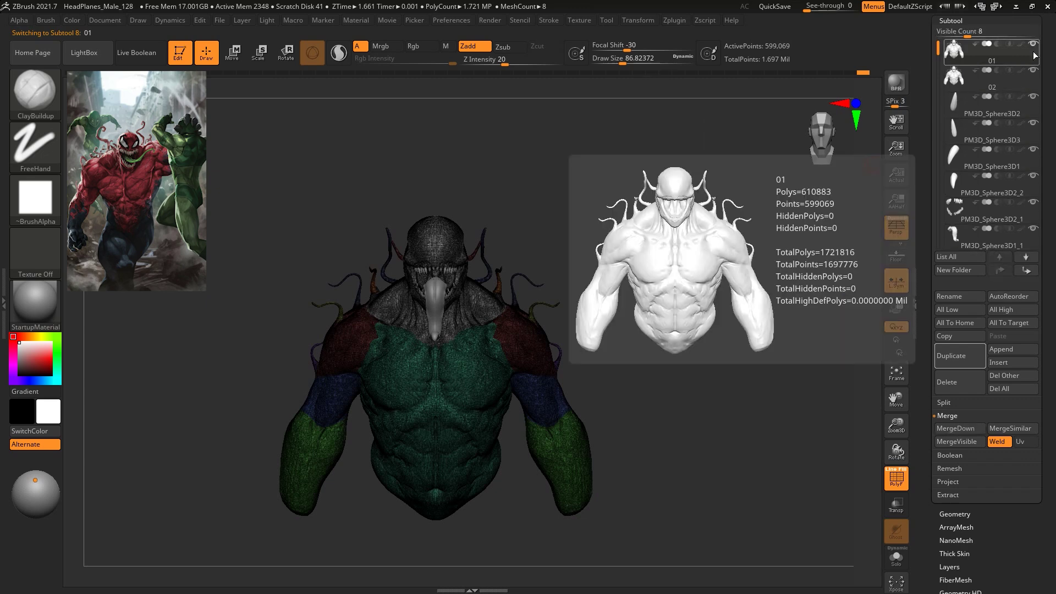
click(969, 85)
drag(575, 251, 612, 237)
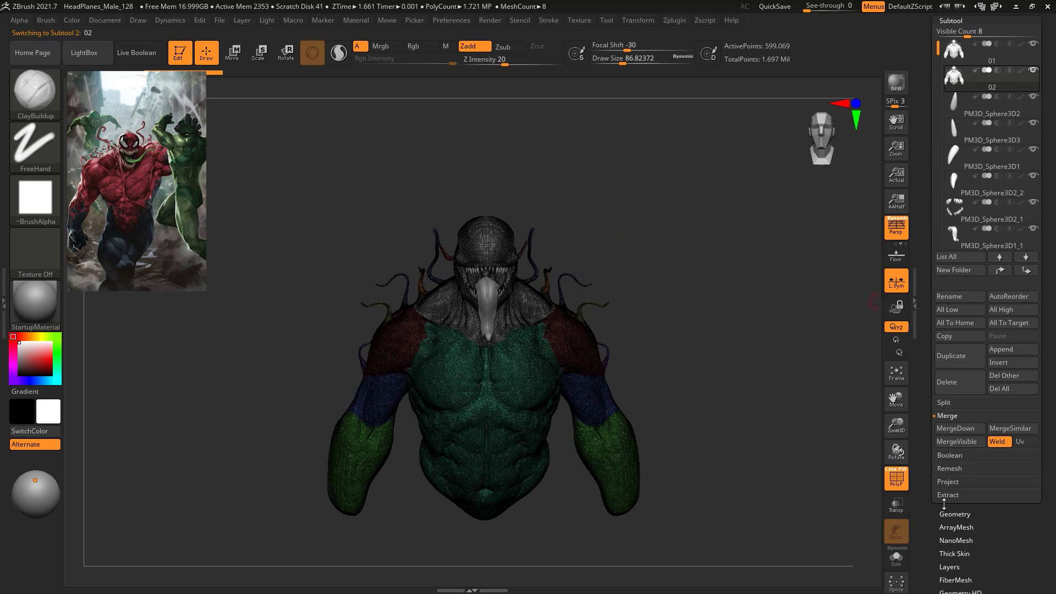
click(896, 477)
click(956, 516)
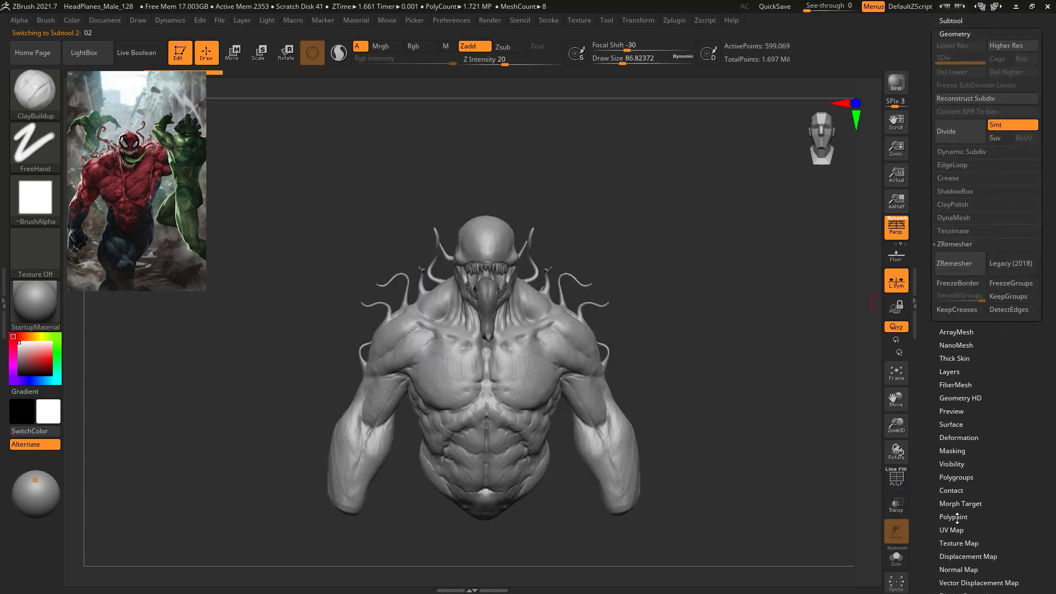
click(963, 269)
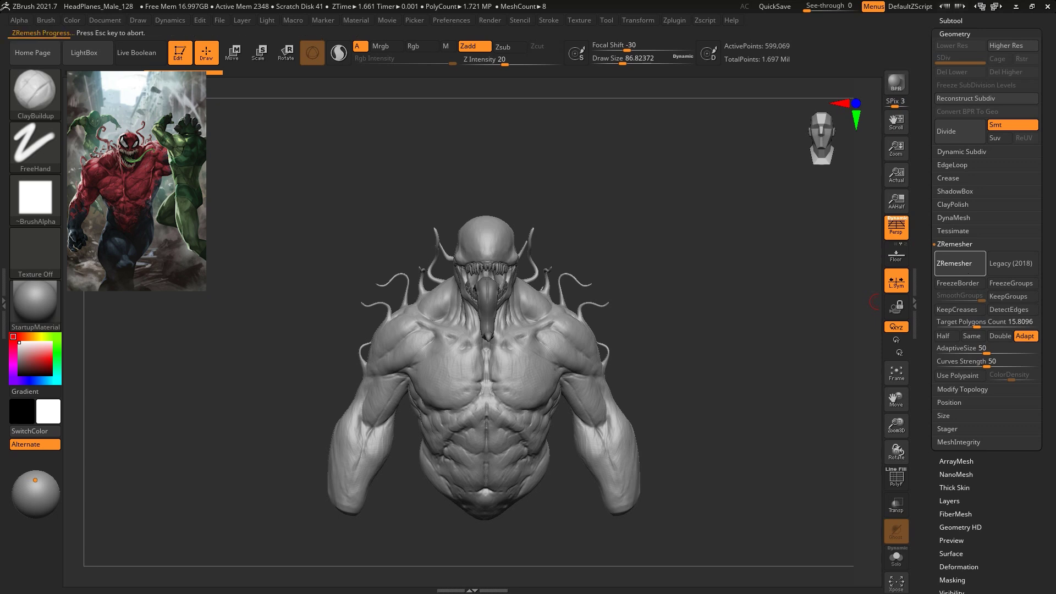
Turn on the polyframe display and hide all subtools except the original body 01 and the remeshed body 02
mouse_move(715, 229)
mouse_down()
mouse_move(712, 255)
mouse_move(730, 218)
mouse_up()
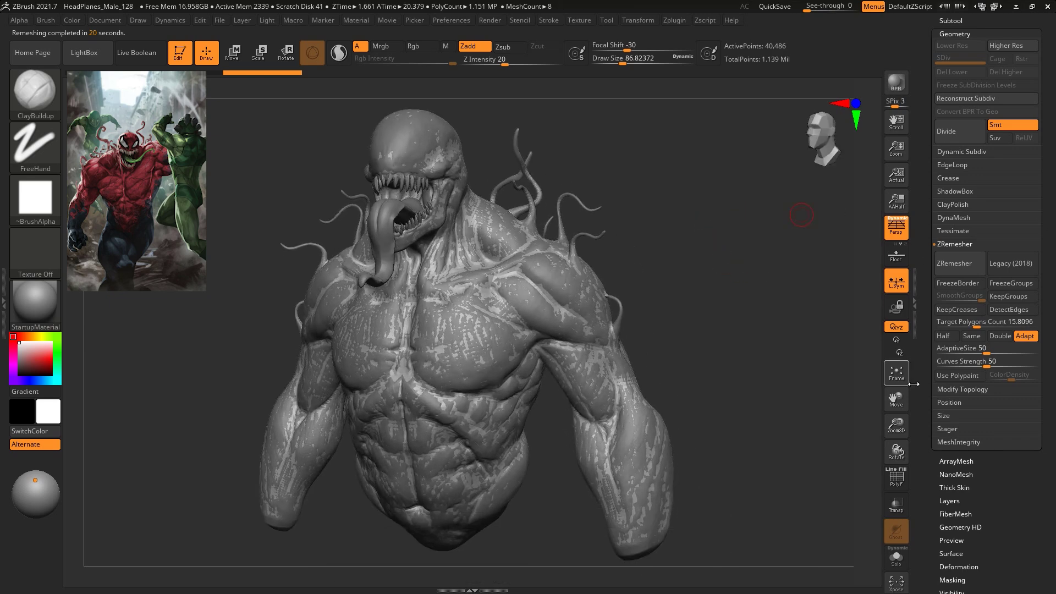
click(904, 480)
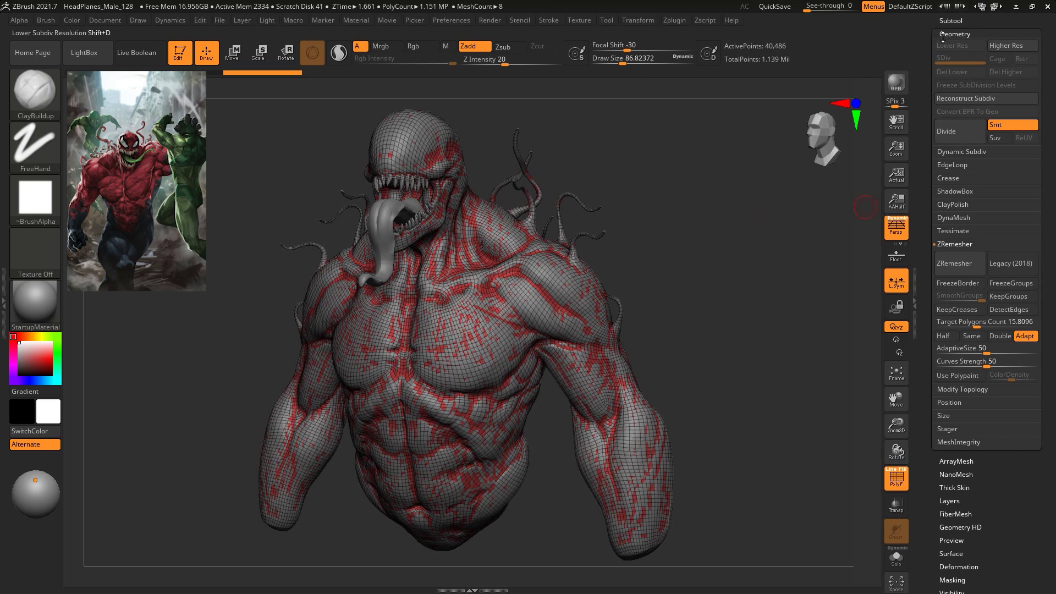
click(951, 20)
mouse_move(994, 82)
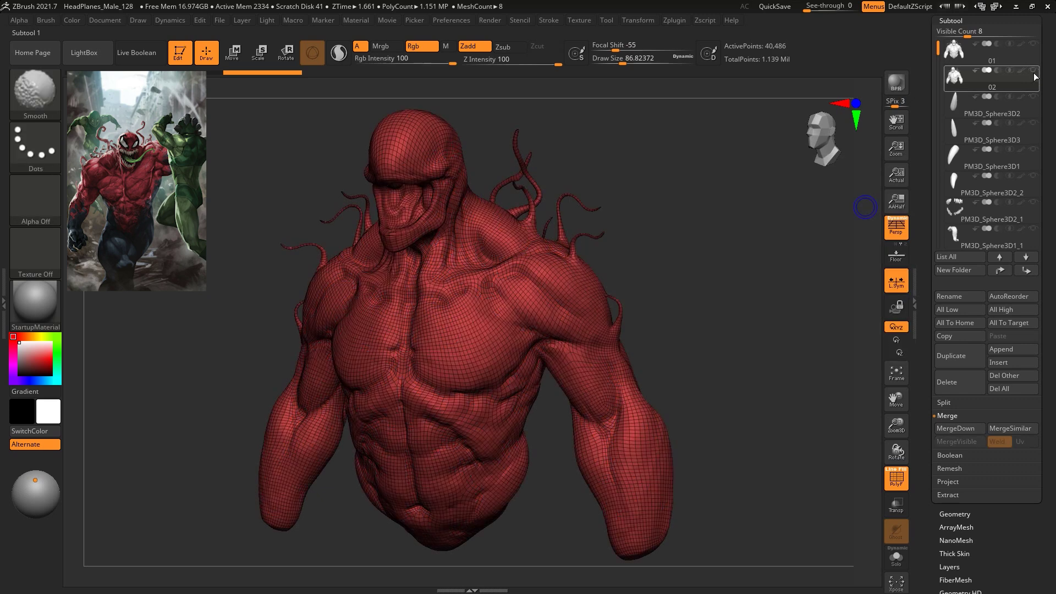
shift+click(1034, 71)
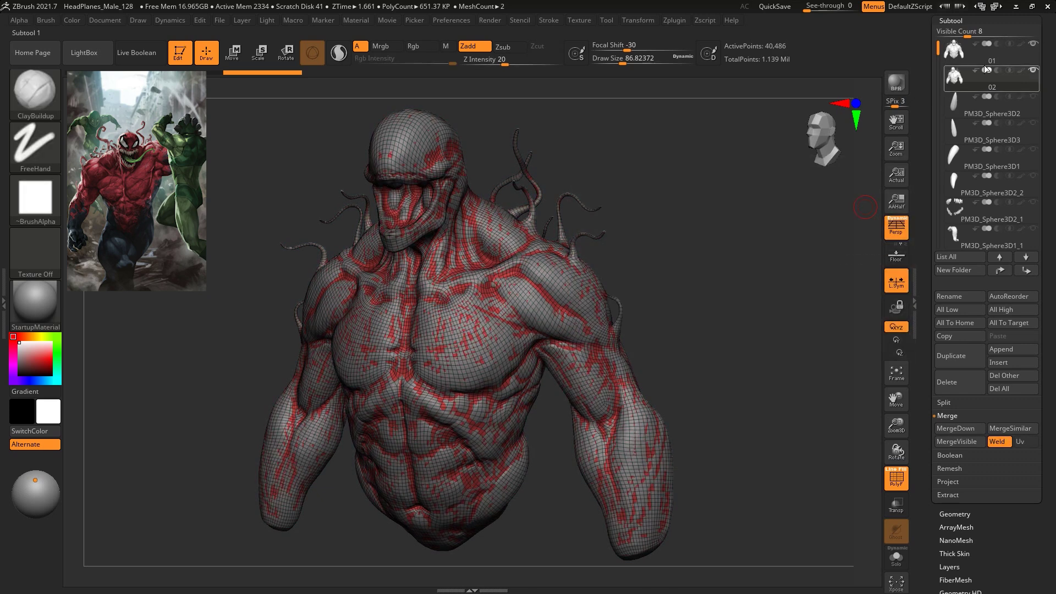
Project the original body's detail onto the remeshed body with ProjectAll at distance 0.02
drag(694, 172, 747, 220)
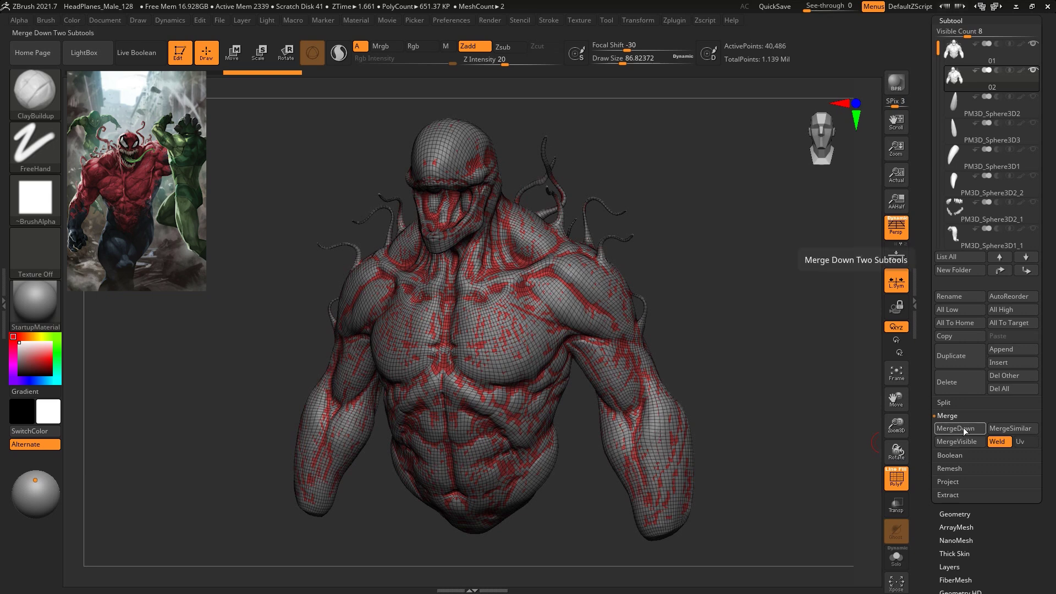
click(947, 484)
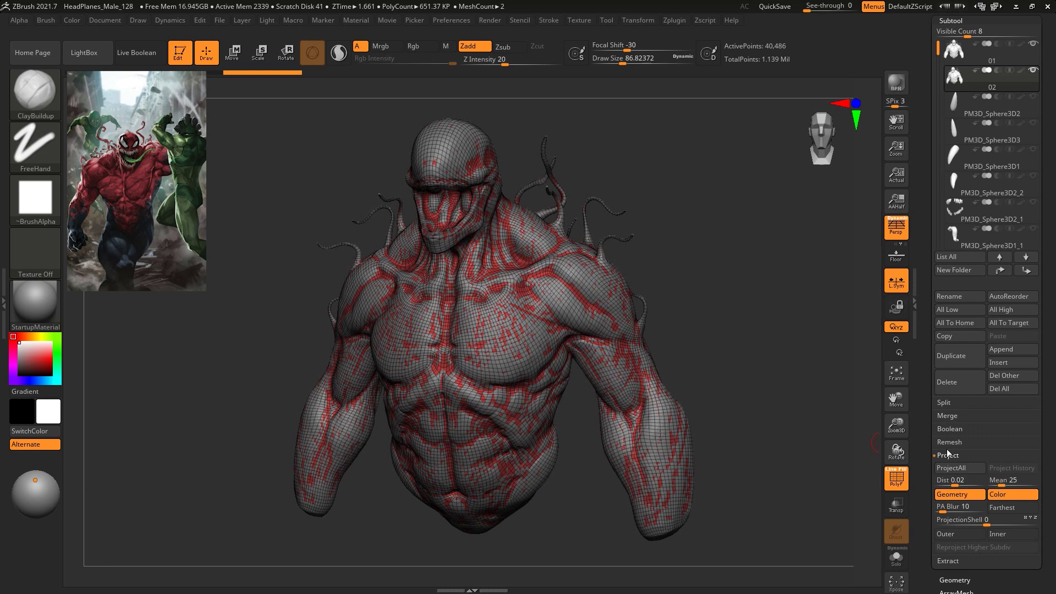
click(950, 468)
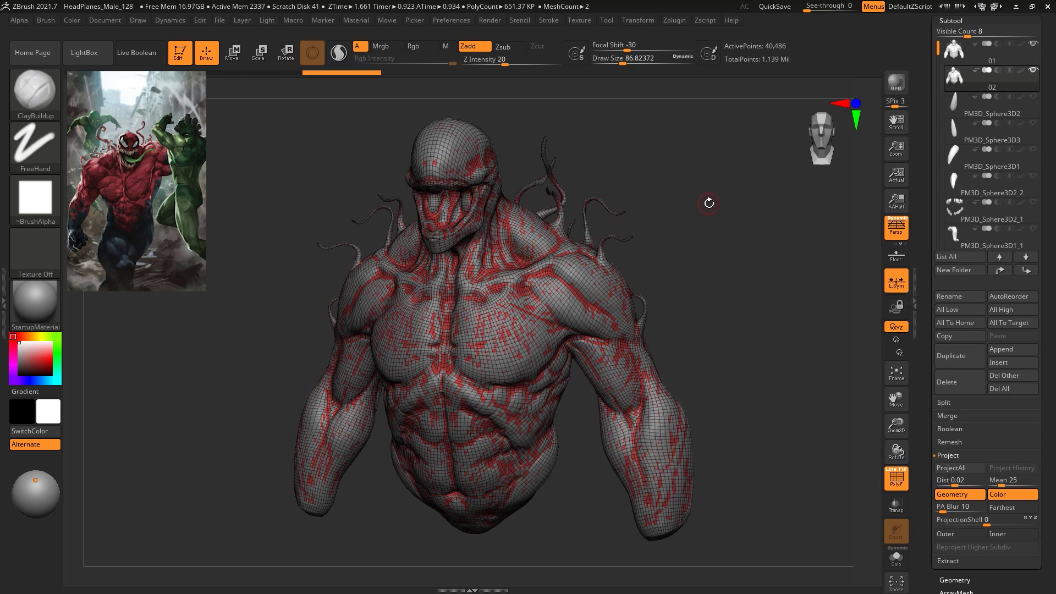
Divide the remeshed body repeatedly, reprojecting the original's detail with ProjectAll after each subdivision
key(ctrl)
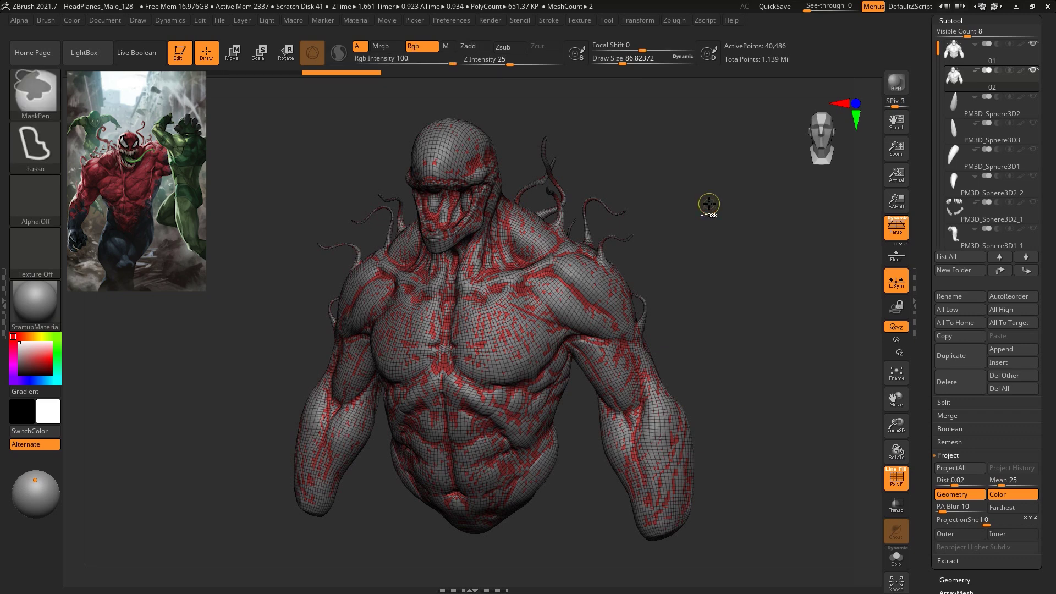
key(ctrl+d)
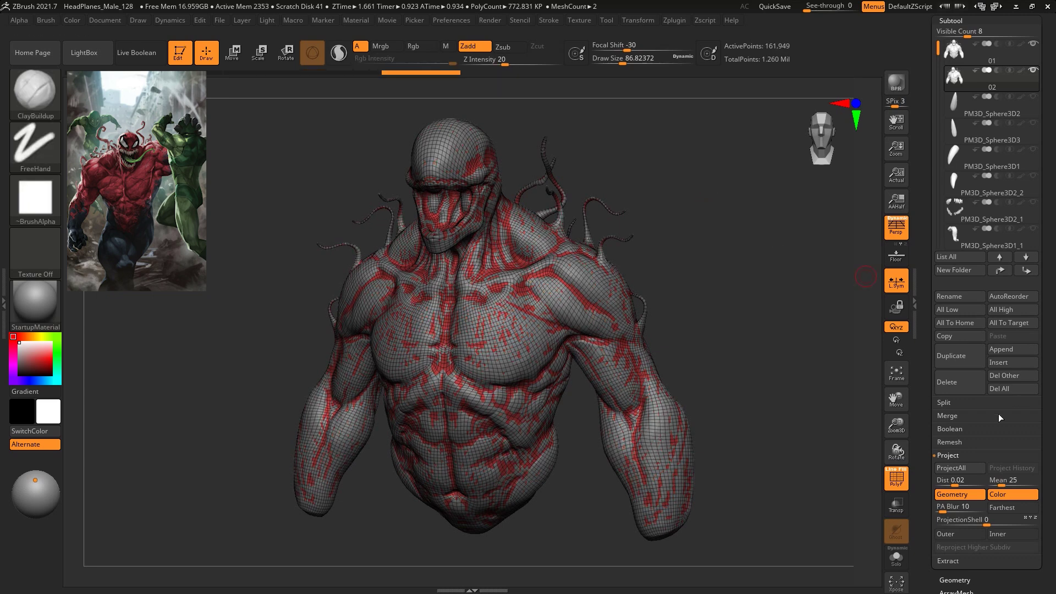
click(952, 473)
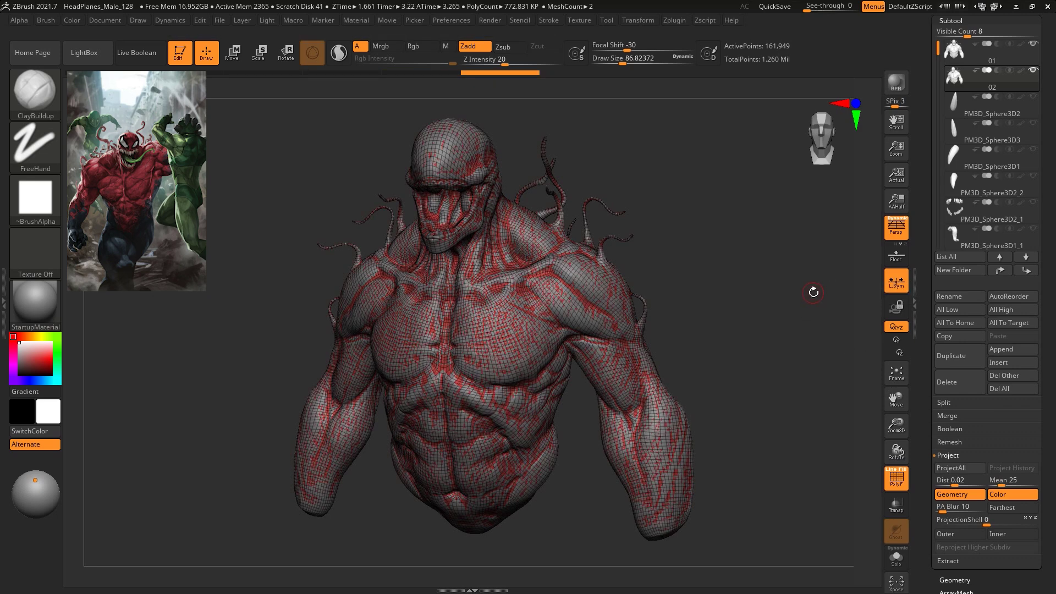
key(ctrl+d)
click(968, 469)
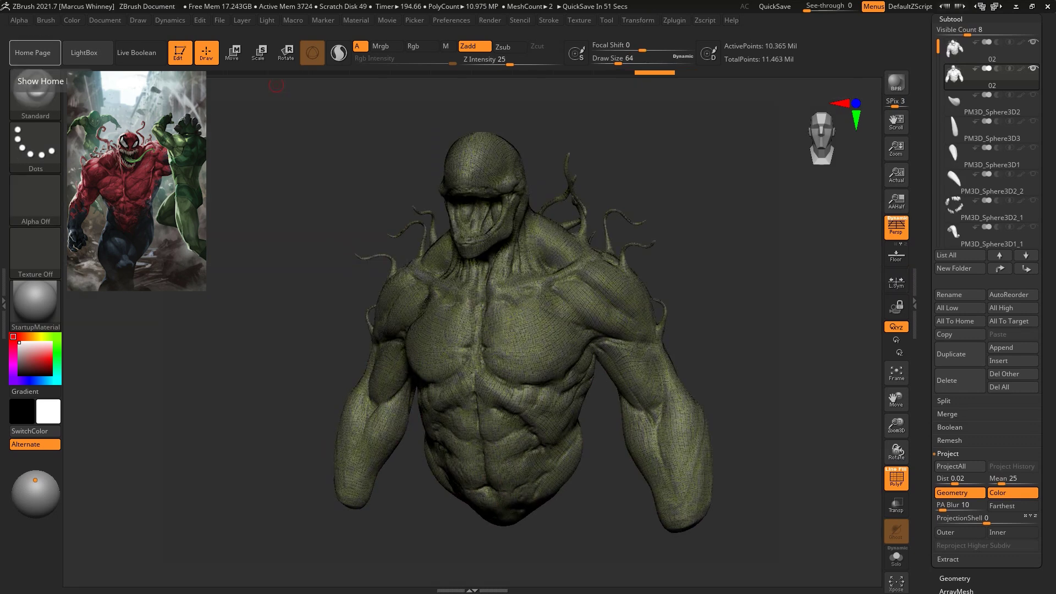
Hide the original body subtool, turn off the polyframe display and check the projected body from back and front
shift+drag(710, 255, 747, 259)
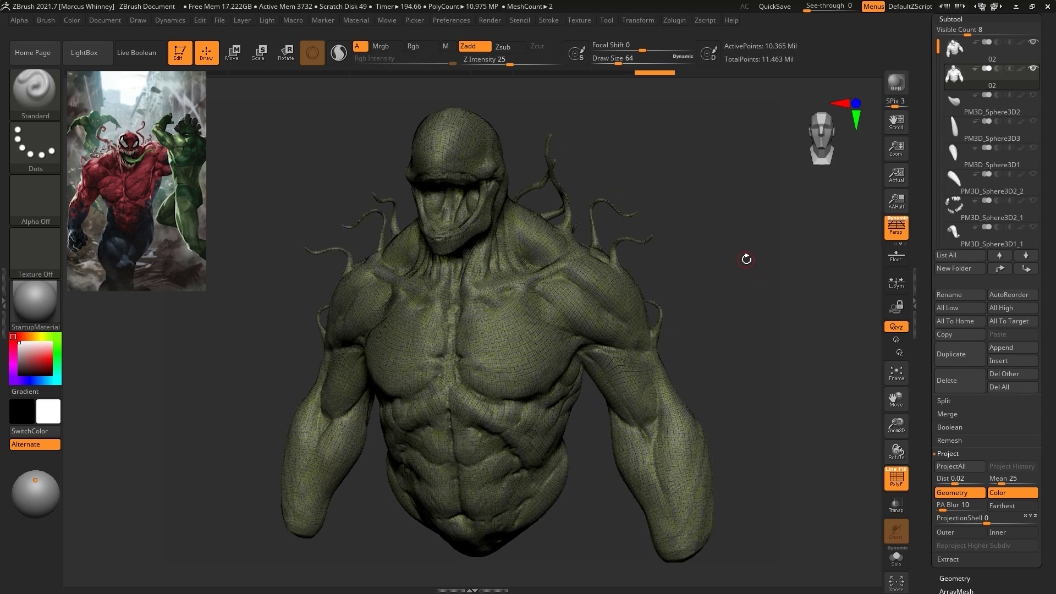
click(949, 579)
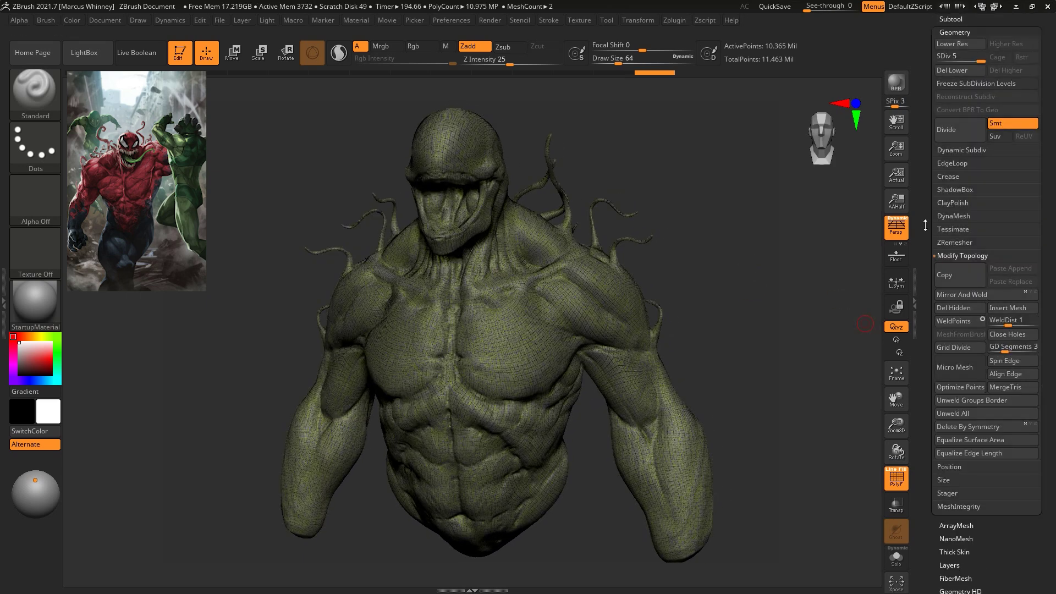
click(950, 19)
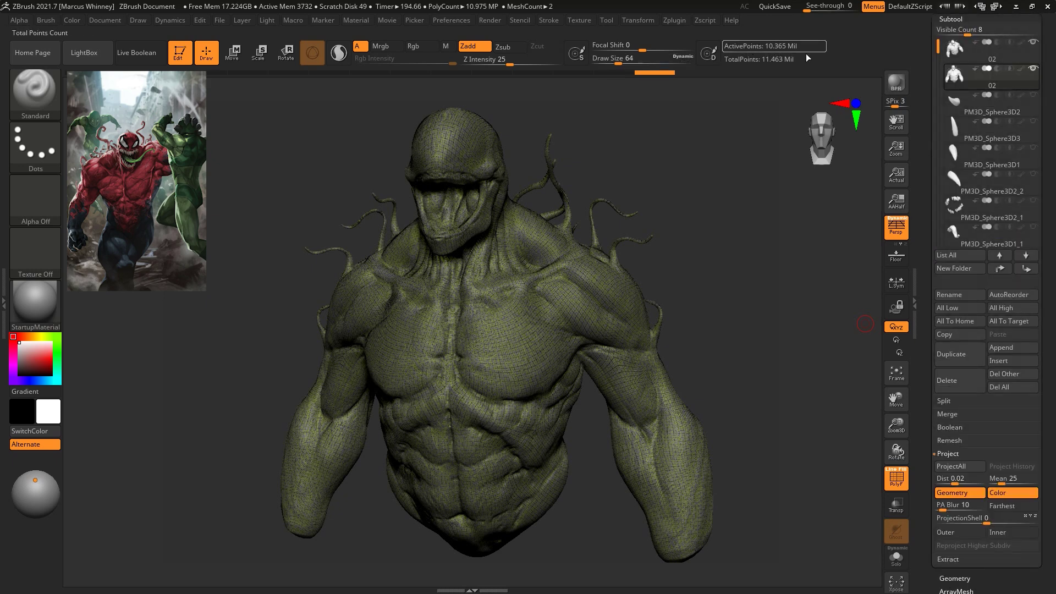
mouse_move(1005, 53)
click(1033, 42)
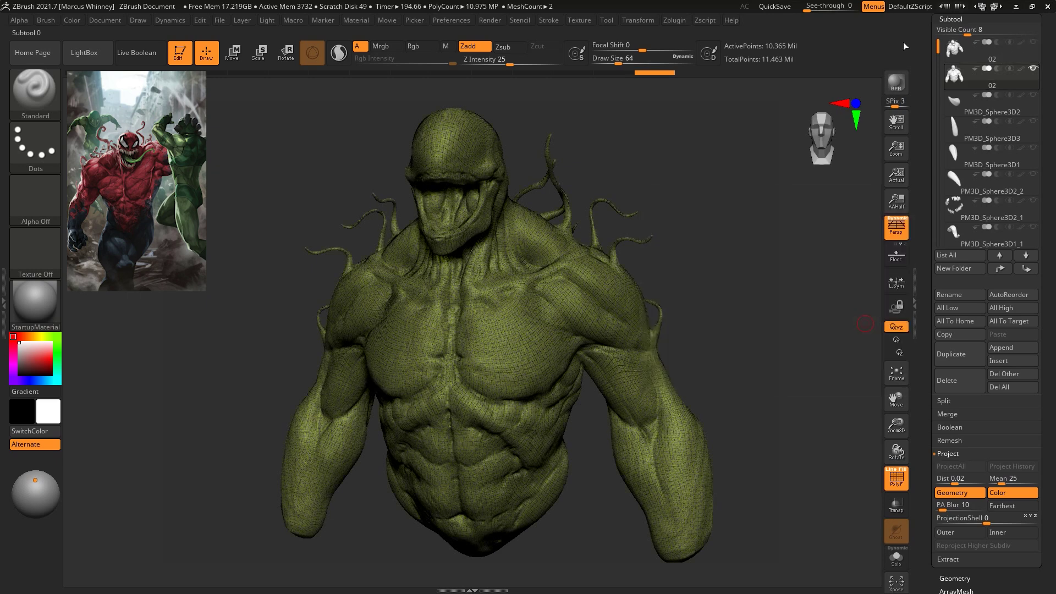
click(896, 478)
click(950, 80)
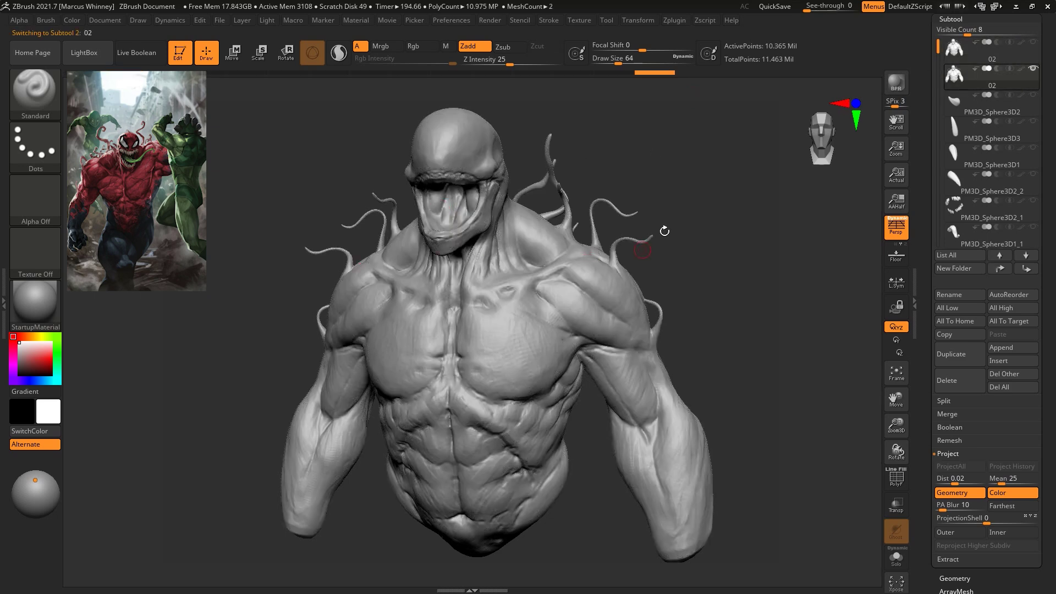
drag(648, 240, 556, 263)
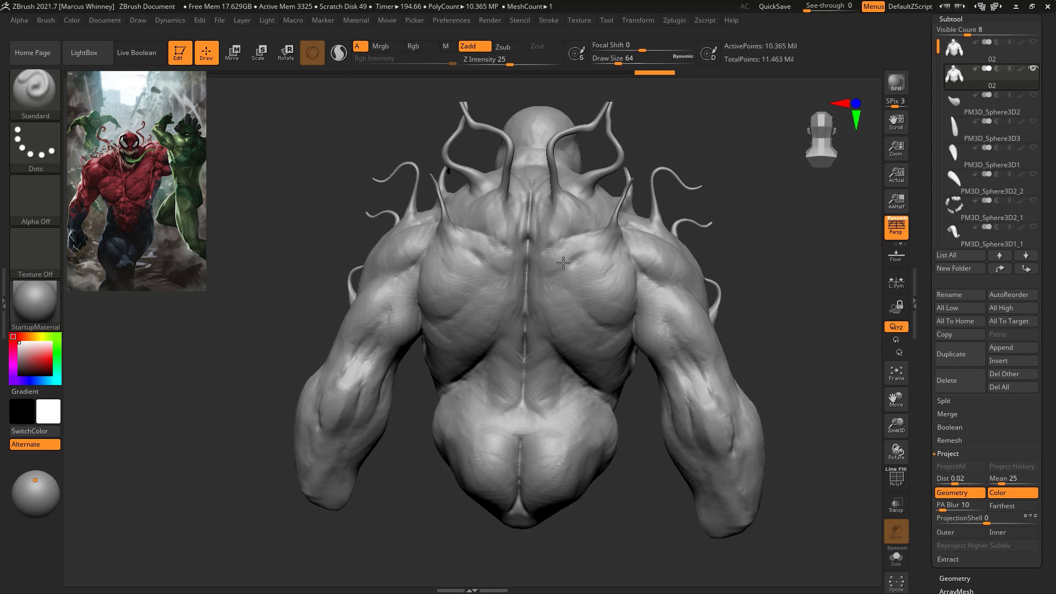
drag(806, 251, 741, 237)
Build up and smooth the upper back beside the spine with ClayBuildup at a Draw Size of about 149
key(space)
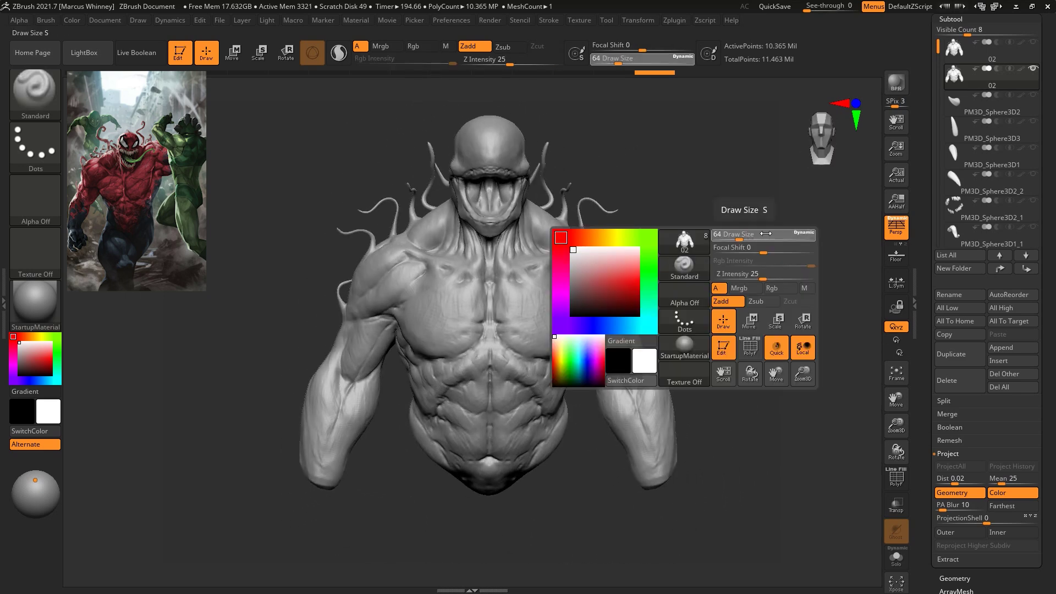
key(s)
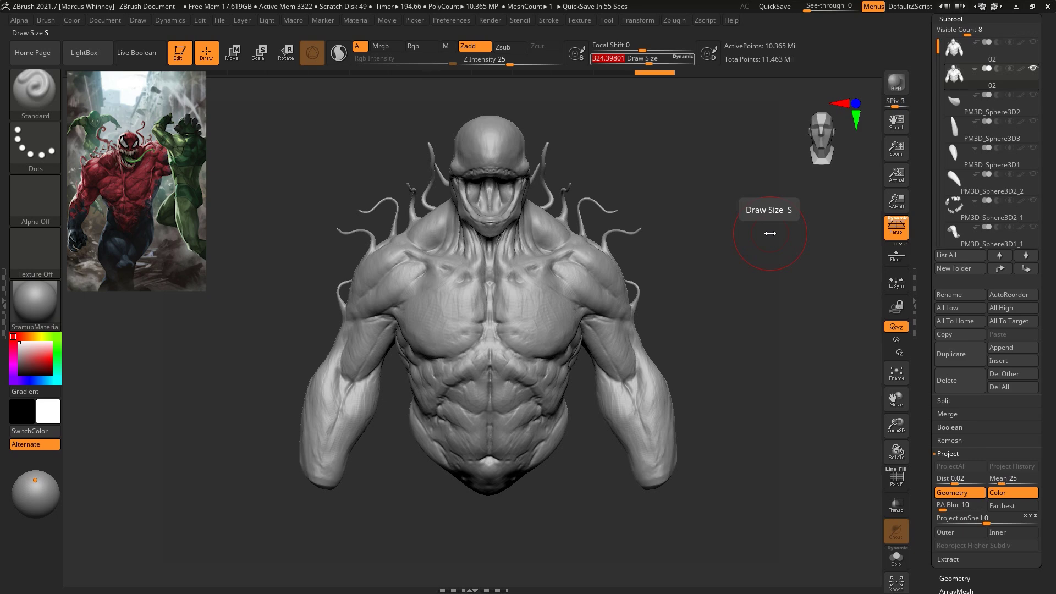
mouse_move(771, 234)
mouse_down()
mouse_move(727, 326)
mouse_move(754, 323)
mouse_move(671, 345)
mouse_move(688, 331)
mouse_move(605, 314)
mouse_move(679, 330)
mouse_move(774, 210)
mouse_move(707, 224)
mouse_up()
key(space)
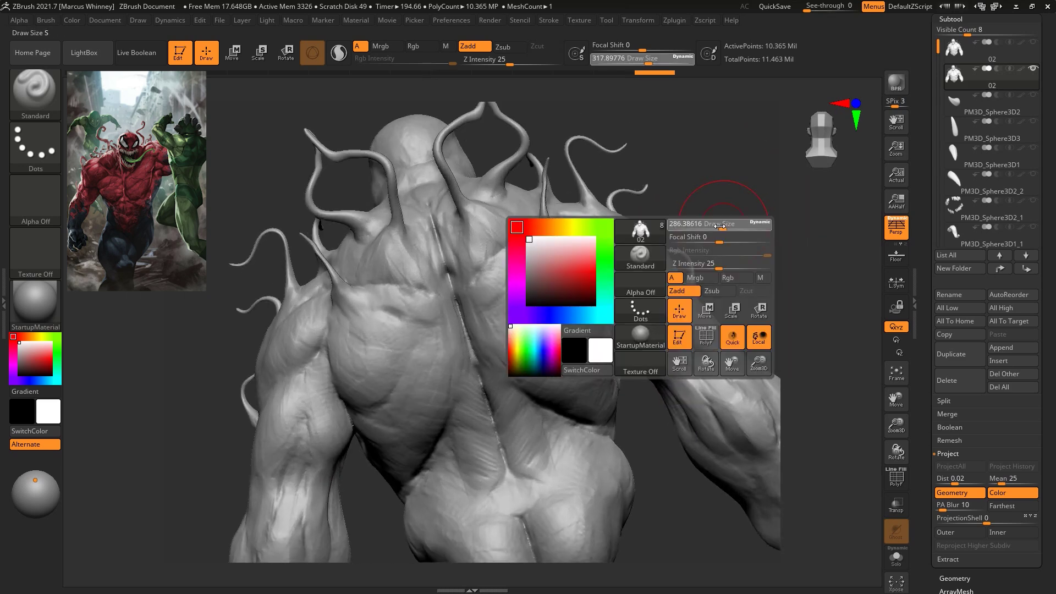
key(b)
click(329, 126)
key(space)
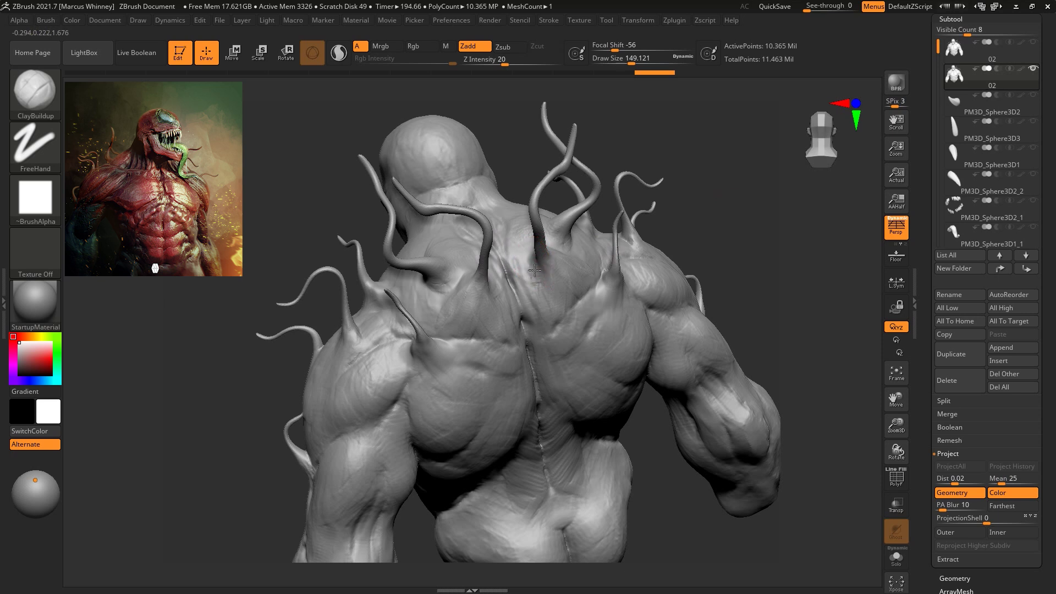
drag(533, 260, 520, 259)
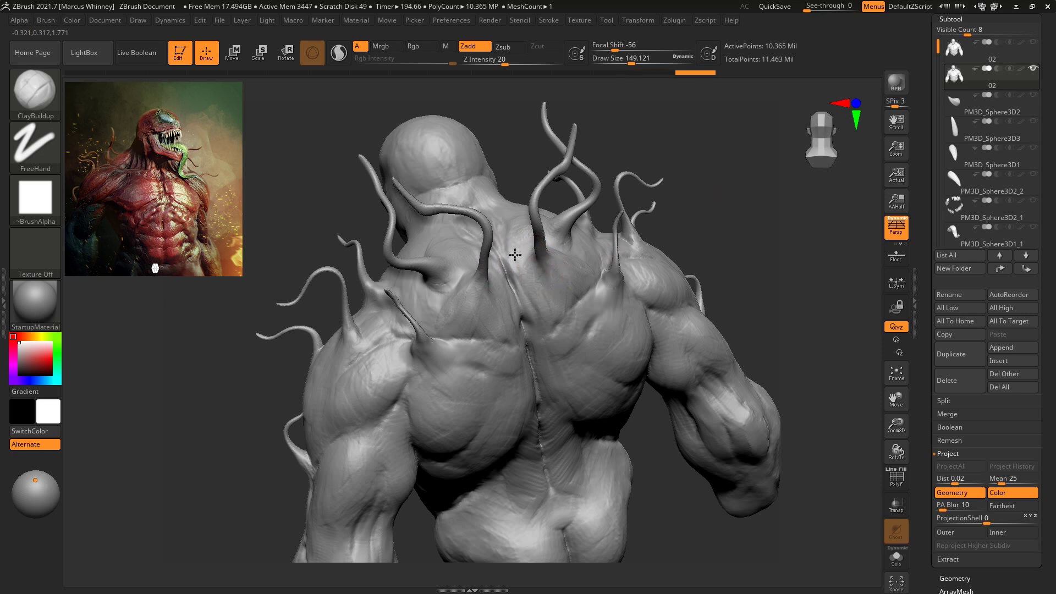
drag(527, 276, 535, 291)
mouse_move(526, 273)
mouse_down()
mouse_move(533, 289)
mouse_move(558, 291)
mouse_up()
shift+drag(557, 291, 547, 311)
Add further ClayBuildup strokes to refine the back muscles, and bring the chest into close view
mouse_move(710, 236)
right_down()
mouse_move(722, 203)
mouse_move(708, 215)
right_up()
right_drag(625, 239, 589, 257)
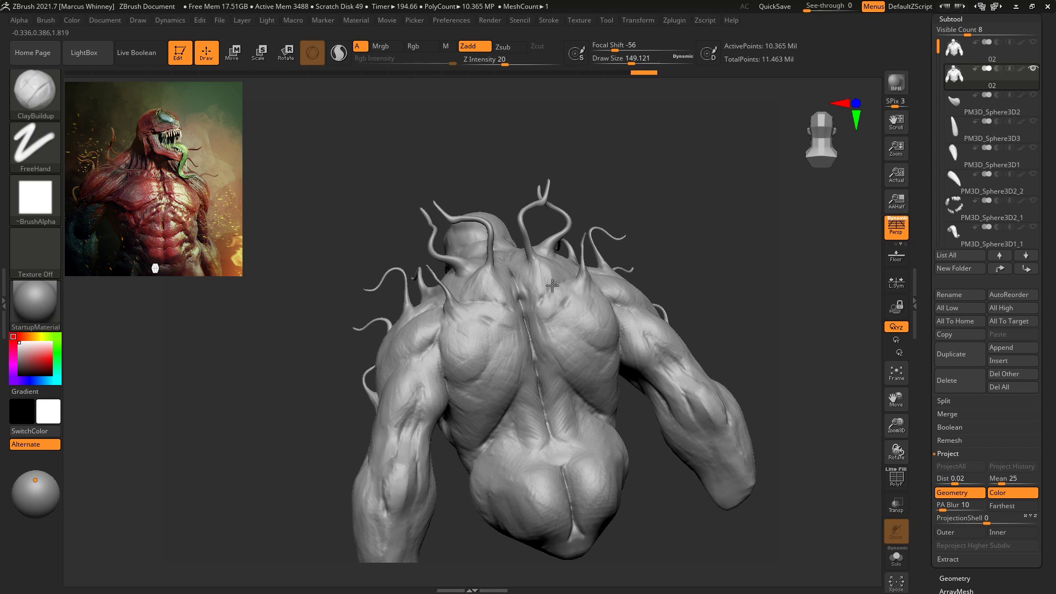
mouse_move(691, 215)
mouse_down()
mouse_move(752, 229)
mouse_move(761, 333)
mouse_move(738, 284)
mouse_move(804, 269)
mouse_move(688, 255)
mouse_up()
drag(507, 326, 507, 307)
drag(508, 324, 509, 309)
mouse_move(512, 317)
mouse_down()
mouse_move(507, 307)
mouse_move(580, 293)
mouse_up()
alt+drag(751, 273, 677, 327)
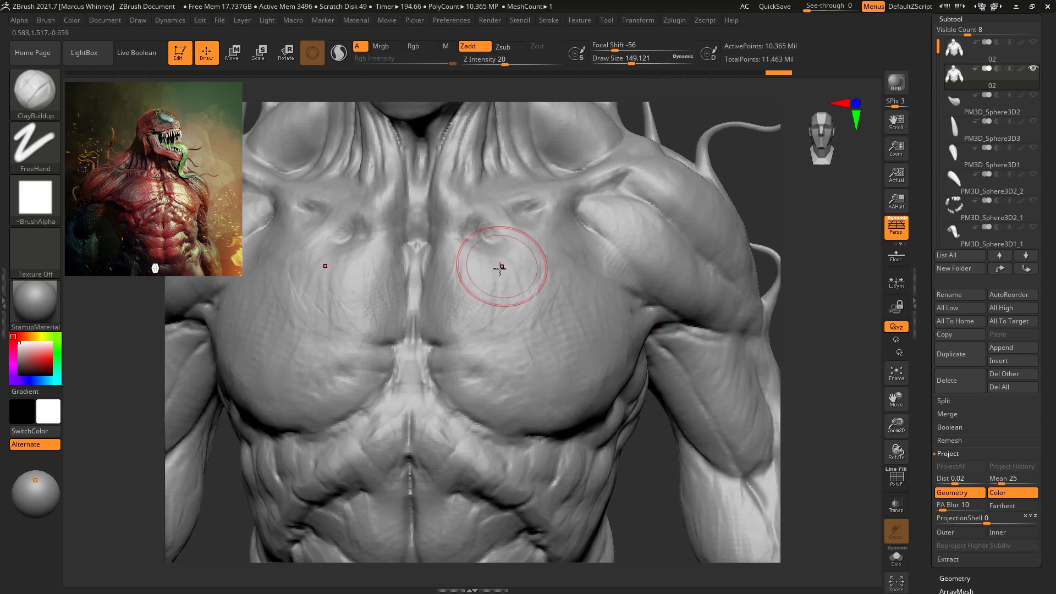
Smooth the chest muscles, and inspect the head, neck and shoulders from the front and side
key(shift)
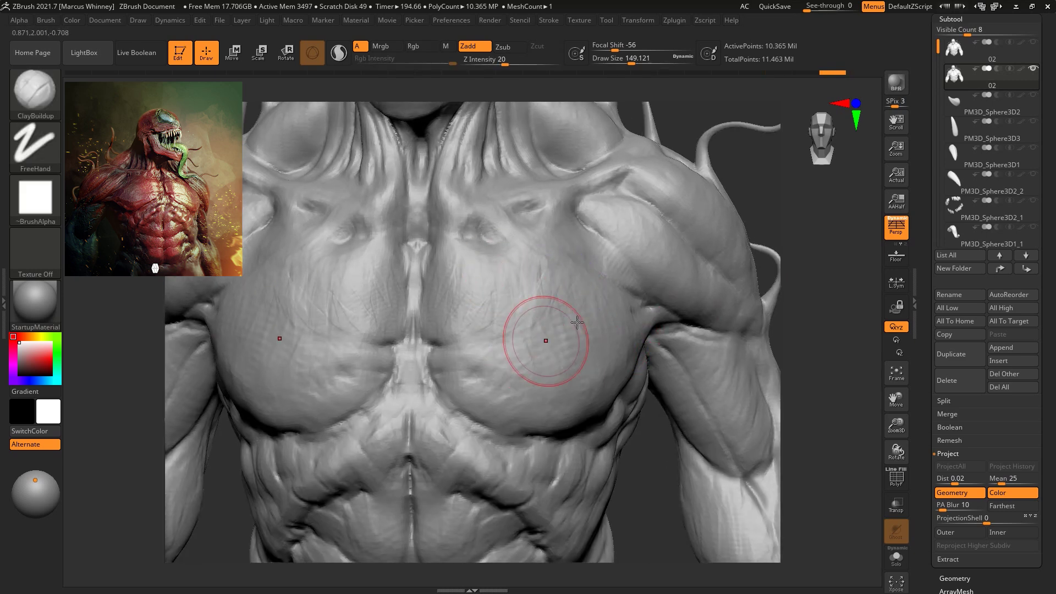
mouse_move(814, 273)
alt+mouse_down()
mouse_move(778, 332)
mouse_move(785, 286)
mouse_move(765, 248)
alt+mouse_up()
key(s)
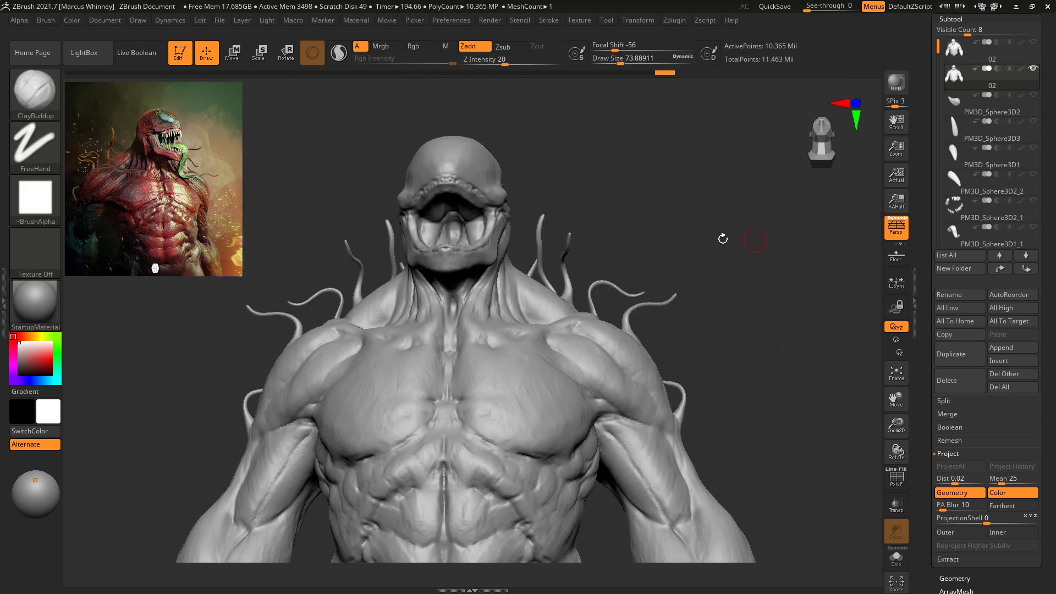
drag(469, 291, 462, 303)
drag(619, 203, 704, 194)
right_drag(705, 195, 629, 226)
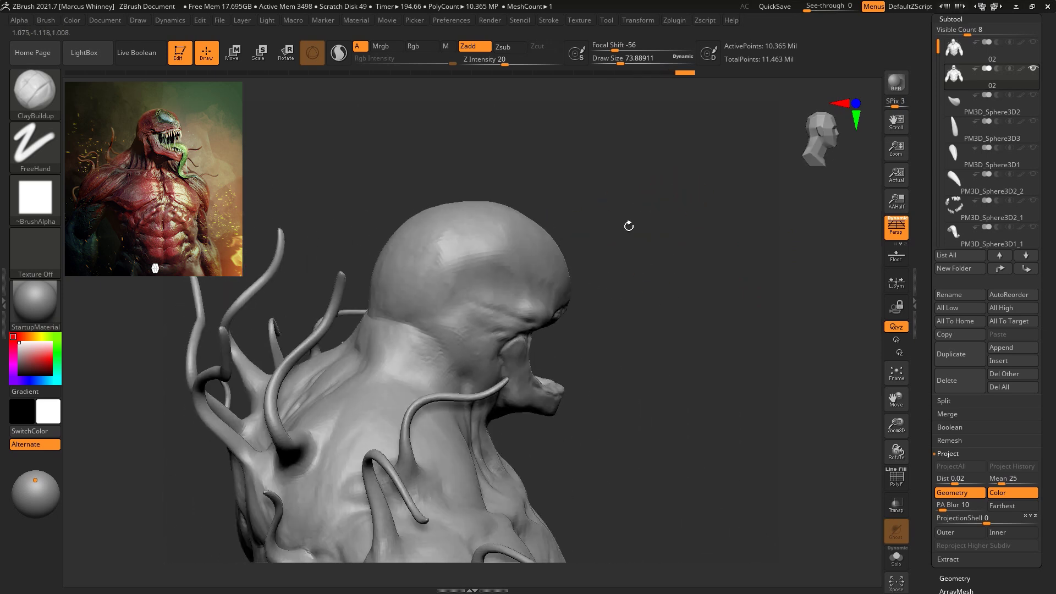
mouse_move(628, 187)
right_down()
mouse_move(583, 178)
mouse_move(604, 189)
mouse_move(681, 148)
right_up()
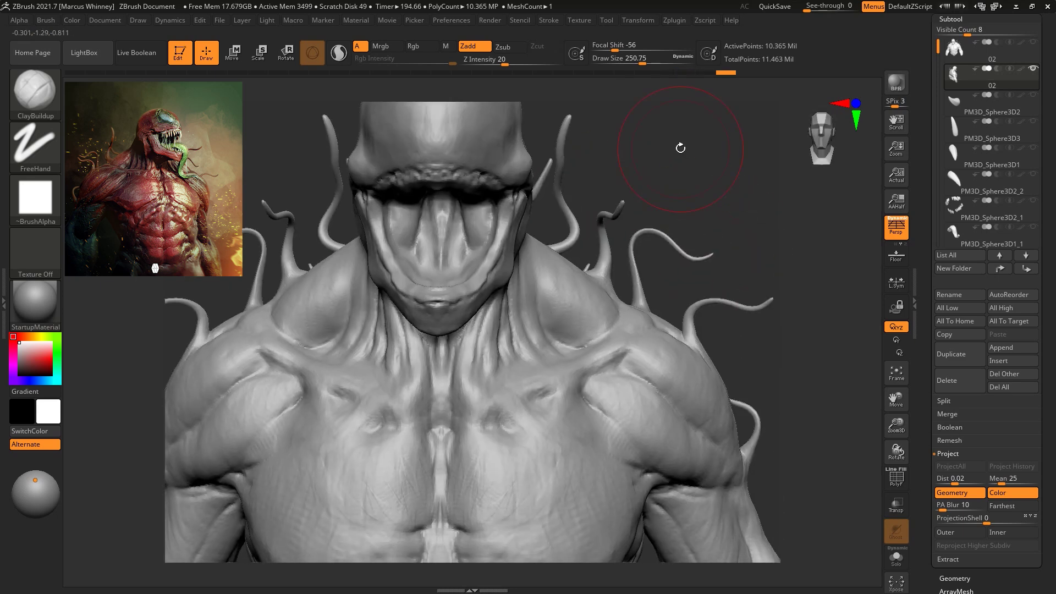
mouse_move(829, 199)
ctrl+right_down()
mouse_move(769, 175)
mouse_move(834, 217)
ctrl+right_up()
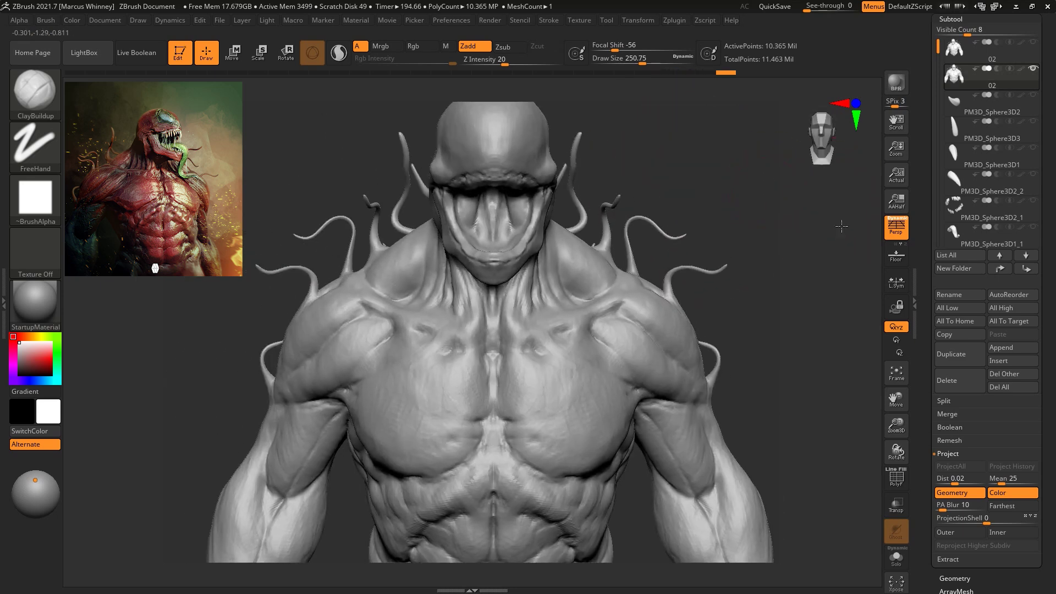
Unhide all subtools and delete the original body subtool, keeping the remeshed and projected one
mouse_move(1037, 69)
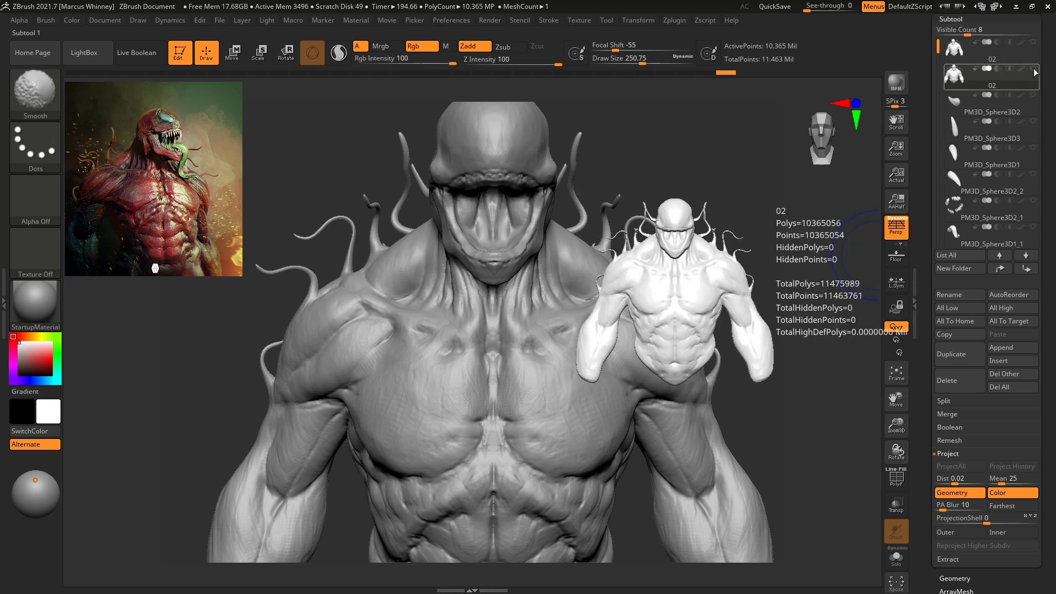
click(1035, 70)
ctrl+right_drag(727, 158, 712, 182)
alt+right_drag(712, 182, 712, 231)
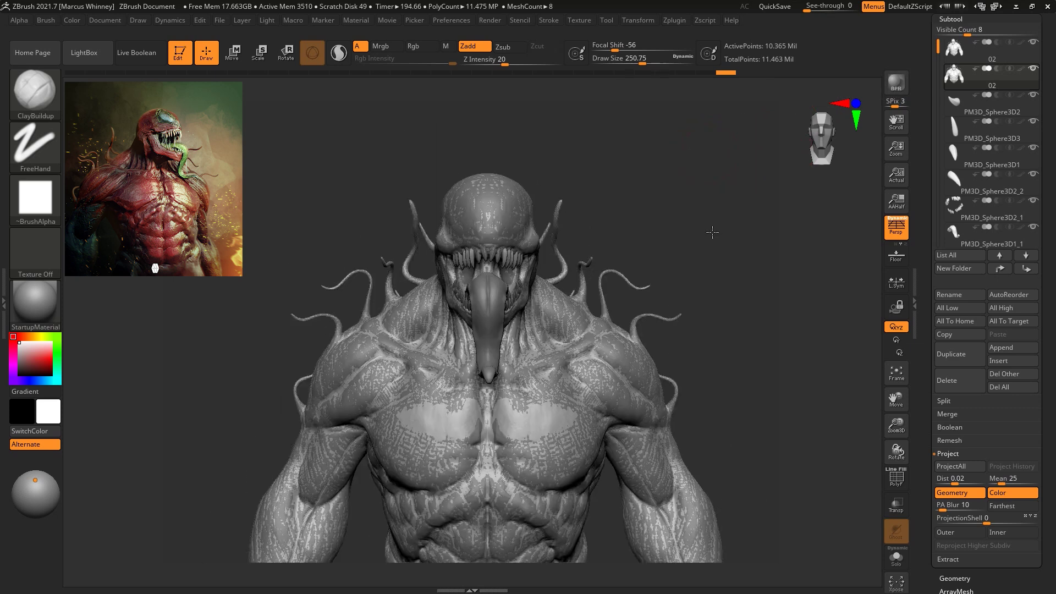
mouse_move(997, 73)
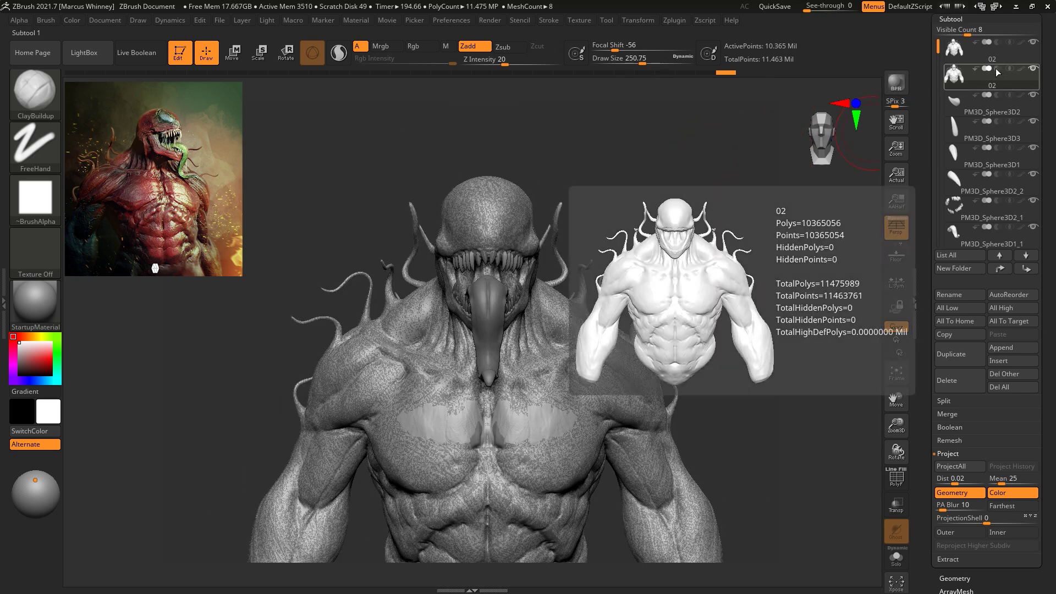
click(991, 55)
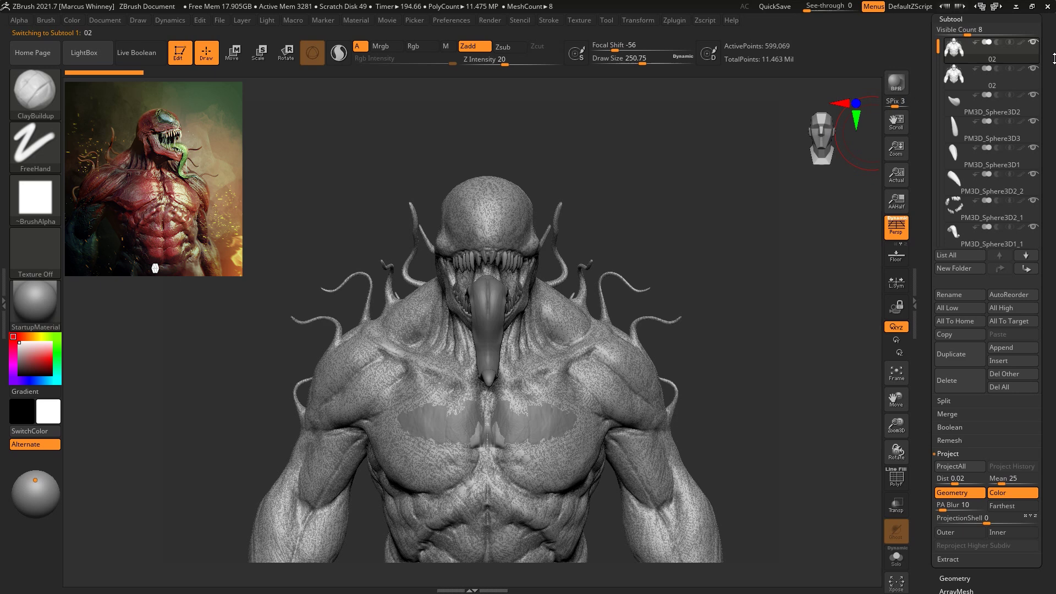
click(947, 381)
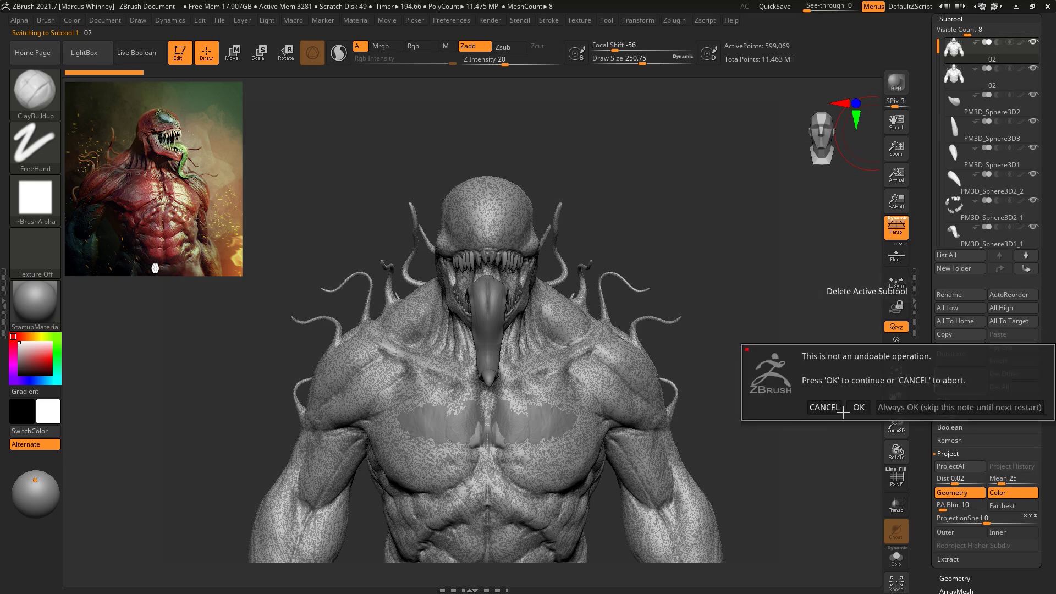
click(850, 407)
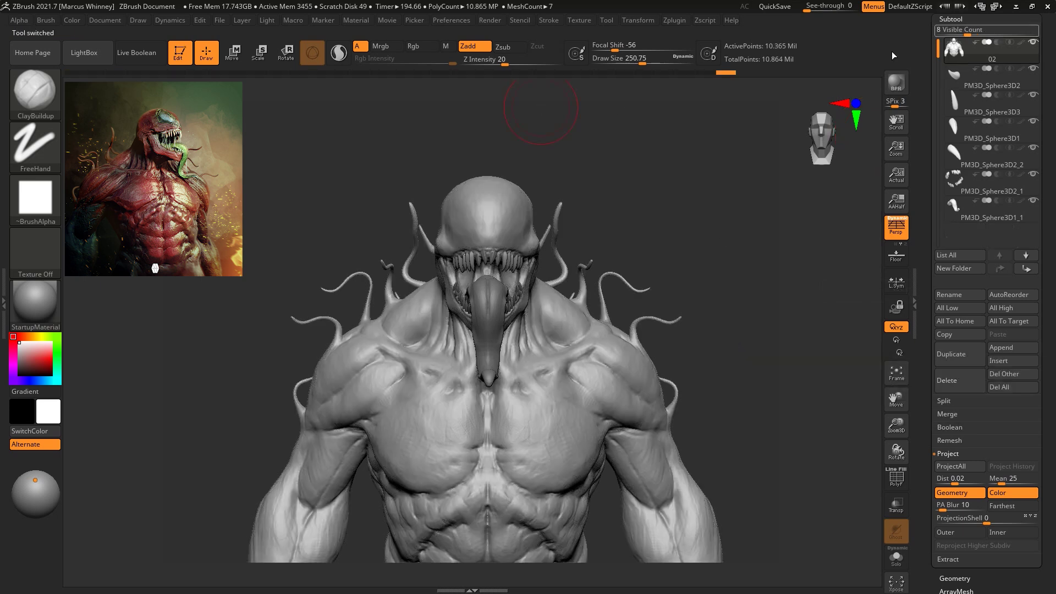
Select the ClayBuildup brush and save the sculpt as 03
key(b)
key(c)
key(b)
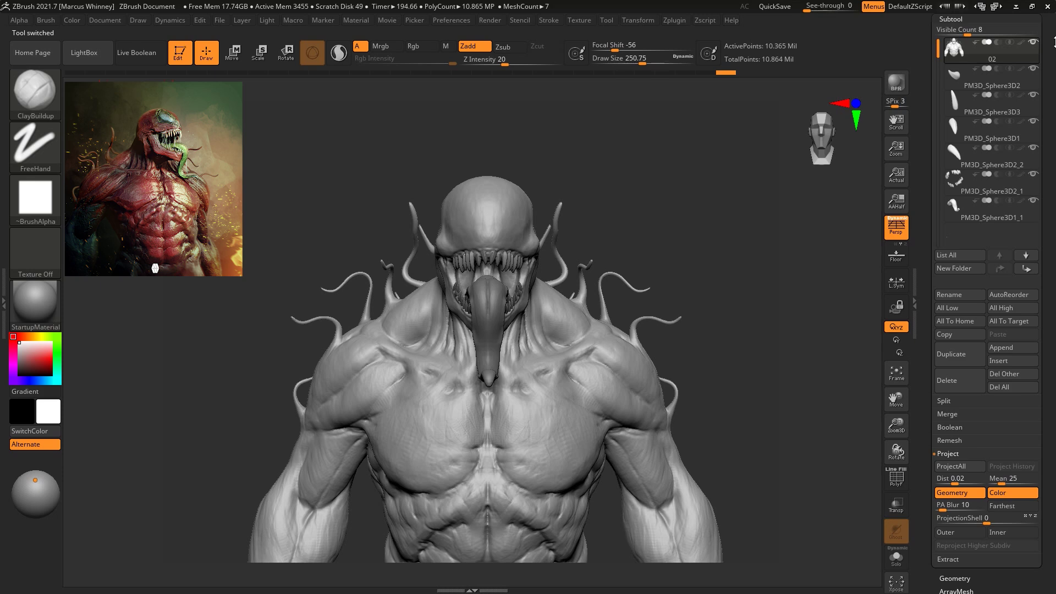
scroll(1041, 42, up, 5)
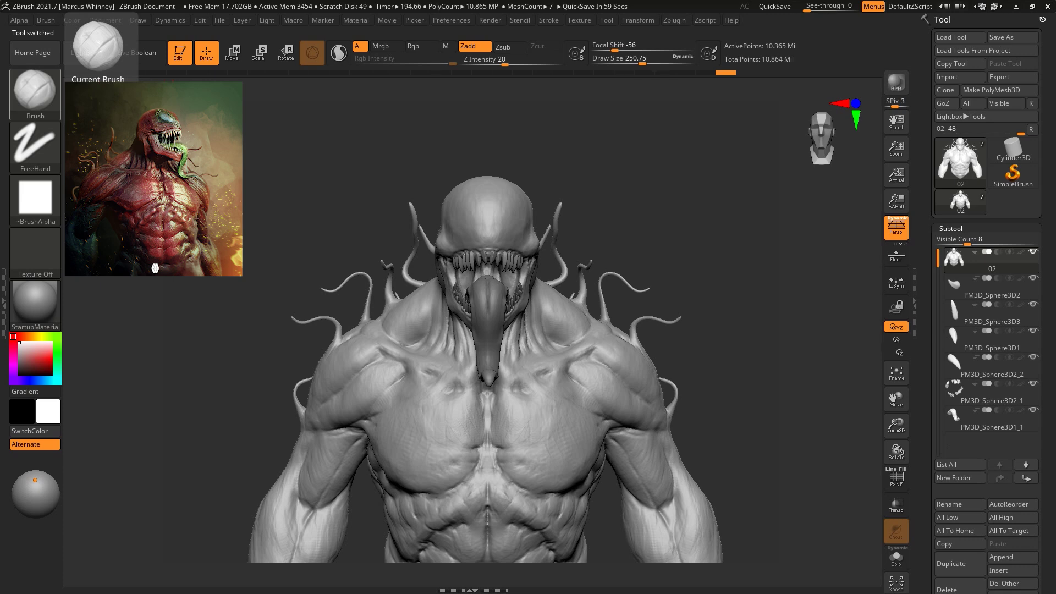
key(ctrl+s)
Make the tongue the active subtool and turn on the polyframe display to examine its topology
mouse_move(707, 221)
mouse_down()
mouse_move(719, 224)
mouse_move(724, 302)
mouse_move(713, 227)
mouse_move(725, 286)
mouse_move(622, 272)
mouse_up()
alt+click(467, 260)
mouse_move(693, 204)
alt+mouse_down()
mouse_move(787, 289)
mouse_move(811, 277)
mouse_move(854, 471)
mouse_move(826, 366)
mouse_move(813, 235)
alt+mouse_up()
click(897, 476)
key(space)
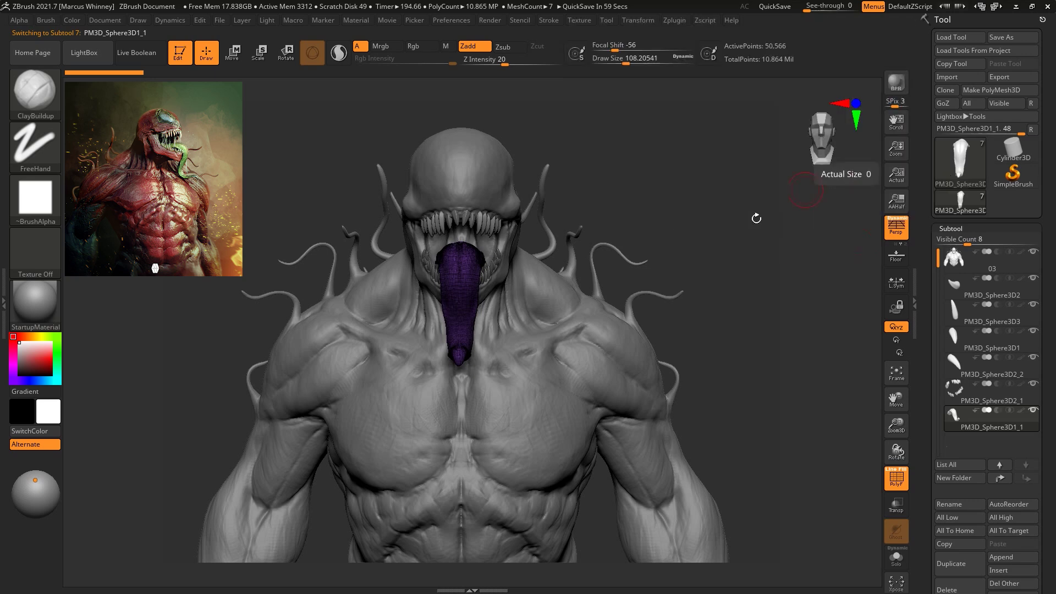
Merge the separate teeth subtools into PM3D_Sphere3D2 with MergeDown, leaving the tongue separate, and turn off the polyframe display
click(955, 283)
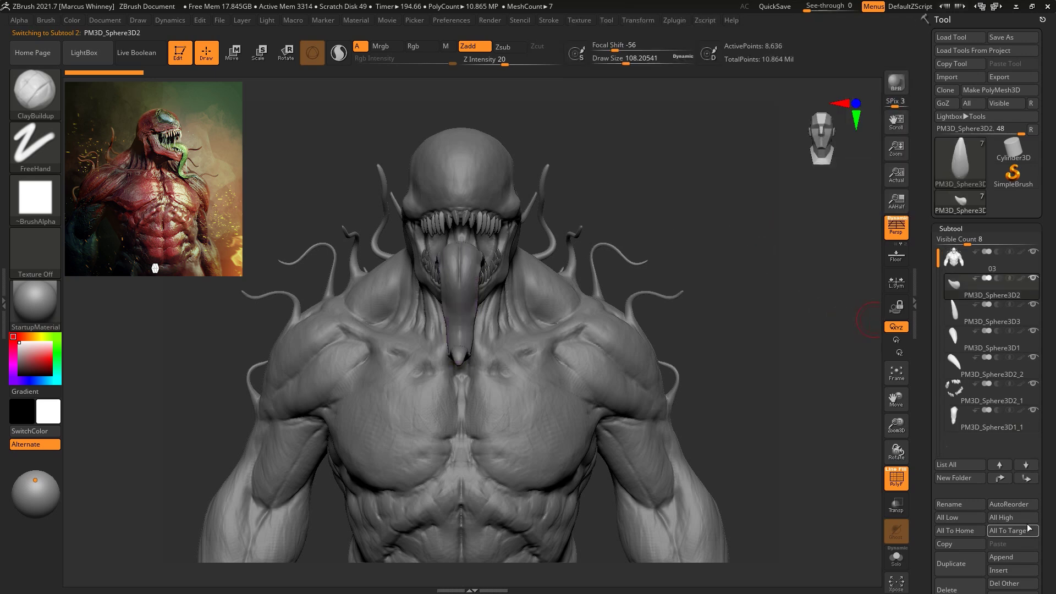
scroll(946, 514, down, 3)
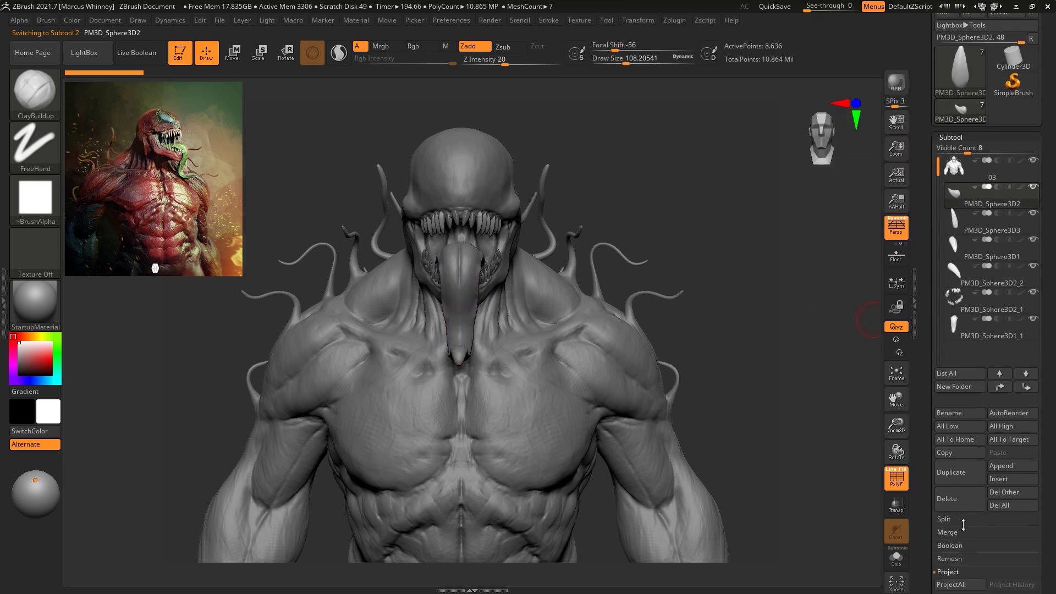
drag(1053, 557, 1053, 500)
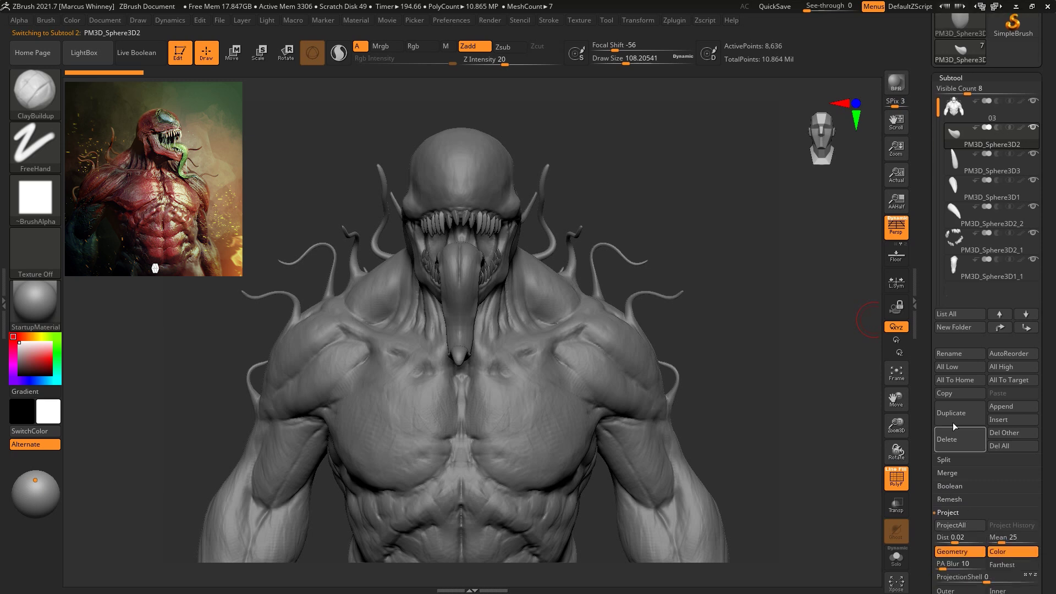
click(943, 512)
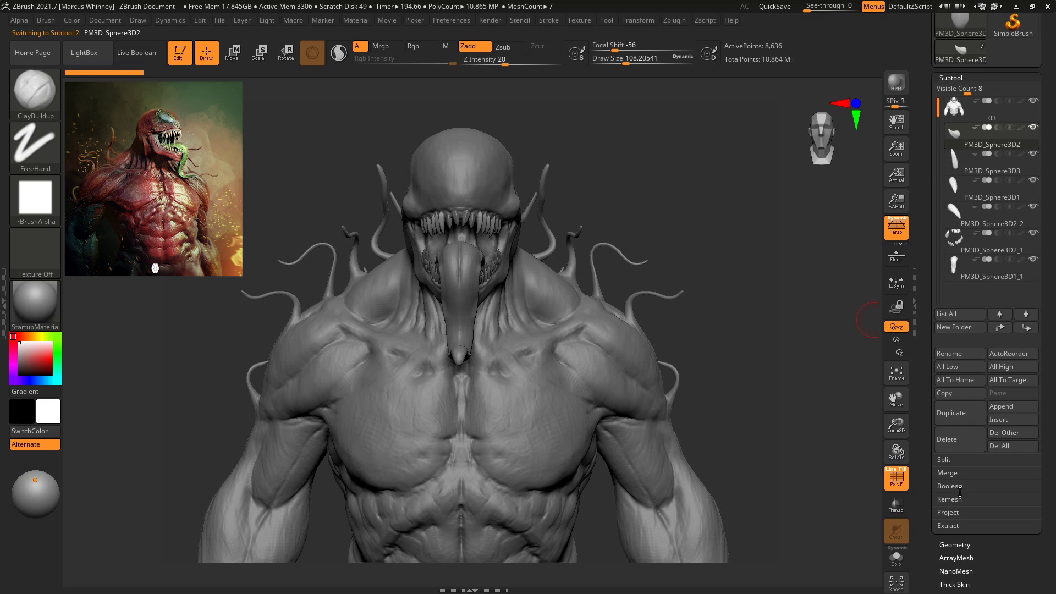
click(957, 472)
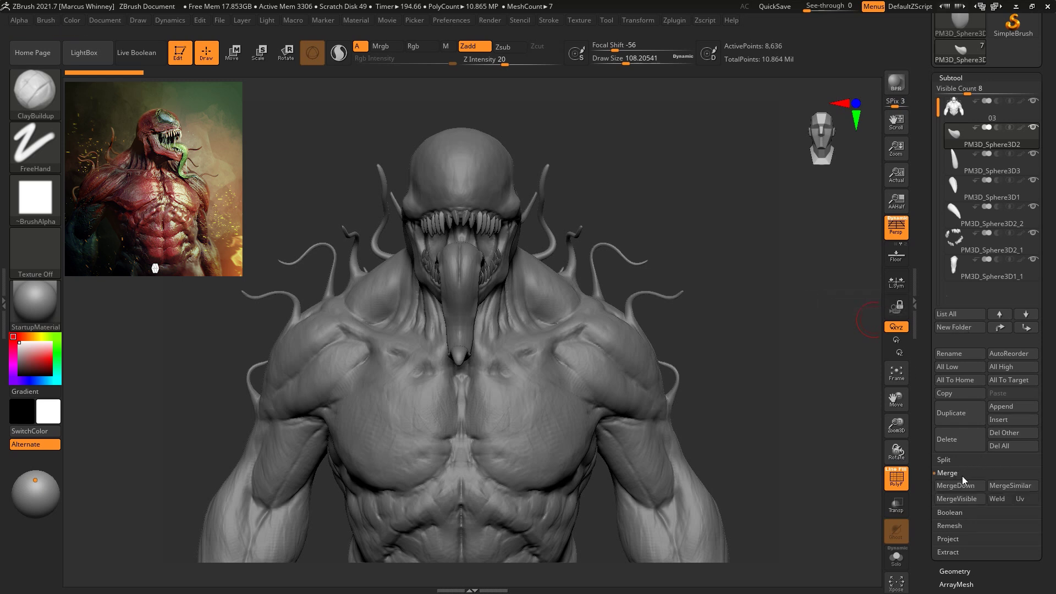
click(956, 485)
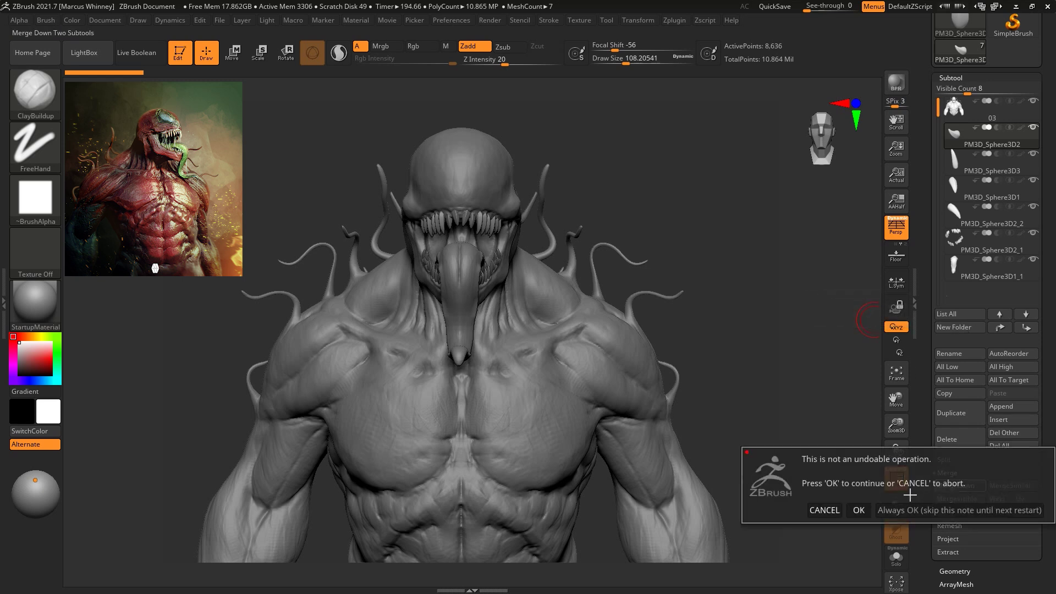
click(859, 510)
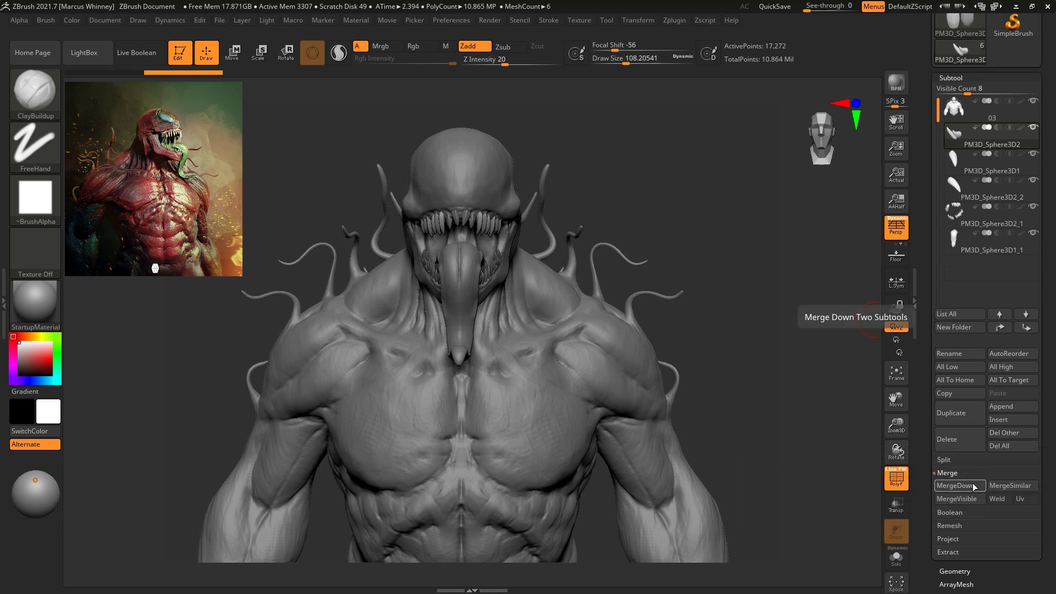
click(973, 487)
drag(710, 178, 605, 178)
click(905, 489)
drag(759, 145, 700, 287)
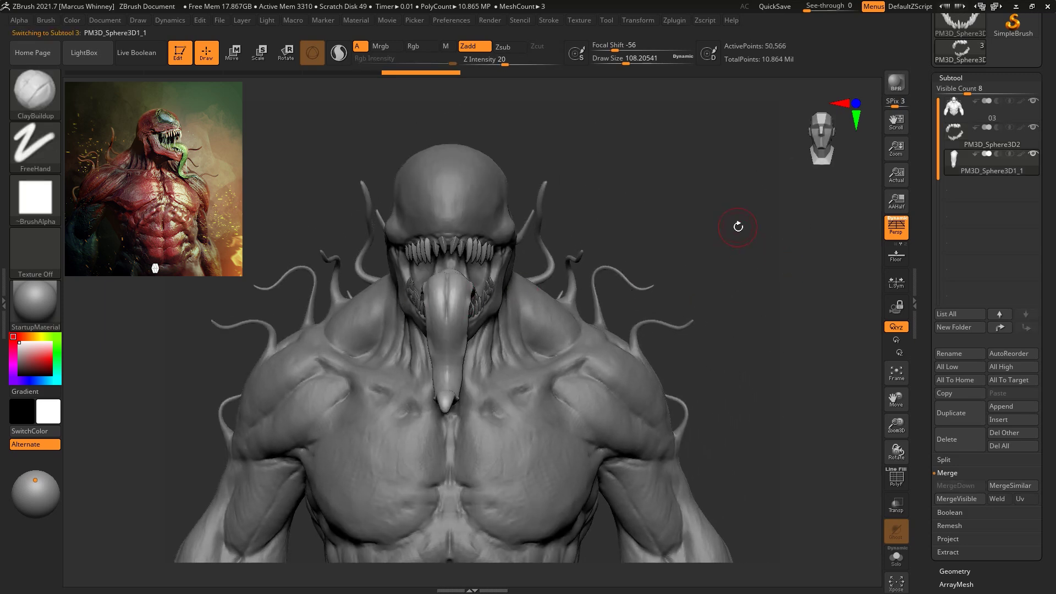
Duplicate the tongue subtool and hide the body, the teeth and the original tongue
ctrl+drag(739, 229, 754, 259)
click(1015, 152)
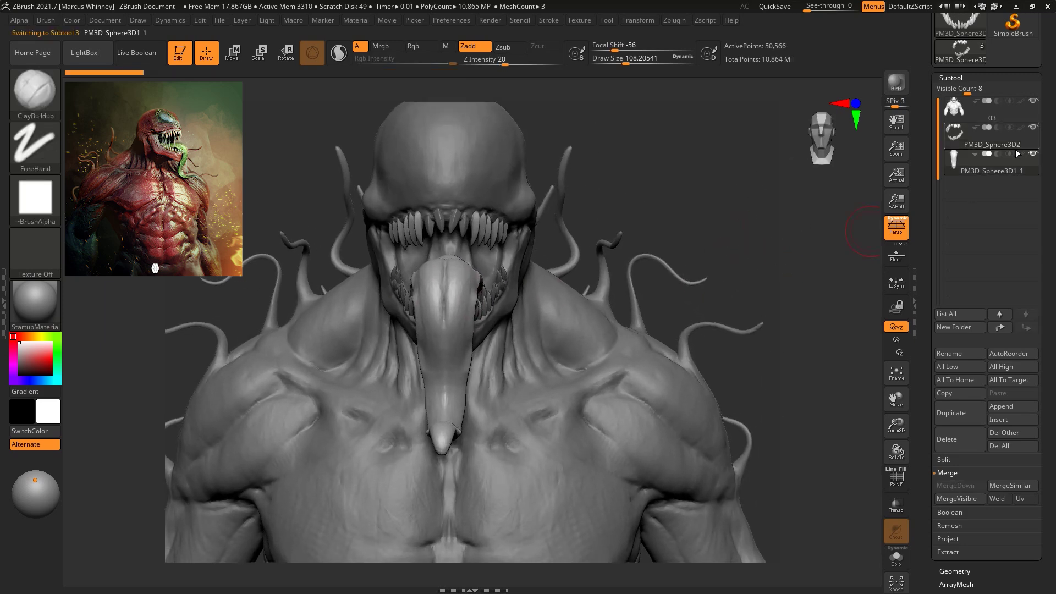
click(960, 413)
click(1034, 127)
click(1034, 101)
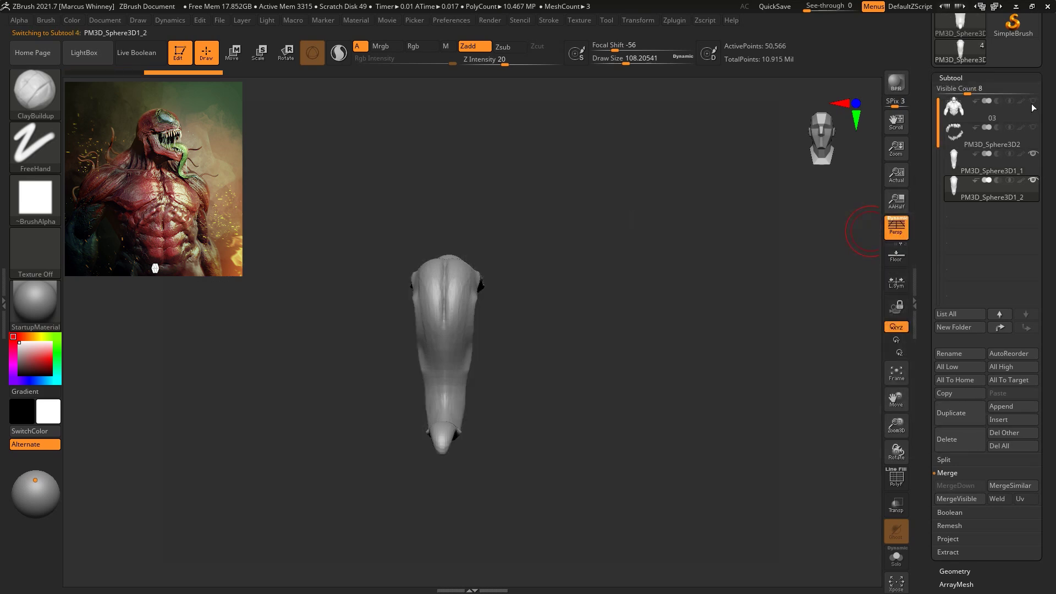
click(1033, 153)
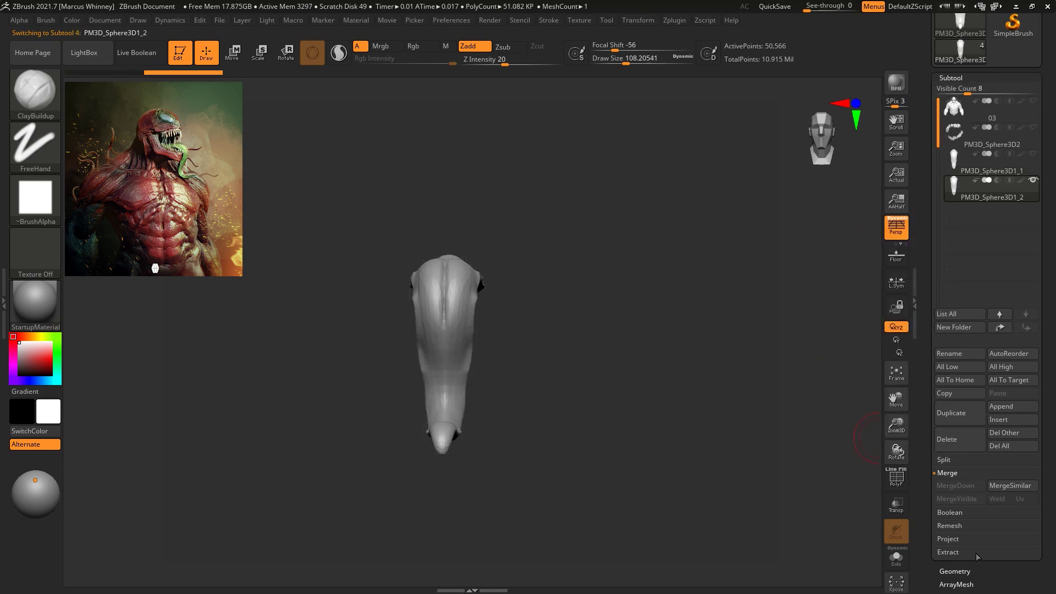
Remesh the duplicated tongue with ZRemesher
click(957, 571)
click(961, 297)
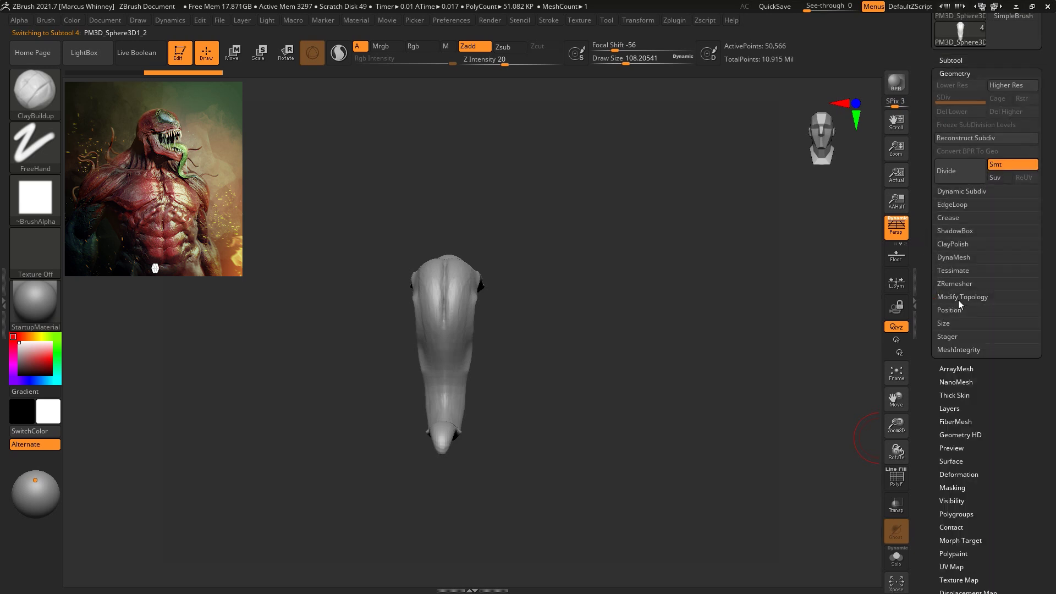
click(956, 285)
click(956, 303)
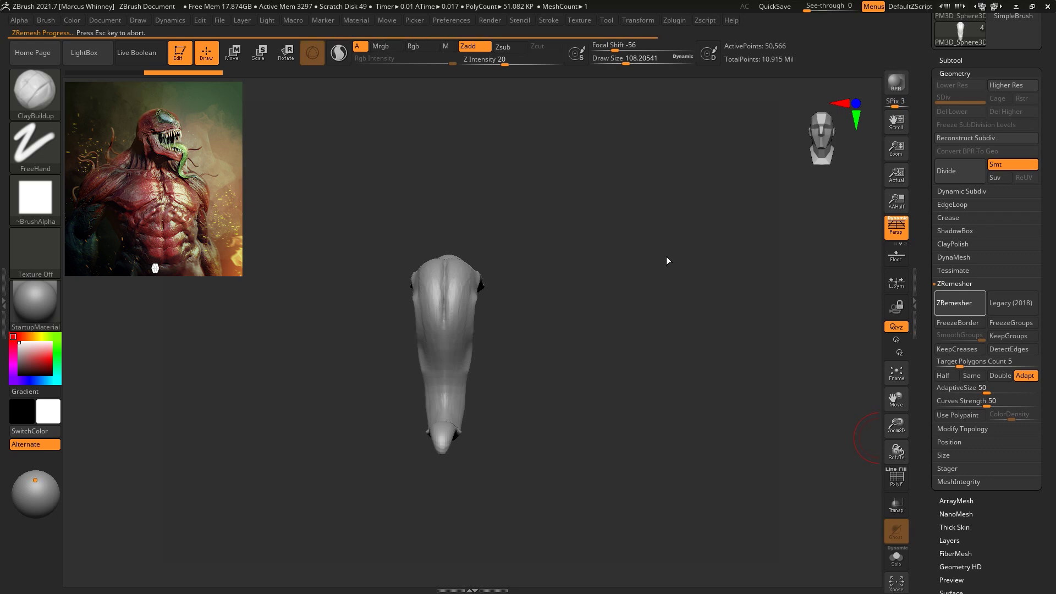
Check the remeshed tongue, undo the remesh and run ZRemesher on the duplicate again
drag(655, 260, 679, 245)
key(ctrl)
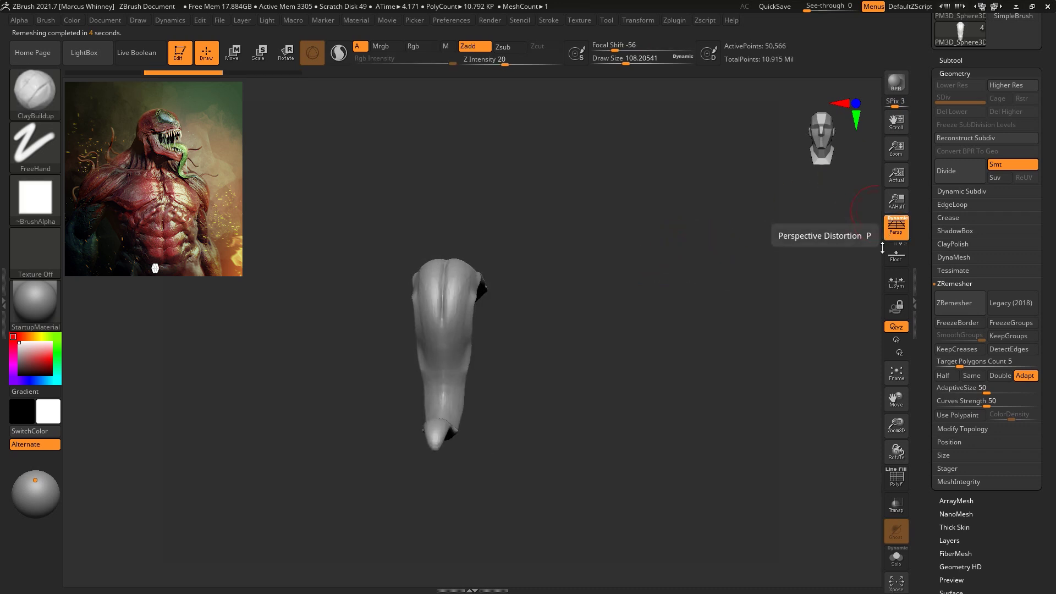
drag(533, 317, 703, 296)
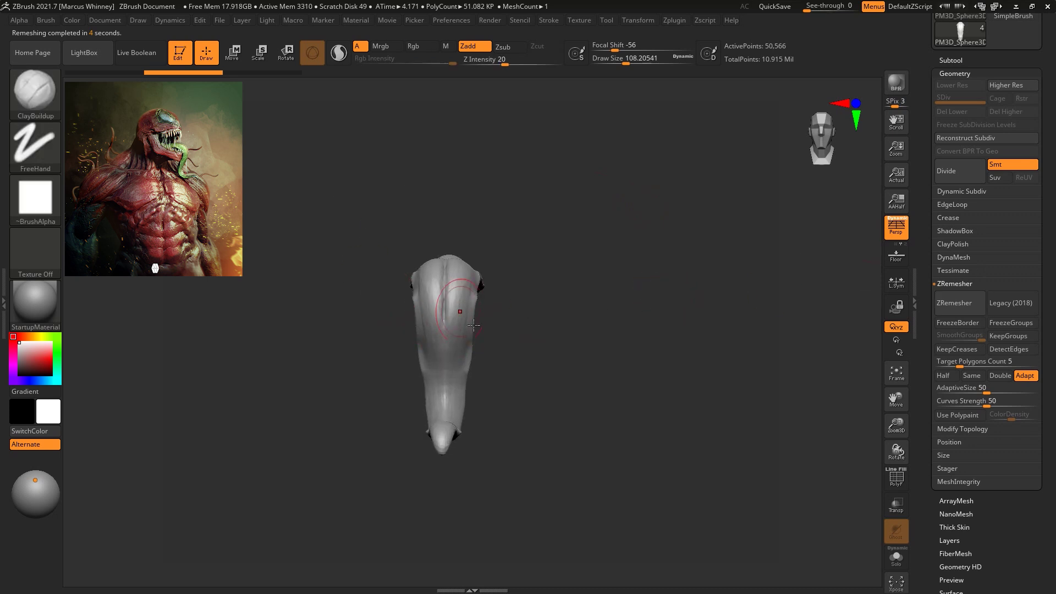
click(953, 302)
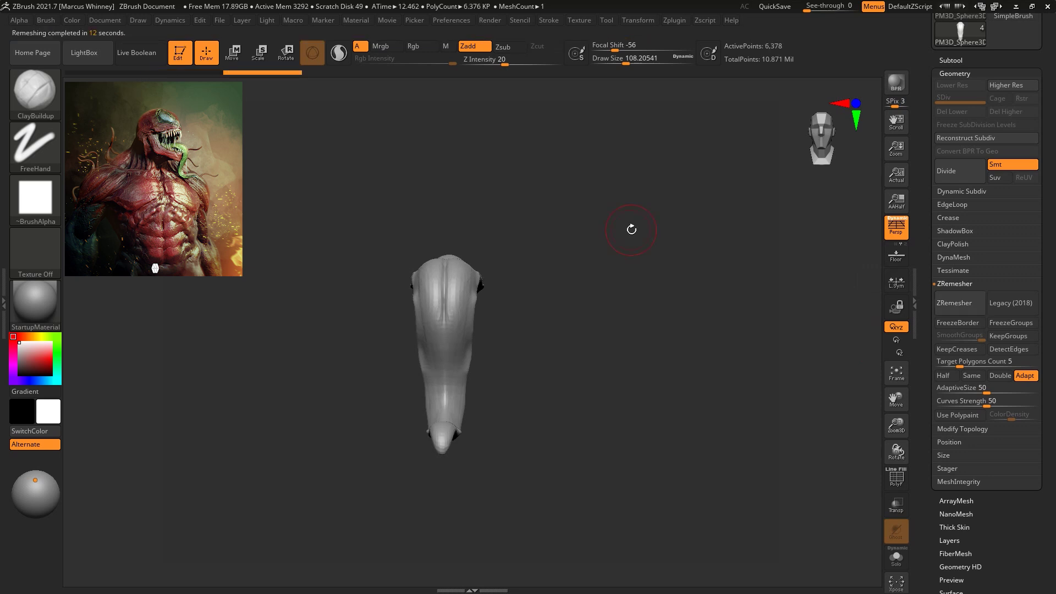
Unhide the original tongue, then subdivide the remeshed duplicate and reproject the original's detail onto it with ProjectAll
click(950, 60)
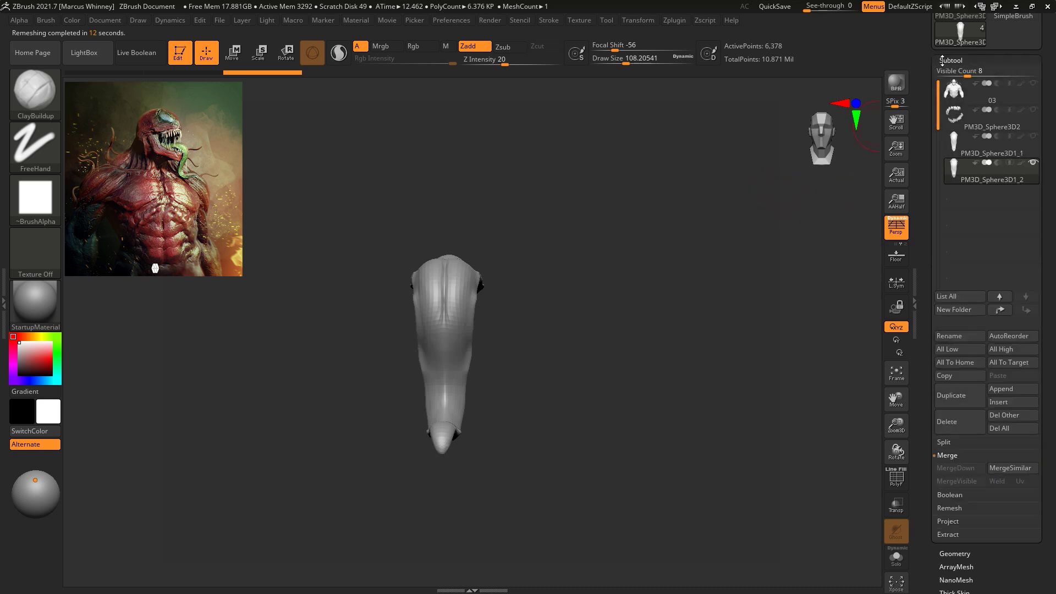
click(1033, 137)
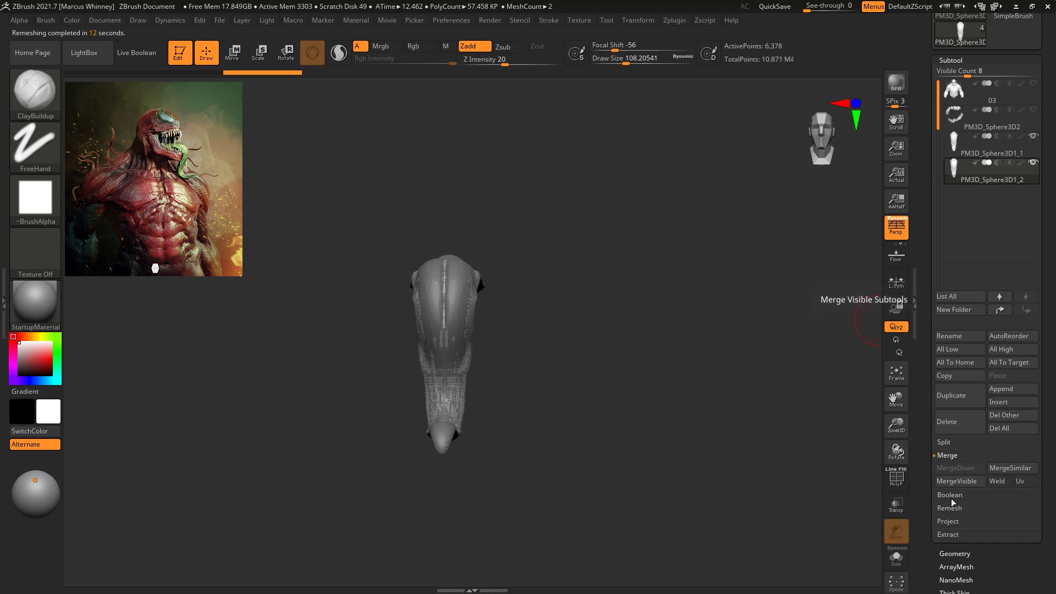
click(952, 521)
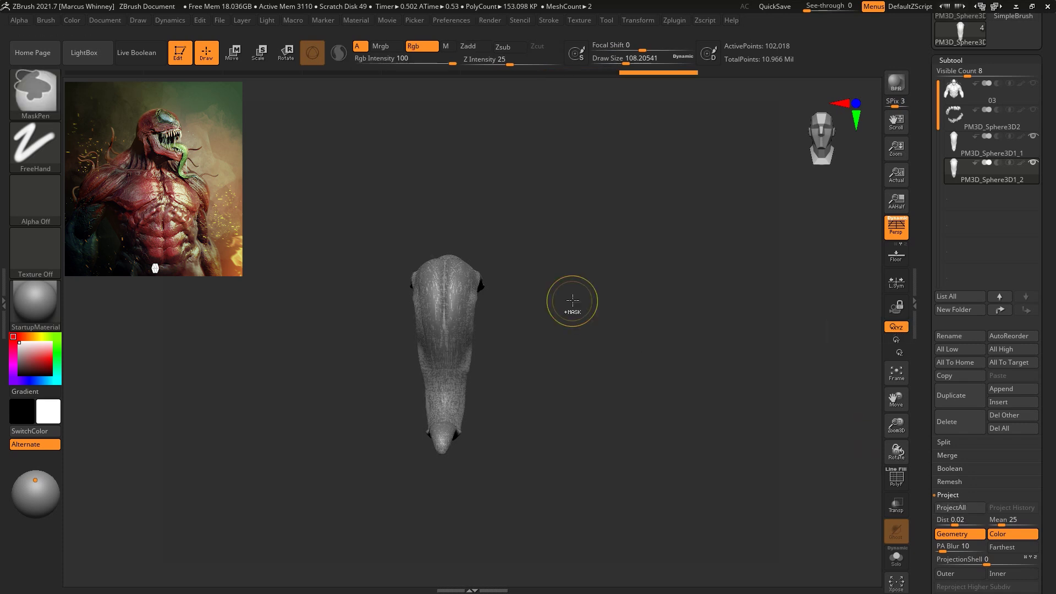
click(951, 508)
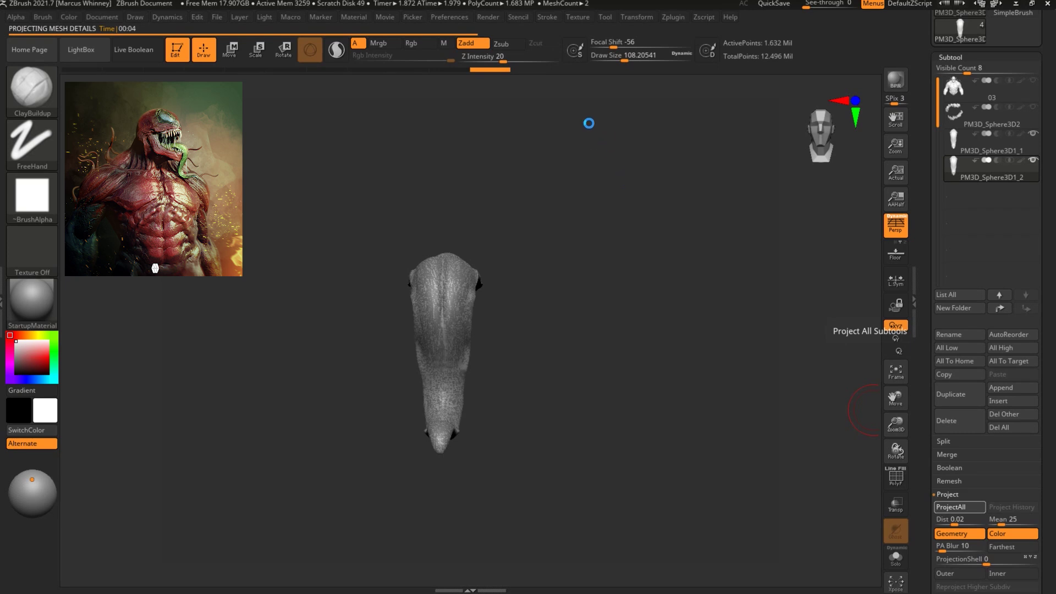
drag(579, 161, 677, 217)
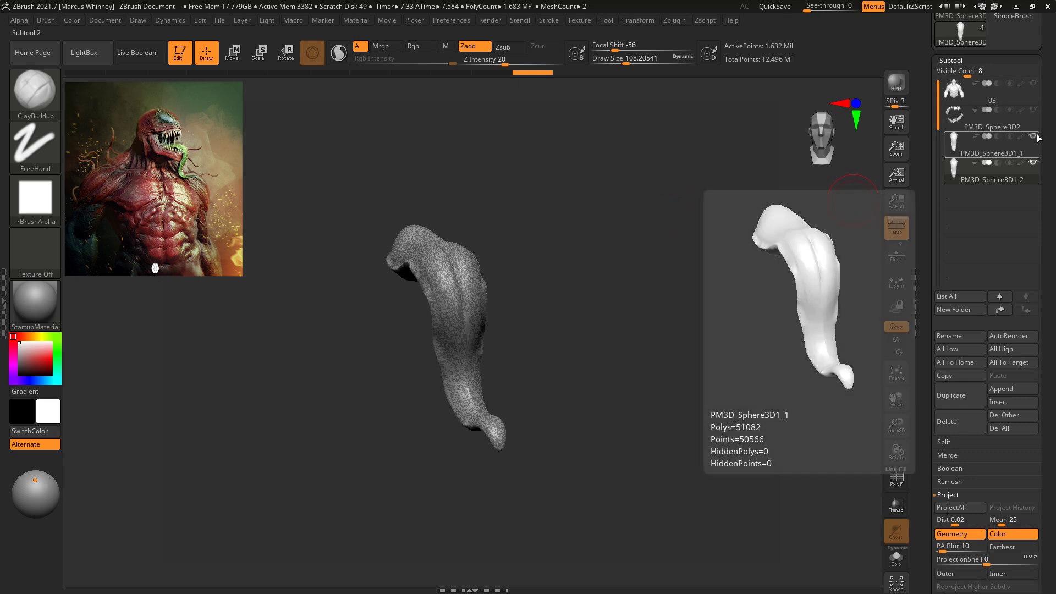
Delete the original tongue subtool, keeping the remeshed duplicate, and unhide the teeth and body subtools
click(1033, 135)
click(1002, 150)
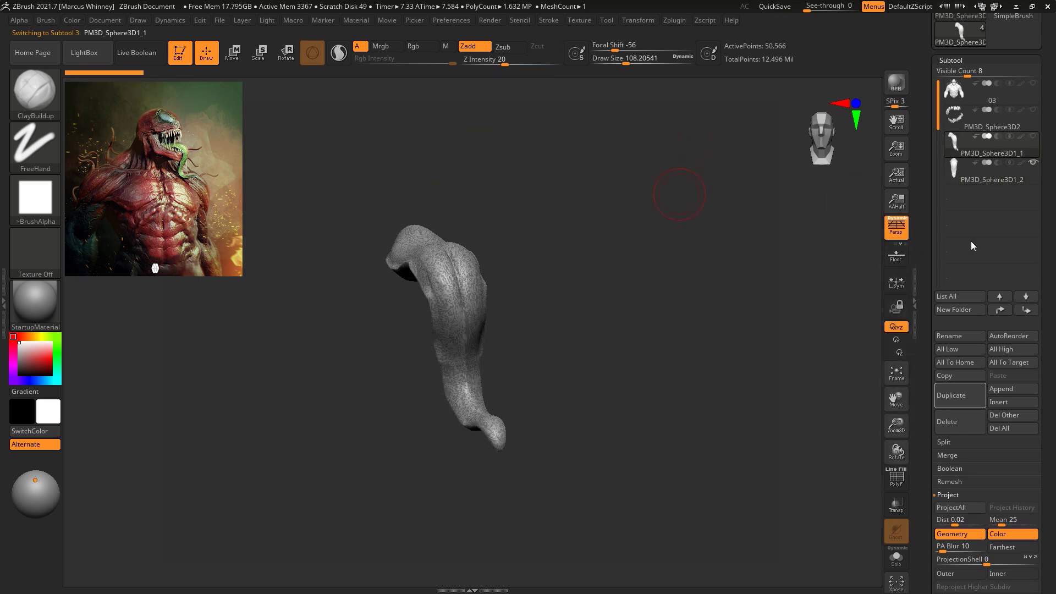
click(947, 422)
click(859, 446)
drag(674, 208, 711, 300)
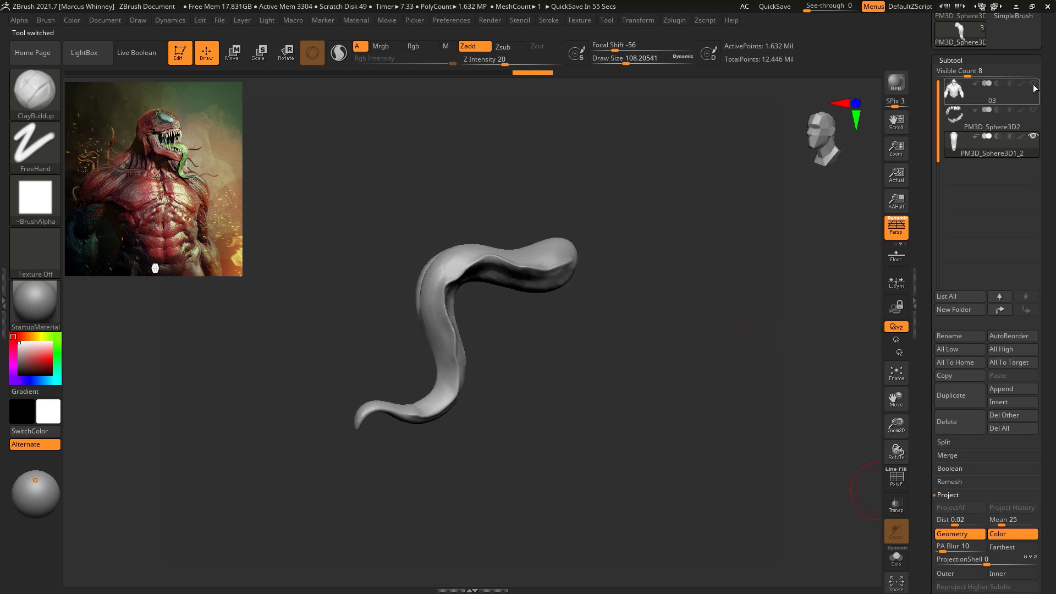
click(1034, 110)
click(1034, 83)
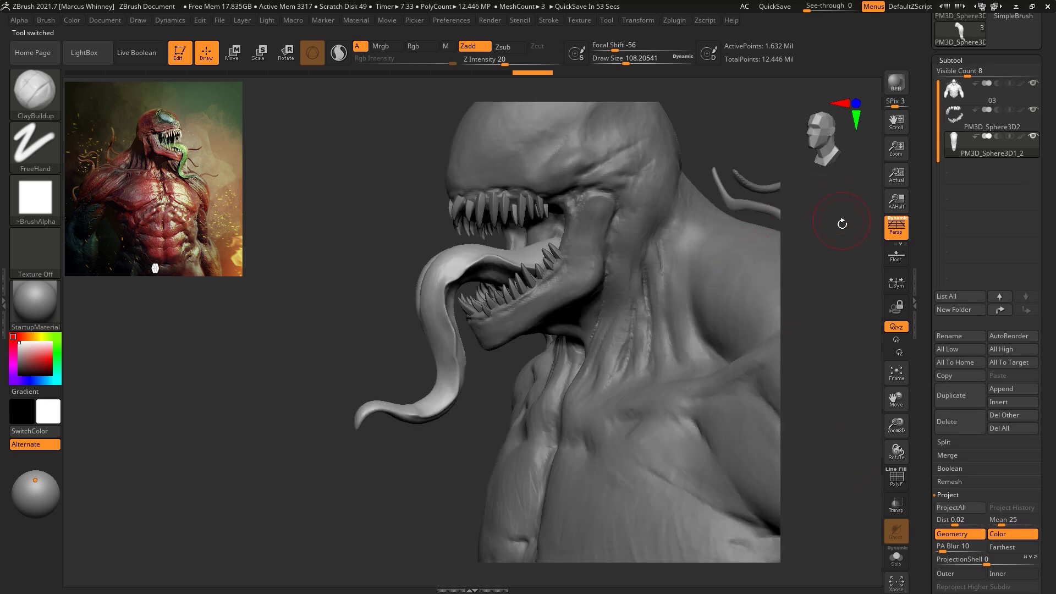
mouse_move(768, 185)
mouse_down()
mouse_move(756, 283)
mouse_move(745, 276)
mouse_move(781, 208)
mouse_up()
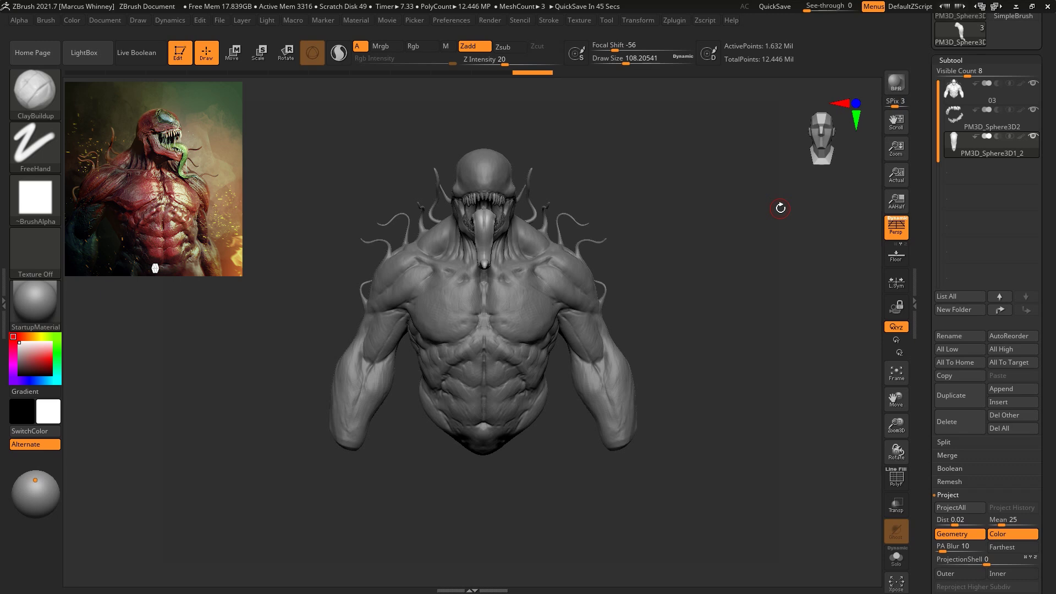
Make the body the active subtool and build up the upper chest below the collarbones with the ClayBuildup brush at draw size about 80
drag(700, 233, 695, 374)
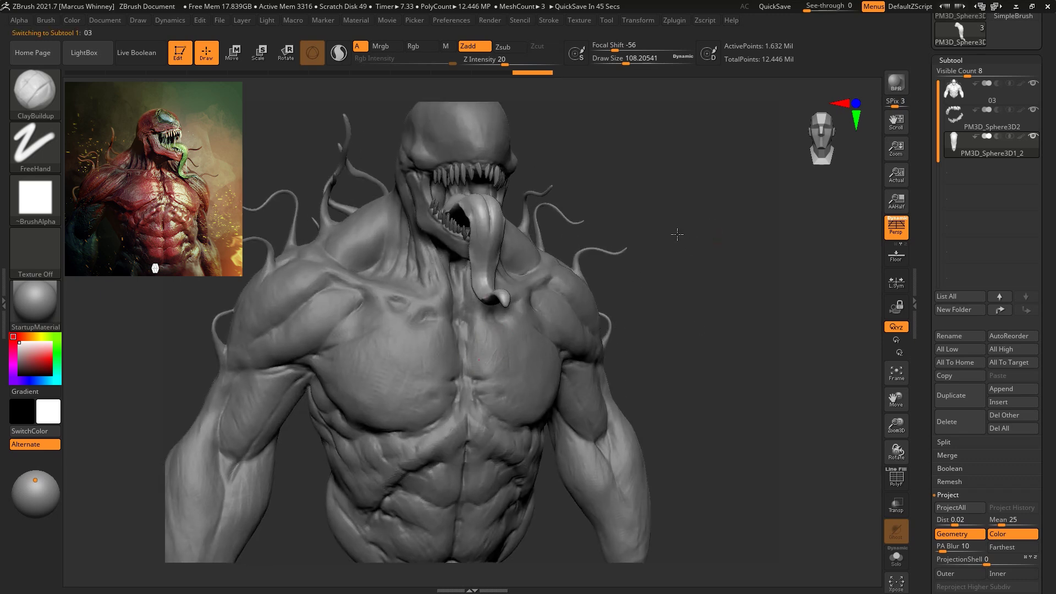
drag(683, 237, 547, 279)
key(space)
mouse_move(761, 164)
mouse_down()
mouse_move(762, 193)
mouse_move(719, 219)
mouse_move(750, 182)
mouse_move(523, 327)
mouse_up()
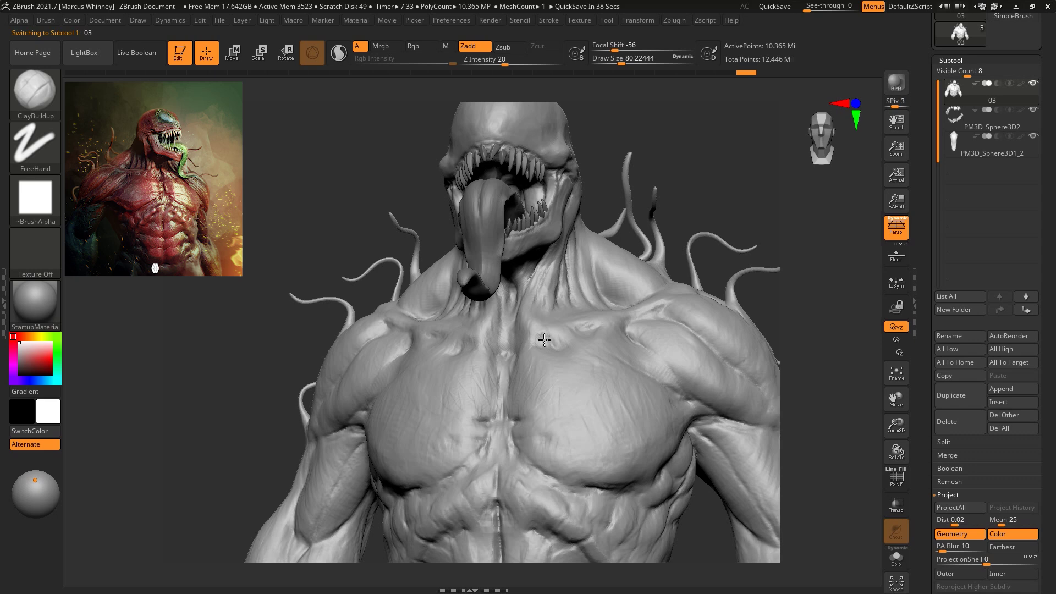
drag(708, 210, 696, 215)
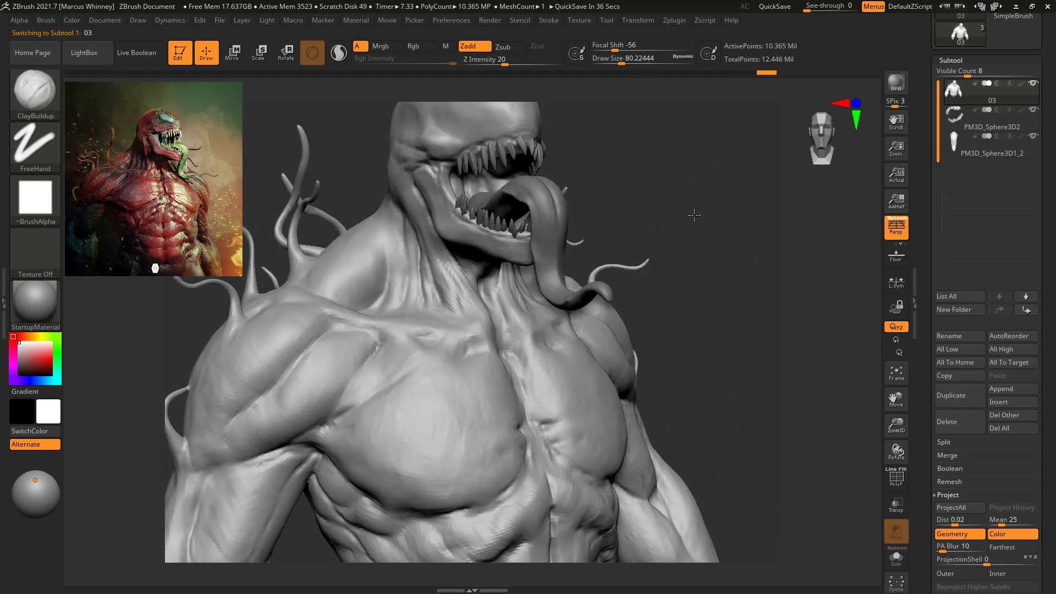
drag(473, 342, 378, 342)
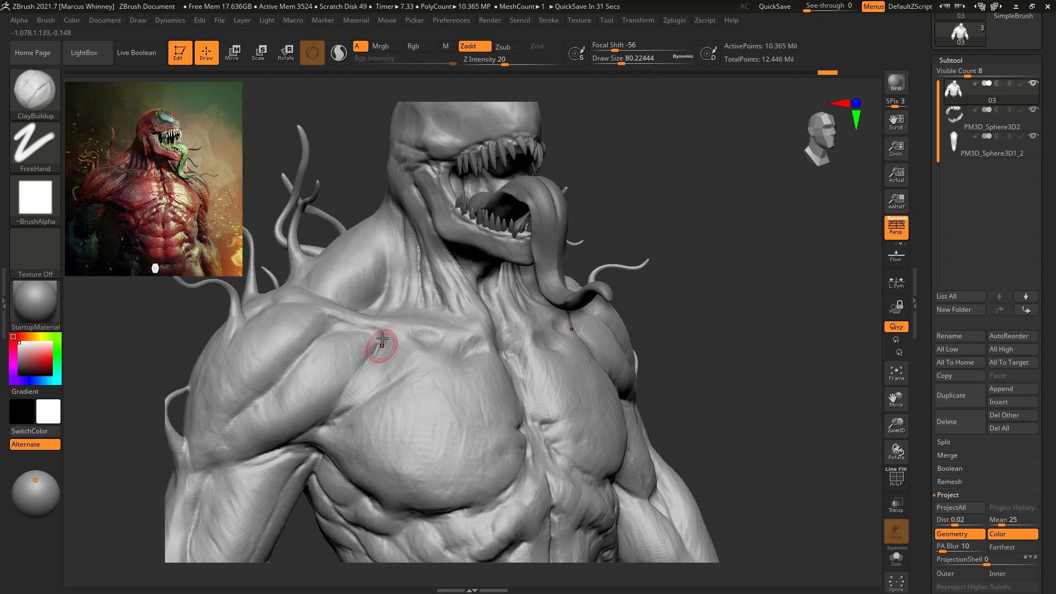
mouse_move(684, 247)
mouse_down()
mouse_move(757, 249)
mouse_move(712, 146)
mouse_up()
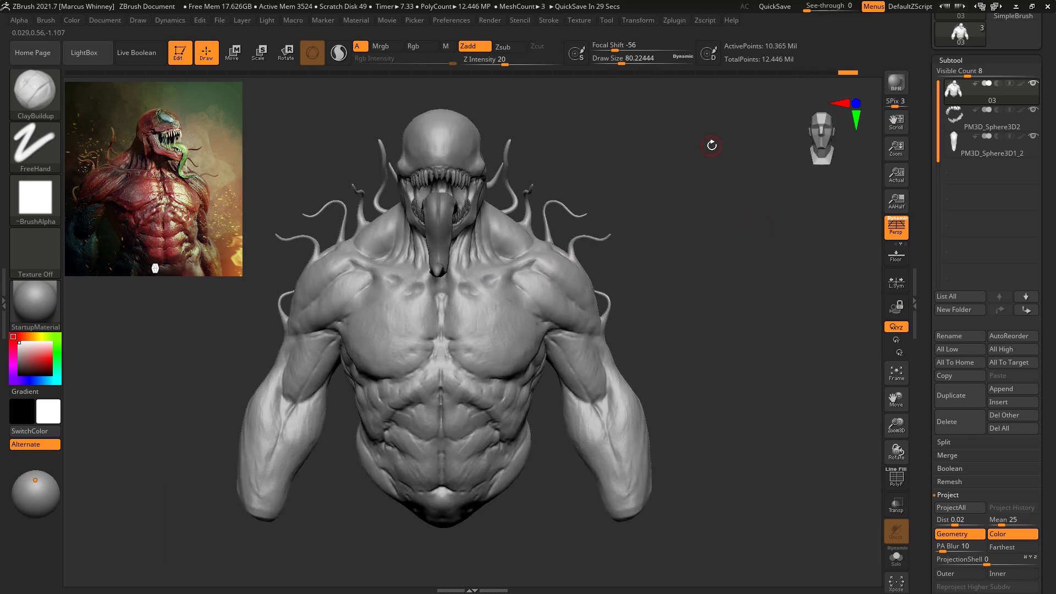
Switch to the Standard brush at draw size about 80 and start sculpting muscle fibres on the front of the shoulders
key(b)
key(s)
key(t)
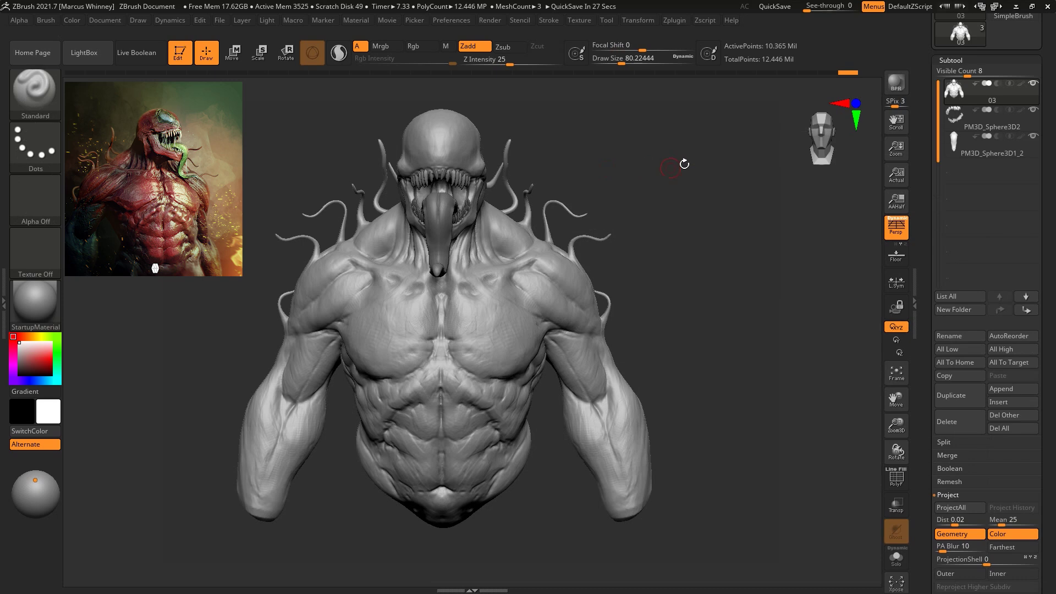
alt+drag(682, 163, 645, 252)
key(space)
mouse_move(707, 184)
mouse_down()
mouse_move(688, 151)
mouse_move(663, 195)
mouse_up()
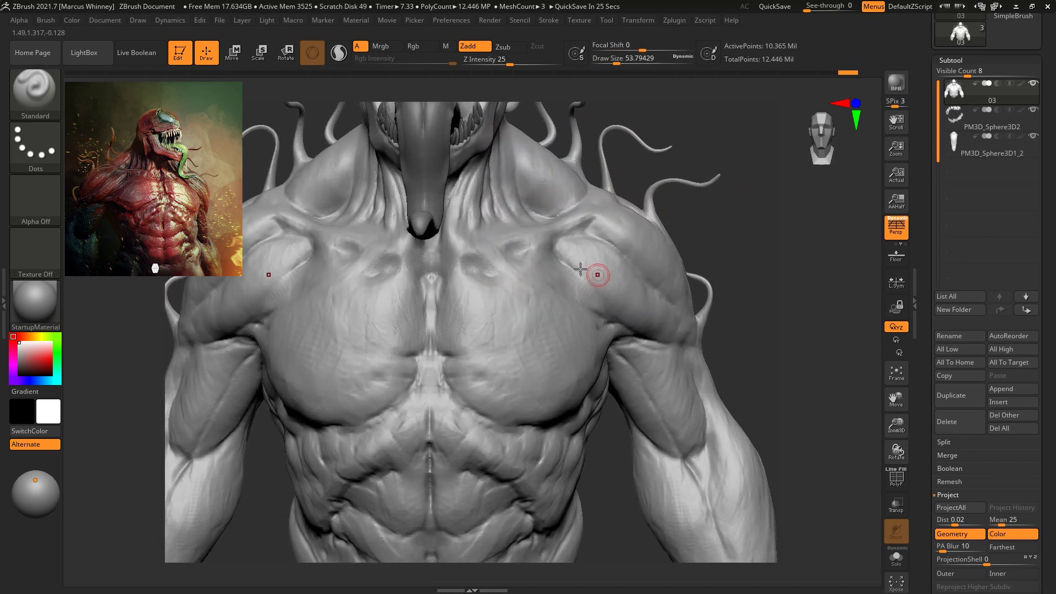
key(space)
drag(605, 283, 612, 282)
key(ctrl)
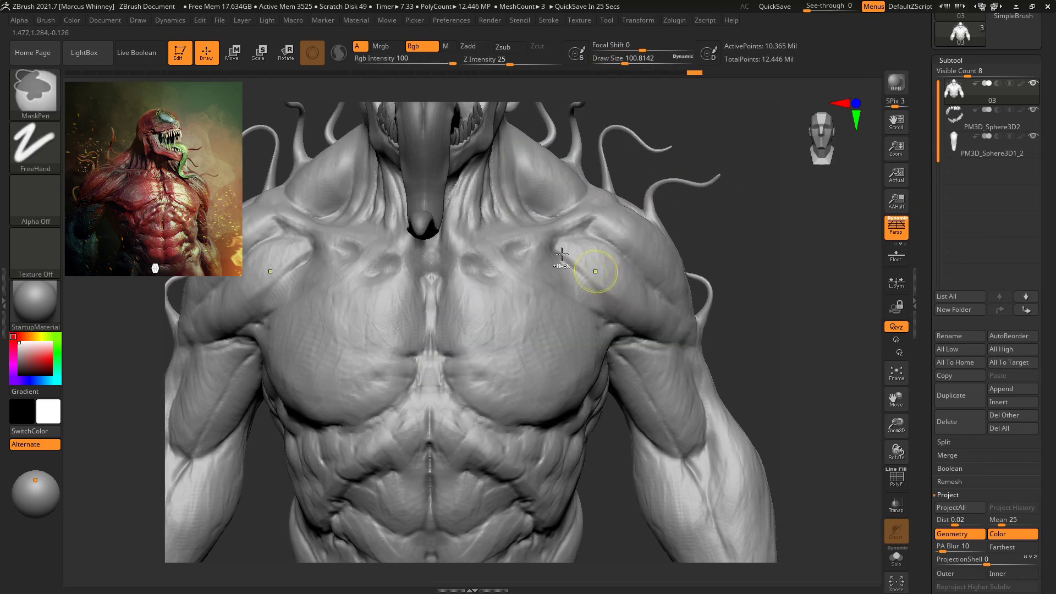
mouse_move(734, 229)
mouse_down()
mouse_move(573, 243)
mouse_move(592, 243)
mouse_move(702, 329)
mouse_up()
key(space)
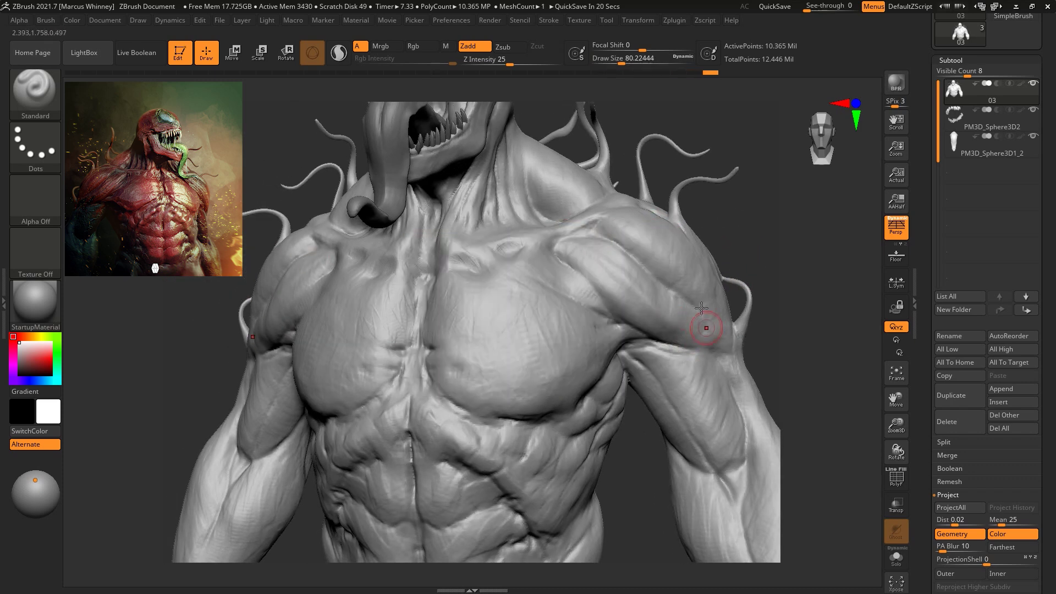
key(ctrl)
Sculpt long muscle striations down the deltoids with the Standard brush at draw size about 87
mouse_move(790, 231)
alt+mouse_down()
mouse_move(688, 198)
mouse_move(457, 213)
alt+mouse_up()
key(space)
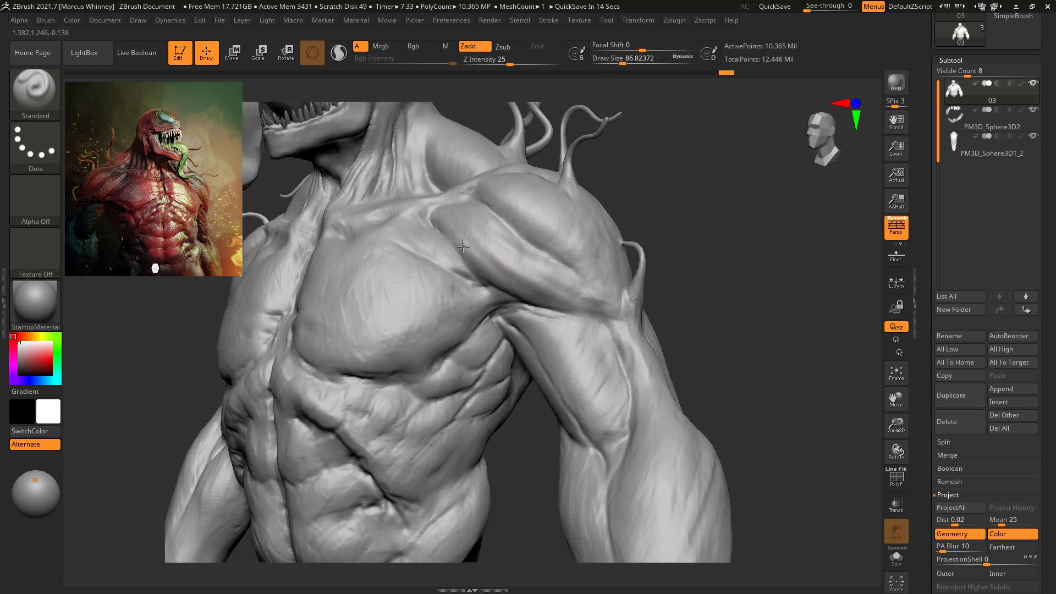
drag(547, 242, 592, 301)
drag(522, 195, 593, 285)
drag(515, 176, 611, 286)
mouse_move(692, 237)
mouse_down()
mouse_move(717, 242)
mouse_move(651, 264)
mouse_up()
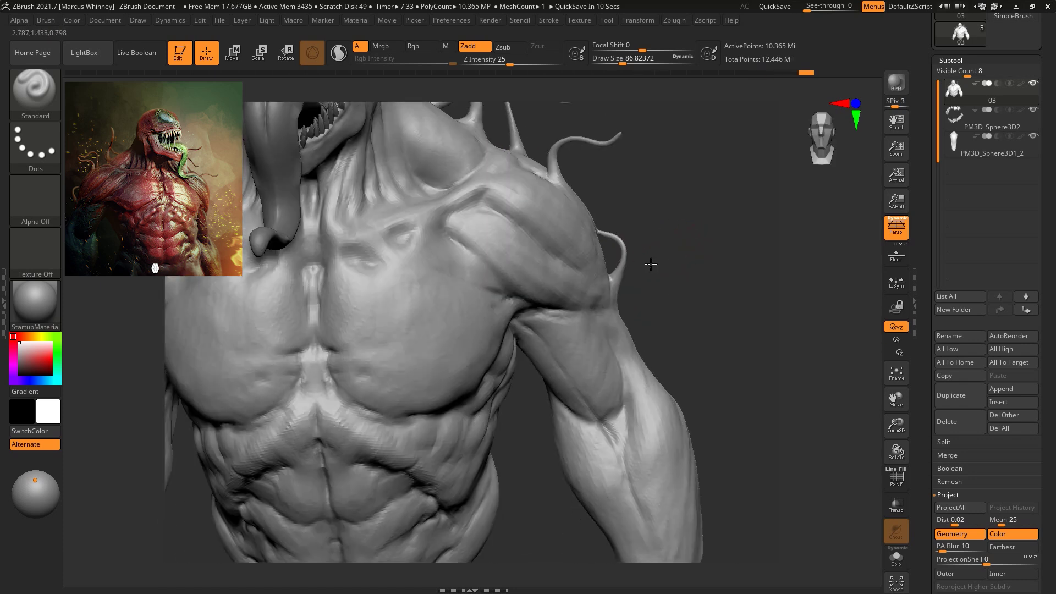
Stroke muscle fibres across the pectorals, enlarge the Standard brush to about 132, and undo and redo a chest stroke
drag(424, 252, 352, 285)
mouse_move(417, 297)
mouse_down()
mouse_move(330, 295)
mouse_move(337, 288)
mouse_move(431, 304)
mouse_move(318, 320)
mouse_move(349, 349)
mouse_move(420, 370)
mouse_move(441, 358)
mouse_move(408, 368)
mouse_up()
key(space)
mouse_move(363, 385)
mouse_down()
mouse_move(346, 392)
mouse_move(392, 399)
mouse_up()
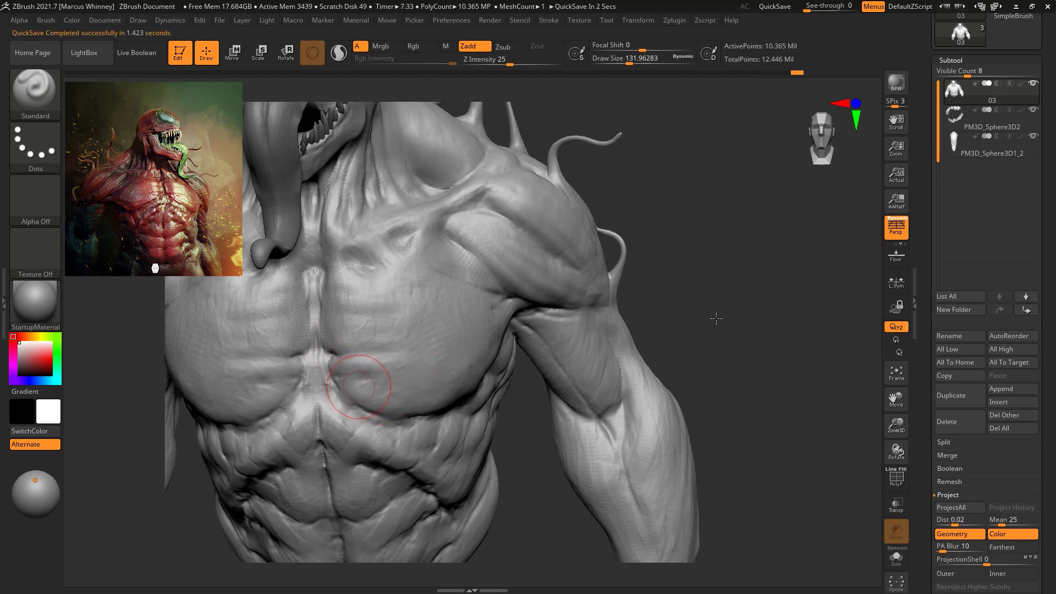
mouse_move(731, 236)
mouse_down()
mouse_move(748, 243)
mouse_move(767, 302)
mouse_move(717, 238)
mouse_move(726, 259)
mouse_up()
key(ctrl+z)
drag(389, 374, 433, 317)
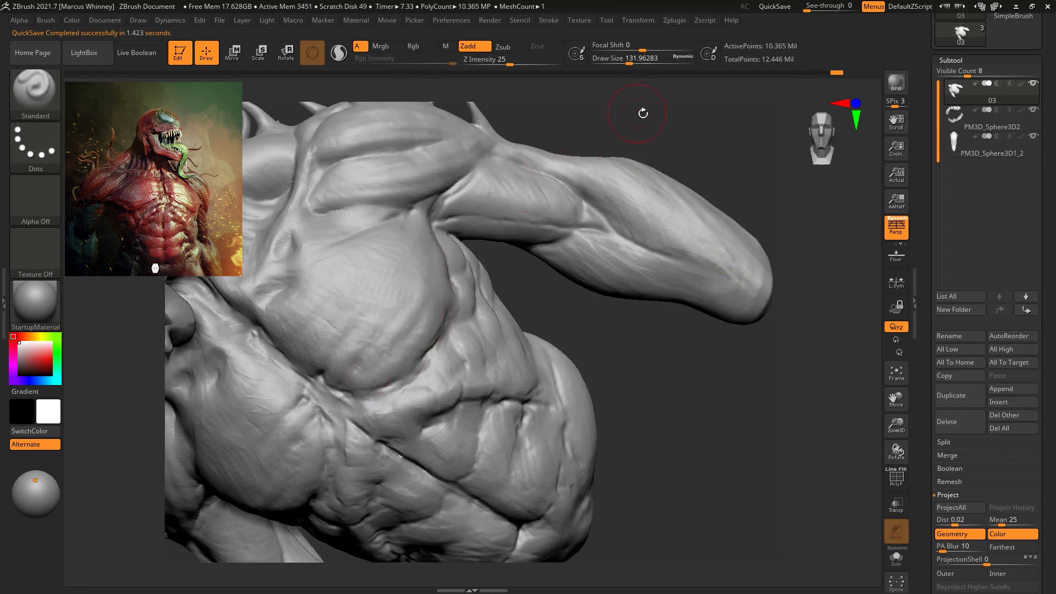
Sculpt muscle striations along the upper arms and forearms with the Standard brush at draw size about 132
alt+drag(641, 109, 706, 211)
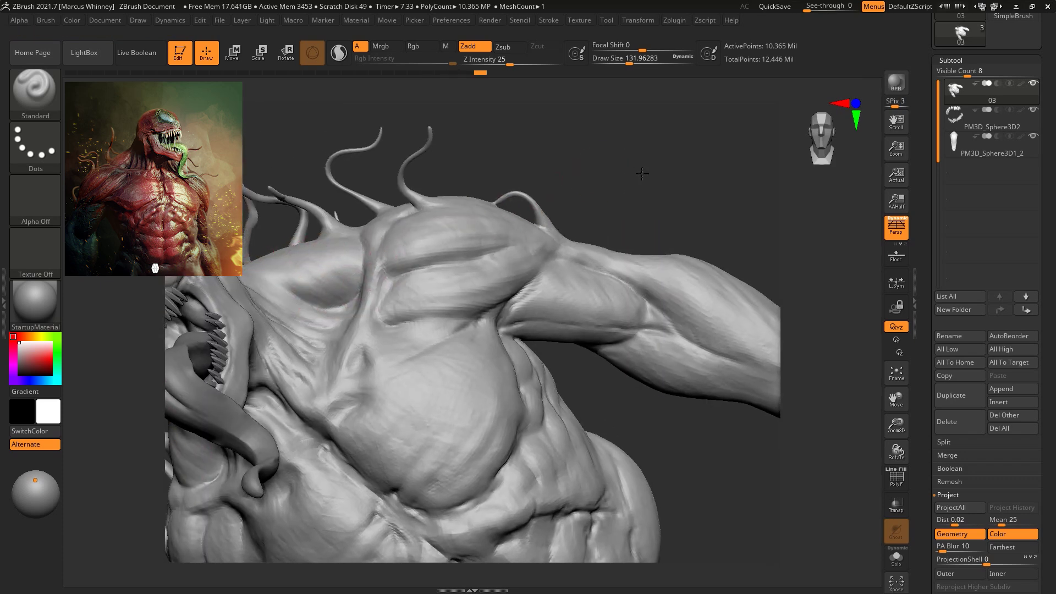
shift+drag(641, 172, 637, 170)
drag(660, 231, 573, 215)
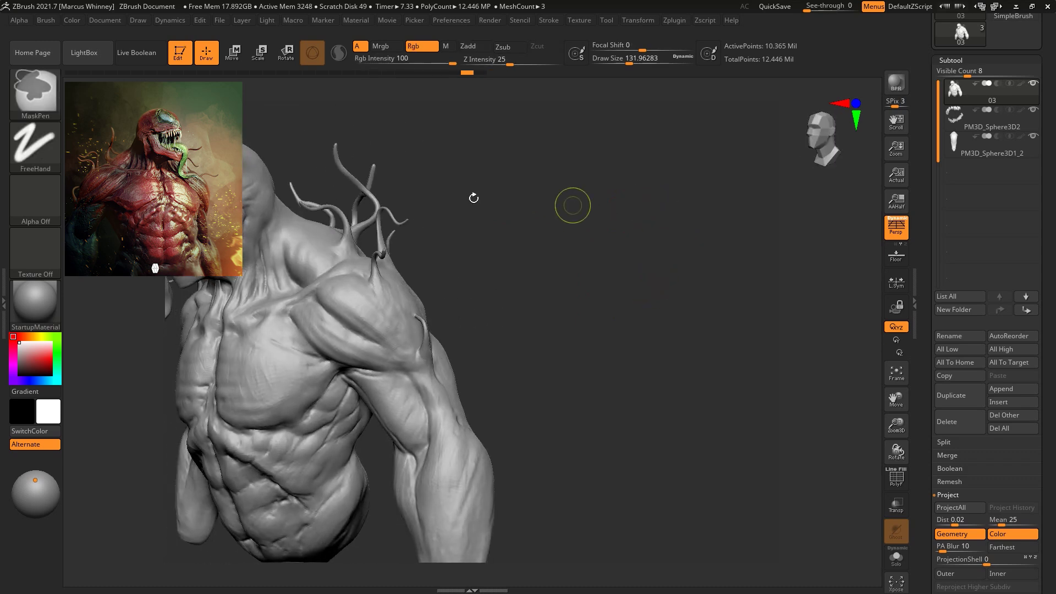
mouse_move(474, 215)
mouse_down()
mouse_move(631, 183)
mouse_move(602, 302)
mouse_move(606, 289)
mouse_up()
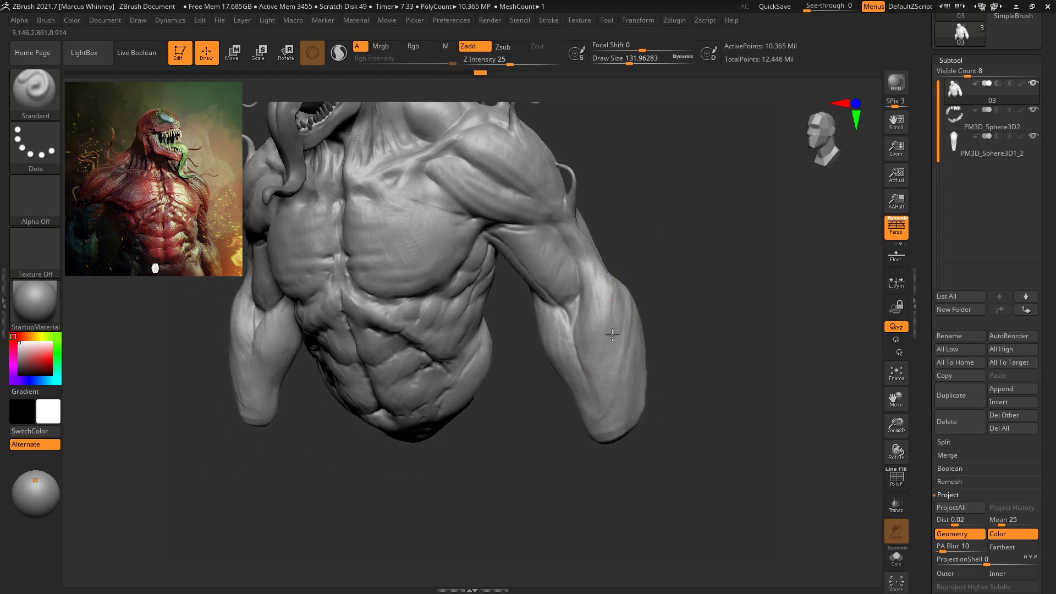
drag(655, 255, 556, 269)
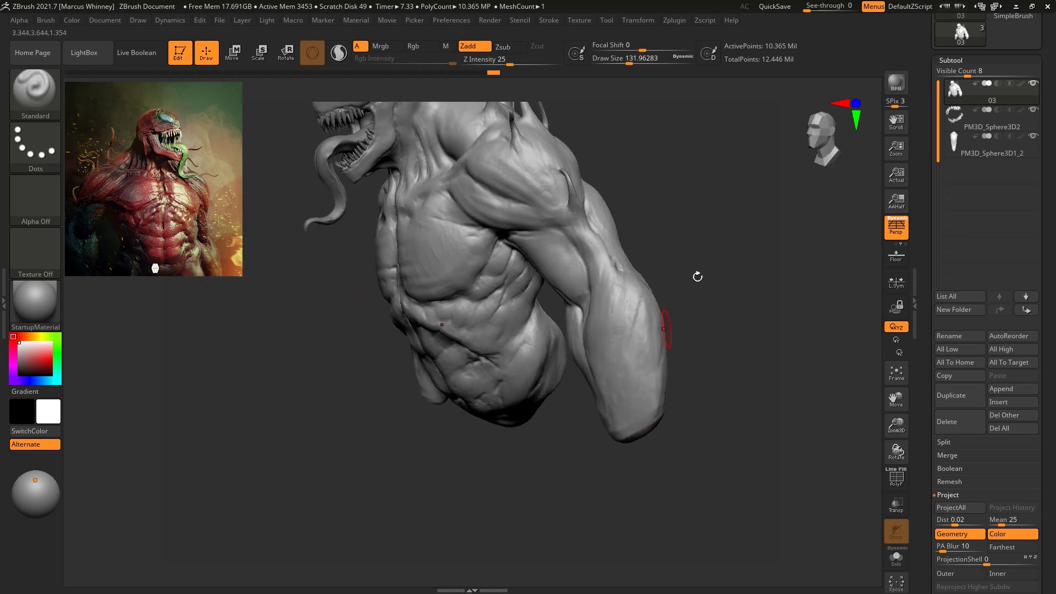
drag(698, 276, 792, 273)
drag(598, 269, 603, 300)
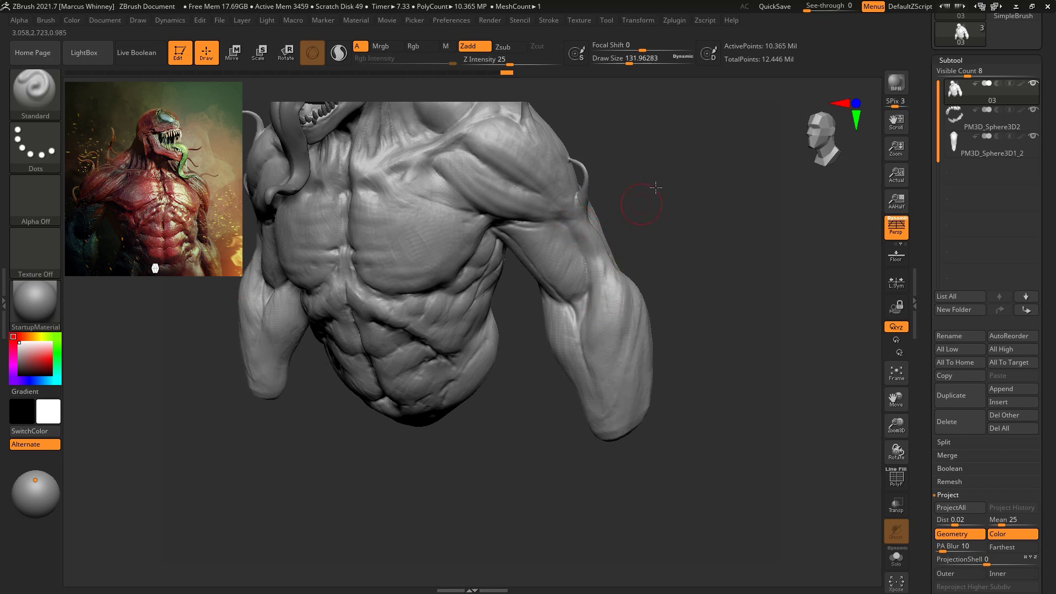
shift+drag(658, 187, 627, 185)
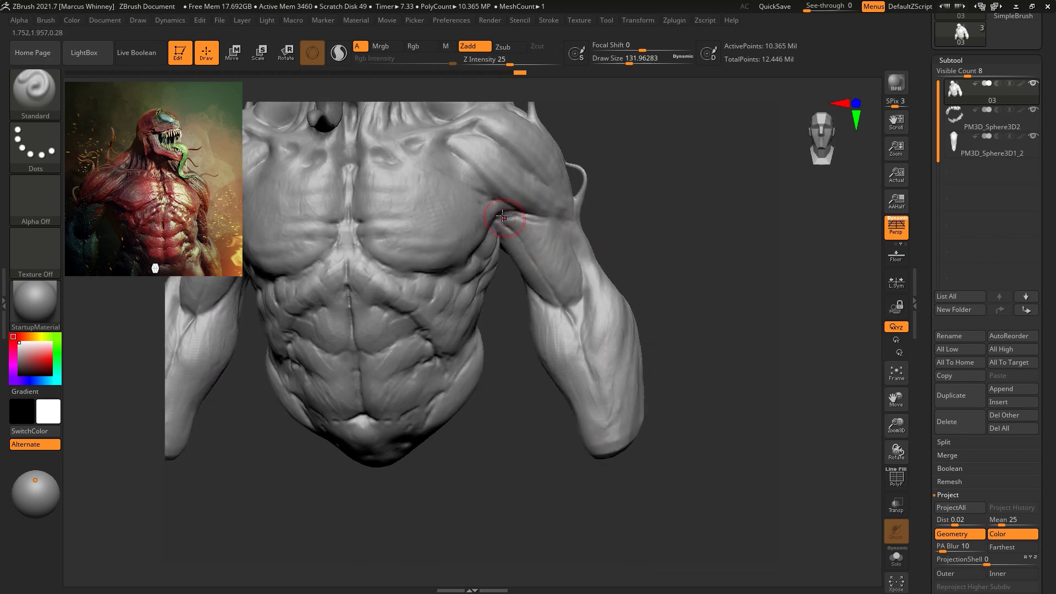
Refine the muscle forms around the collarbones, lower chest and abdomen with the Standard brush
alt+drag(664, 207, 702, 304)
drag(565, 149, 473, 187)
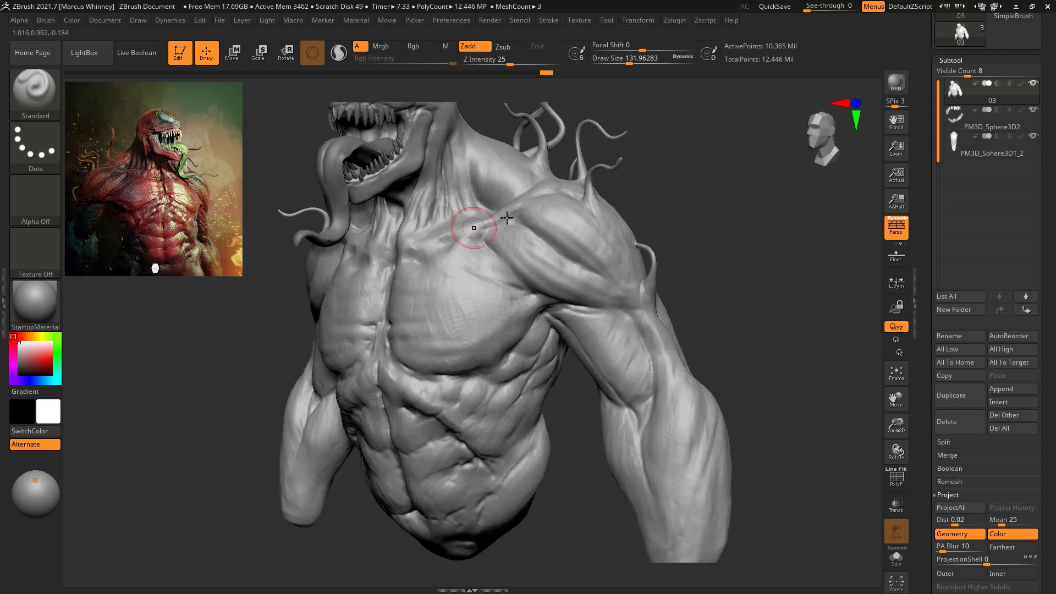
drag(644, 226, 688, 244)
drag(435, 358, 507, 406)
mouse_move(707, 281)
mouse_down()
mouse_move(719, 278)
mouse_move(732, 207)
mouse_up()
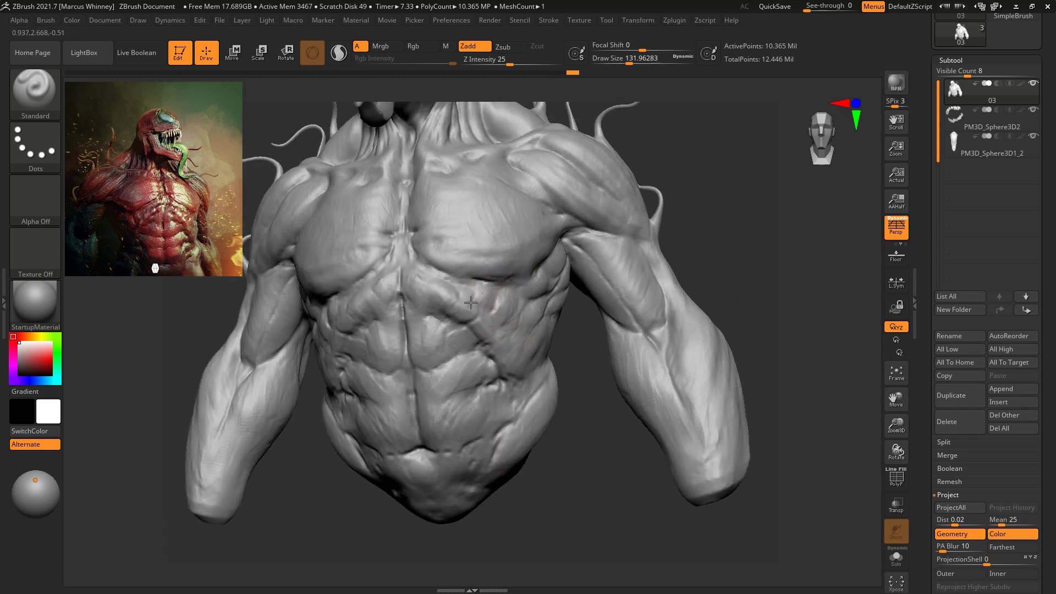
drag(563, 253, 561, 296)
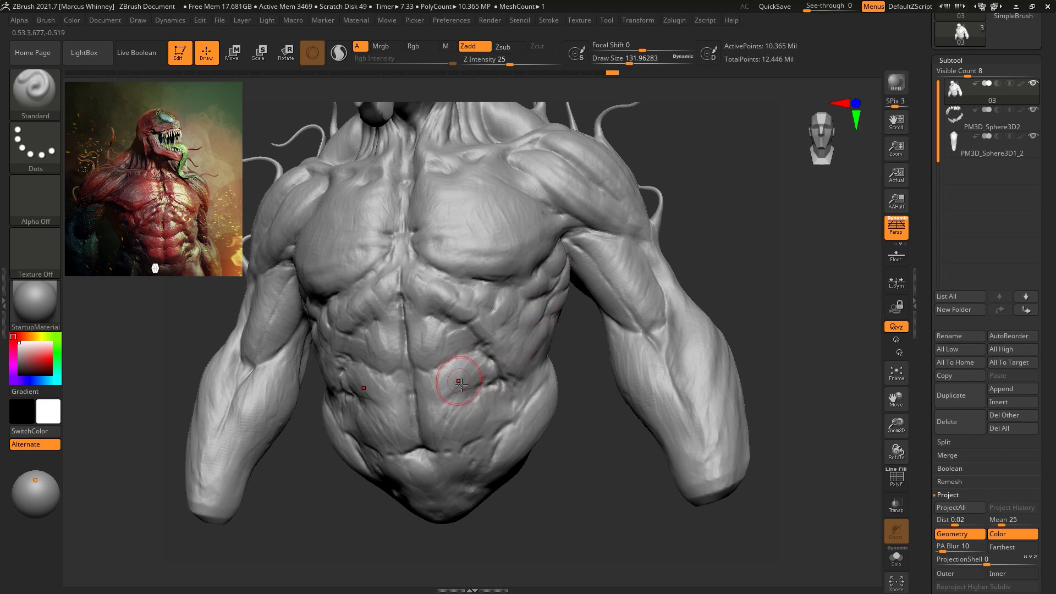
mouse_move(759, 238)
mouse_down()
mouse_move(769, 252)
mouse_move(761, 275)
mouse_move(741, 239)
mouse_move(738, 267)
mouse_up()
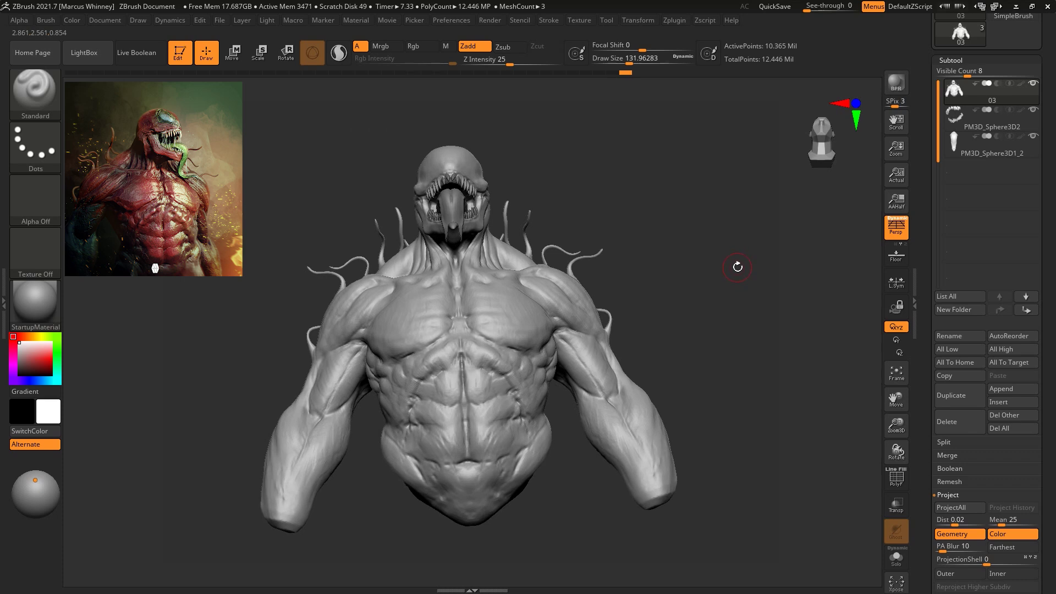
Build up the upper abdominal muscles with the ClayBuildup brush at draw size about 124
key(b)
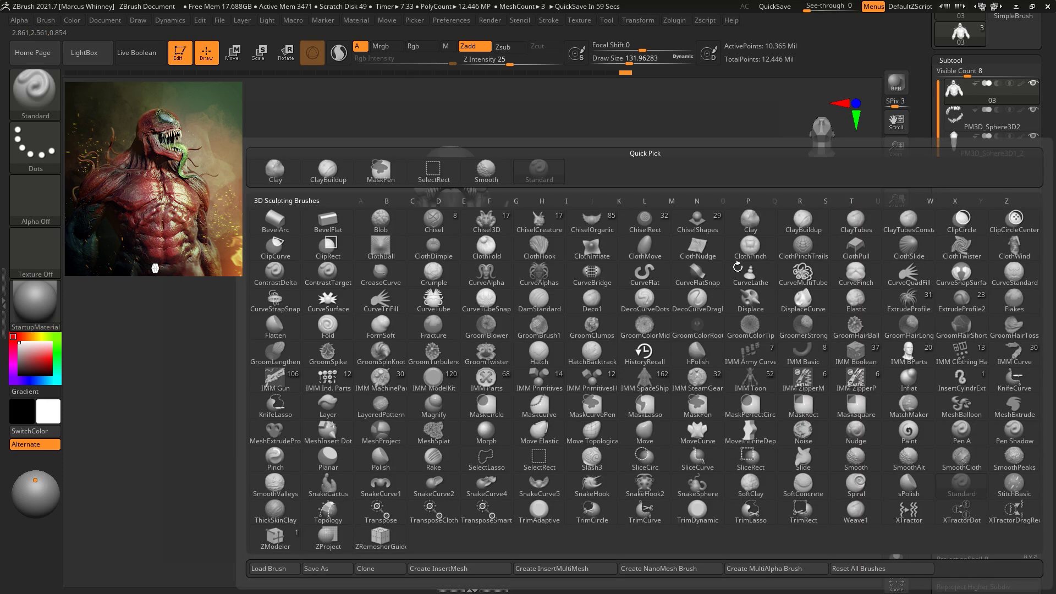
key(c)
key(b)
mouse_move(660, 235)
mouse_down()
mouse_move(681, 197)
mouse_move(668, 201)
mouse_move(701, 236)
mouse_move(742, 236)
mouse_move(769, 199)
mouse_up()
key(space)
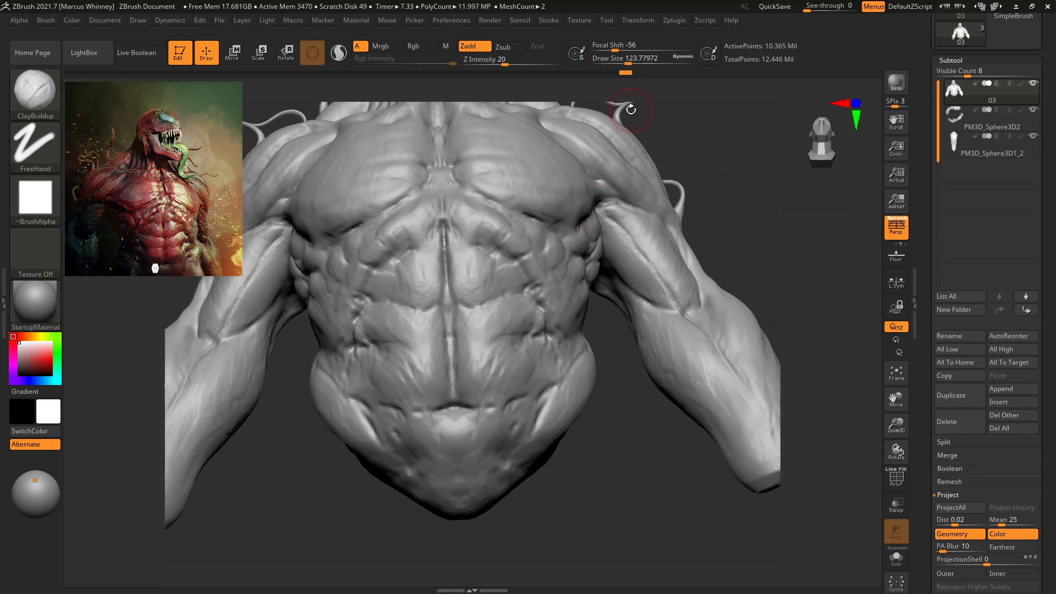
mouse_move(445, 282)
mouse_down()
mouse_move(450, 291)
mouse_move(467, 281)
mouse_up()
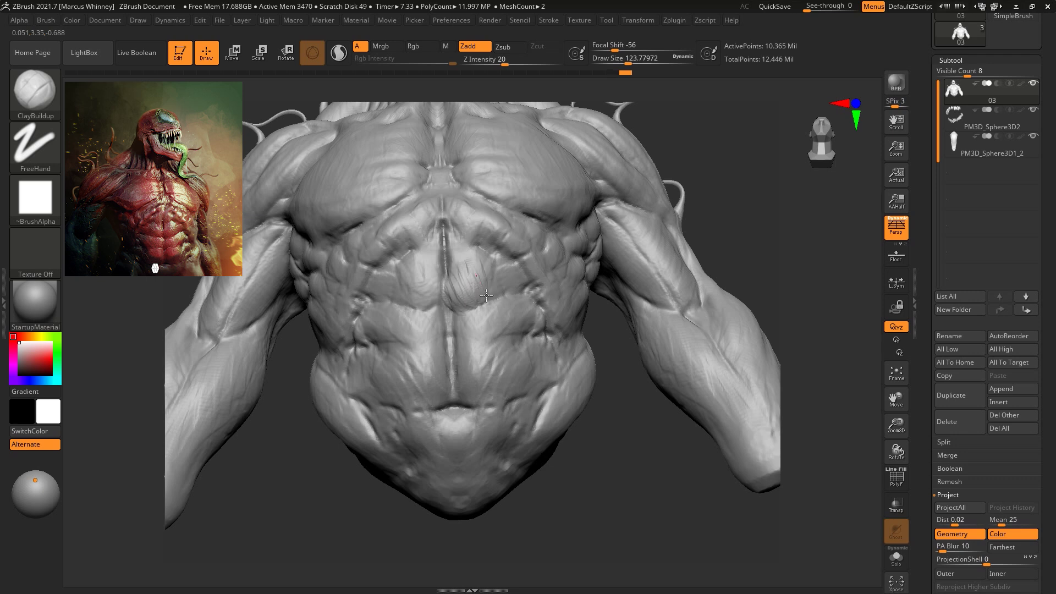
drag(495, 287, 439, 291)
Add ClayBuildup volume to the middle abdominal blocks on both sides of the centre line
drag(460, 325, 447, 334)
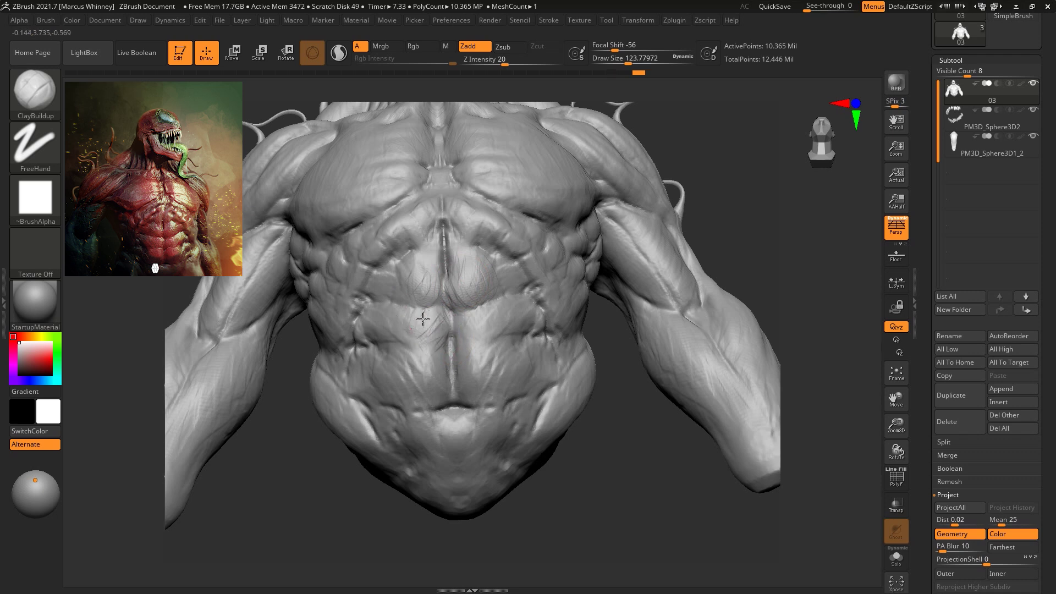
drag(426, 336, 420, 304)
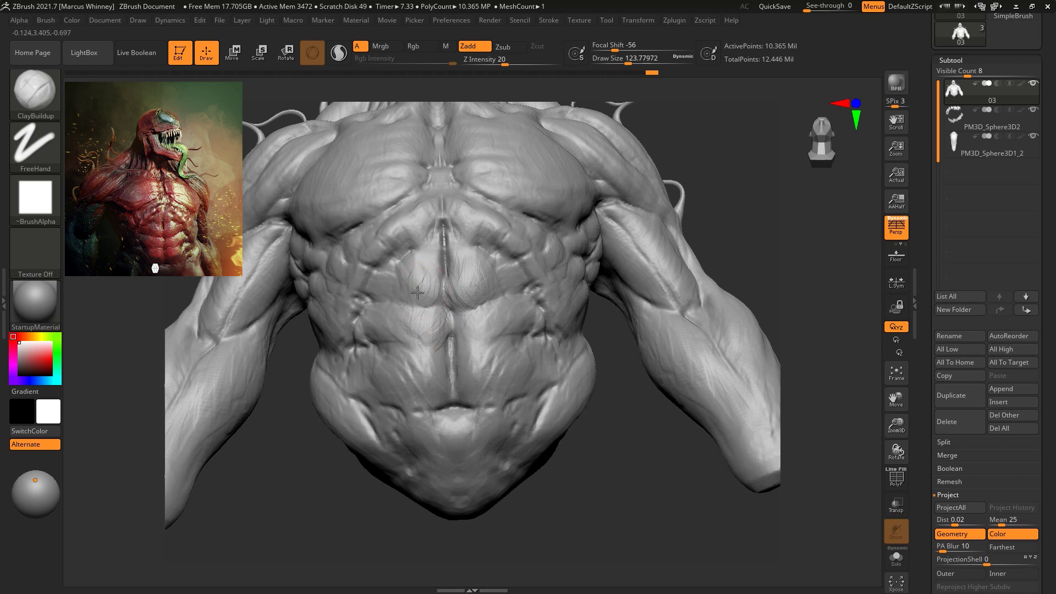
mouse_move(402, 266)
mouse_down()
mouse_move(476, 338)
mouse_move(463, 330)
mouse_up()
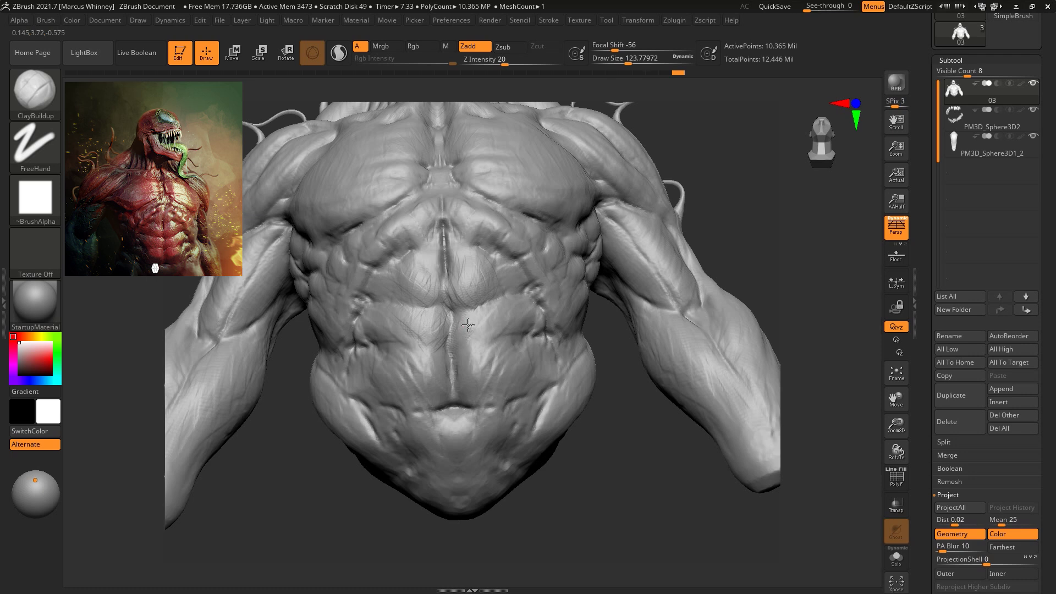
drag(474, 312, 479, 315)
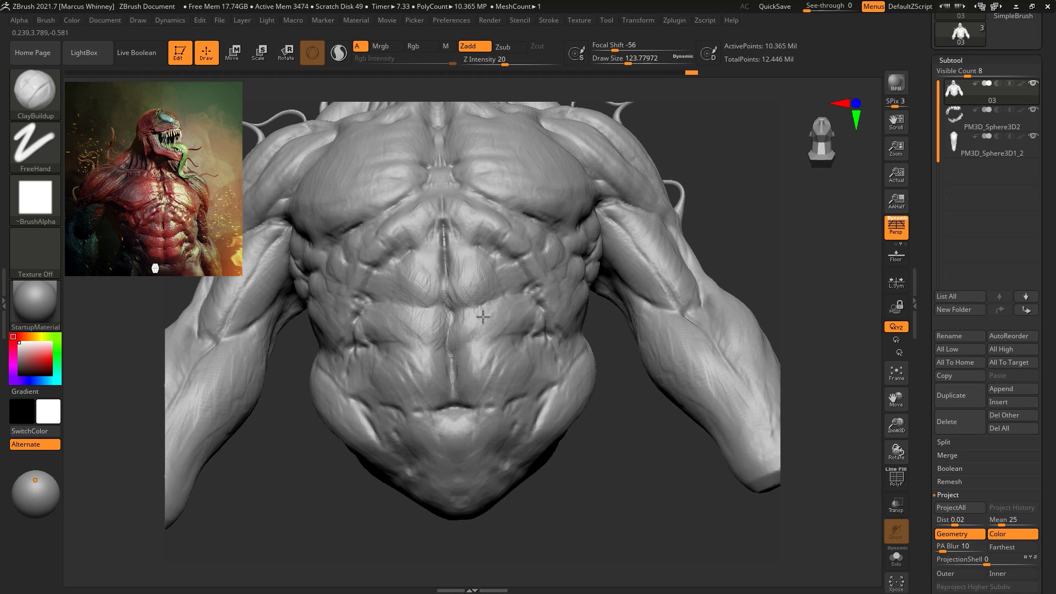
mouse_move(710, 237)
mouse_down()
mouse_move(745, 193)
mouse_move(722, 269)
mouse_move(567, 313)
mouse_move(464, 364)
mouse_up()
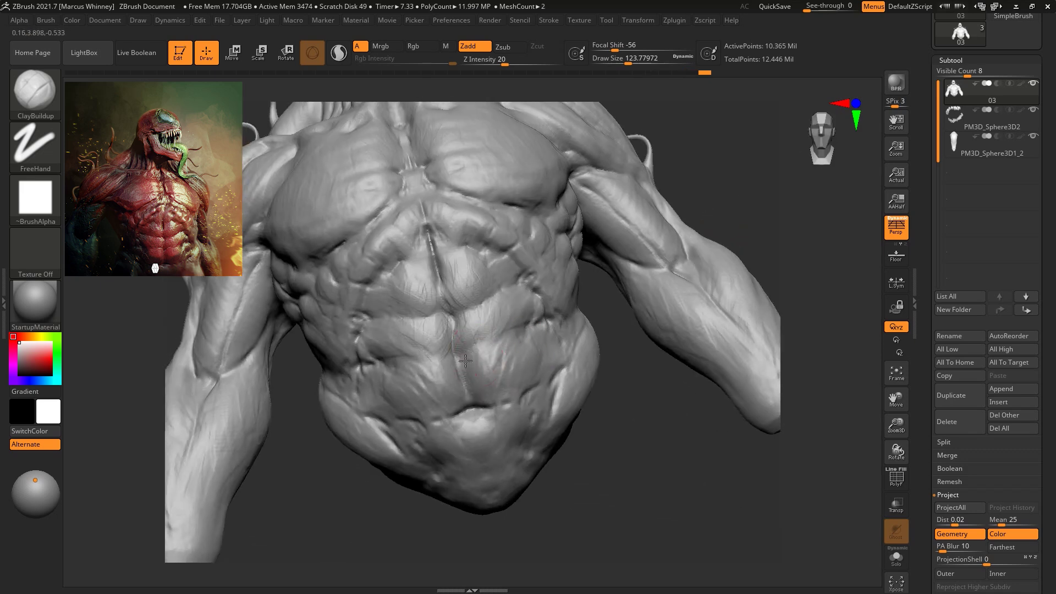
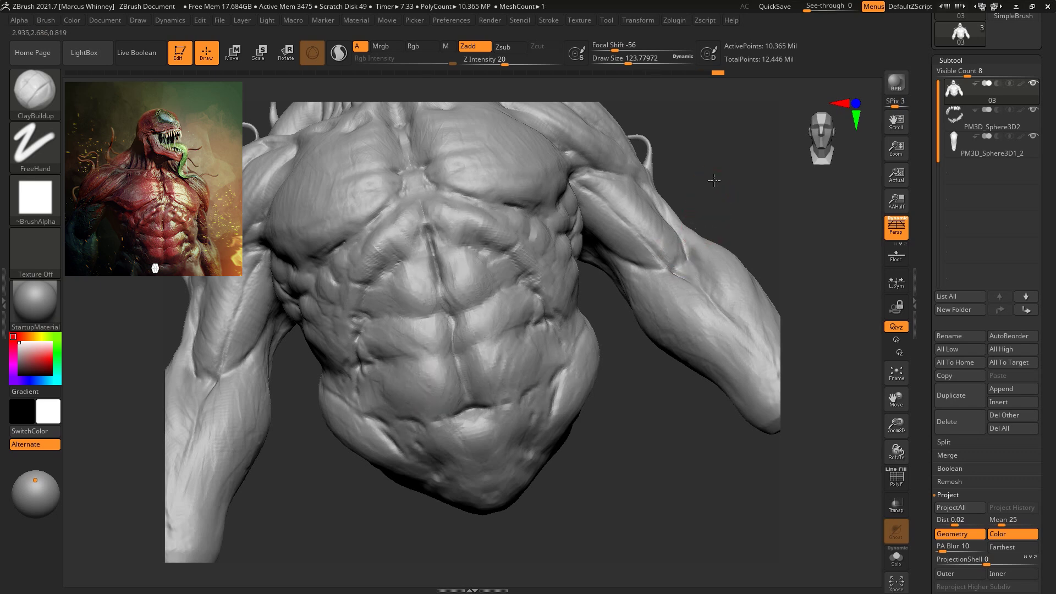
drag(714, 185, 495, 365)
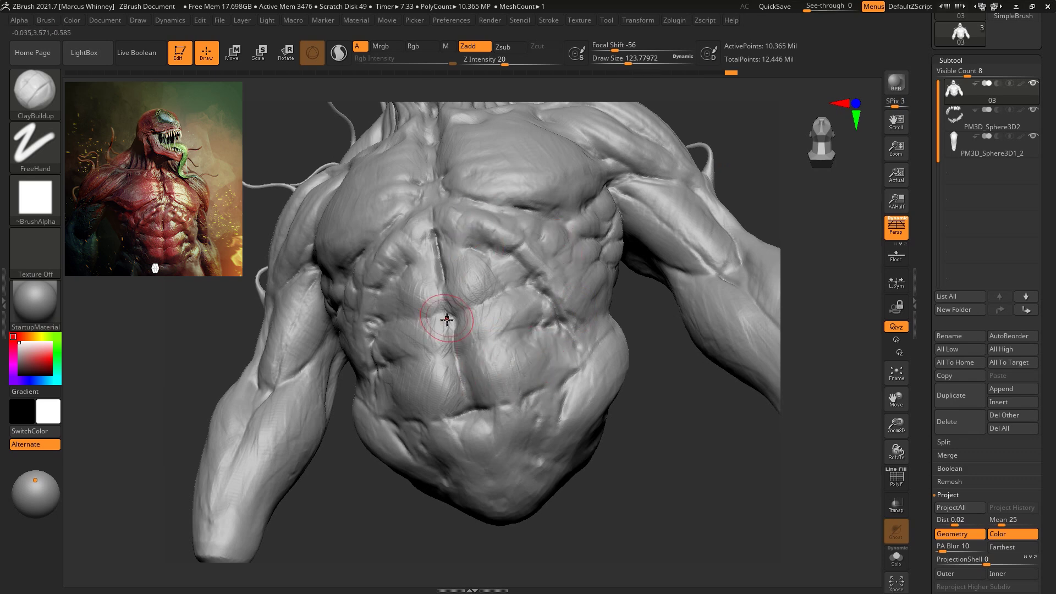
Carve the creases between the abdominal blocks using DamStandard with Alpha 47 at draw size about 172, undoing and redoing strokes
key(b)
key(d)
key(s)
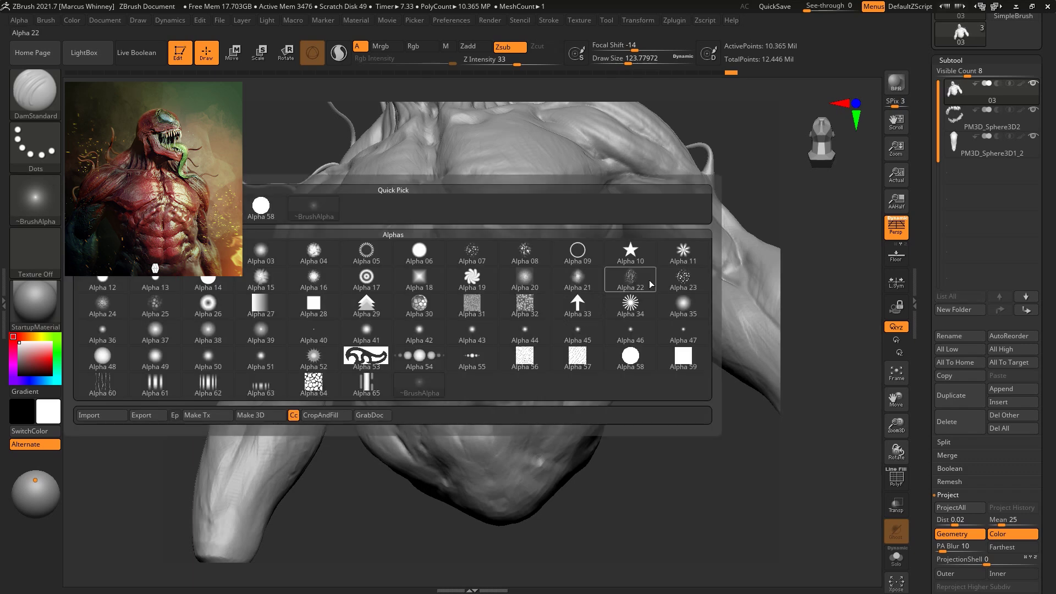
key(space)
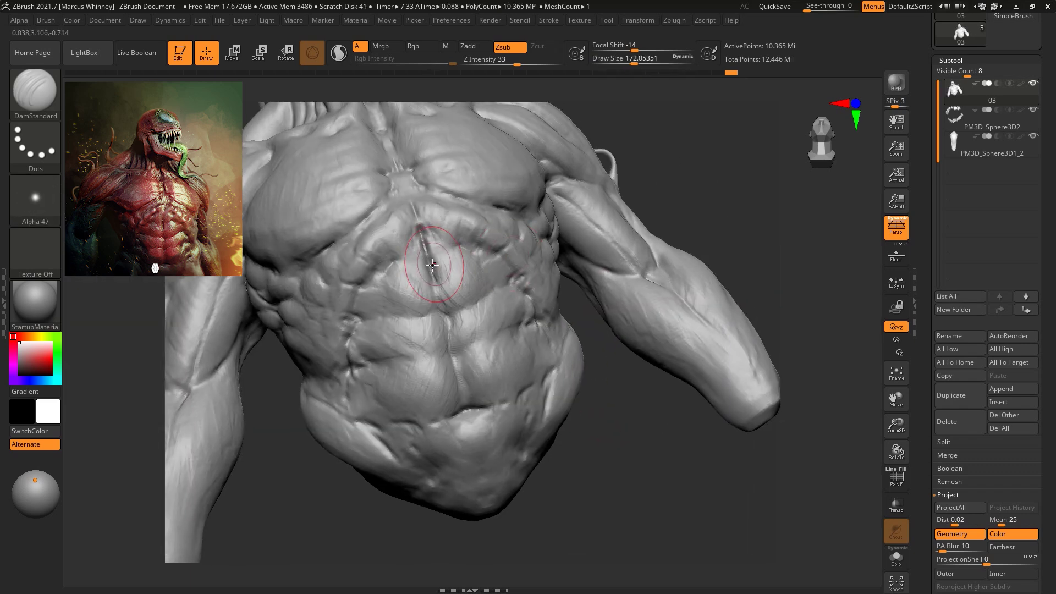
mouse_move(444, 320)
mouse_down()
mouse_move(446, 347)
mouse_move(411, 355)
mouse_up()
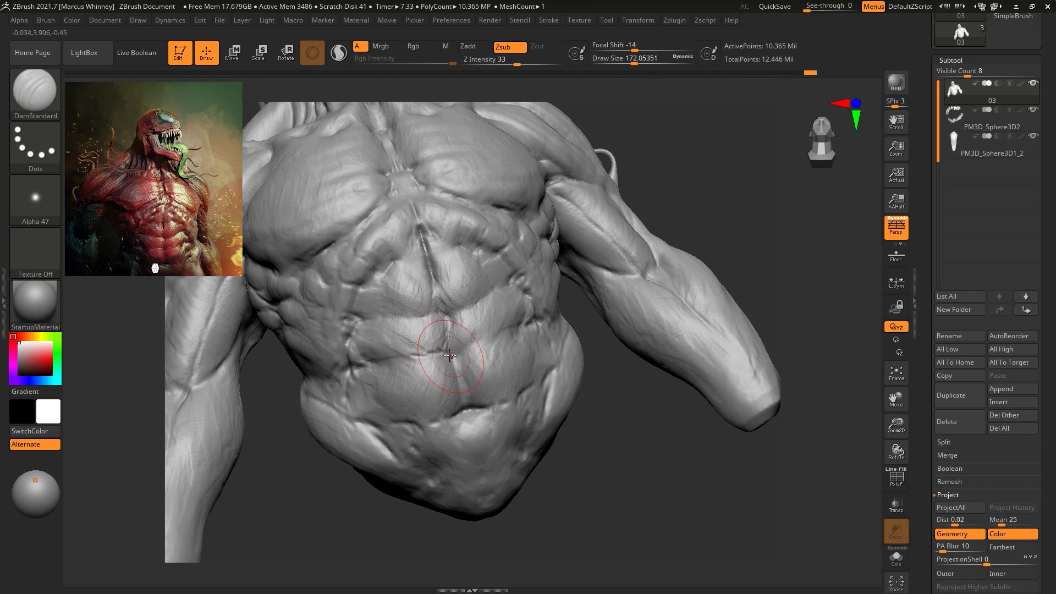
key(ctrl+z)
key(ctrl+shift+z)
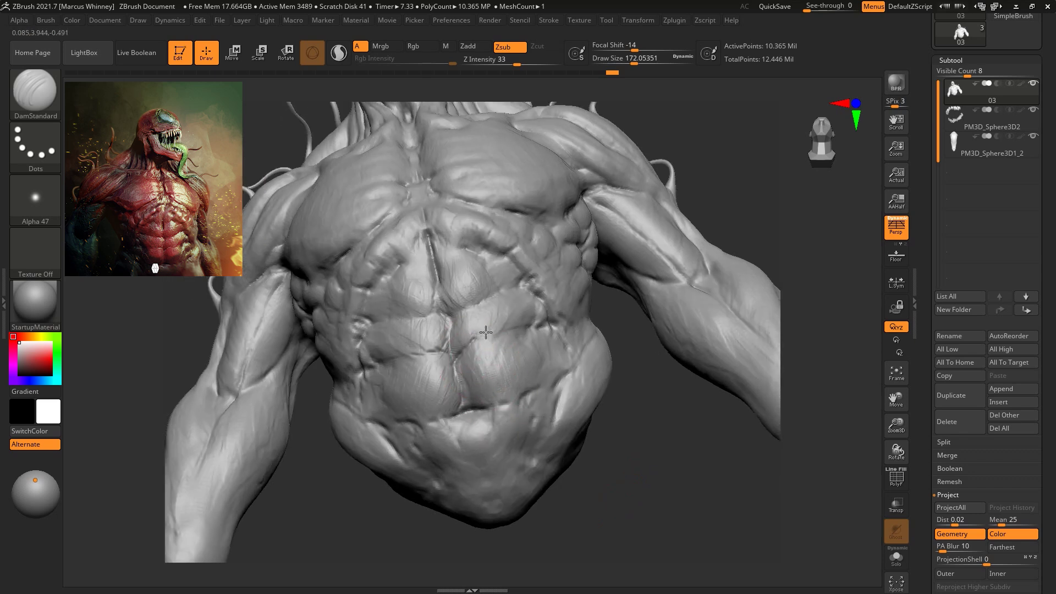
key(ctrl)
key(ctrl+shift+z)
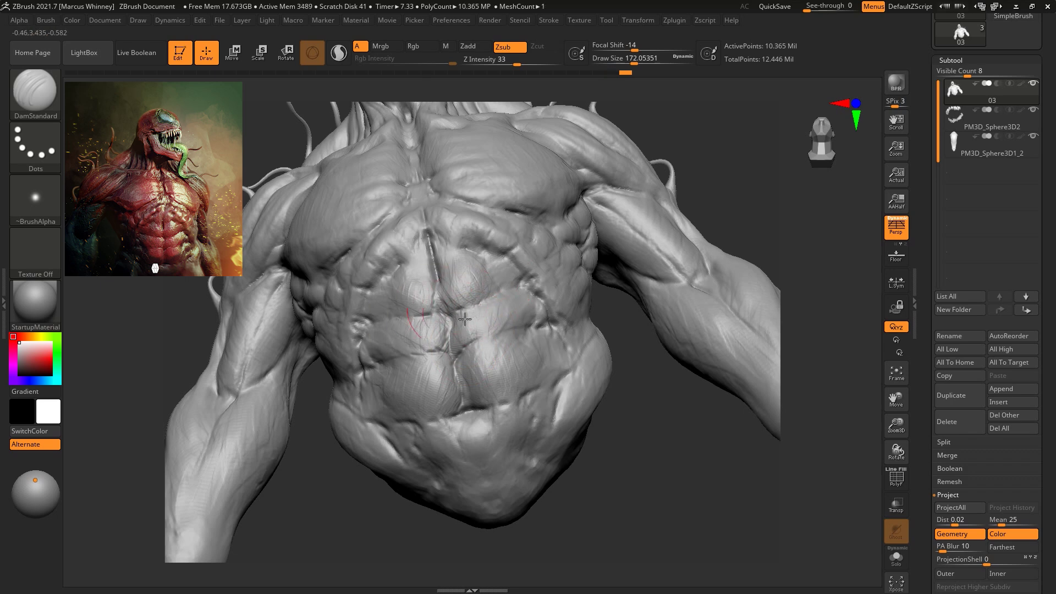
Cut creases along the outer edges of the abdominals with the DamStandard brush at draw size about 172
drag(637, 505, 567, 363)
right_click(507, 290)
mouse_move(403, 472)
mouse_down()
mouse_move(422, 481)
mouse_move(428, 459)
mouse_up()
key(ctrl+shift+z)
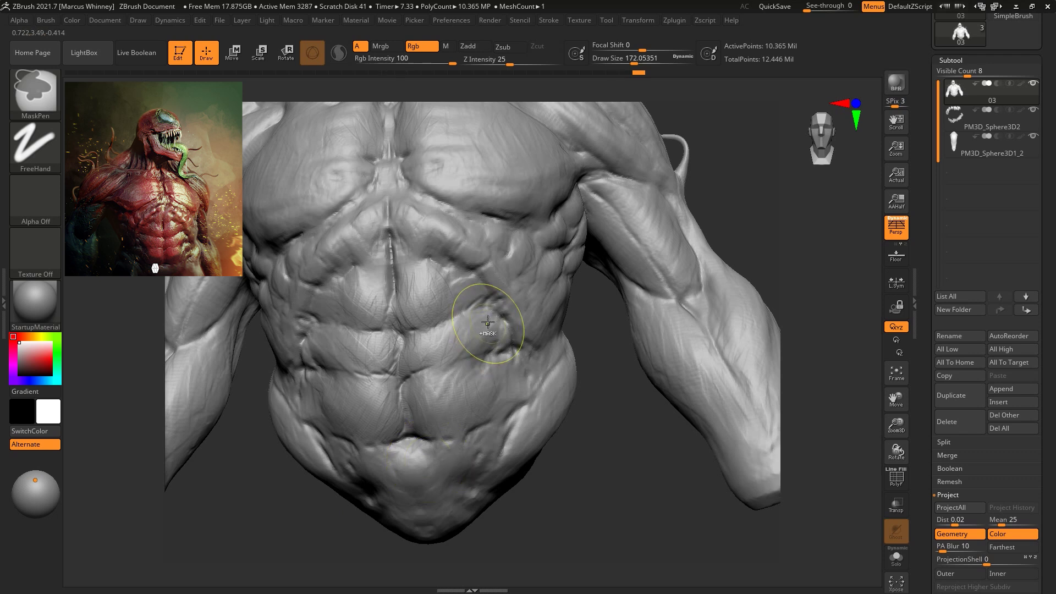
mouse_move(489, 297)
mouse_down()
mouse_move(472, 306)
mouse_move(498, 302)
mouse_up()
drag(491, 355, 507, 347)
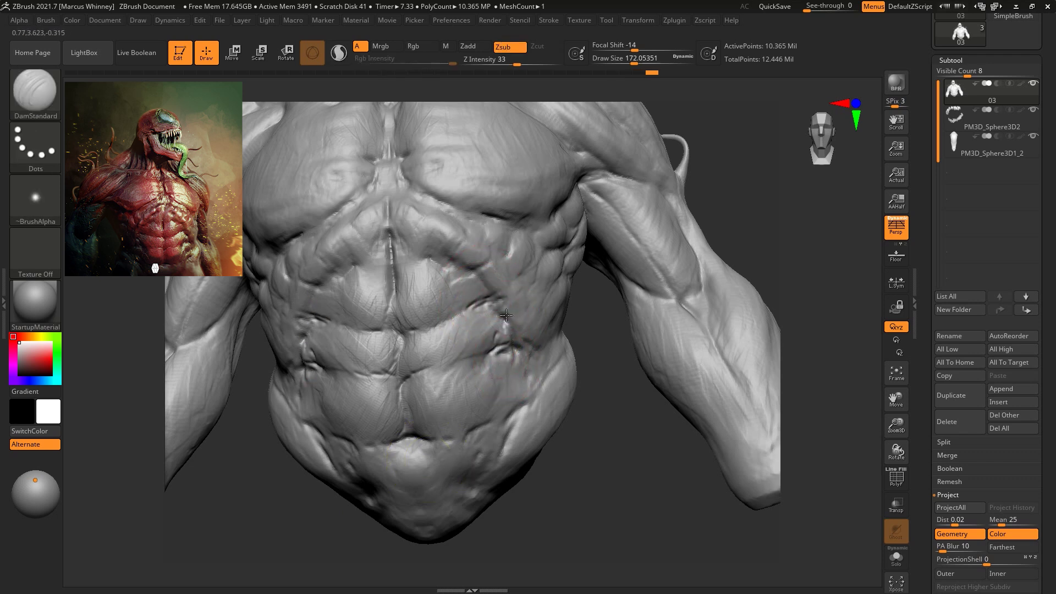
key(space)
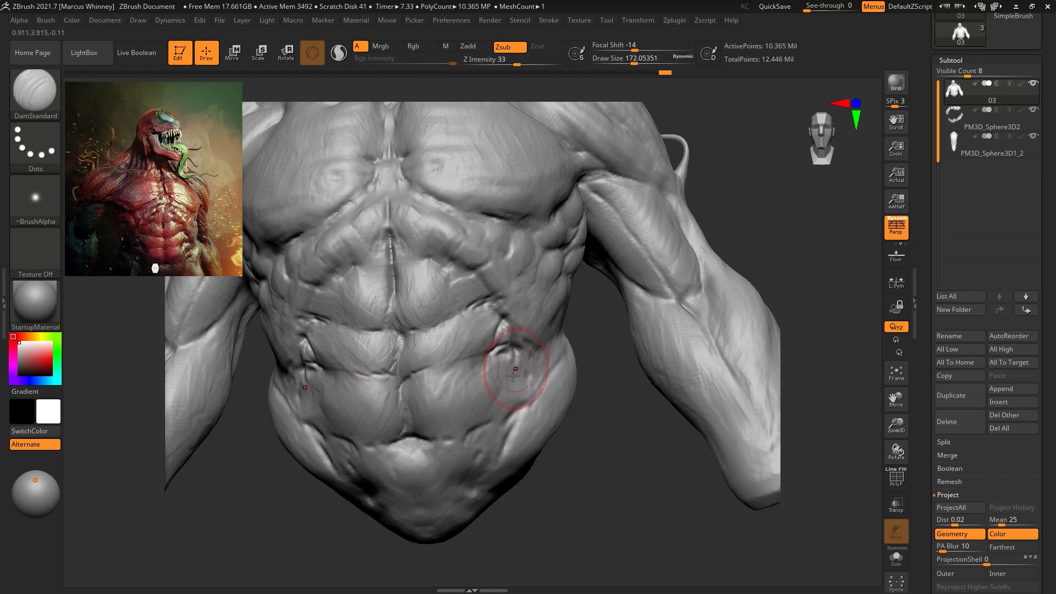
key(space)
drag(509, 379, 516, 379)
drag(486, 421, 517, 383)
Fill out the outer abdominal muscles with the ClayBuildup brush at draw size about 104
key(b)
key(c)
key(b)
key(space)
drag(487, 244, 472, 245)
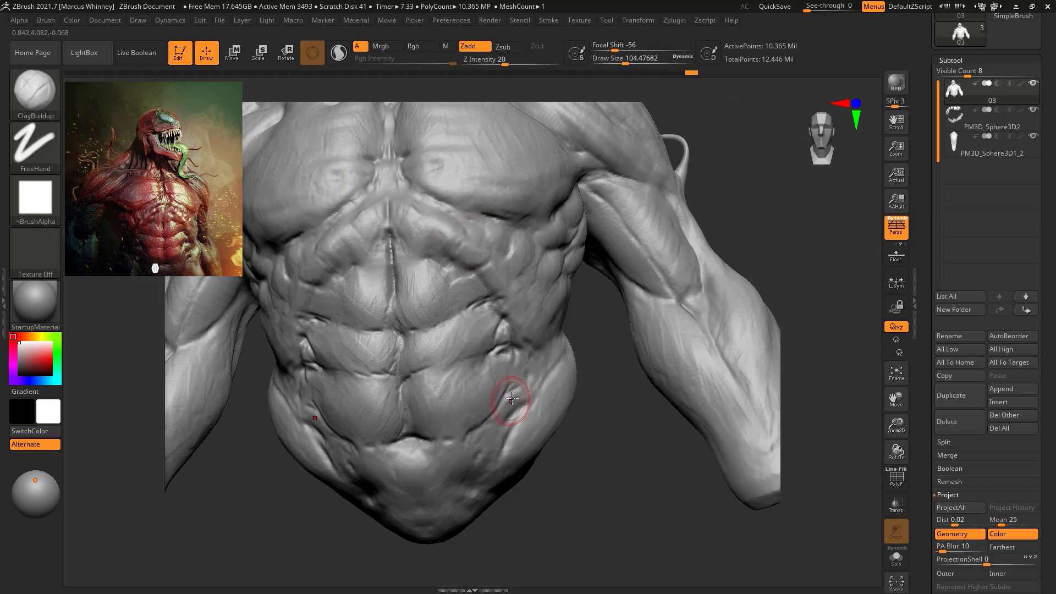
mouse_move(505, 380)
mouse_down()
mouse_move(523, 366)
mouse_move(498, 359)
mouse_up()
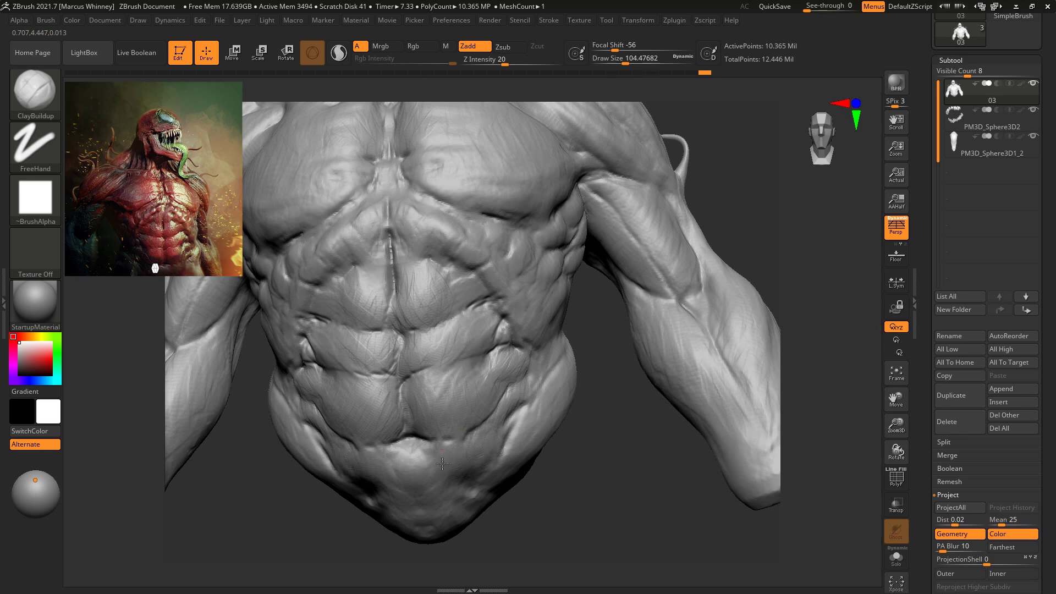
Build up the lower abdomen and the obliques above the hips with ClayBuildup at draw size about 212
drag(543, 483, 537, 460)
key(space)
drag(443, 407, 457, 407)
mouse_move(436, 481)
mouse_down()
mouse_move(429, 451)
mouse_move(465, 458)
mouse_up()
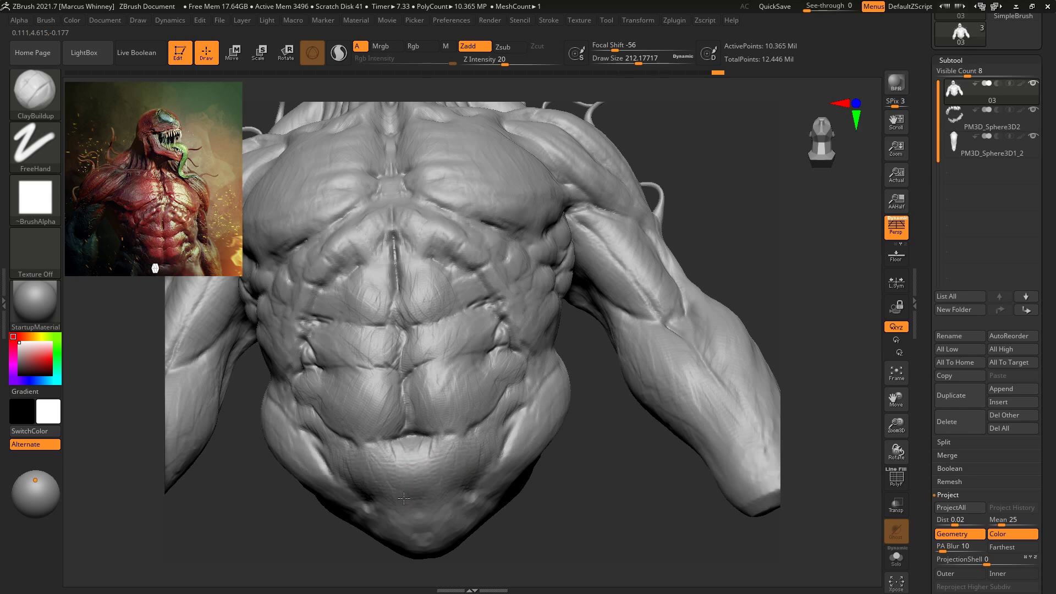
right_drag(475, 449, 543, 438)
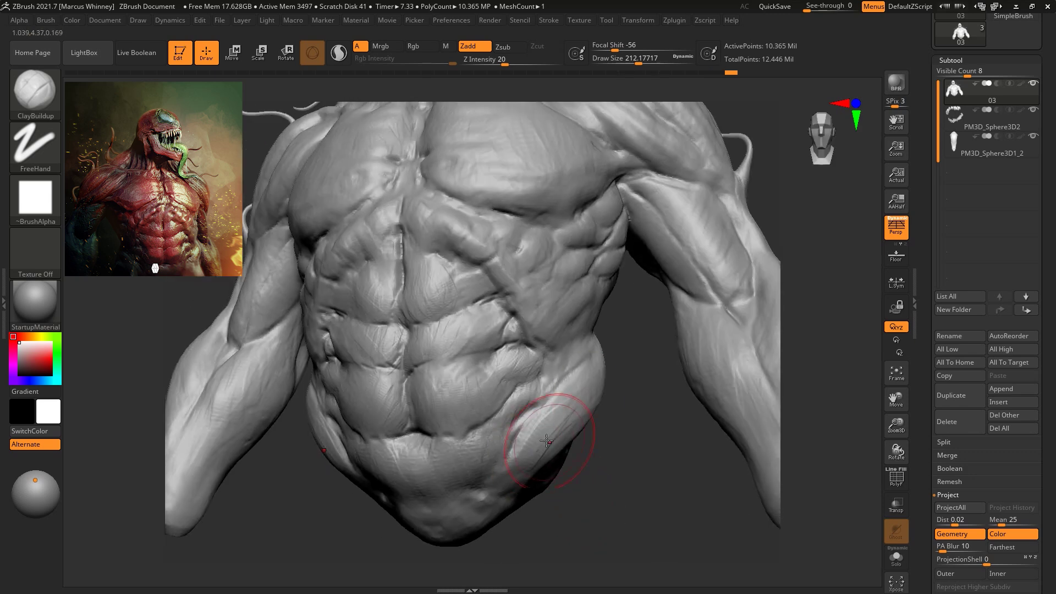
drag(548, 322, 557, 344)
Add muscle volume around the base of the sternum with ClayBuildup at draw size about 112
key(space)
drag(526, 281, 519, 280)
key(space)
drag(492, 242, 459, 227)
right_drag(597, 457, 647, 479)
mouse_move(413, 252)
mouse_down()
mouse_move(423, 256)
mouse_move(411, 221)
mouse_up()
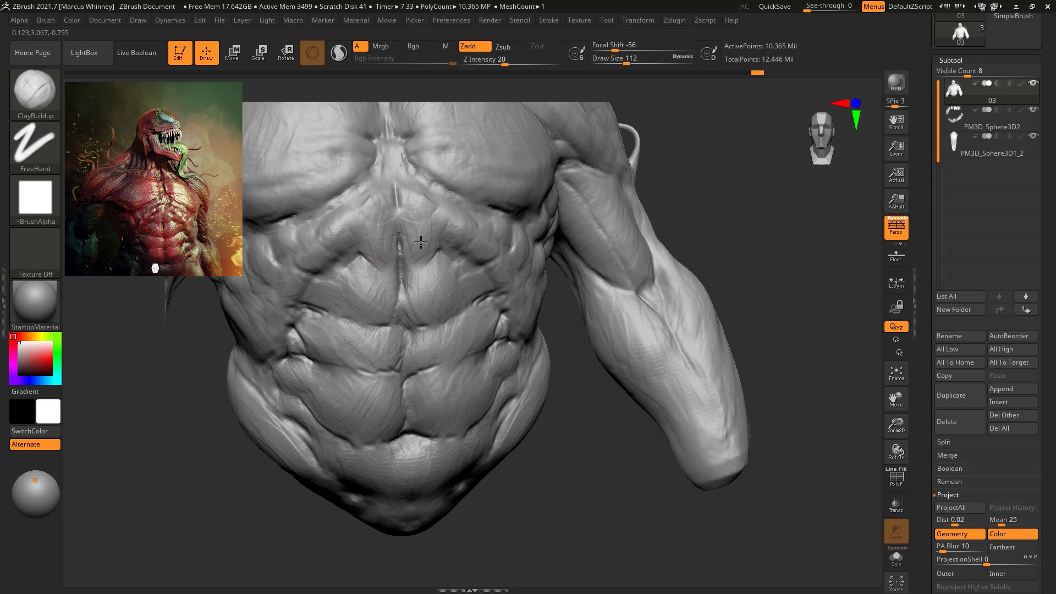
Build up the muscle forms just below the pectorals with ClayBuildup at draw size about 149
alt+right_drag(731, 201, 721, 269)
ctrl+right_drag(712, 188, 704, 191)
mouse_move(704, 191)
right_down()
mouse_move(677, 194)
mouse_move(726, 192)
mouse_move(687, 190)
right_up()
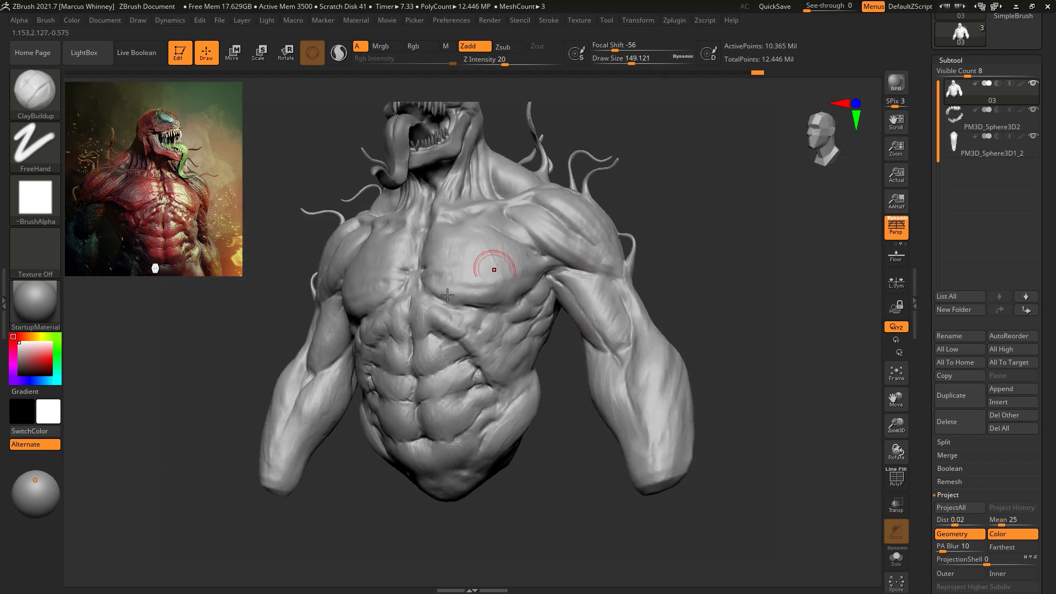
mouse_move(419, 327)
mouse_down()
mouse_move(430, 311)
mouse_move(440, 337)
mouse_up()
drag(464, 303, 442, 325)
mouse_move(701, 171)
alt+right_down()
mouse_move(712, 250)
mouse_move(639, 256)
alt+right_up()
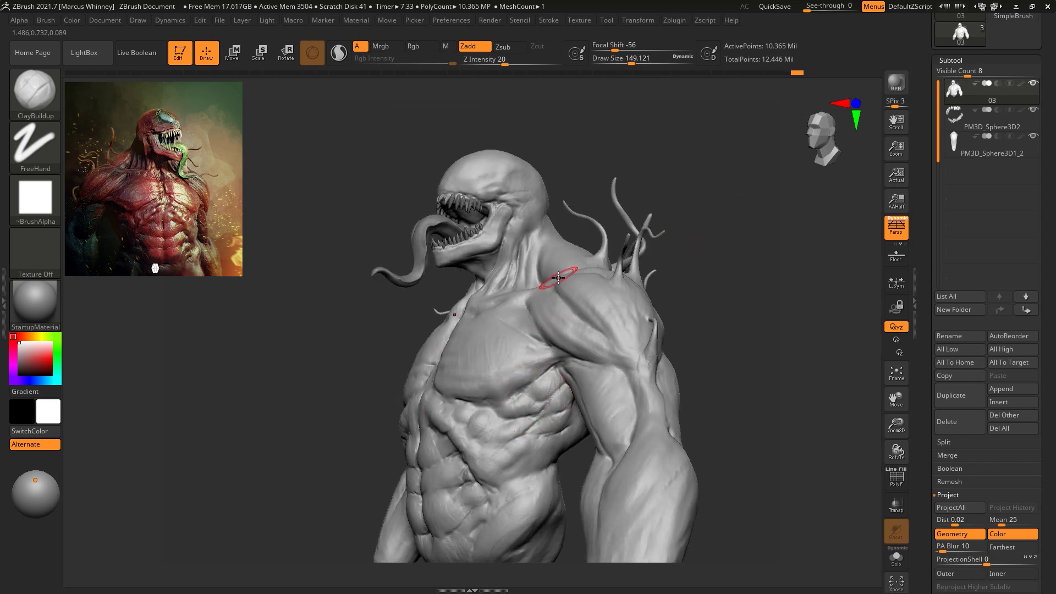
Carve the armpit crease between pectoral, deltoid and upper arm with DamStandard at draw size about 149
key(b)
key(d)
key(s)
right_drag(700, 229, 609, 330)
mouse_move(565, 358)
mouse_down()
mouse_move(529, 370)
mouse_move(515, 390)
mouse_move(544, 374)
mouse_up()
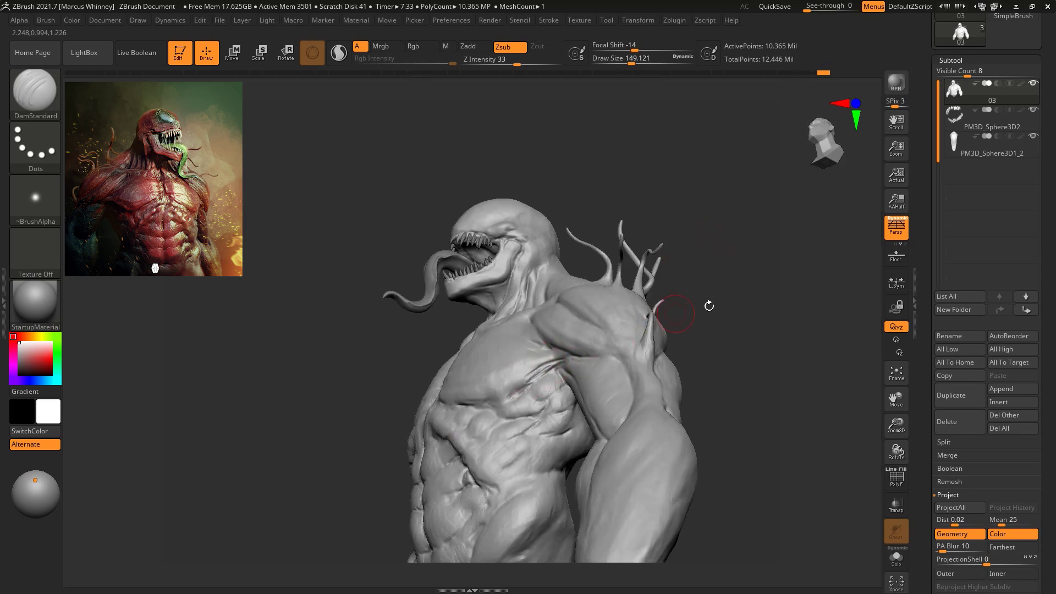
right_drag(681, 310, 717, 330)
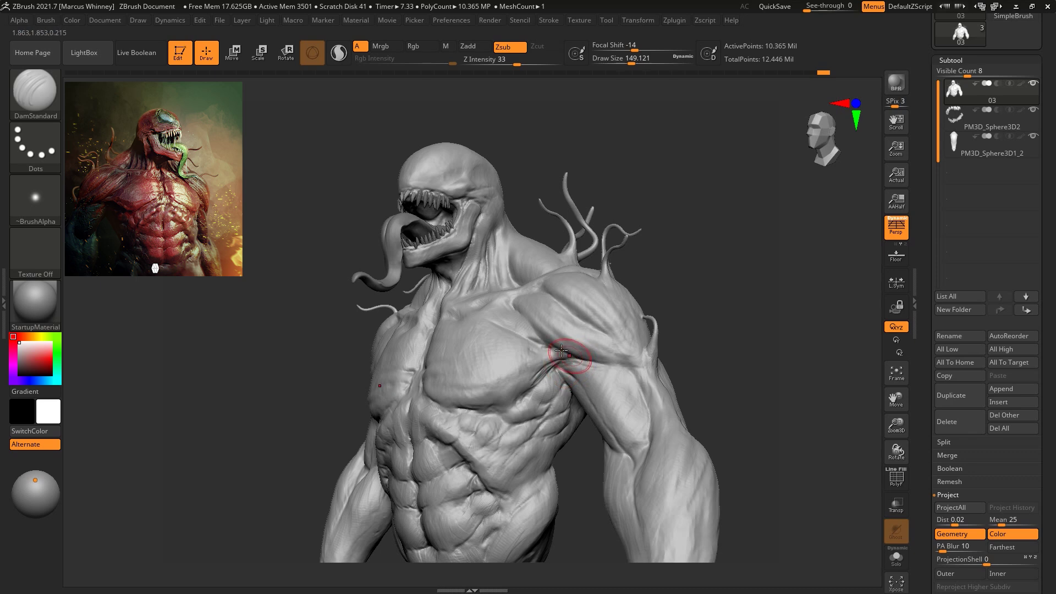
drag(580, 360, 565, 352)
right_drag(694, 308, 738, 309)
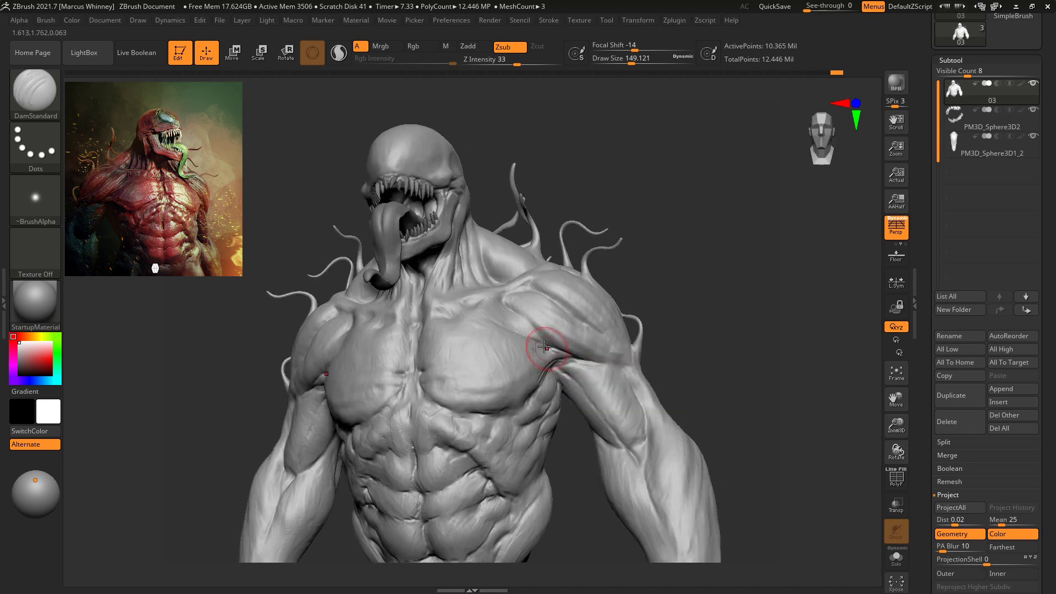
drag(548, 348, 614, 374)
right_drag(665, 361, 746, 327)
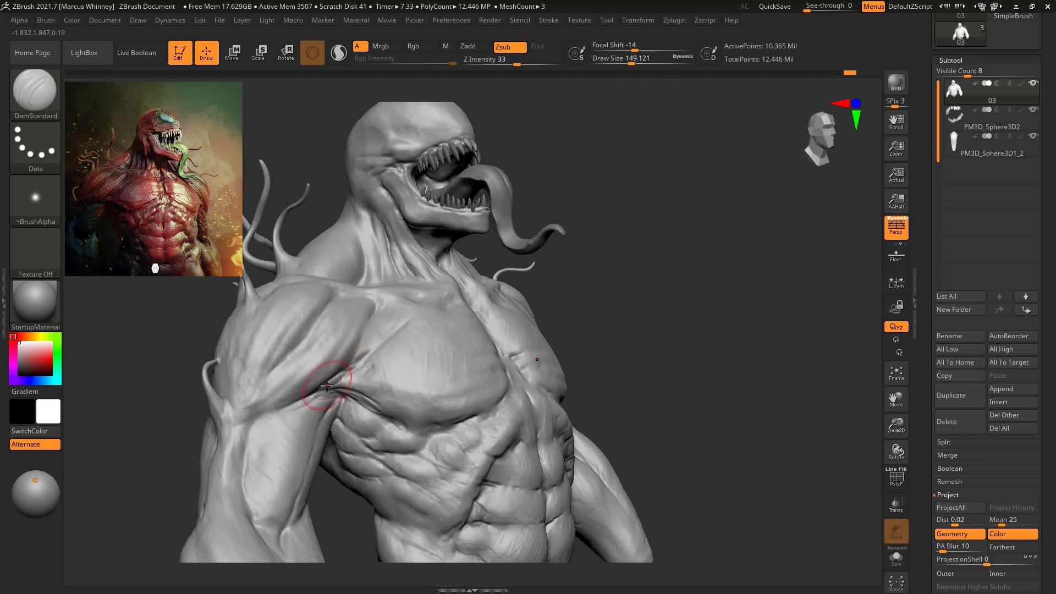
Carve grooves separating the front deltoid from the upper chest with DamStandard at draw size about 202
right_drag(683, 231, 638, 252)
key(s)
mouse_move(363, 295)
mouse_down()
mouse_move(382, 297)
mouse_move(358, 322)
mouse_up()
drag(334, 281, 310, 320)
drag(370, 305, 348, 337)
drag(400, 269, 376, 288)
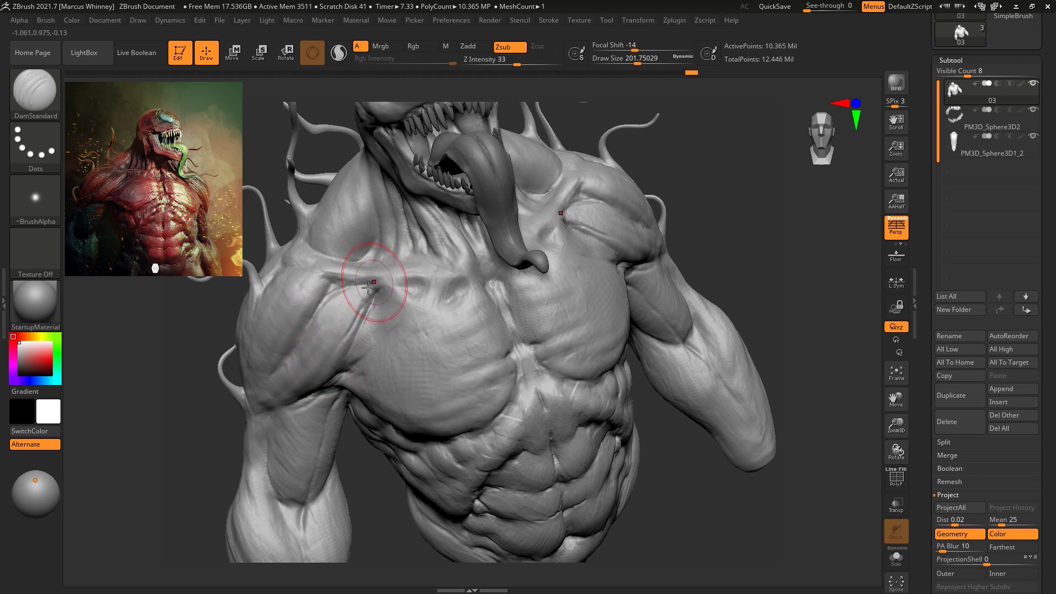
Deepen the hollows beneath the collarbones and the groove running towards the armpit with DamStandard
key(ctrl)
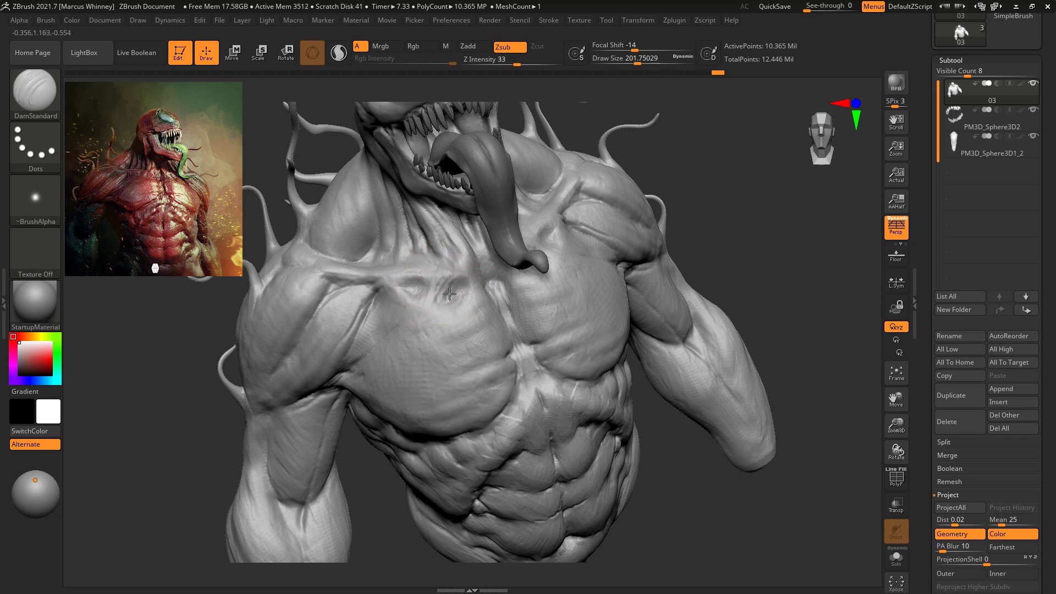
mouse_move(426, 285)
mouse_down()
mouse_move(409, 294)
mouse_move(419, 296)
mouse_move(379, 295)
mouse_move(389, 321)
mouse_move(390, 312)
mouse_move(380, 330)
mouse_up()
drag(382, 306, 358, 349)
mouse_move(715, 235)
mouse_down()
mouse_move(773, 217)
mouse_move(736, 292)
mouse_move(707, 236)
mouse_move(750, 243)
mouse_move(746, 297)
mouse_up()
mouse_move(572, 309)
mouse_down()
mouse_move(571, 330)
mouse_move(603, 322)
mouse_up()
Enlarge the DamStandard brush to about 228 and carve fibre lines across the inner pectorals
key(space)
drag(529, 263, 525, 245)
mouse_move(498, 290)
mouse_down()
mouse_move(503, 250)
mouse_move(497, 279)
mouse_up()
mouse_move(728, 223)
mouse_down()
mouse_move(755, 204)
mouse_move(755, 215)
mouse_up()
key(space)
drag(684, 322, 696, 322)
drag(477, 371, 489, 346)
Carve cuts beside the sternum and along the inner lower edges of the pectorals with DamStandard
key(ctrl)
drag(684, 270, 682, 297)
mouse_move(450, 358)
mouse_down()
mouse_move(474, 356)
mouse_move(460, 330)
mouse_up()
mouse_move(462, 383)
mouse_down()
mouse_move(420, 387)
mouse_move(517, 392)
mouse_move(486, 407)
mouse_move(489, 417)
mouse_move(444, 427)
mouse_move(421, 387)
mouse_up()
drag(400, 444, 412, 440)
mouse_move(485, 402)
mouse_down()
mouse_move(513, 432)
mouse_move(457, 382)
mouse_up()
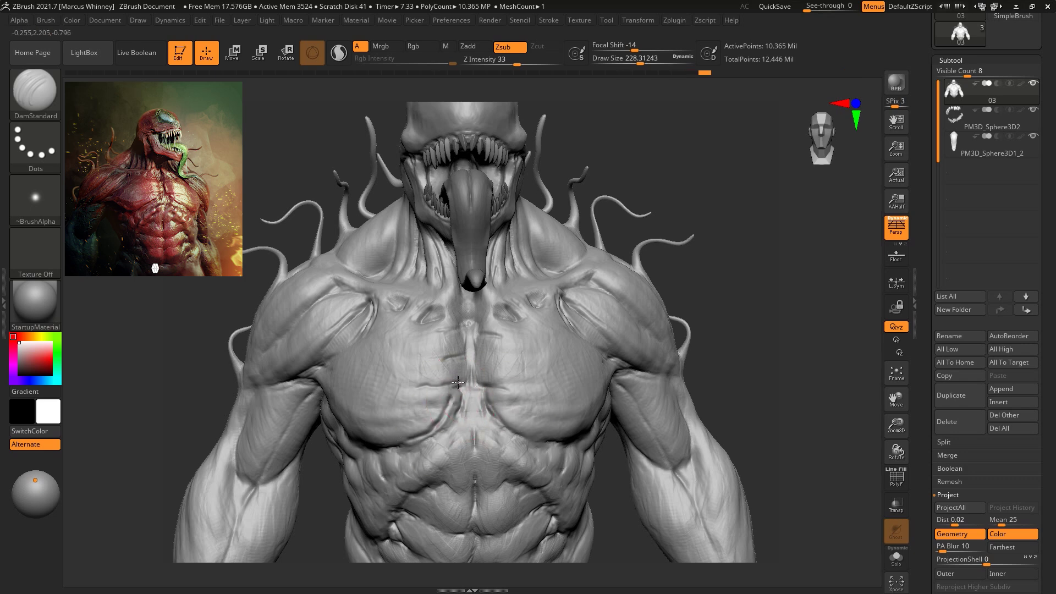
Carve muscle separations down the front of the deltoid with DamStandard at draw size about 262
mouse_move(693, 268)
mouse_down()
mouse_move(754, 252)
mouse_move(778, 309)
mouse_move(716, 252)
mouse_move(707, 261)
mouse_up()
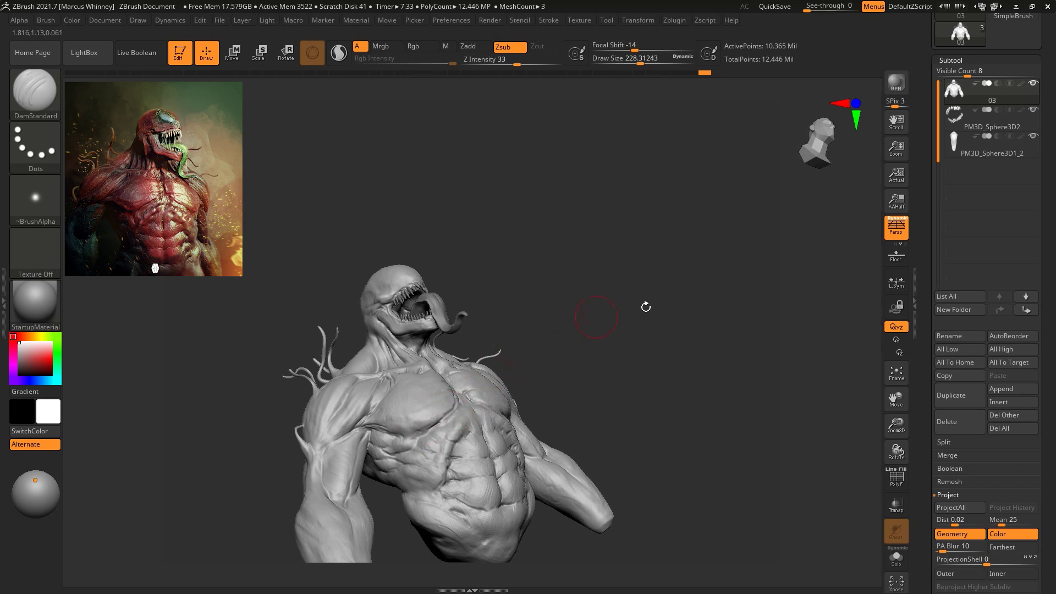
shift+drag(646, 307, 594, 314)
mouse_move(737, 322)
mouse_down()
mouse_move(750, 349)
mouse_move(748, 205)
mouse_up()
key(b)
key(Escape)
key(space)
mouse_move(722, 246)
alt+mouse_down()
mouse_move(722, 297)
mouse_move(743, 257)
alt+mouse_up()
shift+drag(765, 253, 787, 258)
drag(615, 295, 670, 360)
drag(616, 321, 669, 359)
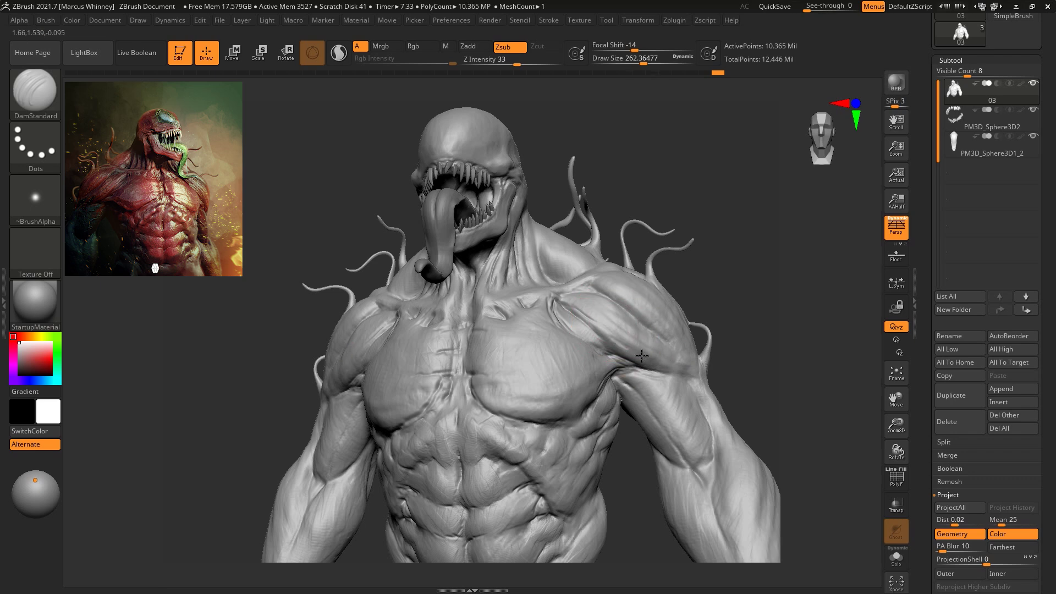
Deepen the long deltoid grooves leading from the shoulder towards the outer upper arm with DamStandard
mouse_move(754, 280)
mouse_down()
mouse_move(670, 273)
mouse_move(638, 295)
mouse_move(660, 316)
mouse_up()
mouse_move(641, 275)
mouse_down()
mouse_move(689, 332)
mouse_move(690, 357)
mouse_up()
drag(783, 332, 831, 335)
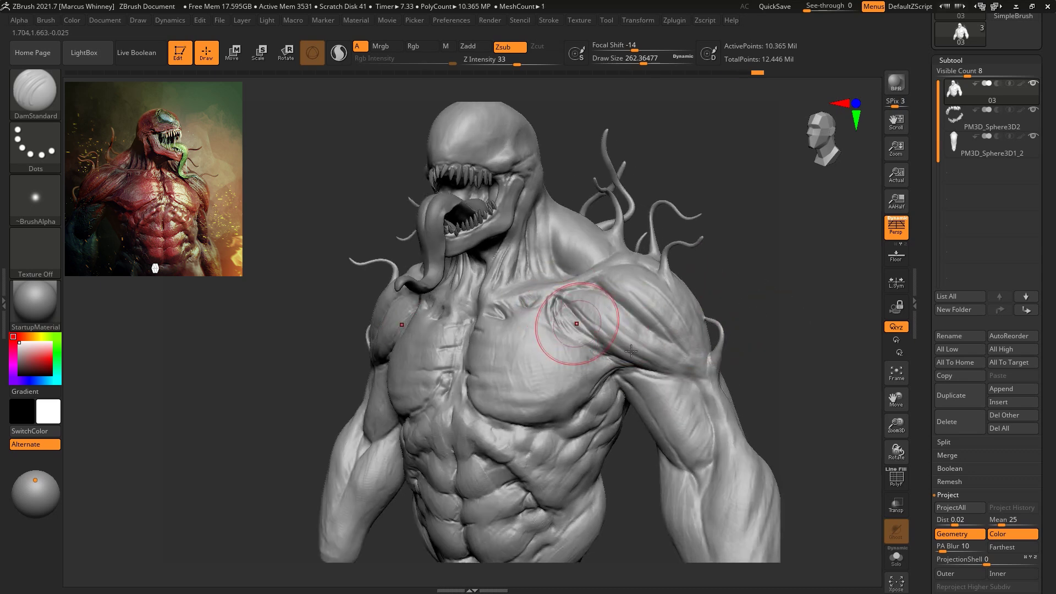
Carve wrinkles along the upper gum line above the front teeth with DamStandard at draw size about 59
shift+right_drag(559, 319, 809, 277)
mouse_move(809, 277)
mouse_down()
mouse_move(708, 300)
mouse_move(550, 308)
mouse_up()
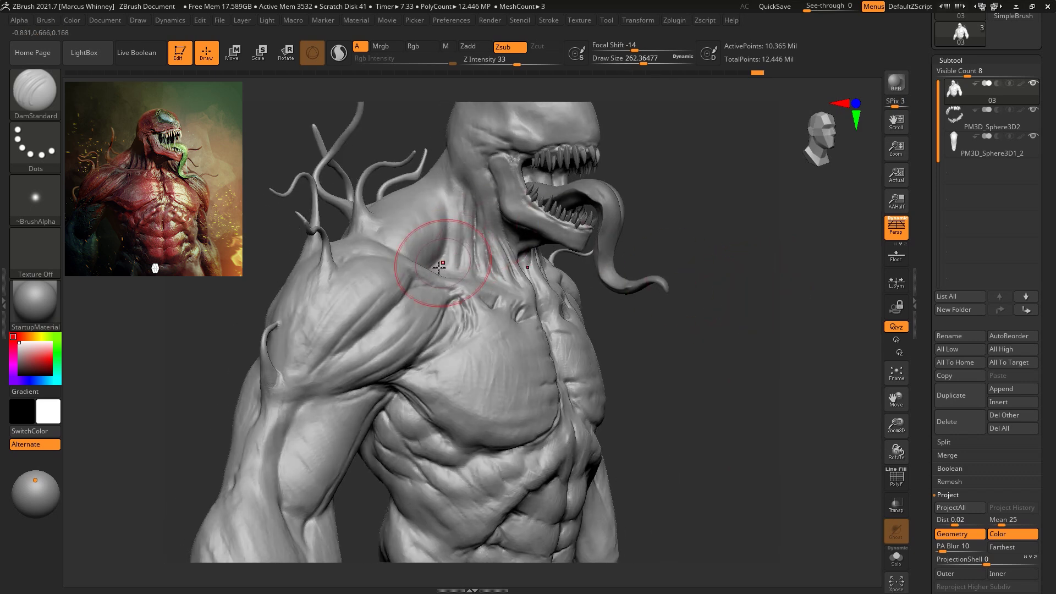
key(space)
mouse_move(690, 172)
alt+mouse_down()
mouse_move(625, 346)
mouse_move(684, 264)
mouse_move(673, 255)
alt+mouse_up()
key(space)
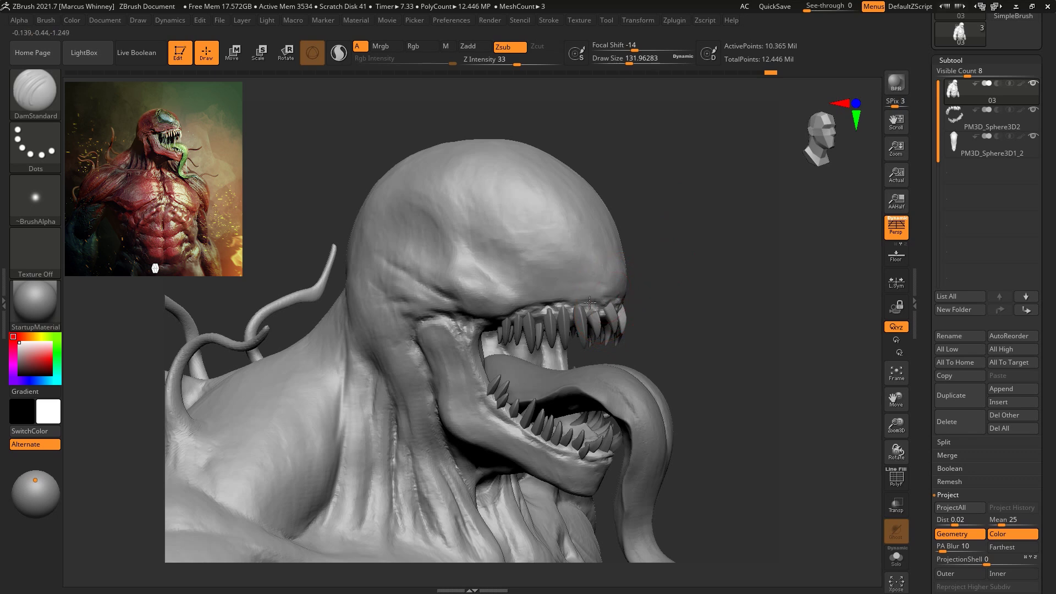
key(space)
drag(604, 301, 592, 301)
drag(703, 253, 583, 250)
key(ctrl+z)
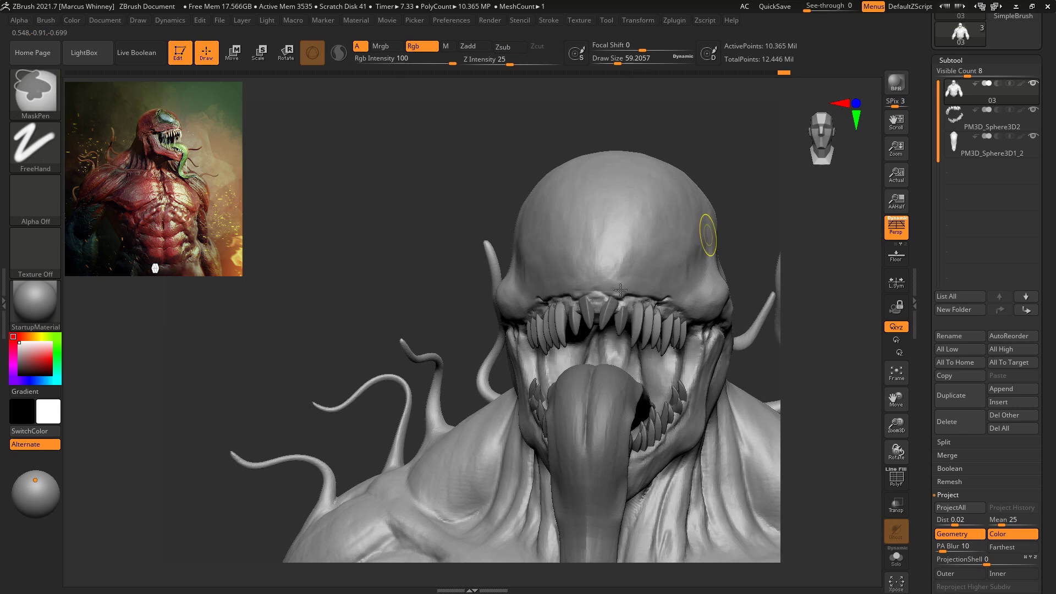
shift+drag(608, 290, 617, 292)
right_drag(640, 292, 612, 290)
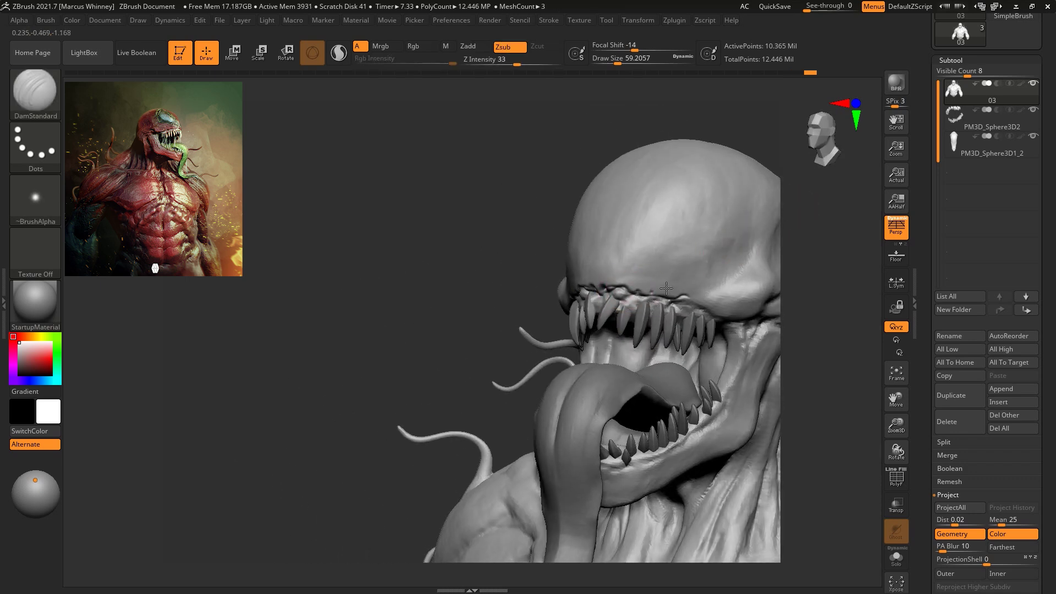
Carve creases around the mouth corners and along the lower gum line with DamStandard
right_drag(702, 301, 716, 314)
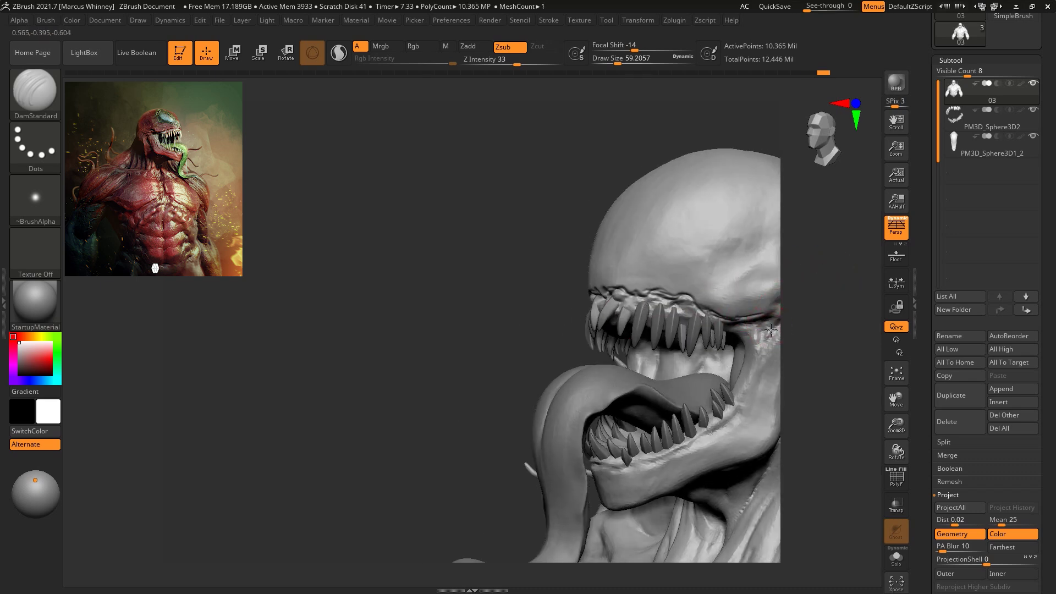
mouse_move(814, 341)
right_down()
mouse_move(804, 273)
mouse_move(679, 288)
right_up()
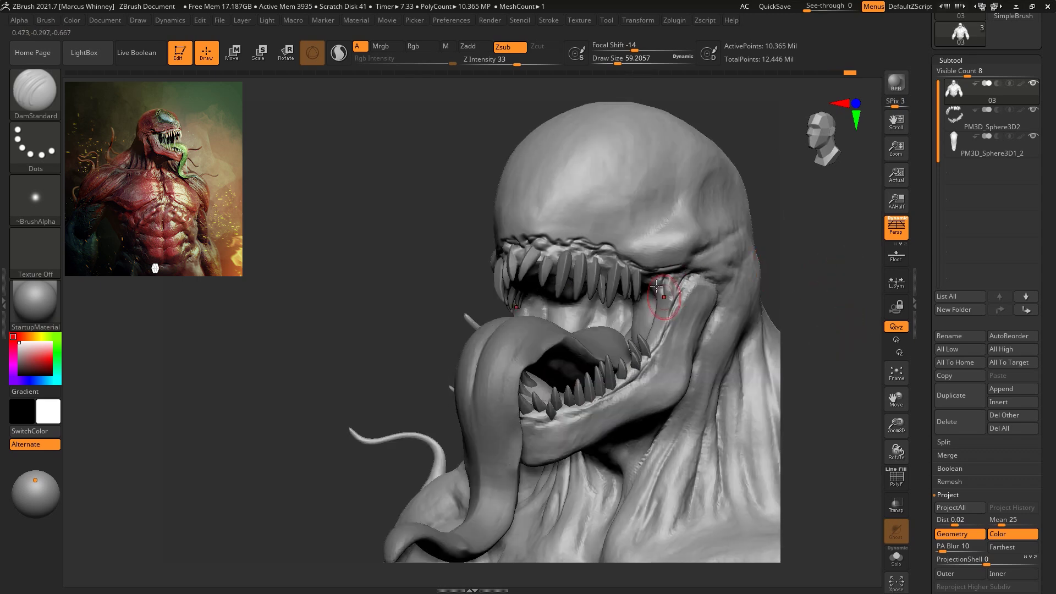
mouse_move(657, 325)
right_down()
mouse_move(771, 254)
mouse_move(629, 319)
right_up()
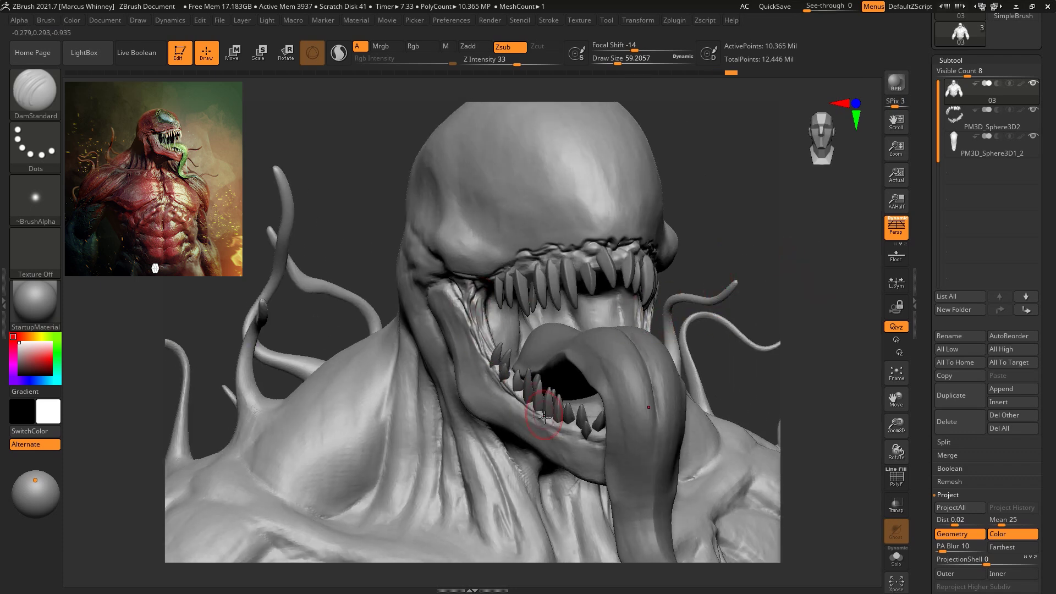
mouse_move(835, 246)
right_down()
mouse_move(830, 264)
mouse_move(692, 195)
right_up()
Switch to the Standard brush at draw size about 54 and raise folds along the upper lip
key(b)
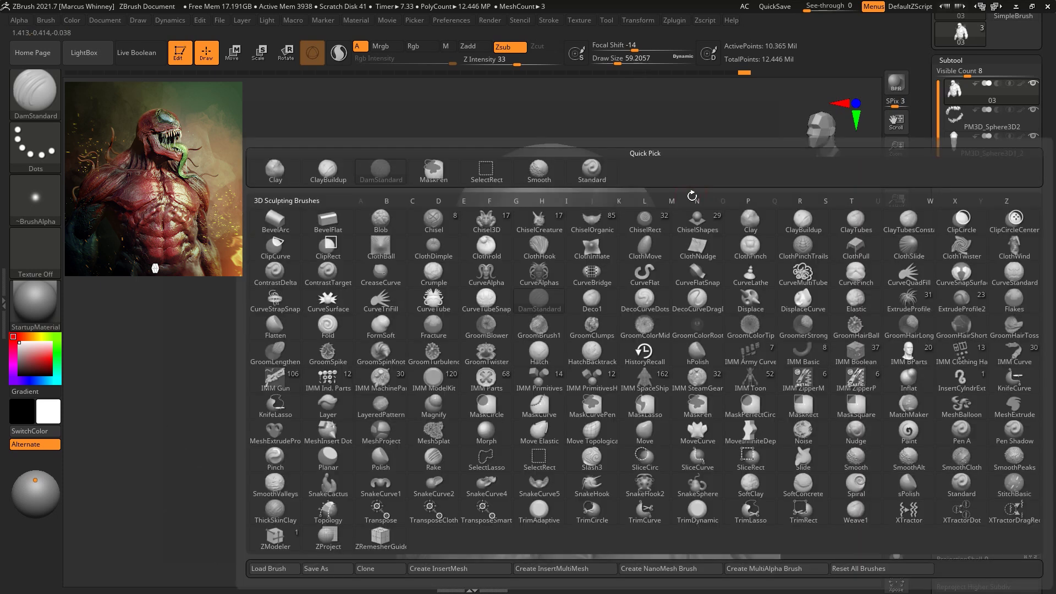
click(604, 172)
ctrl+right_drag(722, 170, 693, 258)
key(space)
drag(746, 189, 736, 188)
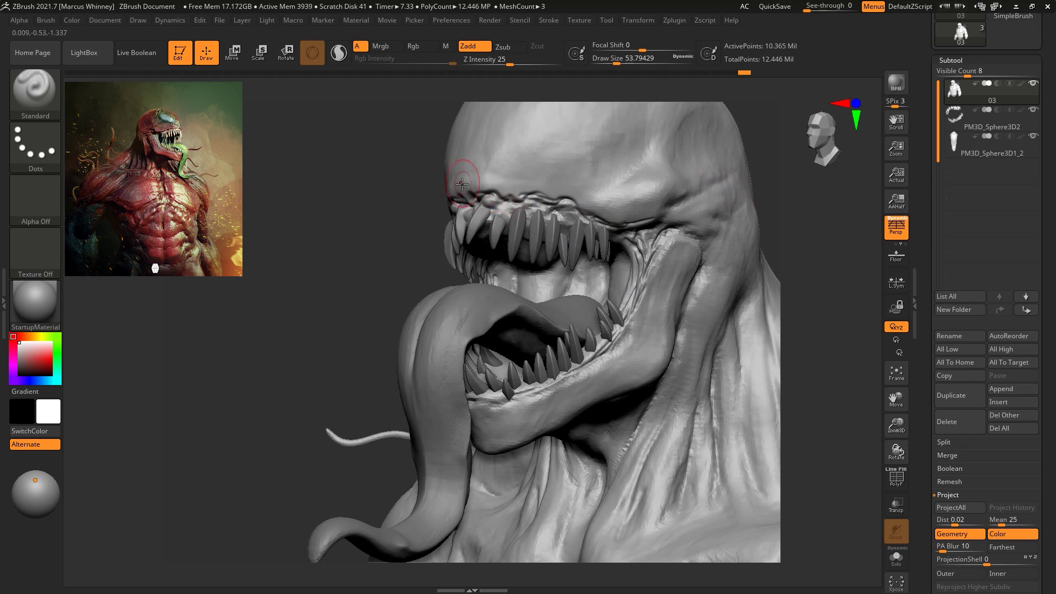
mouse_move(523, 187)
mouse_down()
mouse_move(575, 187)
mouse_move(640, 219)
mouse_move(662, 203)
mouse_up()
Refine the raised folds across the front of the head above the upper teeth with the Standard brush
mouse_move(672, 256)
mouse_down()
mouse_move(626, 333)
mouse_move(503, 413)
mouse_move(526, 410)
mouse_move(655, 319)
mouse_up()
drag(828, 194, 717, 230)
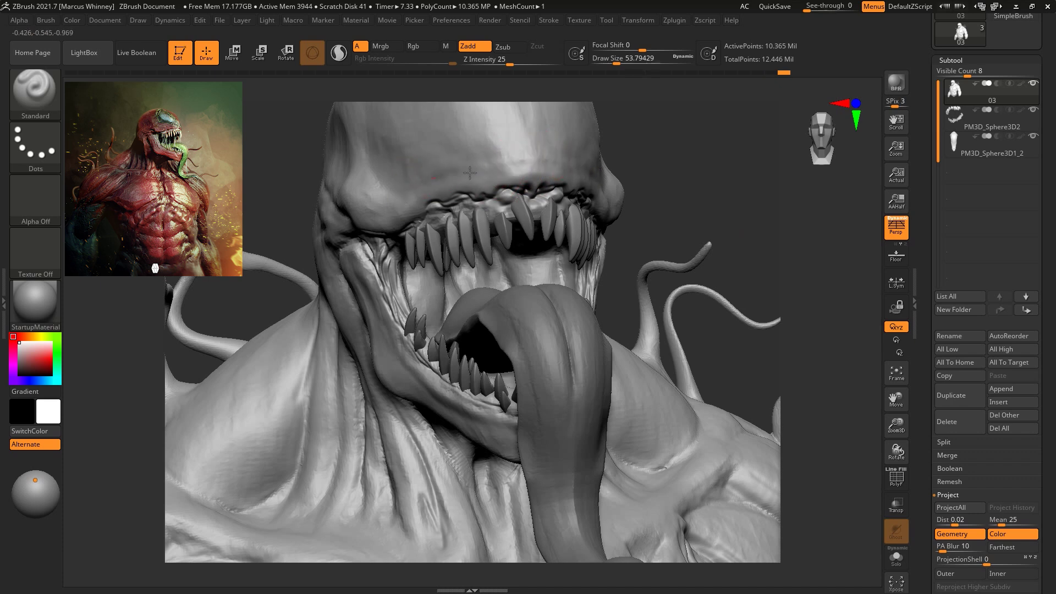
alt+drag(688, 231, 647, 229)
drag(647, 230, 697, 223)
drag(664, 173, 722, 394)
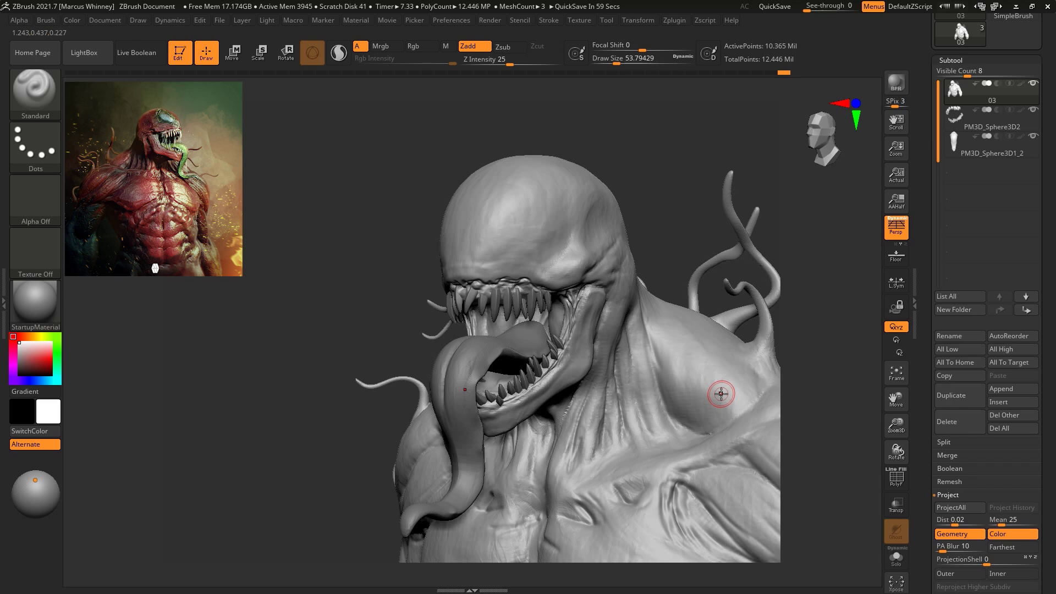
Switch to DamStandard at draw size about 167 and carve the folds at the base of the neck and around the collarbone
key(space)
drag(510, 210, 519, 211)
shift+drag(606, 149, 648, 184)
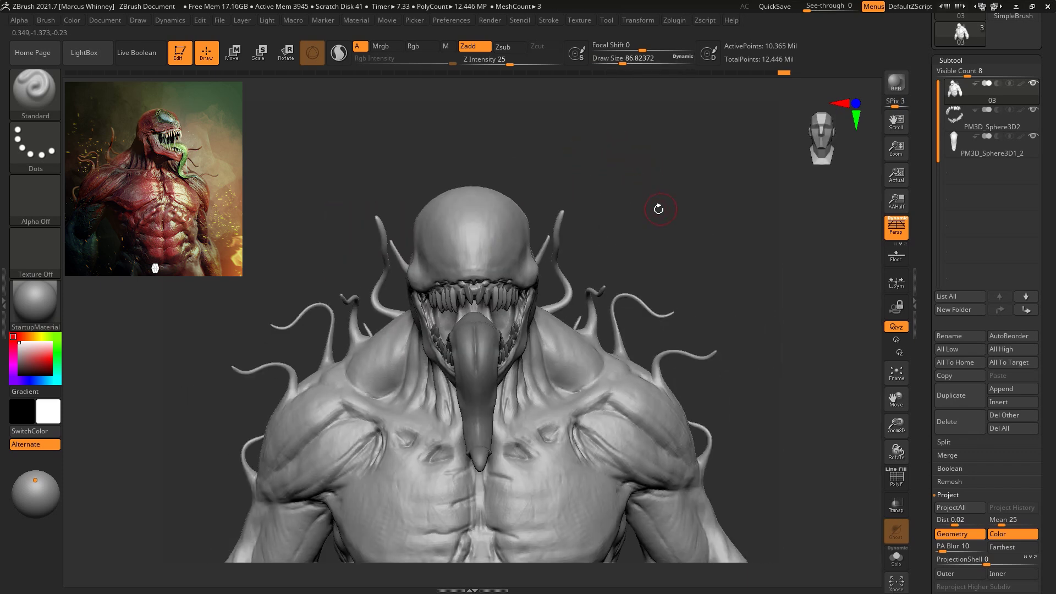
key(b)
key(d)
key(s)
key(space)
key(space)
drag(693, 154, 706, 154)
mouse_move(735, 249)
alt+mouse_down()
mouse_move(689, 165)
mouse_move(734, 160)
mouse_move(740, 204)
alt+mouse_up()
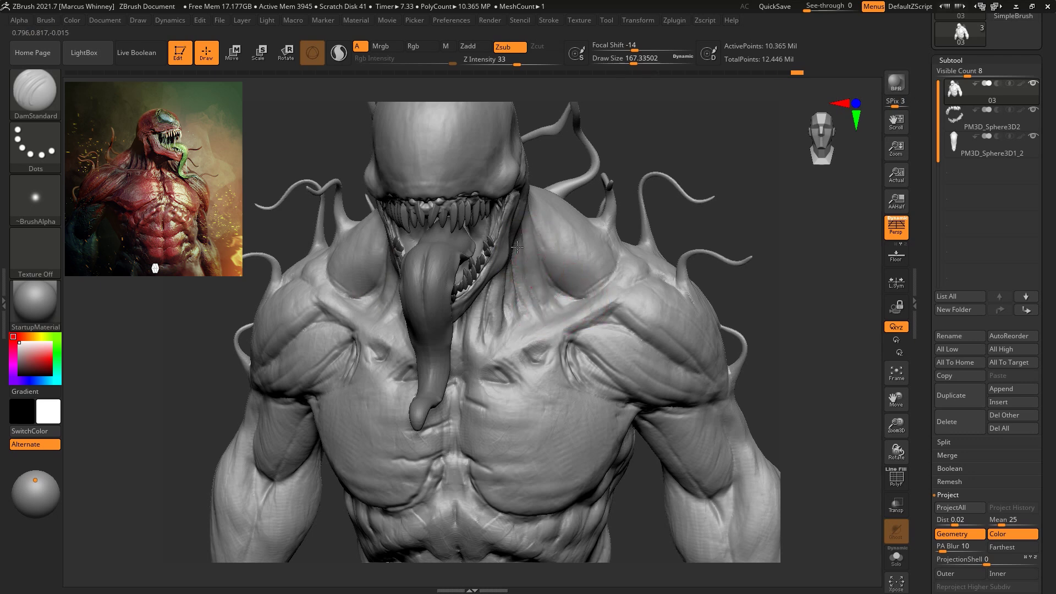
drag(763, 163, 616, 219)
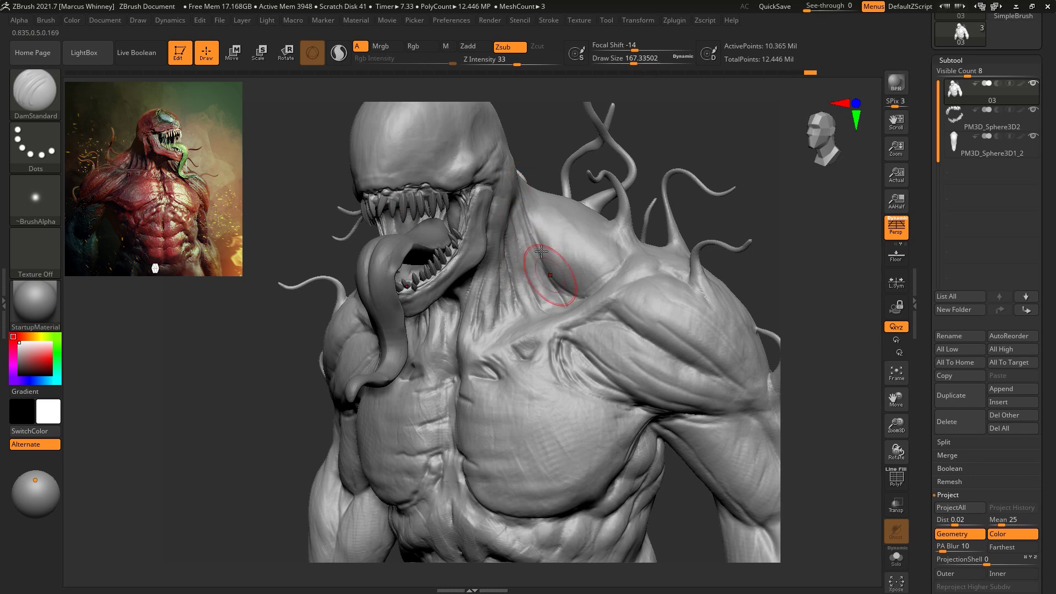
mouse_move(783, 189)
mouse_down()
mouse_move(717, 220)
mouse_move(597, 158)
mouse_up()
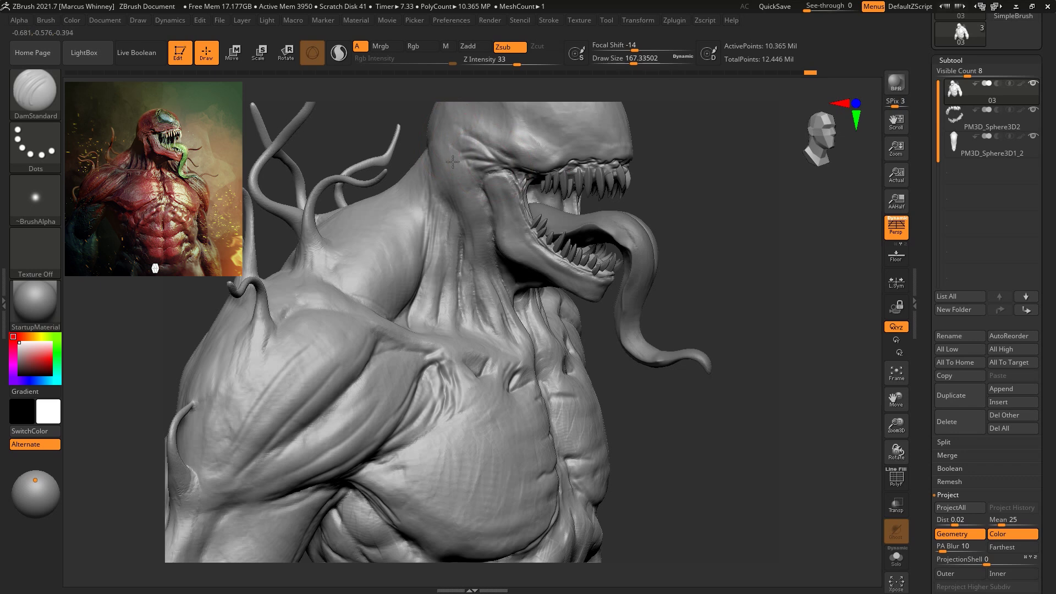
Enlarge the DamStandard brush to about 305 and carve muscle separations on the outer shoulder and arm
mouse_move(735, 165)
alt+mouse_down()
mouse_move(727, 158)
mouse_move(716, 260)
mouse_move(727, 251)
alt+mouse_up()
key(space)
drag(407, 247, 421, 246)
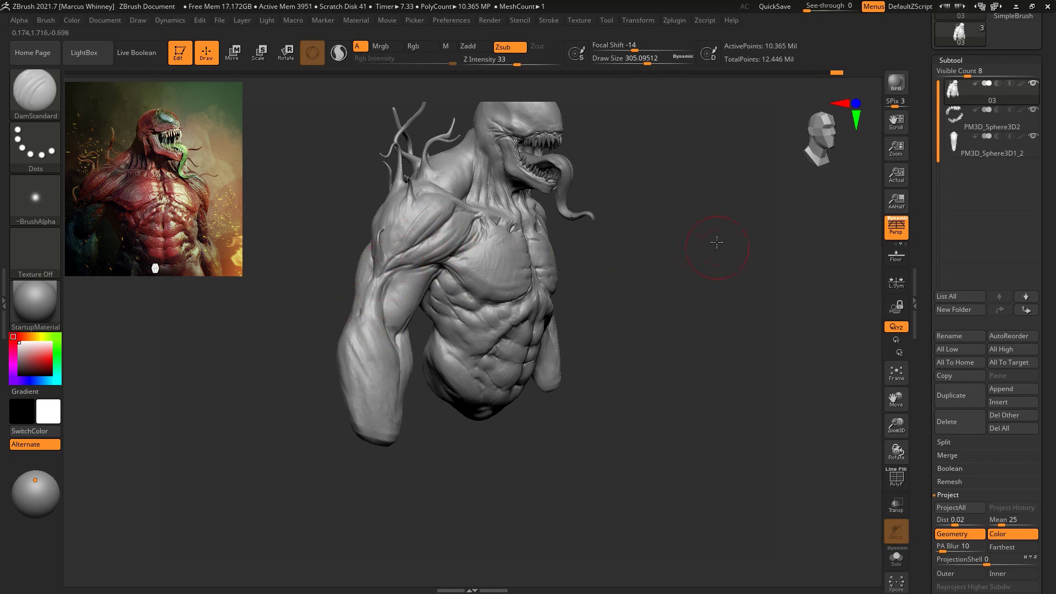
shift+drag(717, 242, 708, 176)
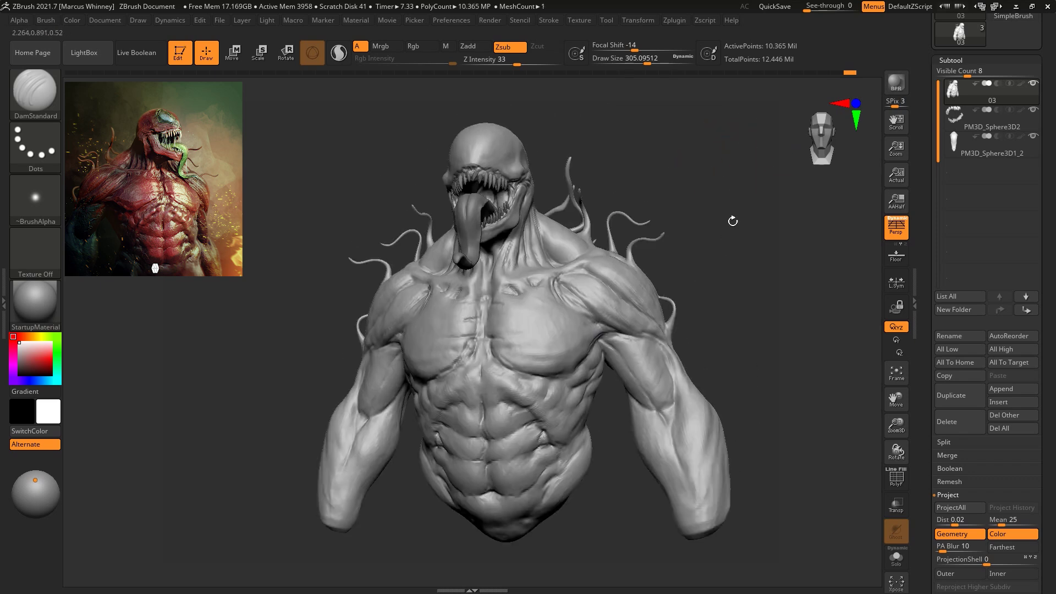
drag(698, 137, 622, 154)
Enlarge the DamStandard brush to about 445 and carve the lower edges of the latissimus muscles on the back
key(space)
drag(550, 188, 562, 189)
mouse_move(686, 178)
mouse_down()
mouse_move(764, 166)
mouse_move(750, 169)
mouse_up()
key(space)
mouse_move(572, 248)
mouse_down()
mouse_move(572, 208)
mouse_move(572, 230)
mouse_up()
mouse_move(594, 324)
mouse_down()
mouse_move(606, 346)
mouse_move(608, 322)
mouse_move(648, 378)
mouse_up()
key(space)
mouse_move(619, 344)
mouse_down()
mouse_move(660, 380)
mouse_move(702, 379)
mouse_up()
drag(819, 261, 811, 196)
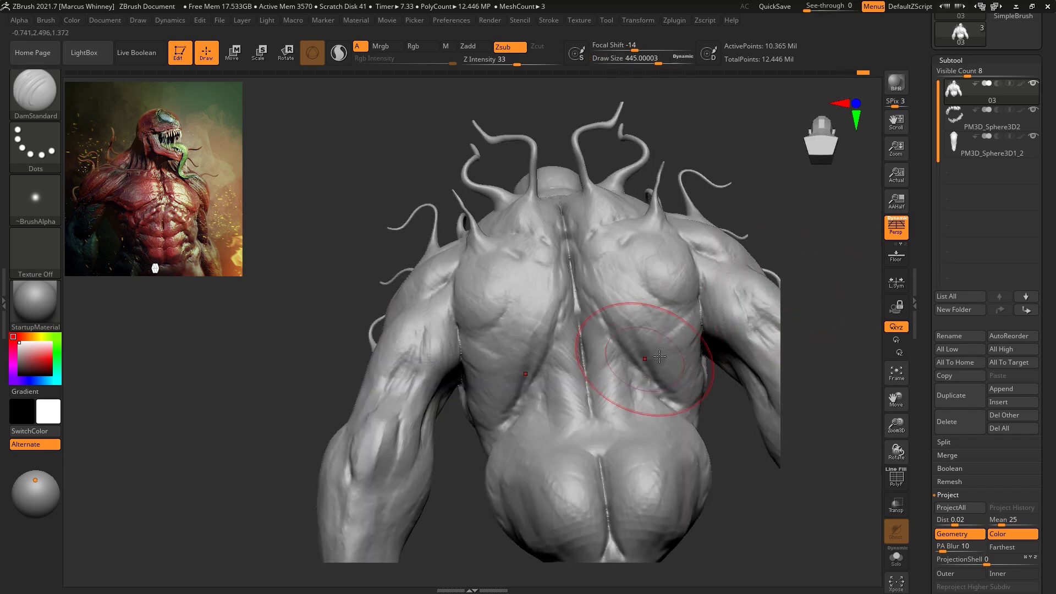
Deepen the grooves beside the lower spine and above the glutes with DamStandard at draw size about 358
key(ctrl)
key(space)
drag(651, 352, 679, 405)
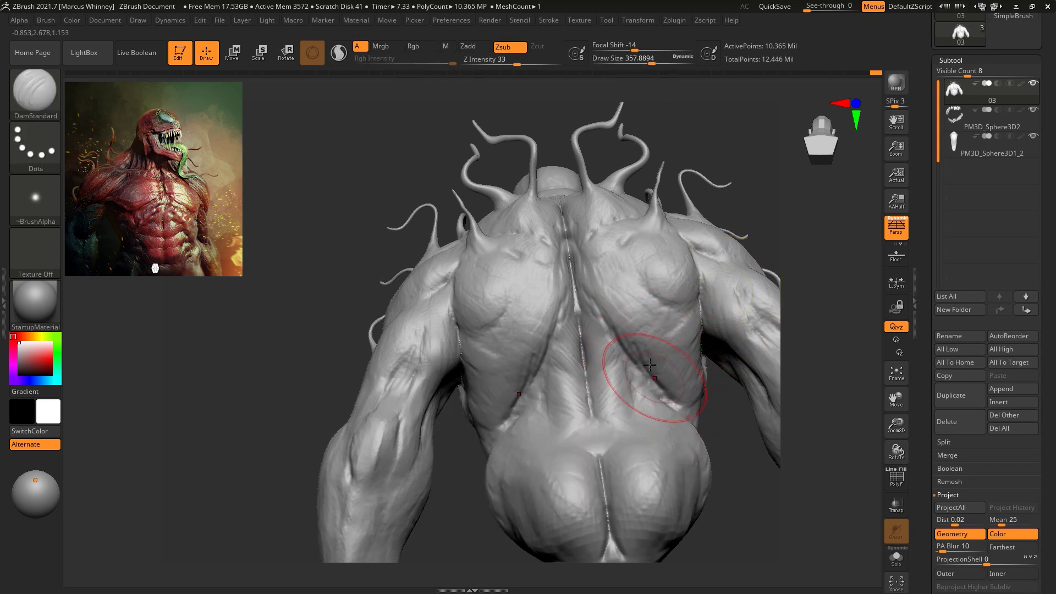
mouse_move(578, 320)
mouse_down()
mouse_move(595, 403)
mouse_move(638, 400)
mouse_up()
drag(765, 495, 763, 520)
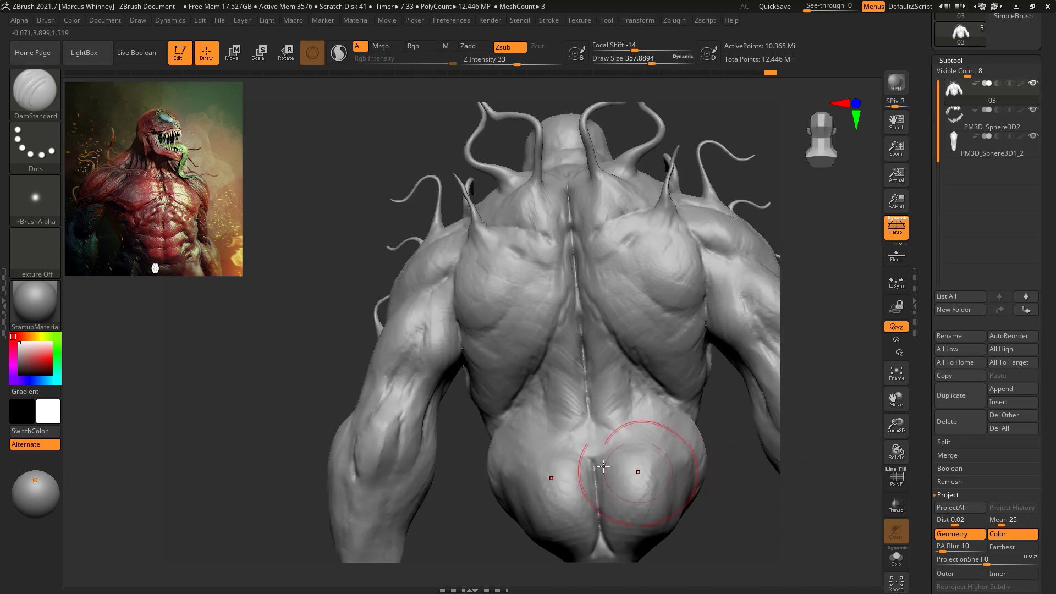
key(ctrl)
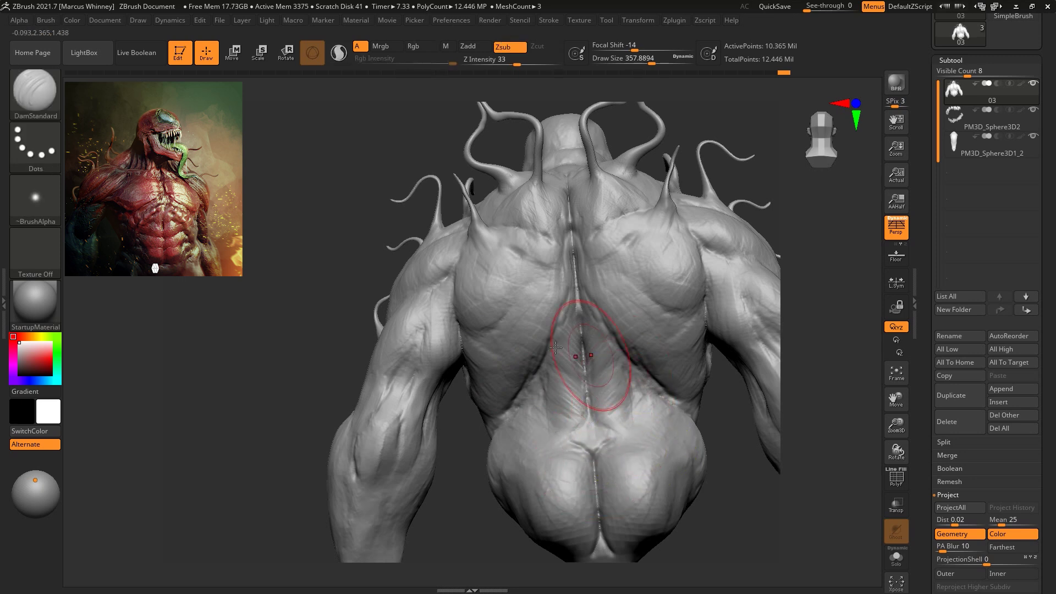
Carve muscle grooves along the back of the upper arm, elbow and forearm with DamStandard
mouse_move(423, 345)
mouse_down()
mouse_move(419, 355)
mouse_move(450, 279)
mouse_up()
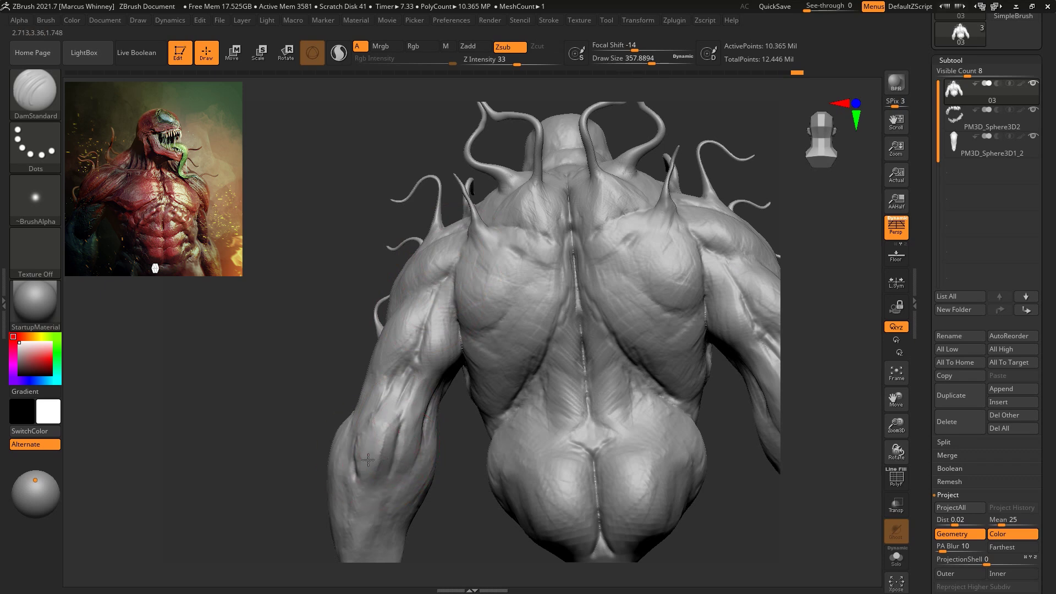
drag(420, 435, 404, 479)
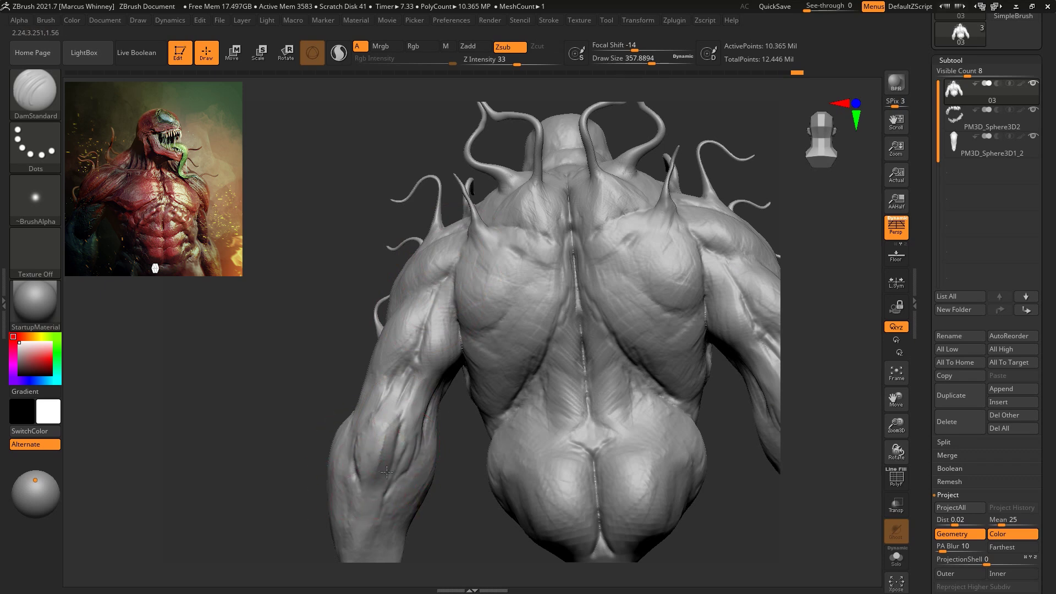
mouse_move(337, 302)
mouse_down()
mouse_move(380, 271)
mouse_move(670, 220)
mouse_move(730, 341)
mouse_up()
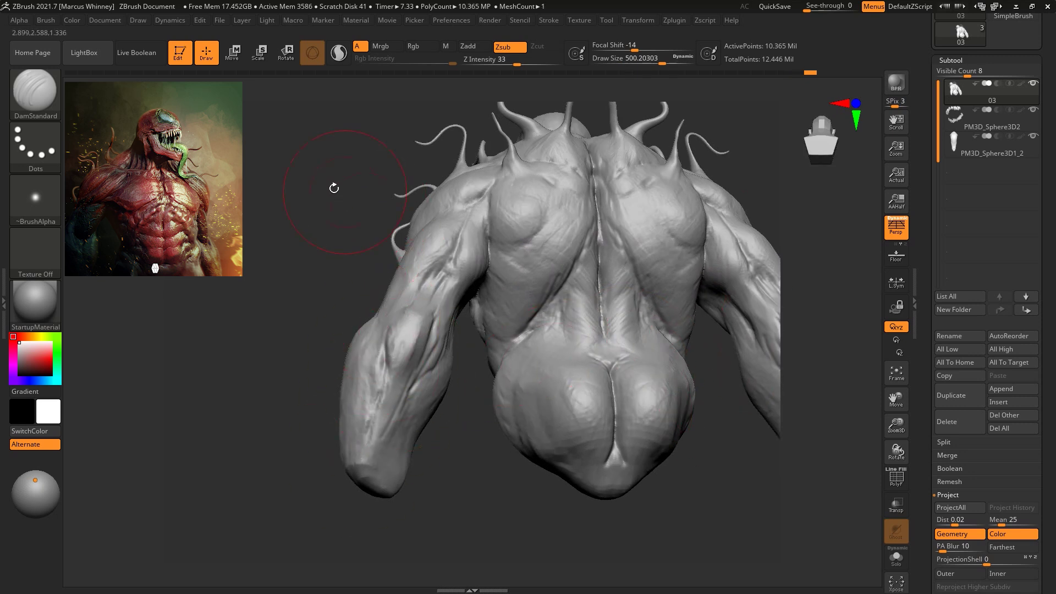
drag(349, 193, 388, 244)
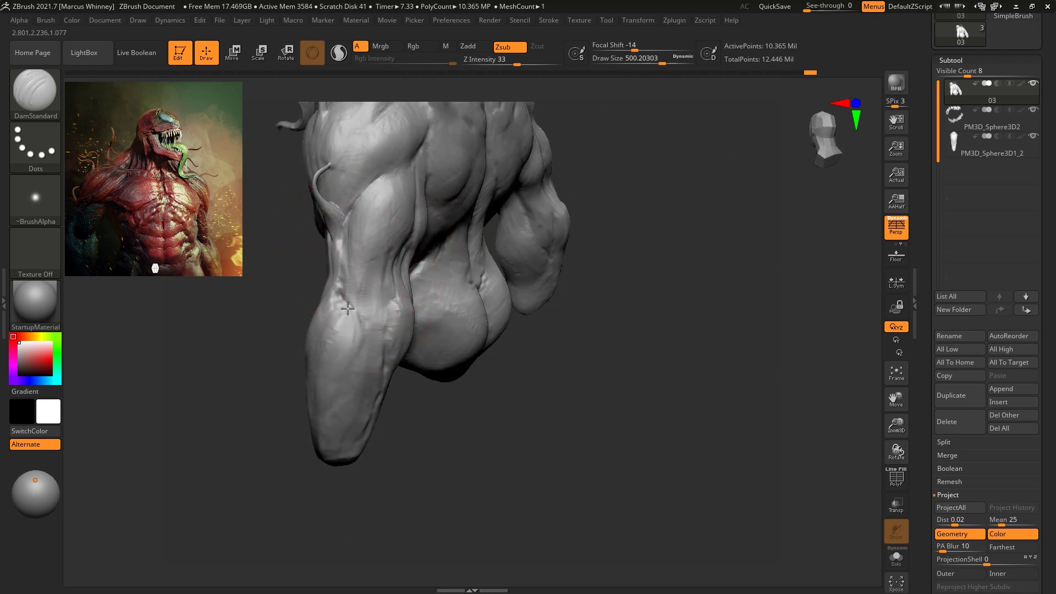
mouse_move(625, 291)
mouse_down()
mouse_move(528, 207)
mouse_move(627, 309)
mouse_up()
Reduce the DamStandard brush to about 293 and carve separations around the side and rear deltoid and upper arm
key(space)
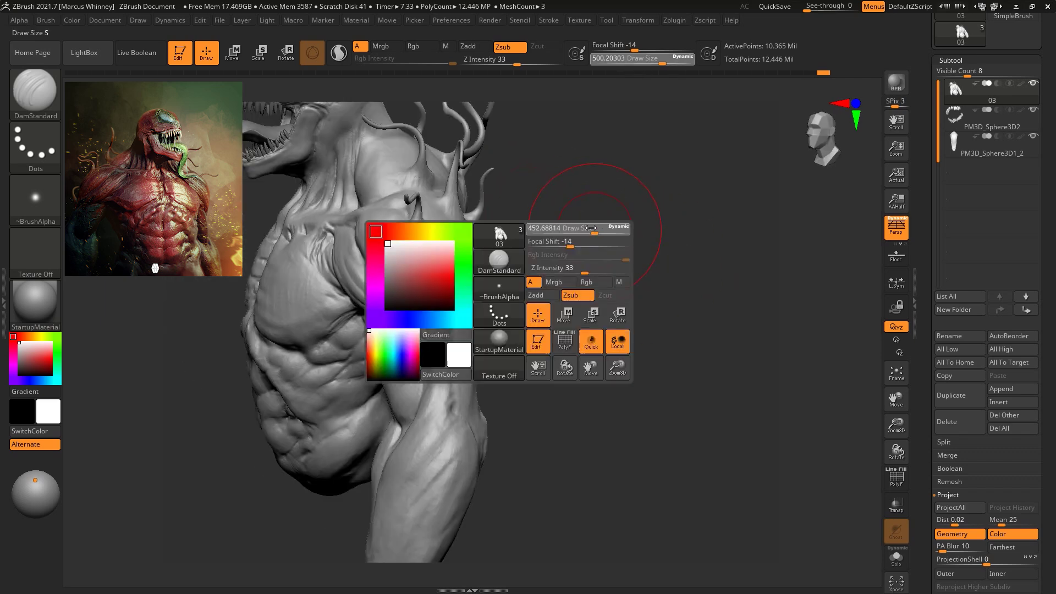
drag(593, 227, 580, 227)
drag(580, 231, 511, 248)
key(space)
mouse_move(431, 235)
mouse_down()
mouse_move(416, 236)
mouse_move(447, 299)
mouse_up()
drag(643, 202, 476, 214)
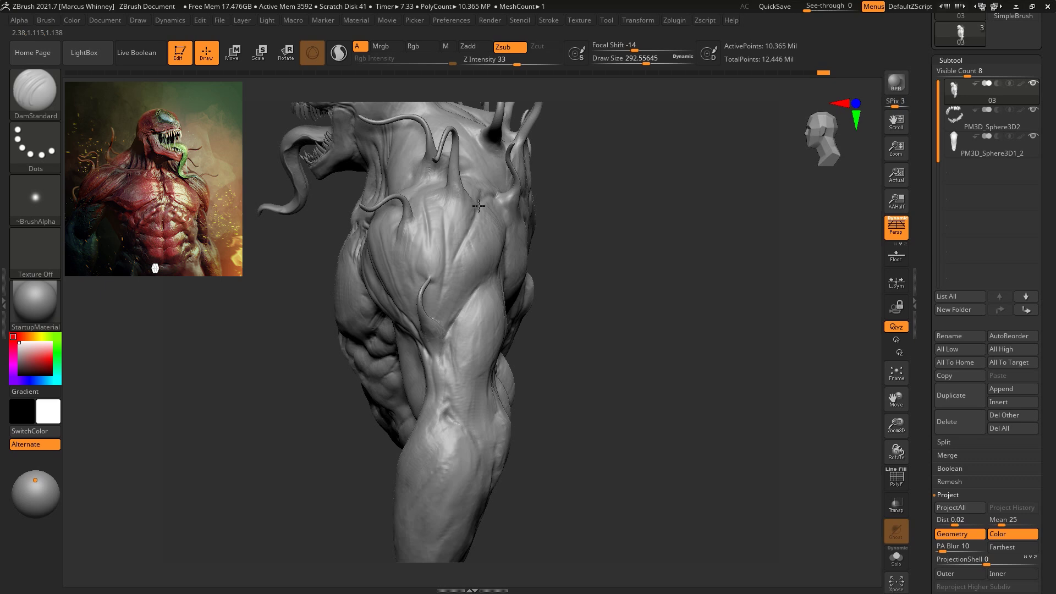
drag(684, 231, 488, 235)
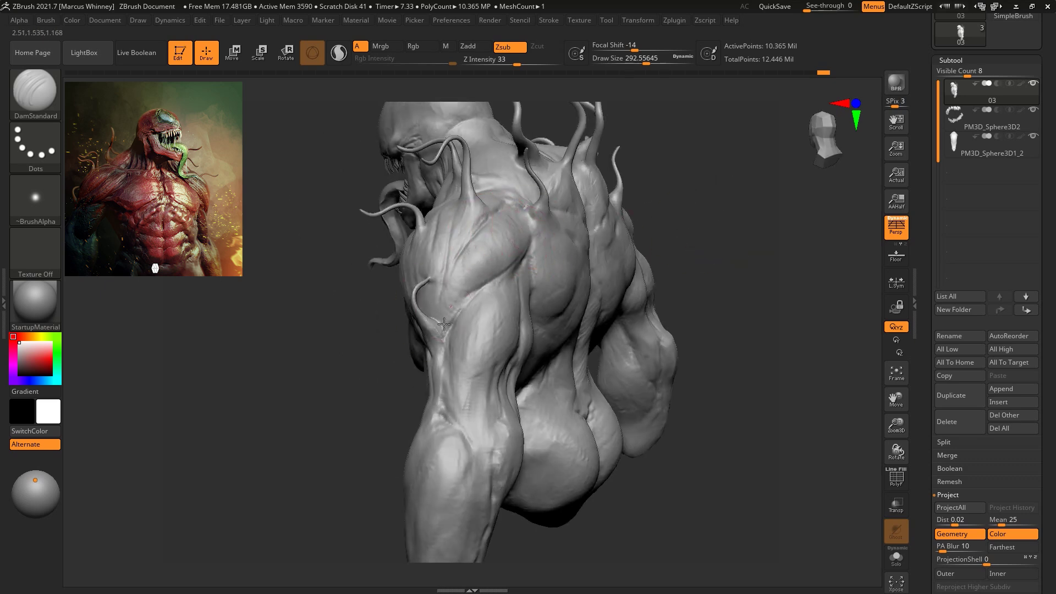
drag(476, 290, 444, 332)
drag(358, 258, 682, 248)
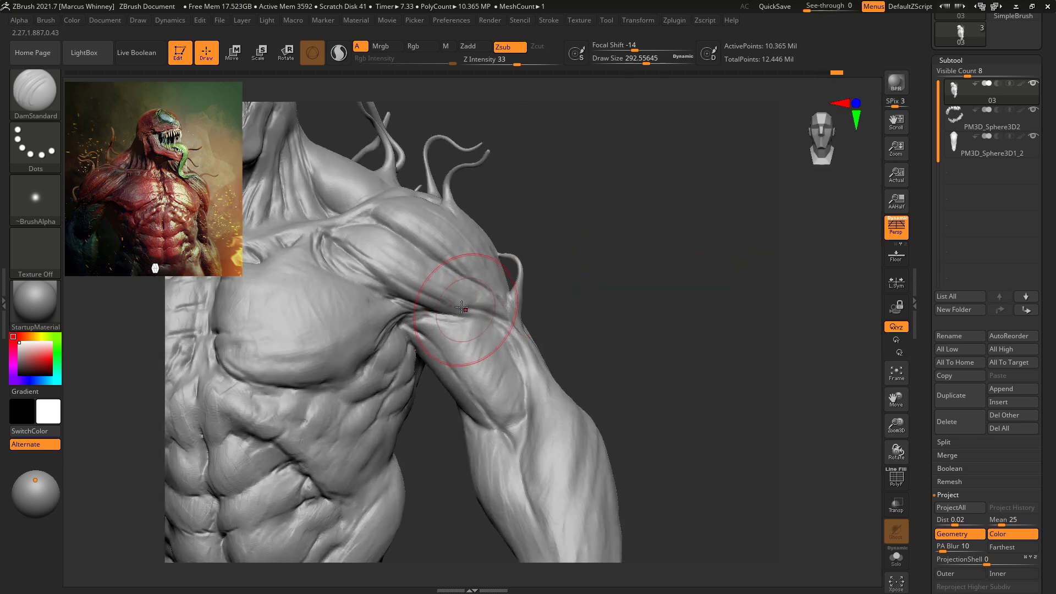
Carve fine grooves between the neck tendons with DamStandard at draw size about 51 and Z Intensity 50
key(f)
drag(761, 279, 517, 262)
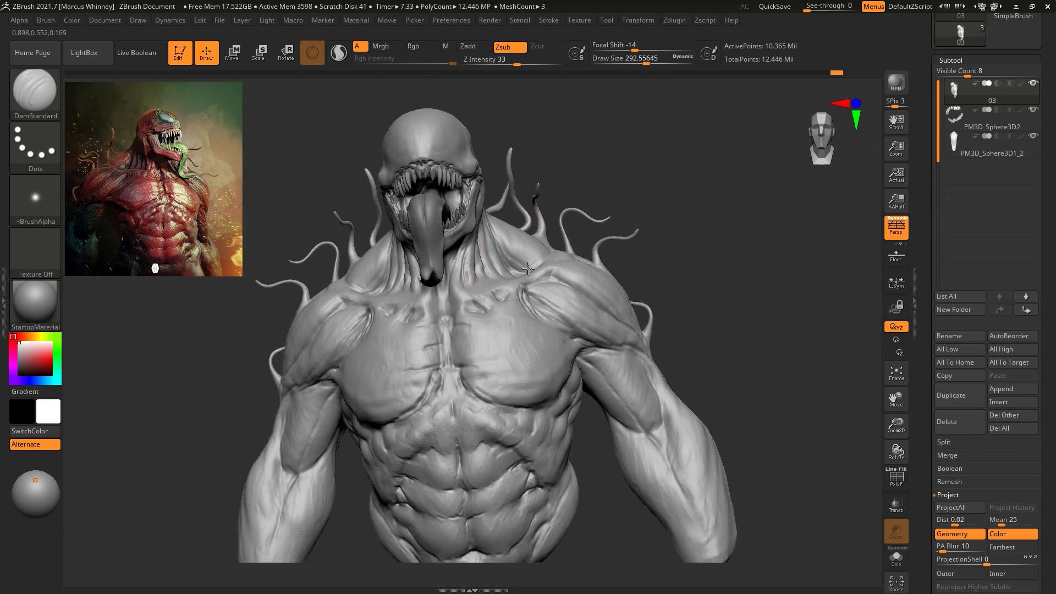
mouse_move(684, 232)
mouse_down()
mouse_move(700, 243)
mouse_move(636, 252)
mouse_up()
key(space)
key(b)
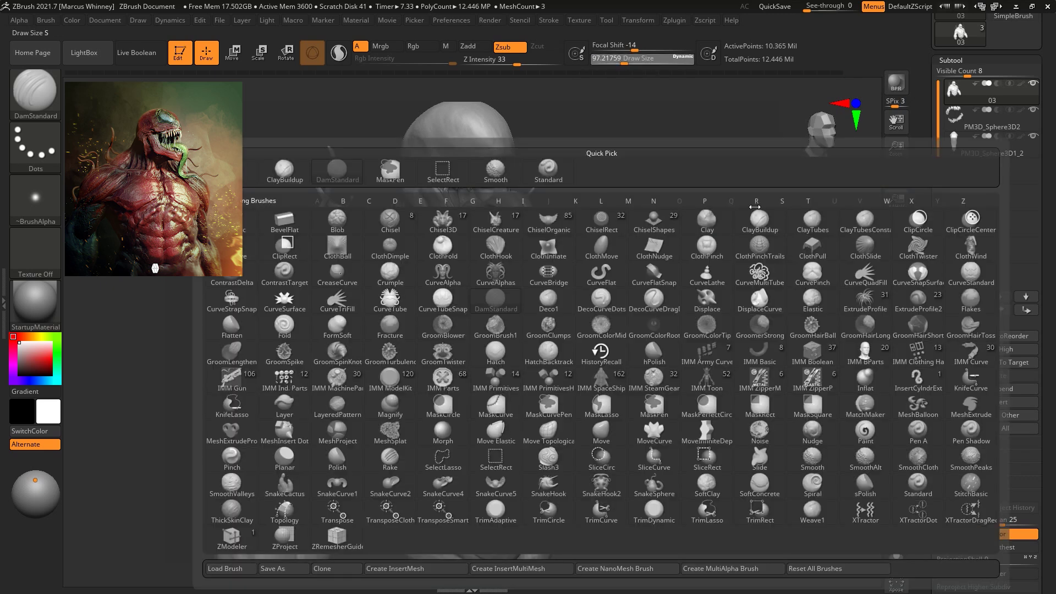
key(d)
key(s)
alt+drag(582, 167, 622, 246)
key(space)
drag(681, 173, 672, 173)
drag(526, 61, 530, 61)
drag(628, 136, 646, 142)
key(space)
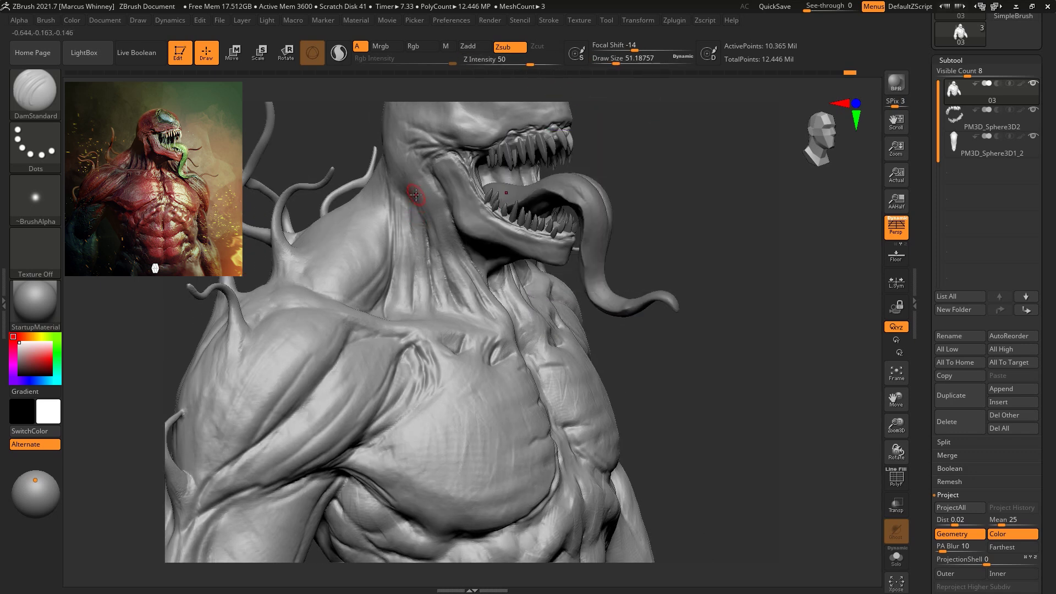
drag(421, 292, 424, 312)
Switch to the Standard brush in Zadd mode with Z Intensity 50
key(space)
mouse_move(702, 224)
mouse_down()
mouse_move(644, 214)
mouse_move(707, 210)
mouse_up()
drag(746, 181, 760, 183)
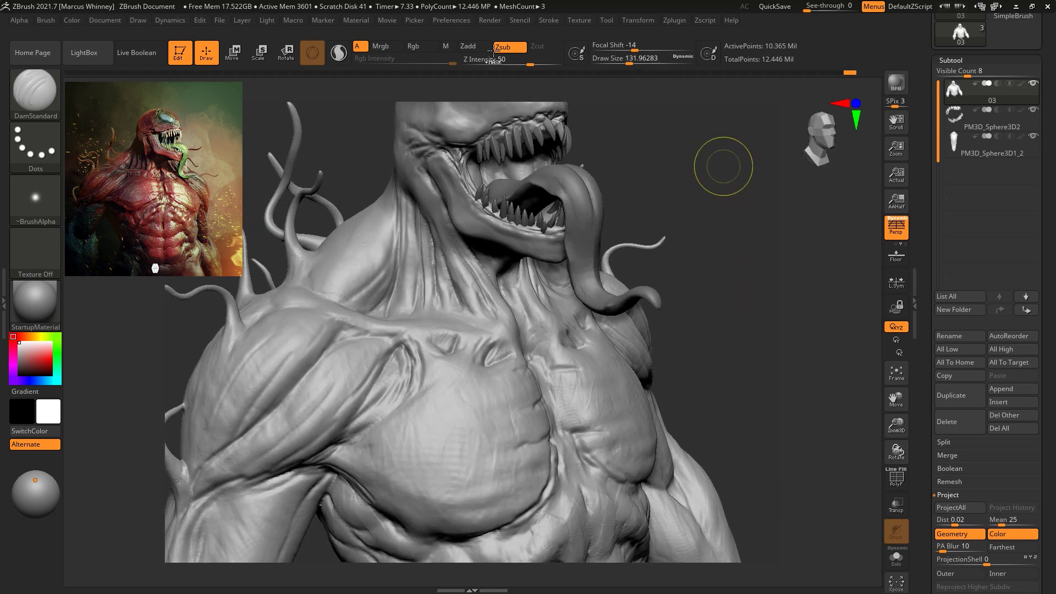
click(475, 46)
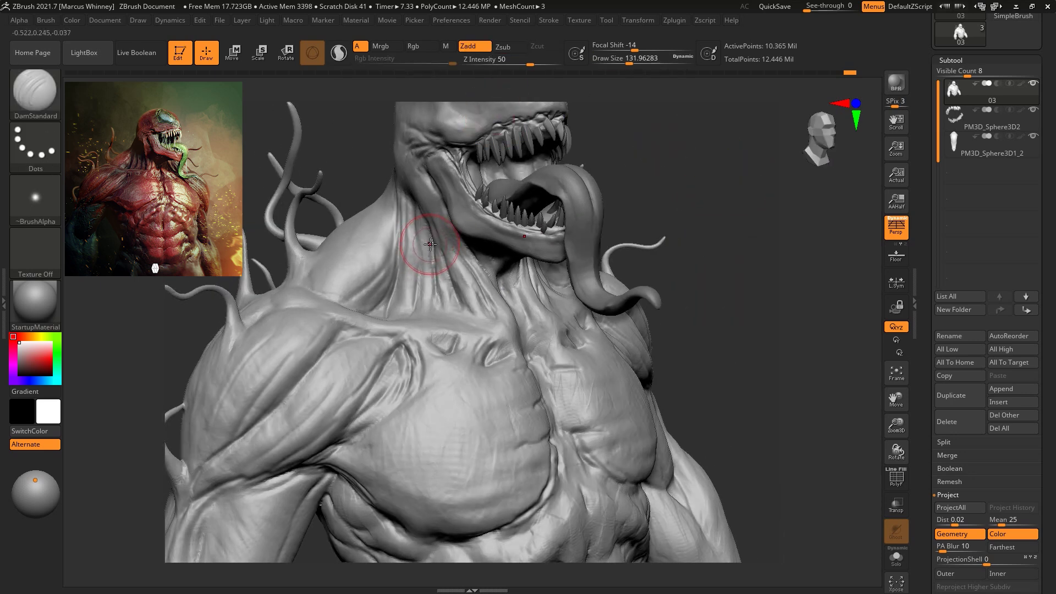
key(b)
key(s)
key(t)
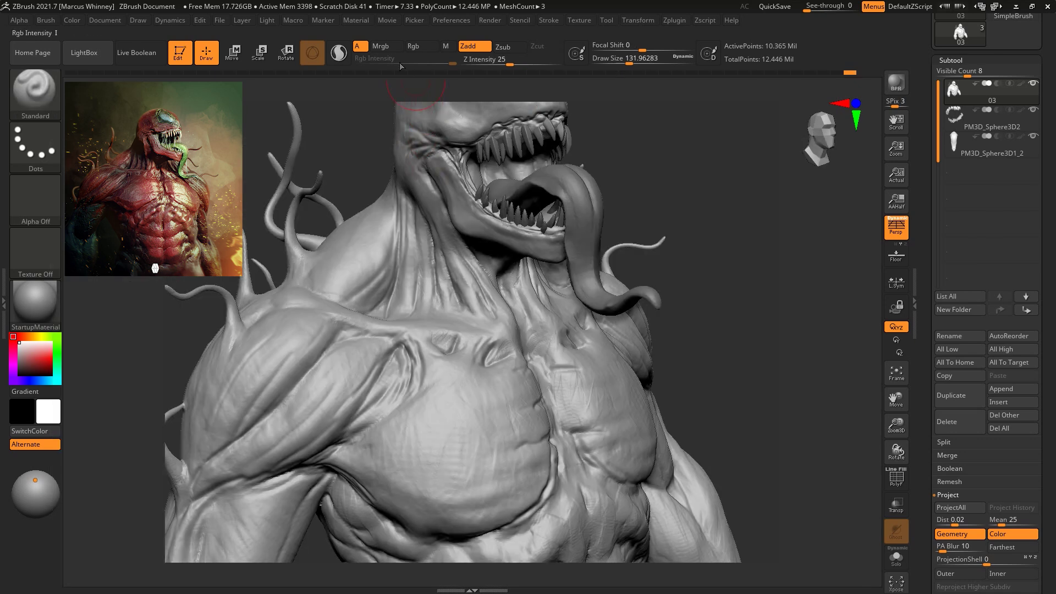
click(531, 62)
Raise the tendon ridges along the side and front of the neck with the Standard brush at draw size about 59
key(space)
drag(640, 156, 628, 156)
drag(629, 157, 653, 144)
key(space)
key(ctrl)
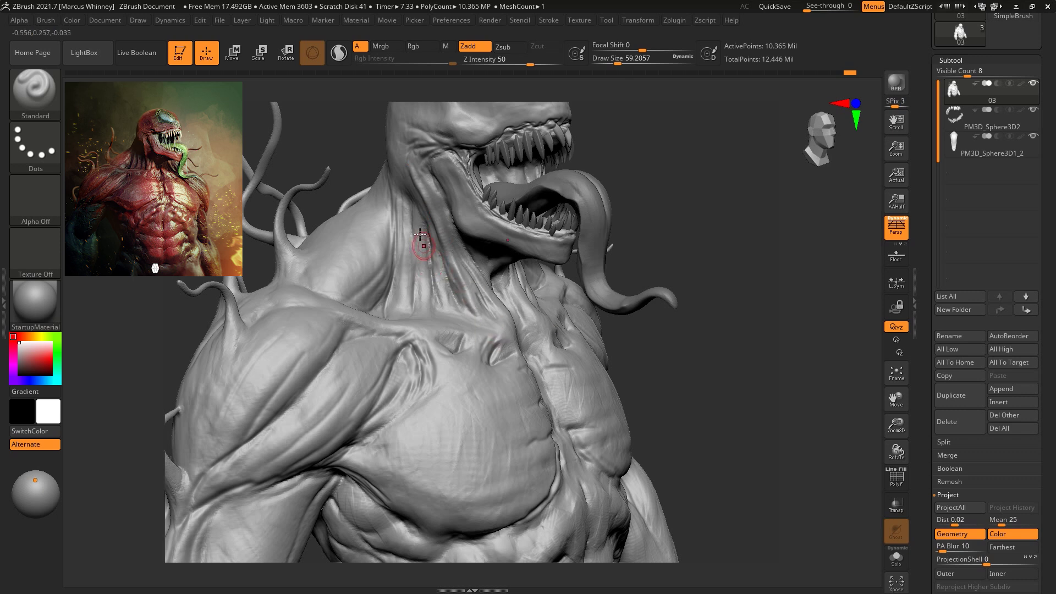
drag(425, 297, 405, 252)
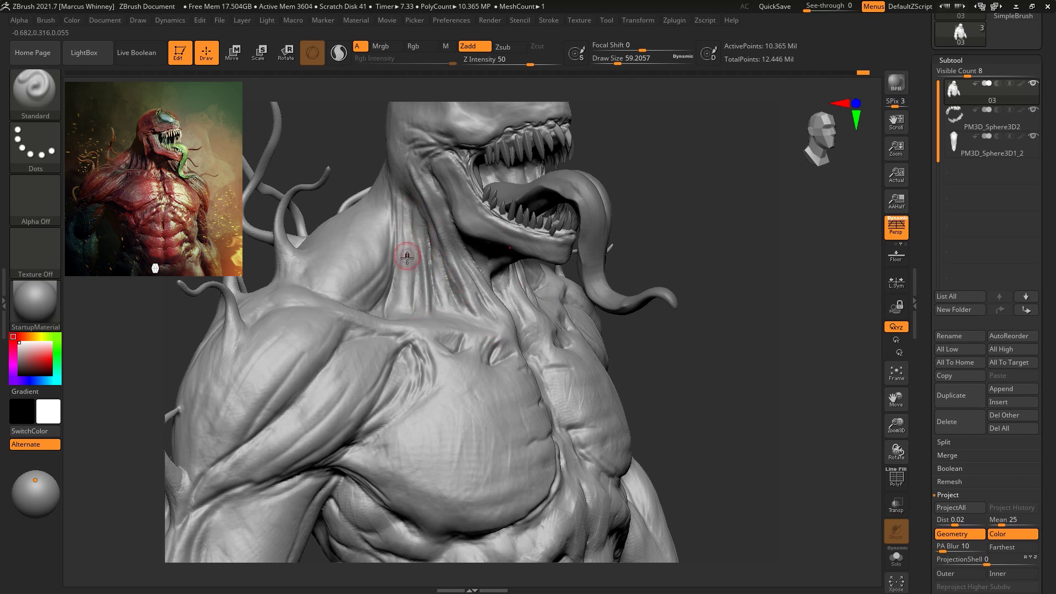
drag(728, 213, 618, 247)
mouse_move(525, 278)
mouse_down()
mouse_move(533, 302)
mouse_move(536, 264)
mouse_move(526, 311)
mouse_up()
right_drag(537, 279, 558, 281)
key(ctrl+z)
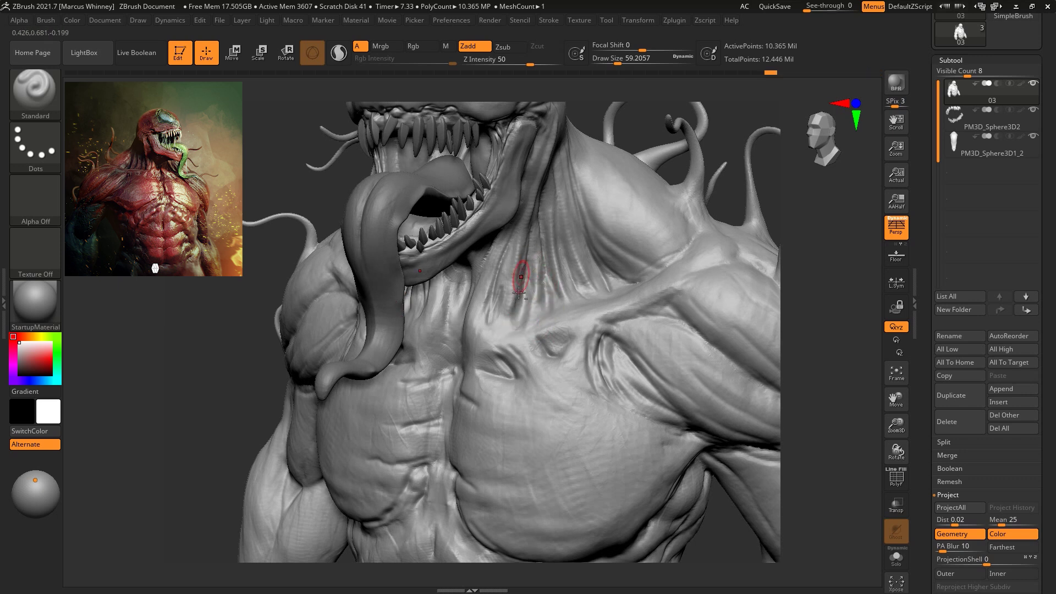
key(ctrl+shift+z)
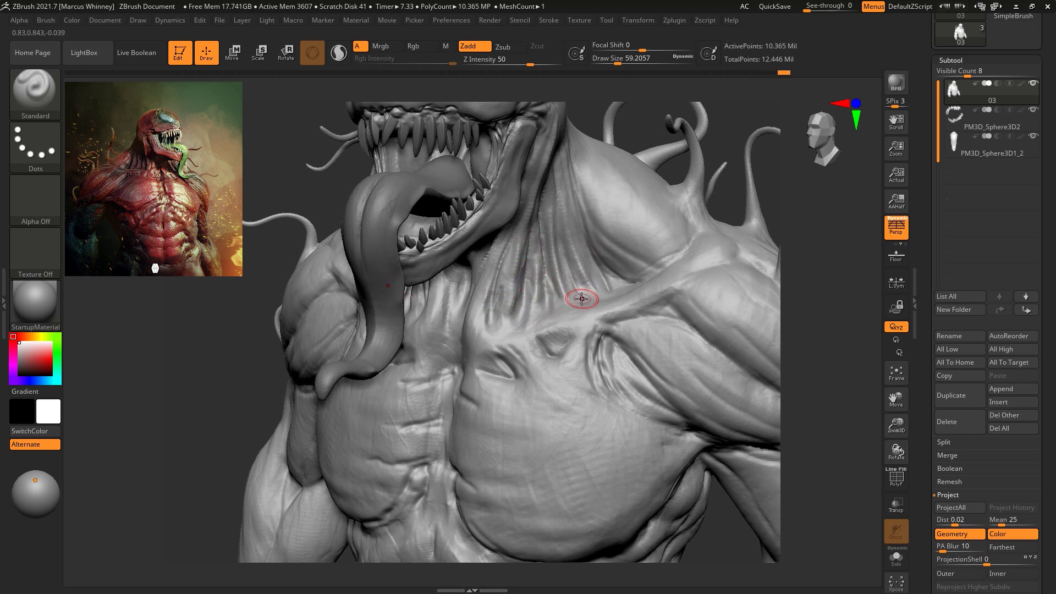
Build up muscle strands where the outer edge of the chest meets the armpit with the Standard brush
shift+right_drag(798, 199, 771, 205)
mouse_move(772, 204)
mouse_down()
mouse_move(716, 197)
mouse_move(761, 229)
mouse_move(775, 224)
mouse_move(775, 182)
mouse_up()
key(shift)
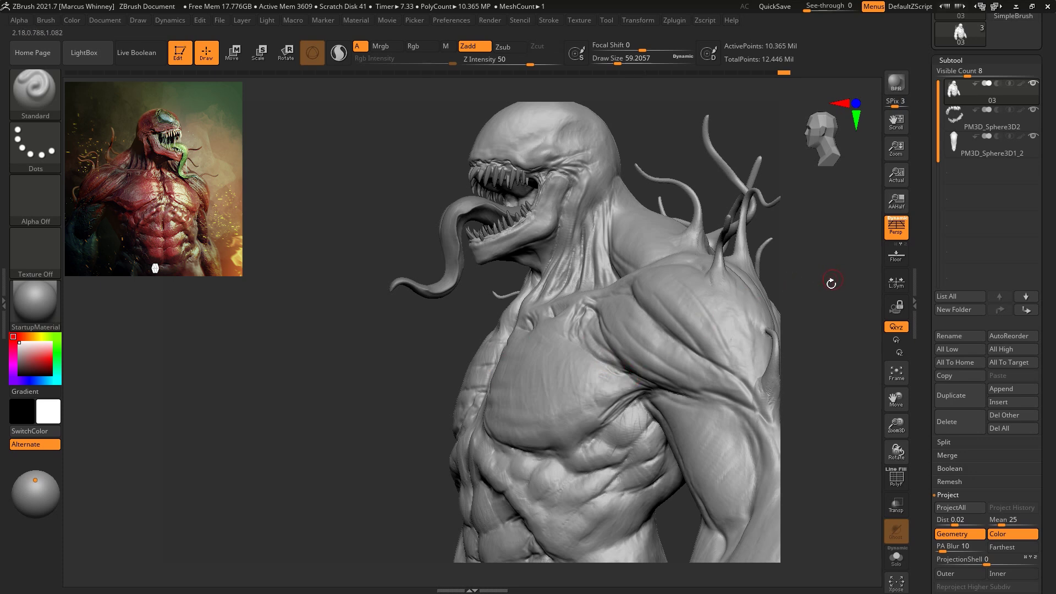
drag(832, 283, 588, 330)
drag(633, 388, 597, 429)
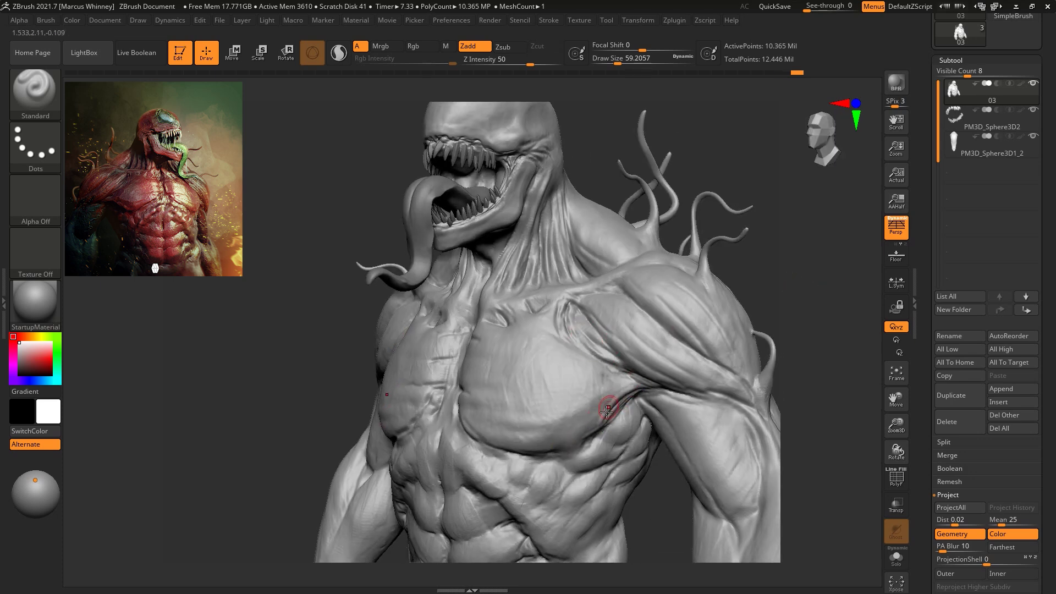
Raise small folds along the sternum between the pectorals, up to the pit of the neck
drag(785, 307, 831, 301)
alt+drag(748, 297, 736, 185)
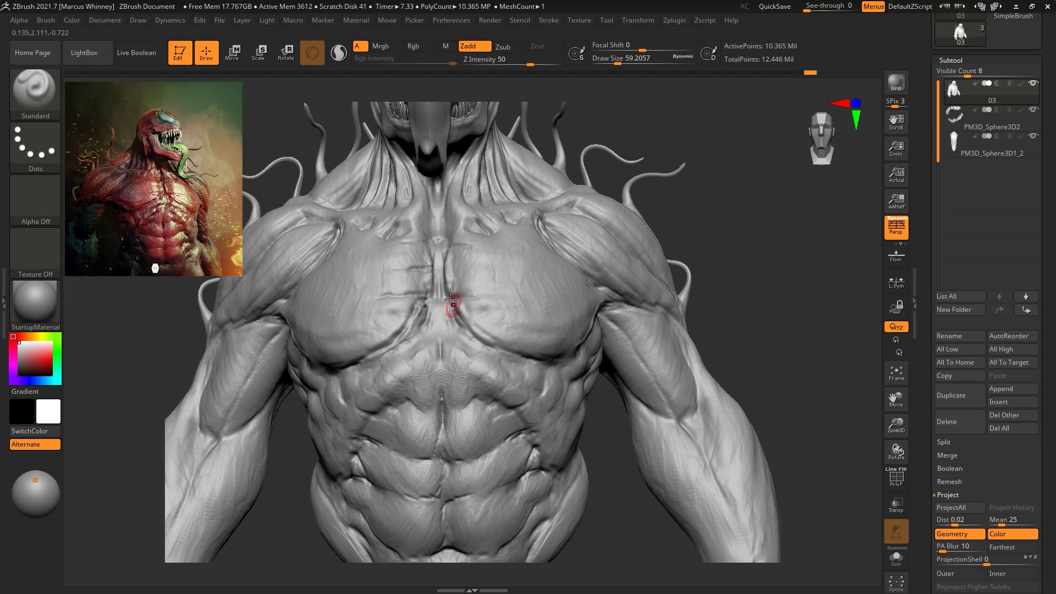
drag(439, 213, 444, 205)
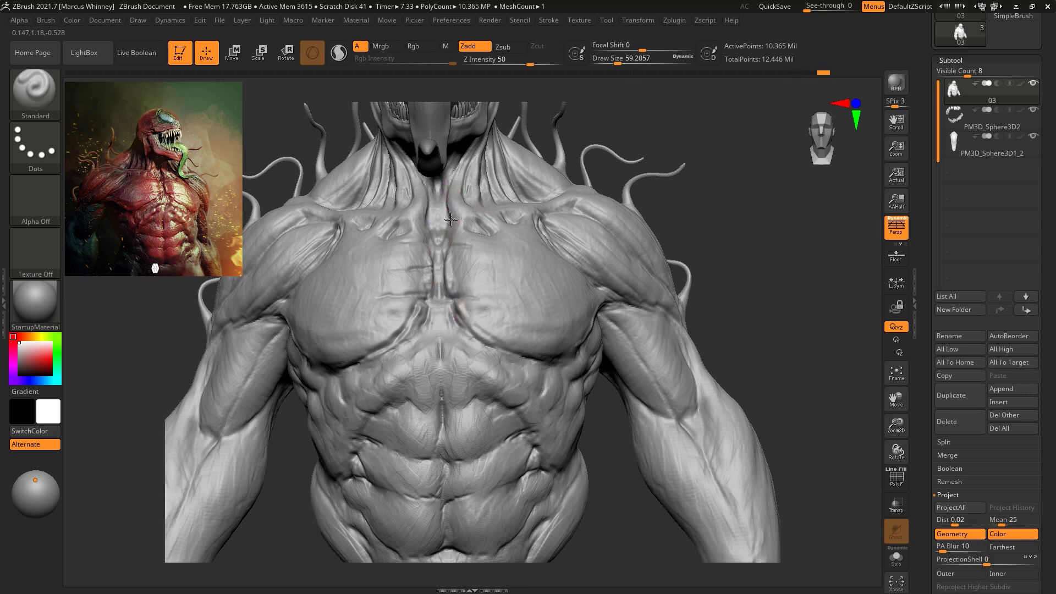
drag(449, 211, 451, 199)
Add fine ridges around the base and side of the neck with the Standard brush at draw size about 37
drag(622, 137, 743, 162)
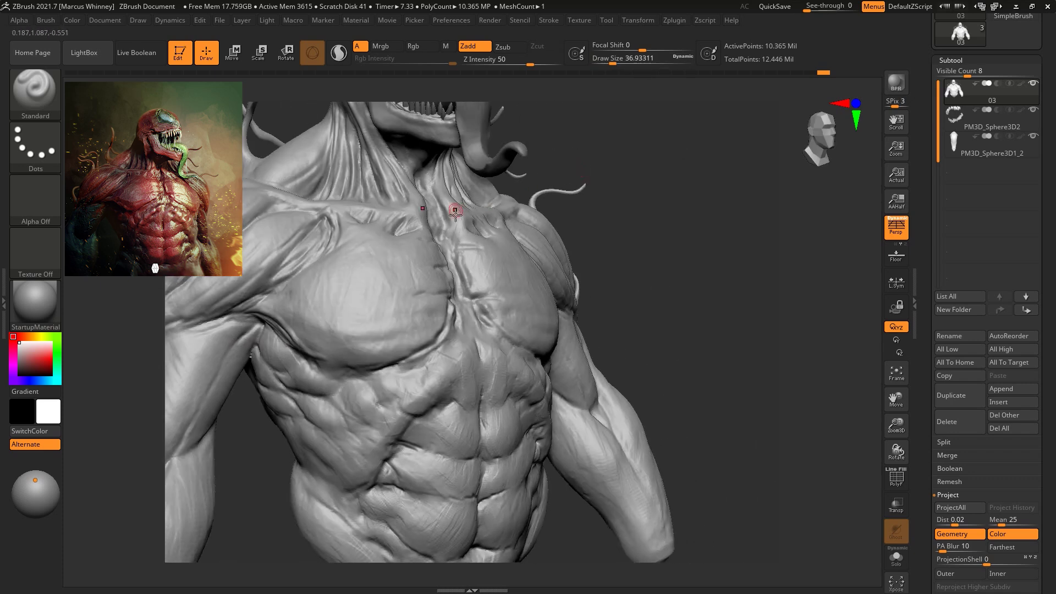
drag(622, 165, 474, 187)
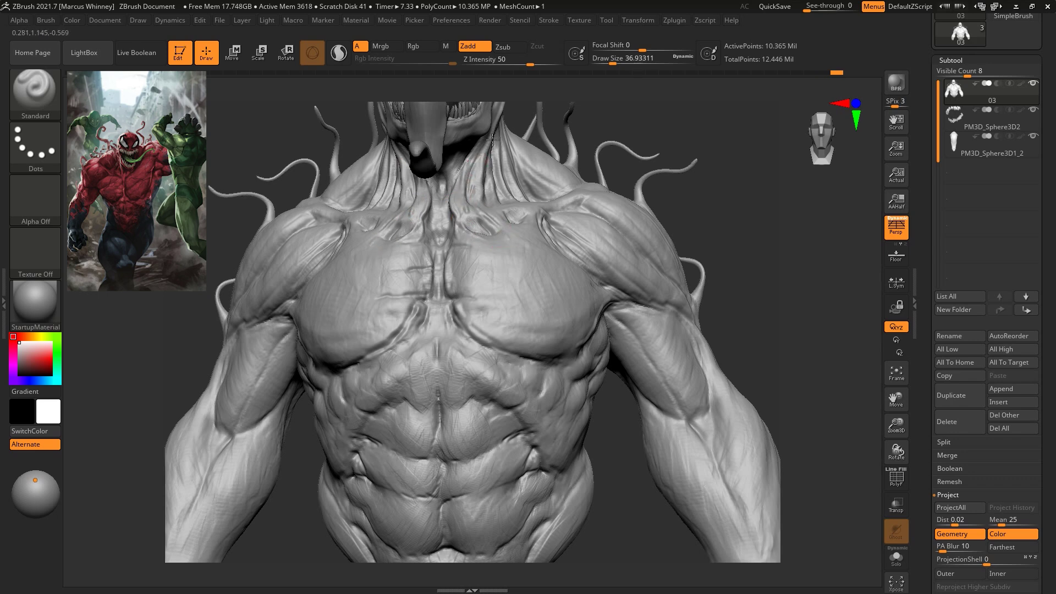
drag(730, 164, 489, 259)
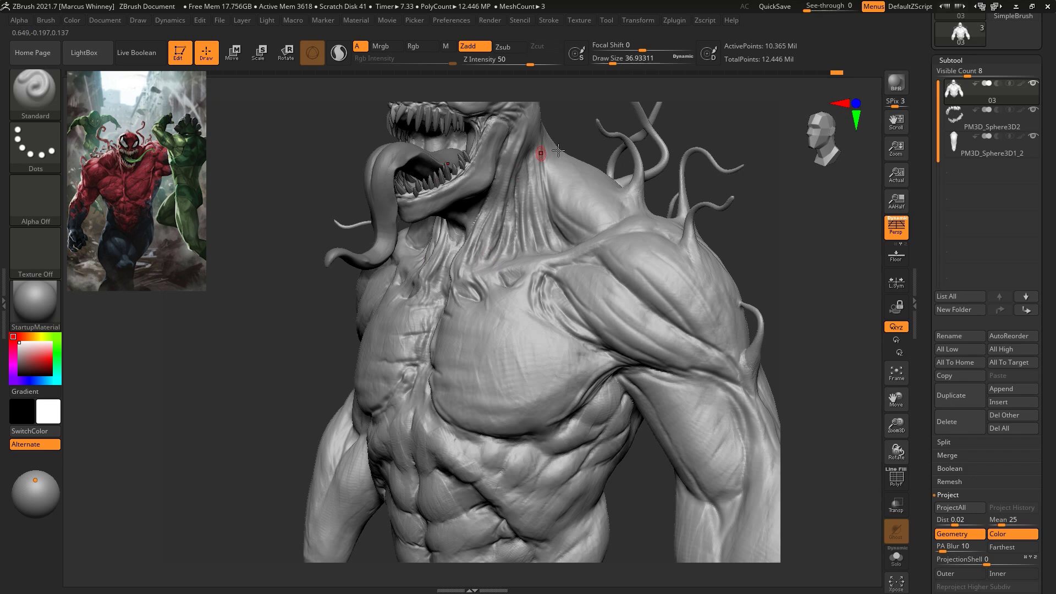
key(ctrl)
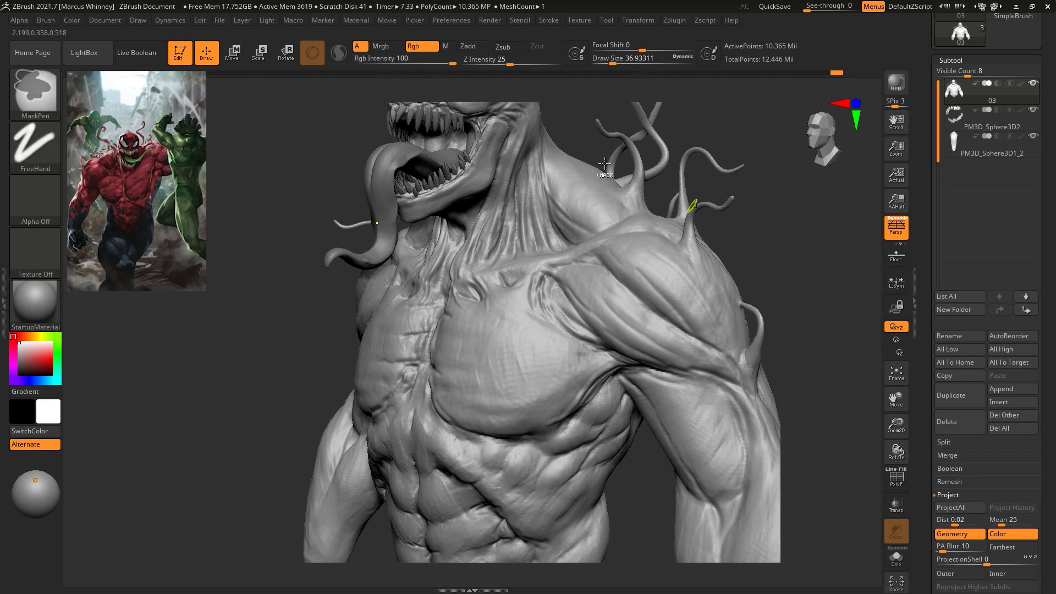
Build up the ridges below the chest and along the upper abdominals with the Standard brush at draw size about 97
drag(797, 291, 799, 245)
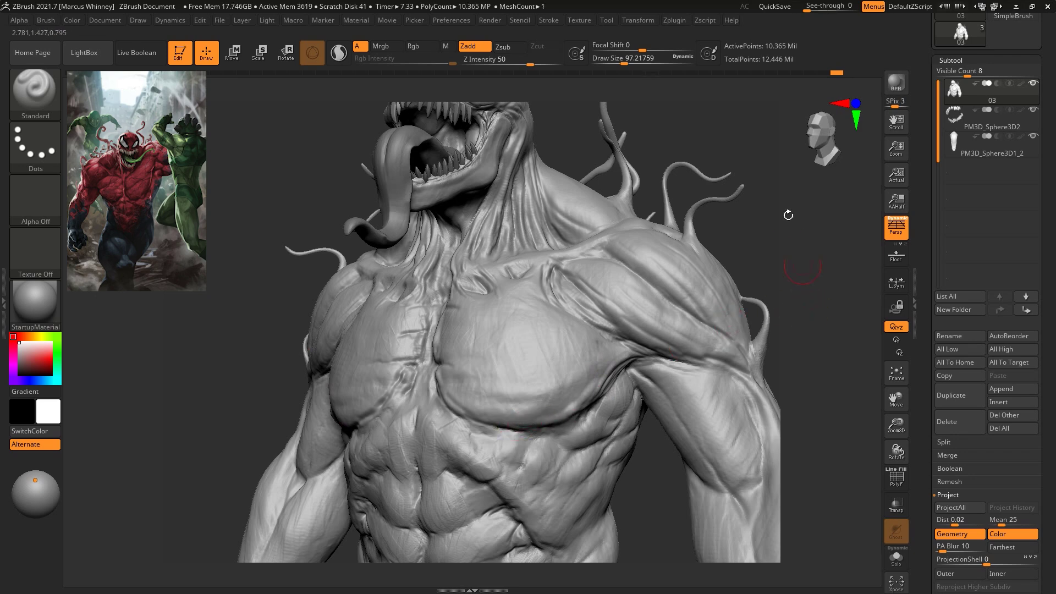
alt+drag(789, 323, 810, 159)
shift+drag(810, 159, 766, 259)
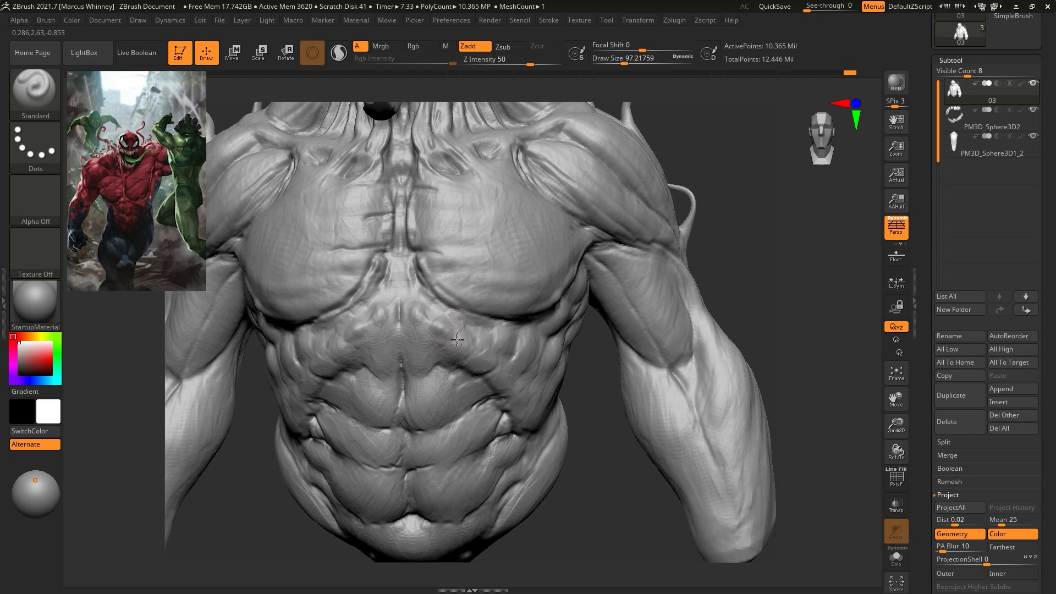
drag(622, 512, 498, 386)
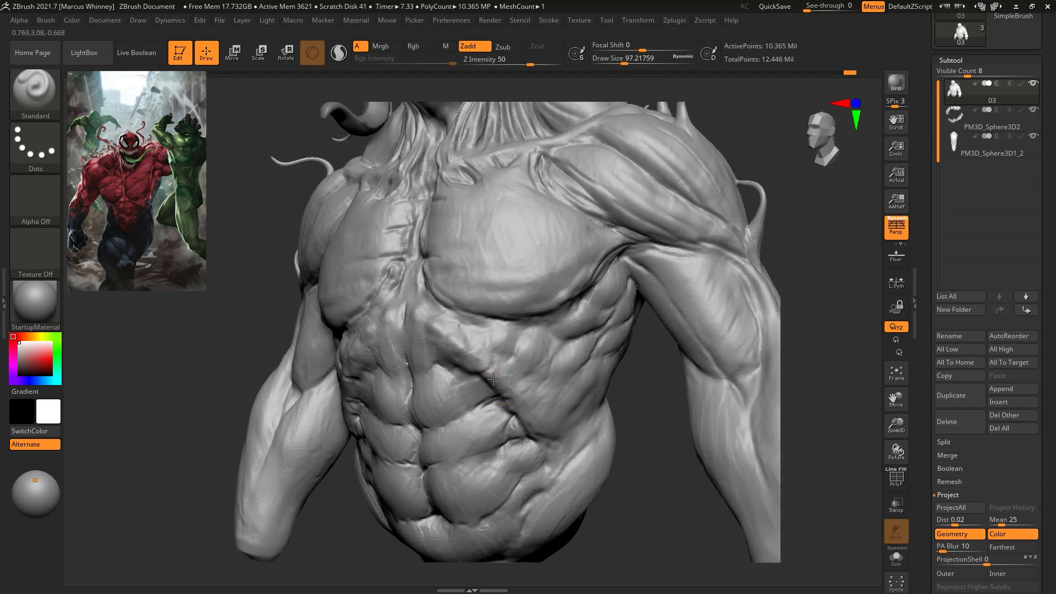
mouse_move(416, 307)
mouse_down()
mouse_move(408, 318)
mouse_move(453, 356)
mouse_up()
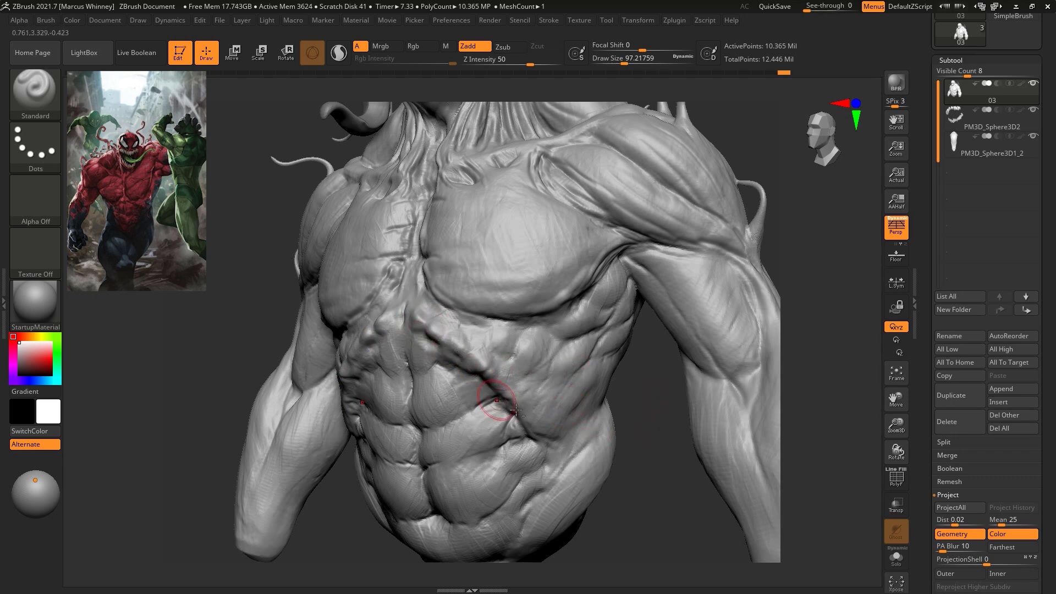
Sculpt raised muscle folds around the armpit and inner upper arm with the Standard brush
drag(658, 486, 695, 398)
key(f)
drag(668, 298, 733, 287)
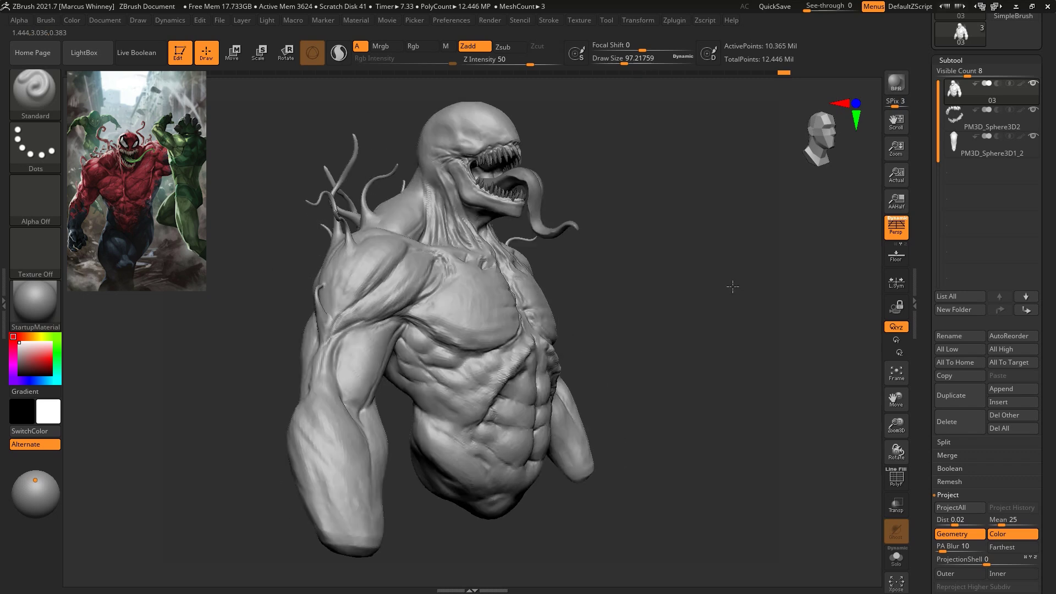
drag(497, 389, 415, 356)
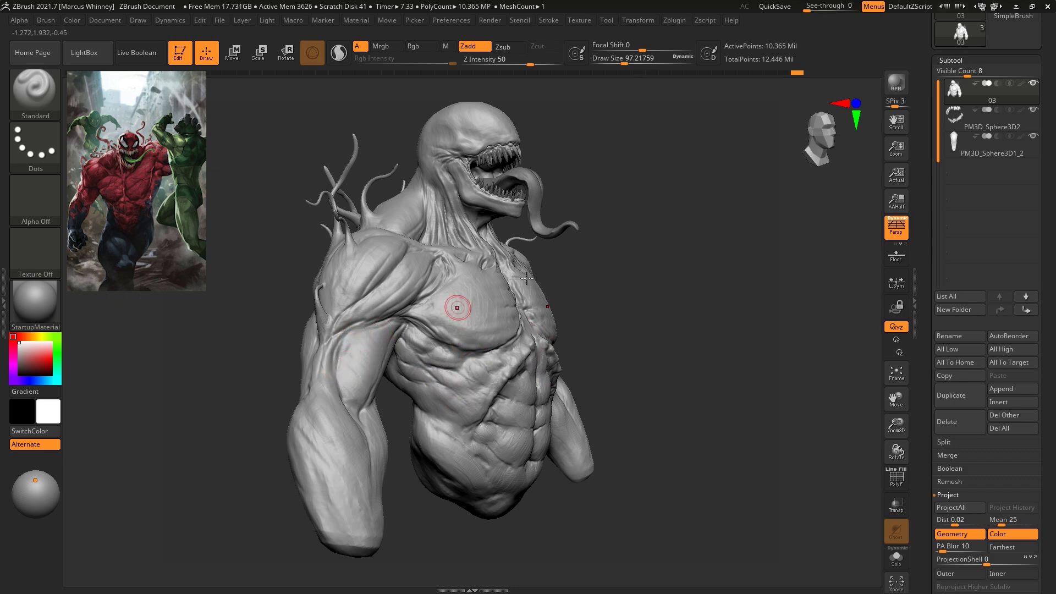
drag(685, 254, 625, 237)
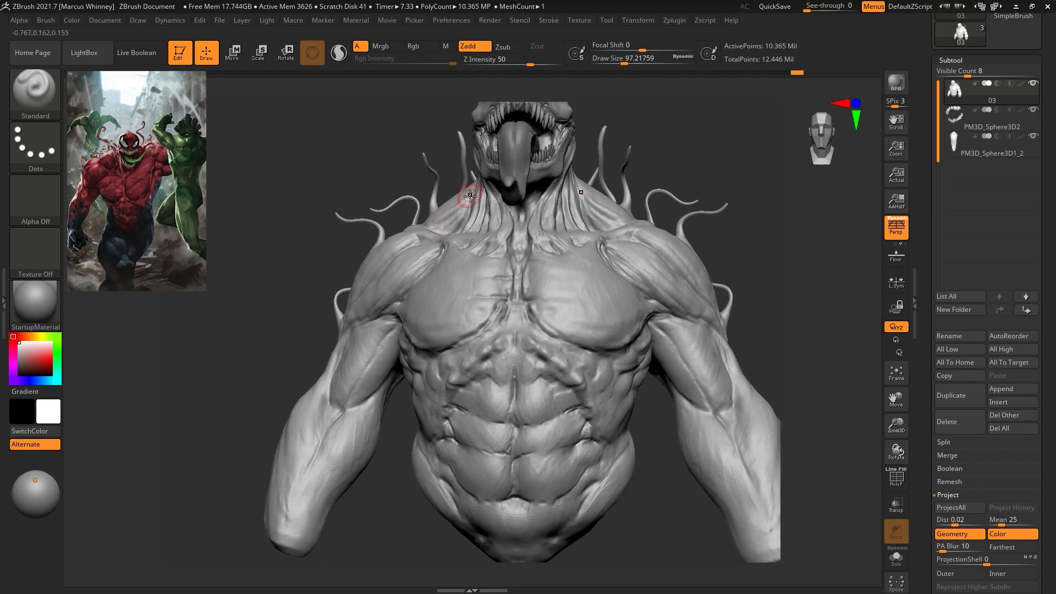
Add folds over the trapezius and front of the shoulder with the Standard brush at draw size about 77
right_drag(659, 193, 577, 208)
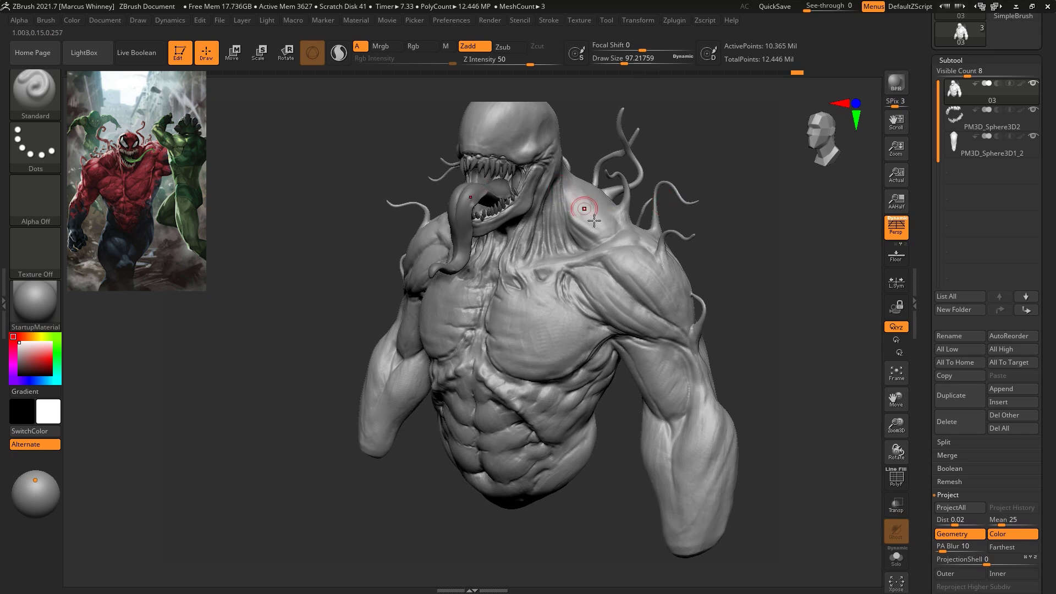
key(ctrl)
key(space)
drag(575, 192, 570, 193)
key(ctrl)
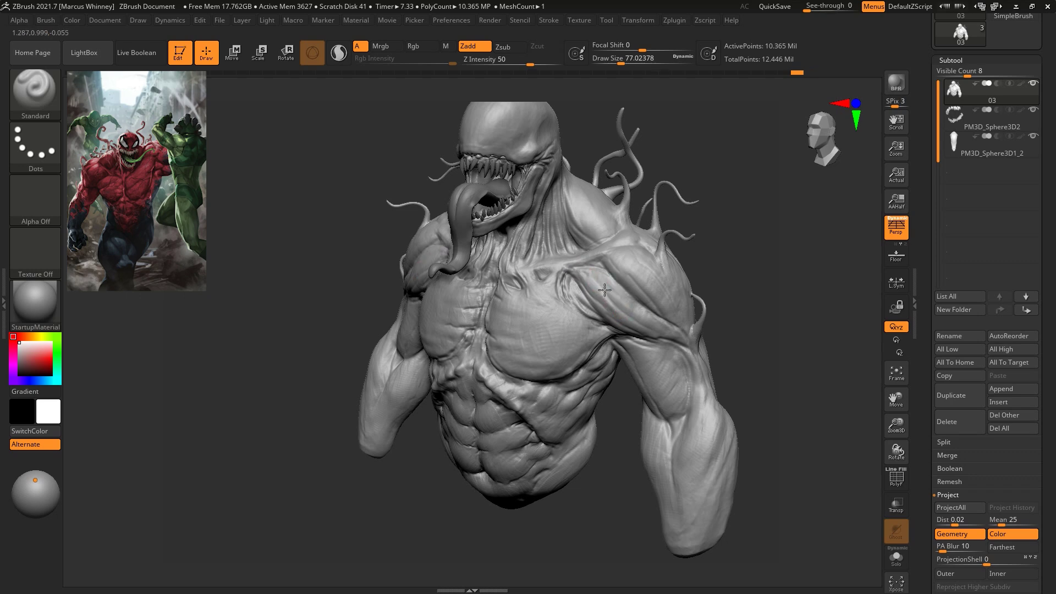
mouse_move(709, 212)
shift+mouse_down()
mouse_move(766, 207)
mouse_move(722, 207)
mouse_move(715, 220)
mouse_move(729, 226)
shift+mouse_up()
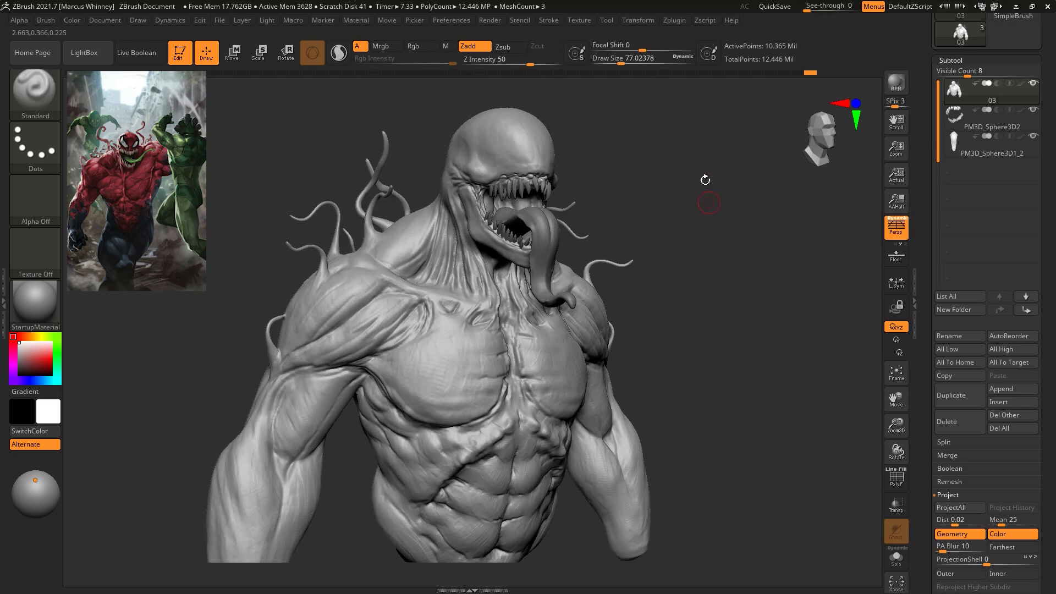
Sculpt soft muscle forms on the shoulder with the Standard brush at draw size about 120 and Z Intensity 20
drag(677, 186, 721, 220)
key(space)
drag(695, 196, 704, 197)
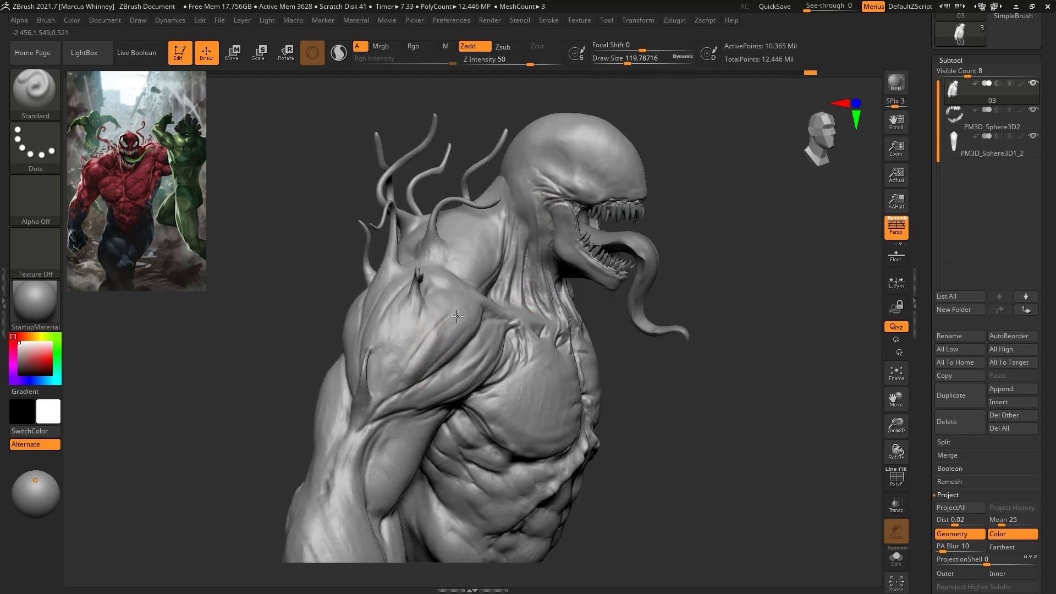
drag(703, 289, 475, 214)
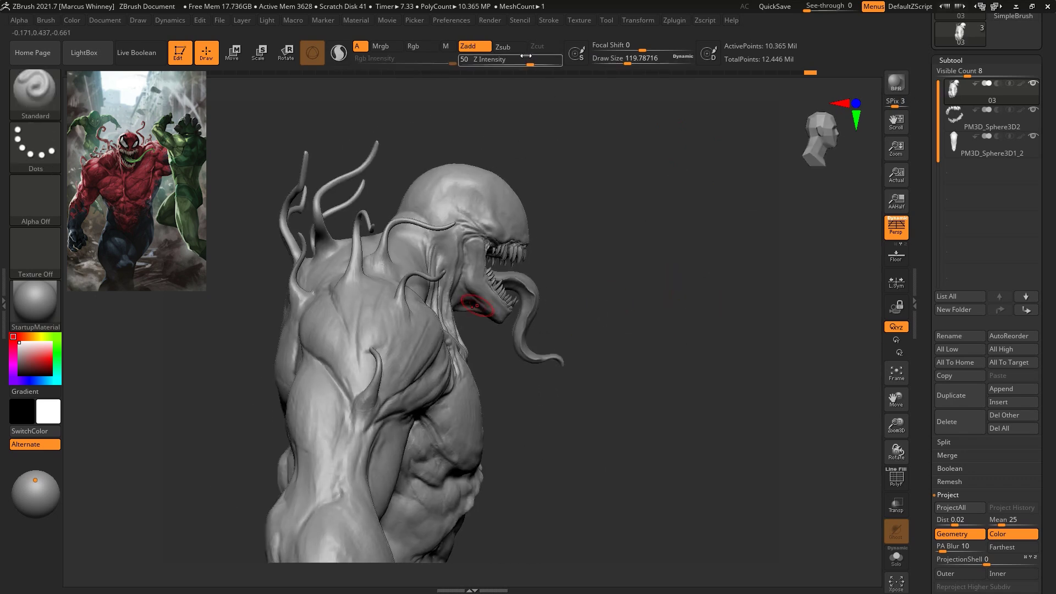
drag(613, 205, 594, 223)
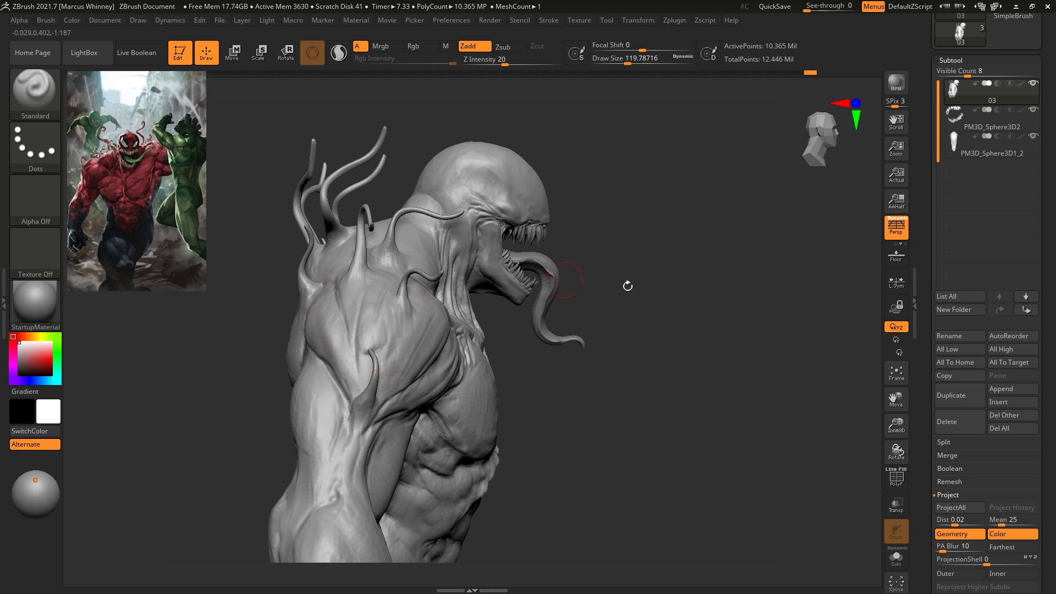
drag(627, 286, 495, 297)
drag(808, 313, 739, 357)
mouse_move(845, 340)
mouse_down()
mouse_move(838, 298)
mouse_move(656, 249)
mouse_move(712, 424)
mouse_move(746, 383)
mouse_up()
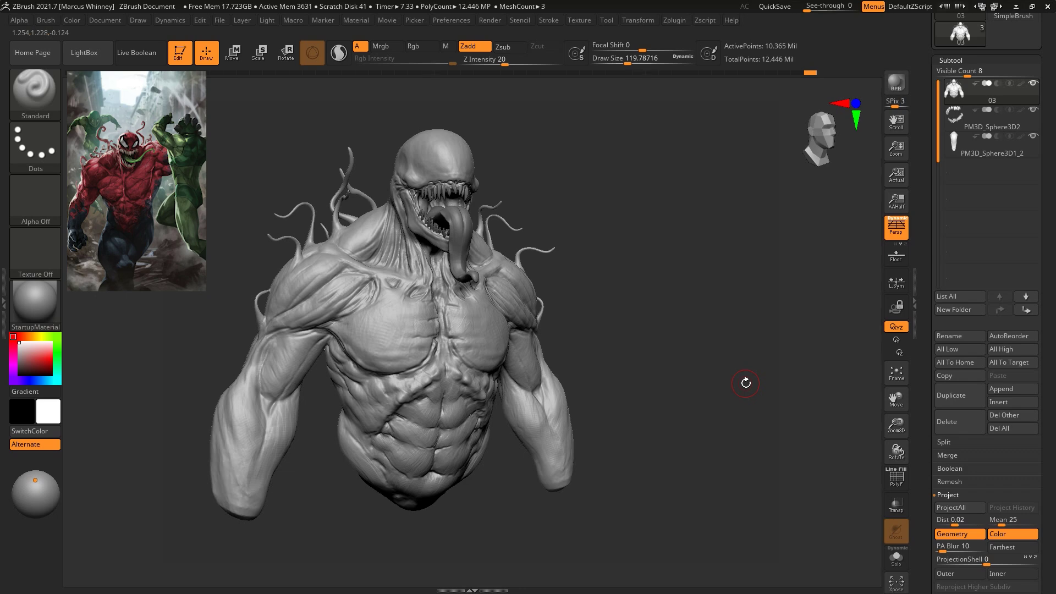
Build up the flank beside the abdominals with the Standard brush at draw size about 177
drag(644, 219, 385, 407)
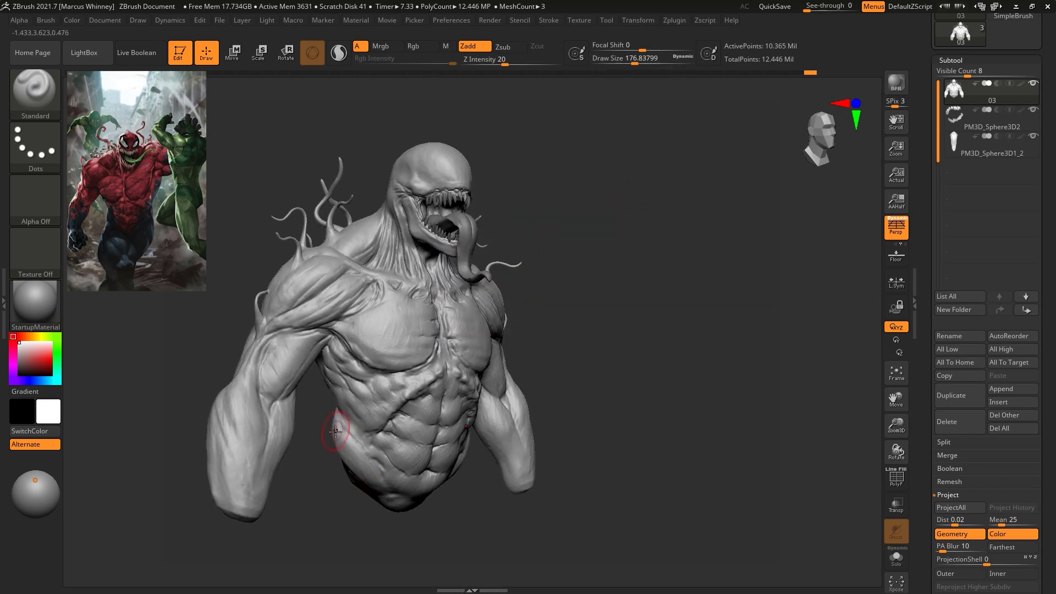
shift+drag(646, 315, 638, 246)
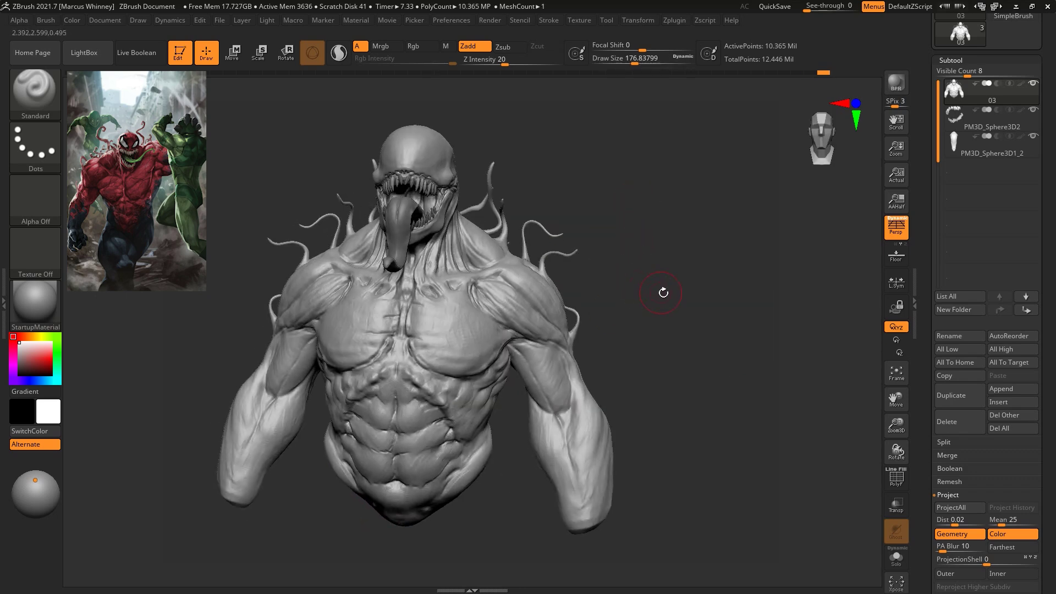
key(ctrl)
Switch to the ClayBuildup brush at draw size about 44 for close work on the front of the head
mouse_move(667, 184)
alt+mouse_down()
mouse_move(674, 248)
mouse_move(716, 185)
mouse_move(740, 173)
mouse_move(729, 186)
alt+mouse_up()
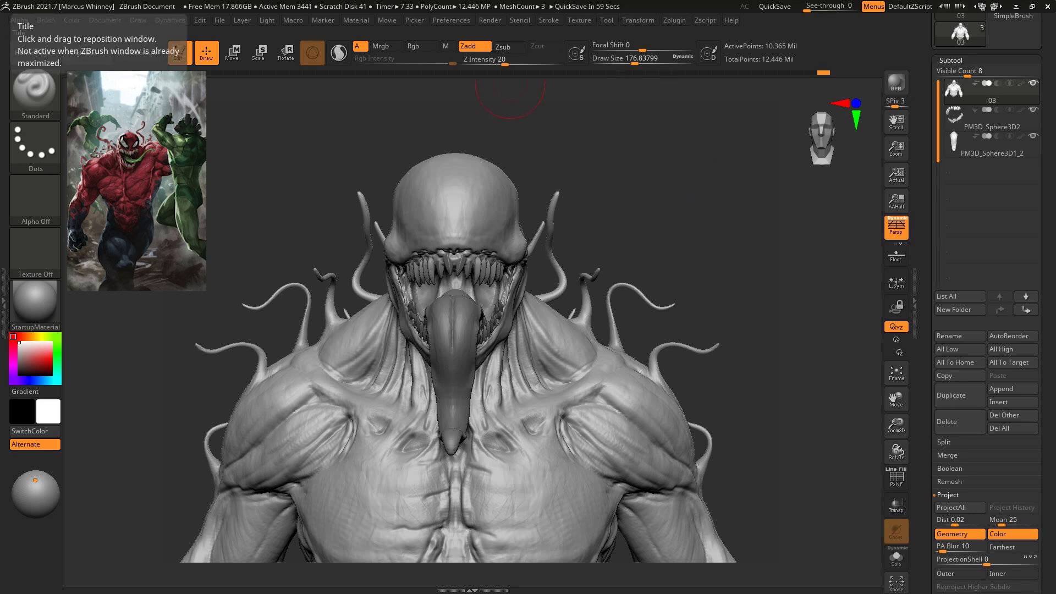
mouse_move(613, 176)
alt+mouse_down()
mouse_move(665, 275)
mouse_move(698, 229)
mouse_move(673, 191)
alt+mouse_up()
key(space)
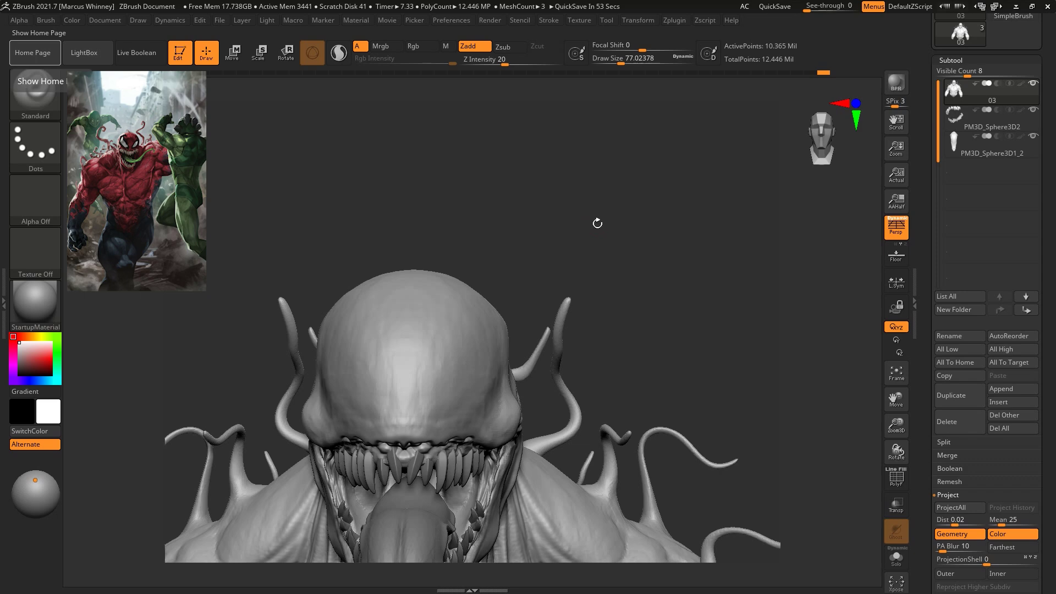
drag(617, 224, 597, 235)
key(b)
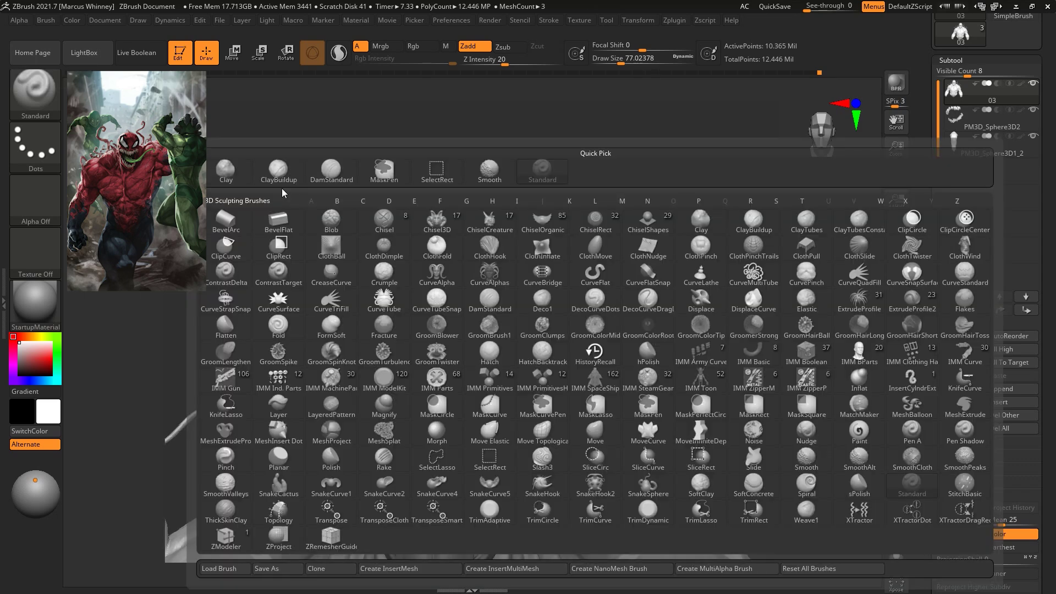
click(291, 177)
key(space)
click(662, 180)
mouse_move(666, 177)
alt+mouse_down()
mouse_move(699, 222)
mouse_move(700, 196)
mouse_move(682, 209)
alt+mouse_up()
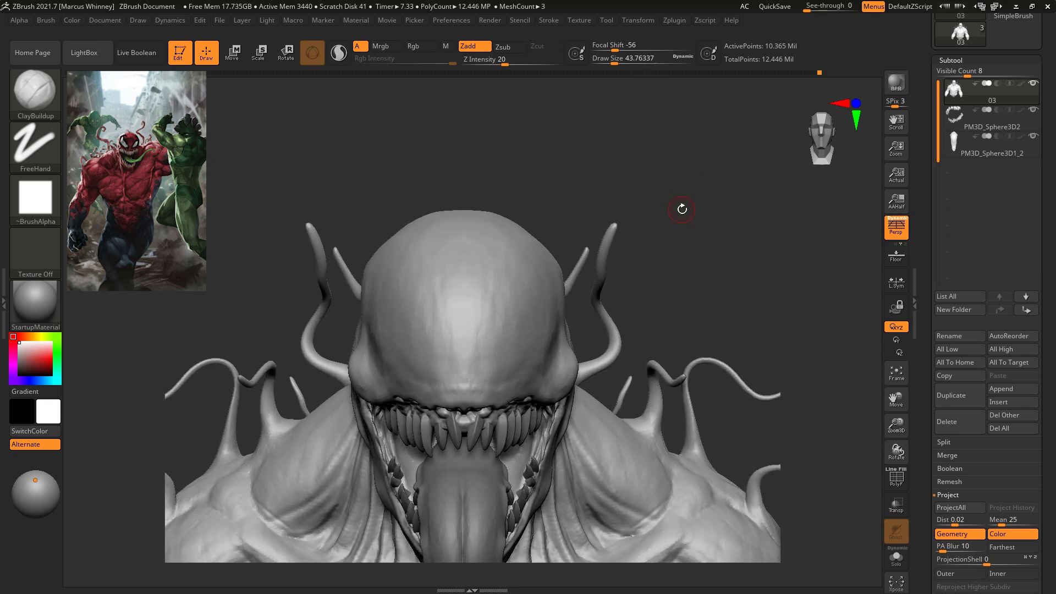
Mask two large hooked, Venom-style eye shapes on the front of the head with MaskPen at draw size about 44
key(ctrl)
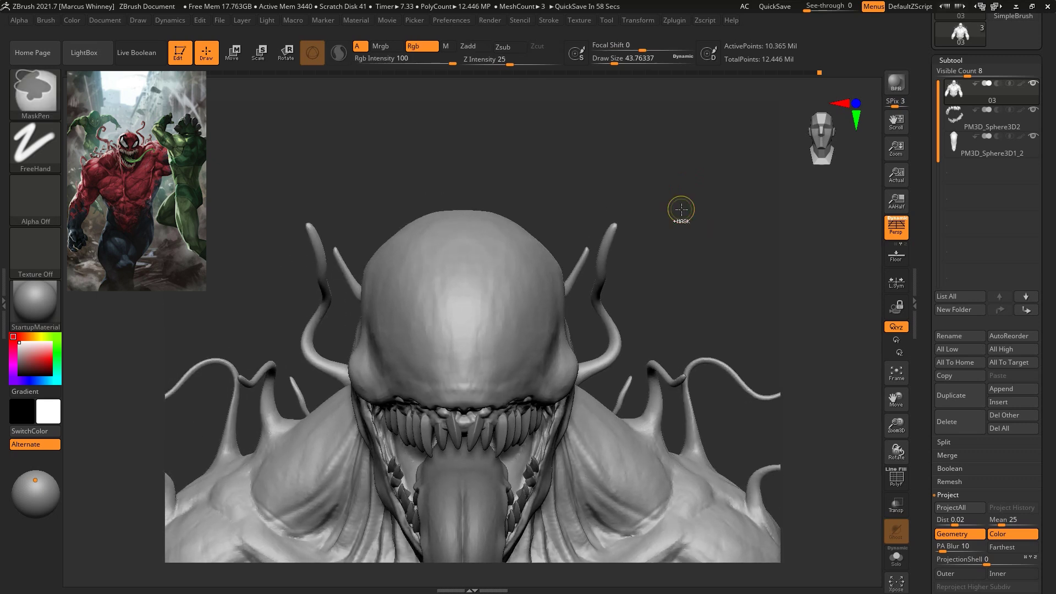
mouse_move(481, 350)
ctrl+mouse_down()
mouse_move(516, 273)
mouse_move(504, 259)
mouse_move(533, 322)
mouse_move(496, 373)
mouse_move(523, 304)
ctrl+mouse_up()
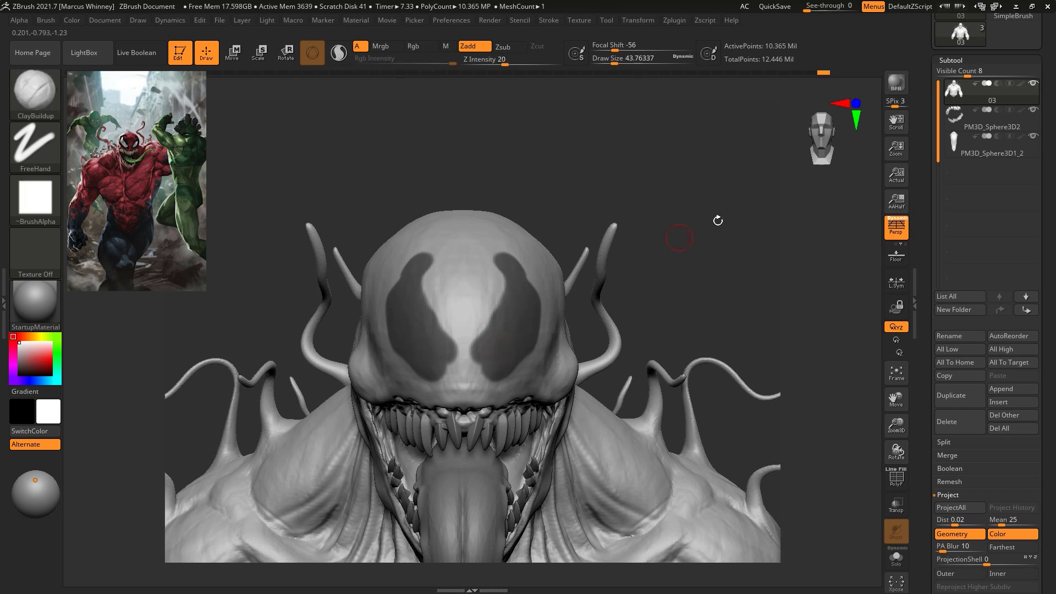
drag(717, 220, 618, 275)
mouse_move(503, 378)
ctrl+mouse_down()
mouse_move(569, 308)
mouse_move(550, 247)
mouse_move(566, 300)
ctrl+mouse_up()
drag(597, 192, 637, 177)
ctrl+drag(514, 252, 502, 268)
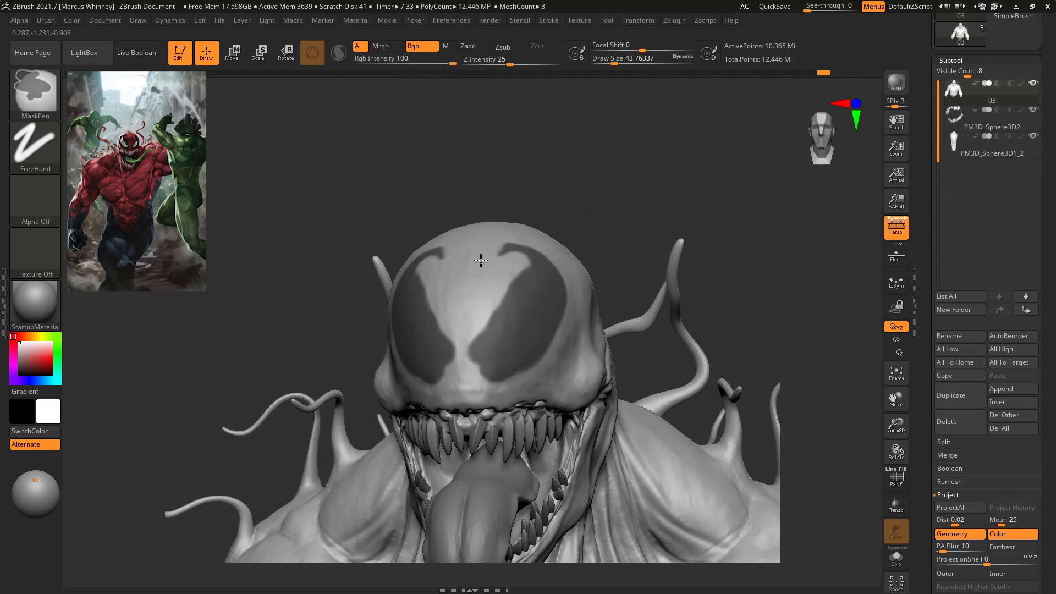
mouse_move(667, 191)
mouse_down()
mouse_move(681, 180)
mouse_move(662, 198)
mouse_up()
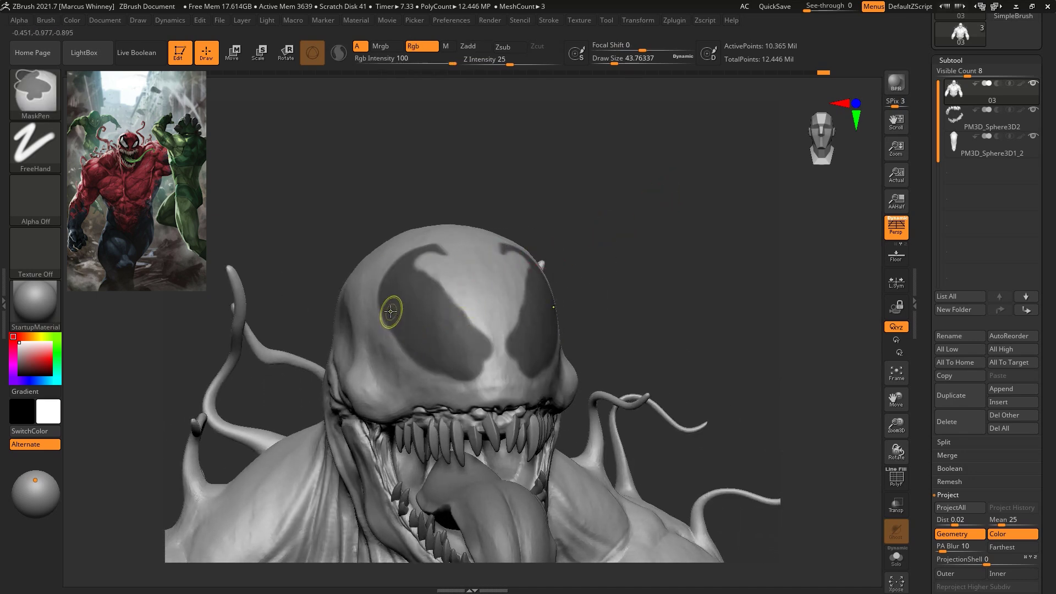
Widen the eye masks at their outer and lower edges, and undo the last stroke across the nose bridge
ctrl+drag(391, 311, 428, 356)
mouse_move(483, 337)
ctrl+mouse_down()
mouse_move(495, 357)
mouse_move(484, 319)
mouse_move(493, 356)
ctrl+mouse_up()
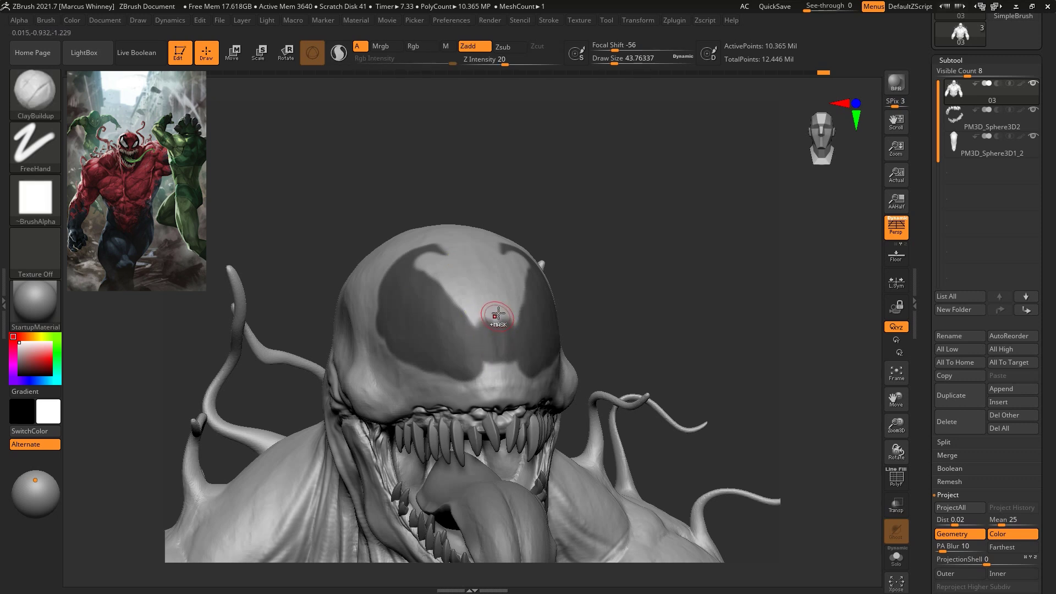
key(ctrl+z)
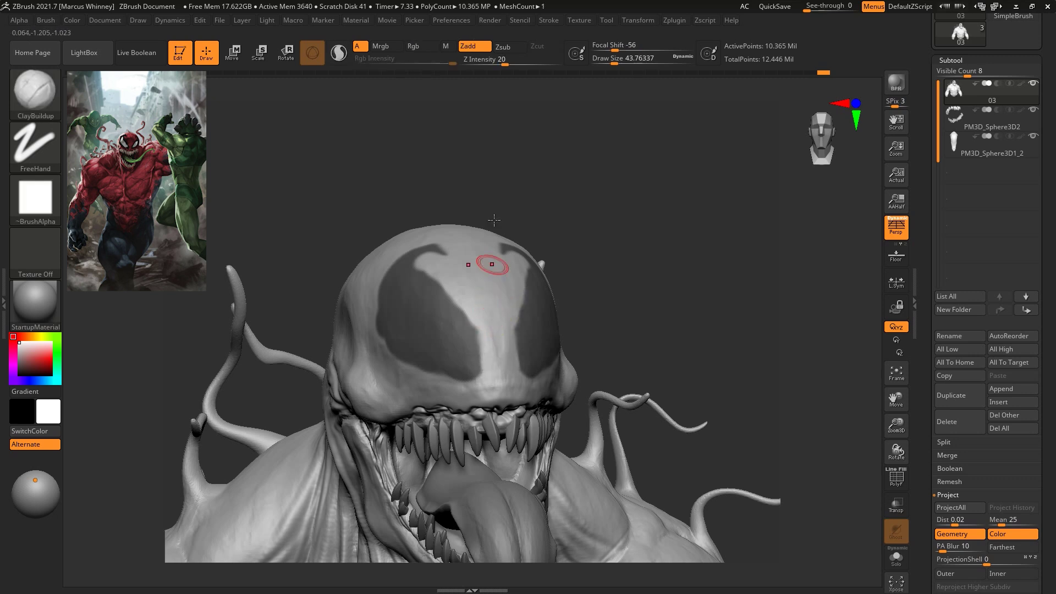
Refine the lower and outer edges of the eye masks with MaskPen at draw size about 18
key(space)
drag(622, 192, 621, 192)
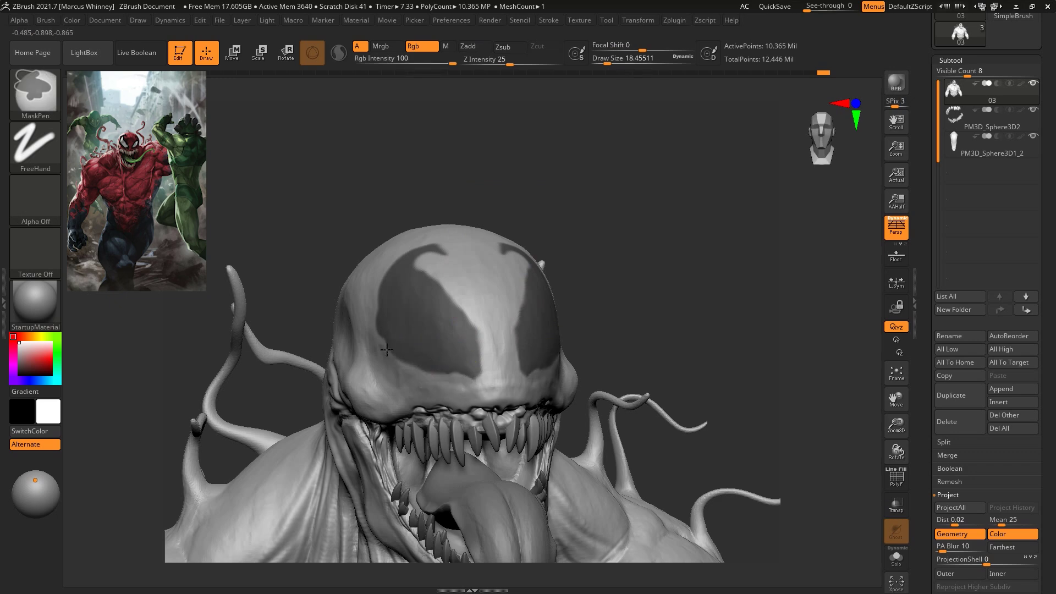
drag(719, 240, 557, 298)
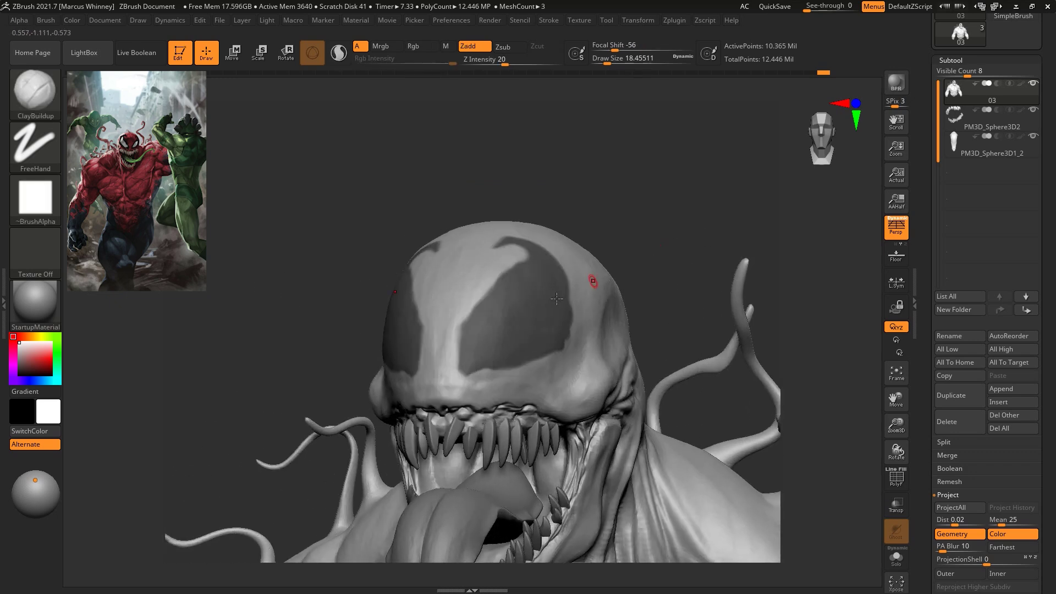
key(ctrl)
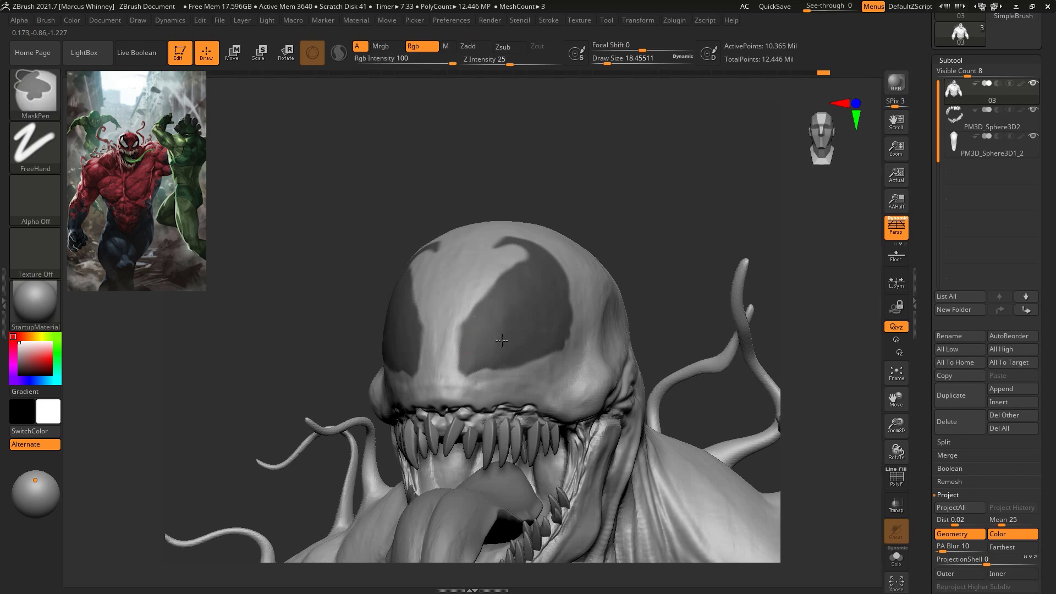
Refine the eye masks' inner edges at draw size about 41 and their upper hooks at about 18
mouse_move(670, 173)
mouse_down()
mouse_move(679, 186)
mouse_move(703, 173)
mouse_move(683, 179)
mouse_move(695, 195)
mouse_move(675, 207)
mouse_up()
key(space)
key(ctrl)
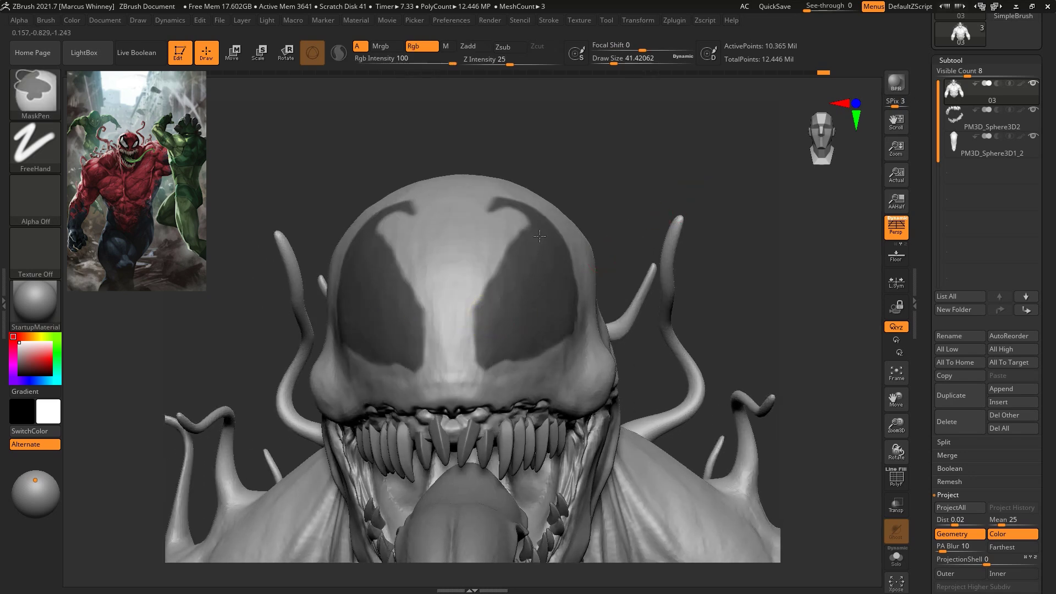
key(space)
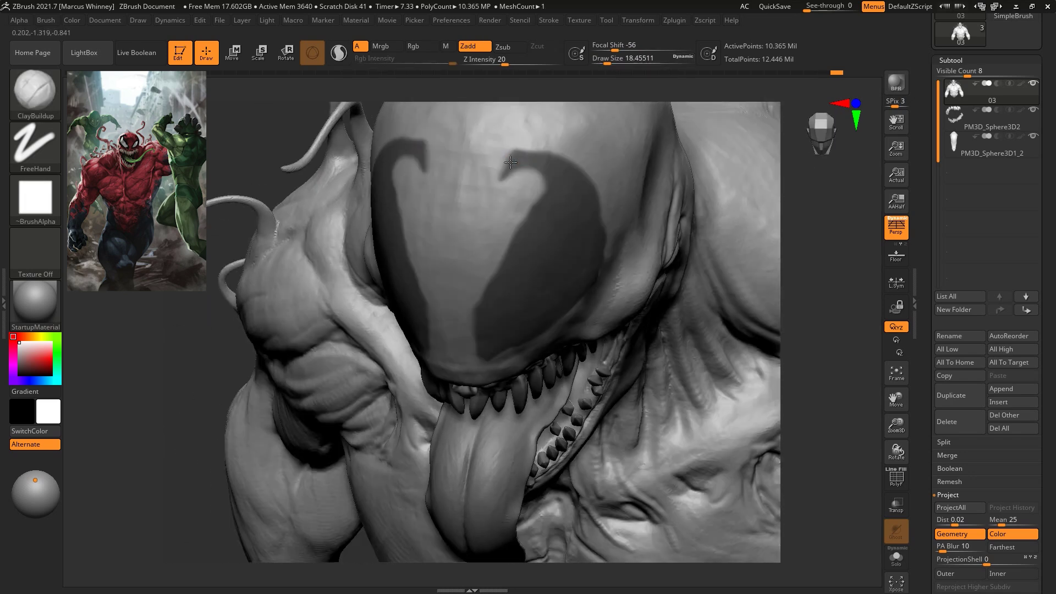
key(ctrl)
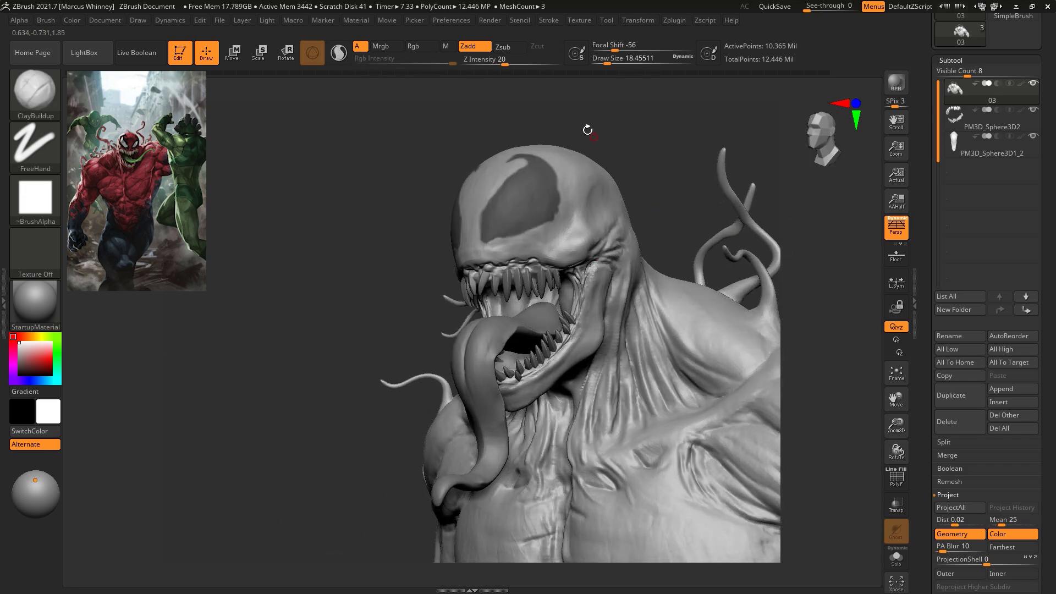
key(ctrl)
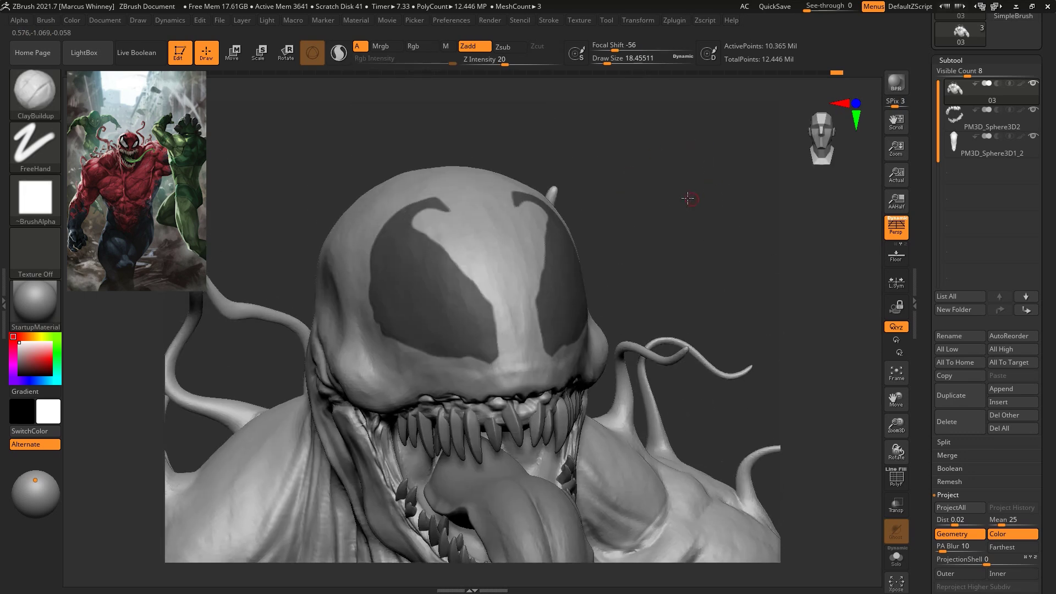
Shape the lower inner corners of the eye masks into points beside the nose bridge, erasing excess mask
mouse_move(687, 198)
mouse_down()
mouse_move(715, 217)
mouse_move(709, 156)
mouse_move(694, 179)
mouse_up()
mouse_move(469, 318)
ctrl+mouse_down()
mouse_move(453, 356)
mouse_move(462, 310)
ctrl+mouse_up()
ctrl+alt+drag(482, 348, 462, 373)
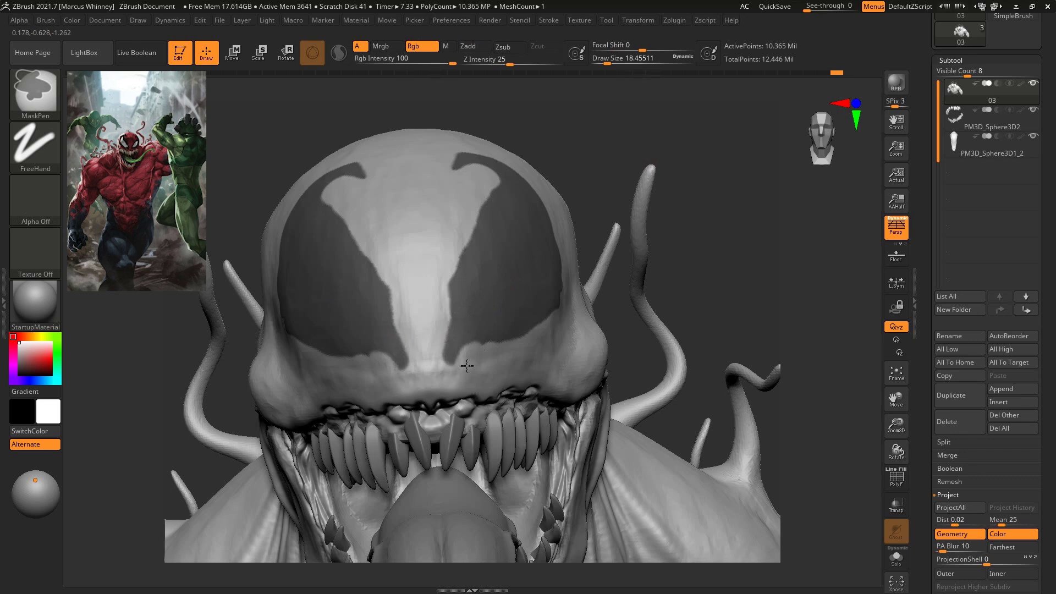
mouse_move(752, 219)
mouse_down()
mouse_move(738, 319)
mouse_move(665, 290)
mouse_move(734, 252)
mouse_up()
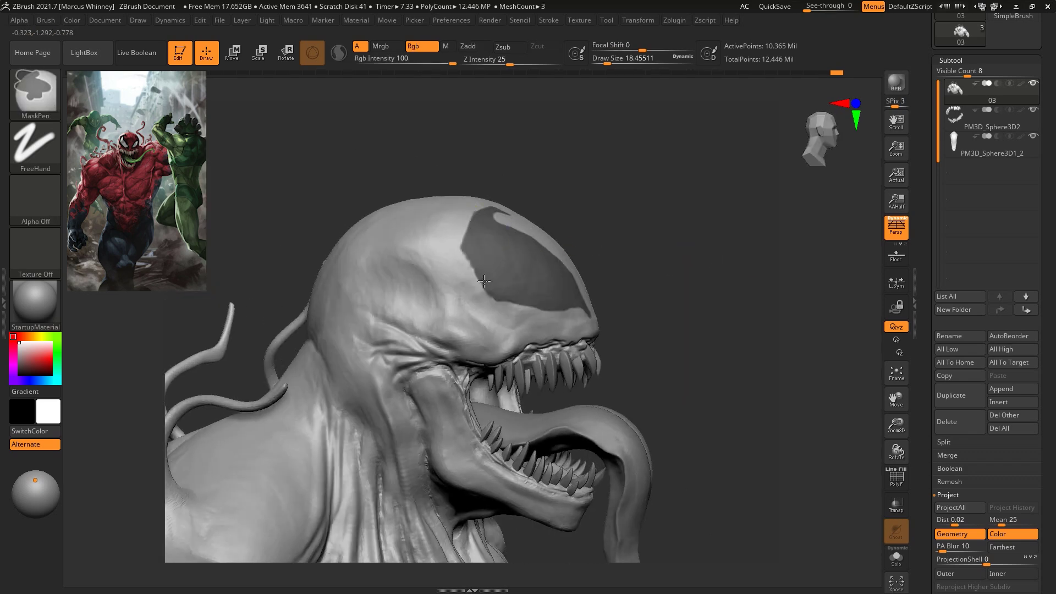
Try to extend the eye mask backward on the side of the head with a separate masking stroke
mouse_move(684, 229)
mouse_down()
mouse_move(686, 205)
mouse_move(596, 181)
mouse_up()
key(ctrl)
key(ctrl)
mouse_move(443, 220)
ctrl+mouse_down()
mouse_move(454, 210)
mouse_move(460, 220)
mouse_move(447, 253)
ctrl+mouse_up()
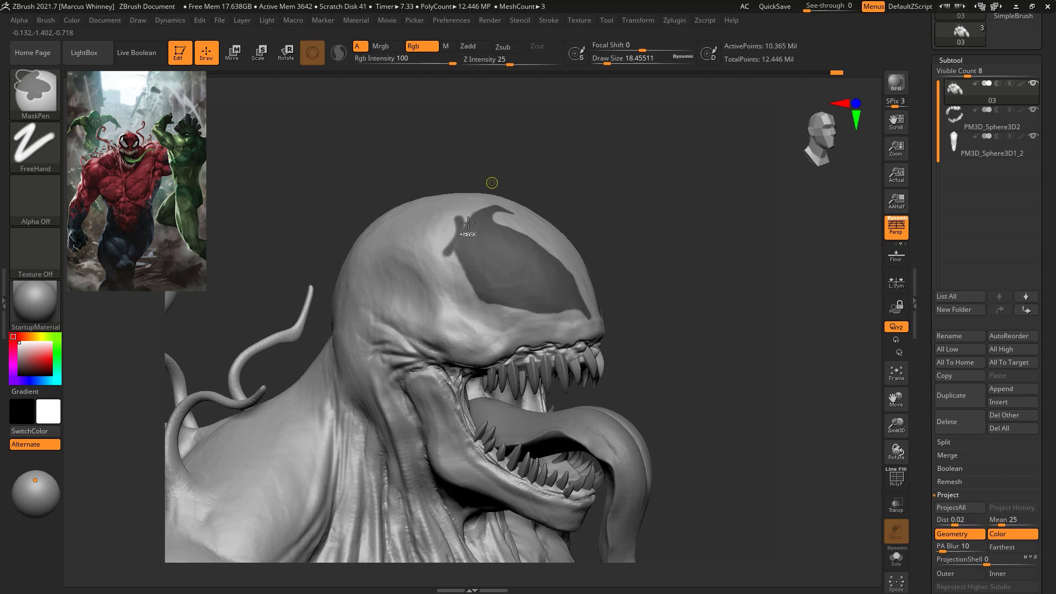
key(ctrl+z)
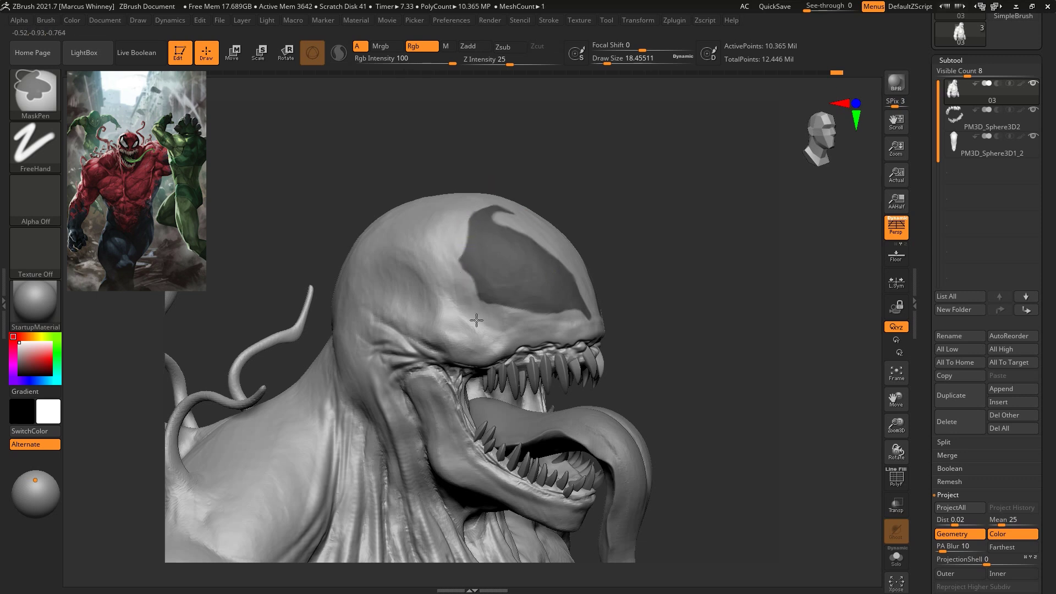
Clean up the rear and lower edges of the eye masks on the sides of the head
mouse_move(675, 207)
mouse_down()
mouse_move(708, 226)
mouse_move(741, 186)
mouse_move(688, 189)
mouse_move(701, 194)
mouse_up()
key(ctrl)
mouse_move(658, 165)
mouse_down()
mouse_move(720, 229)
mouse_move(639, 122)
mouse_up()
right_drag(681, 213, 625, 241)
key(shift)
key(ctrl)
key(ctrl)
shift+drag(644, 162, 682, 152)
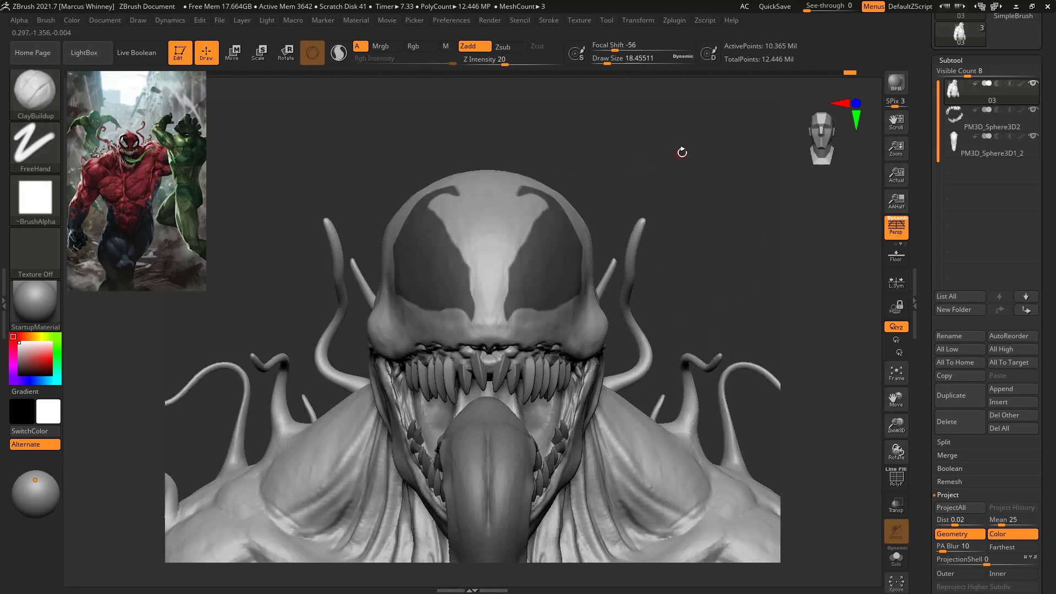
Invert the mask to leave the eyes editable and place the Move gizmo on the eye surface
key(ctrl)
ctrl+click(766, 242)
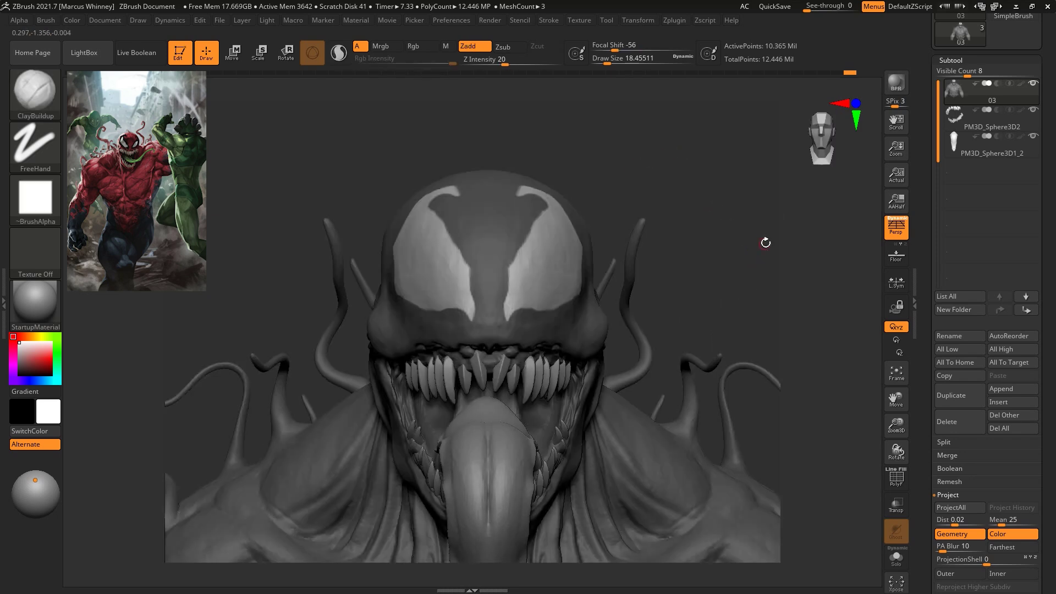
key(w)
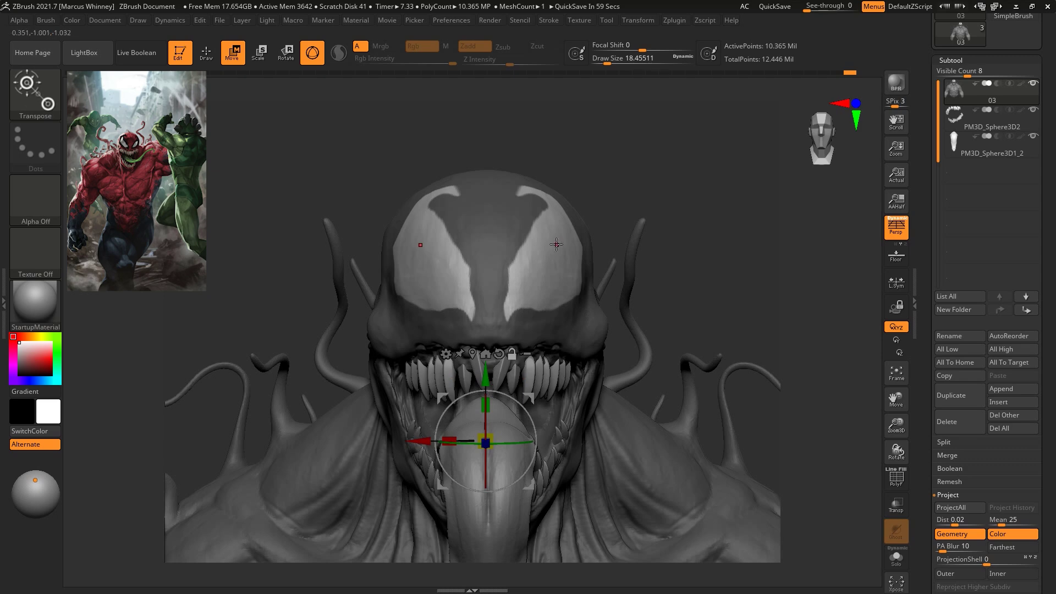
click(553, 249)
alt+drag(597, 210, 572, 241)
drag(742, 200, 757, 176)
Try to move the unmasked eye areas along the gizmo's Z axis
drag(597, 213, 604, 213)
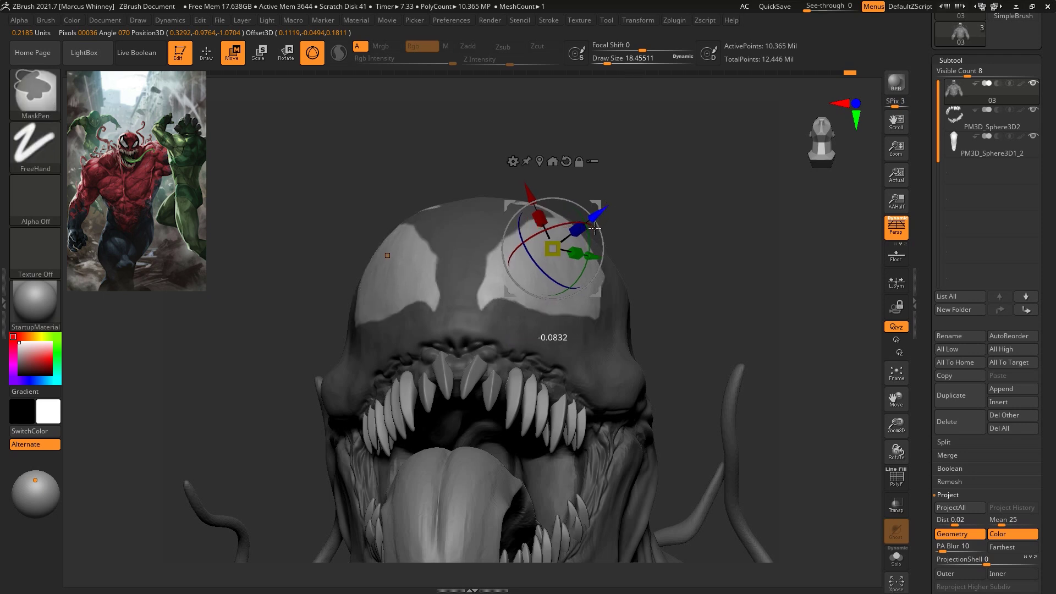
click(611, 212)
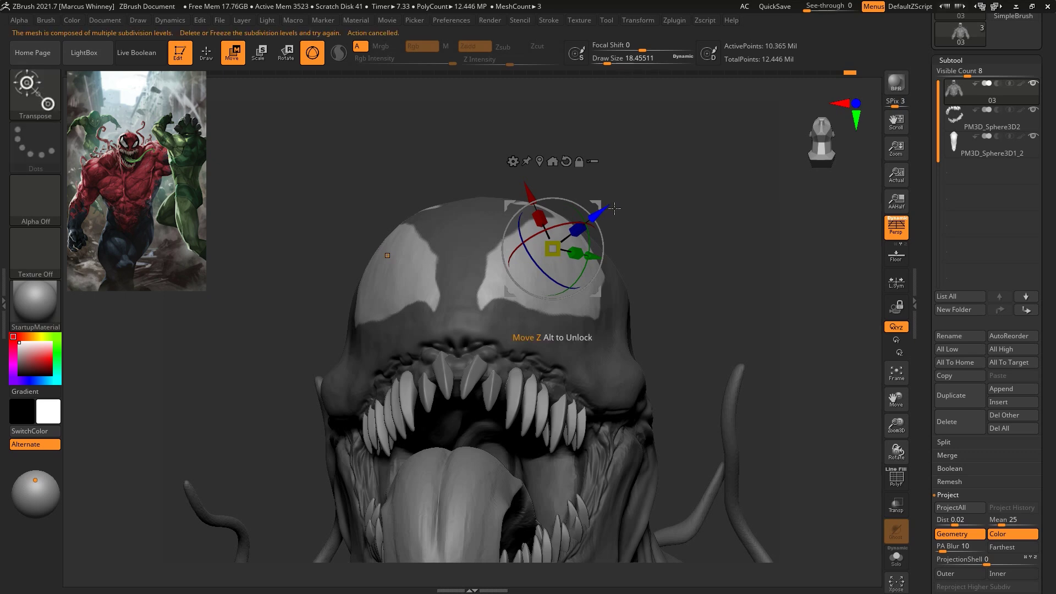
key(ctrl)
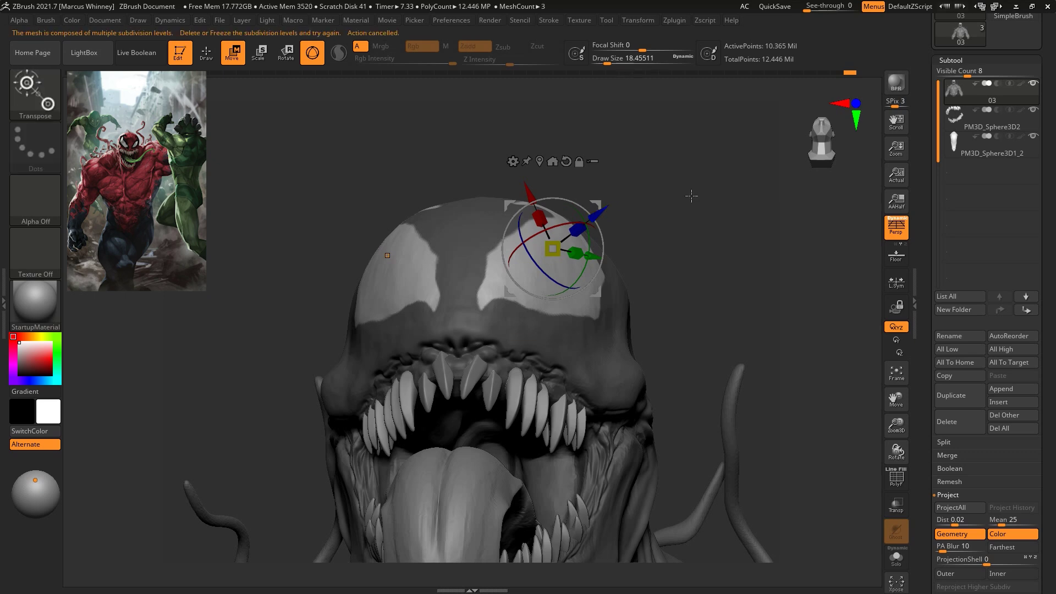
Recess both eye areas slightly into the head along the gizmo's Z axis and clear the mask
mouse_move(682, 226)
mouse_down()
mouse_move(689, 235)
mouse_move(687, 209)
mouse_up()
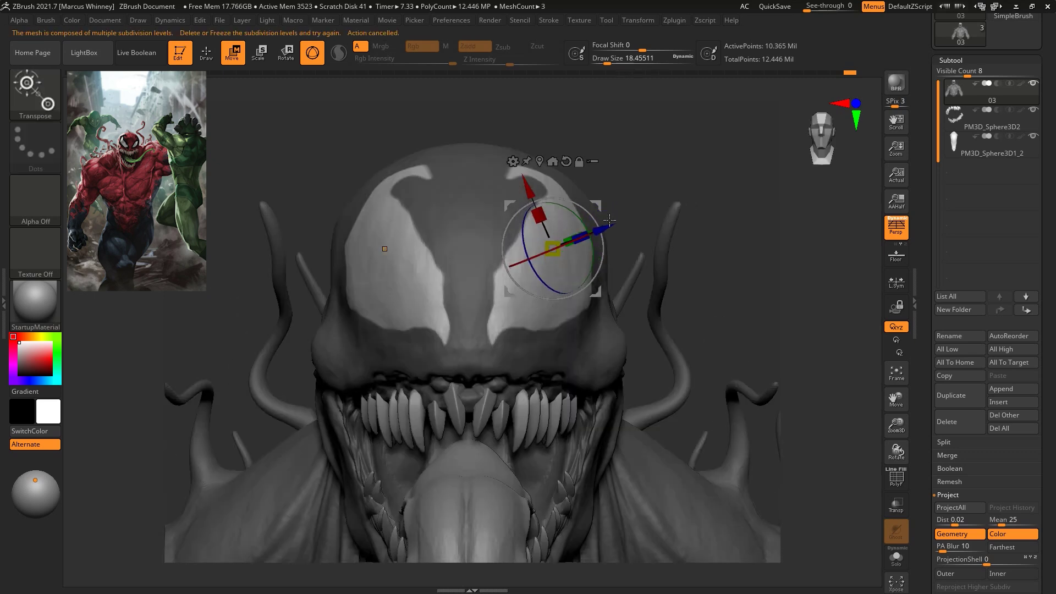
drag(604, 227, 606, 227)
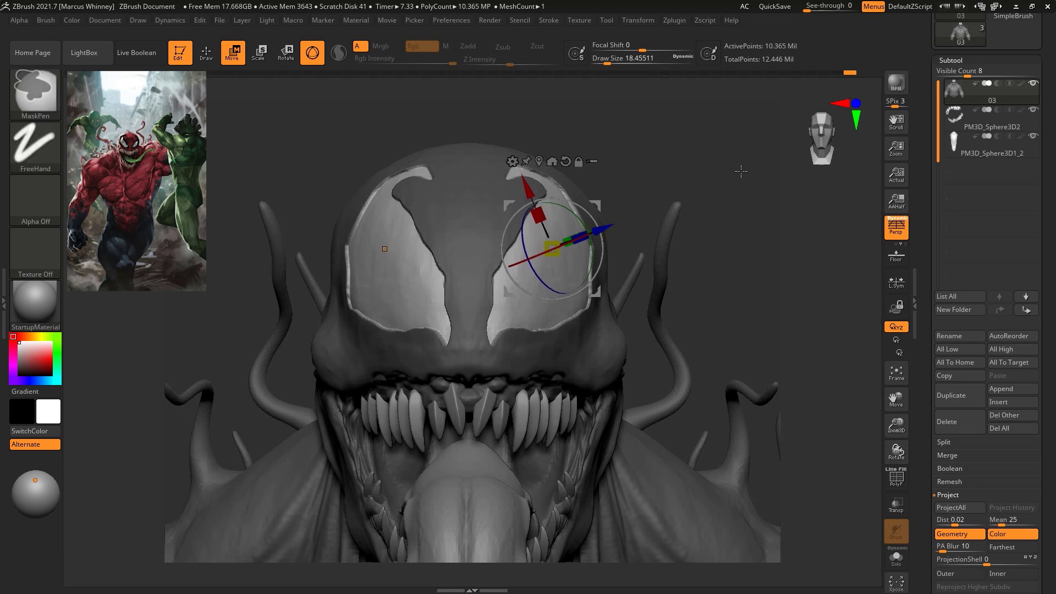
ctrl+drag(740, 180, 743, 191)
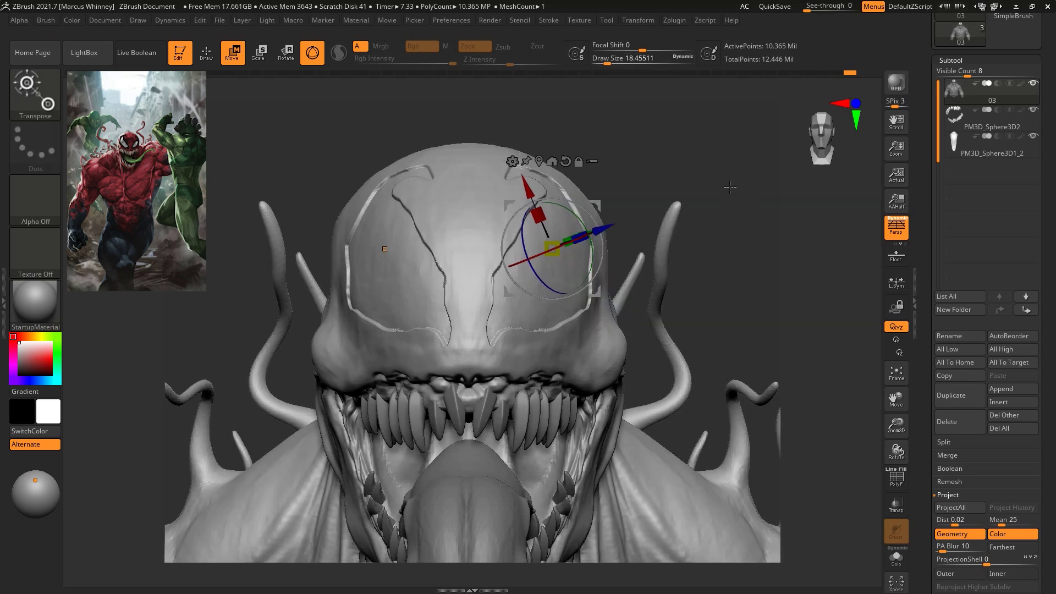
Soften the stepped borders around the eyes with the Smooth brush at draw size about 94
key(q)
key(space)
drag(677, 148, 602, 74)
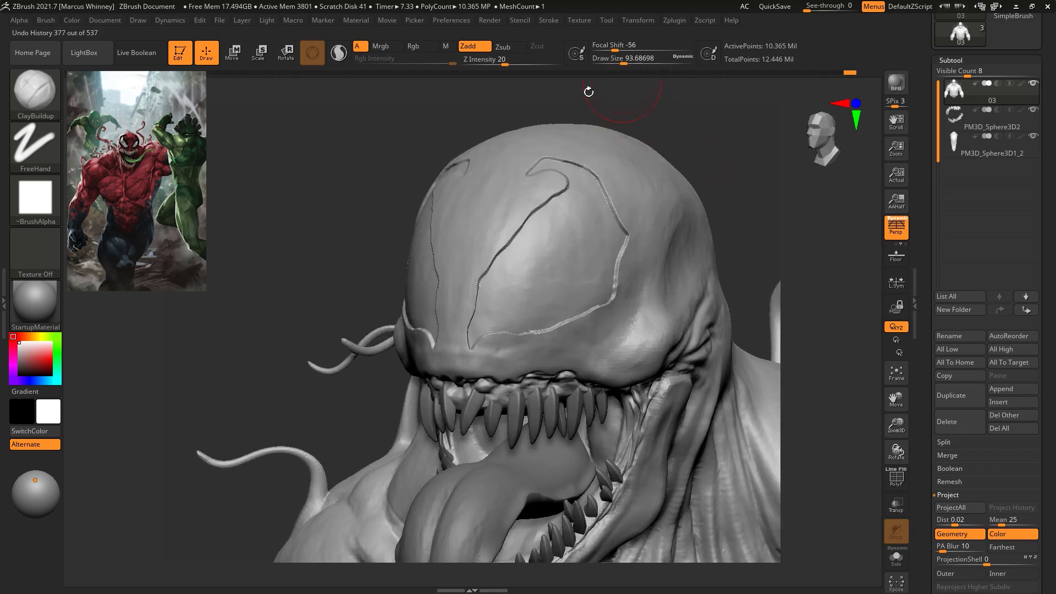
key(shift)
mouse_move(587, 176)
shift+mouse_down()
mouse_move(607, 263)
mouse_move(579, 306)
shift+mouse_up()
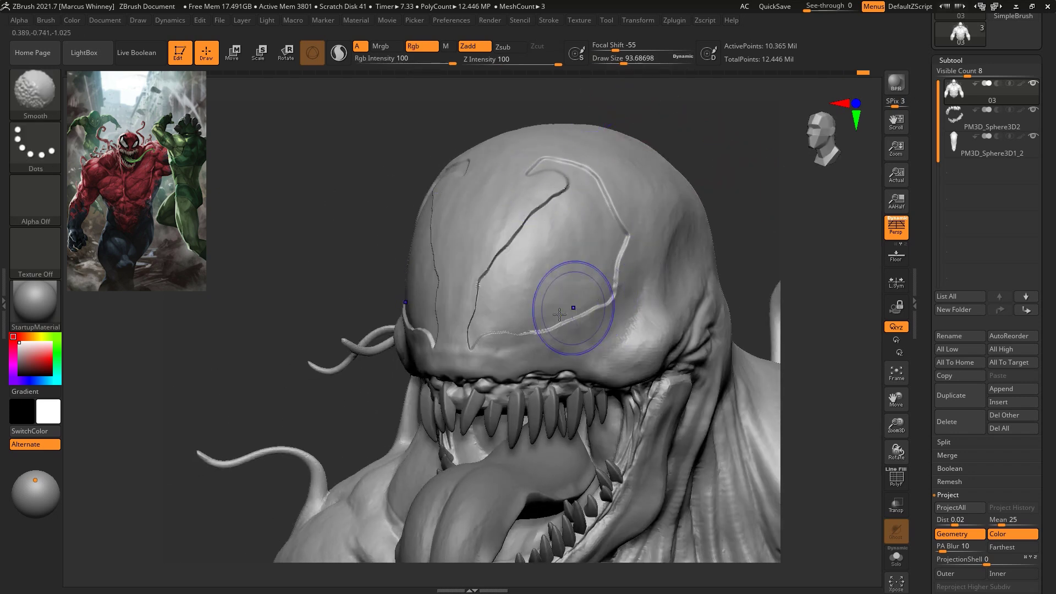
mouse_move(480, 339)
shift+mouse_down()
mouse_move(479, 238)
mouse_move(543, 165)
mouse_move(578, 177)
shift+mouse_up()
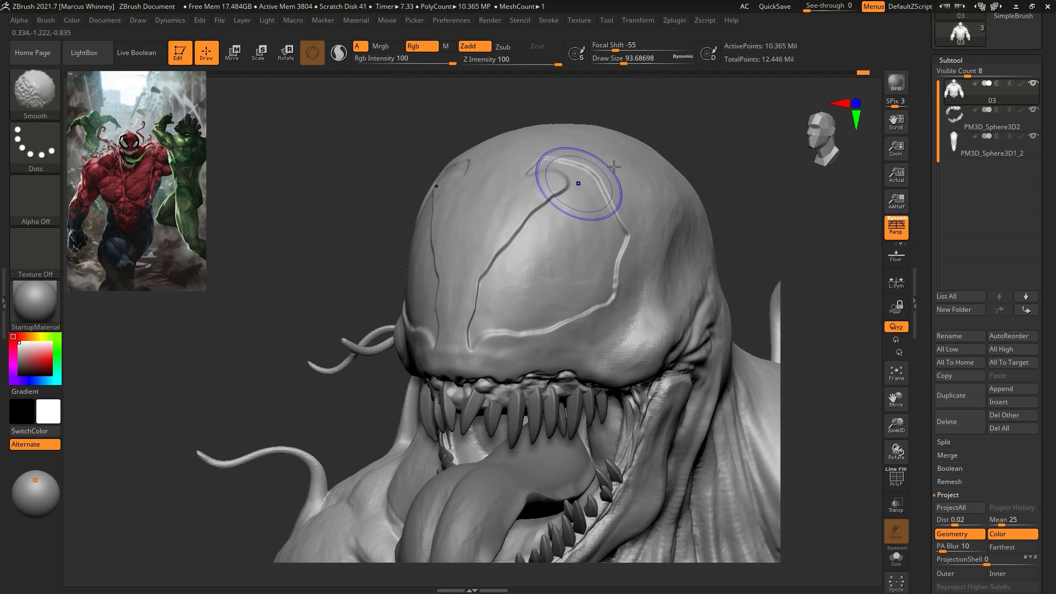
Reshape the outer side of the eye areas with the Move brush at draw size about 207
drag(747, 171, 736, 358)
right_click(670, 314)
drag(748, 226, 683, 232)
key(b)
key(m)
key(v)
key(space)
drag(633, 241, 647, 241)
key(space)
mouse_move(574, 257)
mouse_down()
mouse_move(564, 256)
mouse_move(576, 266)
mouse_up()
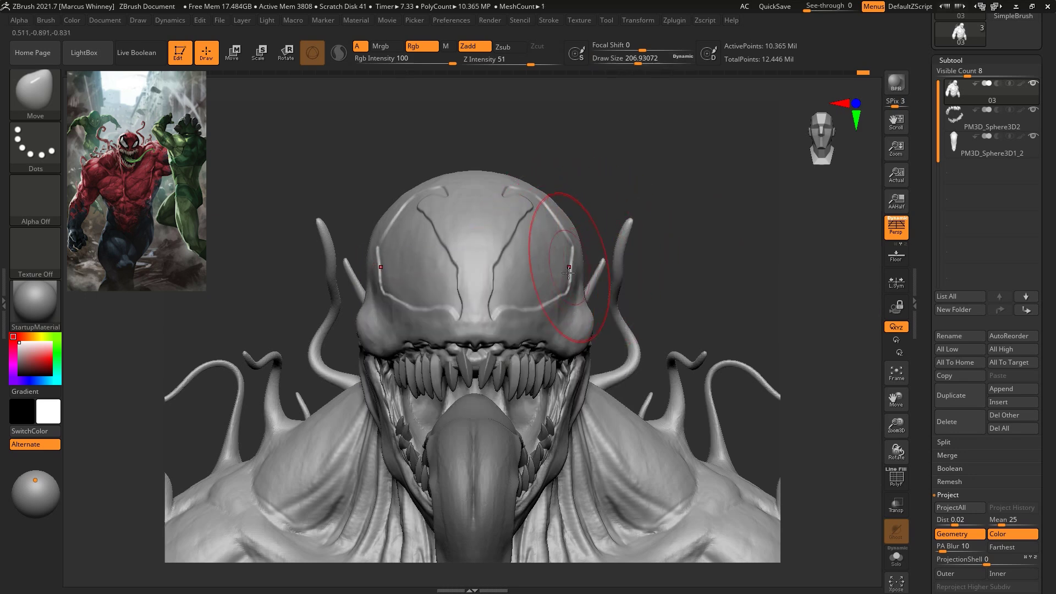
mouse_move(738, 217)
mouse_down()
mouse_move(731, 248)
mouse_move(698, 200)
mouse_move(675, 215)
mouse_move(685, 214)
mouse_move(702, 339)
mouse_move(689, 289)
mouse_up()
Build up raised rims around the upper inner eye hooks with the Clay brush at draw size about 33
key(b)
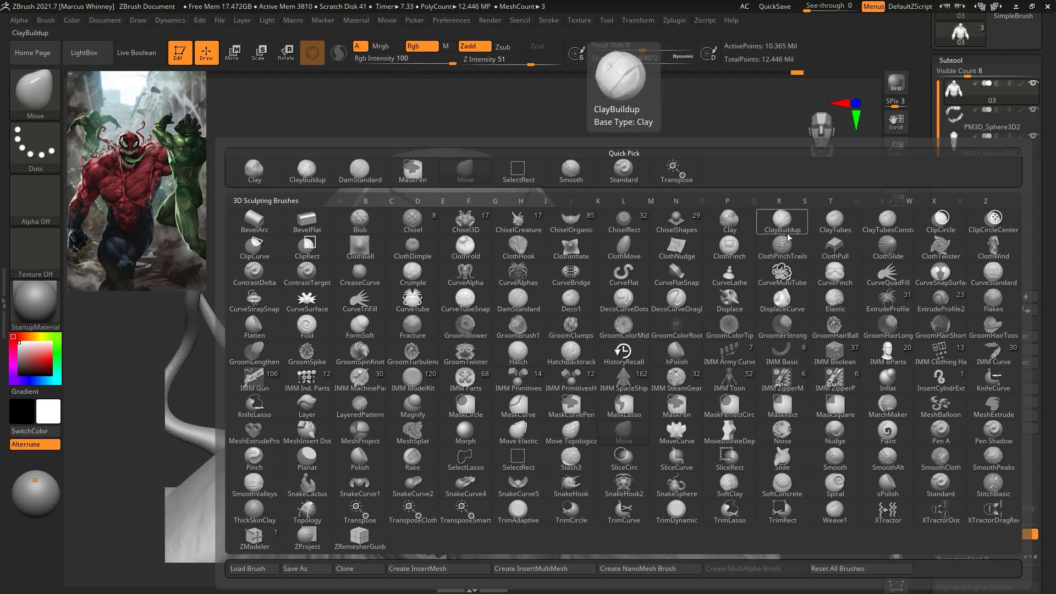
click(725, 222)
key(space)
drag(620, 168, 599, 169)
drag(694, 193, 680, 220)
mouse_move(460, 310)
mouse_down()
mouse_move(479, 254)
mouse_move(456, 300)
mouse_up()
key(space)
mouse_move(472, 250)
mouse_down()
mouse_move(449, 255)
mouse_move(453, 271)
mouse_move(479, 269)
mouse_move(484, 244)
mouse_move(457, 294)
mouse_move(468, 281)
mouse_up()
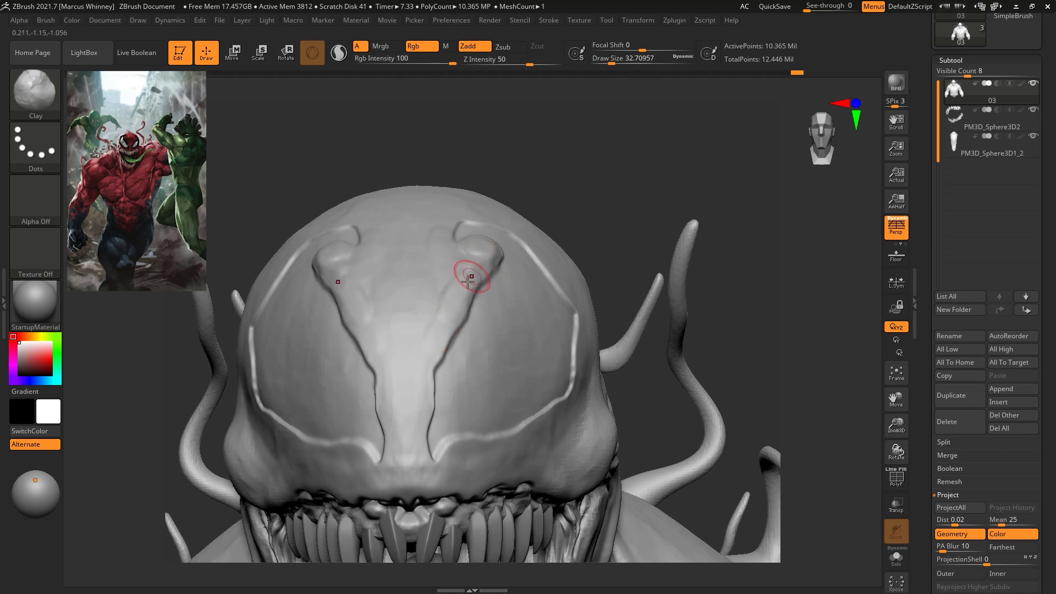
Add clay along the lower, outer and upper eye borders and carve grooves into the forehead between the eyes
mouse_move(434, 356)
mouse_down()
mouse_move(428, 470)
mouse_move(509, 461)
mouse_move(561, 421)
mouse_up()
drag(767, 259, 682, 265)
mouse_move(556, 429)
mouse_down()
mouse_move(592, 407)
mouse_move(618, 339)
mouse_move(617, 298)
mouse_up()
drag(638, 129, 688, 179)
mouse_move(574, 237)
mouse_down()
mouse_move(542, 207)
mouse_move(479, 236)
mouse_move(525, 202)
mouse_move(519, 208)
mouse_move(582, 242)
mouse_up()
mouse_move(514, 252)
alt+mouse_down()
mouse_move(481, 306)
mouse_move(505, 250)
mouse_move(462, 293)
mouse_move(435, 358)
alt+mouse_up()
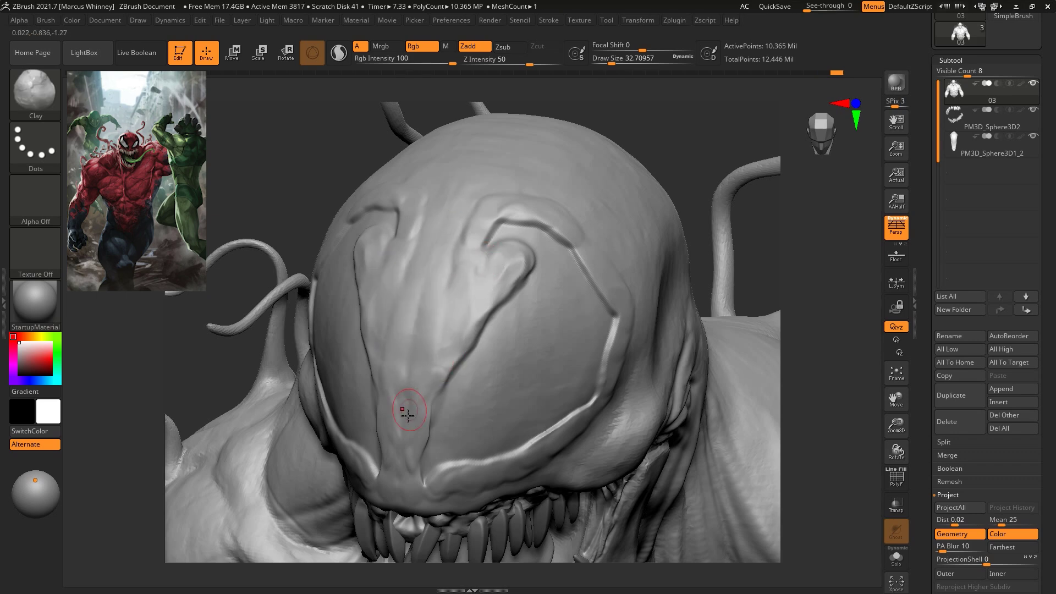
Sculpt soft forms above and behind the eye borders with the Clay brush at draw sizes about 77 and 51
key(space)
drag(623, 201, 634, 202)
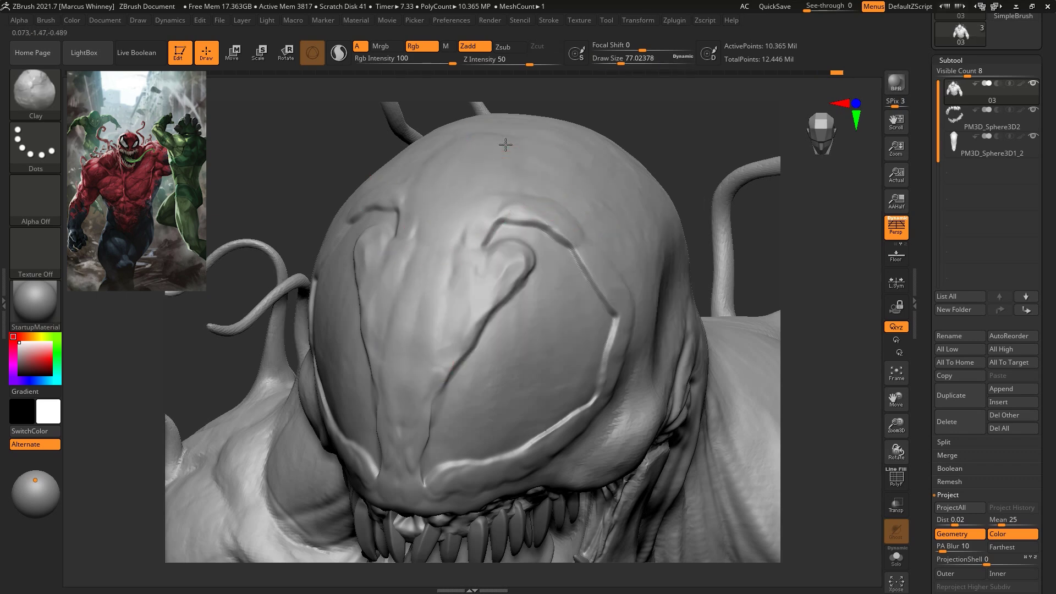
drag(570, 185, 620, 251)
drag(578, 206, 504, 196)
mouse_move(690, 194)
mouse_down()
mouse_move(750, 176)
mouse_move(753, 220)
mouse_move(695, 189)
mouse_up()
drag(537, 284, 575, 310)
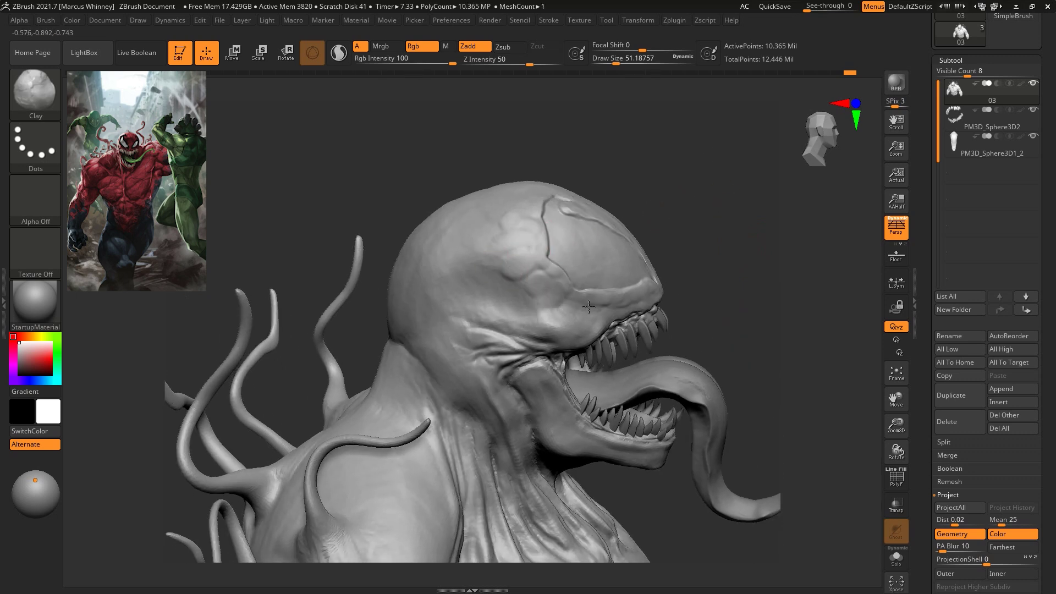
Carve a broken groove along the inner eye borders with the DamStandard brush at draw size about 49
mouse_move(744, 254)
mouse_down()
mouse_move(738, 217)
mouse_move(781, 242)
mouse_move(736, 208)
mouse_move(715, 231)
mouse_up()
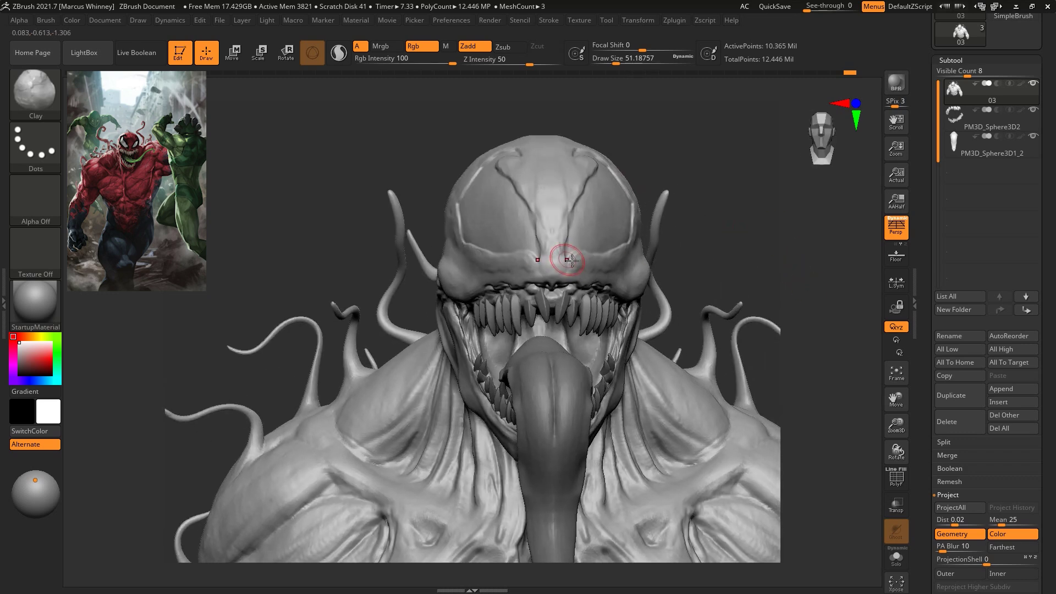
key(b)
key(d)
key(s)
mouse_move(720, 236)
mouse_down()
mouse_move(778, 243)
mouse_move(694, 305)
mouse_up()
key(space)
mouse_move(498, 245)
mouse_down()
mouse_move(488, 255)
mouse_move(525, 214)
mouse_move(500, 246)
mouse_move(517, 220)
mouse_up()
key(ctrl)
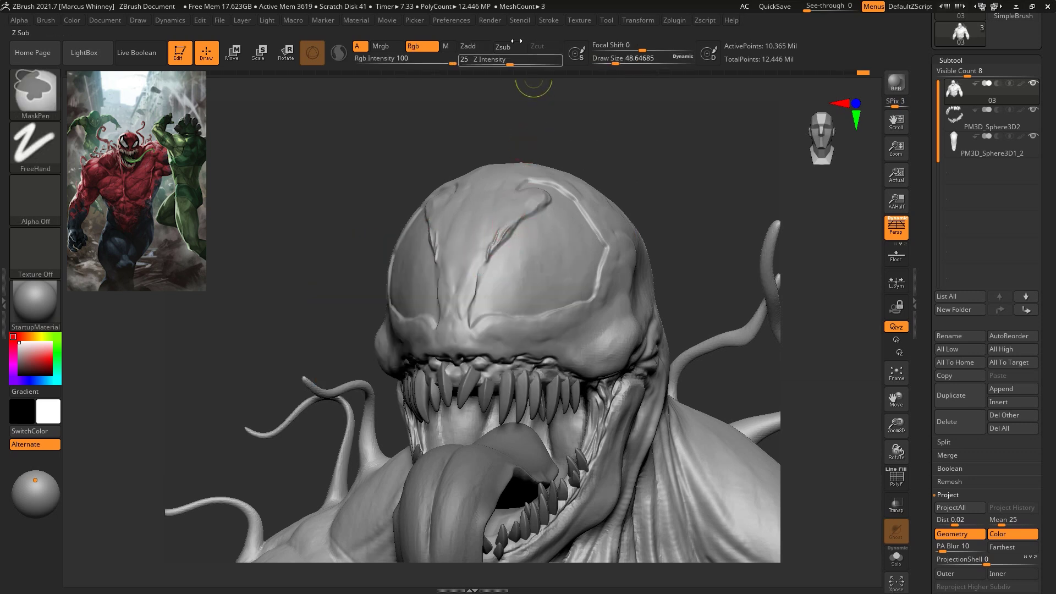
key(ctrl)
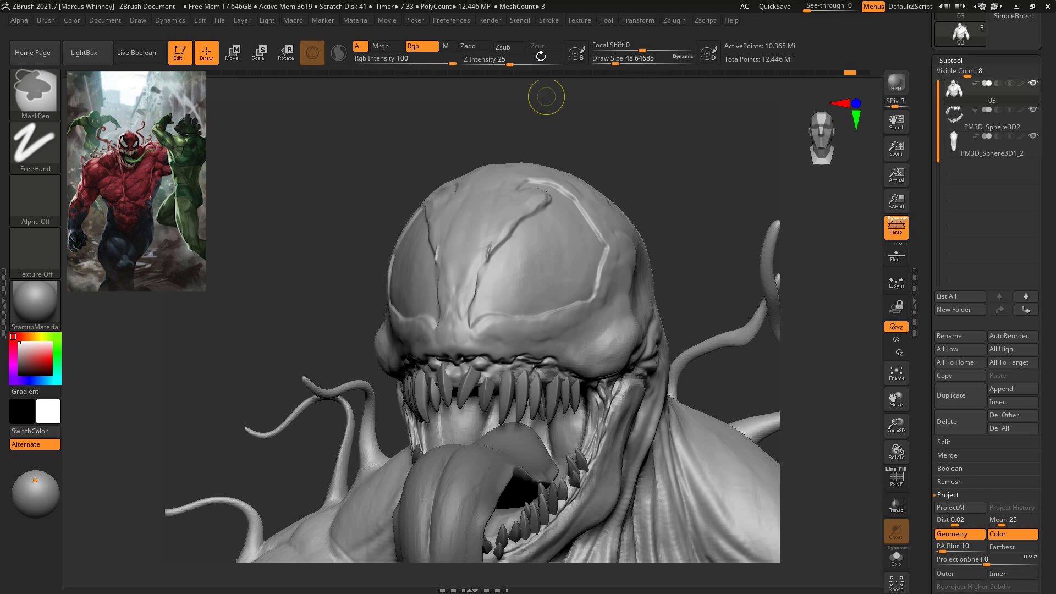
drag(515, 59, 522, 58)
Carve irregular grooves along the lower, outer and upper eye borders with the DamStandard brush at draw size about 49
alt+drag(666, 172, 638, 218)
mouse_move(526, 210)
mouse_down()
mouse_move(507, 242)
mouse_move(497, 236)
mouse_move(465, 304)
mouse_move(461, 278)
mouse_move(456, 332)
mouse_move(552, 350)
mouse_move(586, 335)
mouse_up()
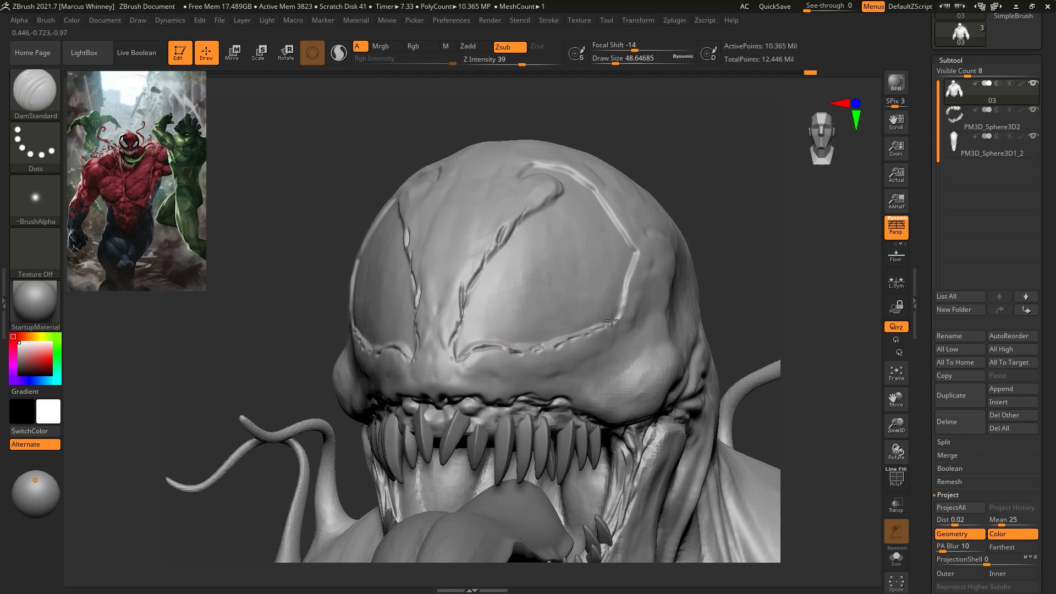
drag(721, 163, 635, 278)
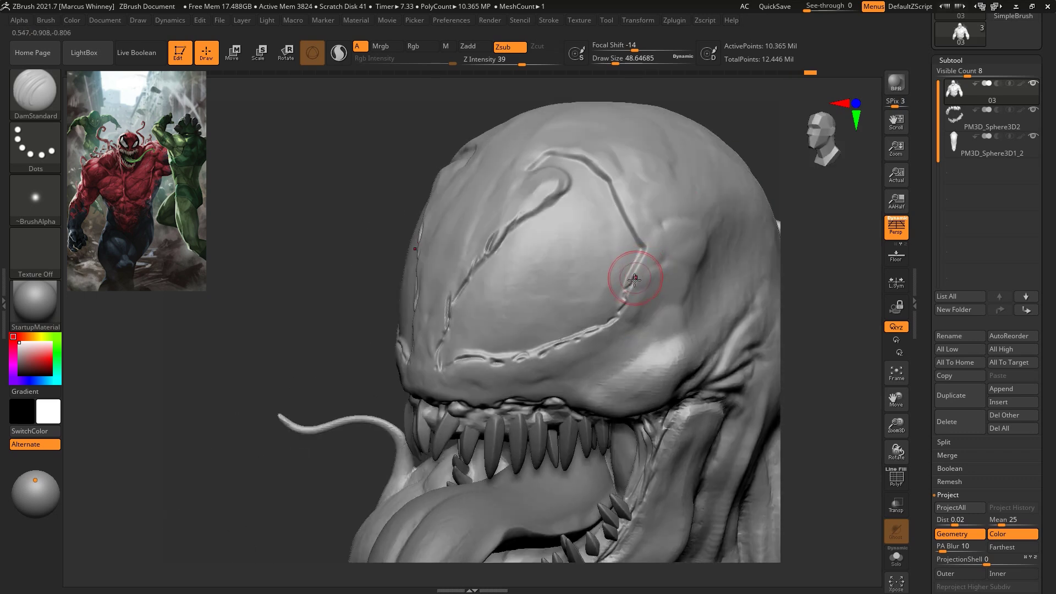
mouse_move(654, 241)
mouse_down()
mouse_move(636, 238)
mouse_move(622, 184)
mouse_move(633, 229)
mouse_move(600, 163)
mouse_up()
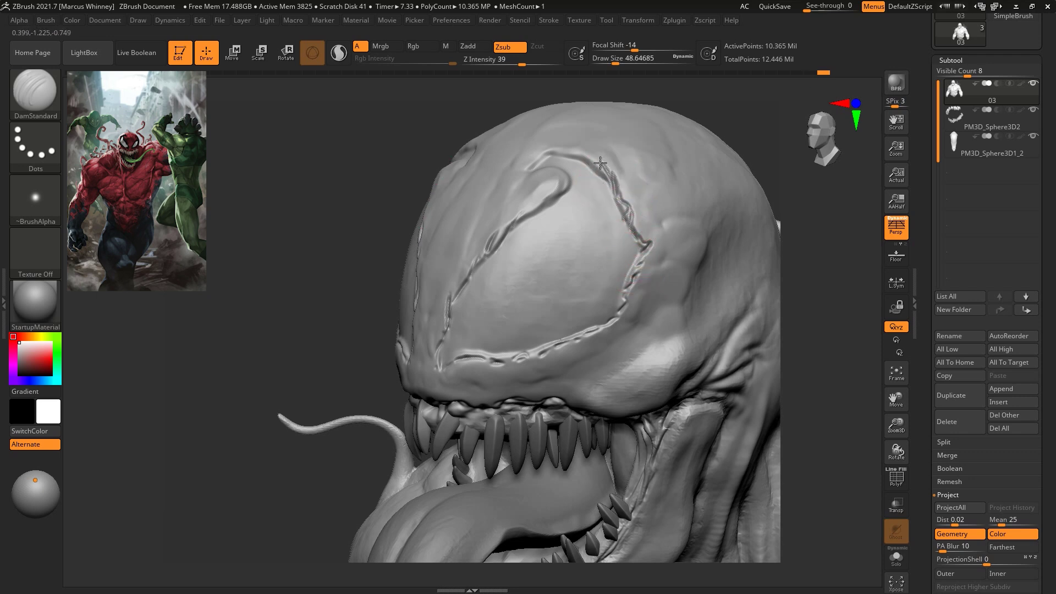
shift+drag(684, 103, 566, 188)
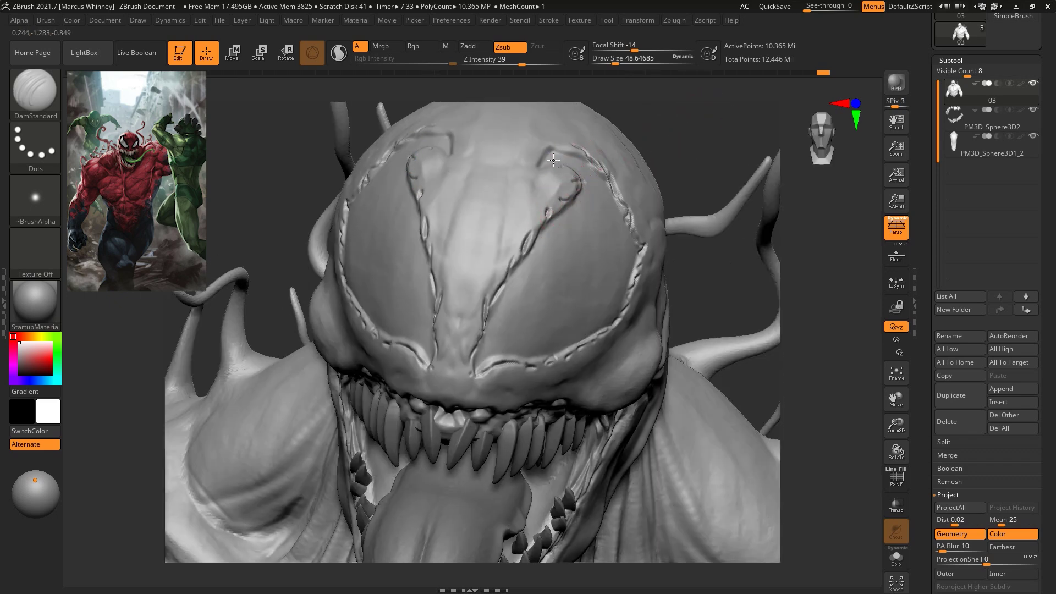
Cut deeper grooves around the upper inner eye hooks with the DamStandard brush at draw size about 80
mouse_move(532, 183)
mouse_down()
mouse_move(540, 153)
mouse_move(583, 152)
mouse_move(526, 170)
mouse_move(526, 186)
mouse_up()
key(space)
drag(520, 187, 533, 205)
drag(522, 164, 526, 149)
drag(550, 183, 547, 165)
Flatten the raised surfaces around the upper eye hooks with the TrimDynamic brush at draw size about 80
drag(757, 202, 710, 83)
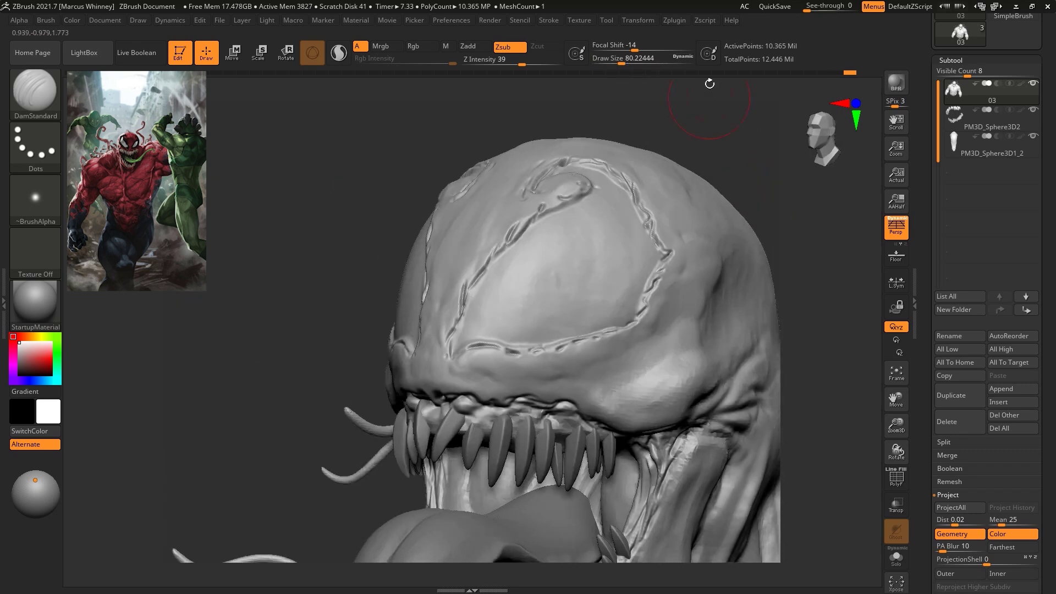
key(b)
key(t)
key(d)
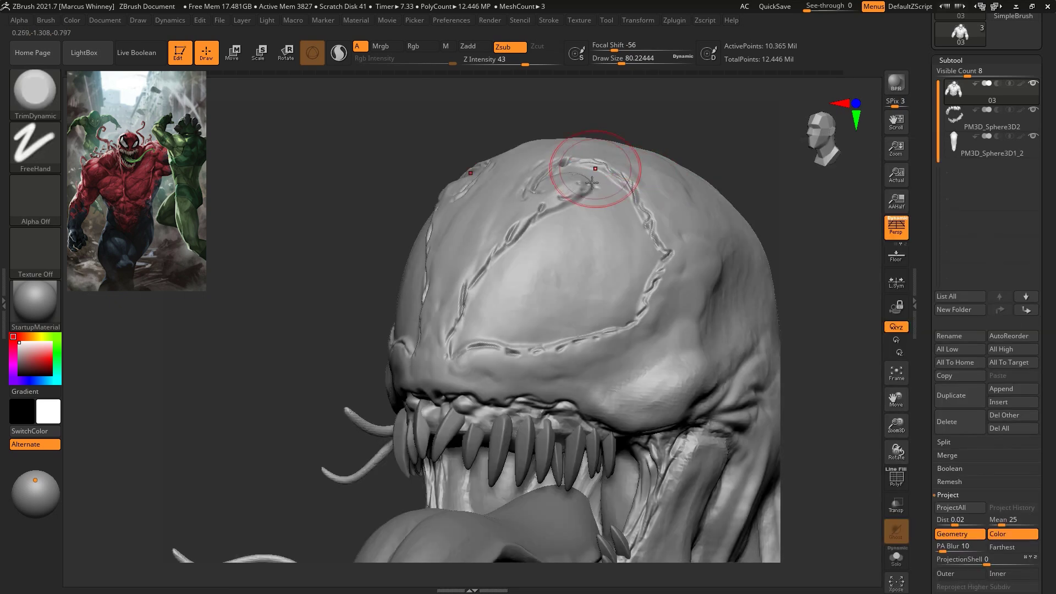
alt+drag(733, 159, 688, 188)
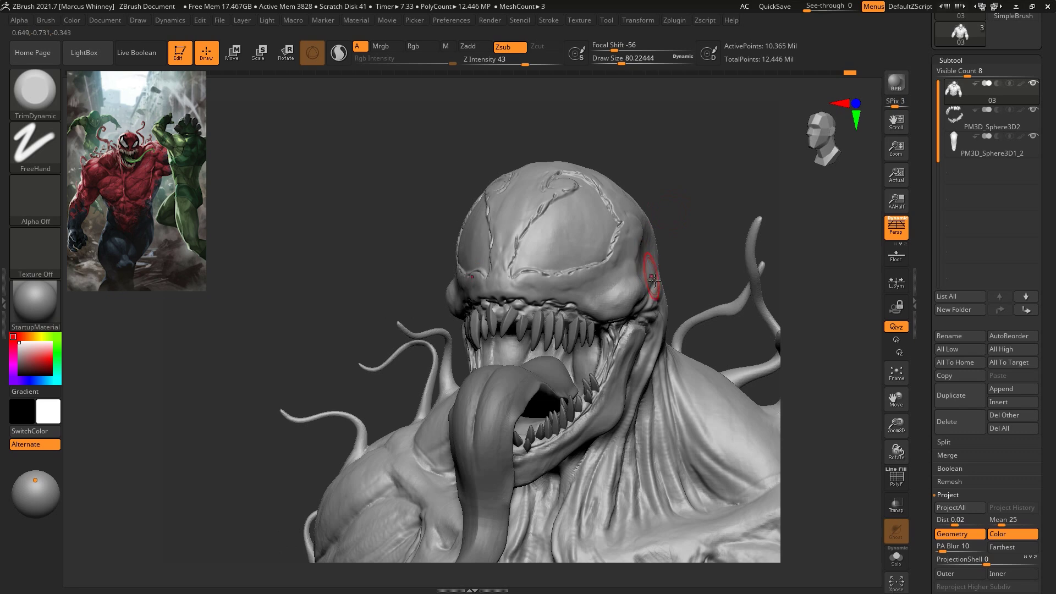
Build up small forms around the lower inner eye corners with the Standard brush at draw size about 31
key(b)
click(649, 175)
alt+drag(727, 146, 715, 220)
key(space)
drag(735, 158, 720, 159)
key(space)
drag(624, 312, 615, 312)
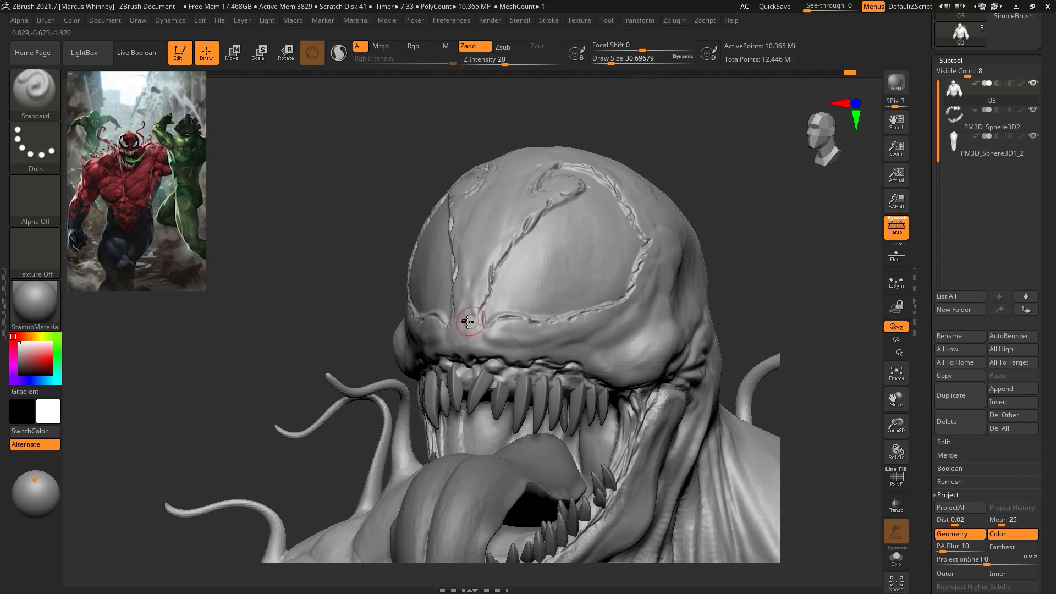
mouse_move(578, 353)
mouse_down()
mouse_move(592, 354)
mouse_move(655, 302)
mouse_move(639, 337)
mouse_move(614, 351)
mouse_up()
Sculpt fine ridges down the forehead between the eyes with the Standard brush at draw size about 31
drag(752, 220, 470, 320)
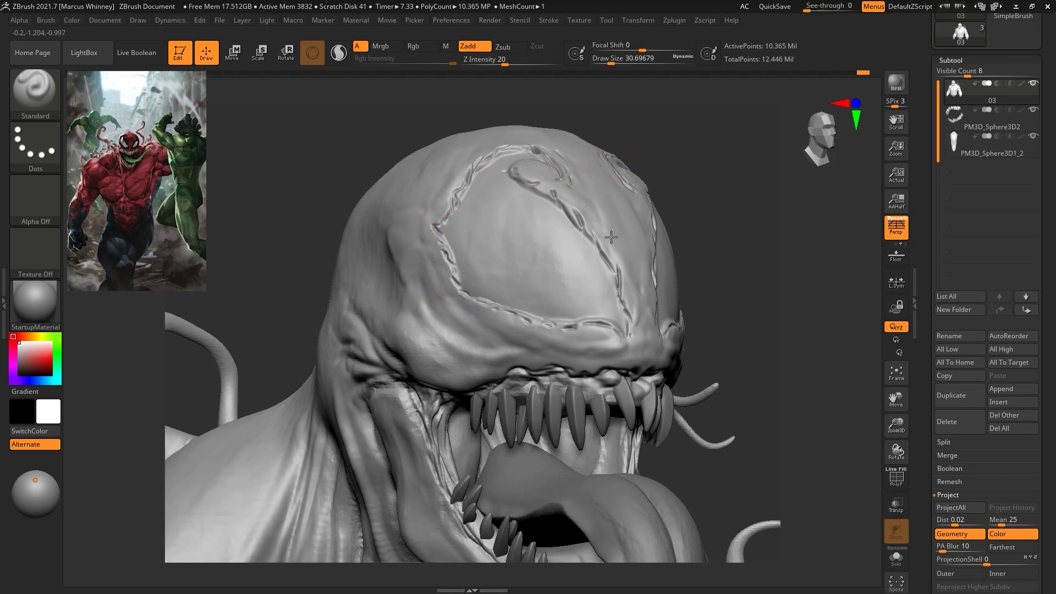
drag(620, 225, 634, 280)
drag(609, 206, 634, 282)
drag(755, 172, 667, 179)
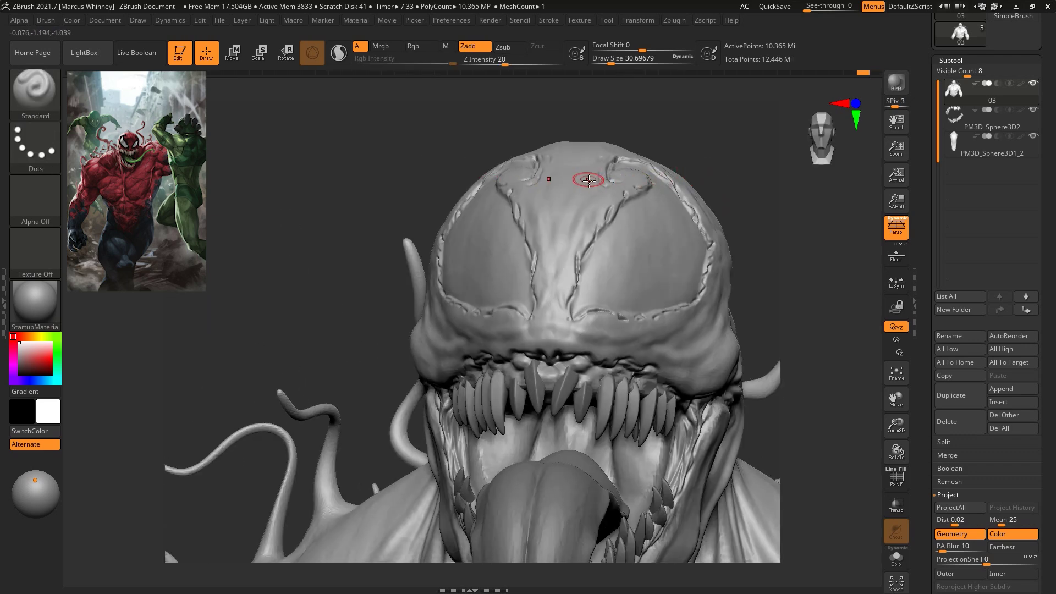
Carve wrinkles into the upper lip above the front teeth with the DamStandard brush at draw size about 59
key(space)
right_drag(740, 157, 722, 232)
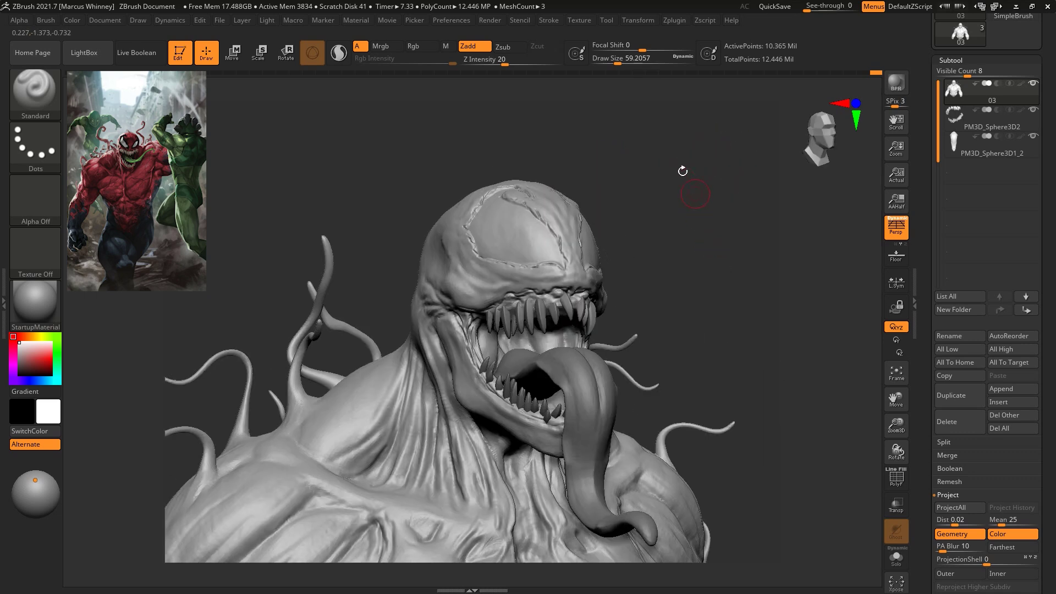
key(b)
key(d)
key(s)
right_drag(719, 217, 674, 220)
ctrl+right_drag(674, 220, 674, 259)
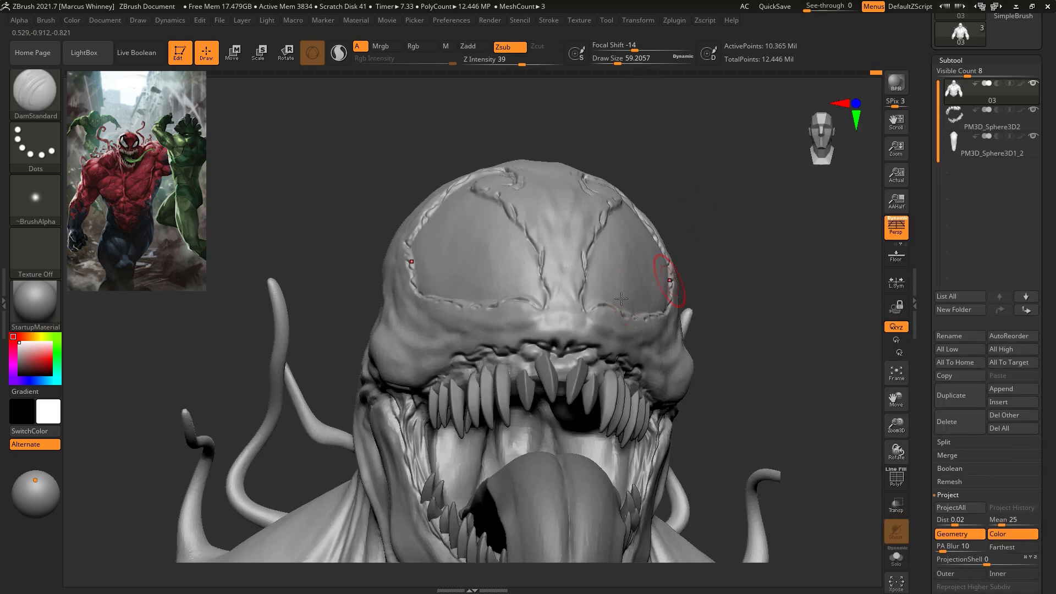
drag(565, 329, 562, 343)
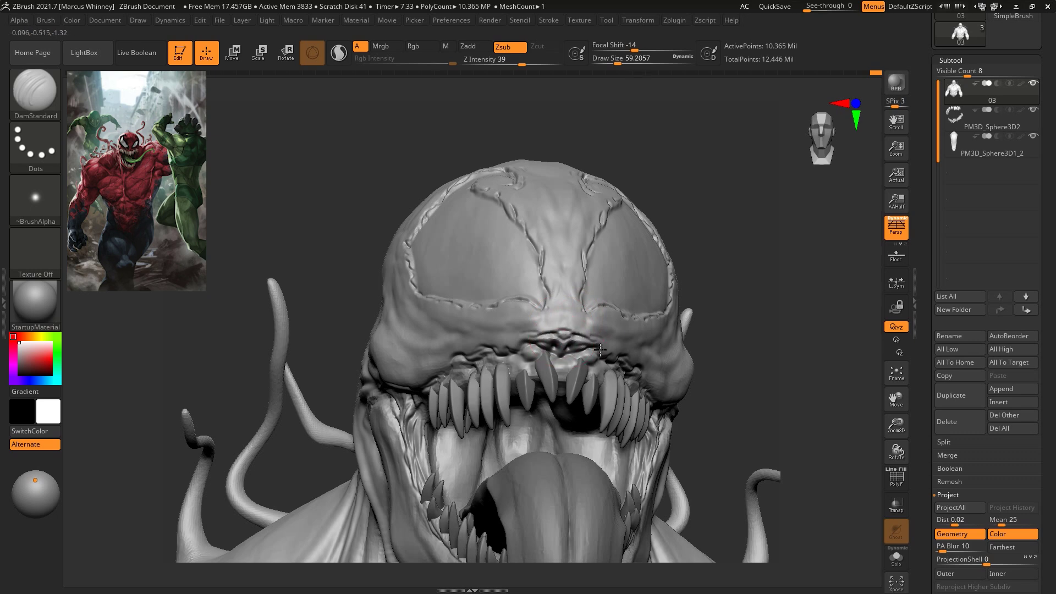
right_drag(660, 381, 615, 345)
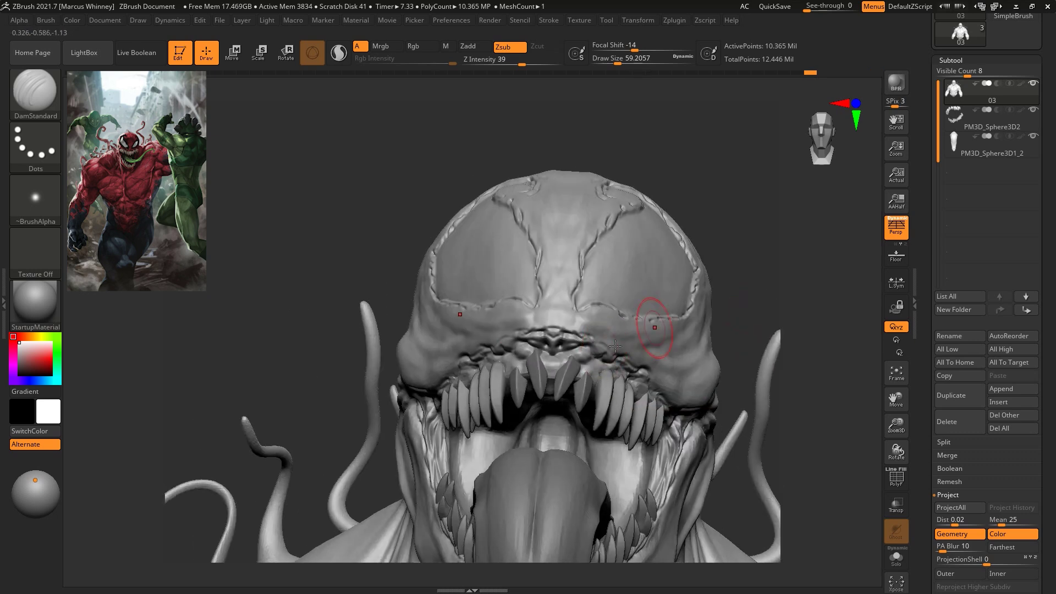
right_drag(747, 306, 666, 301)
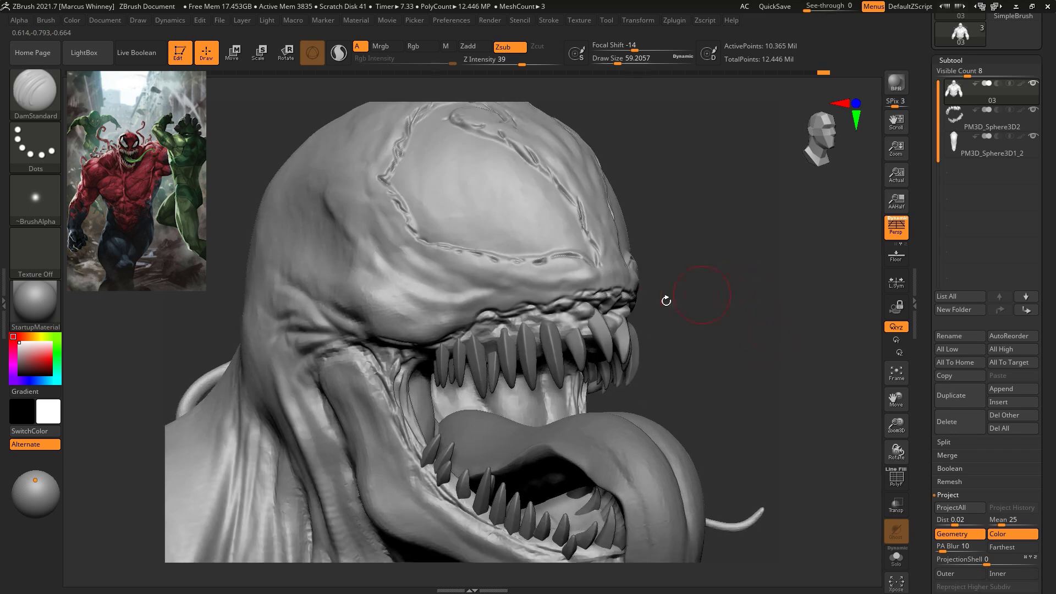
mouse_move(735, 286)
right_down()
mouse_move(708, 271)
mouse_move(669, 336)
right_up()
Add fine raised wrinkles along the upper lip with the Standard brush at Z intensity 28 and draw sizes about 14 and 12
key(b)
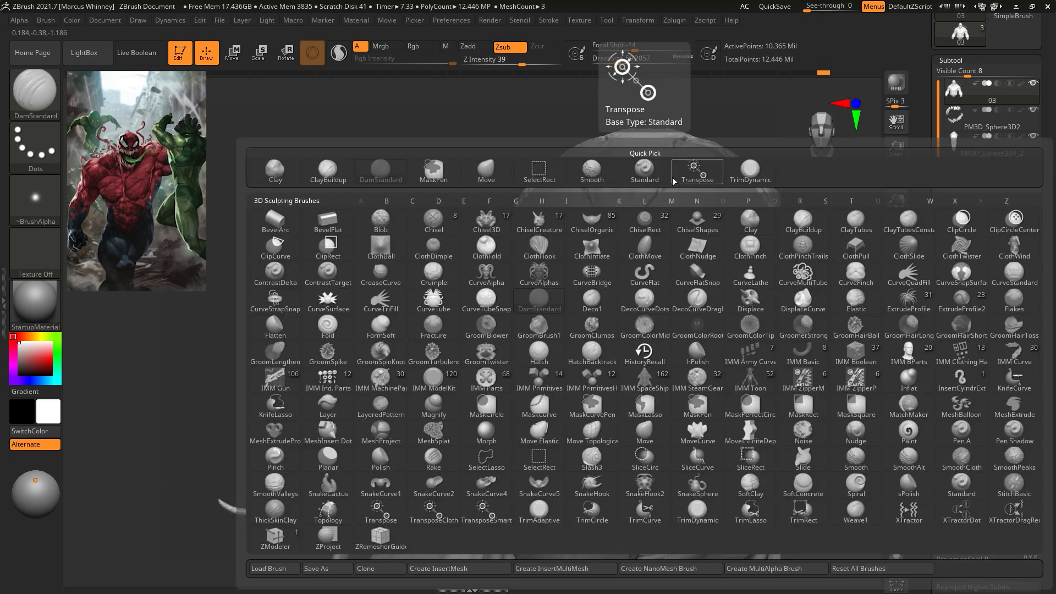
click(655, 174)
click(512, 62)
key(space)
click(634, 187)
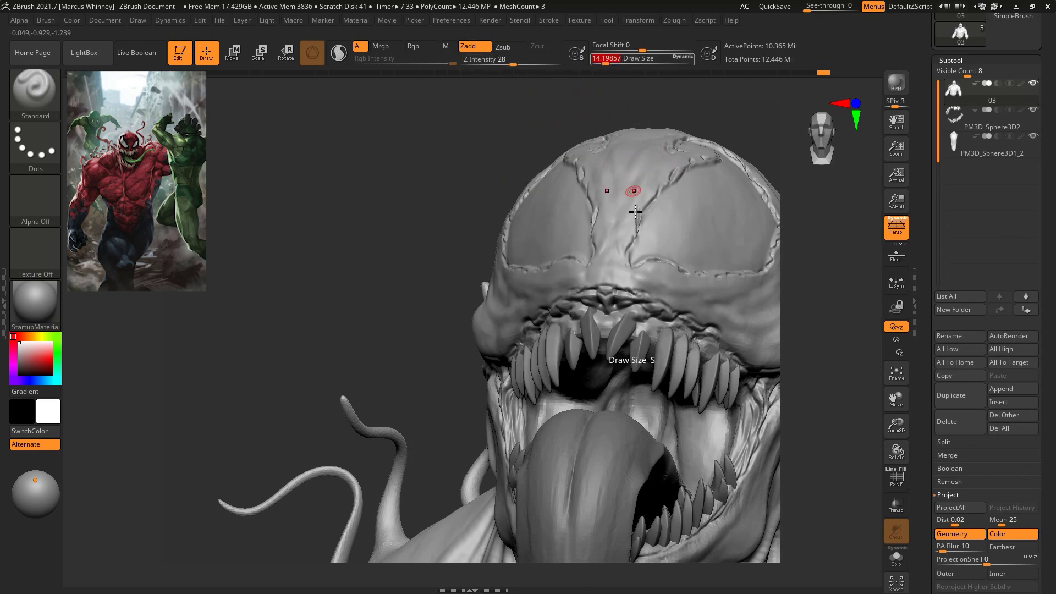
key(space)
click(619, 281)
key(space)
click(616, 281)
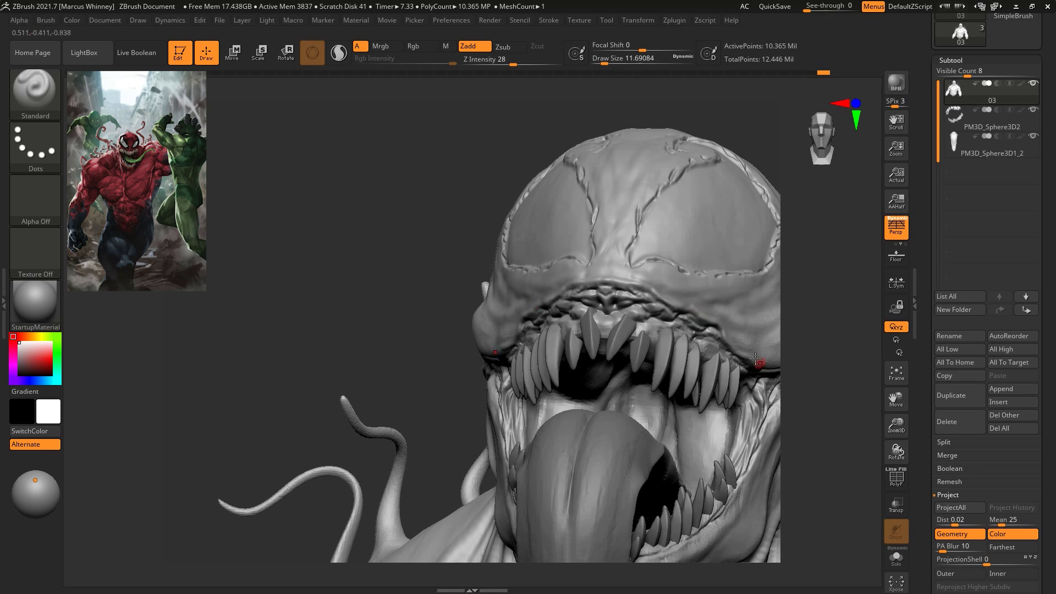
right_drag(752, 294, 637, 295)
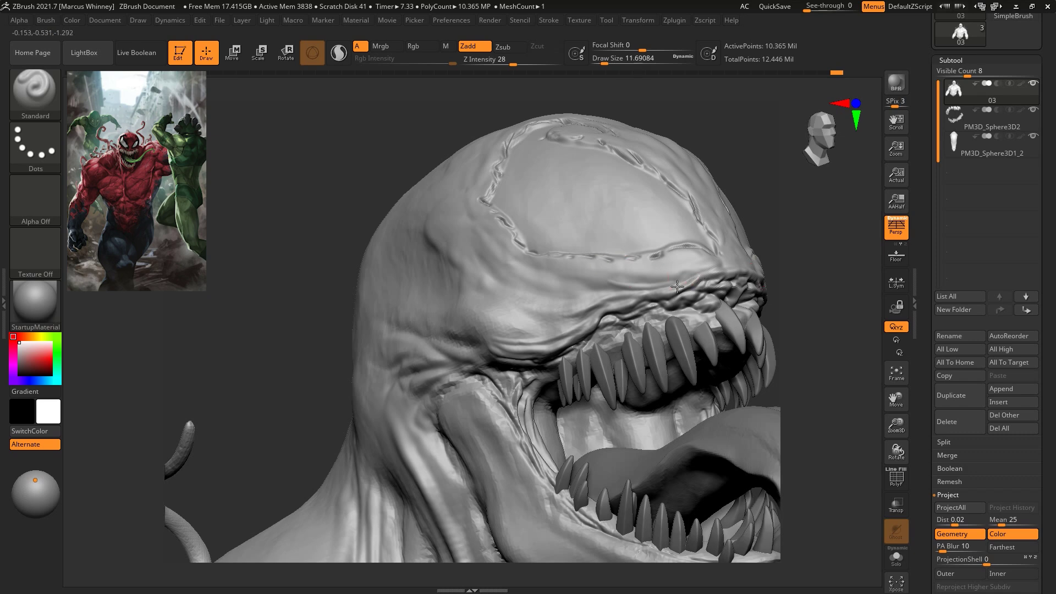
Detail the skin folds around the mouth corner and cheek with the Standard brush at draw size about 20
right_drag(610, 238, 724, 213)
key(ctrl)
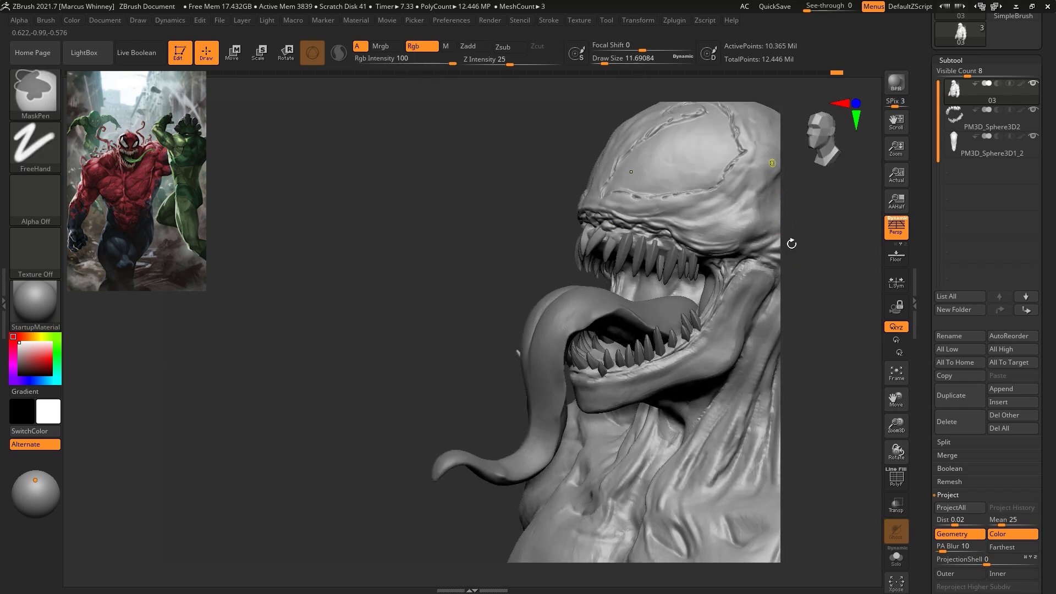
key(space)
click(795, 238)
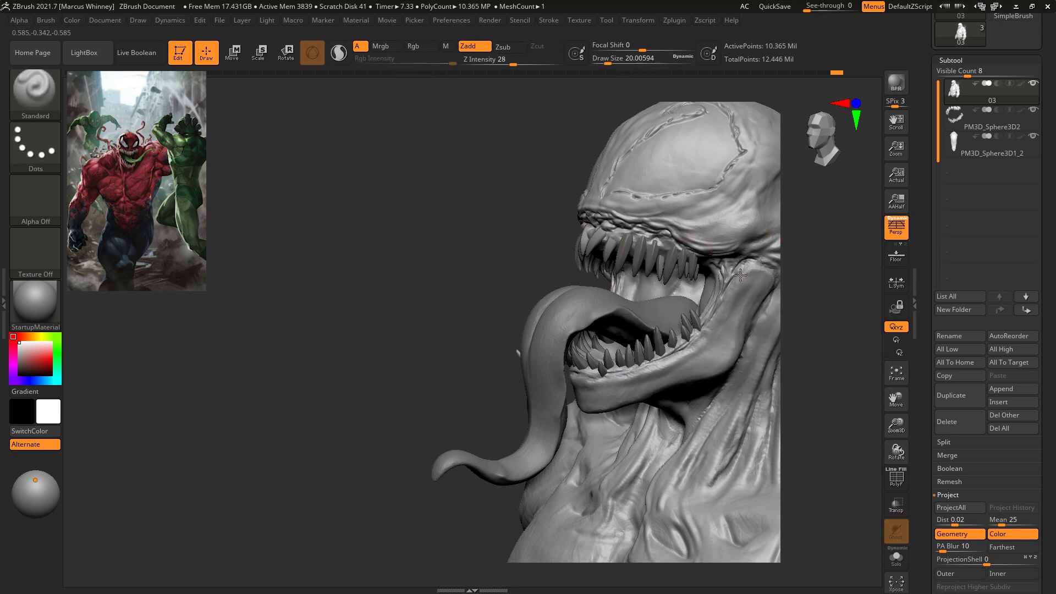
Strengthen the ridges on the forehead between the eyes with the Standard brush at draw size about 44
key(space)
click(601, 389)
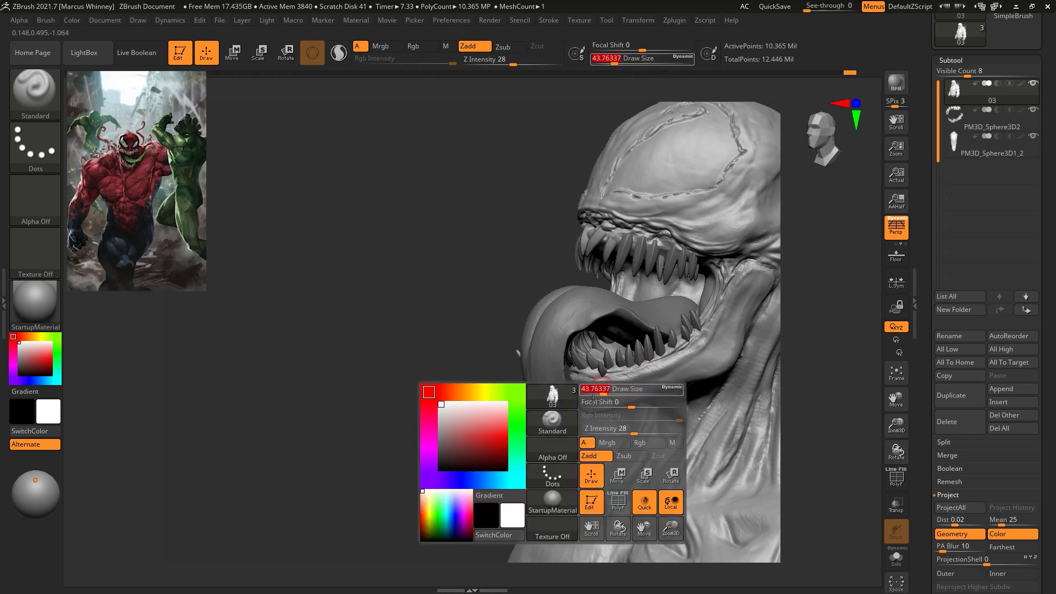
mouse_move(784, 305)
mouse_down()
mouse_move(814, 315)
mouse_move(787, 273)
mouse_move(764, 318)
mouse_move(770, 310)
mouse_up()
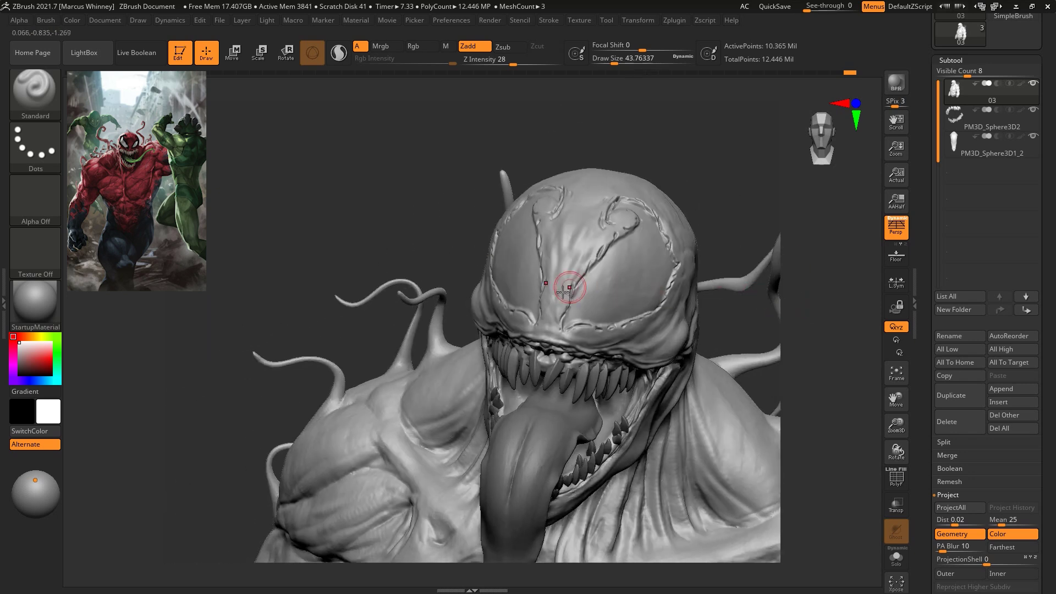
mouse_move(739, 206)
mouse_down()
mouse_move(750, 283)
mouse_move(781, 254)
mouse_move(749, 253)
mouse_move(762, 266)
mouse_move(749, 249)
mouse_up()
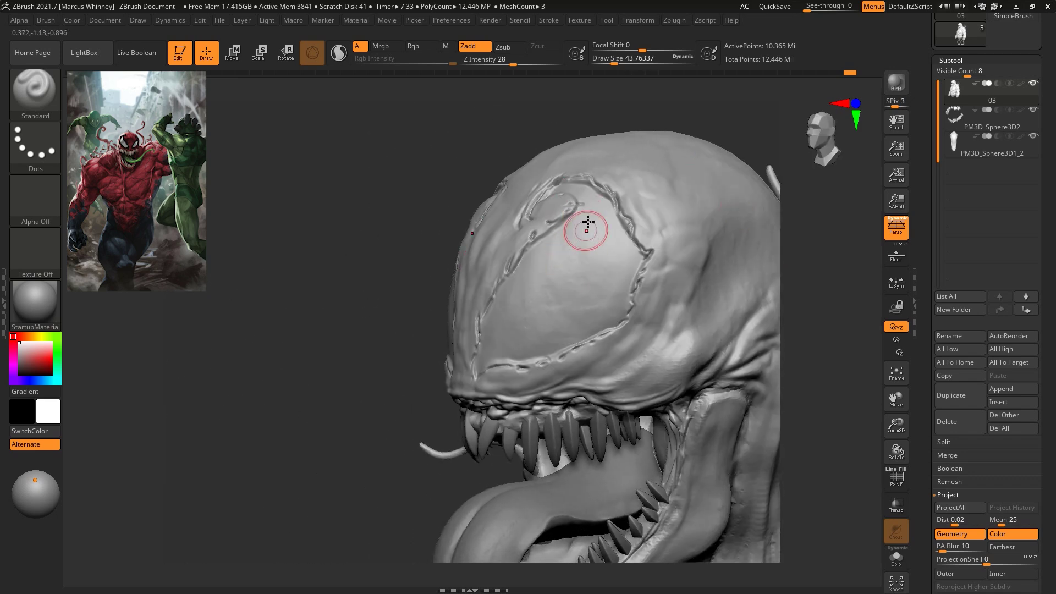
Raise strands along the inner eye borders with the Standard brush at draw size about 22
key(space)
drag(572, 245, 567, 202)
drag(512, 254, 483, 296)
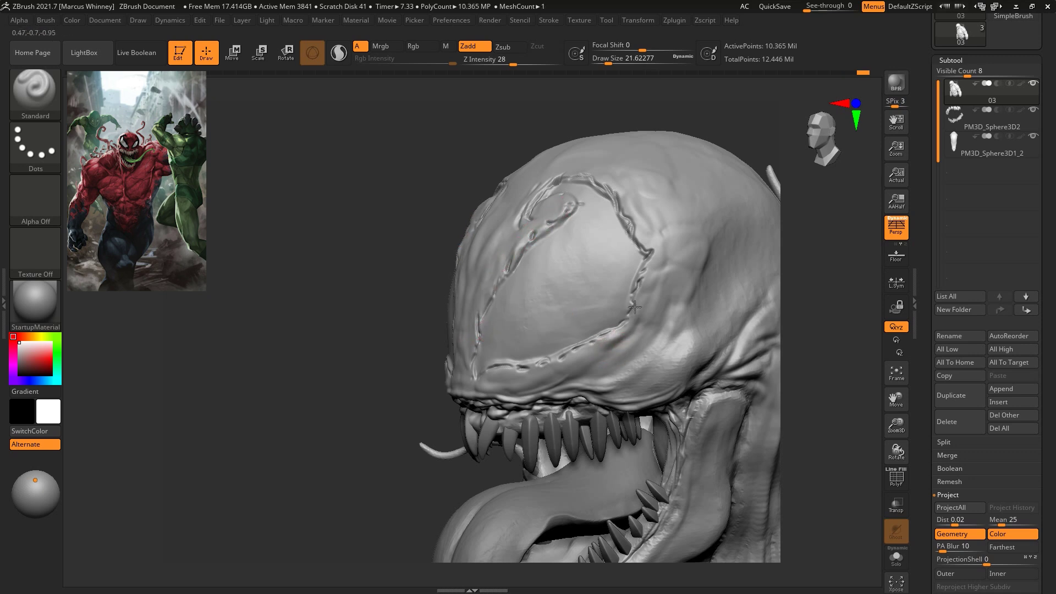
Refine the strands along the lower, outer and upper eye borders with the Standard brush at draw size about 16
key(space)
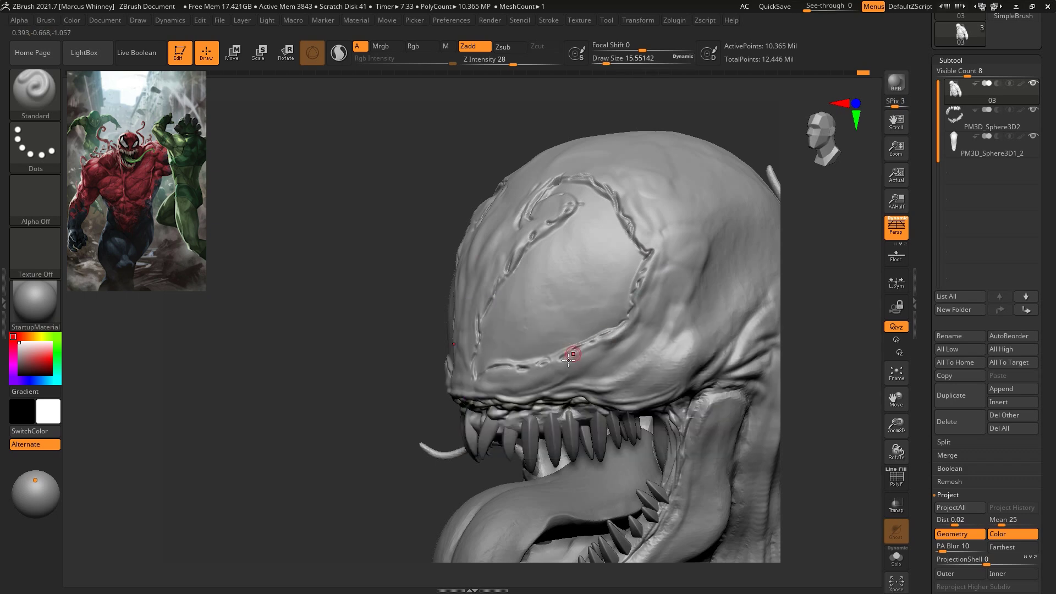
drag(532, 365, 556, 361)
drag(655, 243, 631, 185)
drag(794, 224, 636, 205)
mouse_move(704, 175)
mouse_down()
mouse_move(542, 272)
mouse_move(523, 346)
mouse_move(530, 370)
mouse_move(574, 360)
mouse_up()
mouse_move(802, 377)
alt+mouse_down()
mouse_move(754, 214)
mouse_move(741, 290)
alt+mouse_up()
mouse_move(779, 325)
alt+mouse_down()
mouse_move(754, 222)
mouse_move(785, 250)
mouse_move(756, 236)
mouse_move(830, 240)
mouse_move(795, 231)
mouse_move(785, 309)
mouse_move(811, 212)
mouse_move(762, 206)
mouse_move(718, 259)
alt+mouse_up()
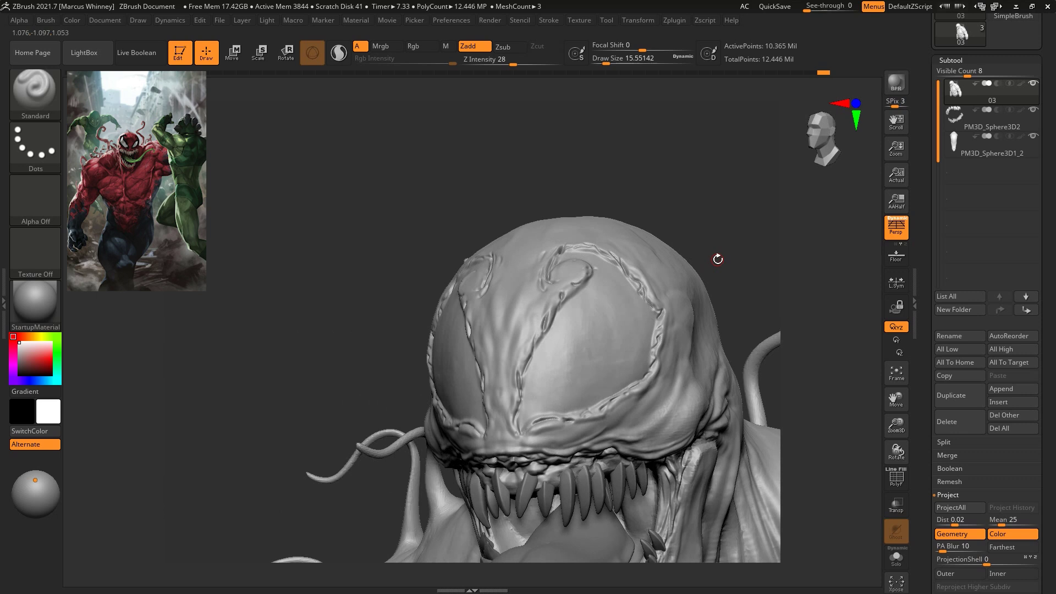
Mask a pointed inner shape within each eye using the MaskPen brush at draw size about 16
drag(725, 228, 585, 341)
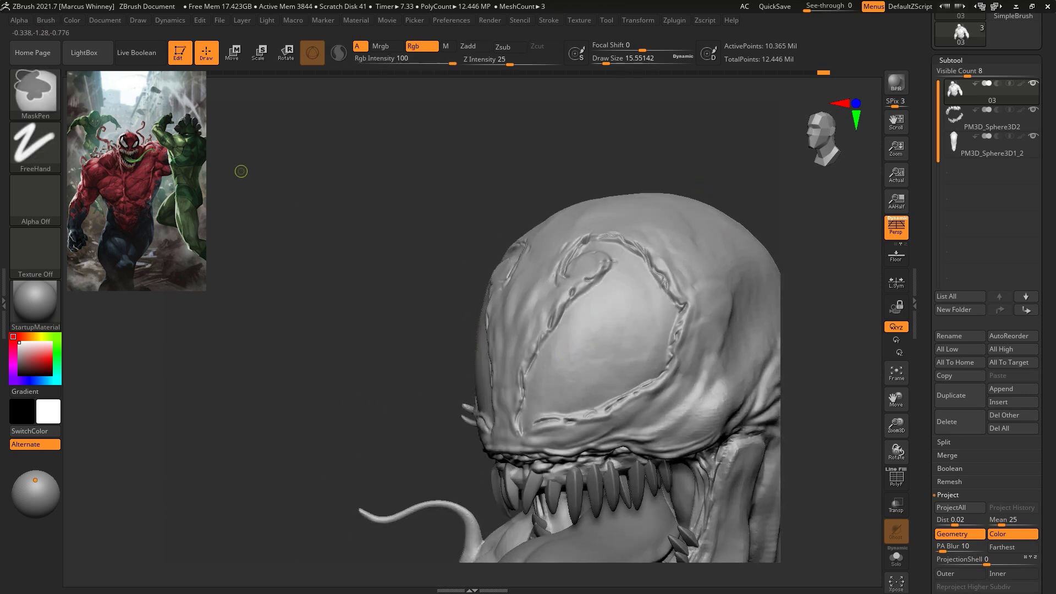
mouse_move(548, 384)
ctrl+mouse_down()
mouse_move(576, 337)
mouse_move(629, 292)
mouse_move(657, 317)
mouse_move(624, 374)
mouse_move(542, 397)
ctrl+mouse_up()
mouse_move(577, 351)
ctrl+mouse_down()
mouse_move(619, 318)
mouse_move(589, 336)
ctrl+mouse_up()
mouse_move(641, 300)
ctrl+mouse_down()
mouse_move(611, 360)
mouse_move(577, 379)
ctrl+mouse_up()
mouse_move(645, 320)
ctrl+mouse_down()
mouse_move(597, 356)
mouse_move(624, 325)
ctrl+mouse_up()
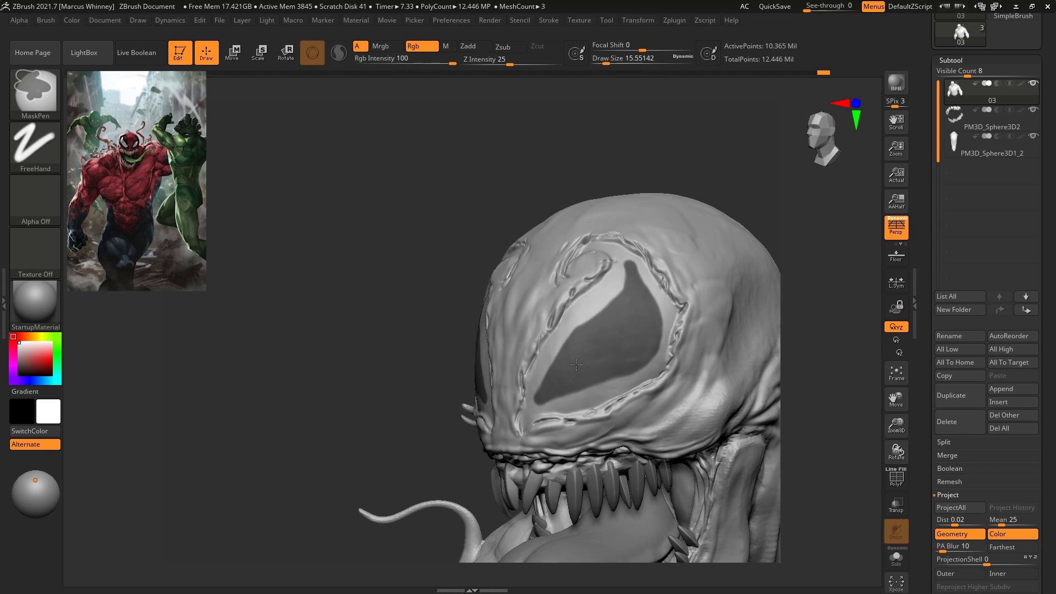
Extend the eye masks and shape their upper and lower edges into irregular, wavy contours
mouse_move(822, 260)
mouse_down()
mouse_move(783, 377)
mouse_move(752, 335)
mouse_up()
alt+drag(747, 281, 587, 349)
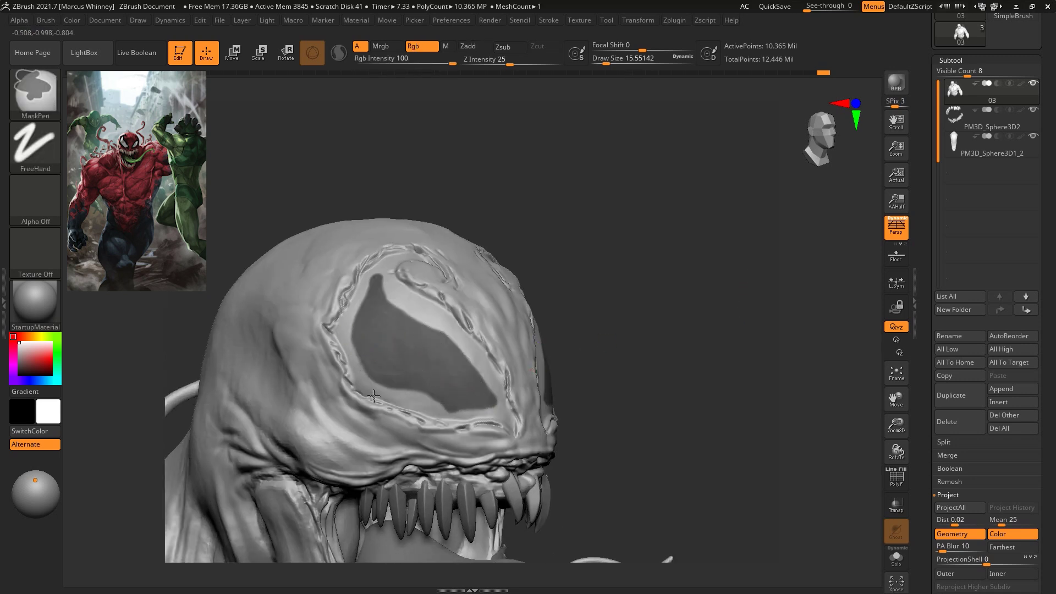
mouse_move(645, 275)
mouse_down()
mouse_move(702, 262)
mouse_move(673, 147)
mouse_move(682, 230)
mouse_move(727, 244)
mouse_move(737, 393)
mouse_up()
mouse_move(588, 284)
ctrl+mouse_down()
mouse_move(582, 274)
mouse_move(564, 318)
ctrl+mouse_up()
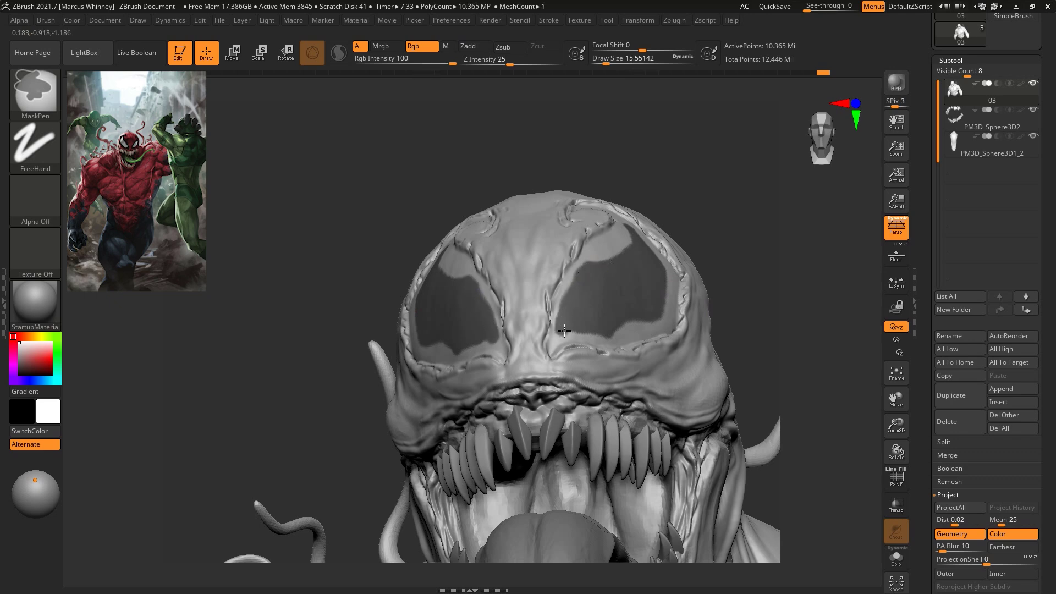
mouse_move(754, 255)
mouse_down()
mouse_move(761, 210)
mouse_move(766, 264)
mouse_move(713, 270)
mouse_up()
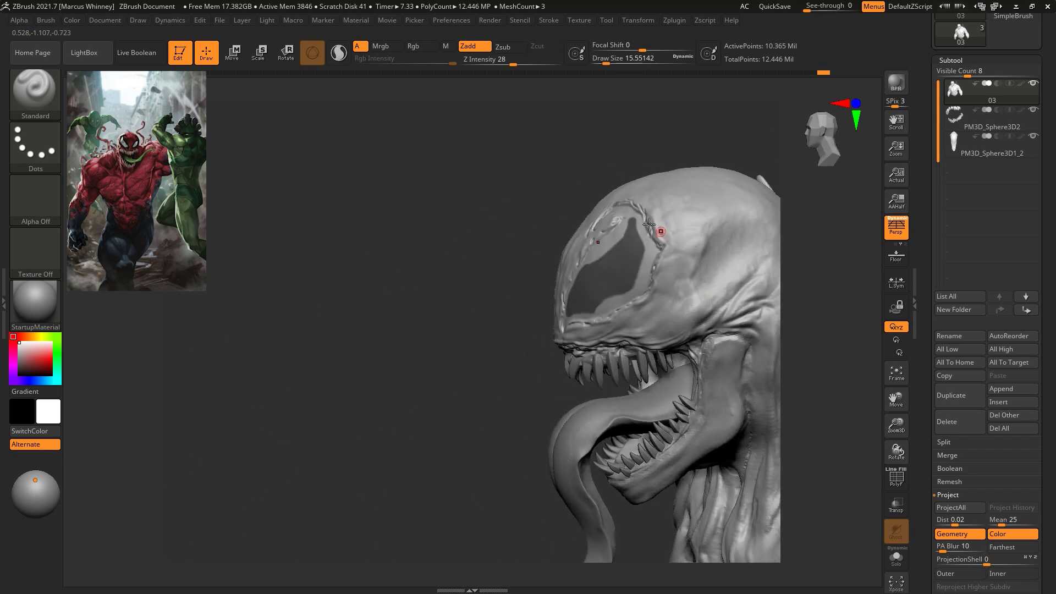
Extend the MaskPen mask up to fill the upper part of each eye's inner shape
mouse_move(604, 142)
mouse_down()
mouse_move(643, 118)
mouse_move(778, 194)
mouse_up()
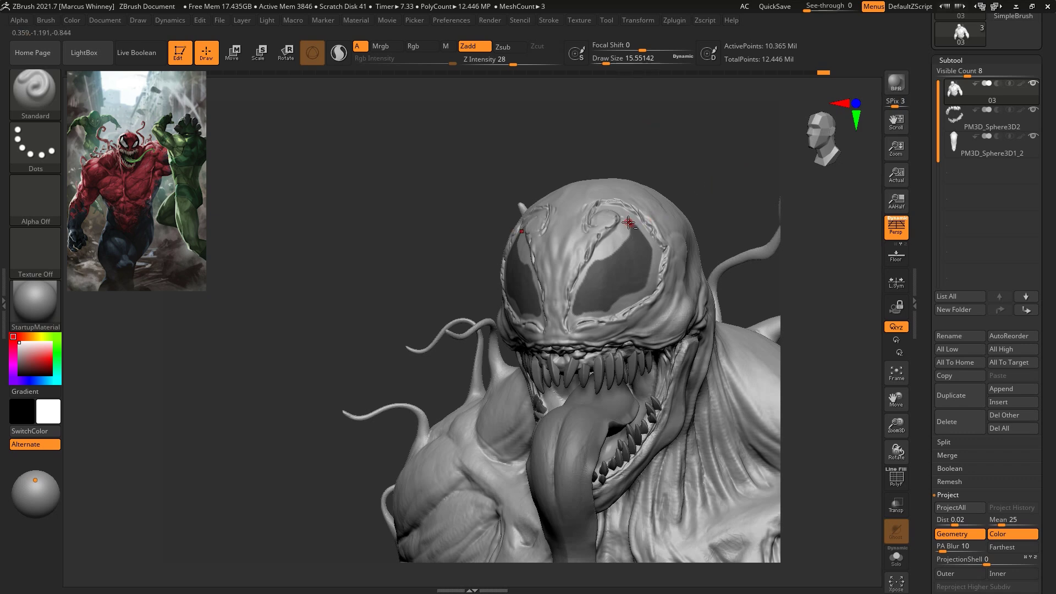
key(ctrl)
ctrl+drag(615, 253, 620, 235)
alt+drag(770, 233, 683, 248)
shift+drag(875, 246, 795, 309)
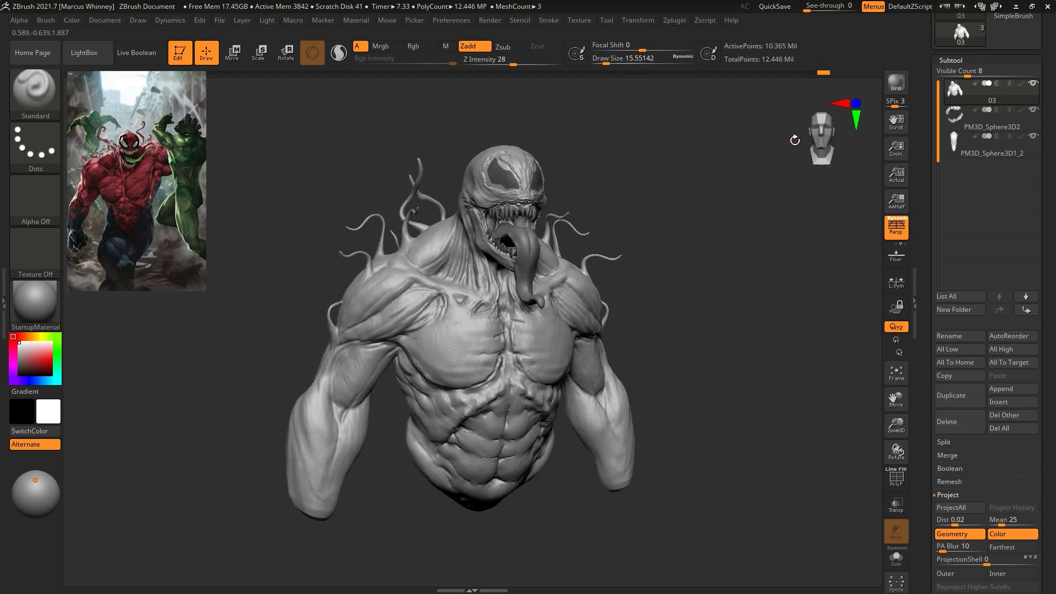
Refine the inner edge and lower inner corner of each eye mask with the MaskPen brush at draw size about 16
alt+drag(754, 261, 742, 479)
key(ctrl)
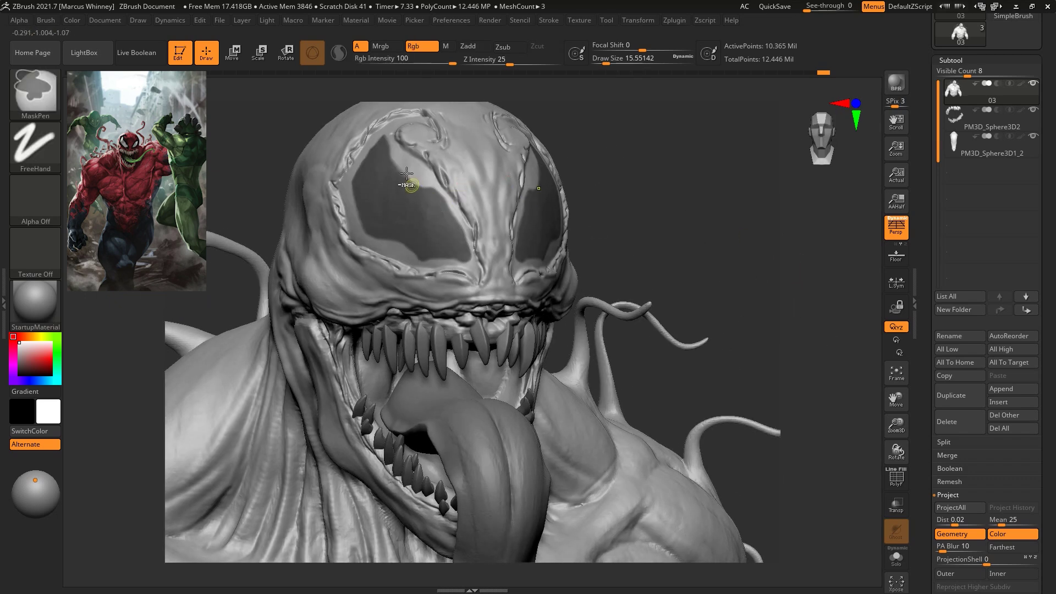
ctrl+alt+drag(378, 158, 387, 187)
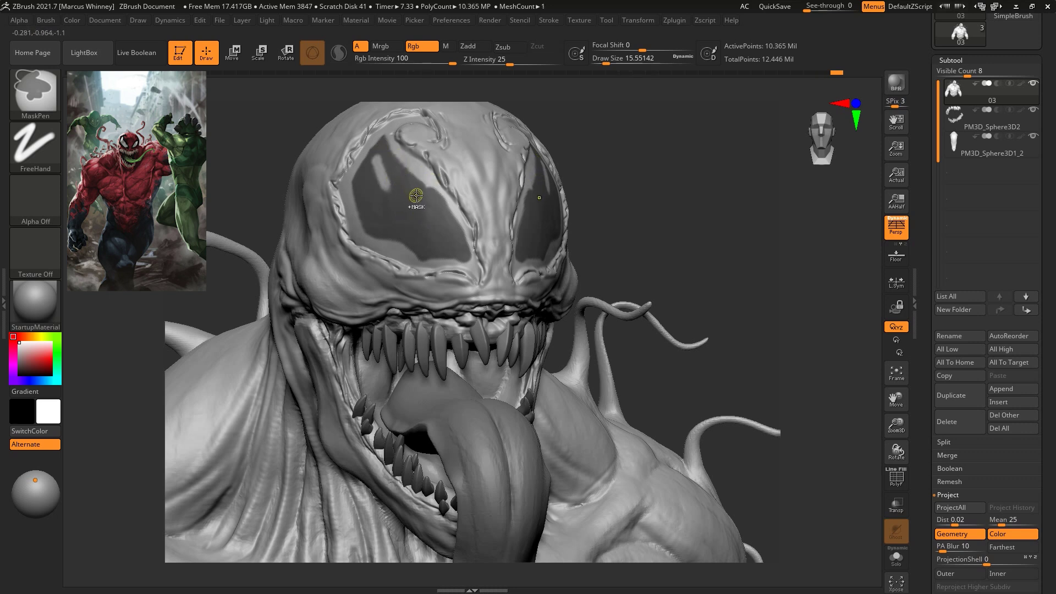
key(ctrl+z)
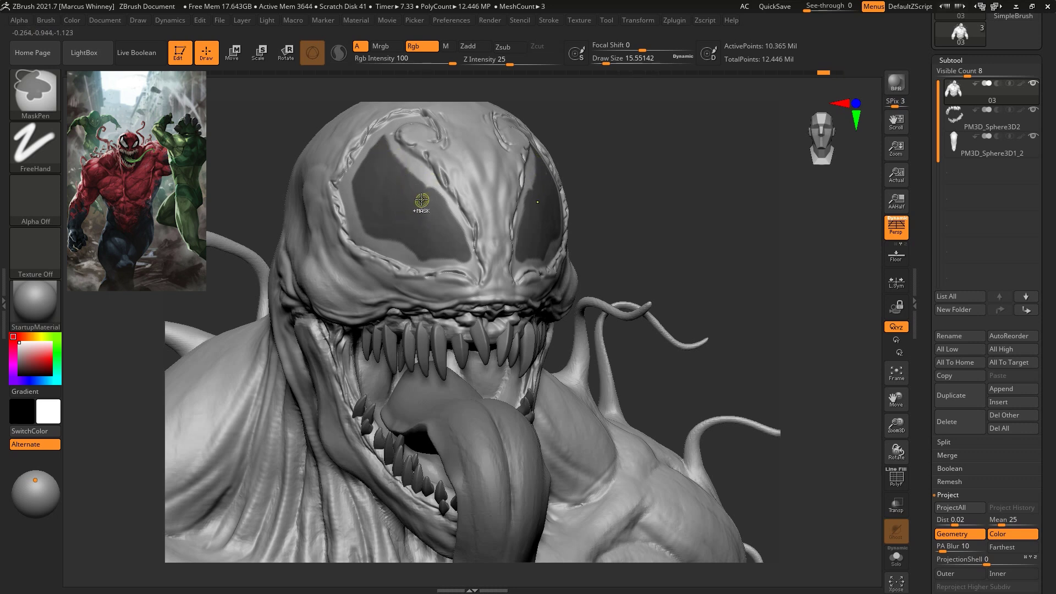
ctrl+drag(429, 188, 422, 167)
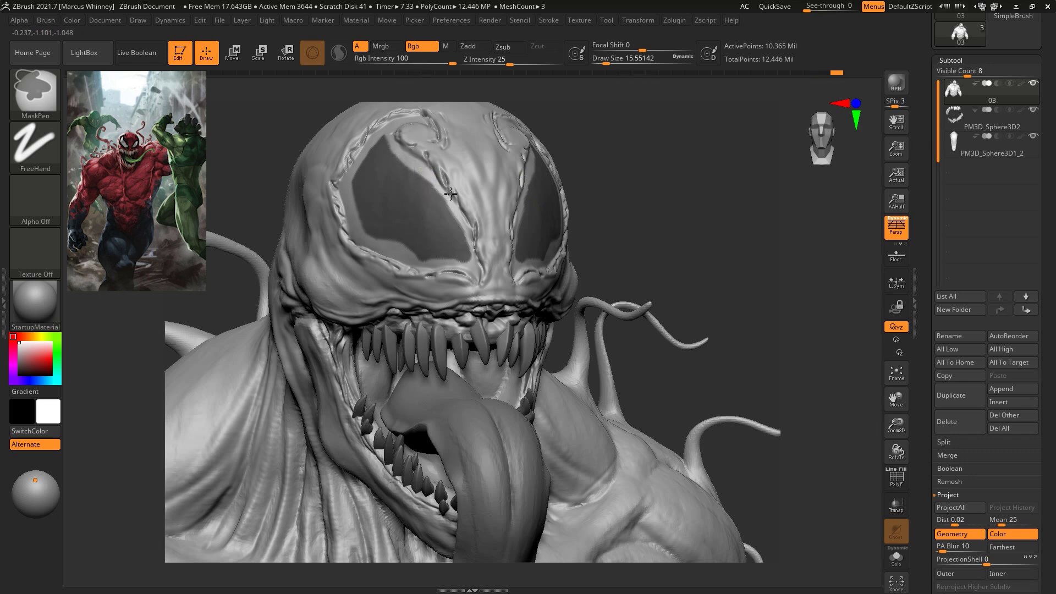
ctrl+alt+drag(466, 235, 469, 266)
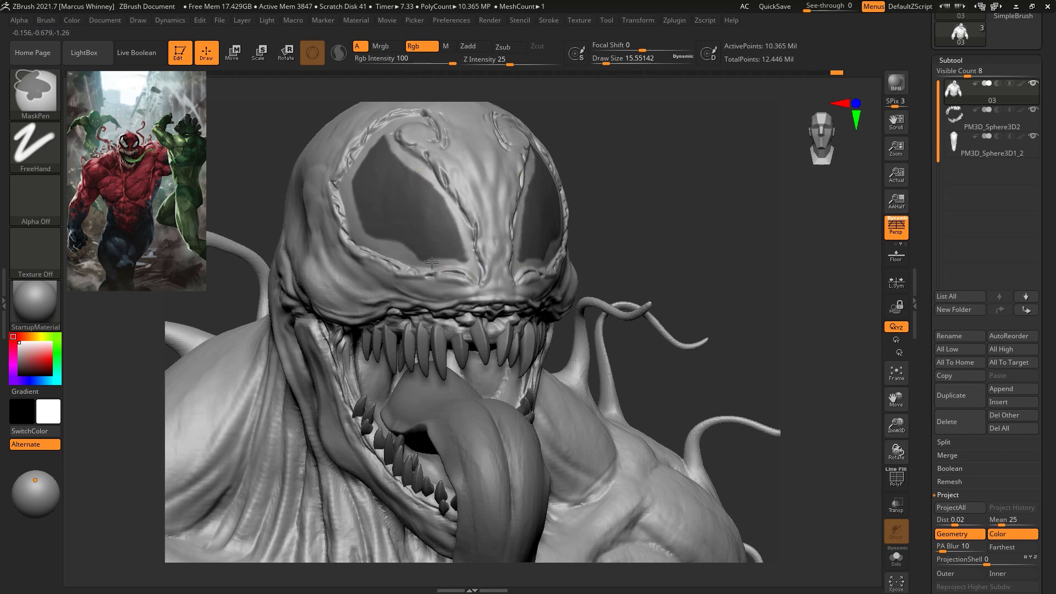
mouse_move(738, 219)
mouse_down()
mouse_move(742, 231)
mouse_move(744, 212)
mouse_up()
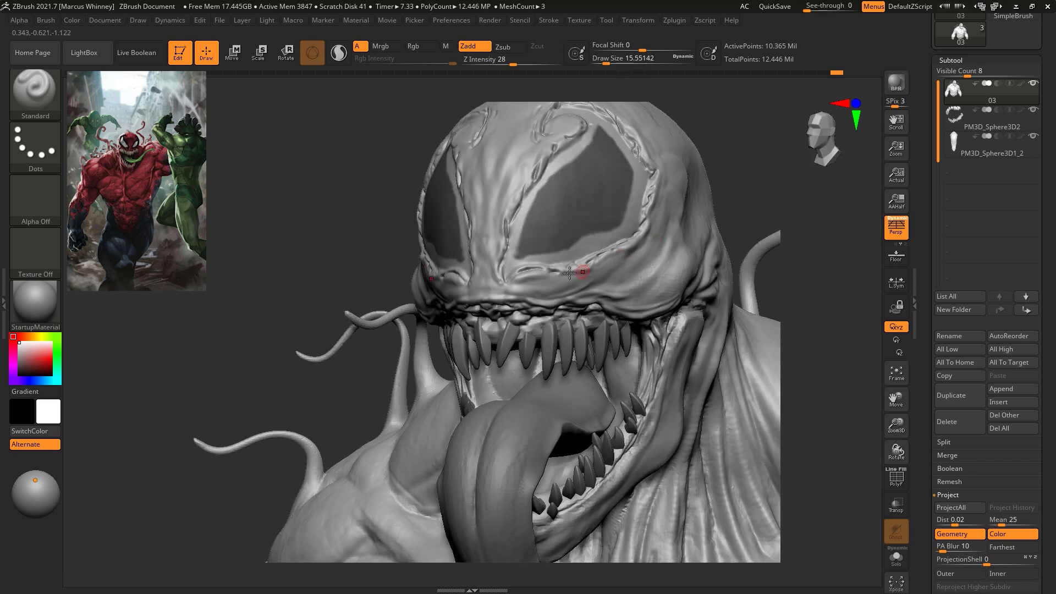
key(ctrl)
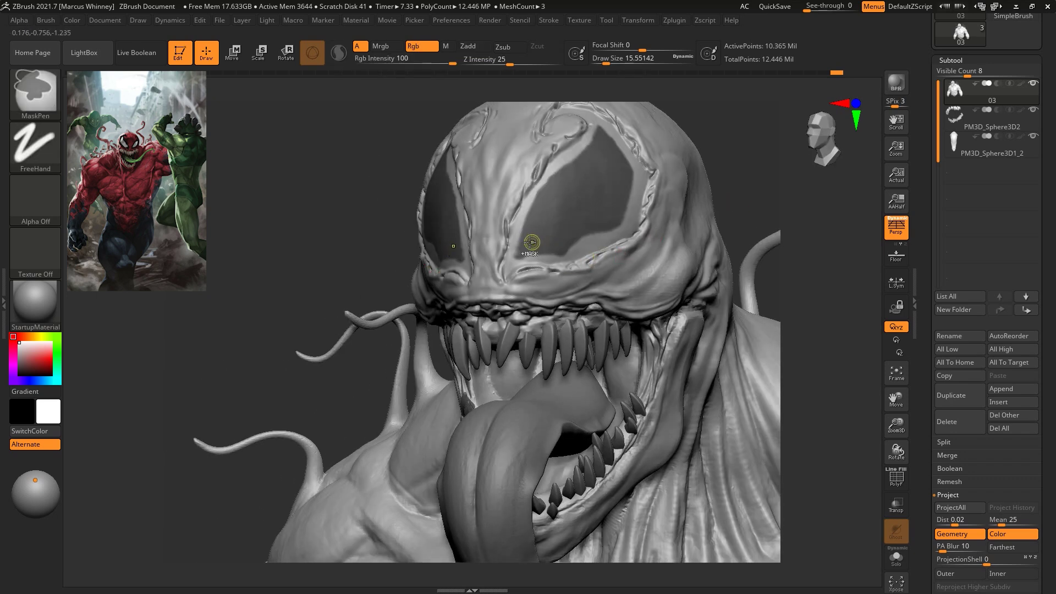
ctrl+drag(530, 247, 546, 244)
Widen each eye mask toward the inner eye border and clean up its contour
mouse_move(809, 278)
alt+mouse_down()
mouse_move(774, 168)
mouse_move(771, 182)
alt+mouse_up()
drag(754, 242, 801, 266)
alt+drag(755, 389, 751, 515)
key(ctrl)
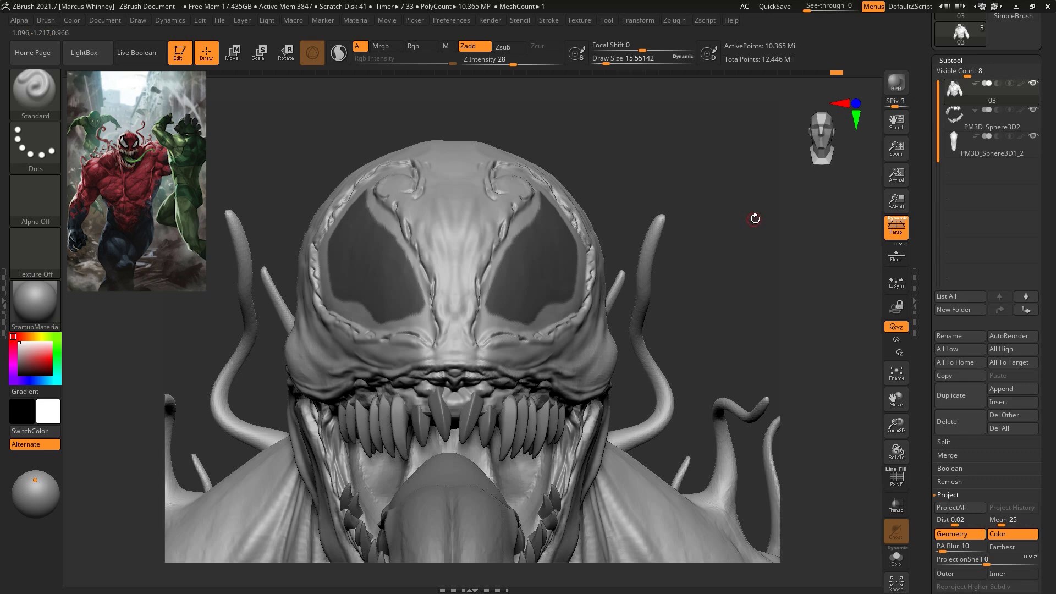
drag(756, 217, 606, 222)
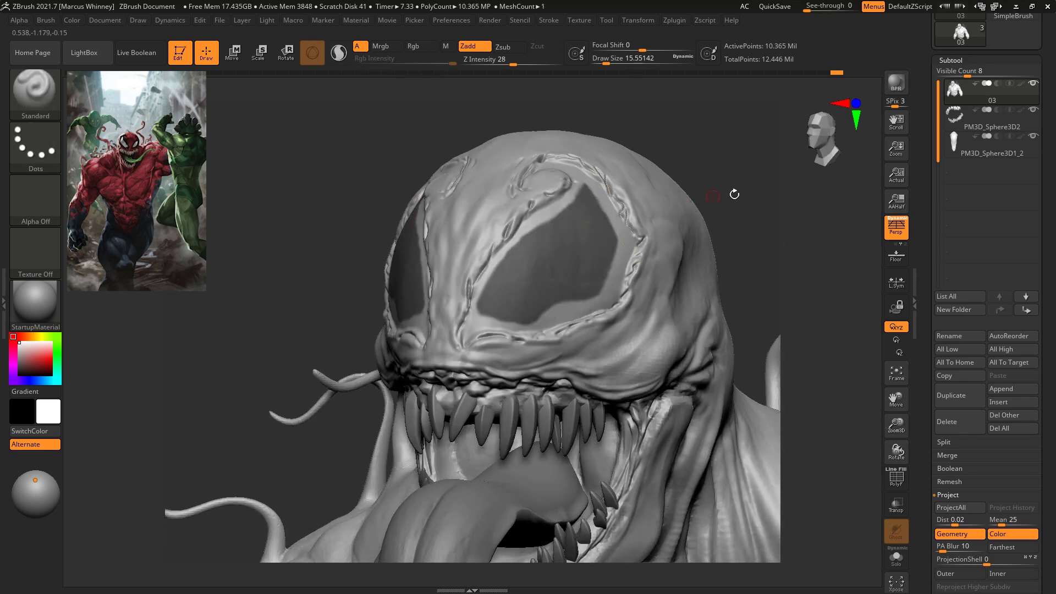
drag(733, 193, 772, 202)
key(ctrl+z)
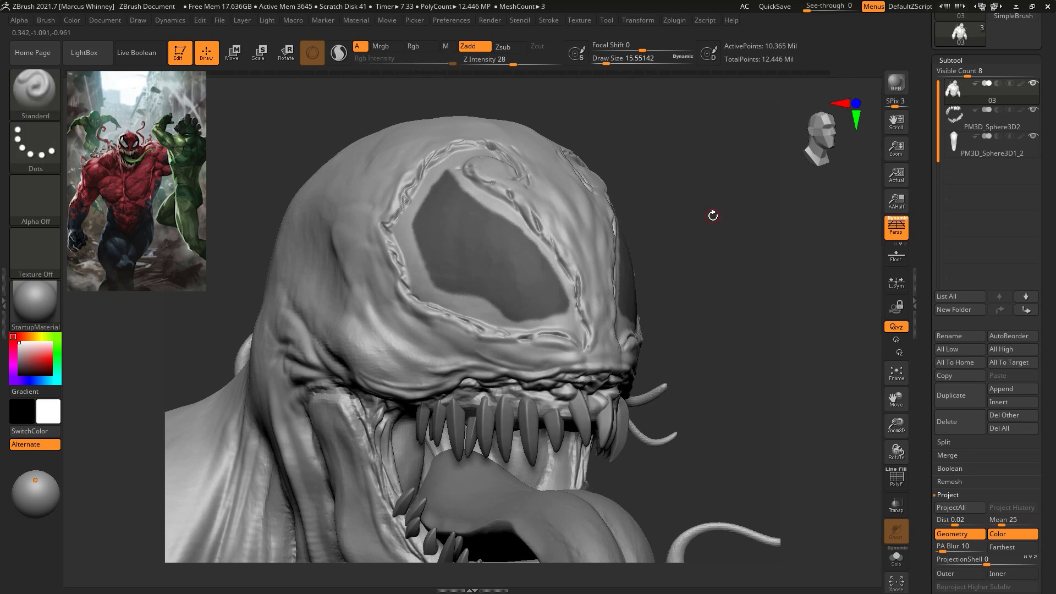
drag(712, 217, 753, 219)
ctrl+drag(498, 237, 521, 269)
ctrl+drag(481, 219, 509, 172)
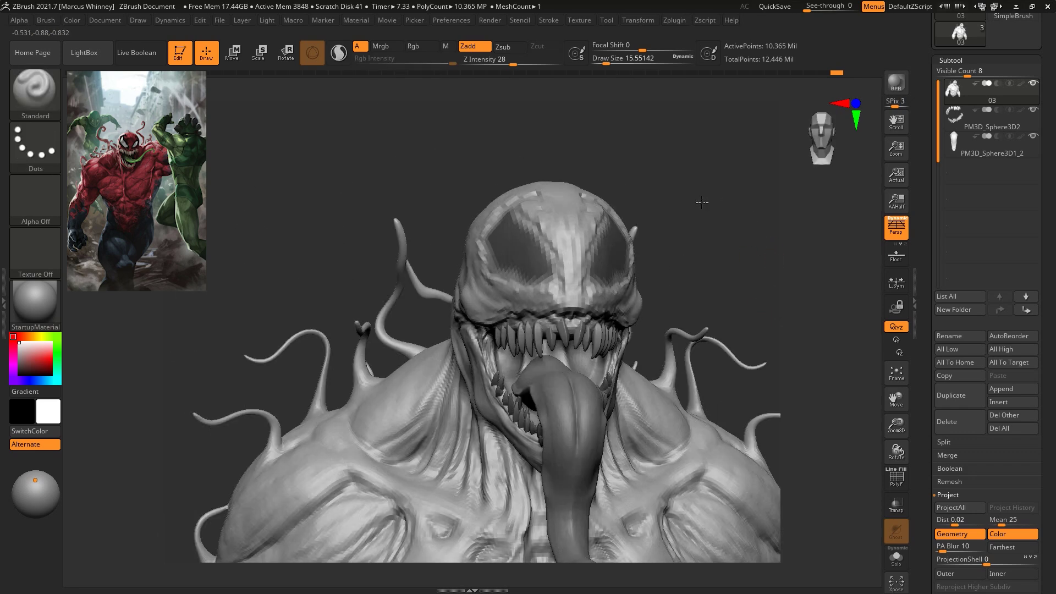
Invert the mask so only the inner eye shapes stay unmasked
drag(778, 309, 779, 293)
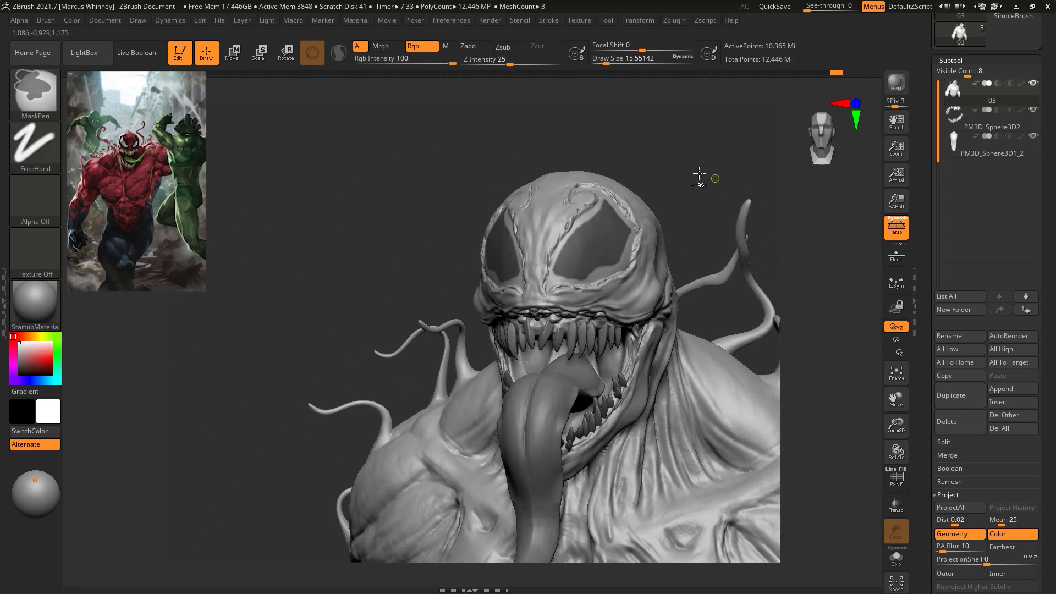
ctrl+click(699, 175)
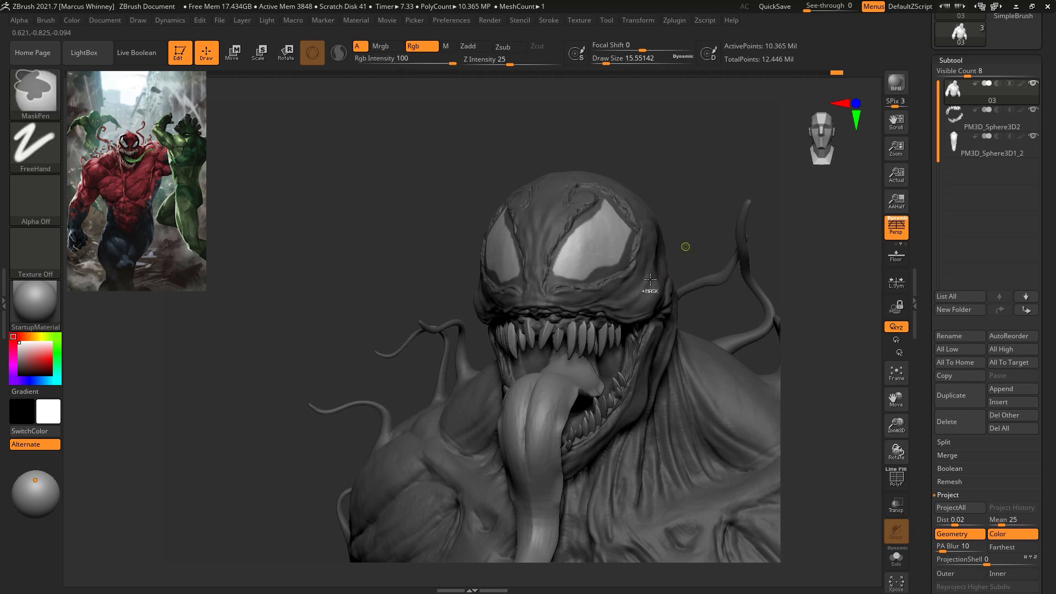
key(ctrl+i)
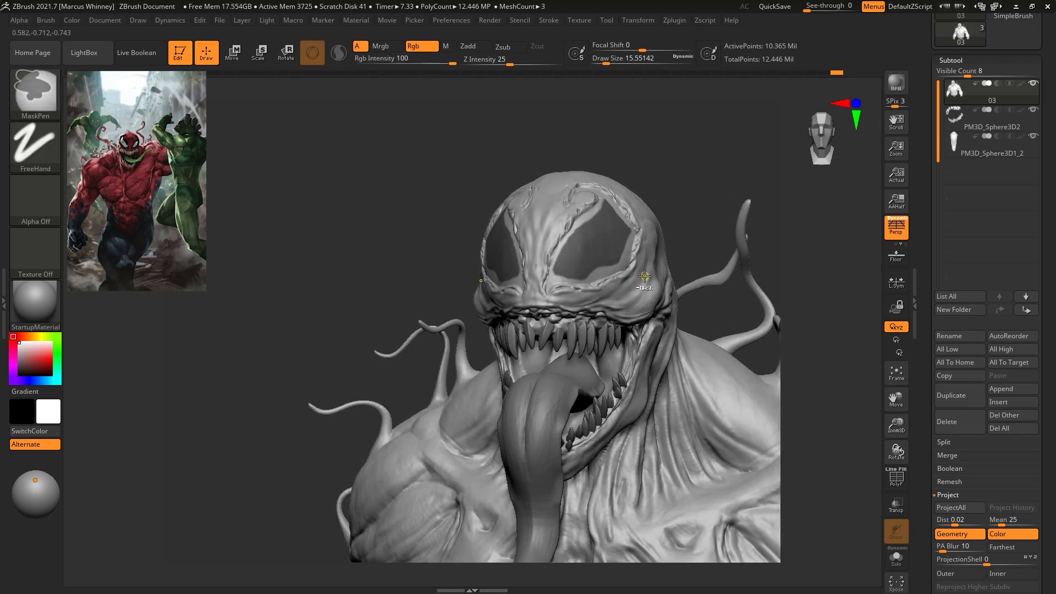
ctrl+click(704, 172)
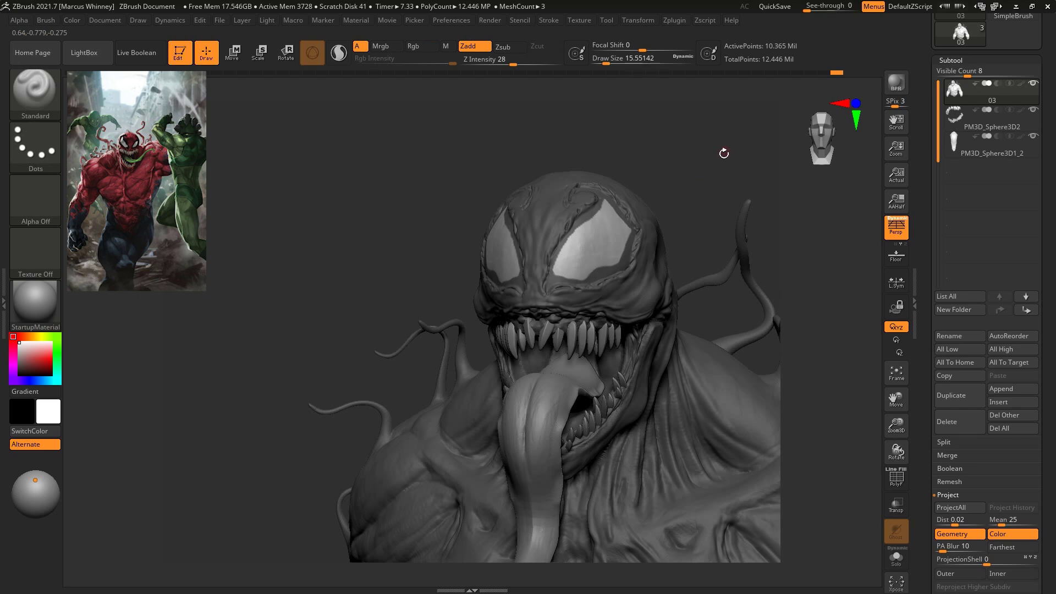
Push the unmasked eye shapes inward by about 0.016 with the move gizmo and clear the mask
key(w)
drag(691, 146, 762, 132)
ctrl+right_drag(762, 132, 692, 218)
drag(657, 201, 654, 208)
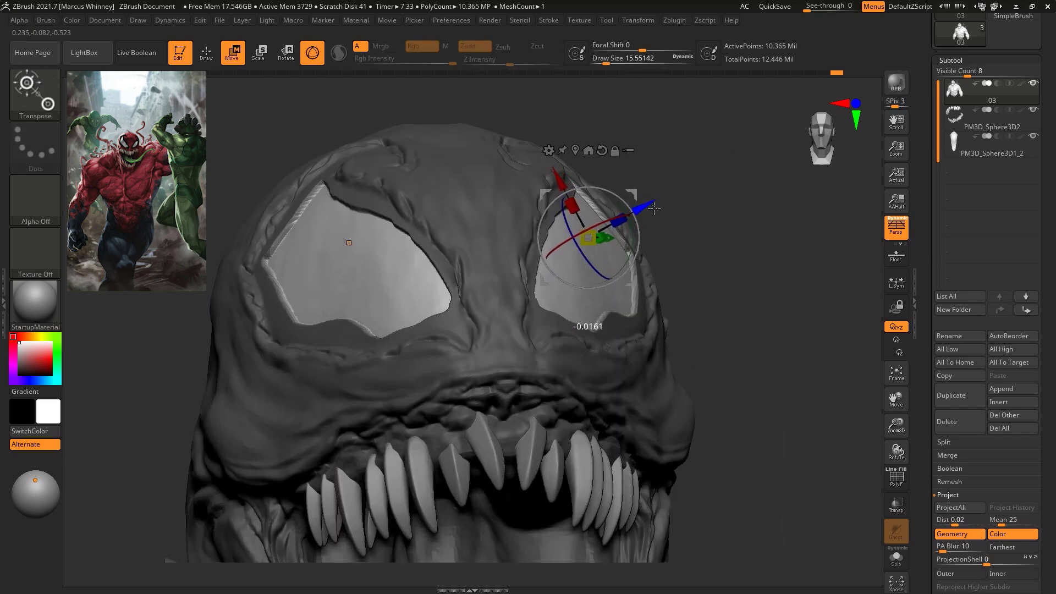
ctrl+right_drag(654, 208, 789, 232)
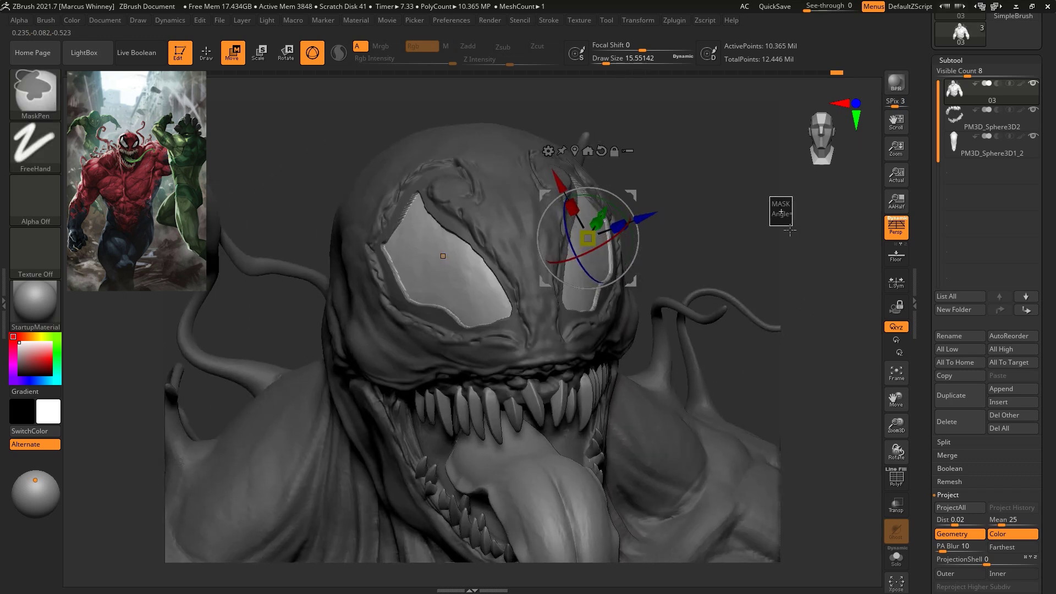
ctrl+drag(790, 231, 780, 222)
Soften the stepped edges around the recessed eye shapes with the Smooth brush at draw size about 25
key(q)
mouse_move(742, 184)
mouse_down()
mouse_move(743, 160)
mouse_move(776, 137)
mouse_move(754, 144)
mouse_up()
mouse_move(612, 151)
shift+mouse_down()
mouse_move(662, 208)
mouse_move(647, 295)
mouse_move(588, 330)
mouse_move(533, 326)
mouse_move(540, 267)
mouse_move(613, 149)
shift+mouse_up()
shift+drag(543, 259, 526, 326)
mouse_move(835, 275)
alt+mouse_down()
mouse_move(773, 180)
mouse_move(826, 349)
mouse_move(783, 208)
mouse_move(761, 225)
alt+mouse_up()
drag(828, 257, 728, 235)
alt+drag(768, 194, 765, 298)
mouse_move(809, 236)
mouse_down()
mouse_move(763, 196)
mouse_move(835, 218)
mouse_move(780, 215)
mouse_move(644, 241)
mouse_up()
key(space)
drag(604, 141, 599, 141)
key(shift)
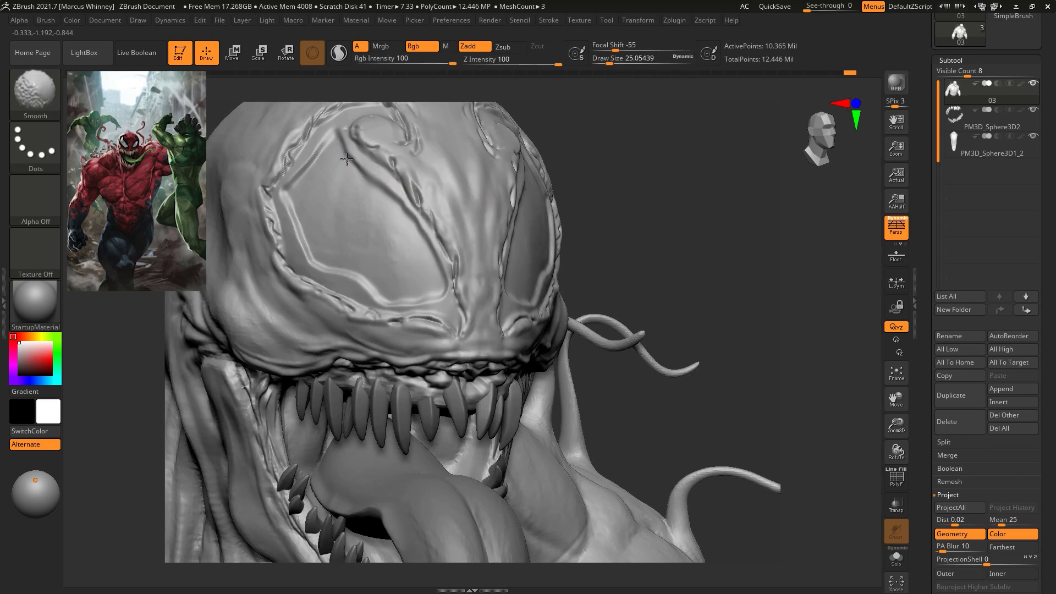
shift+drag(297, 225, 331, 262)
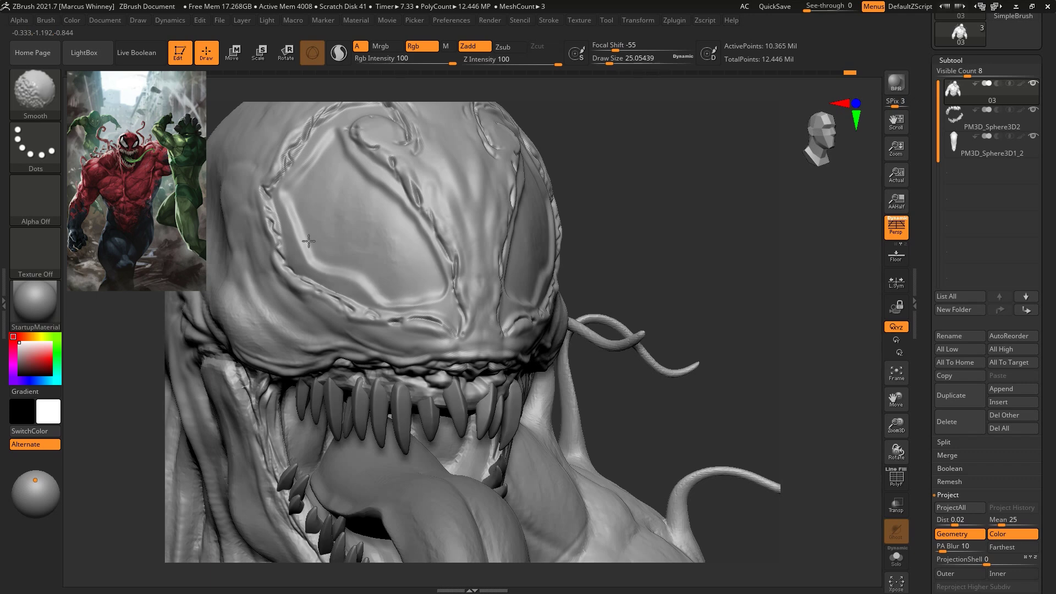
mouse_move(663, 200)
mouse_down()
mouse_move(707, 172)
mouse_move(719, 228)
mouse_up()
Carve creases around the contour of the recessed eye shapes with the DamStandard brush at draw size about 44
mouse_move(446, 284)
mouse_down()
mouse_move(448, 297)
mouse_move(473, 301)
mouse_move(530, 272)
mouse_move(462, 236)
mouse_up()
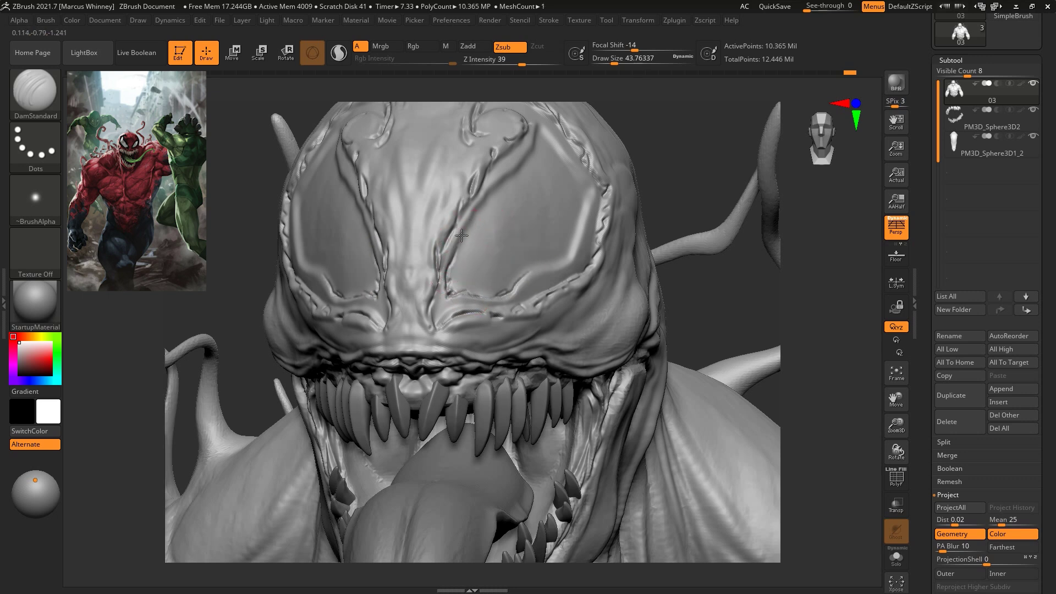
drag(490, 199, 507, 183)
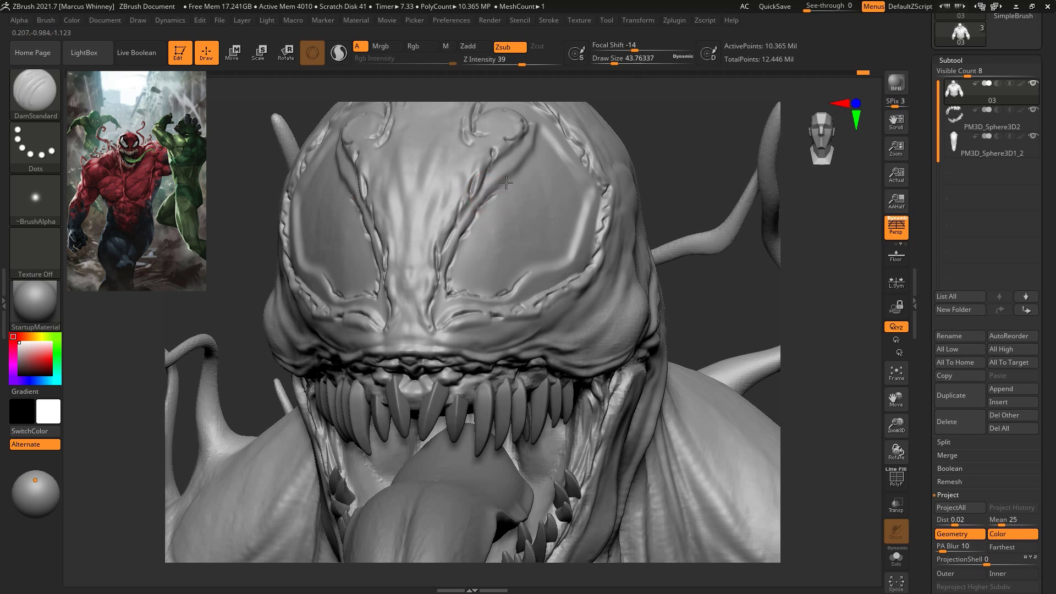
mouse_move(454, 231)
mouse_down()
mouse_move(446, 246)
mouse_move(549, 153)
mouse_move(585, 195)
mouse_up()
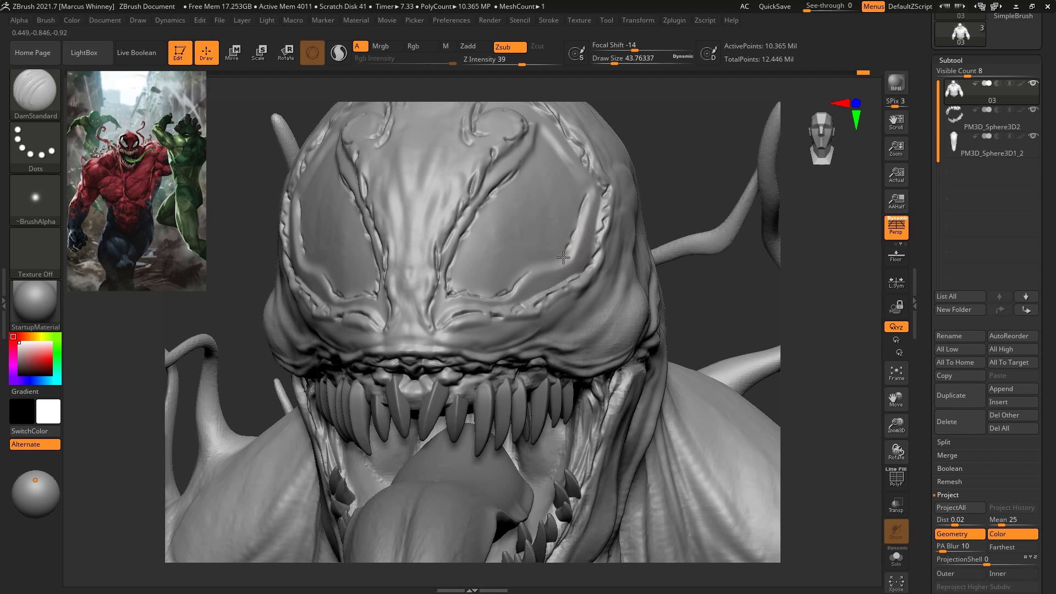
mouse_move(698, 181)
mouse_down()
mouse_move(668, 246)
mouse_move(572, 325)
mouse_up()
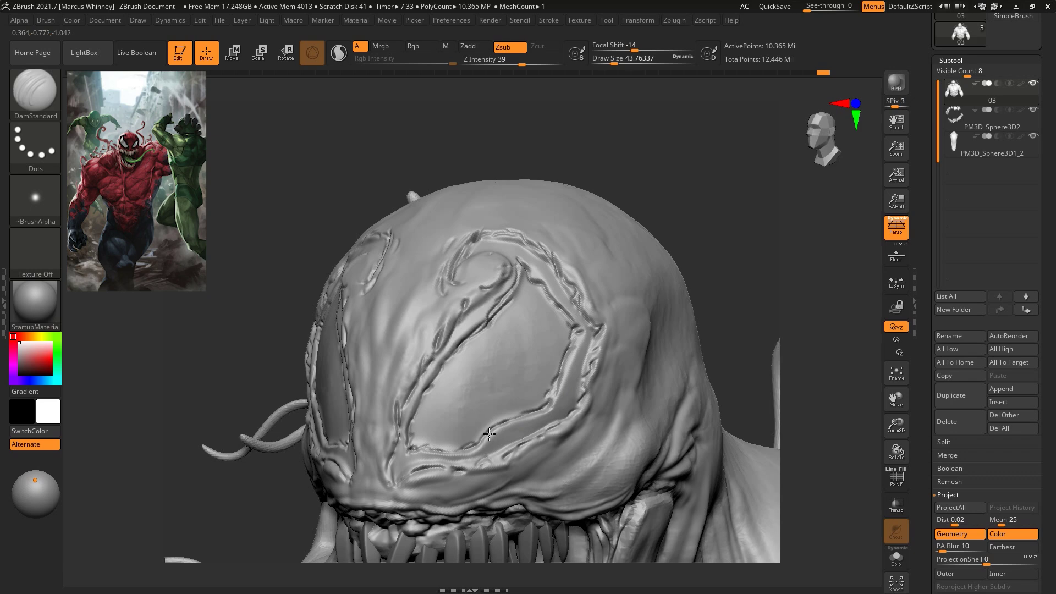
mouse_move(741, 205)
mouse_down()
mouse_move(745, 332)
mouse_move(708, 319)
mouse_move(680, 226)
mouse_up()
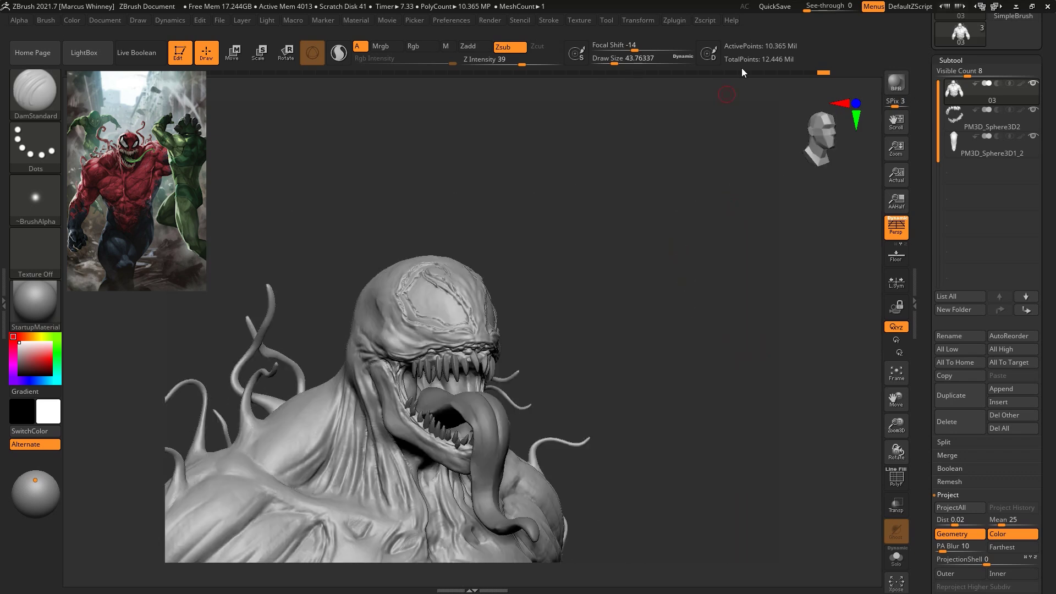
Raise strands along the edges of the recessed eye shapes with the Standard brush at Z intensity 34 and draw size about 16
key(b)
click(644, 86)
mouse_move(672, 159)
ctrl+right_down()
mouse_move(651, 333)
mouse_move(682, 289)
ctrl+right_up()
drag(696, 170, 595, 239)
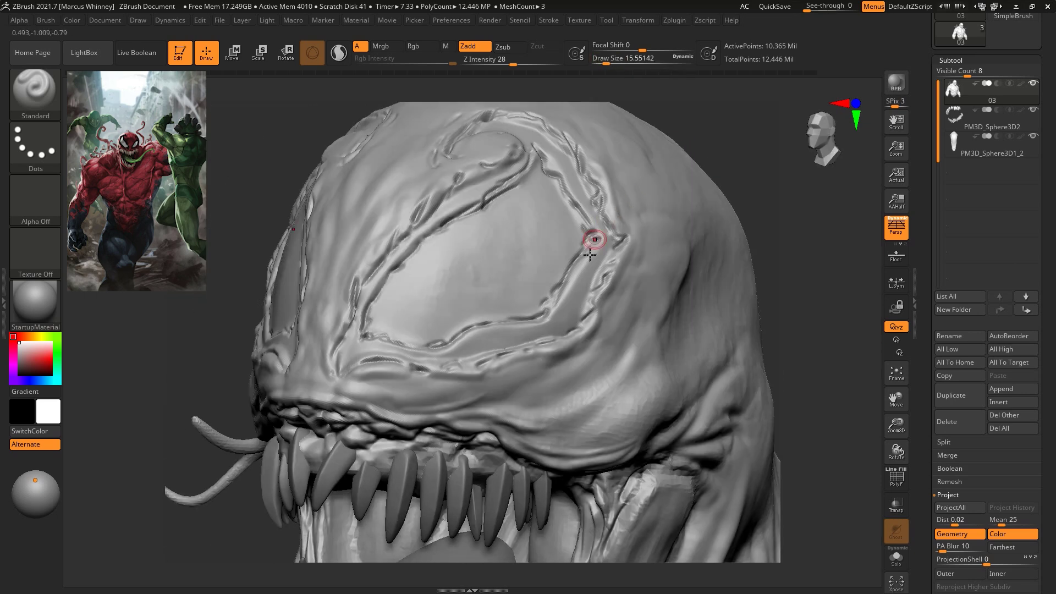
drag(514, 56, 518, 55)
mouse_move(523, 310)
mouse_down()
mouse_move(566, 276)
mouse_move(591, 226)
mouse_move(574, 241)
mouse_up()
key(space)
key(space)
mouse_move(529, 160)
mouse_down()
mouse_move(517, 187)
mouse_move(390, 265)
mouse_move(401, 271)
mouse_move(365, 299)
mouse_move(367, 329)
mouse_move(395, 315)
mouse_move(383, 310)
mouse_move(410, 341)
mouse_move(465, 324)
mouse_move(446, 338)
mouse_up()
Add small strands along the upper inner and outer edges of the recessed eye shapes with the Standard brush
mouse_move(764, 167)
mouse_down()
mouse_move(677, 215)
mouse_move(769, 318)
mouse_move(620, 170)
mouse_up()
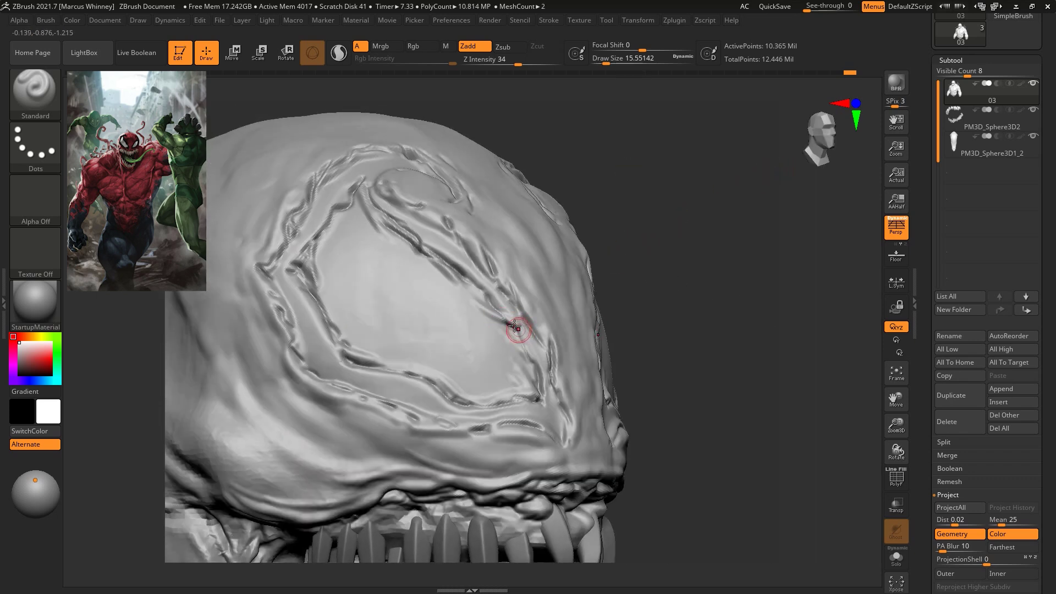
drag(465, 289, 477, 297)
drag(425, 269, 471, 294)
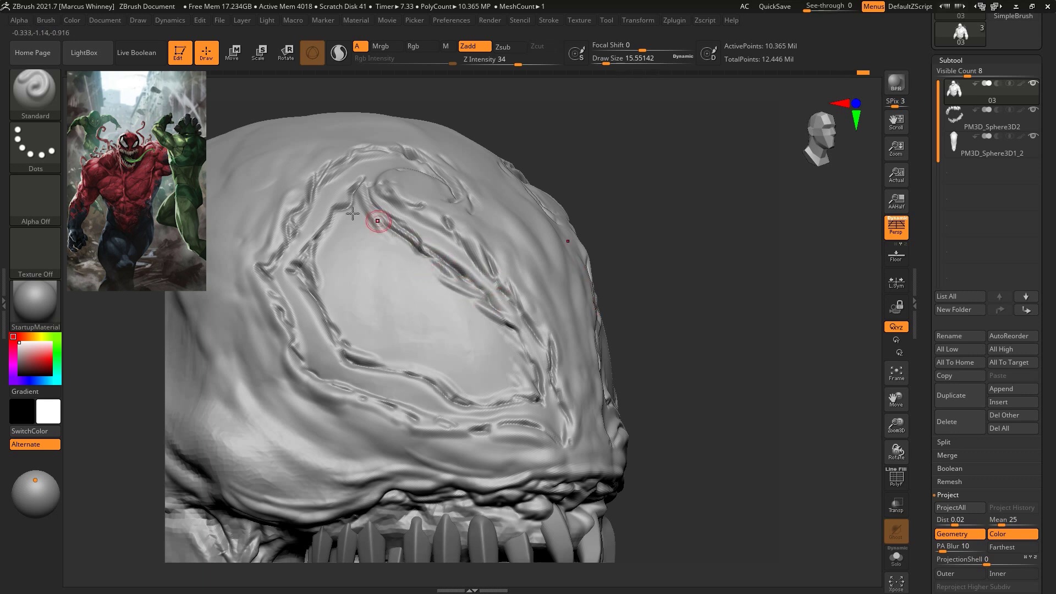
mouse_move(339, 205)
mouse_down()
mouse_move(329, 248)
mouse_move(350, 185)
mouse_up()
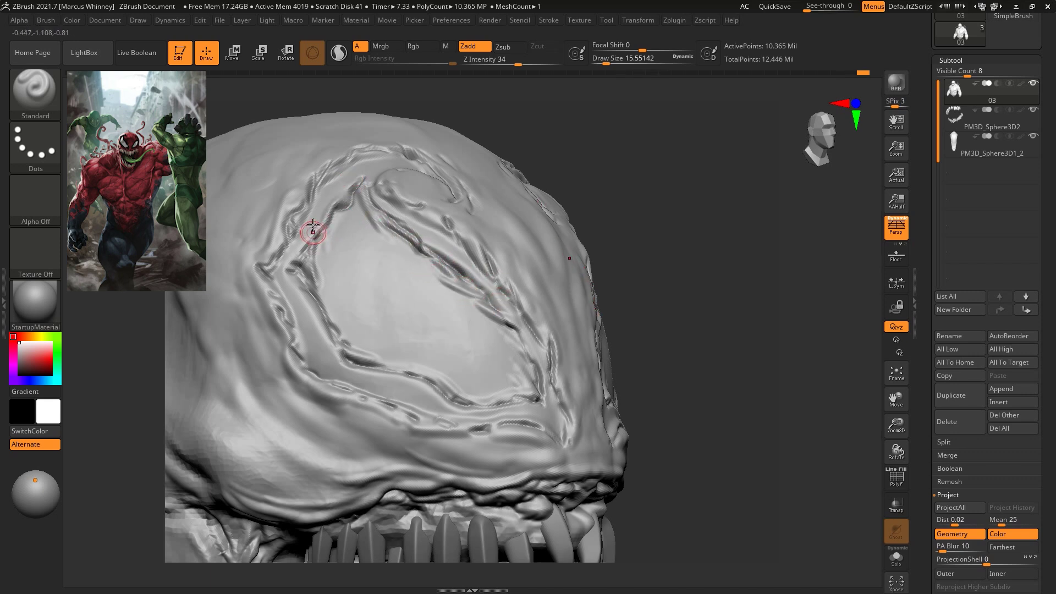
mouse_move(318, 273)
mouse_down()
mouse_move(331, 313)
mouse_move(302, 297)
mouse_move(320, 356)
mouse_up()
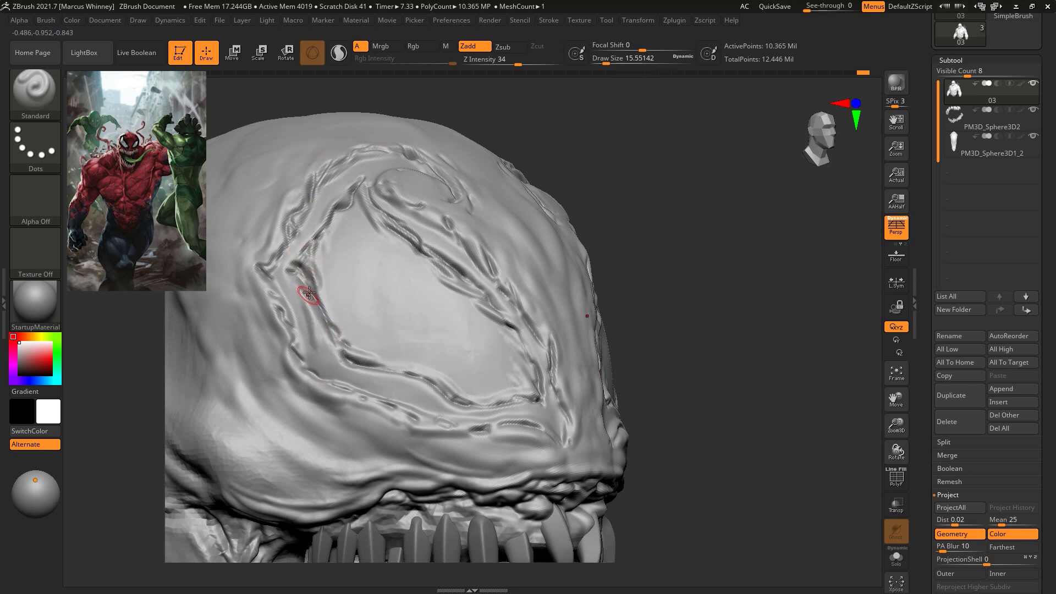
key(ctrl)
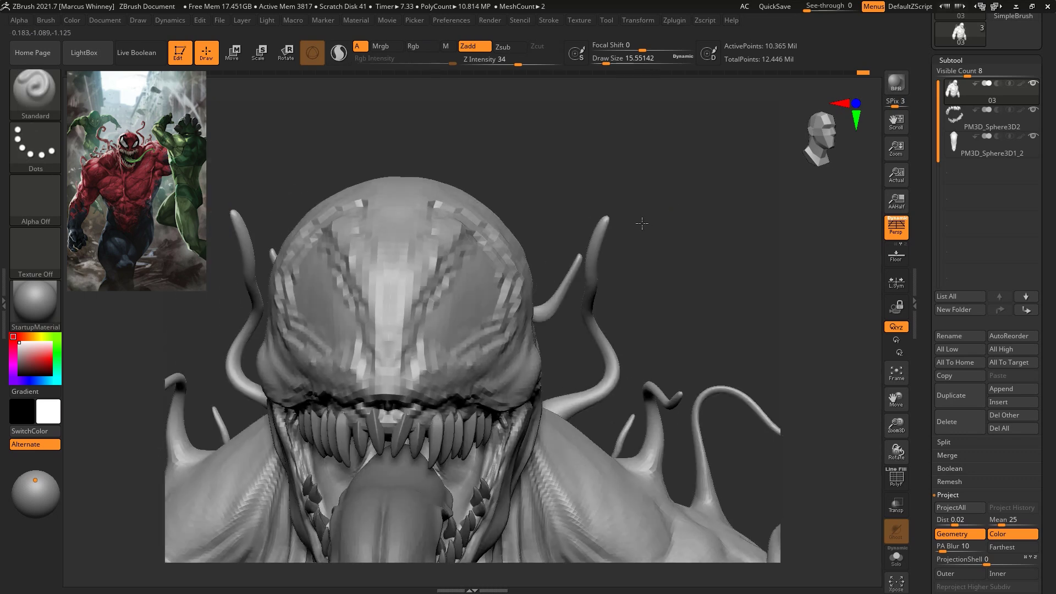
Build up strands along the lower outer edge of the eye shapes and check them against the whole bust
mouse_move(642, 224)
mouse_down()
mouse_move(750, 200)
mouse_move(534, 301)
mouse_up()
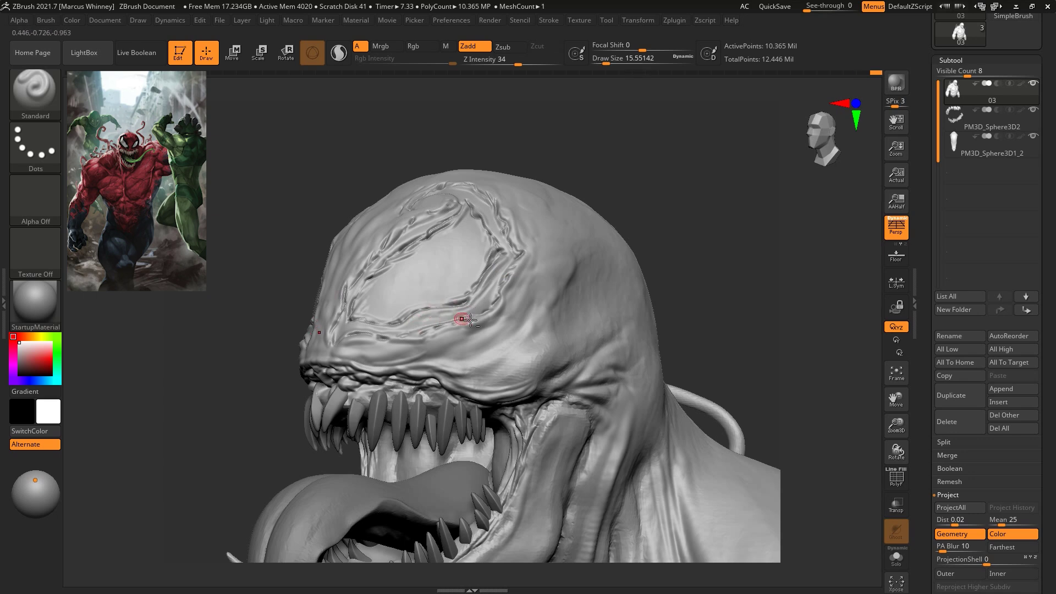
right_drag(523, 262, 632, 207)
alt+right_drag(743, 322, 772, 294)
drag(772, 294, 767, 296)
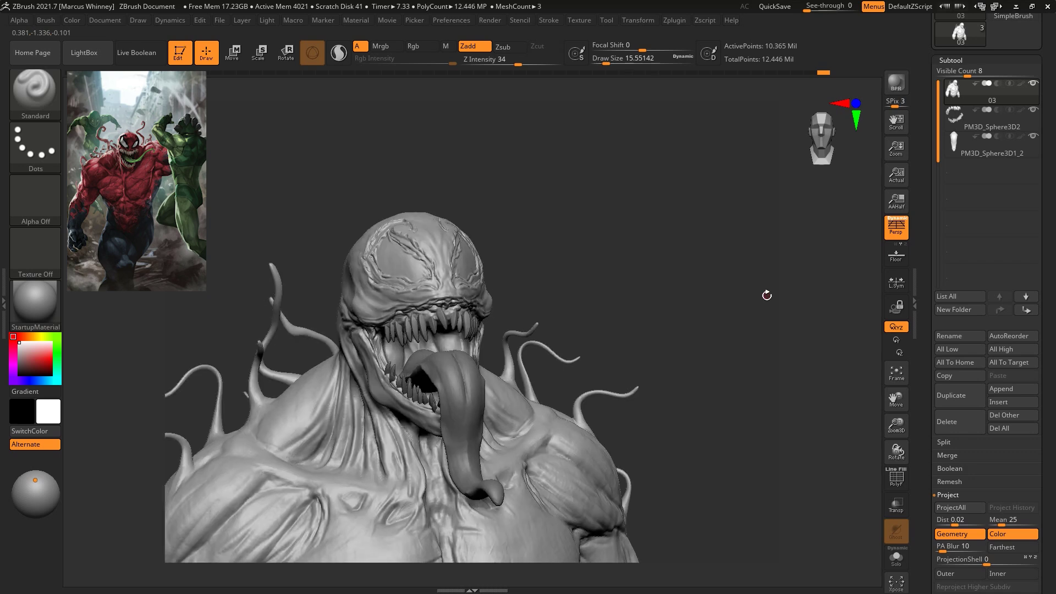
drag(573, 207, 553, 251)
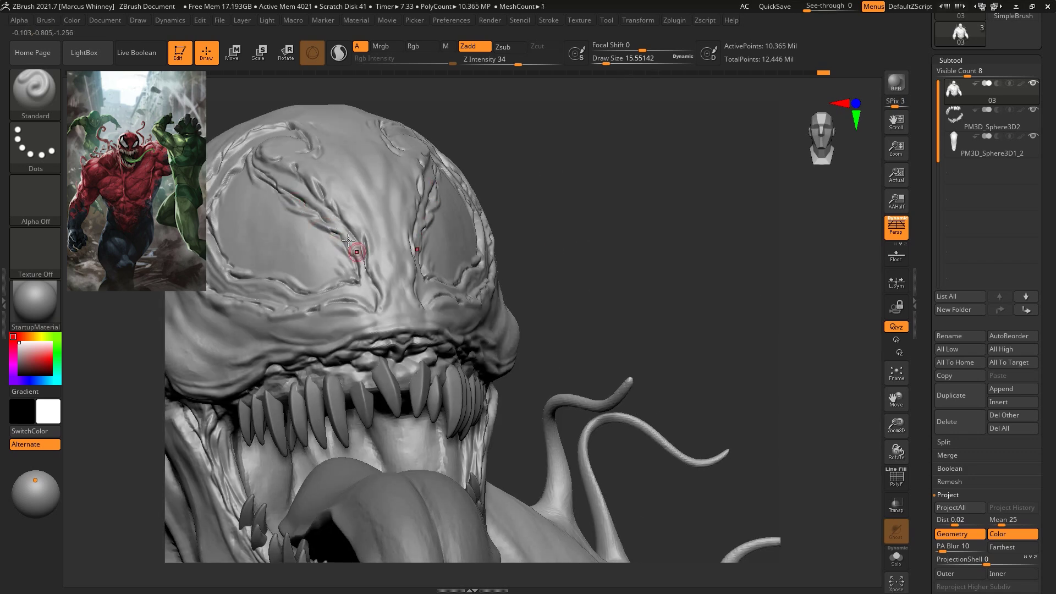
Build up folds between the eye shapes and the upper lip with the Standard brush at draw size about 31 to 35
shift+drag(569, 187, 512, 188)
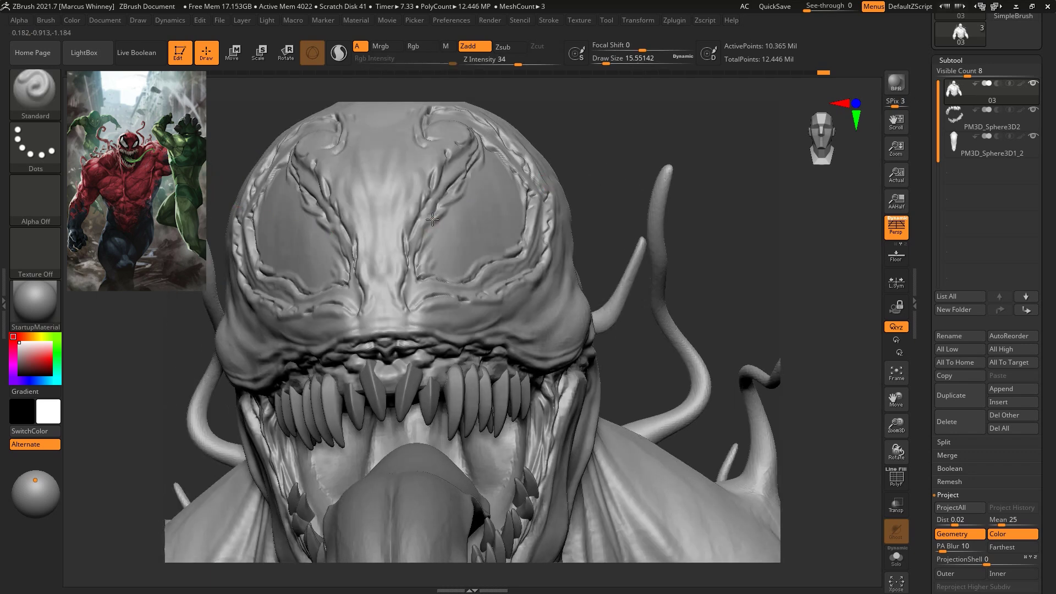
drag(682, 183, 684, 241)
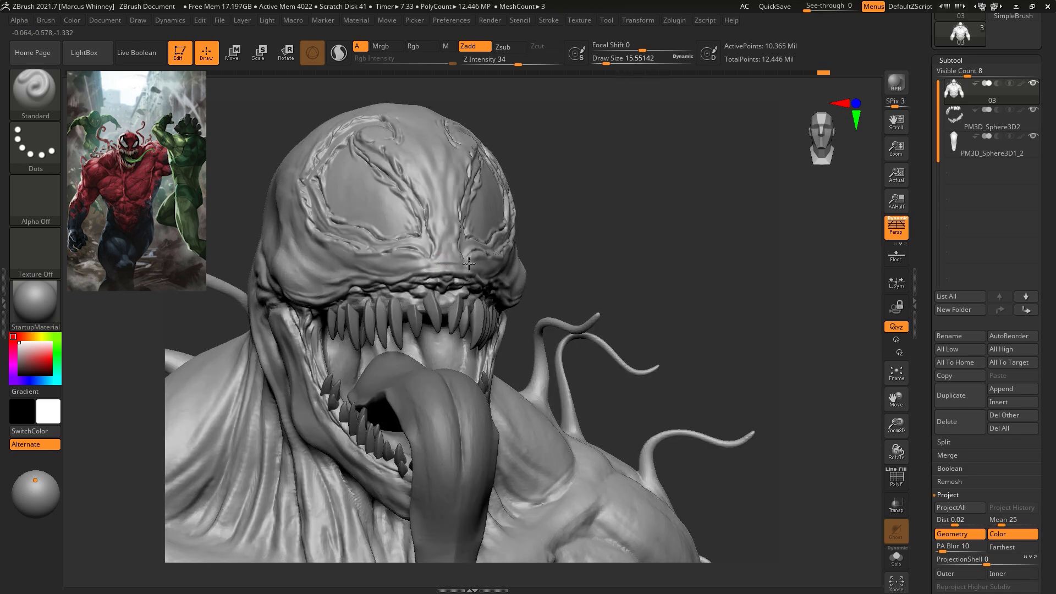
key(space)
drag(445, 257, 451, 257)
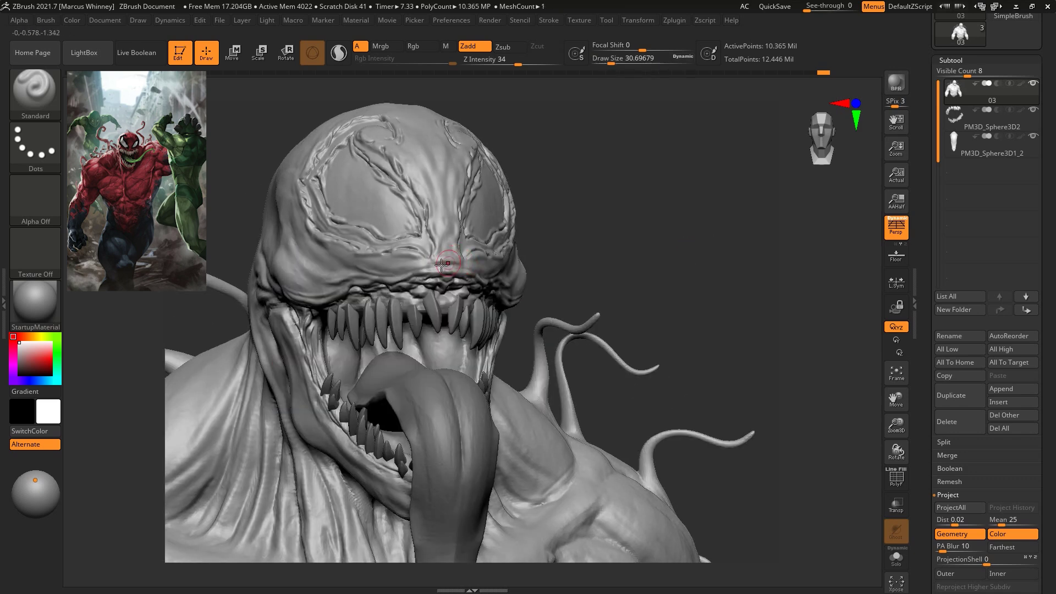
drag(608, 253, 683, 220)
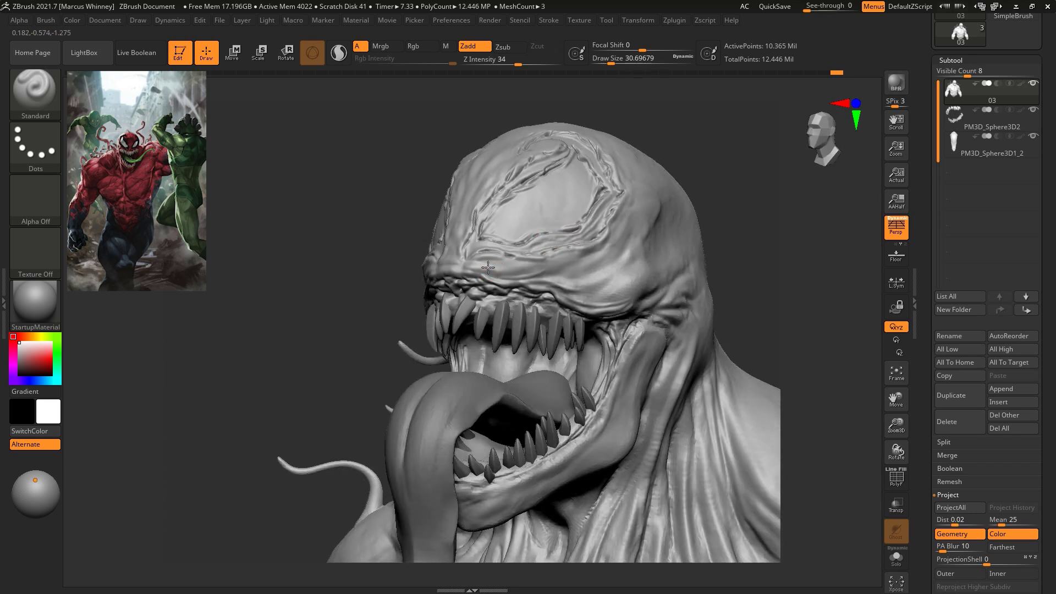
drag(768, 250, 738, 290)
key(space)
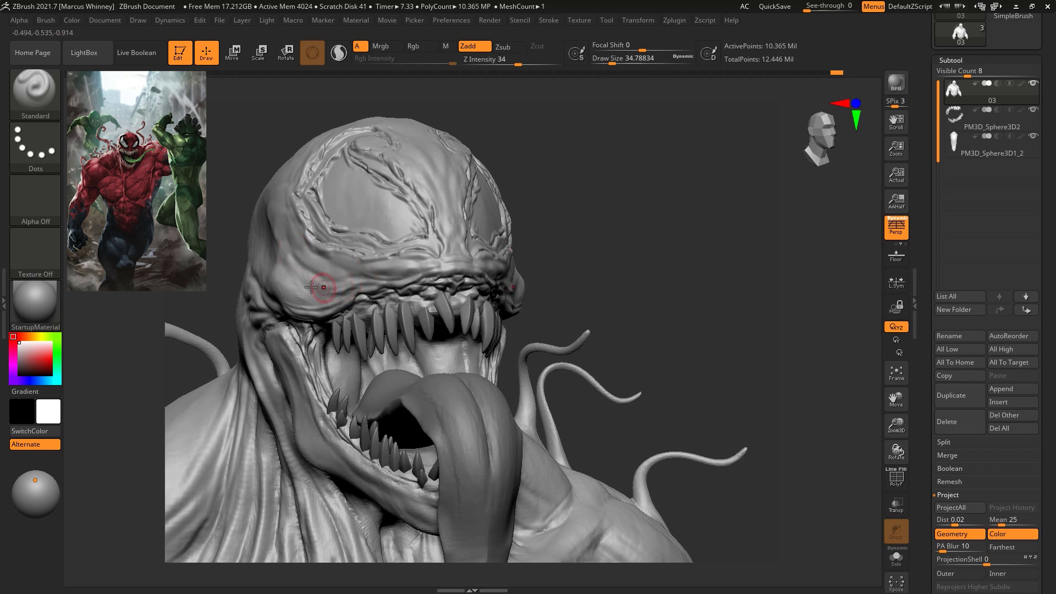
key(f)
Reshape the inner eye edges and the nose bridge with the Move brush at draw size about 101
mouse_move(608, 160)
mouse_down()
mouse_move(724, 236)
mouse_move(733, 203)
mouse_move(710, 286)
mouse_up()
key(b)
key(m)
key(v)
key(space)
drag(544, 214, 589, 201)
key(space)
right_drag(586, 202, 562, 205)
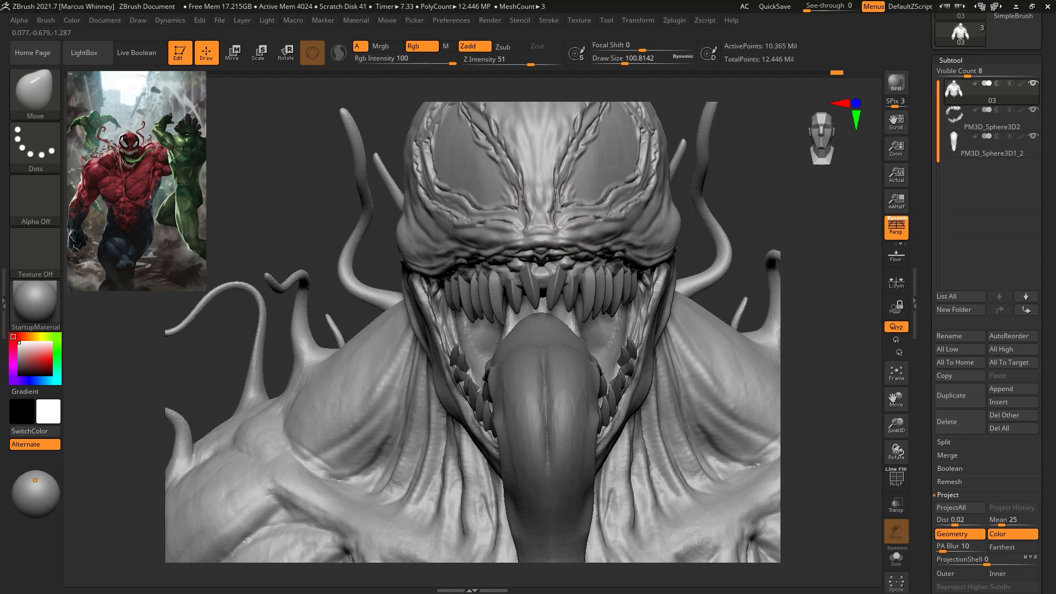
drag(602, 215, 625, 188)
drag(764, 190, 749, 273)
mouse_move(575, 217)
mouse_down()
mouse_move(592, 209)
mouse_move(567, 232)
mouse_up()
Adjust the side profile of the snout and eye area with the Move brush at draw sizes of about 136 and 251
key(space)
mouse_move(697, 143)
right_down()
mouse_move(660, 134)
mouse_move(672, 200)
right_up()
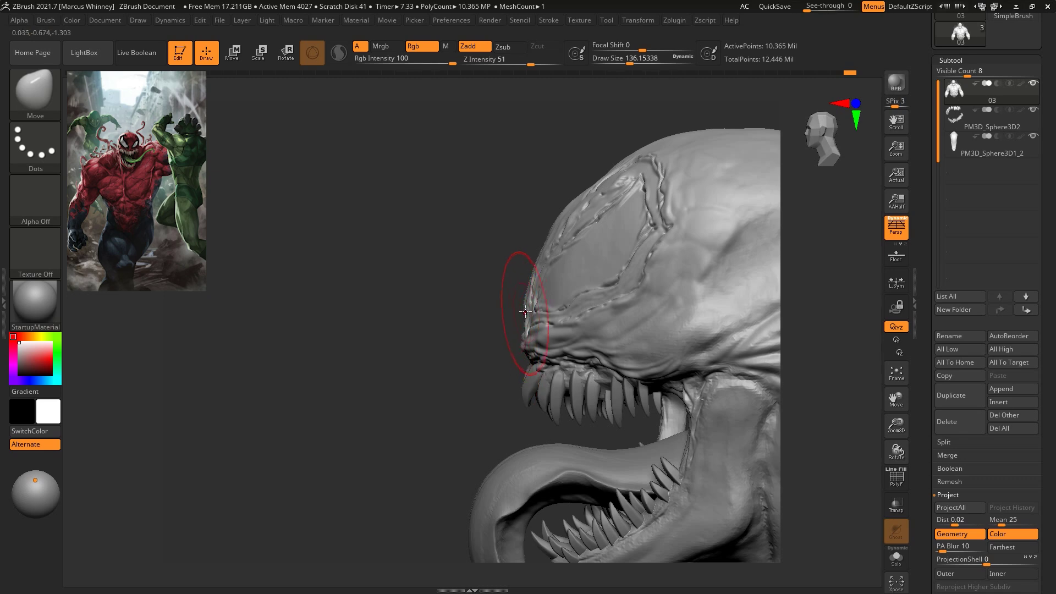
key(space)
drag(551, 243, 566, 242)
drag(620, 214, 613, 214)
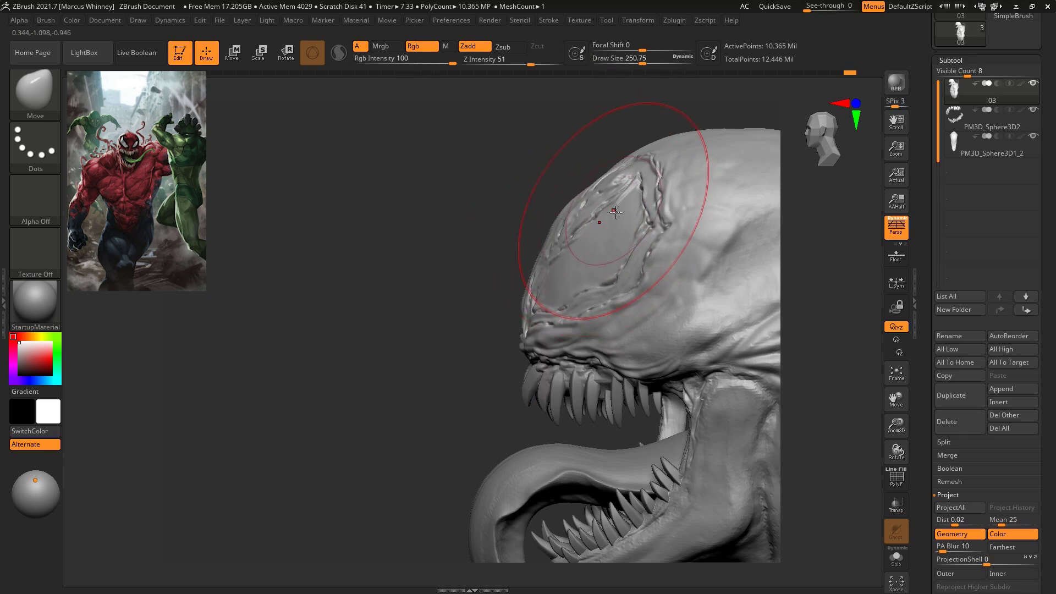
right_drag(615, 221, 768, 225)
key(space)
drag(764, 225, 749, 225)
right_drag(770, 247, 713, 220)
mouse_move(781, 217)
right_down()
mouse_move(763, 215)
mouse_move(779, 215)
mouse_move(811, 282)
mouse_move(793, 262)
mouse_move(755, 263)
right_up()
Carve creases across the cheek and above the upper teeth with the DamStandard brush at draw size about 90
key(b)
key(d)
key(s)
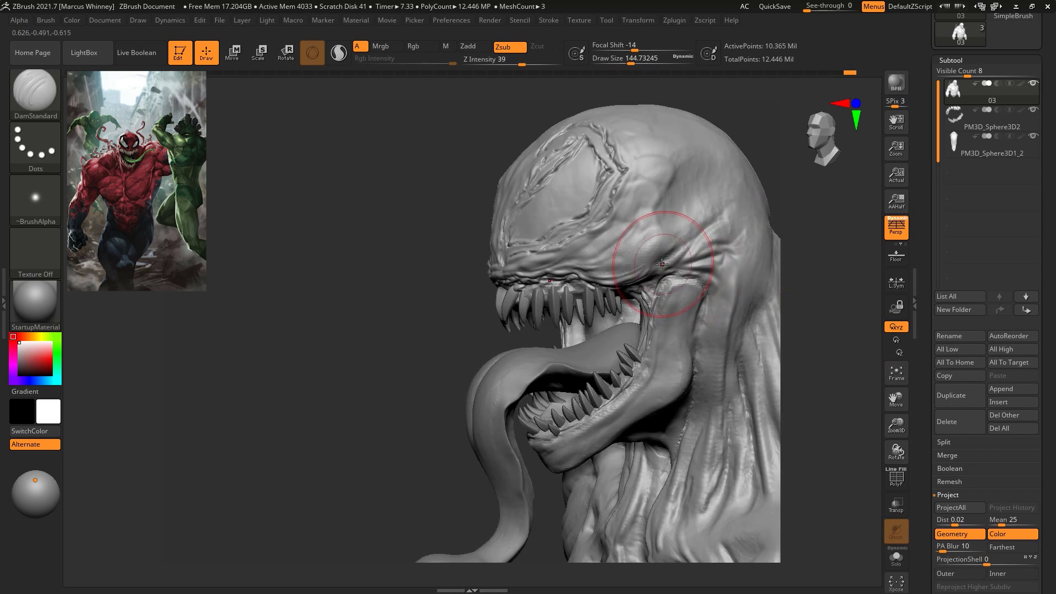
key(space)
drag(678, 253, 654, 274)
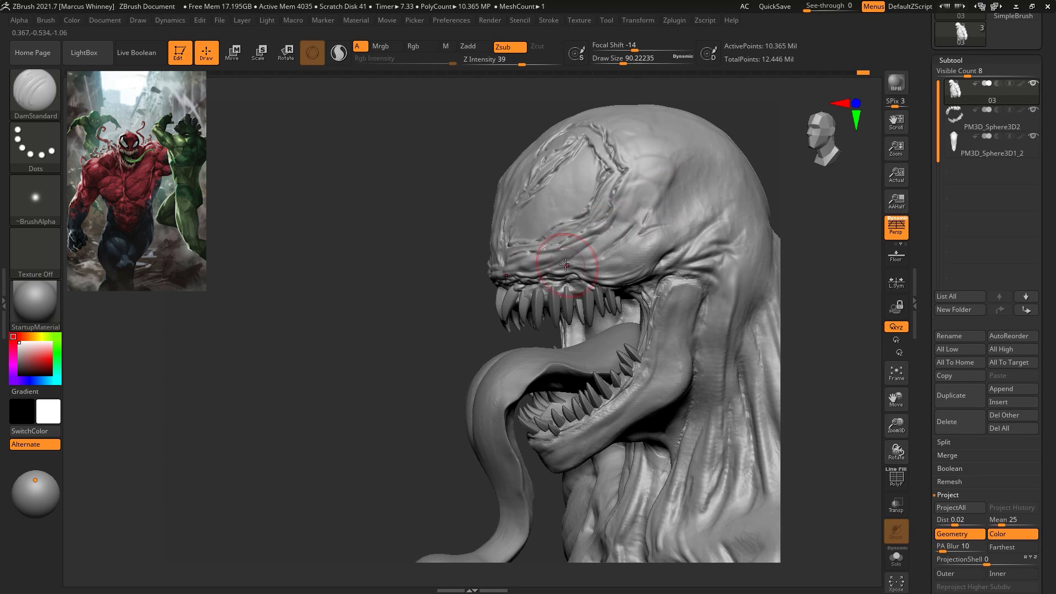
shift+right_drag(822, 268, 555, 252)
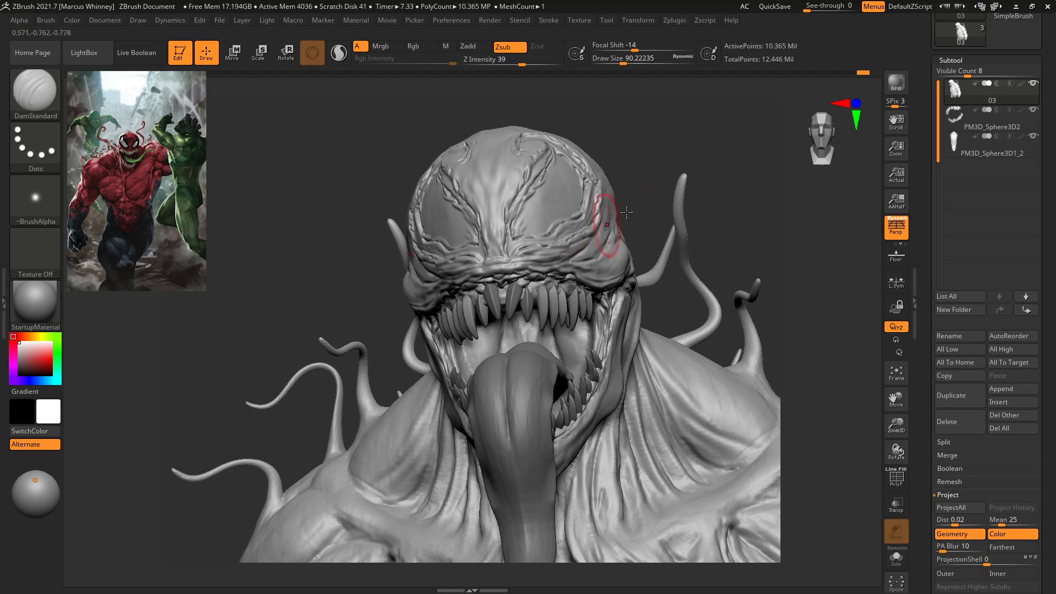
drag(668, 160, 657, 205)
right_drag(656, 207, 623, 250)
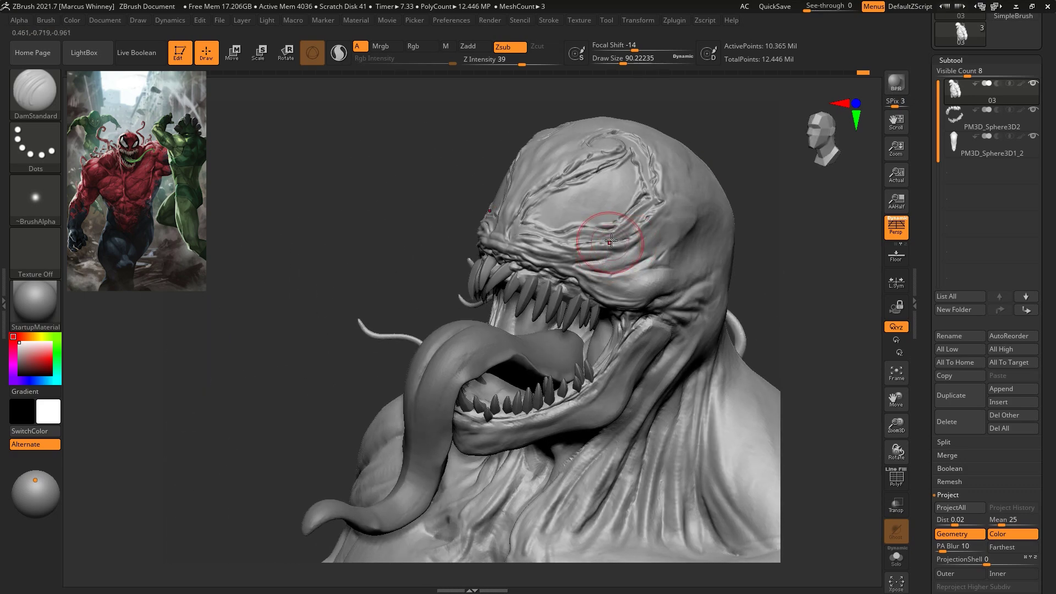
Adjust the head and cheek shapes with the Move brush at draw size about 128 and check the whole bust
key(b)
key(m)
key(v)
key(space)
drag(634, 216, 641, 216)
right_drag(769, 200, 742, 204)
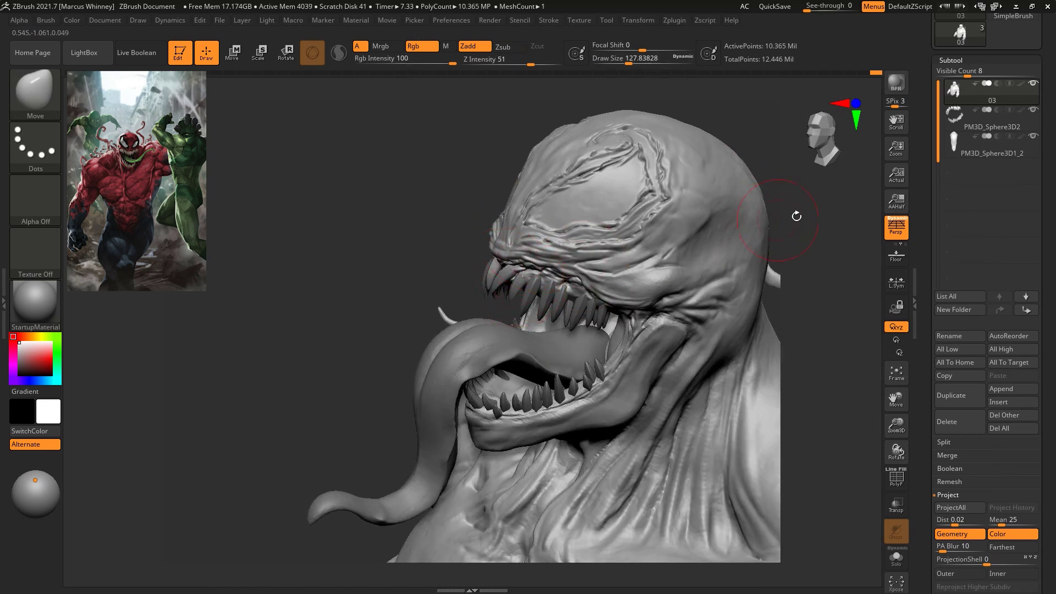
shift+right_drag(797, 217, 761, 231)
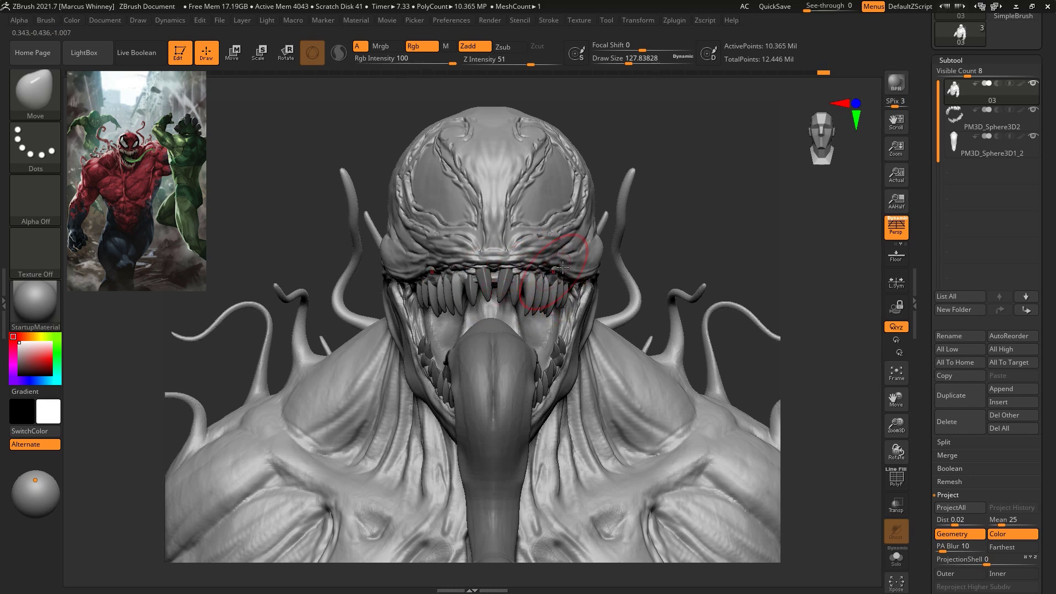
mouse_move(698, 236)
mouse_down()
mouse_move(738, 236)
mouse_move(713, 218)
mouse_move(745, 238)
mouse_move(714, 273)
mouse_move(724, 229)
mouse_move(669, 174)
mouse_move(708, 151)
mouse_move(724, 280)
mouse_up()
drag(745, 345, 768, 211)
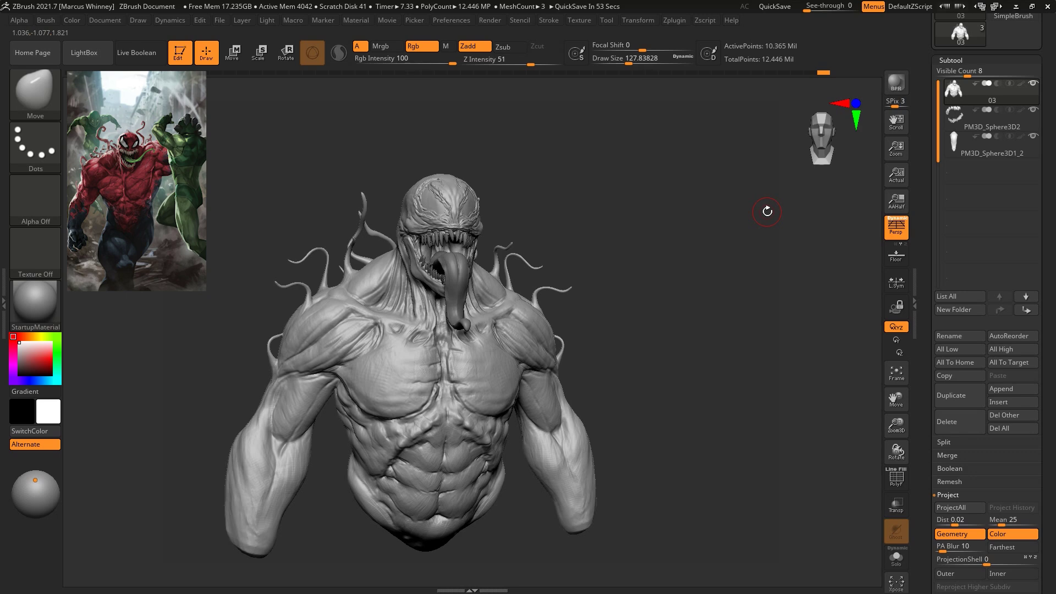
Softly build up the eye shapes with the Standard brush at Z intensity 11 and draw size about 87, checking the bust
key(b)
click(659, 171)
mouse_move(655, 229)
alt+mouse_down()
mouse_move(653, 141)
mouse_move(644, 165)
alt+mouse_up()
click(512, 58)
key(space)
click(549, 111)
click(494, 61)
drag(549, 157, 396, 253)
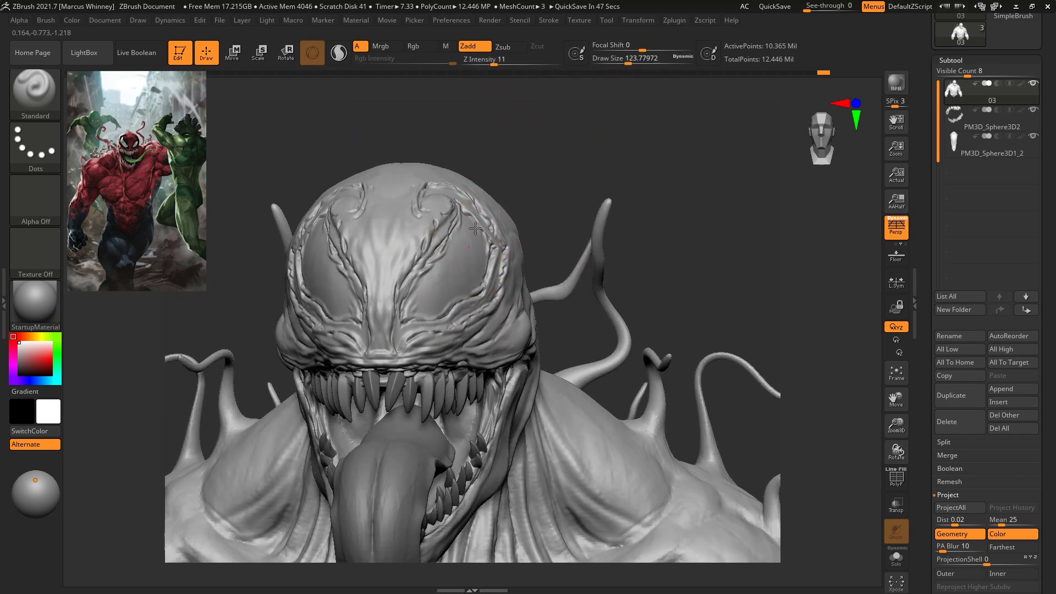
key(space)
click(528, 206)
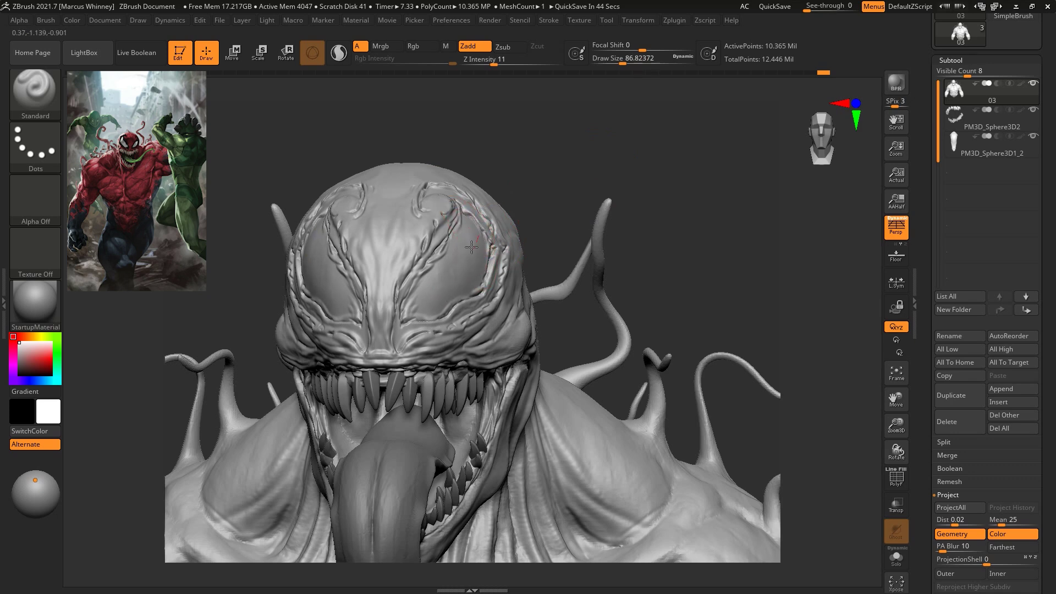
mouse_move(561, 189)
mouse_down()
mouse_move(604, 177)
mouse_move(686, 238)
mouse_move(679, 229)
mouse_move(614, 236)
mouse_up()
mouse_move(634, 180)
mouse_down()
mouse_move(679, 207)
mouse_move(677, 244)
mouse_up()
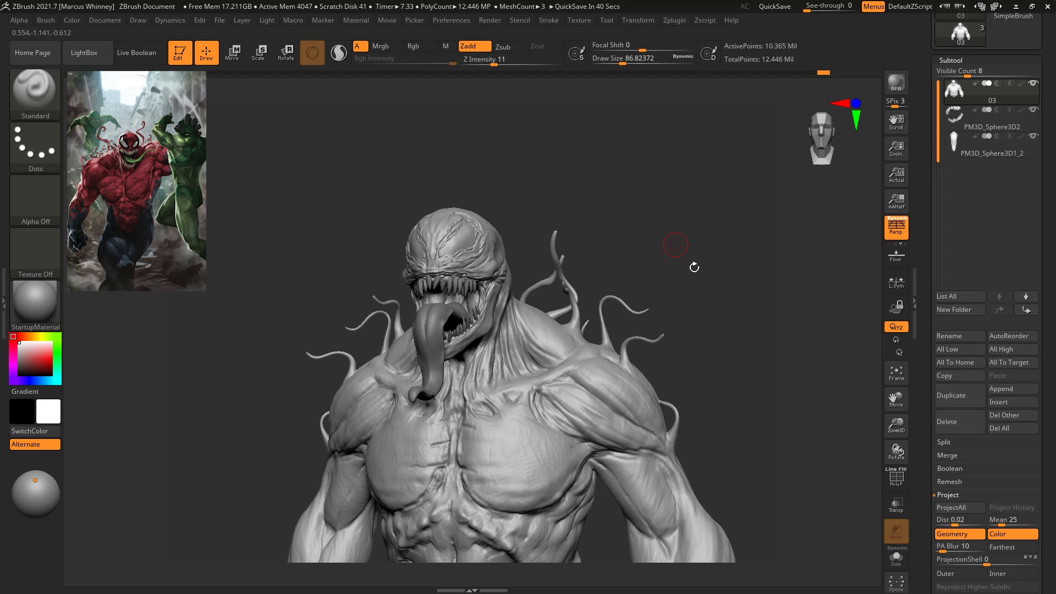
mouse_move(755, 320)
mouse_down()
mouse_move(762, 250)
mouse_move(762, 292)
mouse_move(774, 299)
mouse_up()
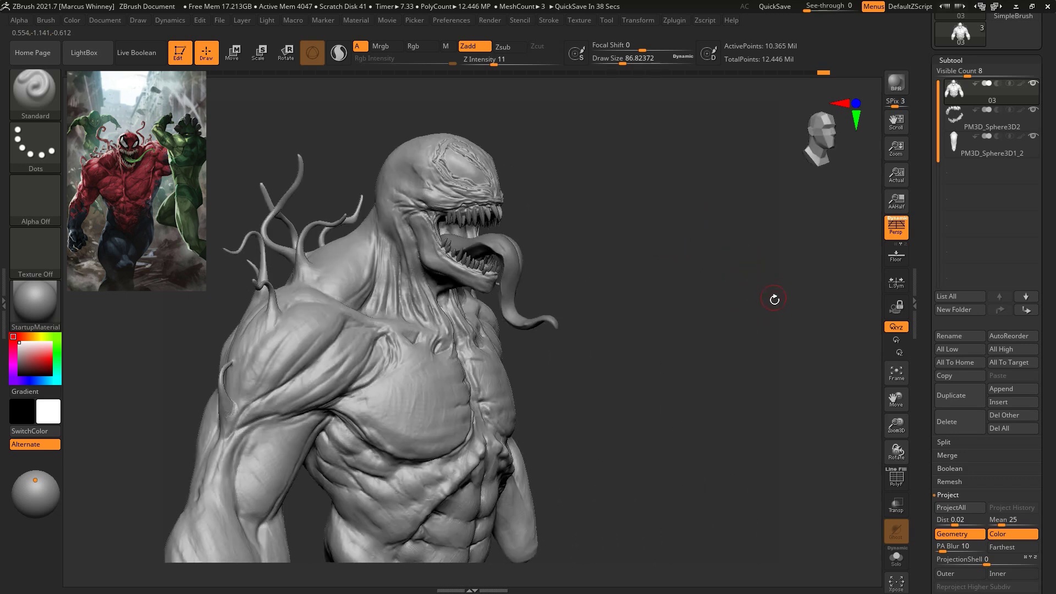
Carve creases on the side of the head behind the eye shapes with the DamStandard brush at draw size about 154
key(b)
key(d)
key(s)
mouse_move(750, 259)
alt+mouse_down()
mouse_move(748, 359)
mouse_move(775, 297)
alt+mouse_up()
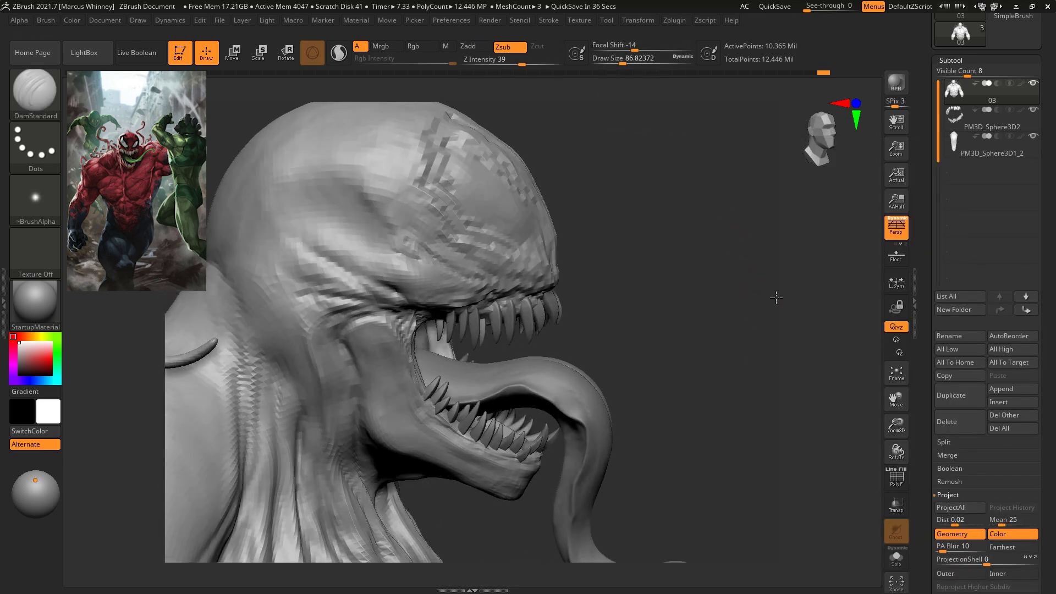
key(space)
drag(704, 363, 715, 363)
key(space)
drag(374, 230, 343, 252)
drag(647, 283, 735, 250)
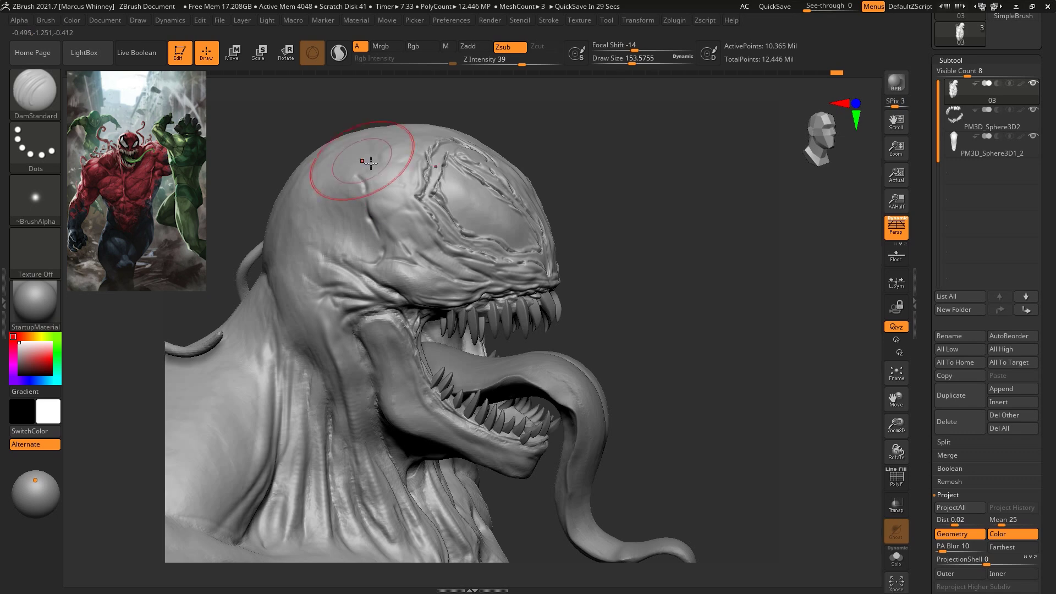
drag(630, 160, 601, 145)
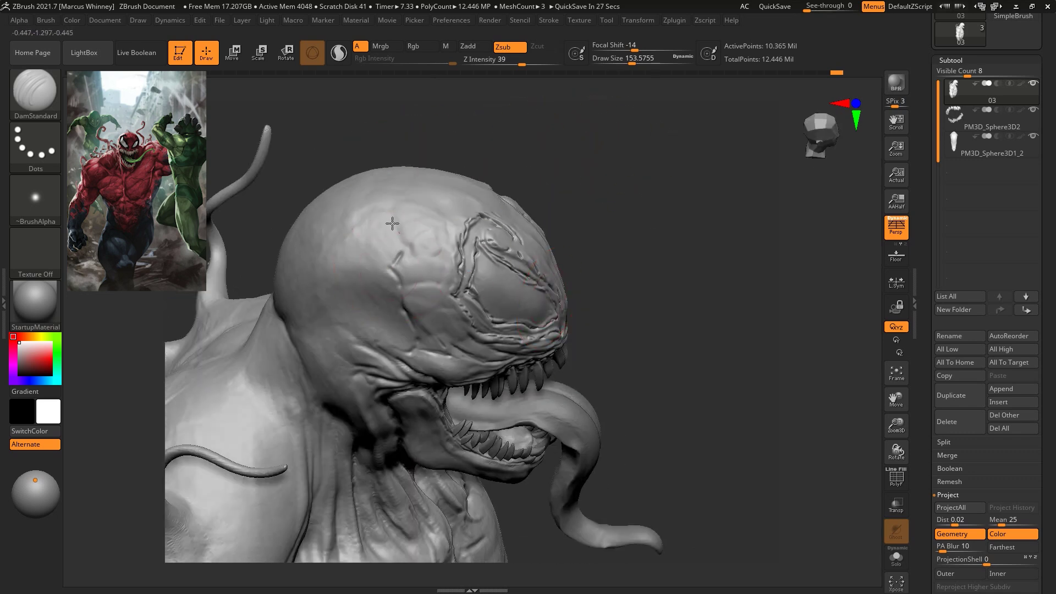
drag(633, 276, 583, 193)
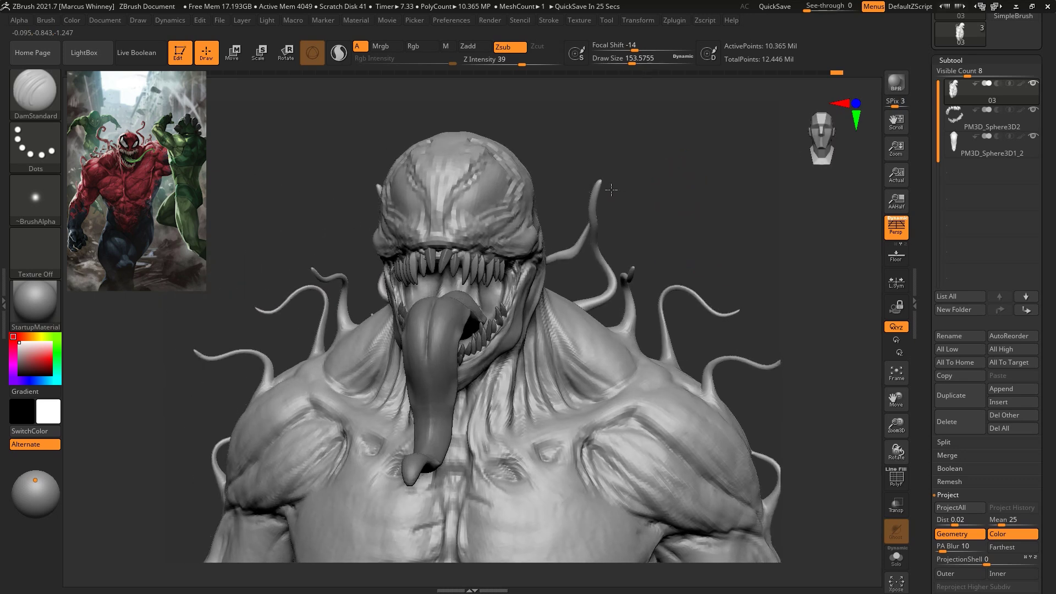
Adjust the inner edges of the eye shapes with the Move brush at draw size about 124
key(b)
key(m)
key(v)
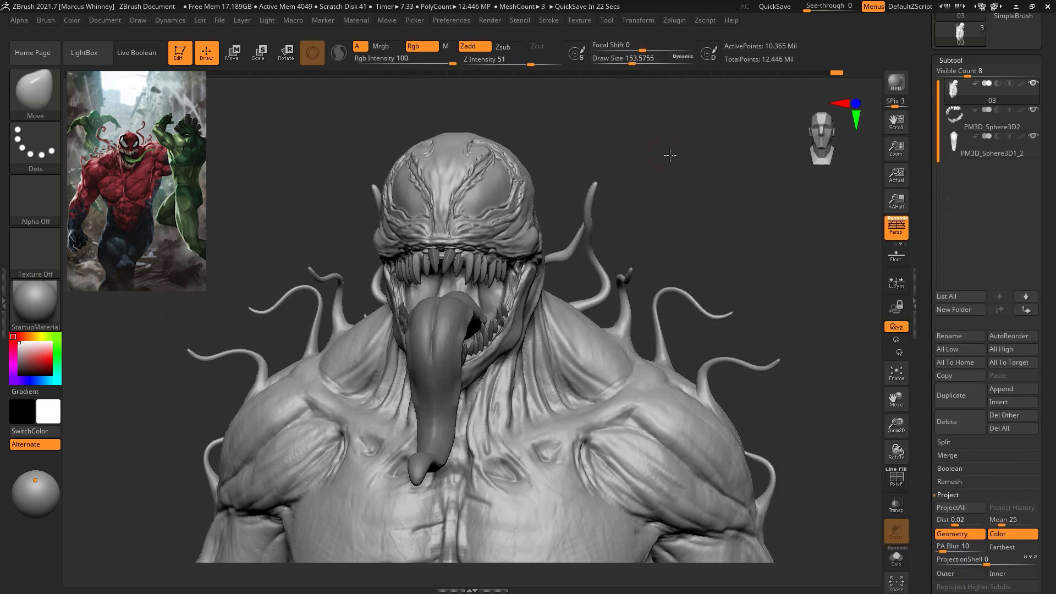
mouse_move(669, 153)
mouse_down()
mouse_move(679, 212)
mouse_move(584, 258)
mouse_up()
key(space)
drag(660, 183, 645, 183)
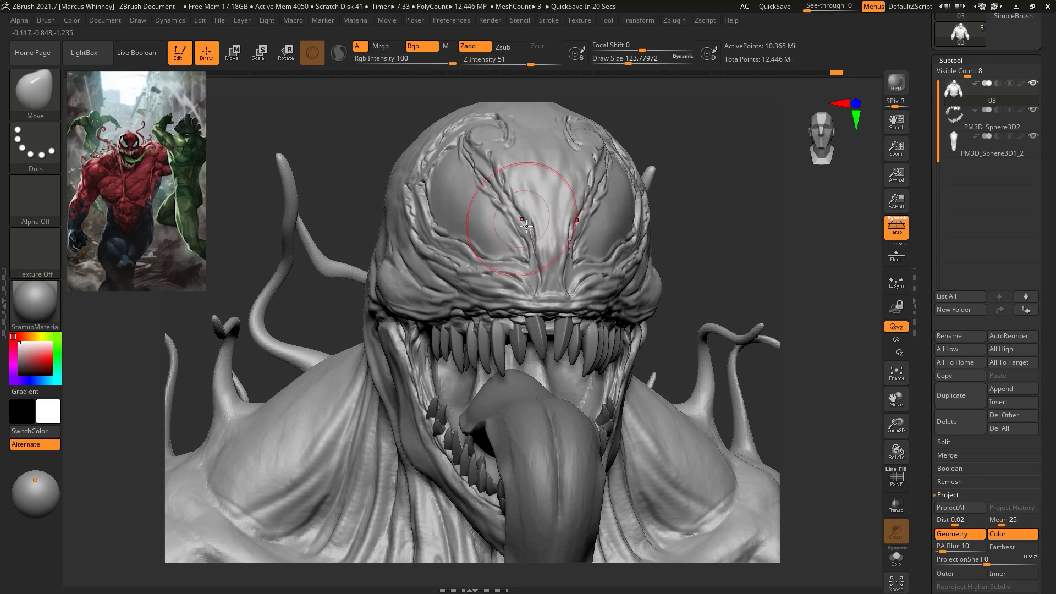
alt+drag(695, 209, 625, 77)
Carve wrinkles between the eye shapes and down to the snout with the DamStandard brush at draw size about 124
key(b)
key(d)
key(s)
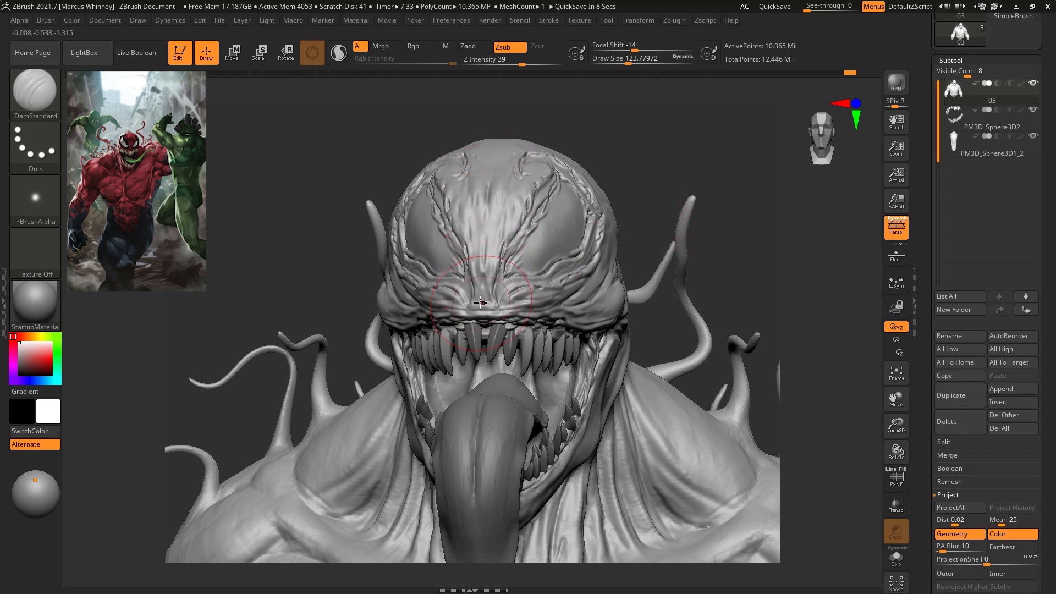
Crease the area behind the jaw with the DamStandard brush at draw size about 97 and smooth the adjoining neck surface
mouse_move(682, 151)
mouse_down()
mouse_move(705, 198)
mouse_move(684, 231)
mouse_move(667, 211)
mouse_move(651, 235)
mouse_move(661, 304)
mouse_move(642, 193)
mouse_up()
key(space)
key(space)
drag(584, 235, 589, 236)
drag(347, 199, 357, 225)
key(shift)
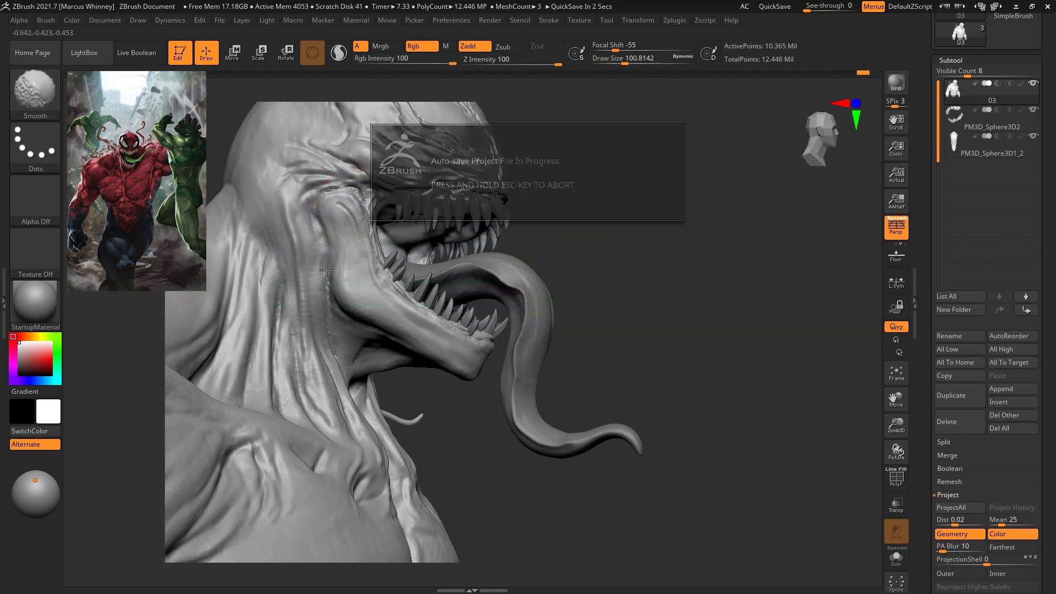
shift+drag(317, 215, 318, 225)
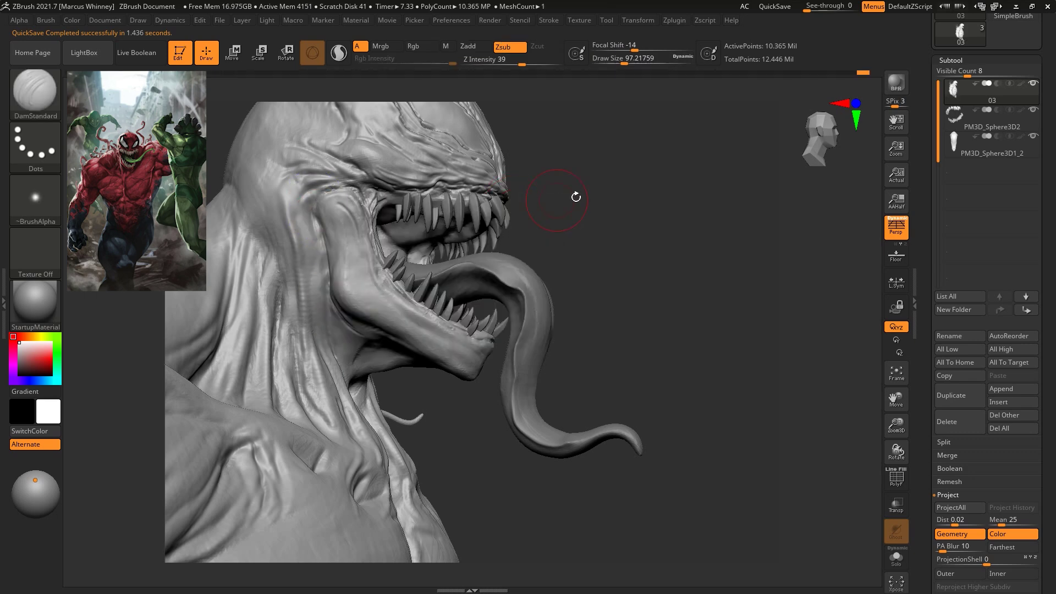
Carve creases along the underside of the jaw into the neck with the DamStandard brush at draw size about 97
drag(572, 194, 495, 220)
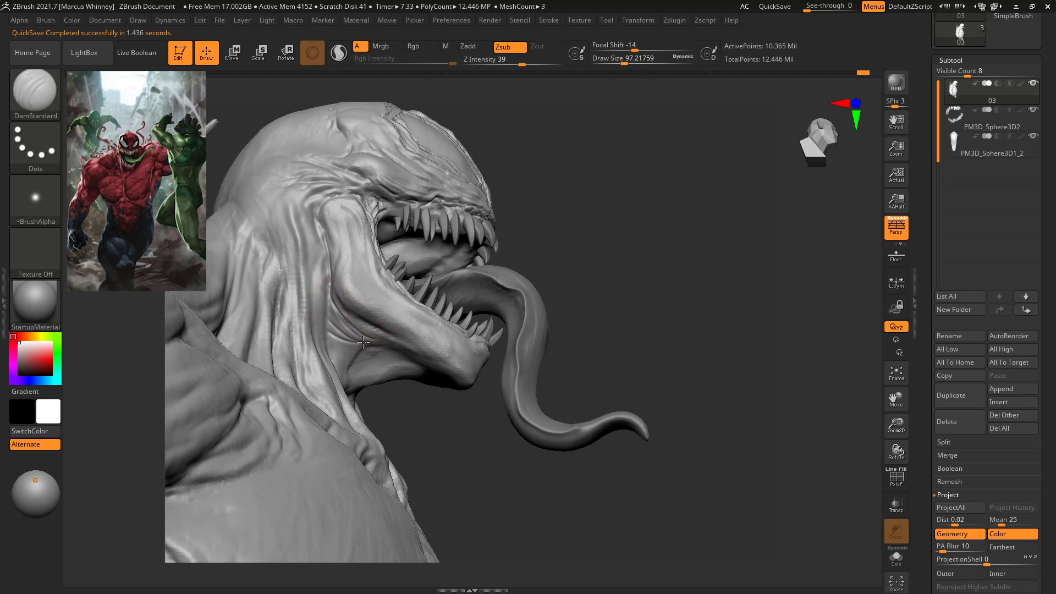
mouse_move(622, 270)
mouse_down()
mouse_move(679, 288)
mouse_move(671, 277)
mouse_up()
key(ctrl)
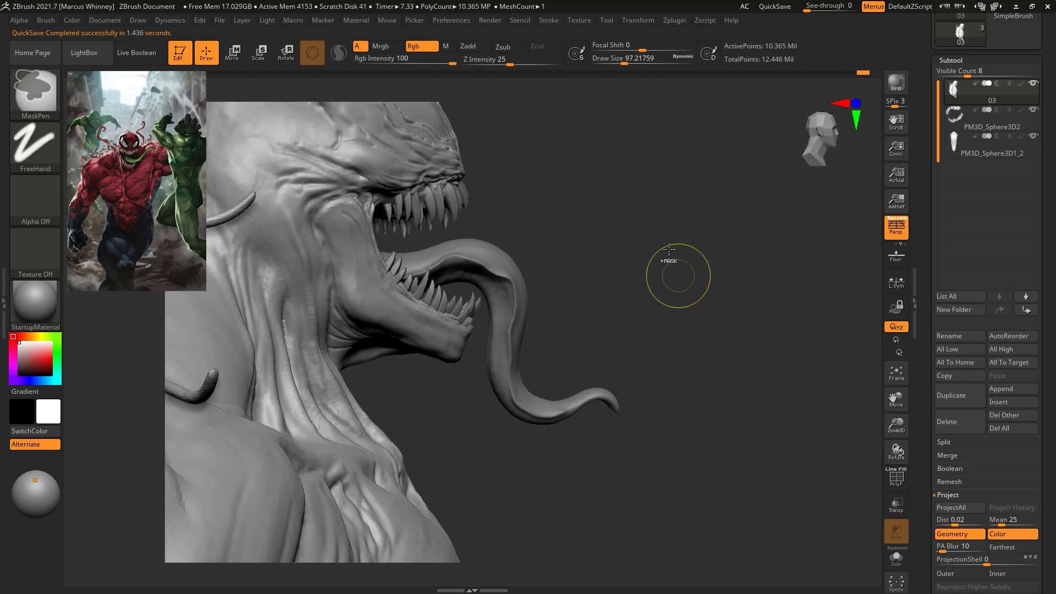
drag(632, 205, 642, 198)
Raise folds beneath the jaw and on the throat with the Standard brush at Z intensity 43 and draw size about 44
key(b)
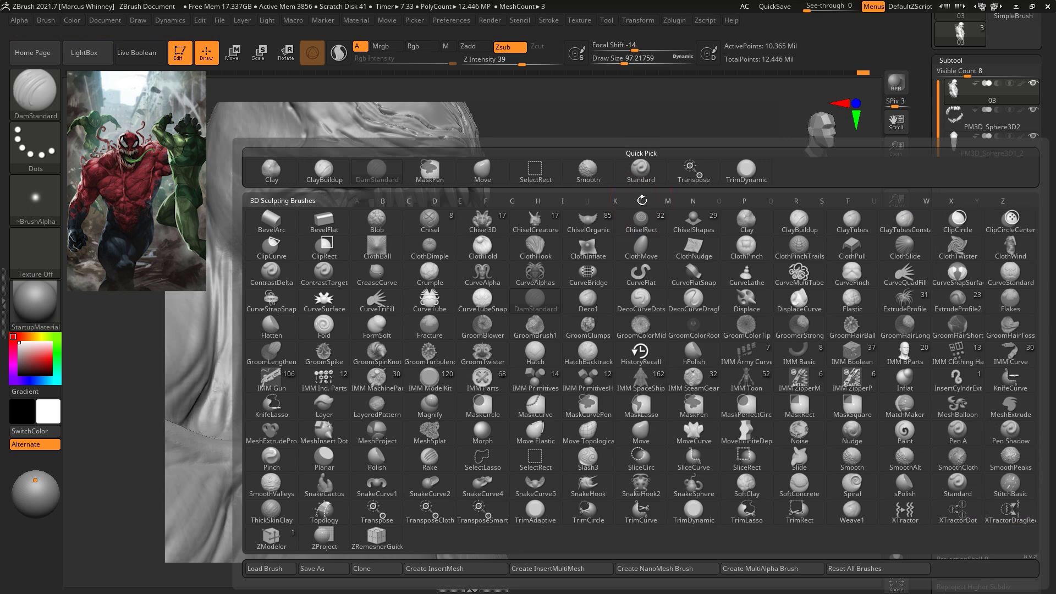
click(641, 168)
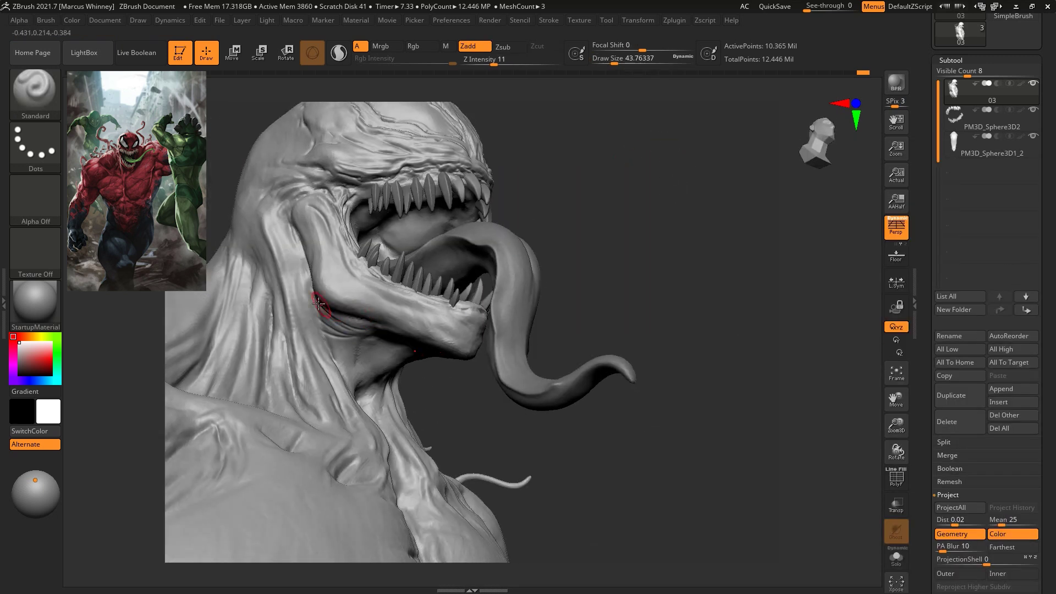
click(526, 64)
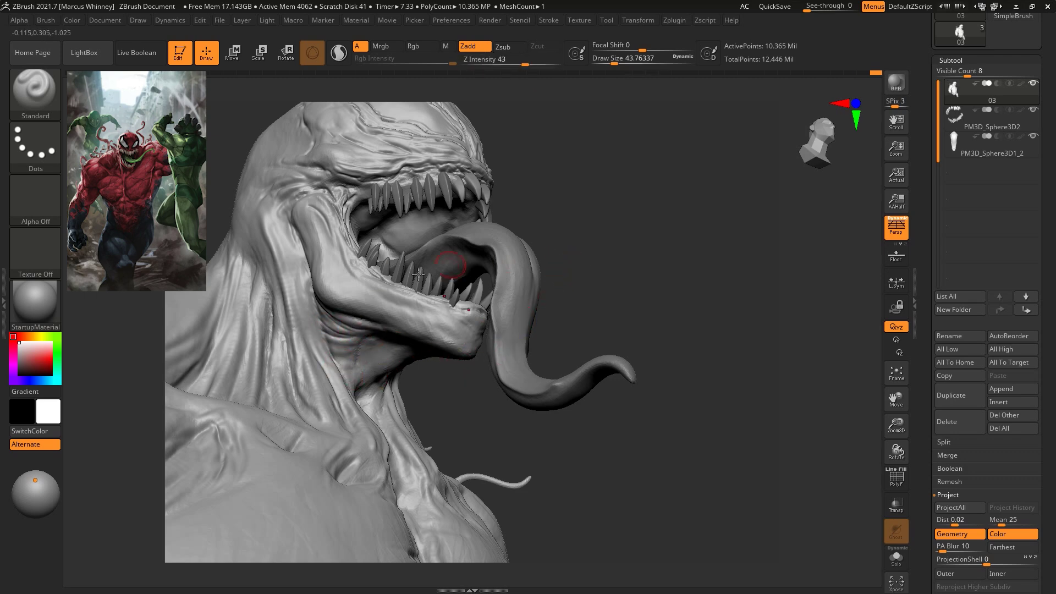
drag(602, 248, 350, 279)
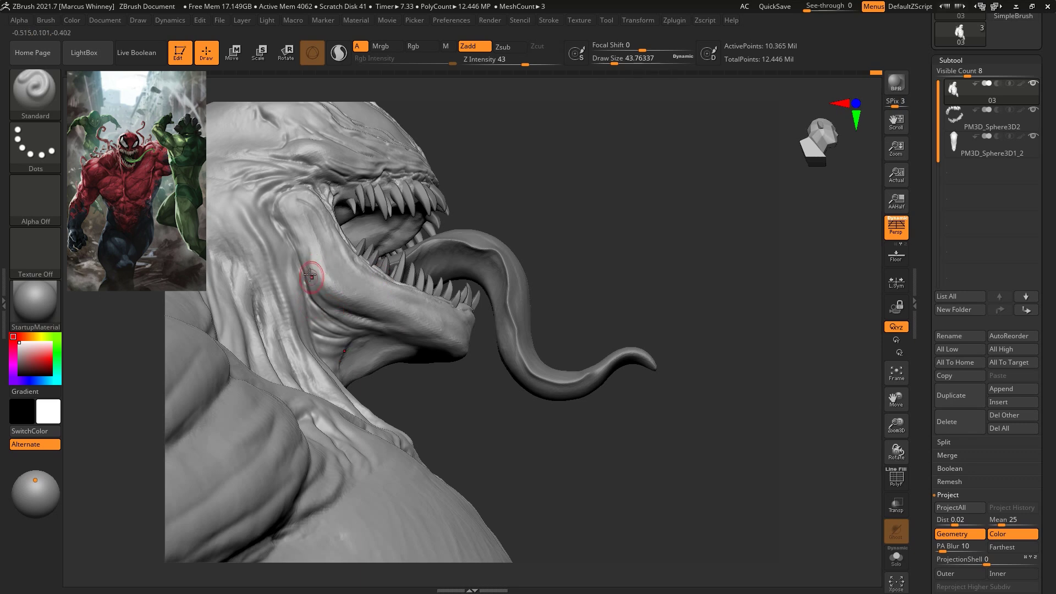
drag(528, 220, 739, 172)
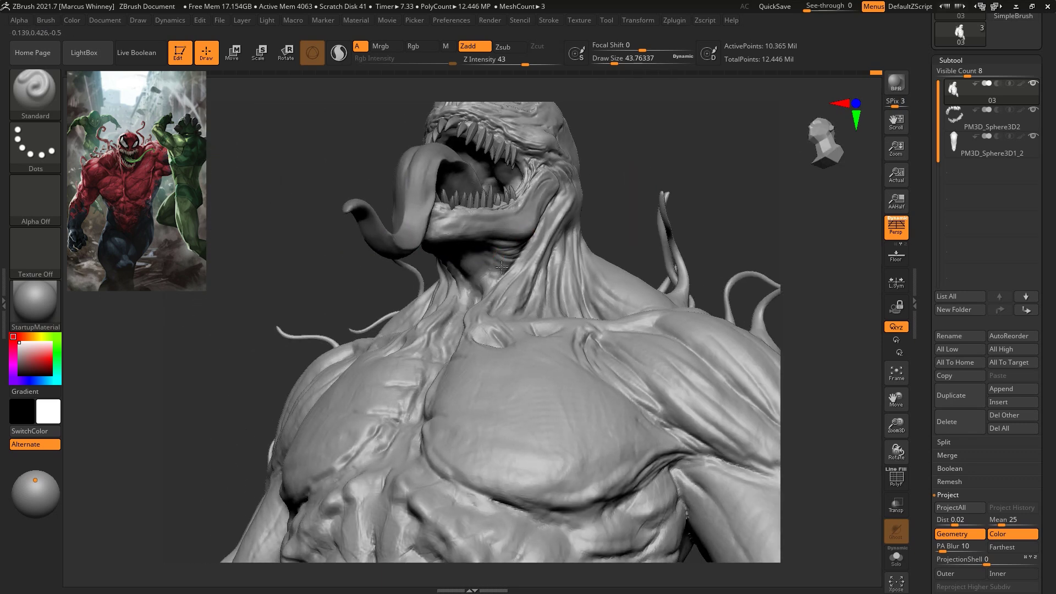
Build up the throat and the underside of the jaw with the Standard brush at Z intensity 43 and draw size about 83
drag(577, 207, 458, 266)
drag(706, 150, 706, 88)
key(space)
drag(483, 217, 494, 216)
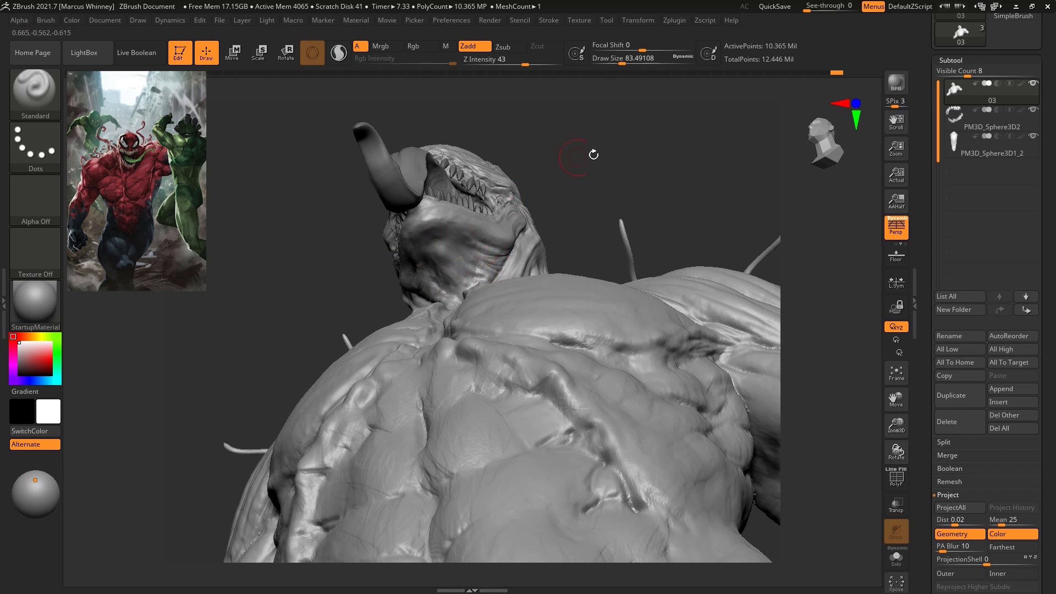
drag(594, 155, 440, 248)
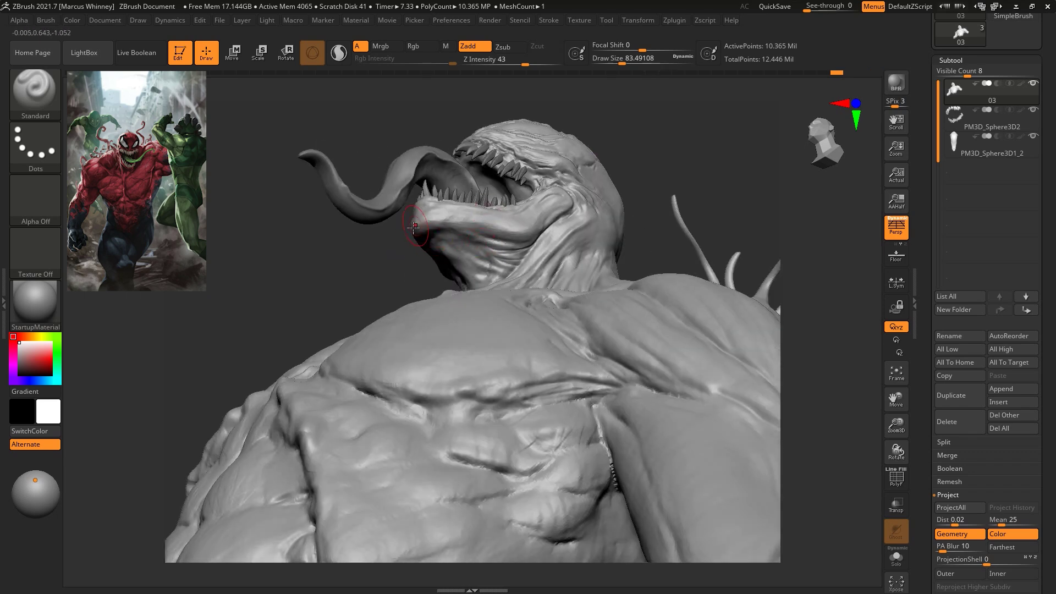
shift+drag(668, 158, 703, 192)
mouse_move(741, 248)
alt+mouse_down()
mouse_move(663, 156)
mouse_move(686, 165)
mouse_move(649, 143)
alt+mouse_up()
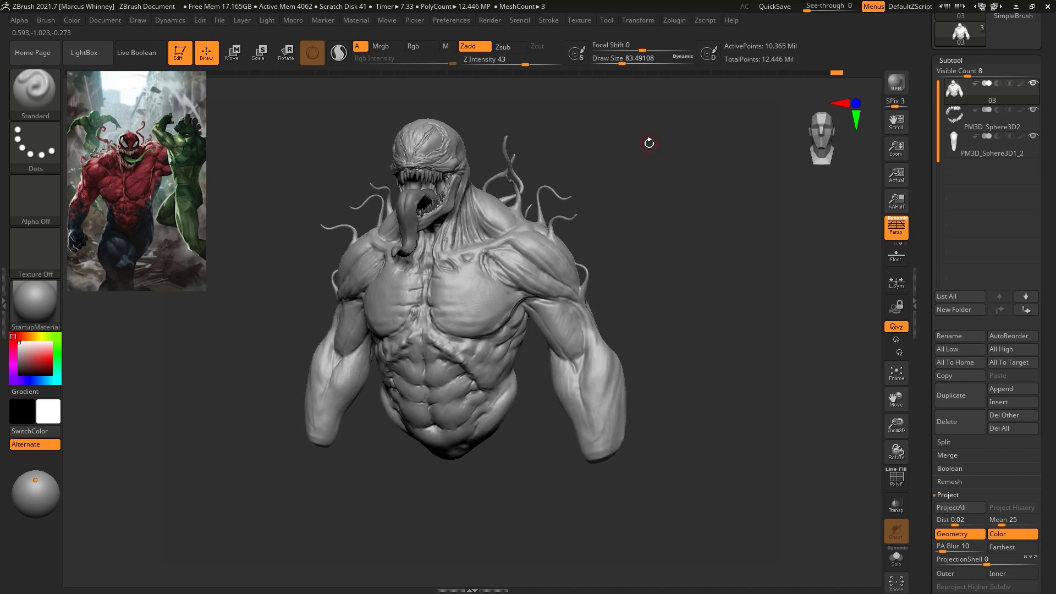
Reshape the head and the sides of the neck symmetrically with the Move brush at draw size about 484
key(b)
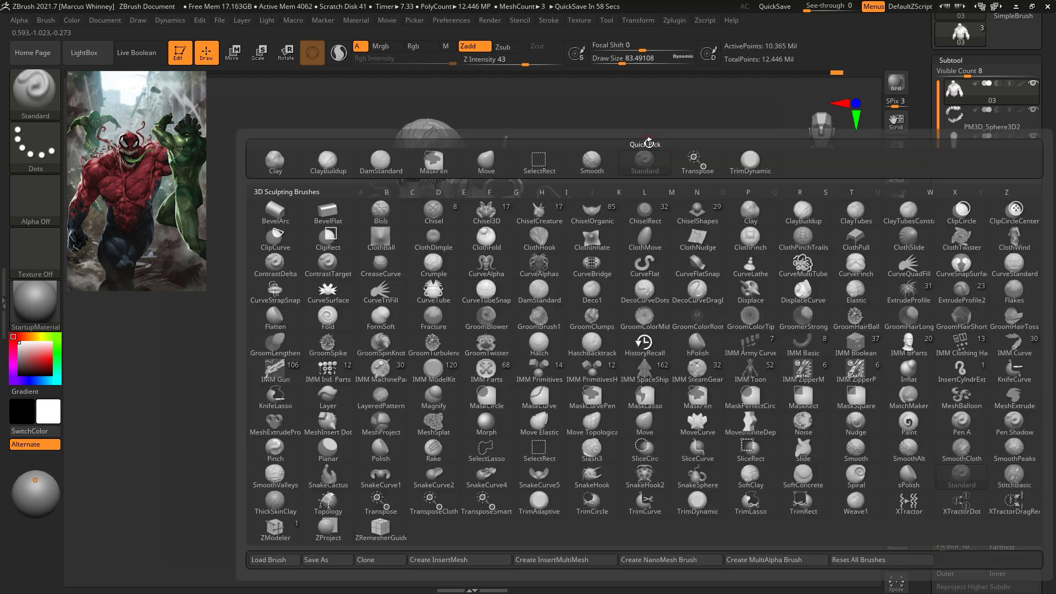
key(m)
key(v)
alt+drag(670, 142, 727, 144)
key(space)
mouse_move(732, 189)
mouse_down()
mouse_move(778, 194)
mouse_move(778, 396)
mouse_up()
mouse_move(496, 171)
mouse_down()
mouse_move(557, 160)
mouse_move(625, 170)
mouse_move(625, 184)
mouse_up()
key(space)
mouse_move(627, 183)
mouse_down()
mouse_move(617, 184)
mouse_move(668, 195)
mouse_move(618, 184)
mouse_move(588, 205)
mouse_up()
key(space)
drag(516, 270, 524, 270)
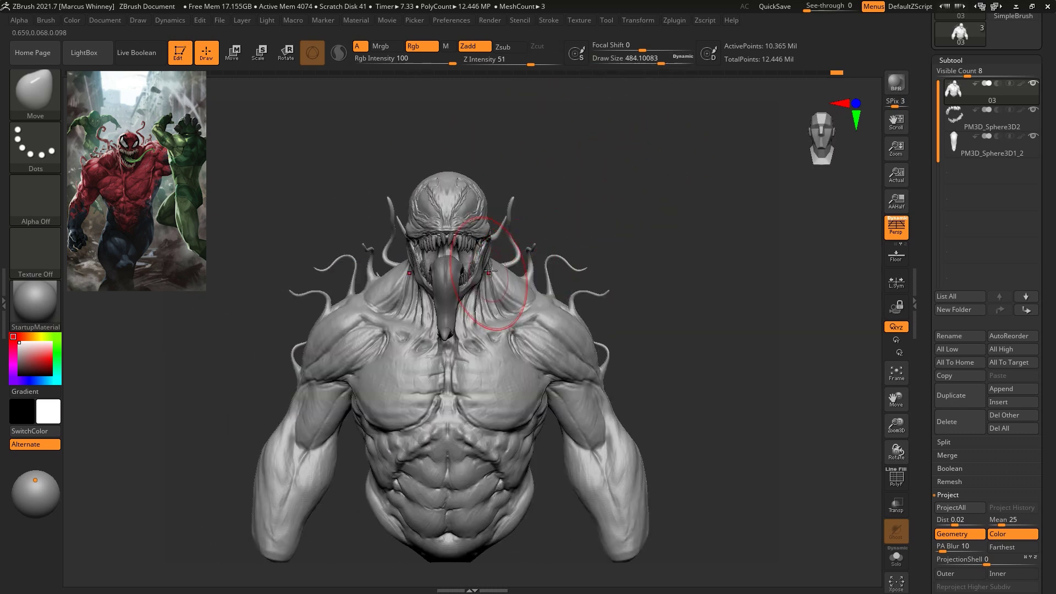
drag(556, 242, 731, 174)
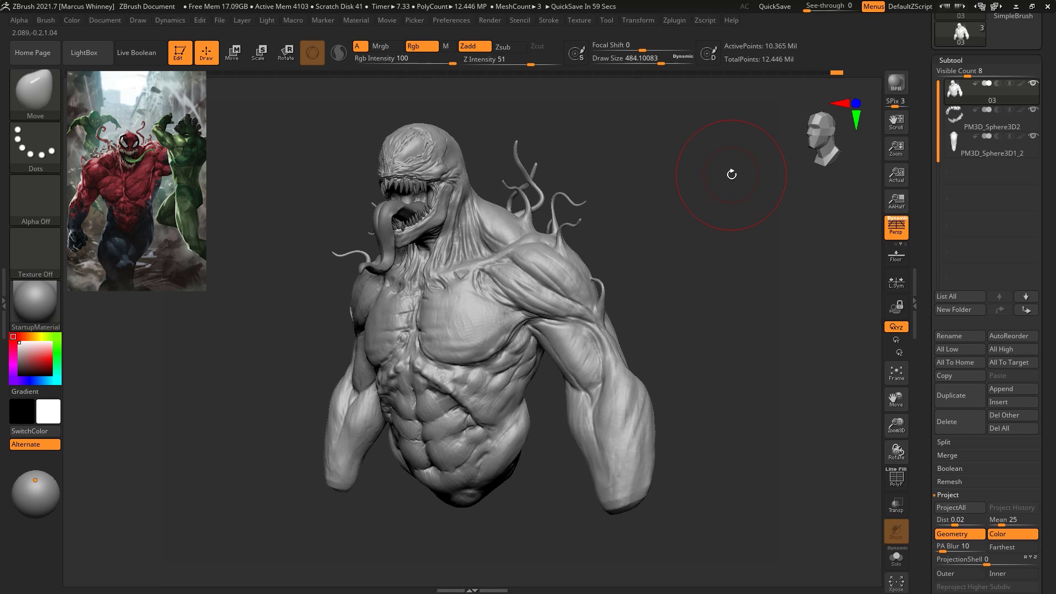
Adjust the neck and shoulder silhouette with the Move brush at draw size about 299
mouse_move(740, 329)
alt+mouse_down()
mouse_move(773, 349)
mouse_move(762, 249)
mouse_move(722, 236)
alt+mouse_up()
right_click(761, 250)
right_click(582, 264)
mouse_move(587, 264)
mouse_down()
mouse_move(608, 278)
mouse_move(726, 285)
mouse_move(691, 224)
mouse_move(735, 257)
mouse_up()
alt+drag(735, 258, 760, 292)
drag(851, 269, 786, 267)
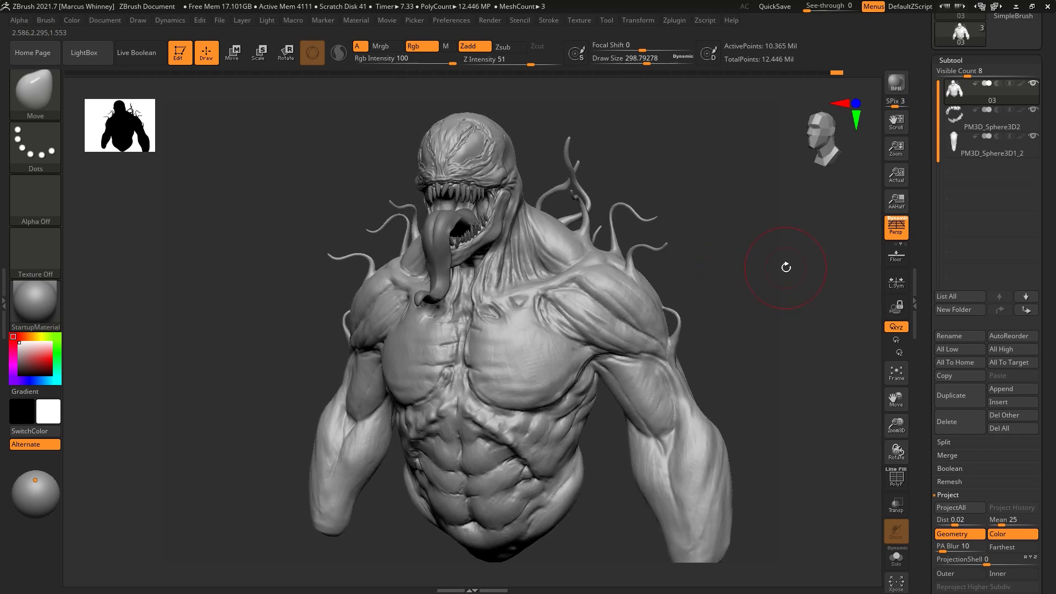